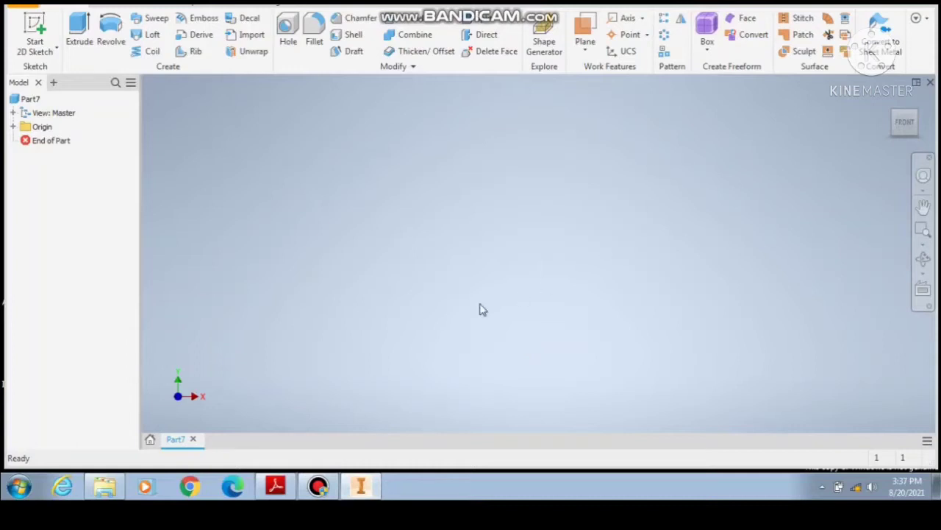
Examine the drill press assembly picture and the handle and screw detail drawing in the PDF in Adobe Reader, and return to Inventor.
click(276, 486)
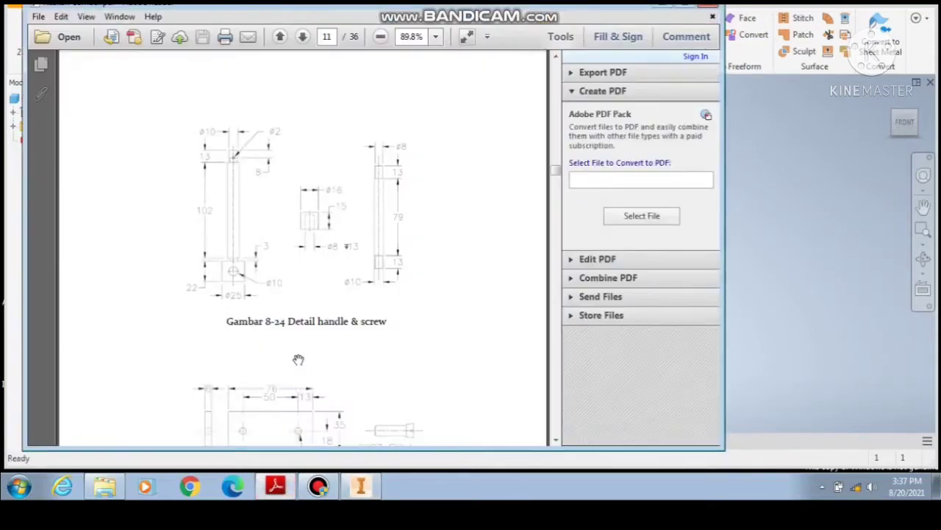
scroll(298, 359, up, 10)
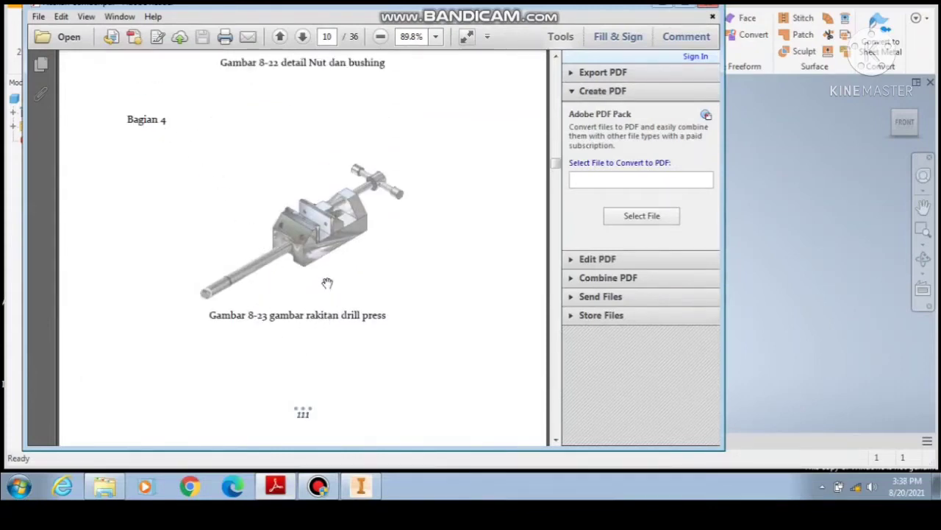
scroll(328, 283, down, 10)
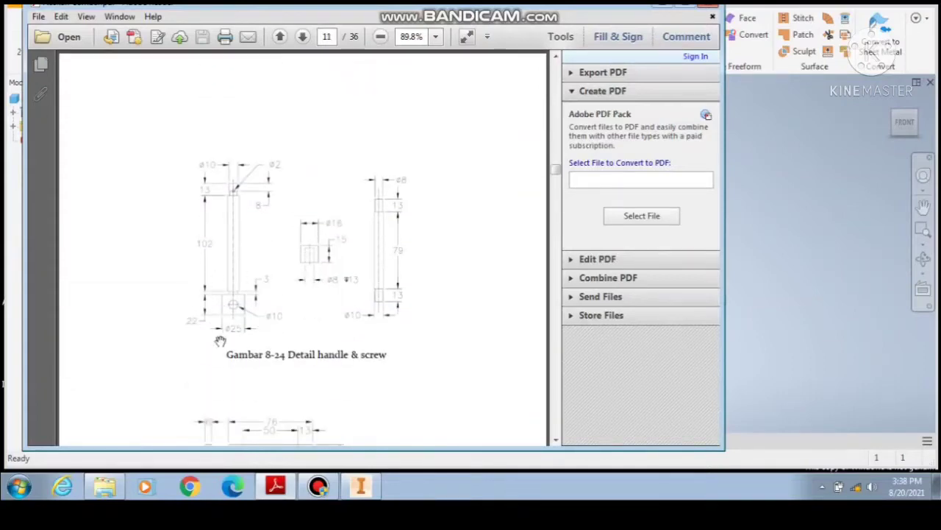
click(362, 484)
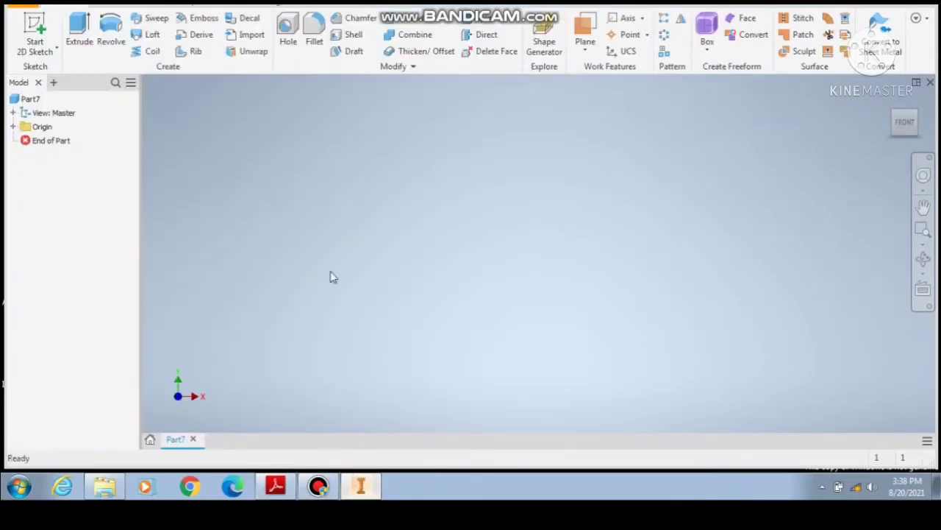
Sketch a 25 by 25 mm rectangle on the front (XY) plane and finish the sketch.
click(29, 25)
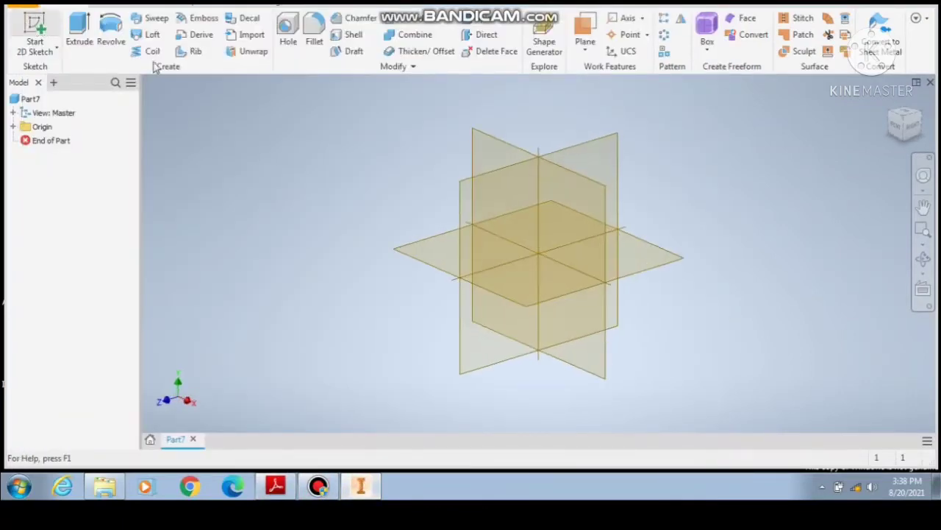
click(492, 151)
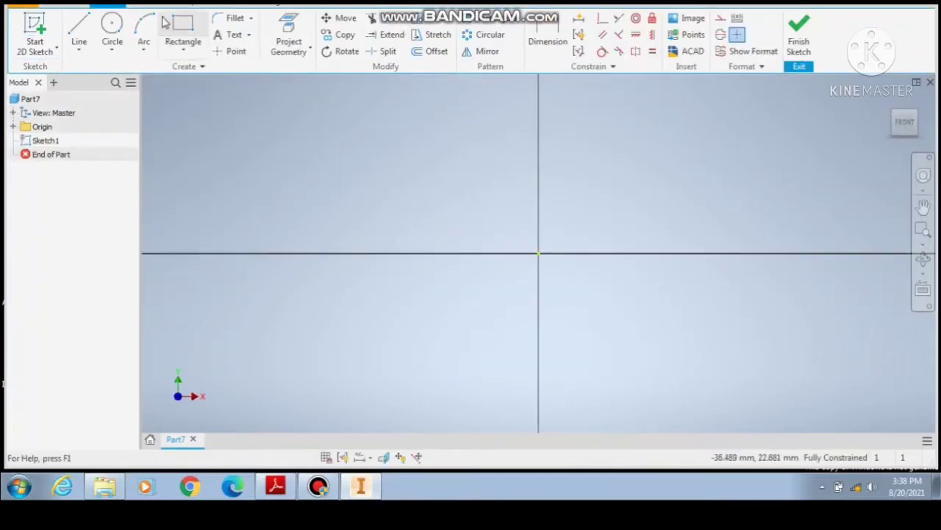
click(187, 27)
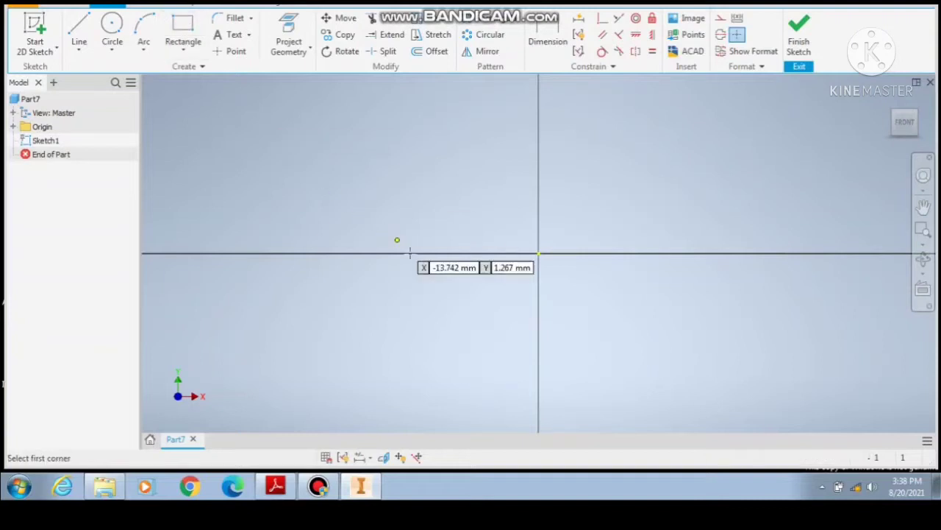
click(317, 165)
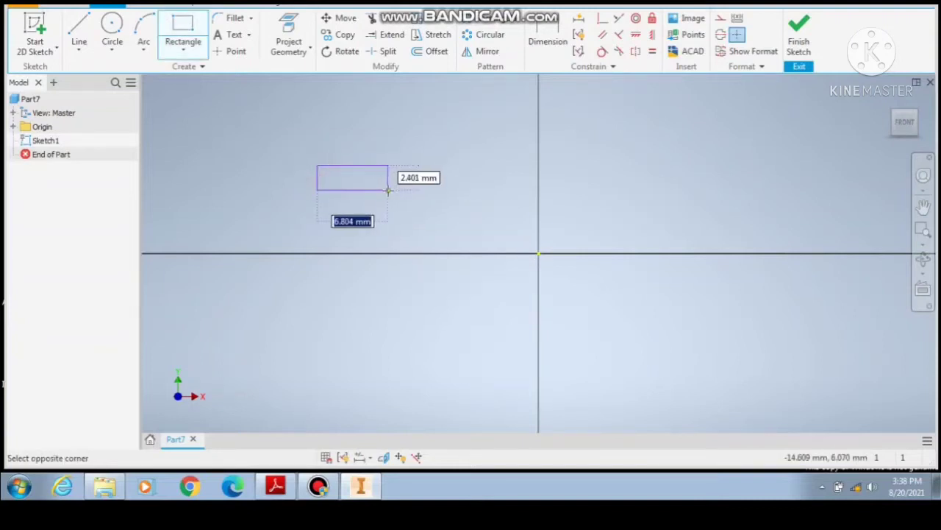
text(25)
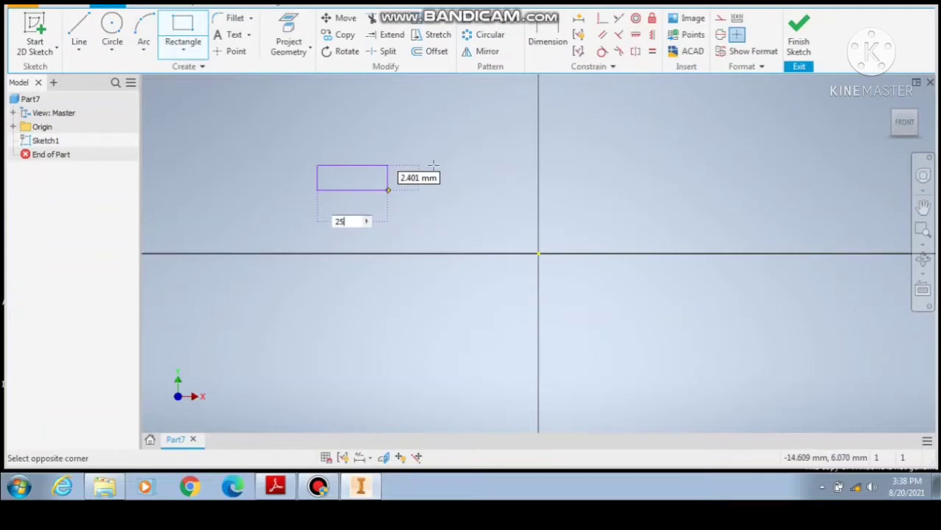
key(Tab)
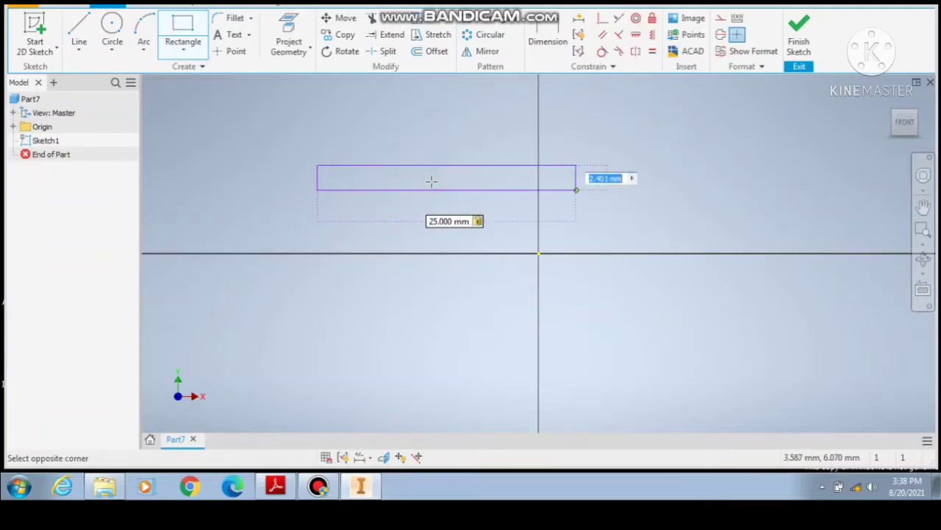
text(25)
key(Return)
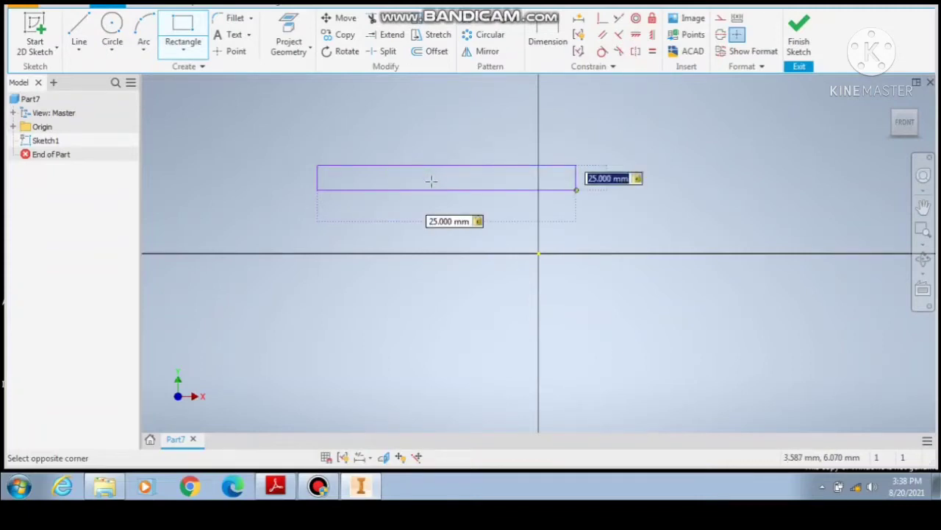
click(798, 28)
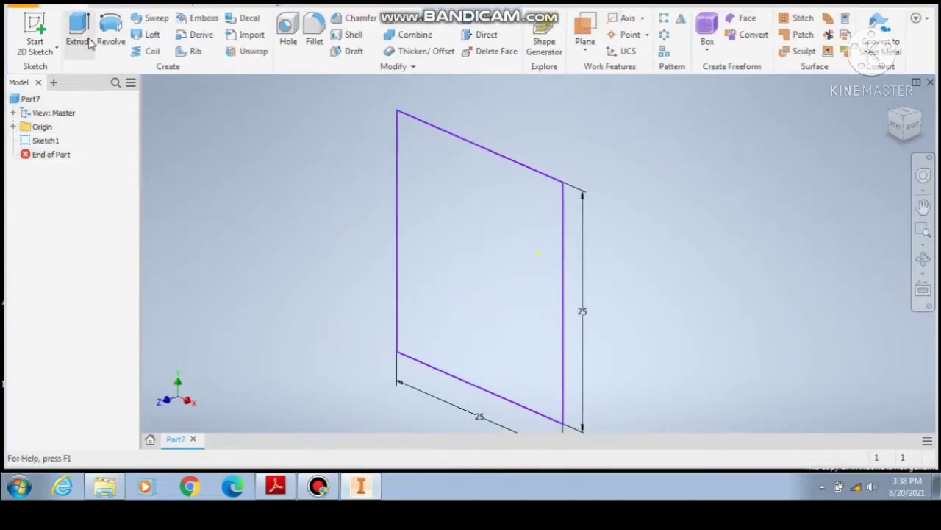
Extrude the square profile 25 mm into a solid block.
click(81, 30)
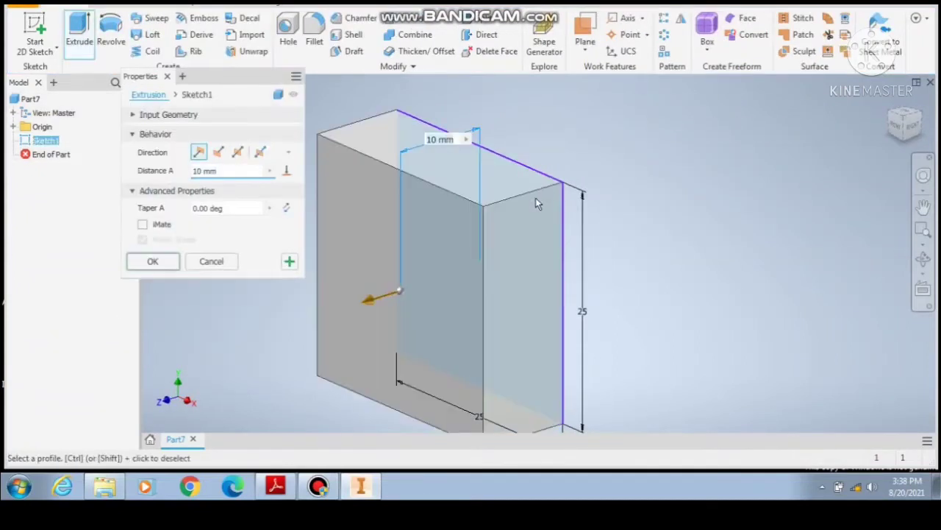
text(25)
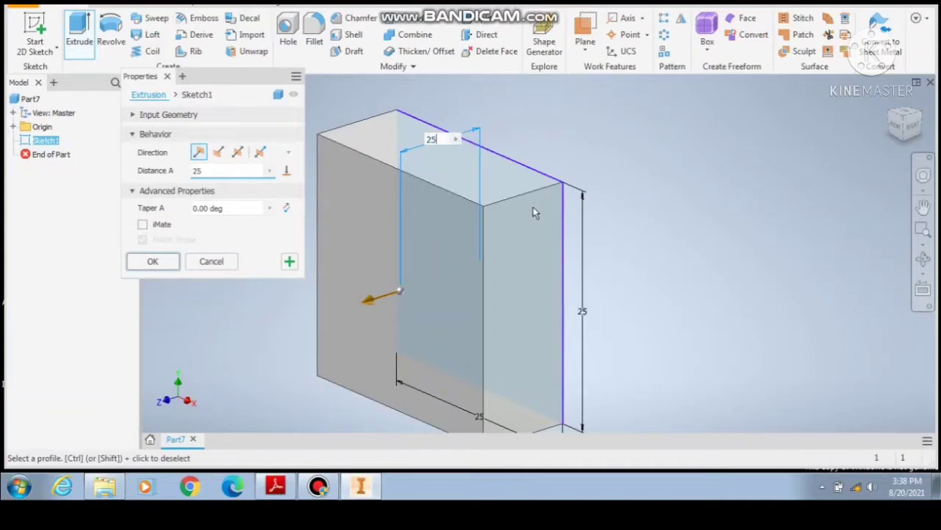
key(Return)
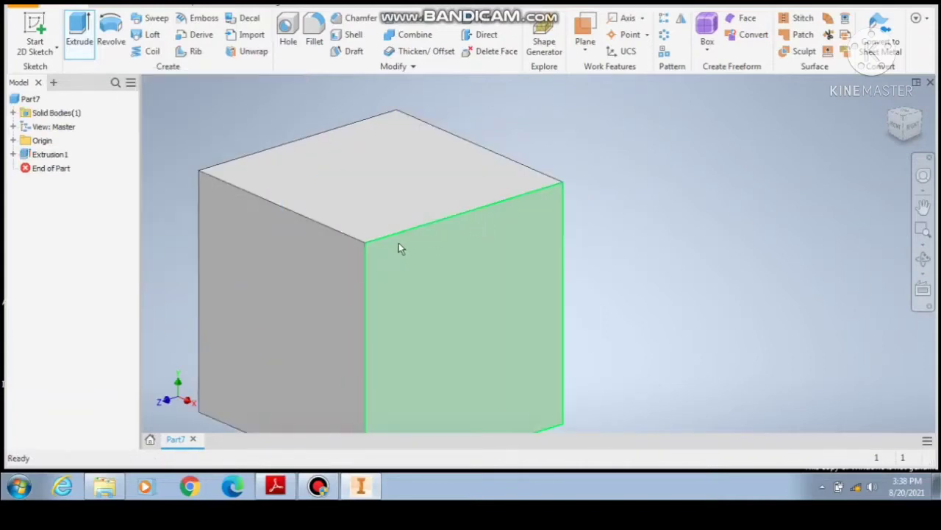
Start a sketch on the block's right face and draw a vertical line joining the midpoints of its upper and lower edges.
scroll(438, 176, down, 3)
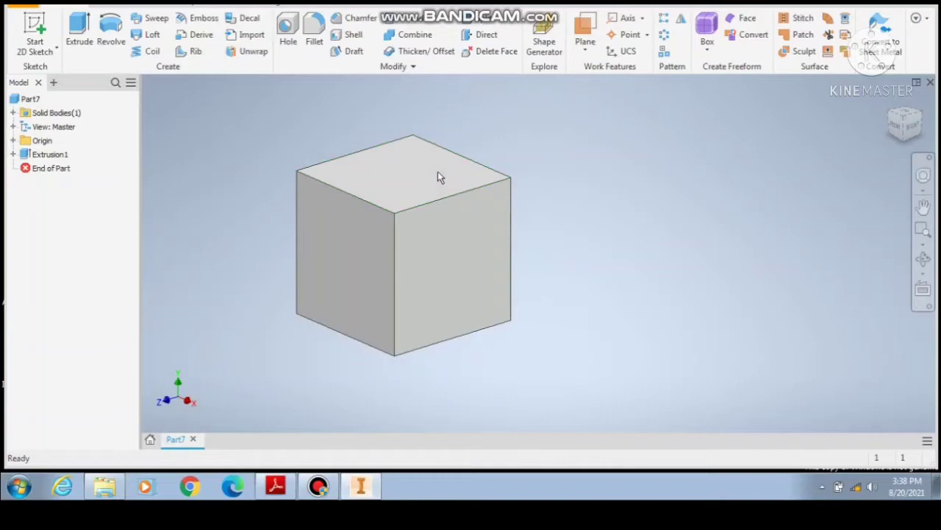
right_click(451, 247)
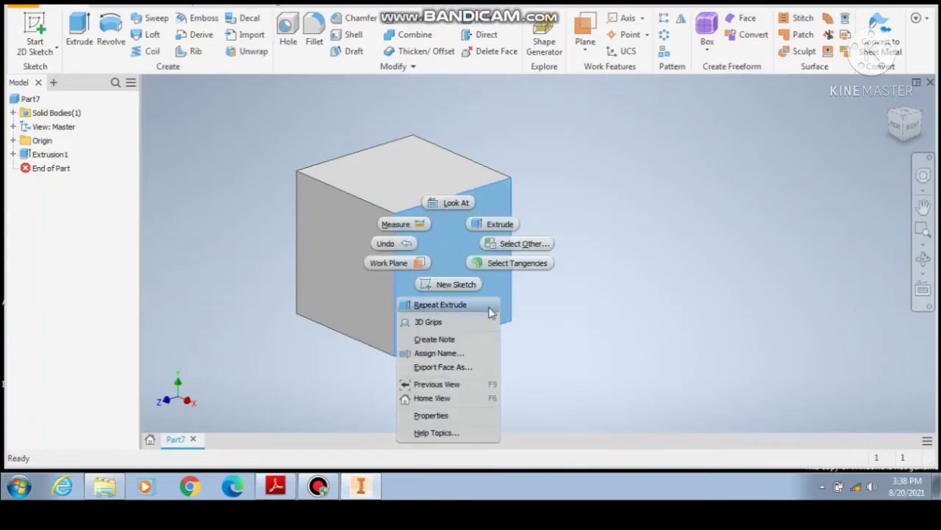
click(459, 282)
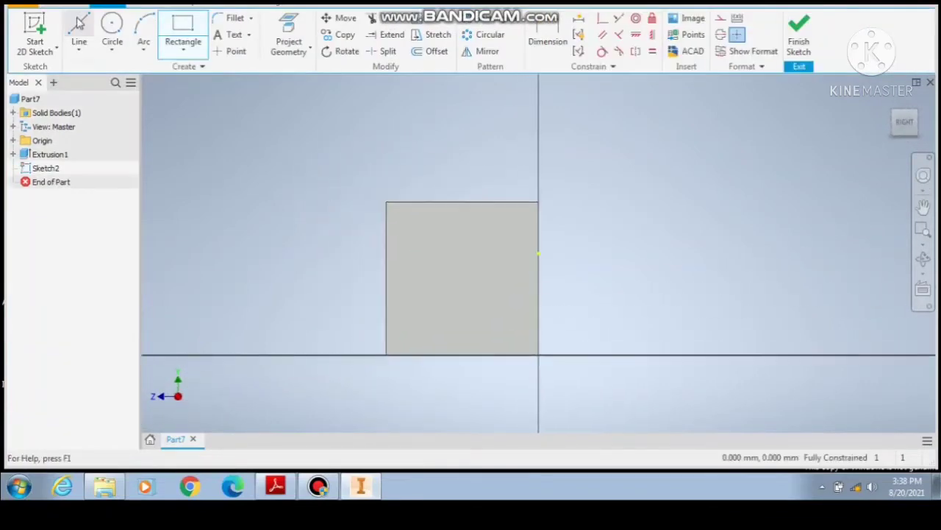
click(108, 27)
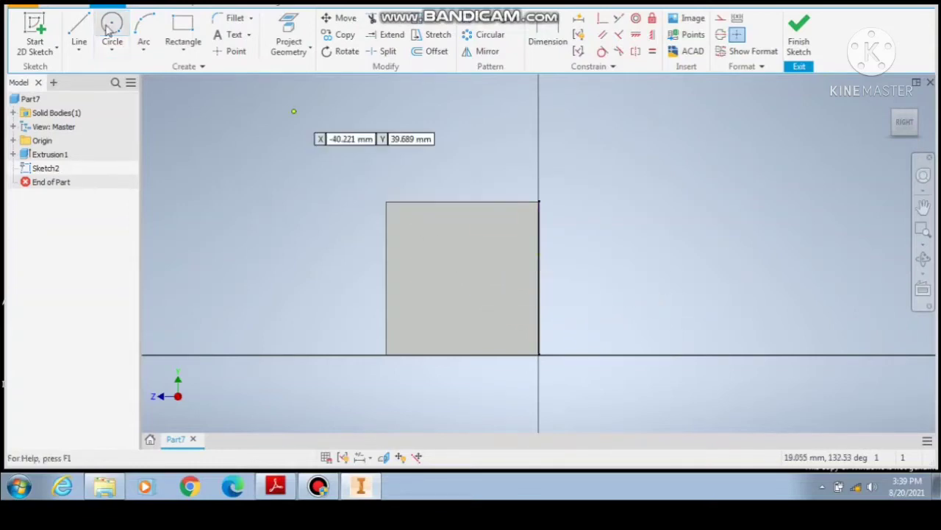
click(78, 27)
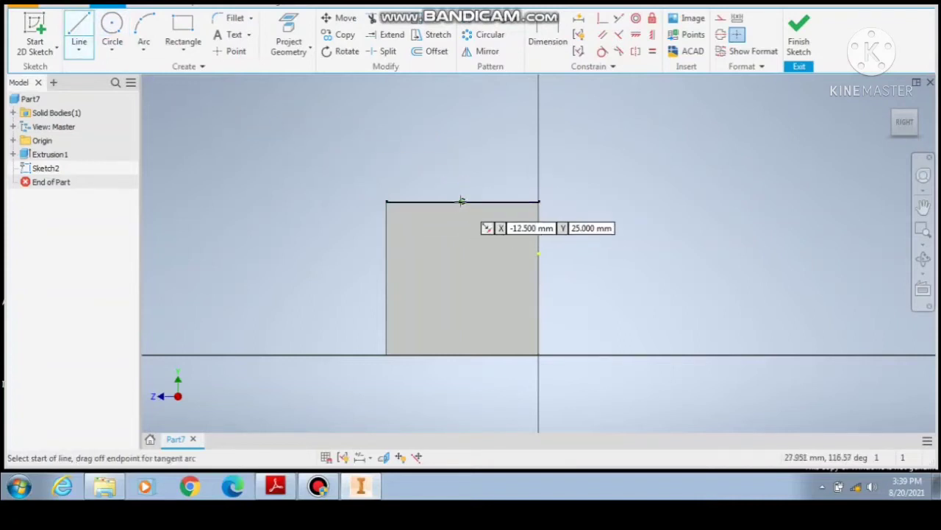
click(461, 202)
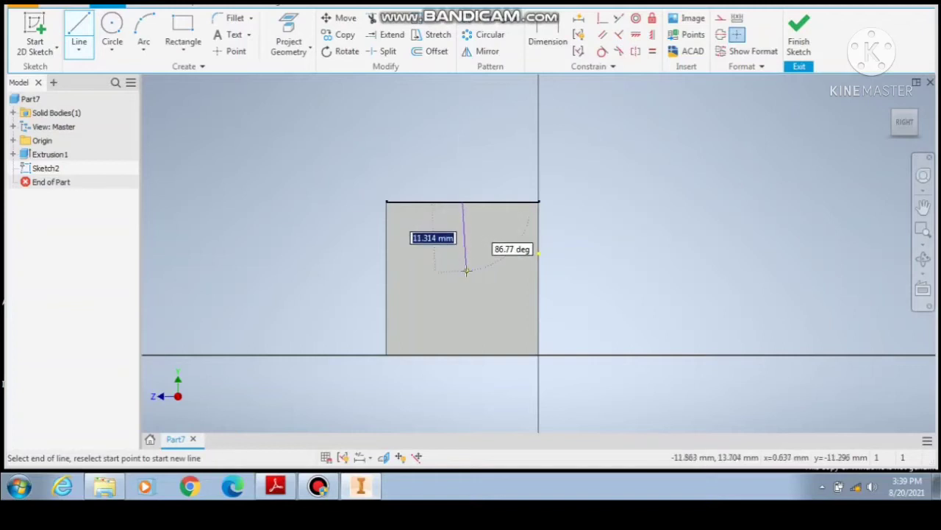
double_click(462, 355)
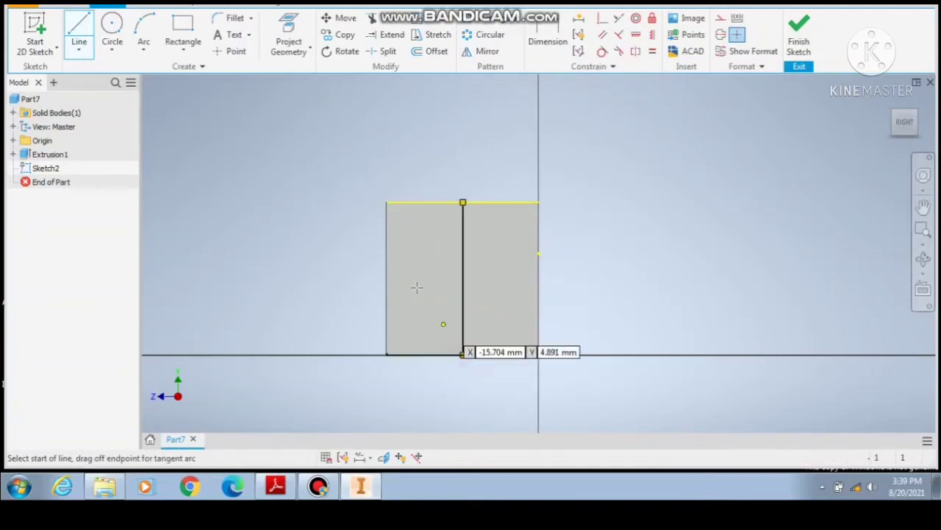
Draw a 10 mm diameter circle centred on the vertical line's midpoint and delete the line.
click(116, 39)
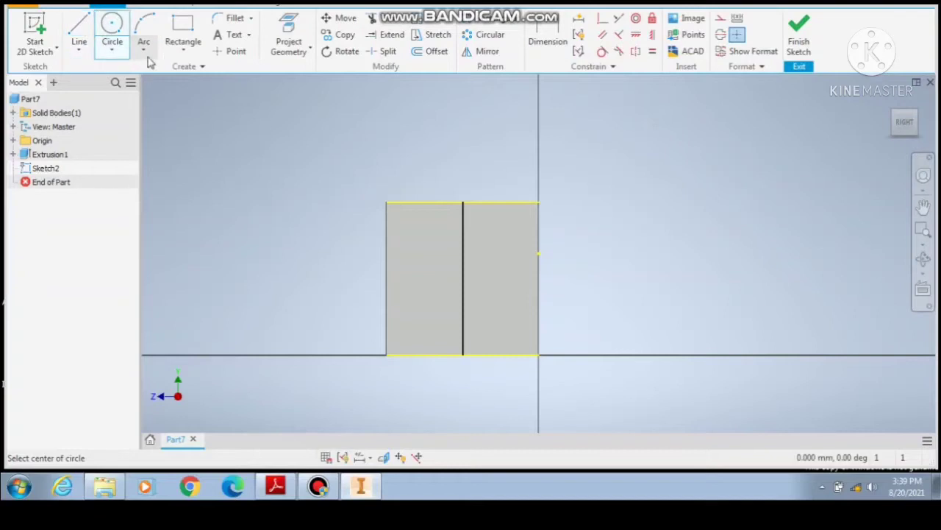
click(463, 278)
text(1)
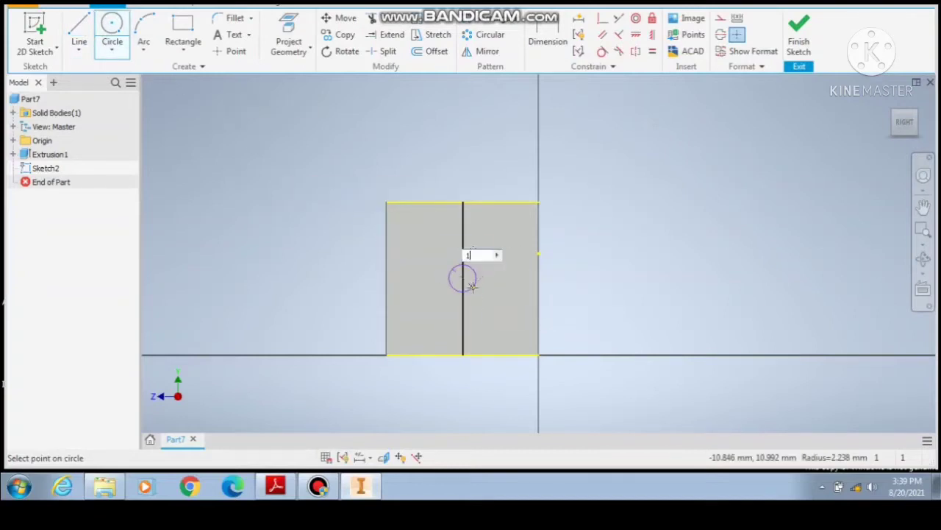
text(0)
key(Return)
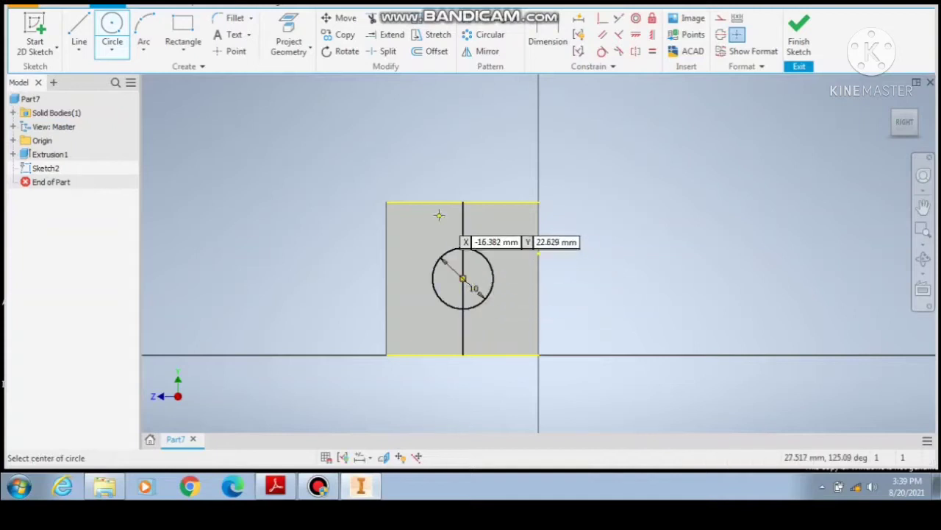
key(Escape)
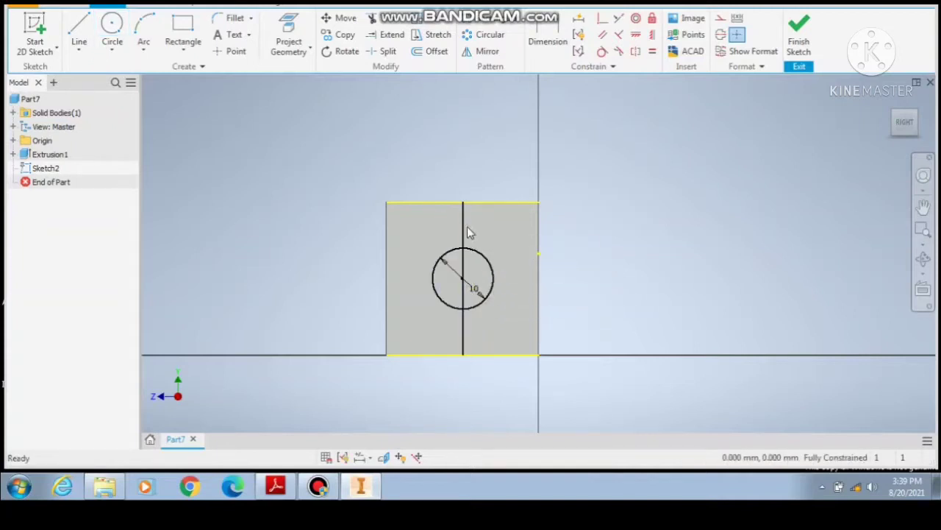
click(465, 228)
key(Delete)
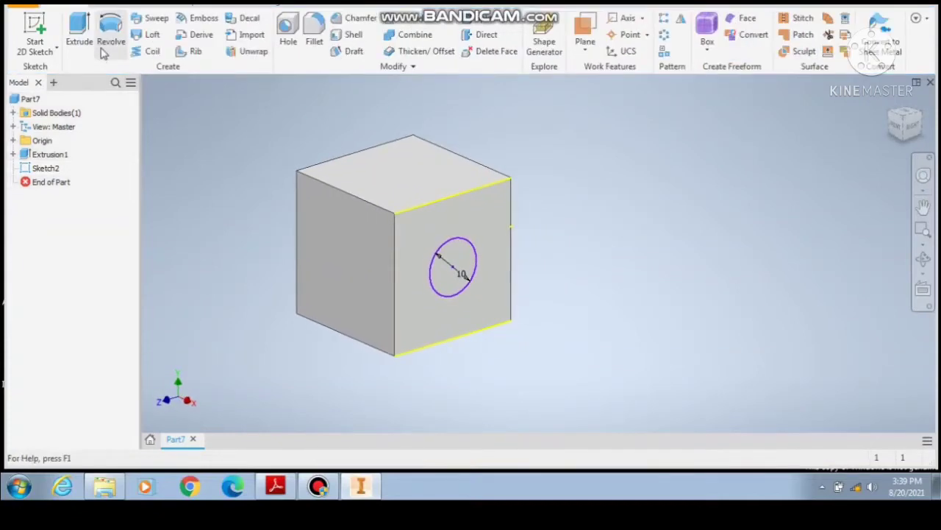
Extrude the circle 40 mm outward from the block's right face, joined to the block.
click(79, 27)
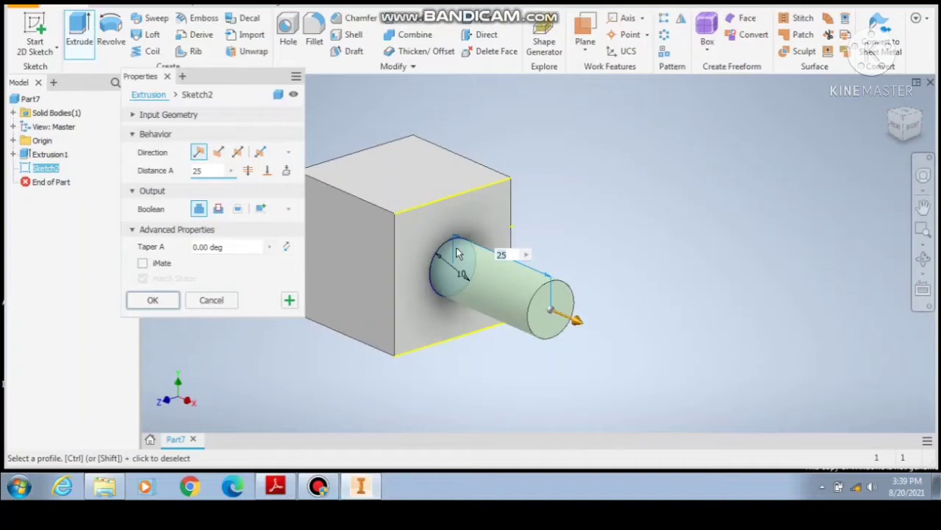
text(40)
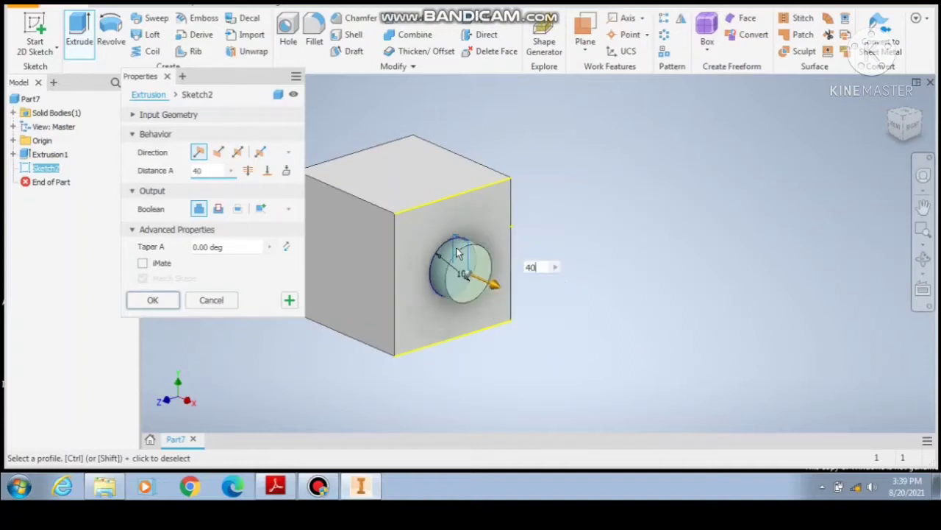
key(Return)
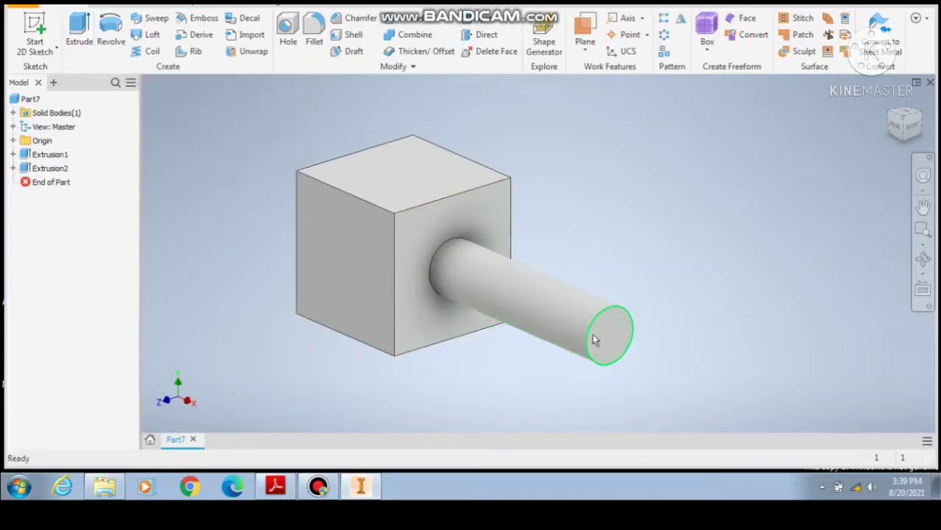
right_click(594, 339)
click(599, 374)
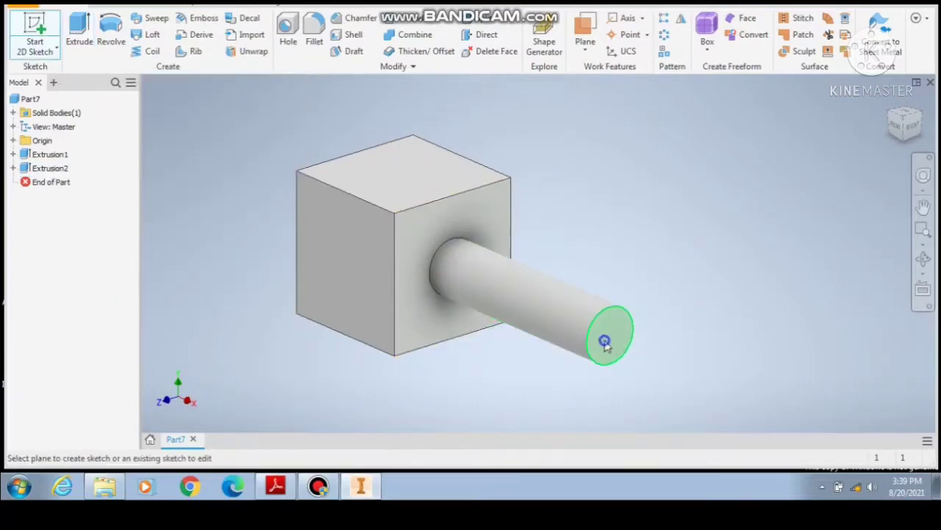
right_click(605, 340)
click(654, 340)
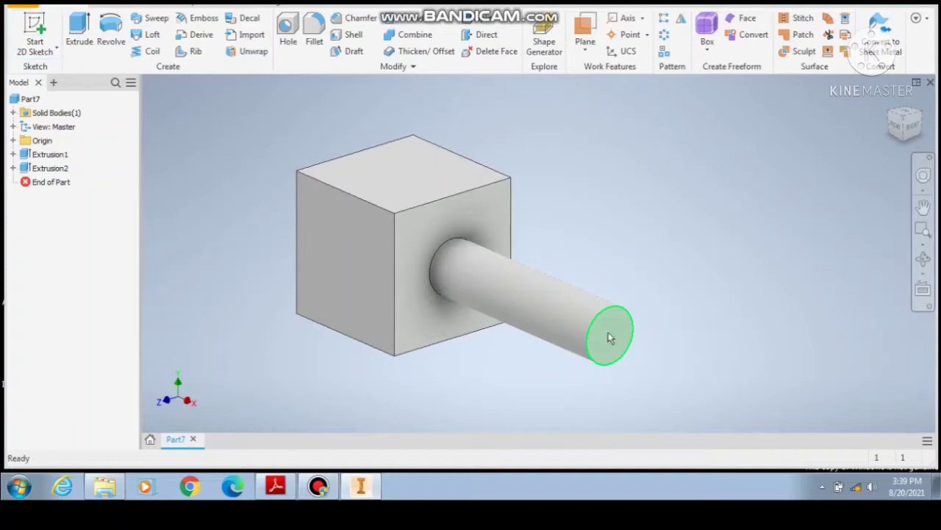
click(609, 336)
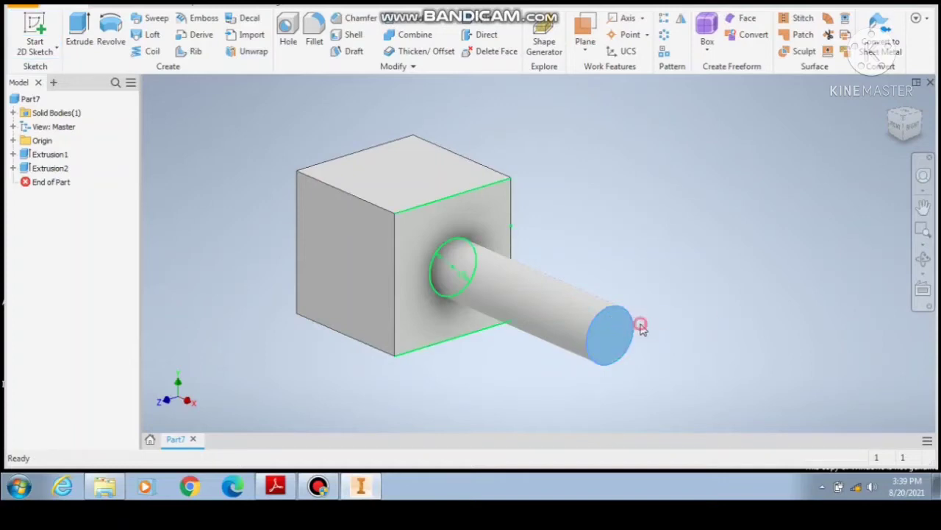
click(640, 329)
double_click(638, 331)
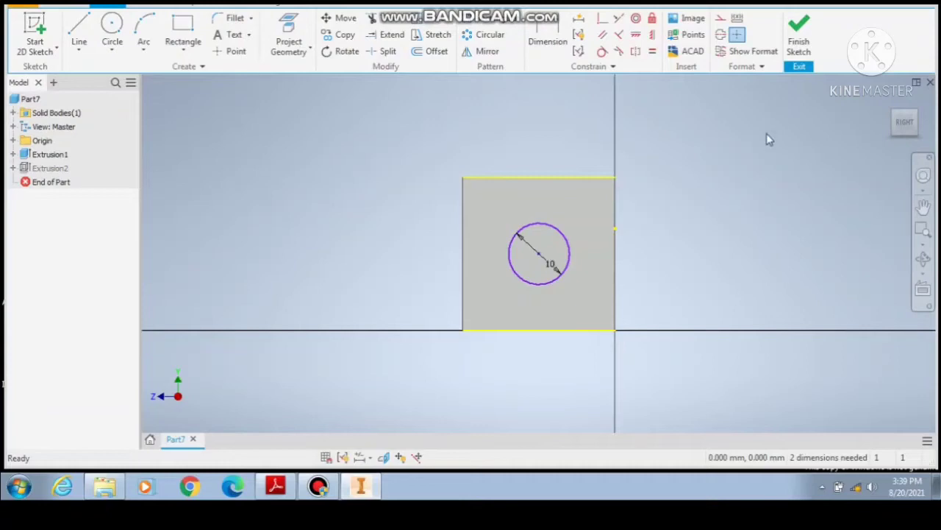
key(ctrl+Return)
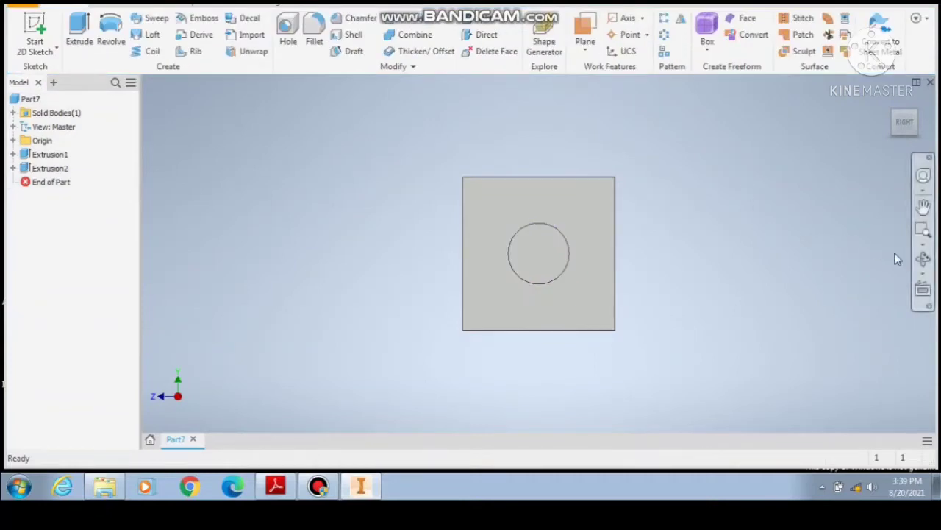
Start a sketch on the shaft's free end face and draw a 16 mm diameter circle concentric with the shaft.
right_click(540, 261)
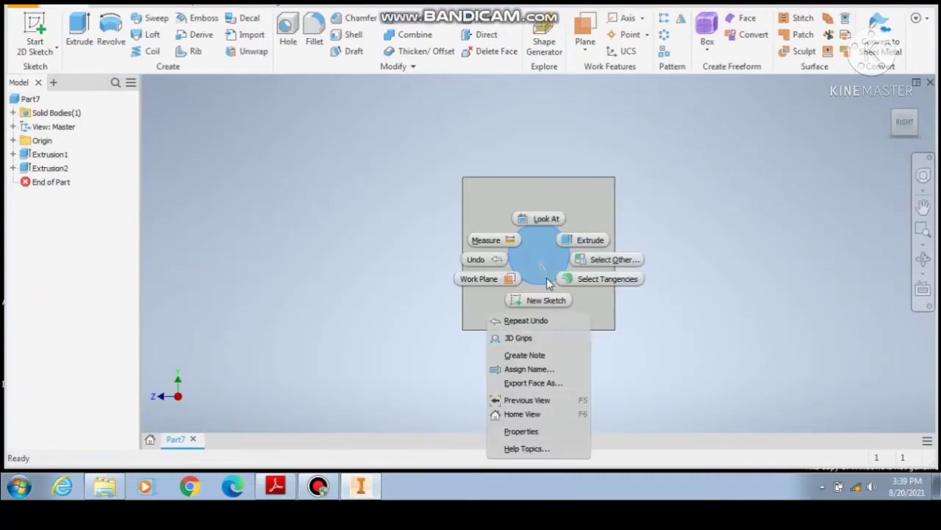
click(544, 299)
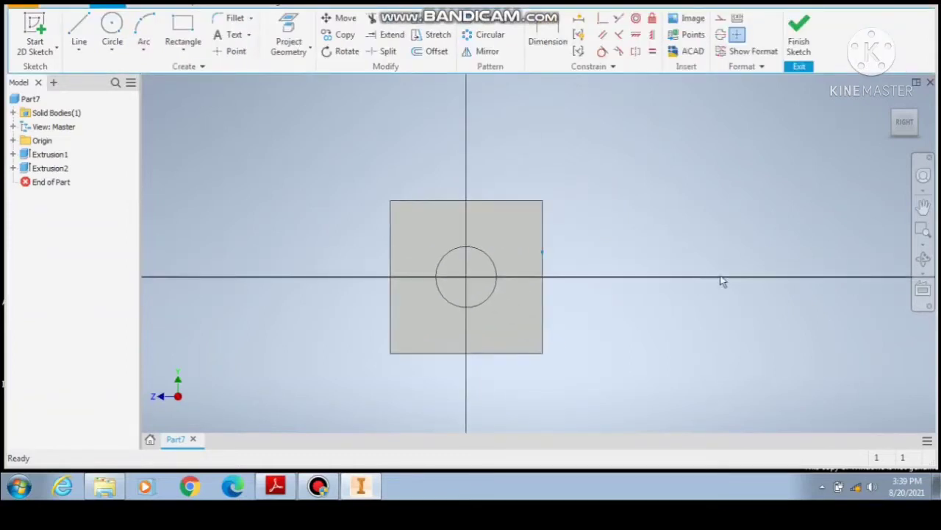
click(923, 259)
drag(511, 299, 552, 307)
right_click(553, 307)
click(482, 307)
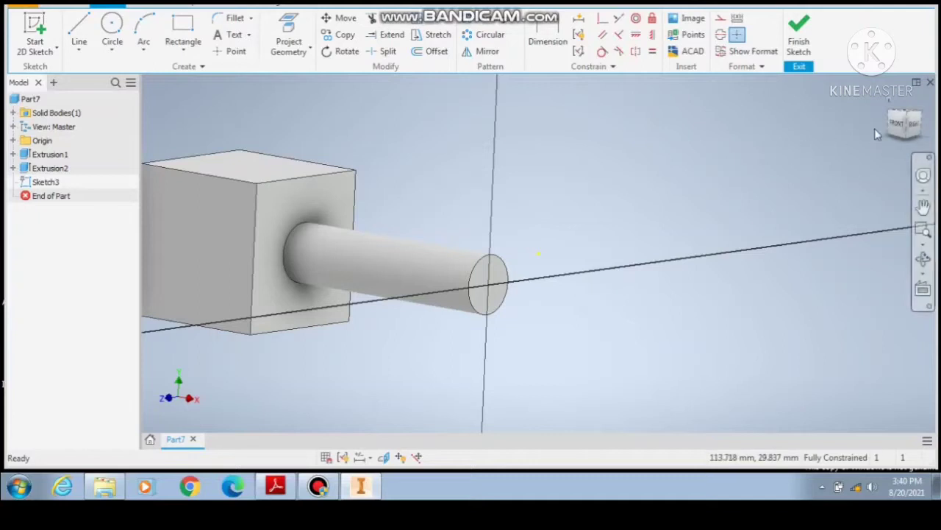
click(905, 124)
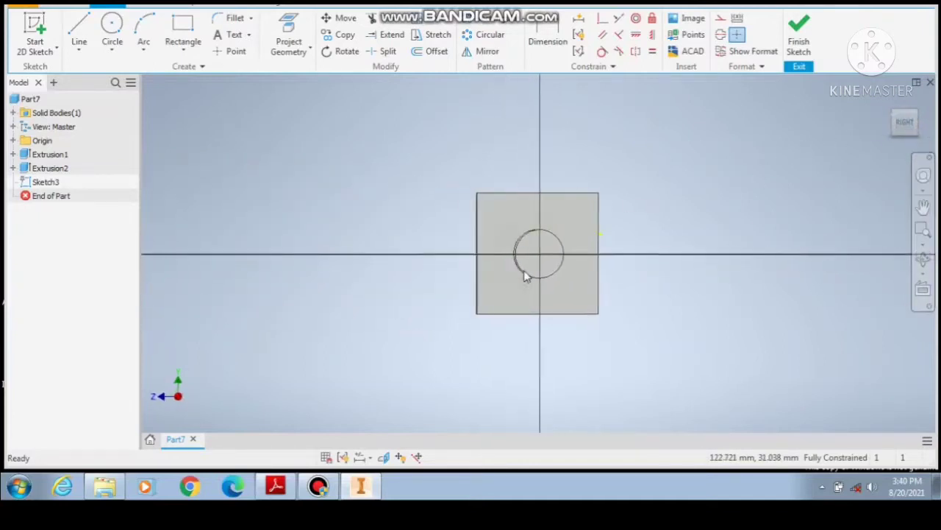
click(112, 25)
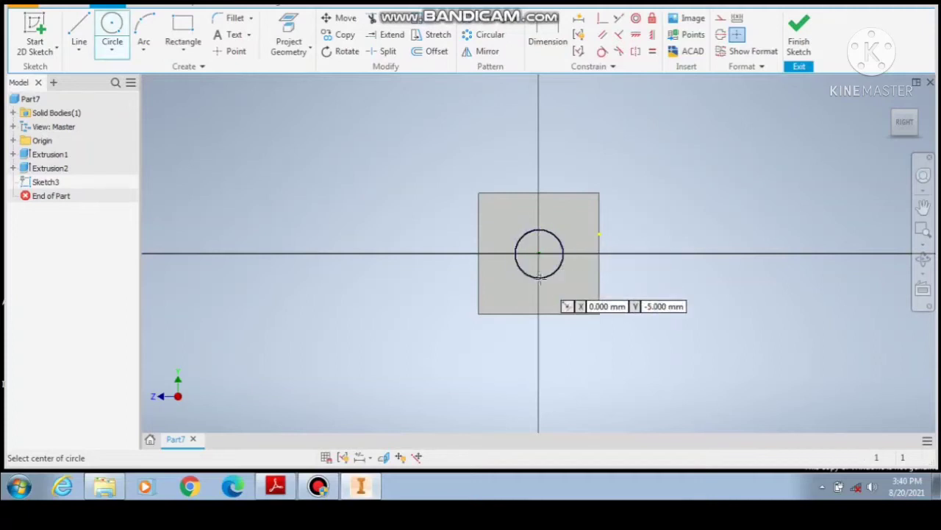
click(539, 253)
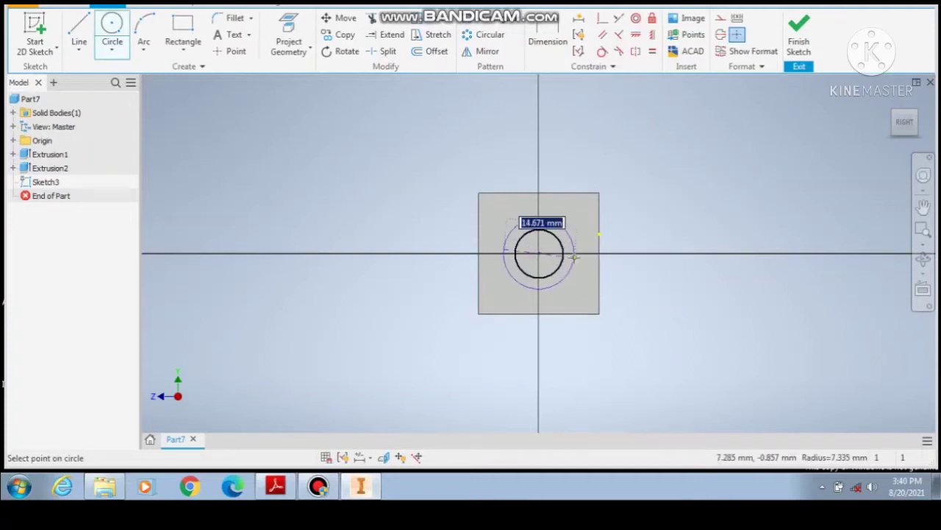
text(16)
key(Return)
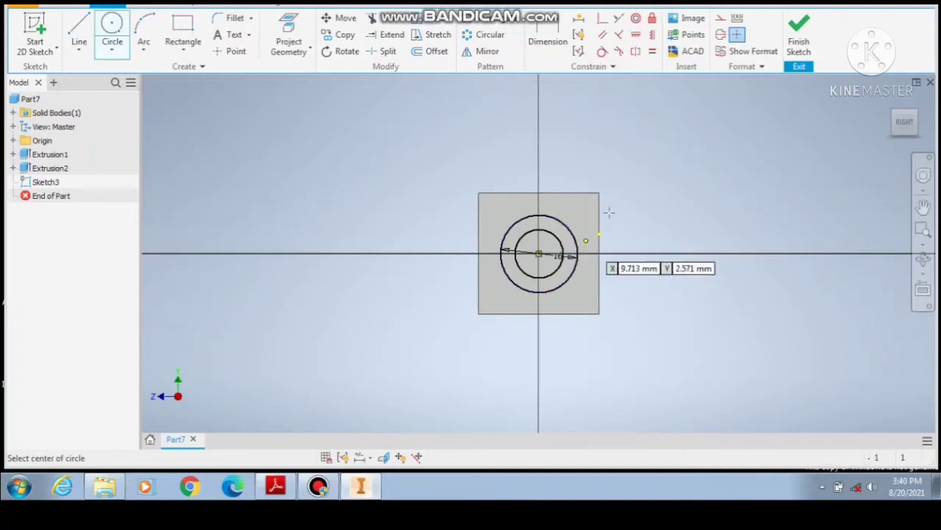
Finish the sketch and extrude the full 16 mm circle 15 mm outward from the shaft's end, joined to the body.
click(801, 38)
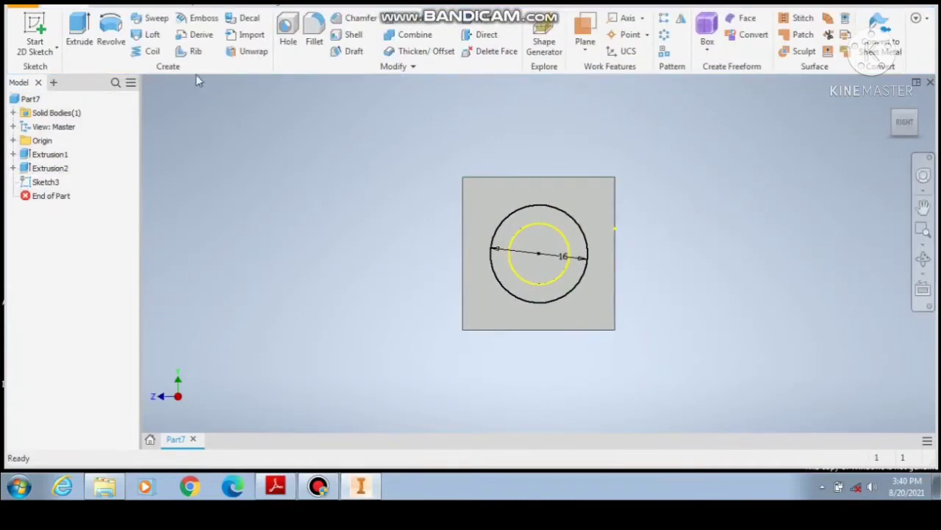
click(87, 33)
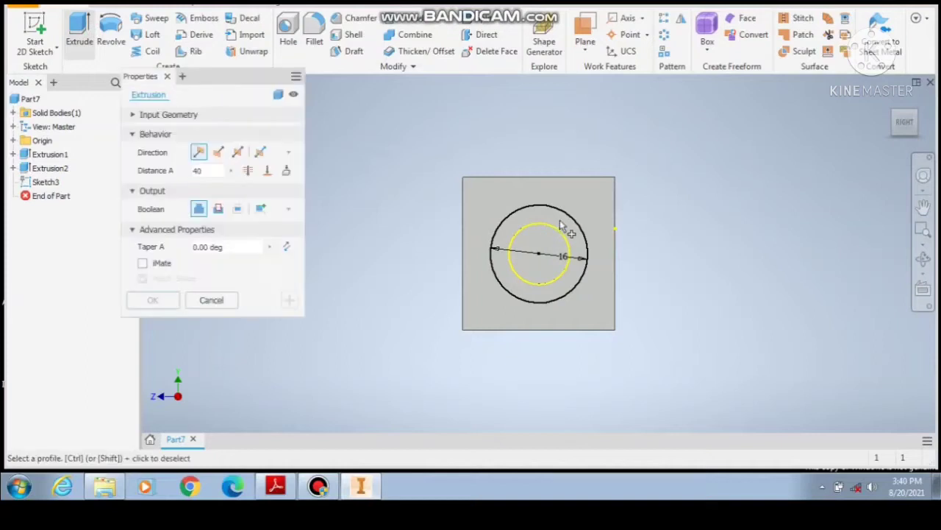
click(566, 223)
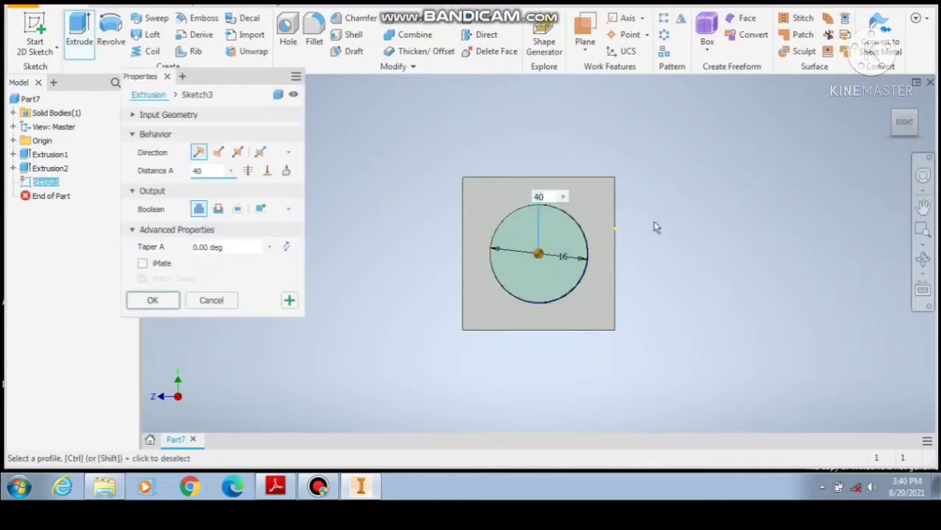
click(895, 127)
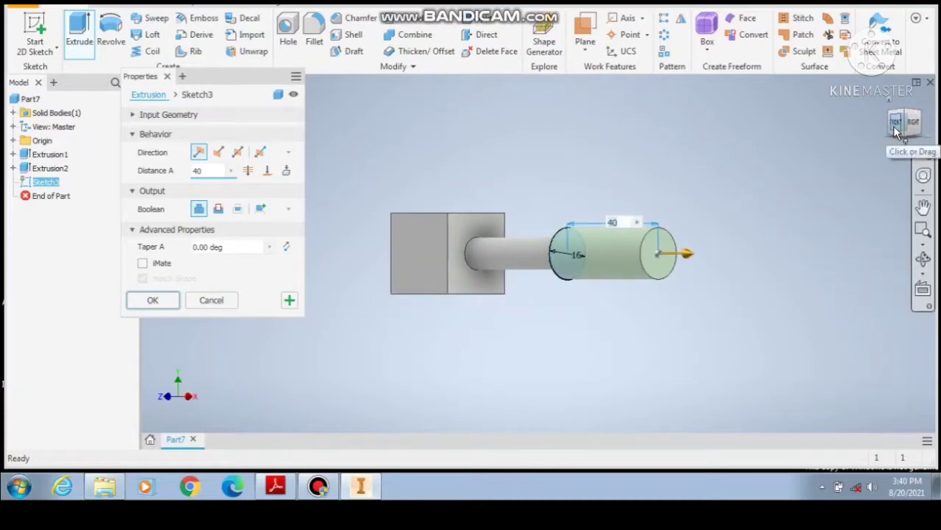
text(5)
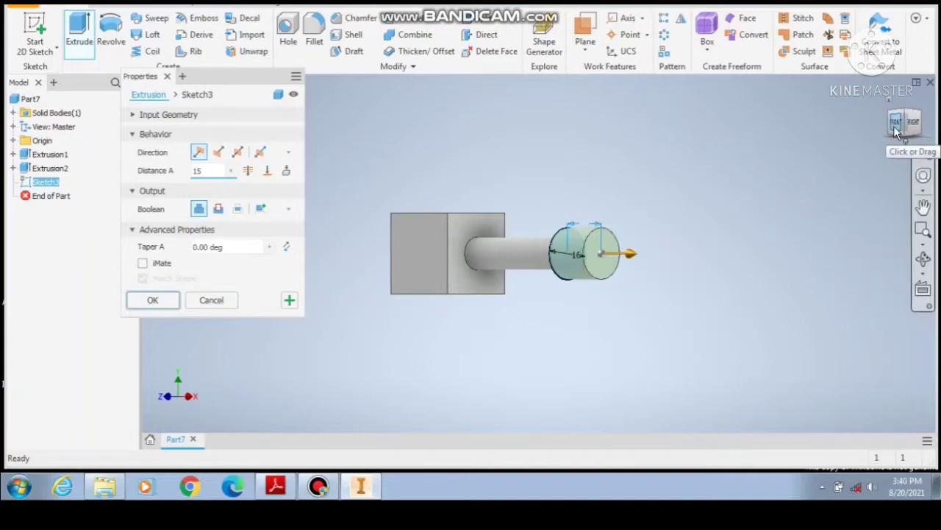
key(Return)
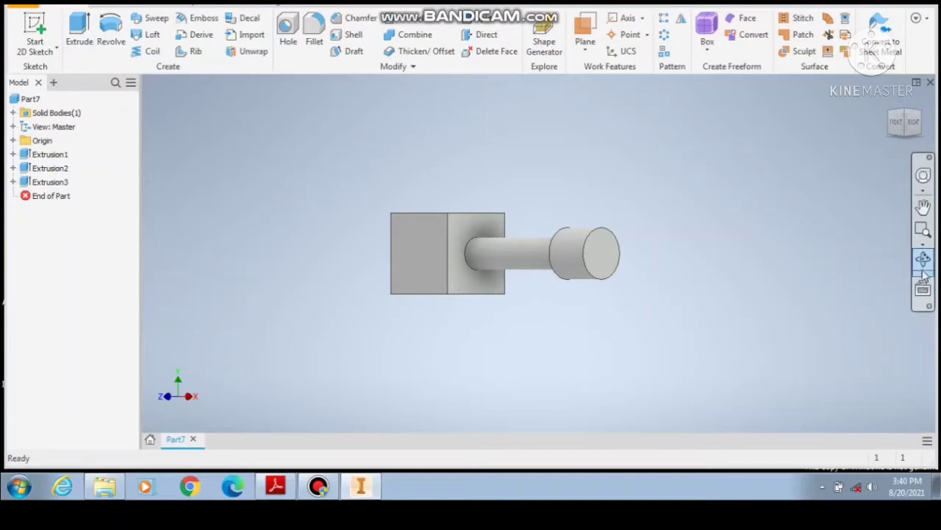
Start a sketch on the block's left face and draw a vertical line joining the midpoints of its upper and lower edges.
click(923, 259)
drag(528, 299, 557, 294)
right_click(598, 294)
click(473, 292)
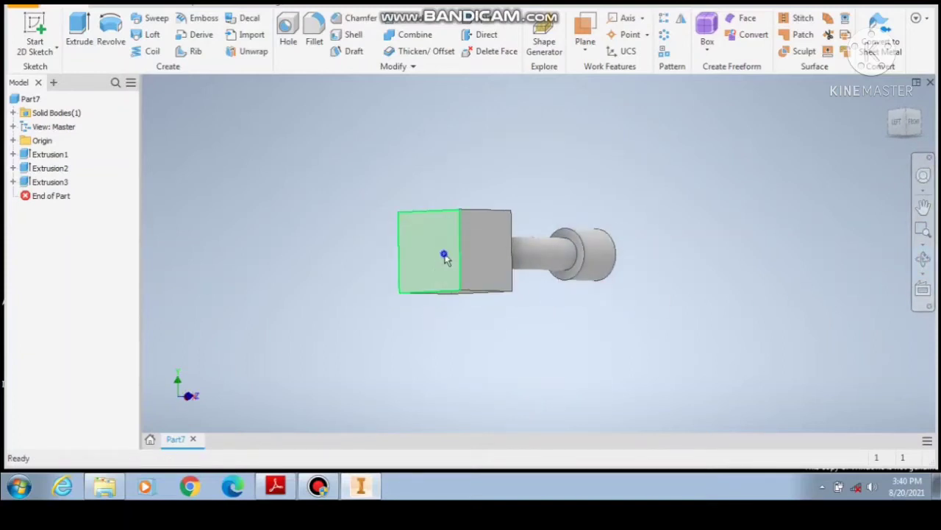
right_click(445, 256)
click(451, 293)
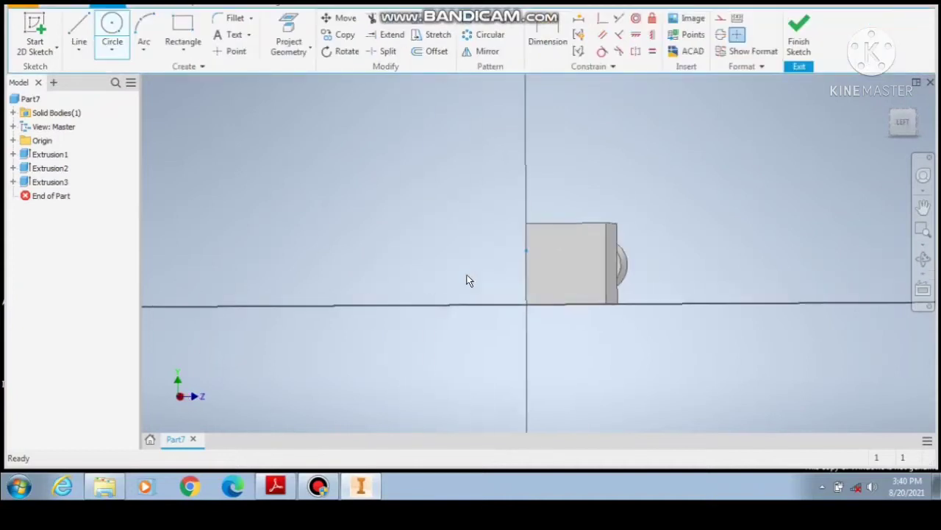
click(110, 26)
click(80, 26)
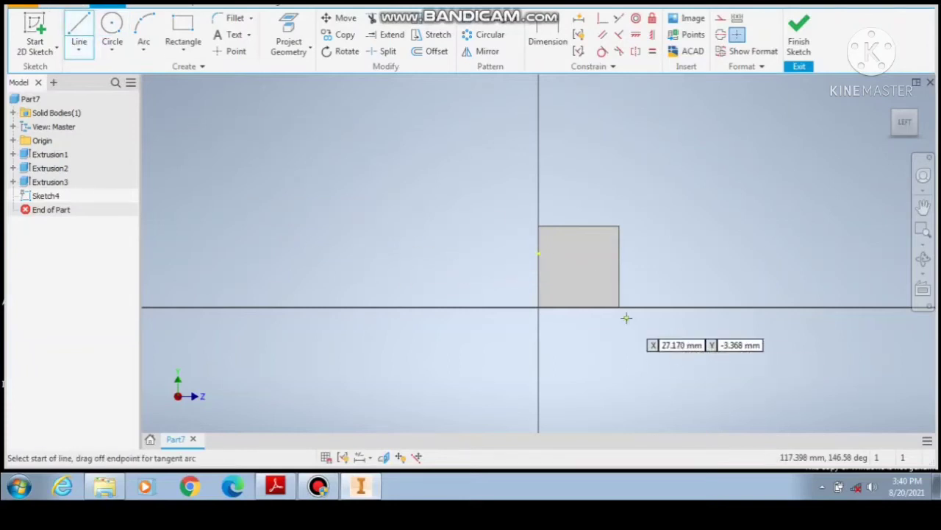
click(580, 227)
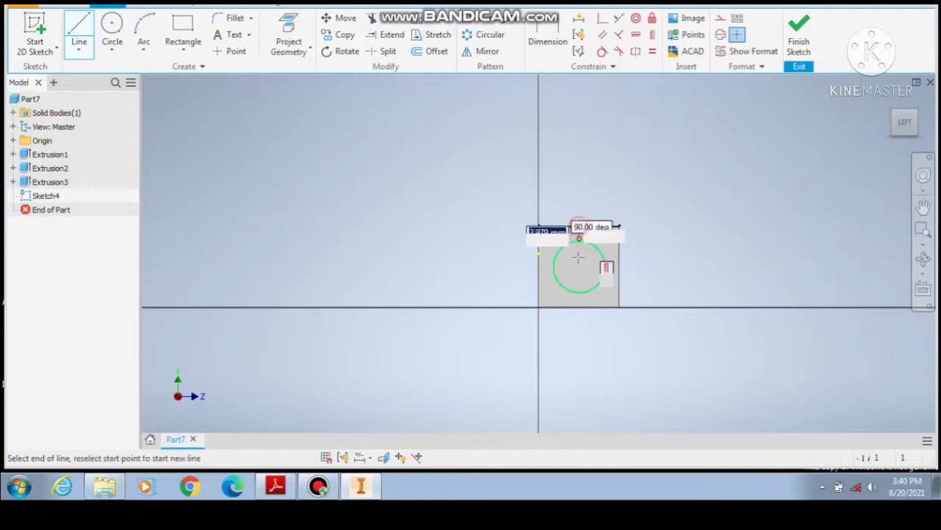
click(579, 306)
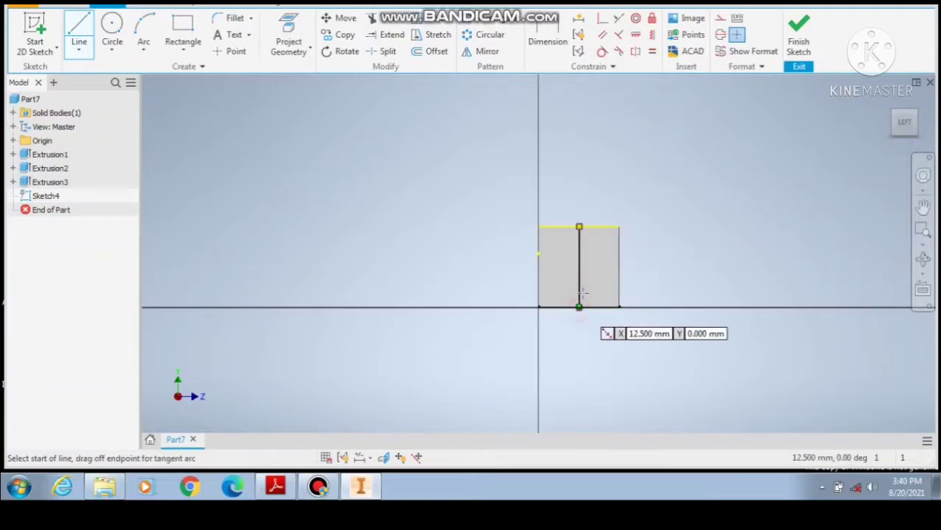
click(112, 26)
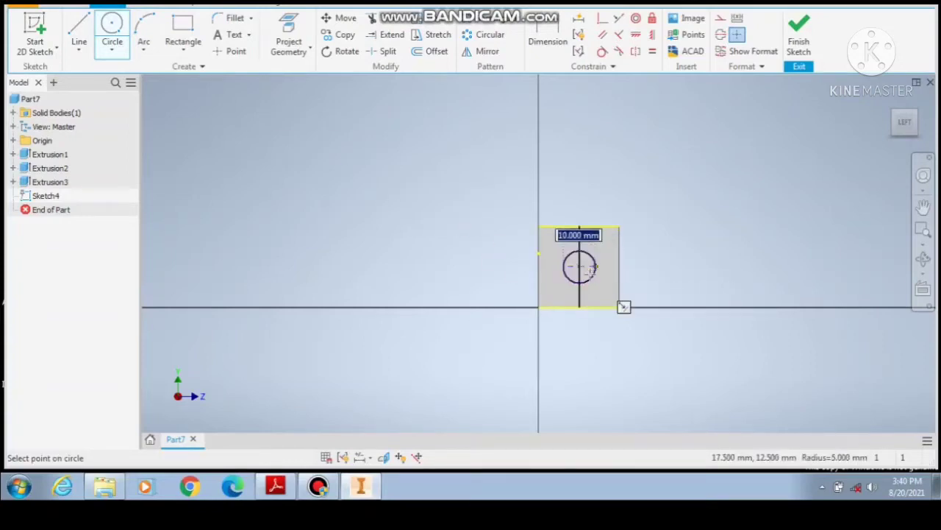
click(593, 271)
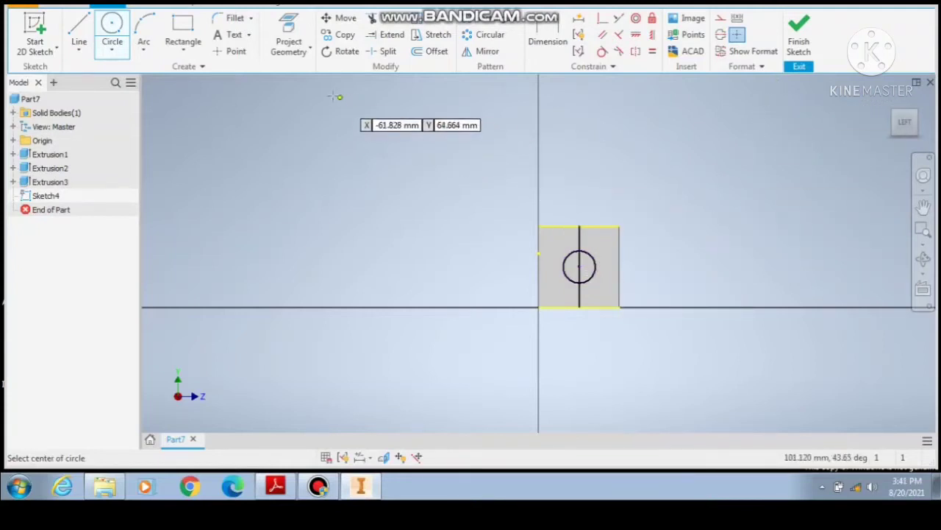
key(ctrl+z)
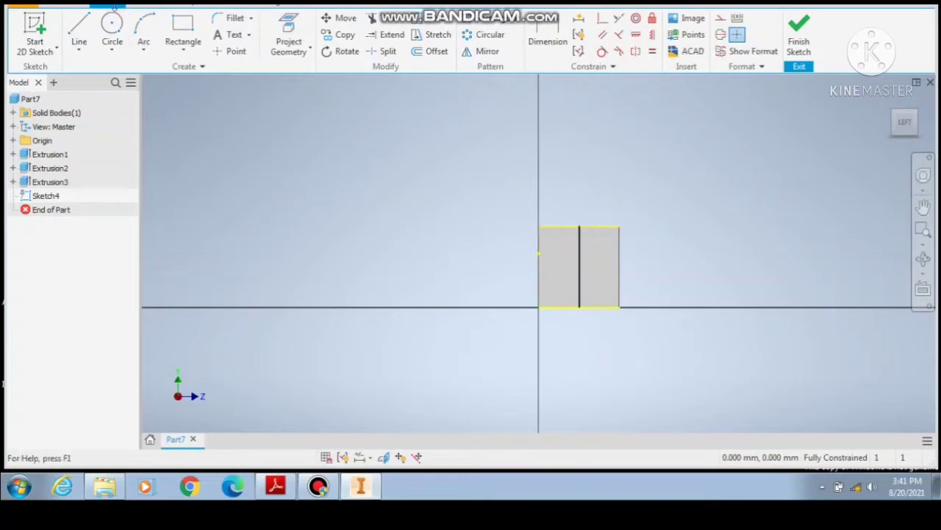
Draw a 10 mm diameter circle centred on the left face's vertical line at its midpoint, and delete the line.
click(112, 28)
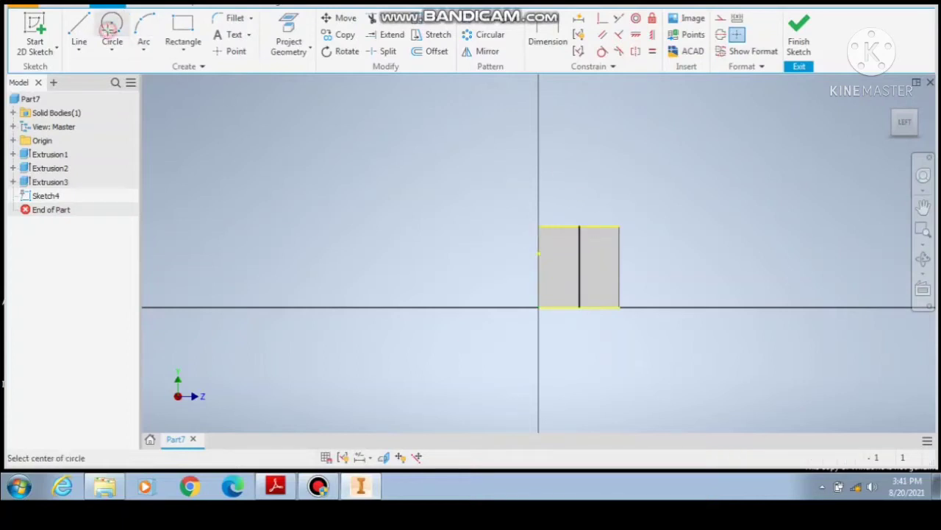
click(579, 266)
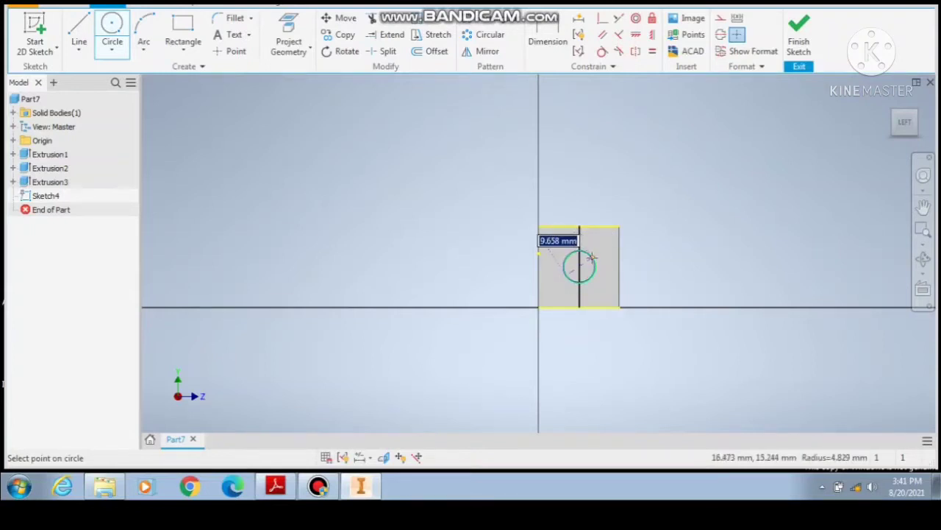
text(1)
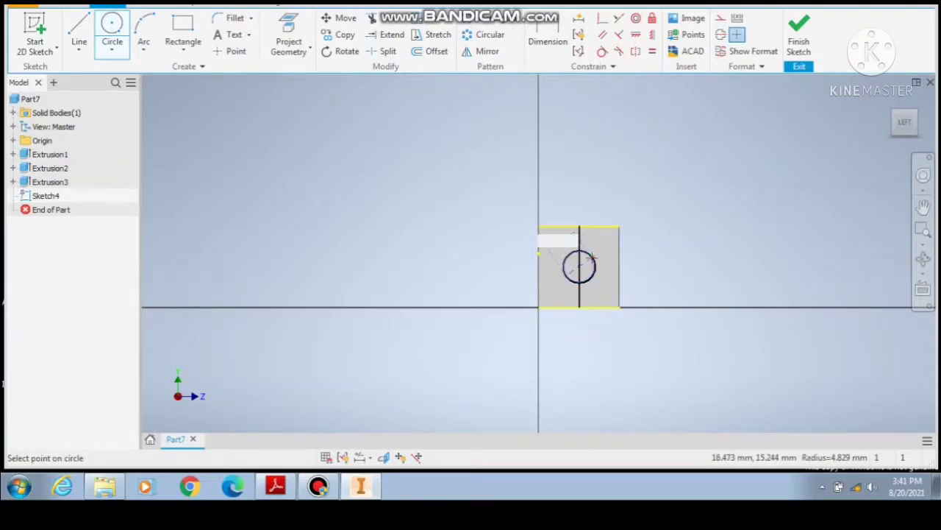
key(Return)
key(Escape)
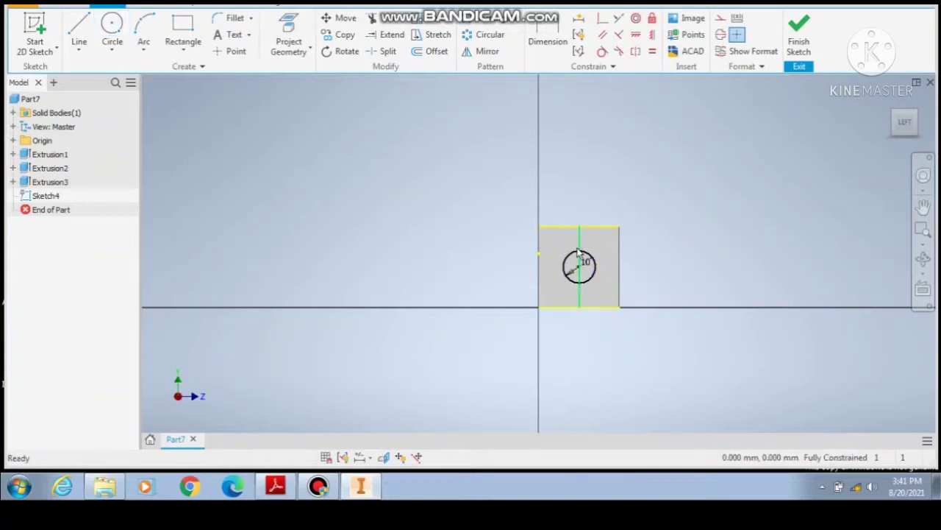
Finish the sketch and extrude the 10 mm circle 40 mm outward from the block's left face, joined to the body.
click(800, 33)
click(88, 46)
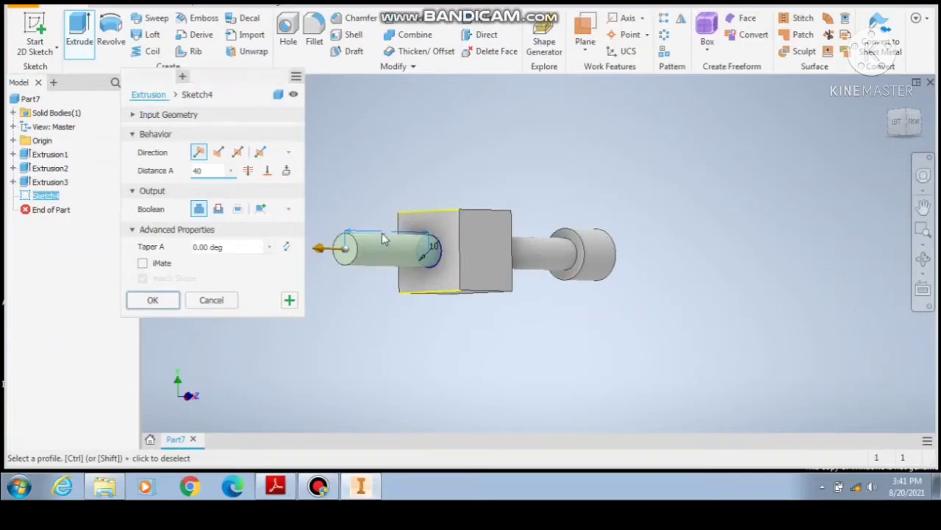
key(Return)
Start a sketch on the left shaft's end face and draw a 16 mm diameter circle concentric with that shaft.
right_click(345, 250)
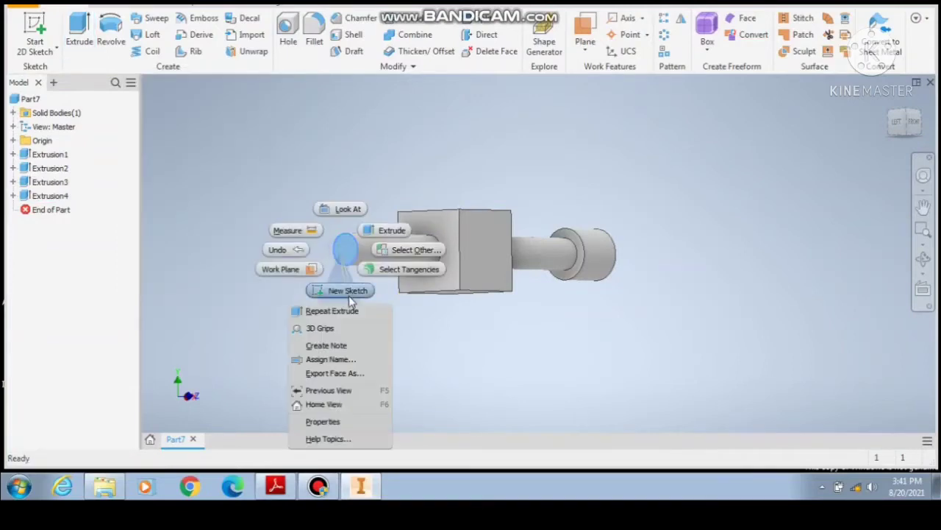
click(349, 294)
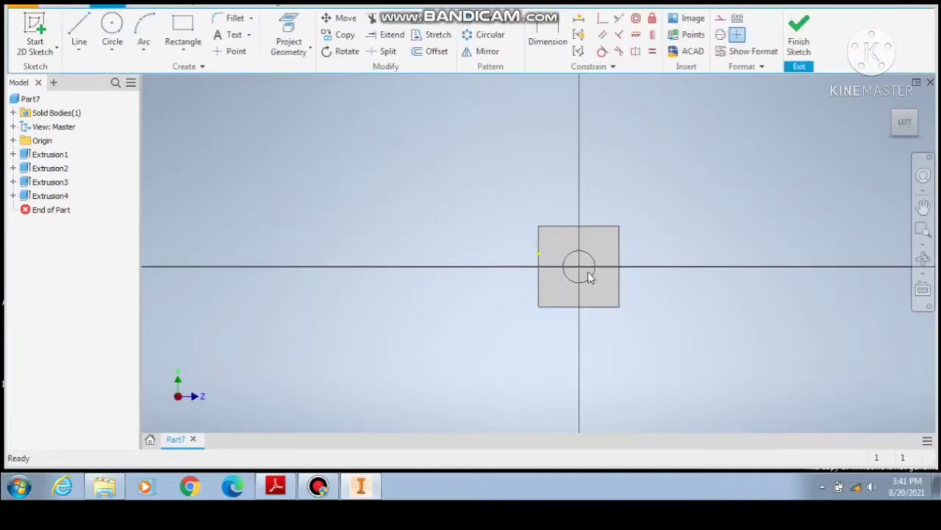
click(110, 34)
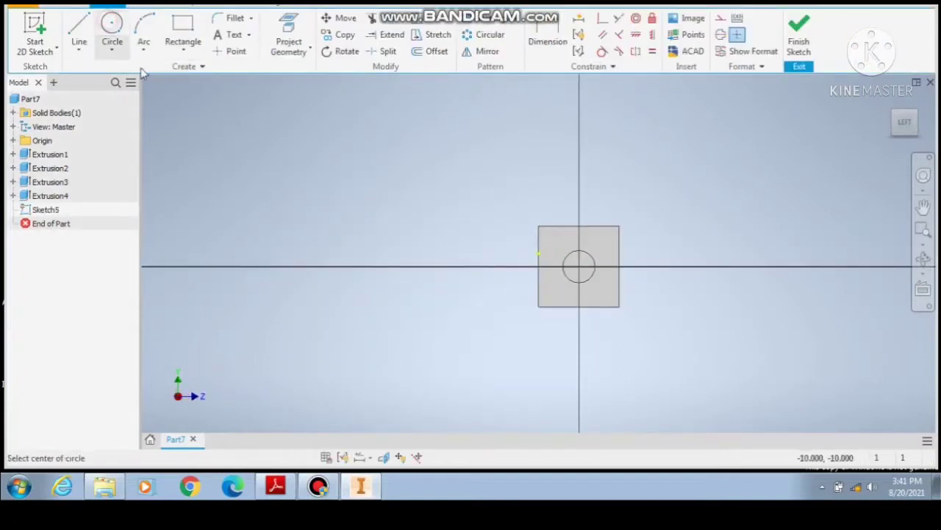
scroll(580, 250, up, 3)
scroll(580, 250, up, 2)
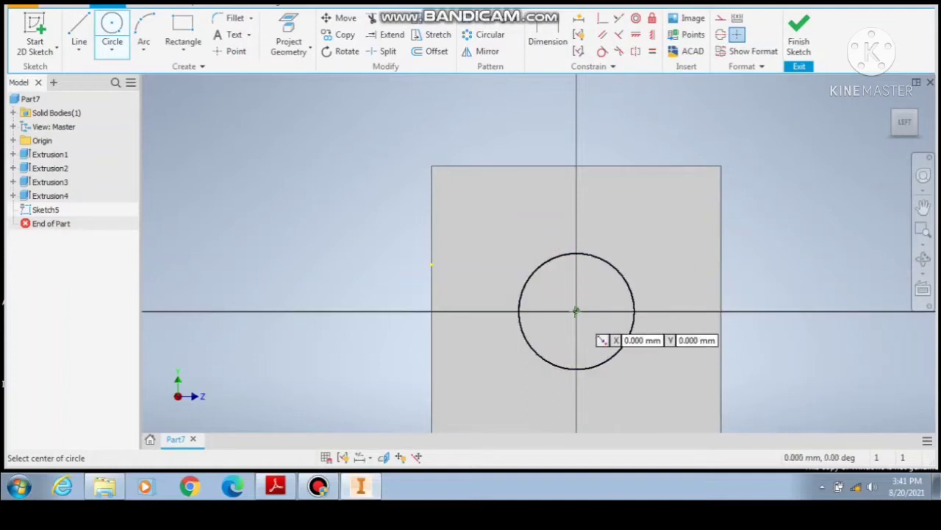
click(576, 310)
text(1)
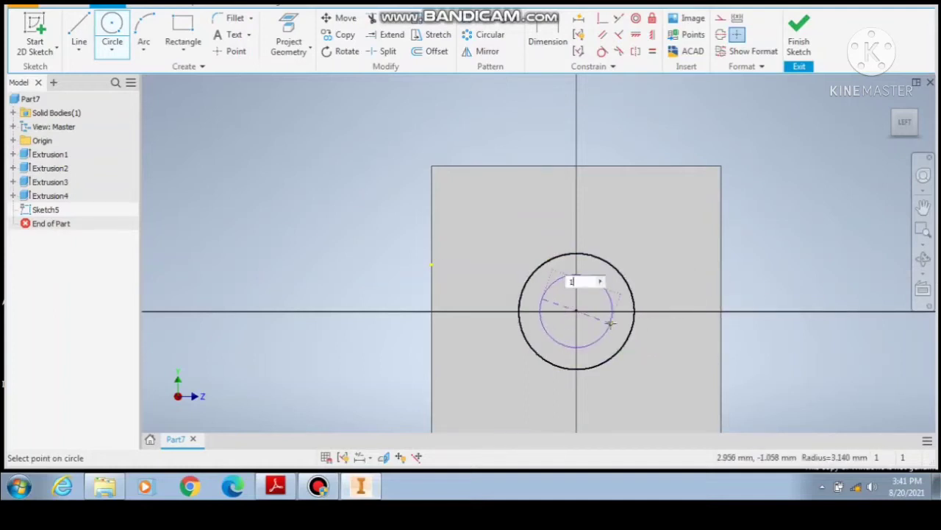
text(6)
key(Return)
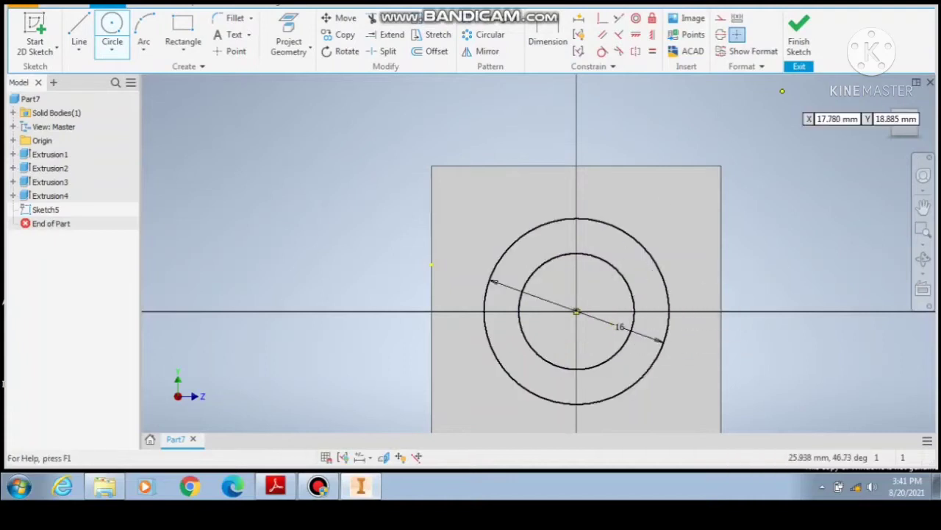
Finish the sketch and extrude the 16 mm circle 15 mm outward from the left shaft's end, joined to the body.
click(799, 36)
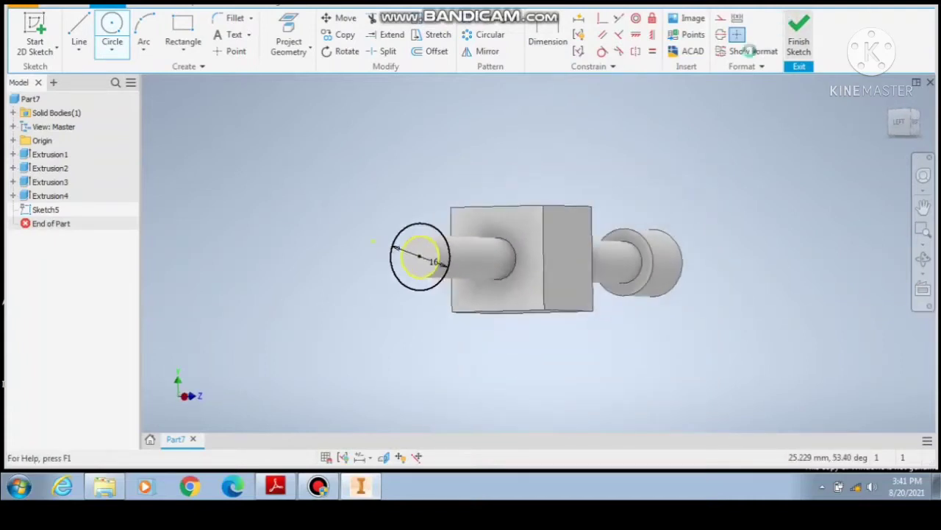
click(78, 27)
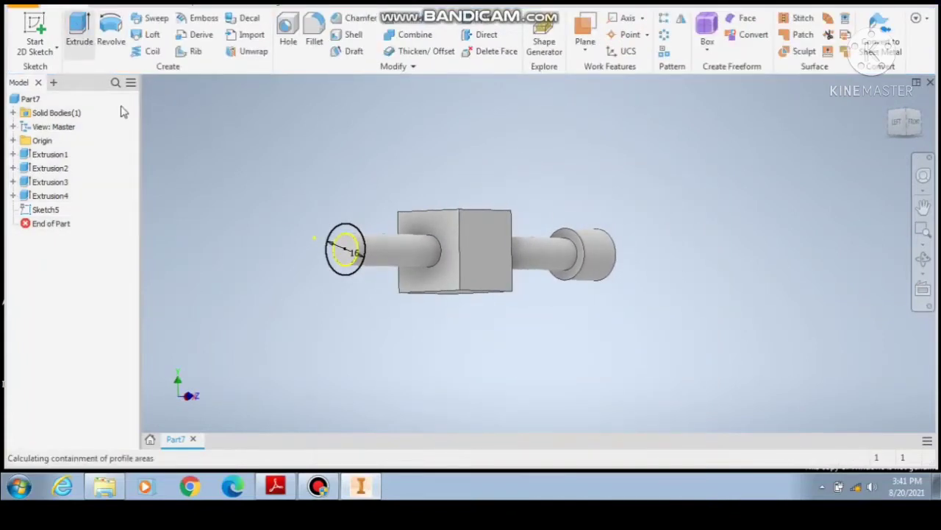
click(347, 236)
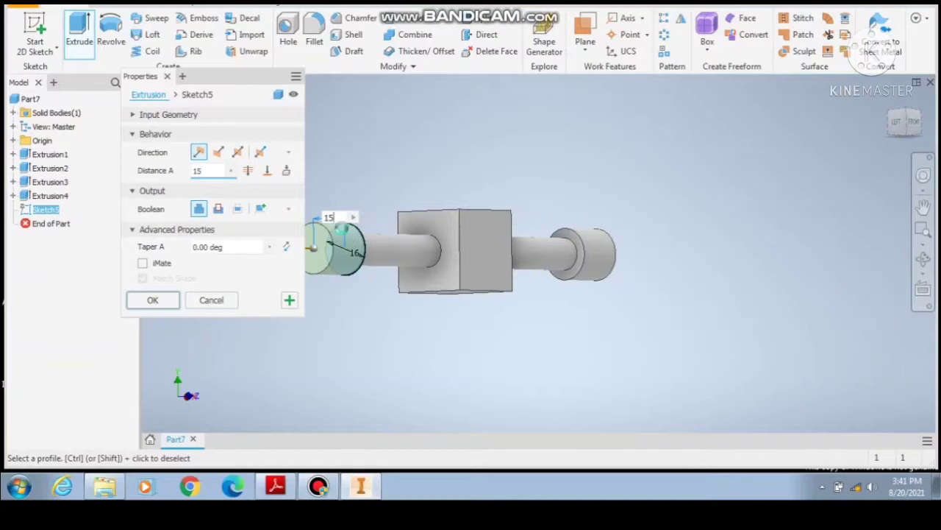
key(Return)
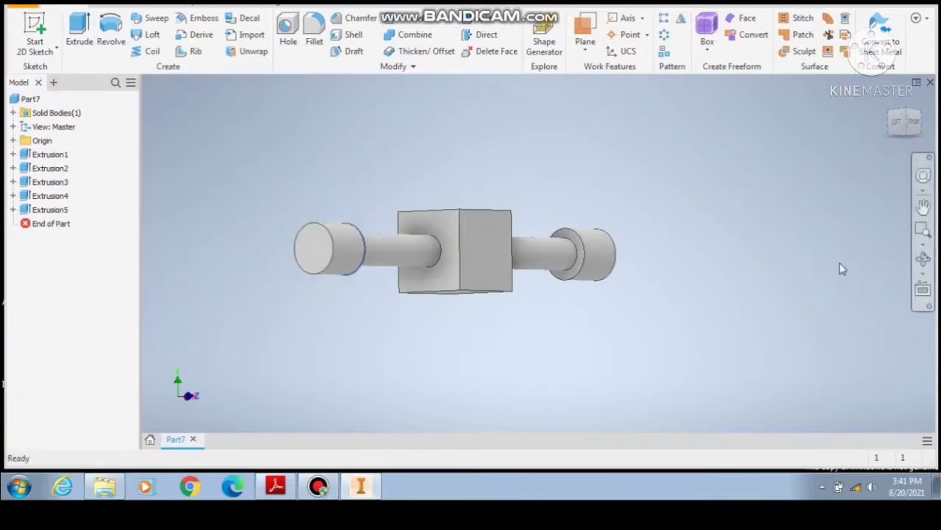
Start a new sketch on the central block's front face.
click(924, 261)
drag(614, 269, 552, 277)
right_click(551, 277)
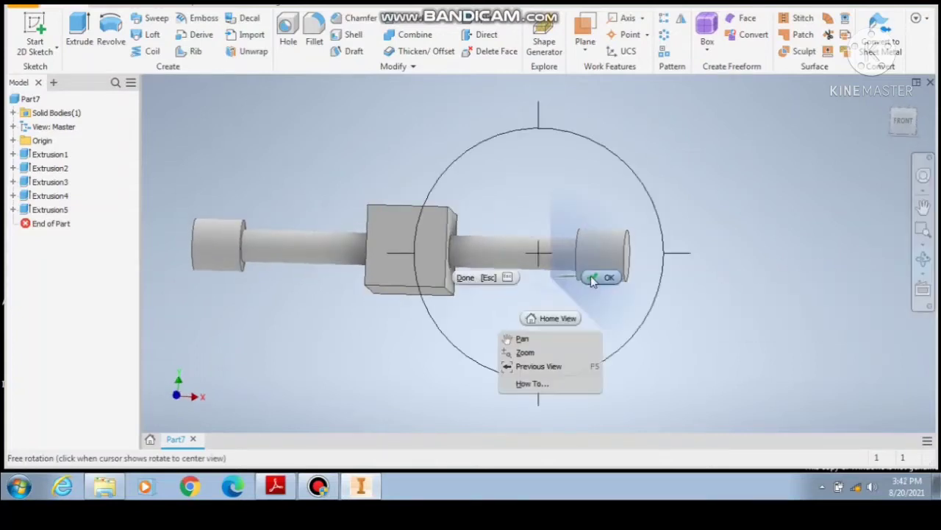
key(Escape)
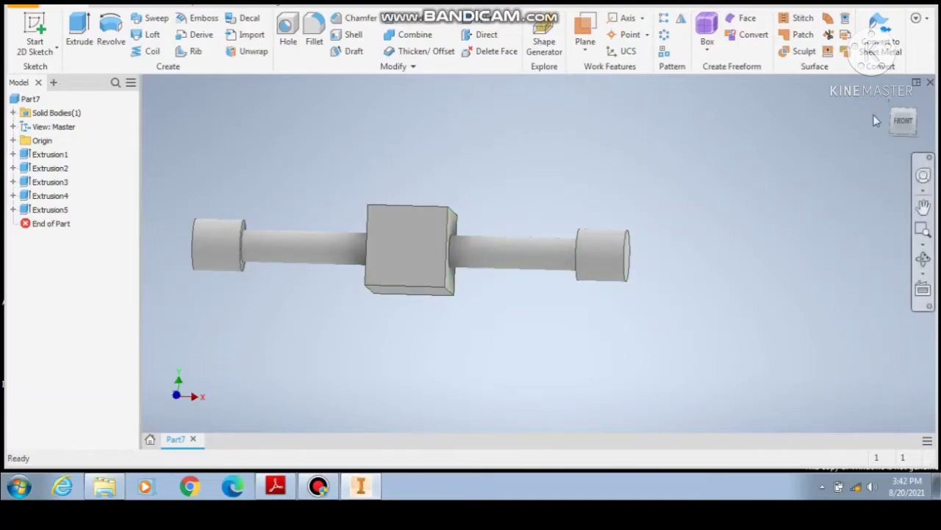
click(906, 122)
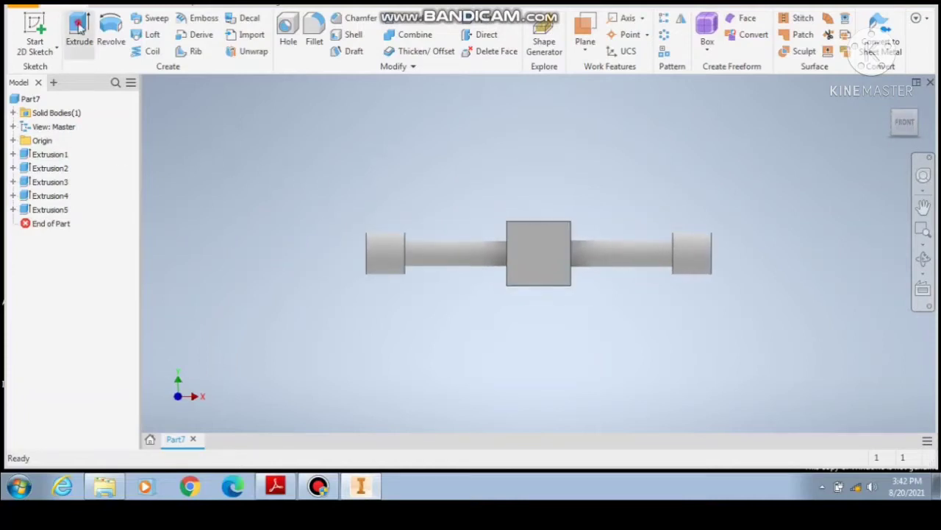
click(79, 26)
right_click(328, 162)
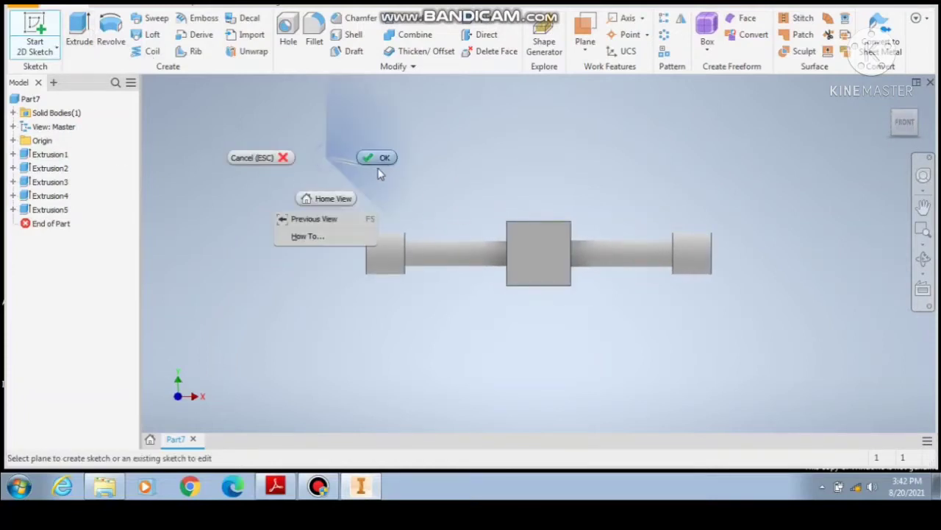
click(381, 172)
right_click(533, 245)
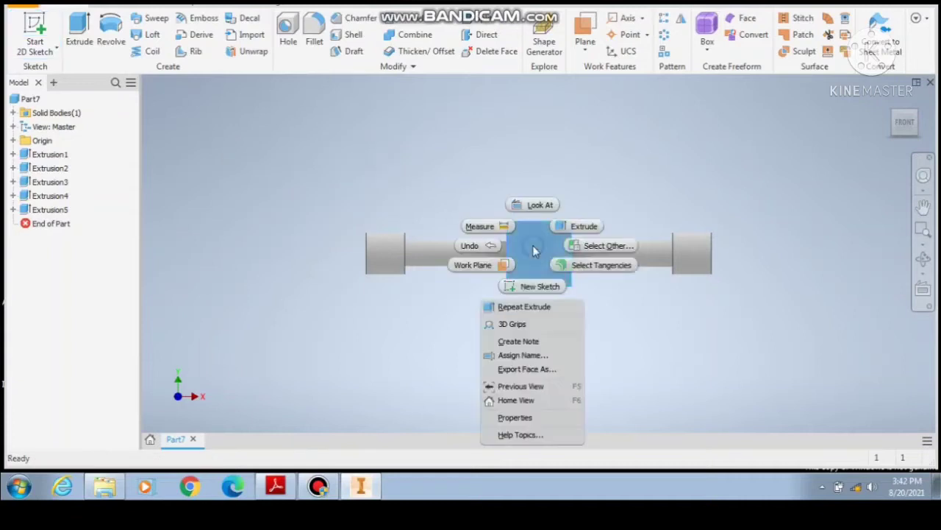
click(534, 285)
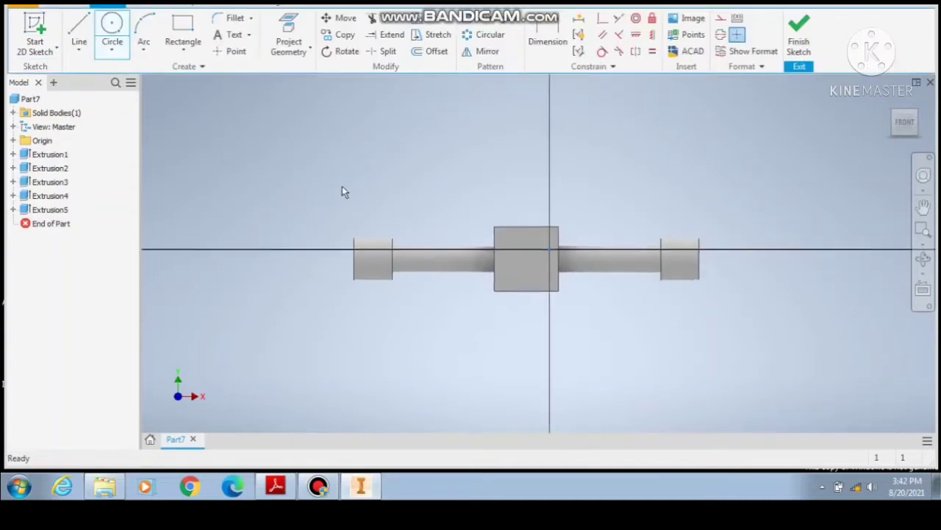
Draw a vertical line on the block's front face joining the midpoints of its upper and lower edges.
click(112, 30)
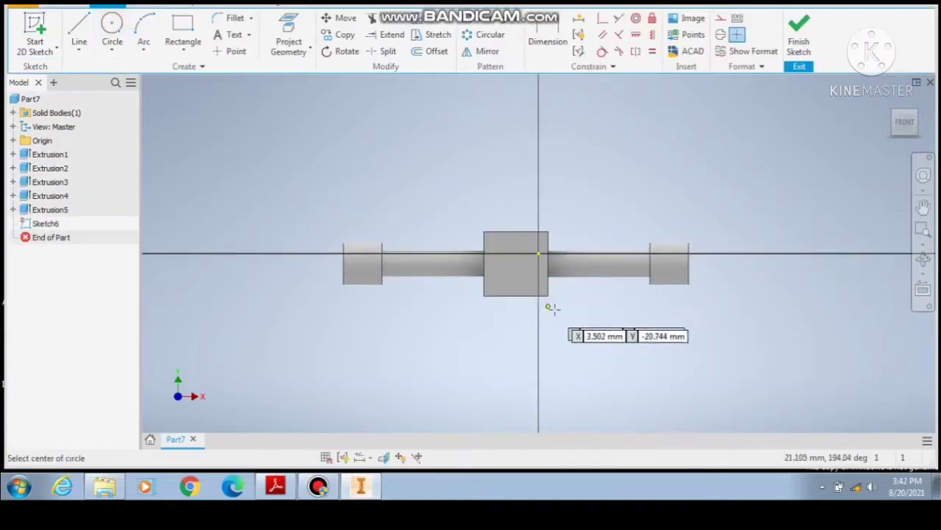
scroll(505, 218, up, 3)
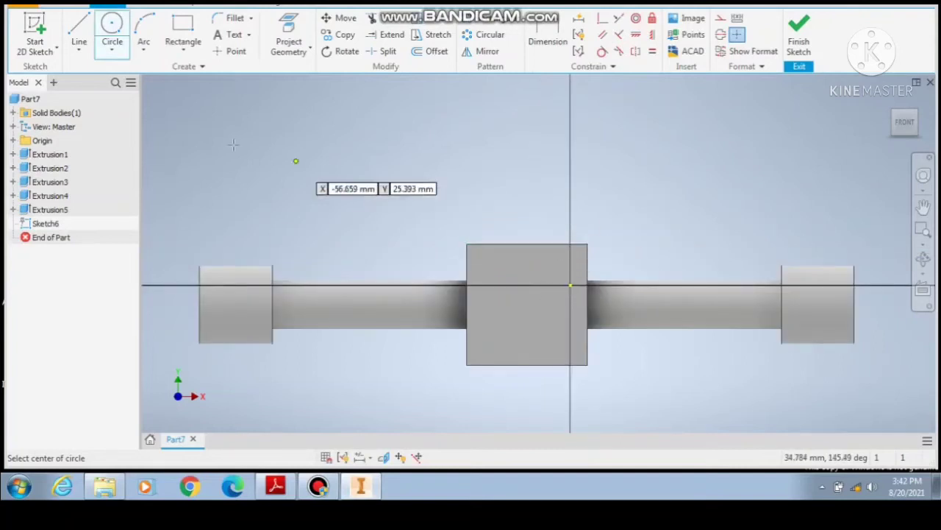
click(79, 30)
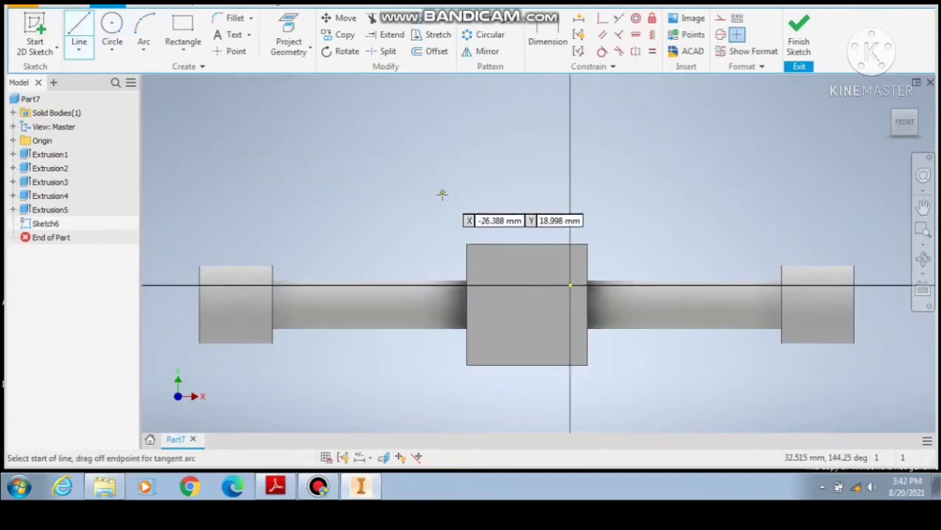
click(529, 244)
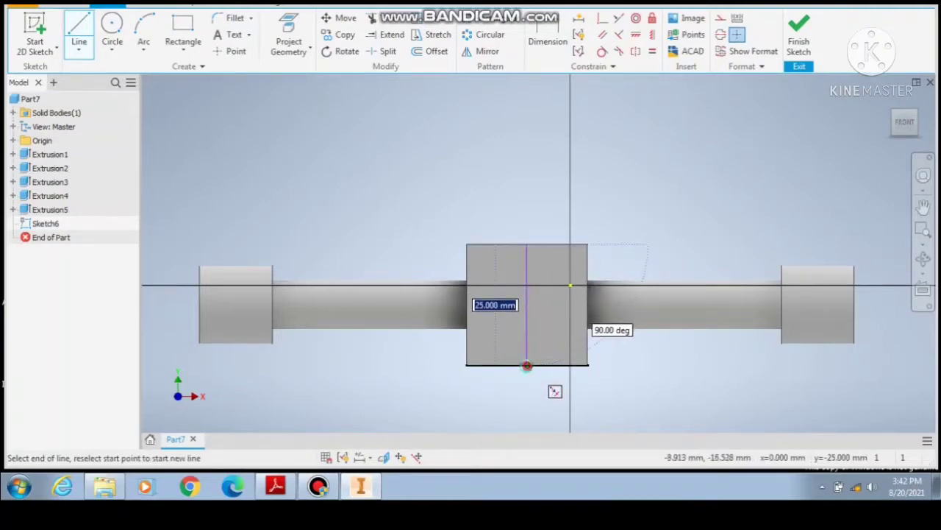
click(527, 365)
key(Escape)
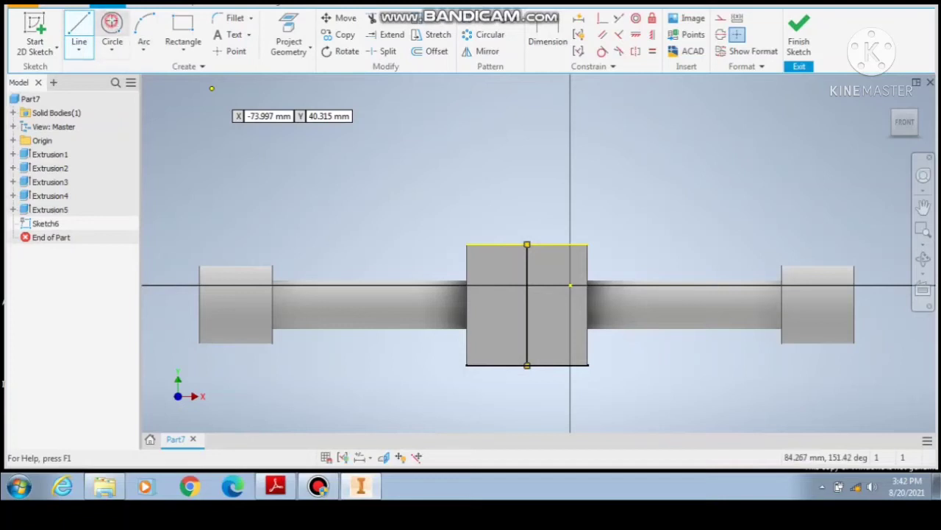
Draw a 25 mm diameter circle centred on the vertical line's midpoint, and finish the sketch.
click(528, 304)
text(25)
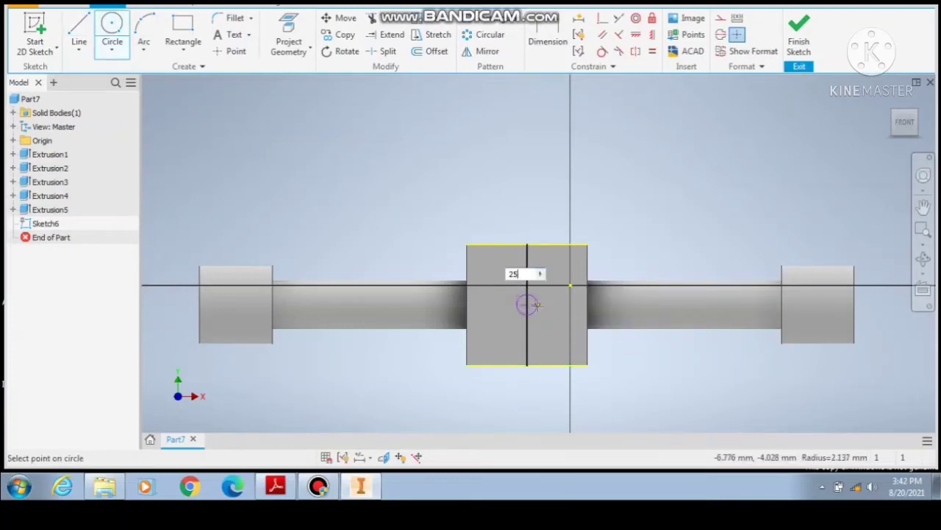
key(Return)
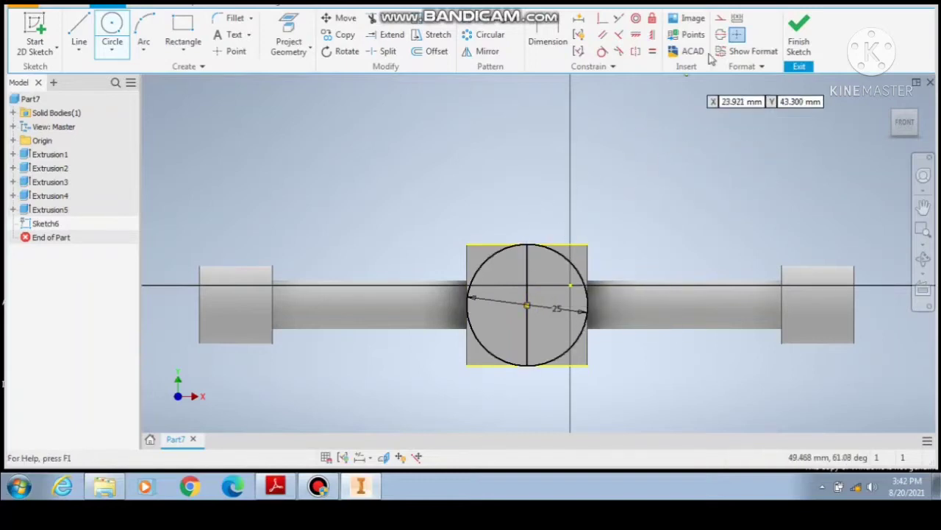
click(799, 37)
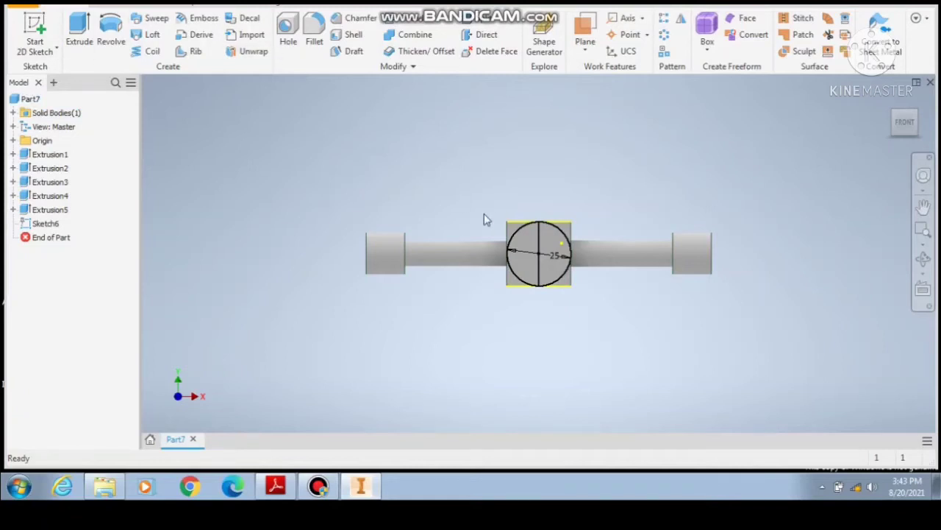
Reopen the front face sketch, delete the vertical line inside the 25 mm circle, and finish the sketch.
click(546, 247)
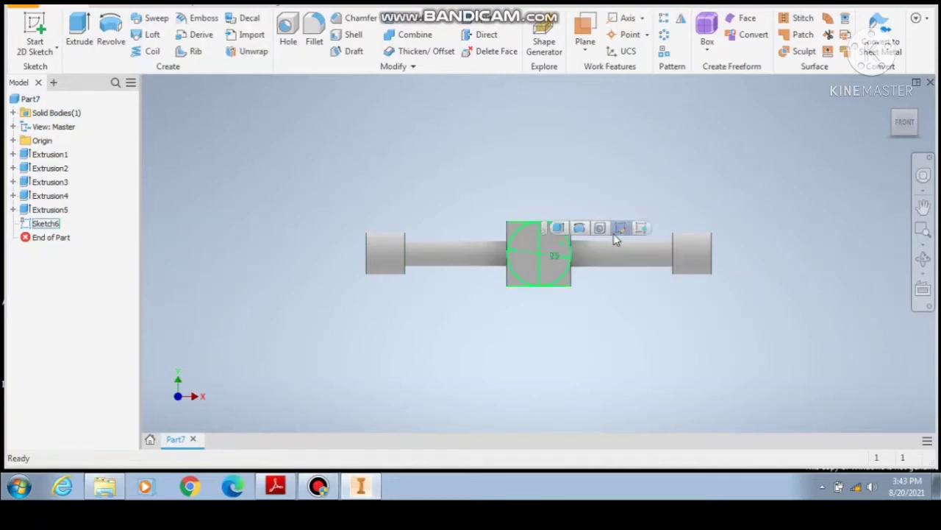
click(615, 233)
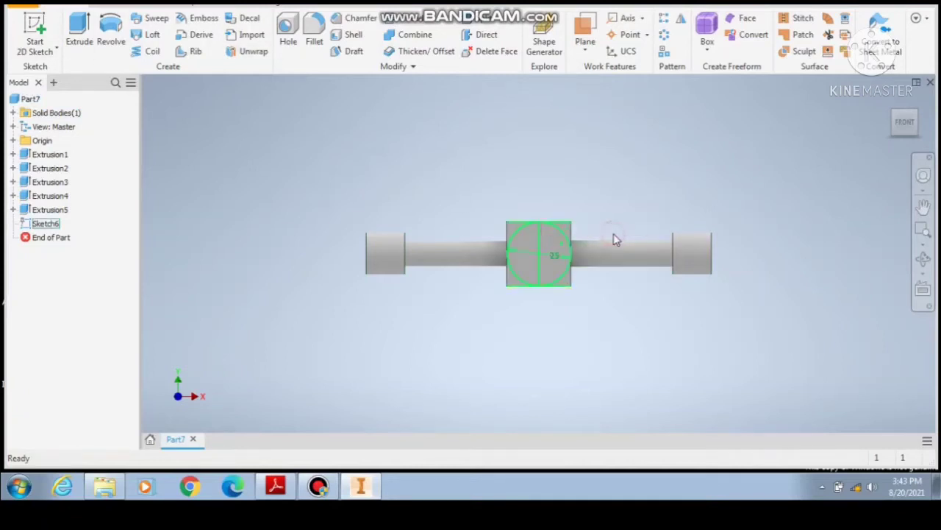
key(Escape)
click(538, 239)
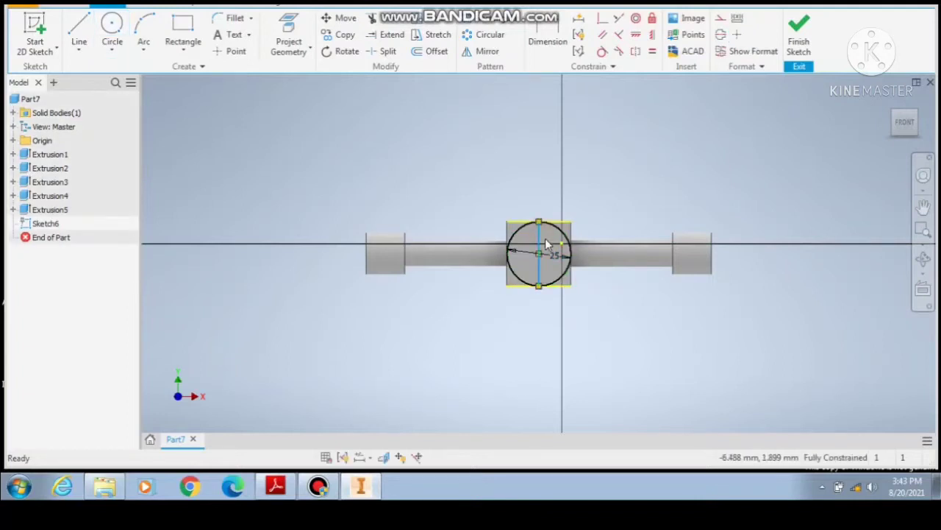
key(Delete)
click(800, 31)
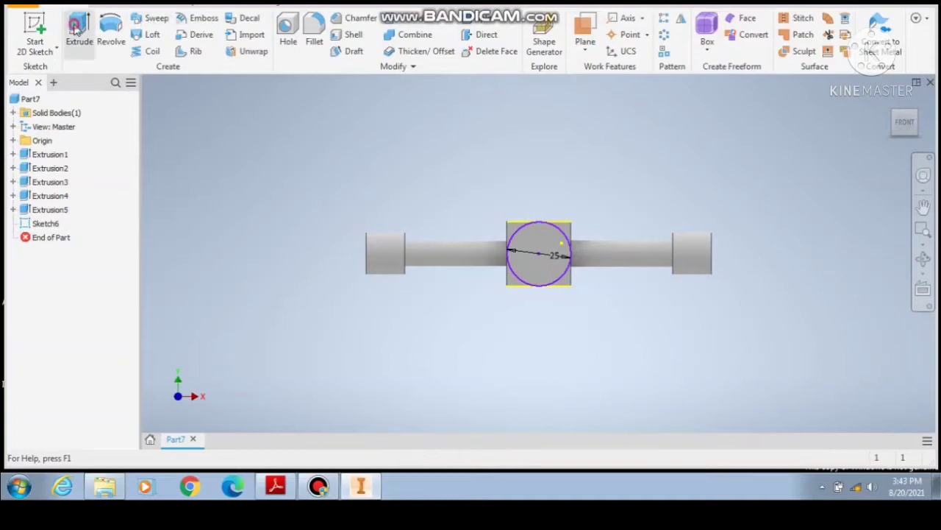
Extrude the 25 mm circle 25 mm in the flipped direction through the block, joined to the body, and accept the feature.
click(76, 28)
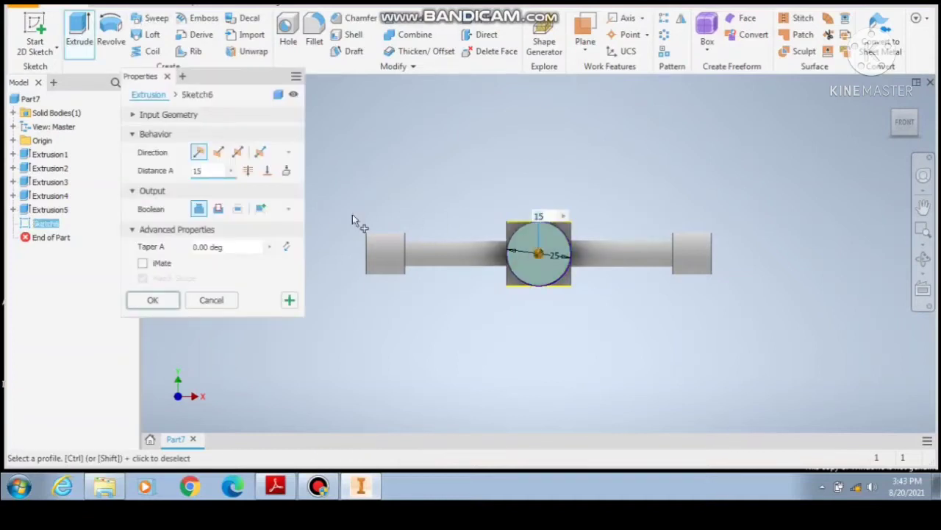
click(217, 152)
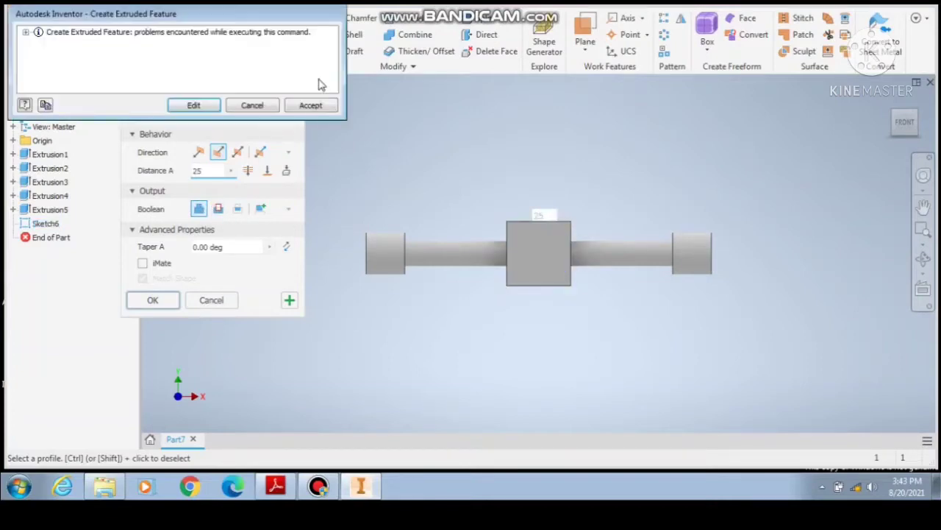
click(310, 106)
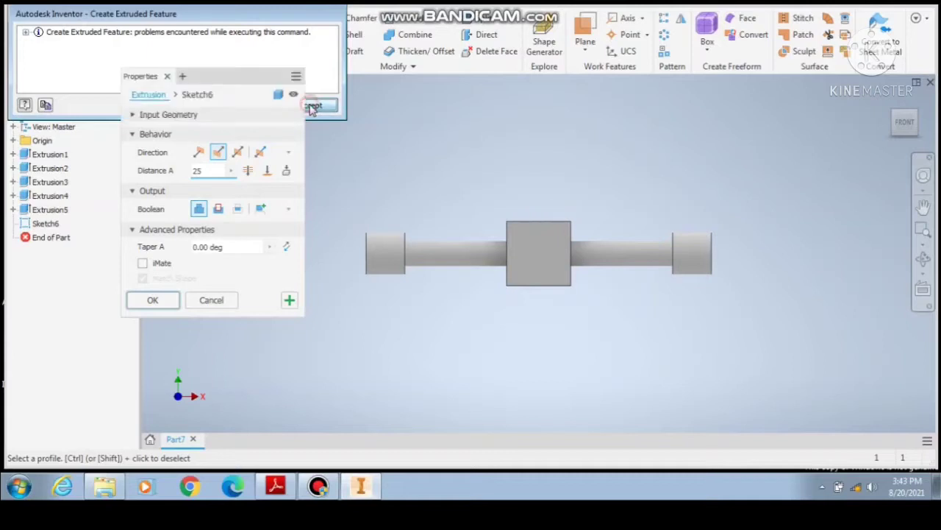
Delete the square block's extrusion with its consumed sketch, keeping the dependent sketches and features.
click(62, 155)
right_click(60, 158)
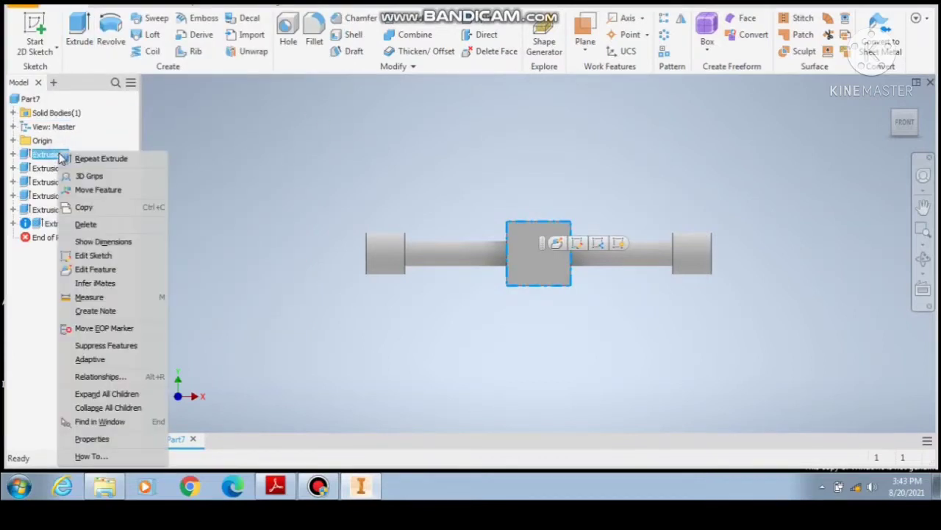
shift+click(90, 227)
key(Delete)
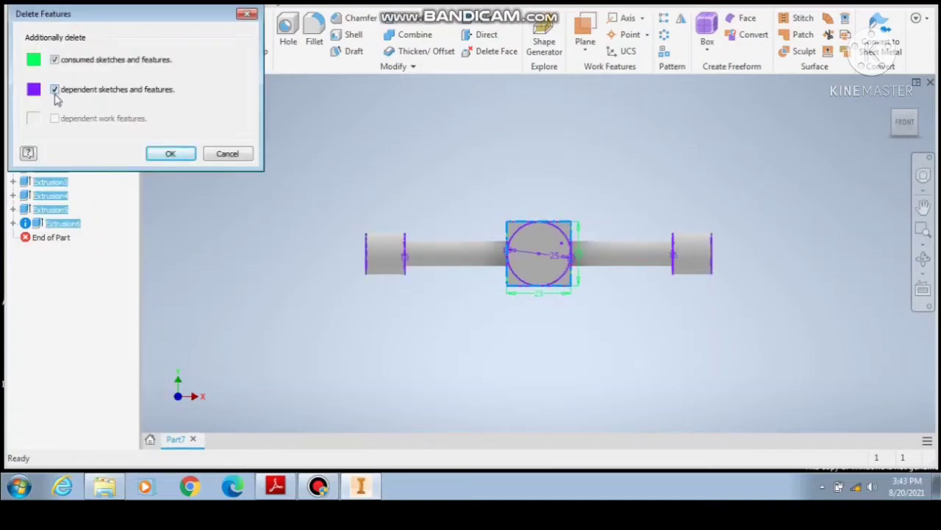
click(157, 152)
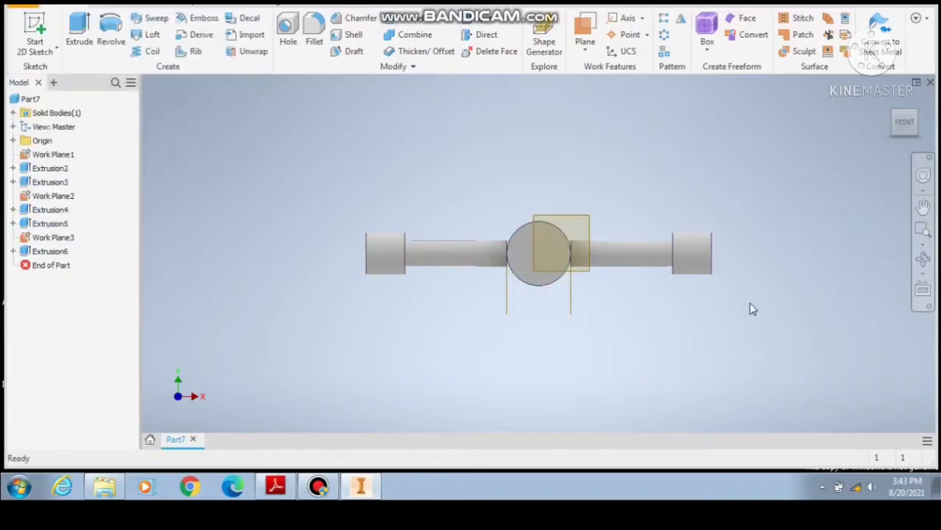
Switch to the PDF in Adobe Reader and examine the handle and screw detail dimensions and the drill press assembly picture.
click(921, 261)
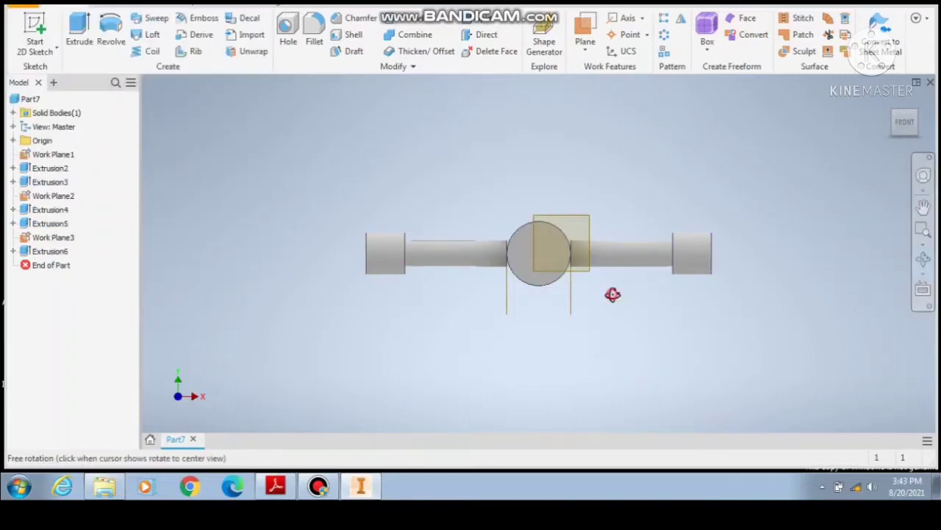
drag(612, 294, 584, 306)
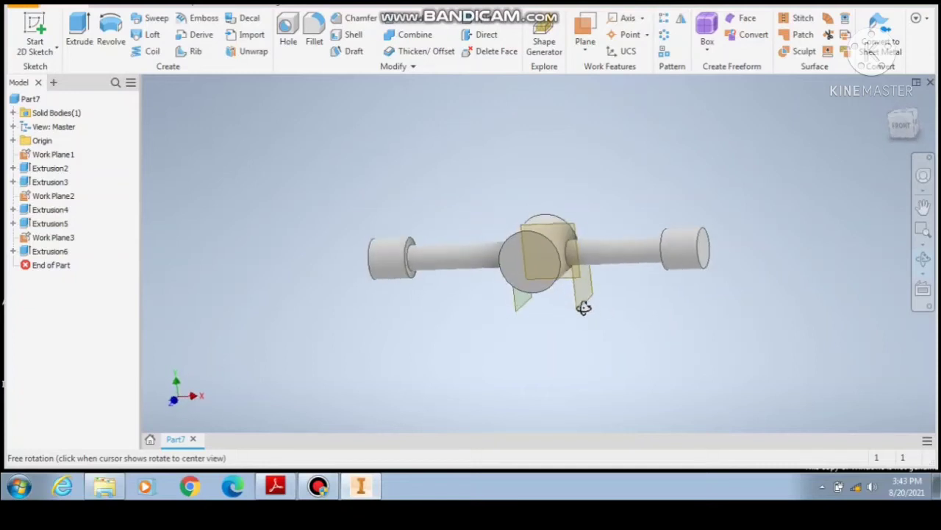
right_click(581, 307)
click(617, 309)
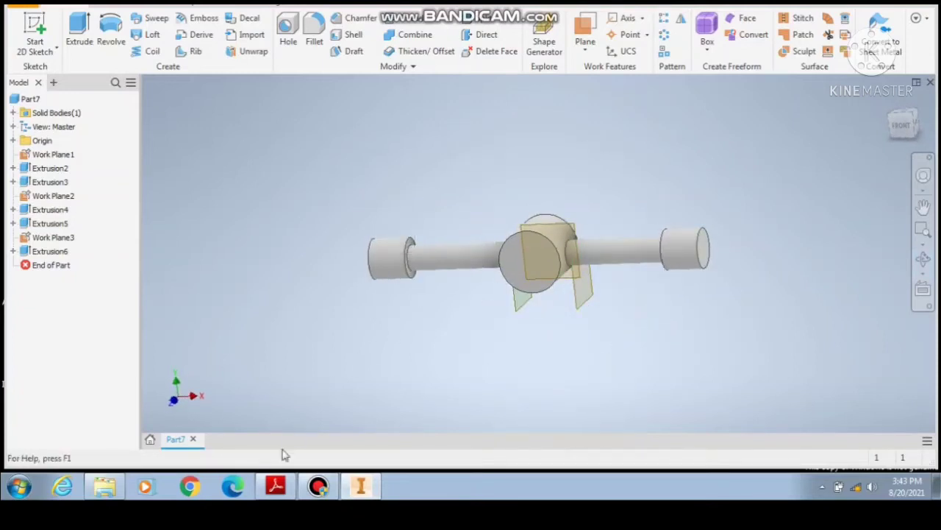
click(276, 485)
scroll(311, 321, down, 2)
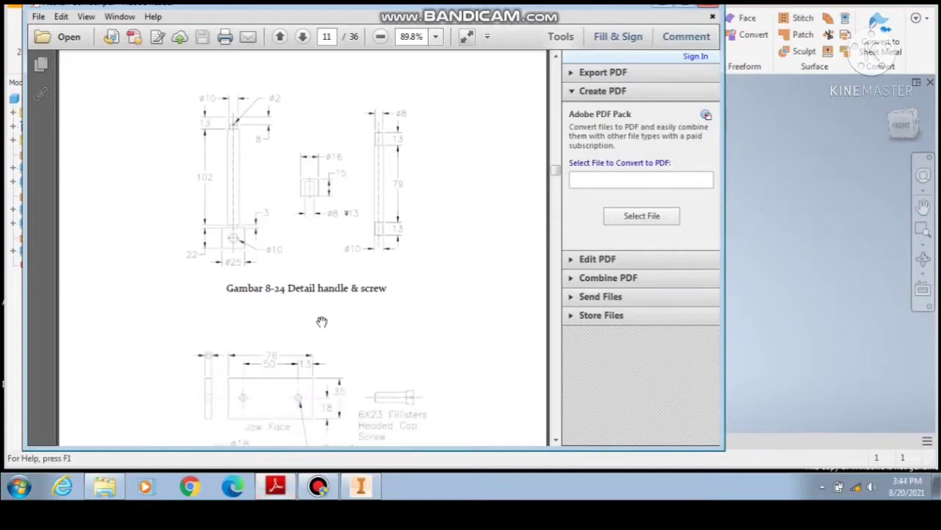
scroll(322, 321, up, 2)
scroll(328, 303, up, 5)
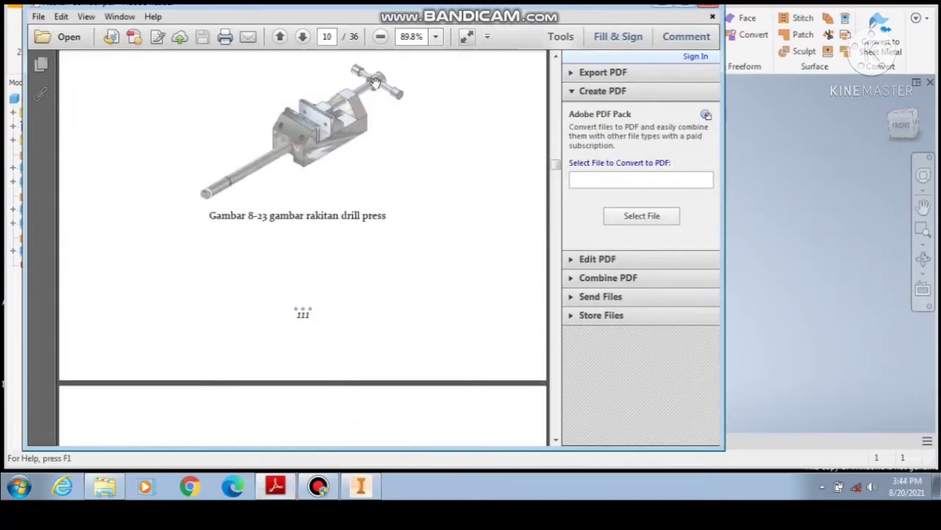
scroll(362, 94, down, 8)
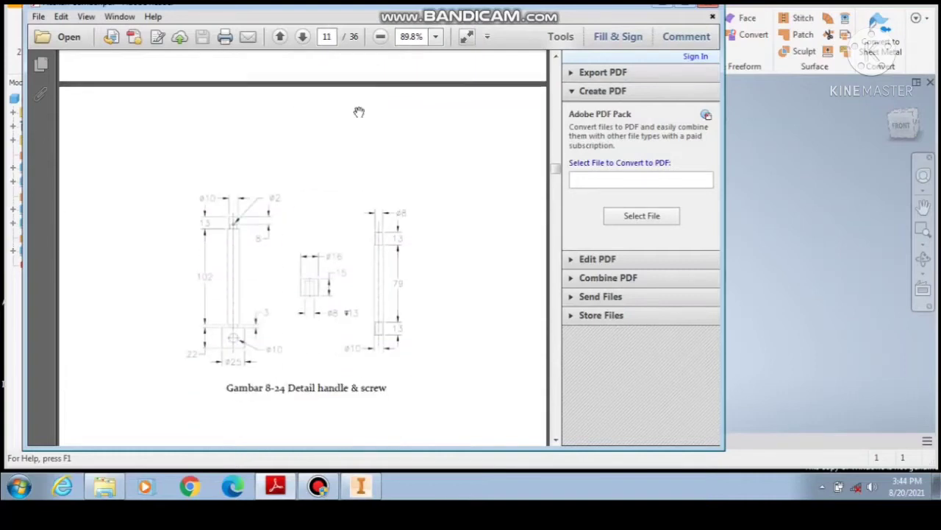
scroll(359, 111, down, 1)
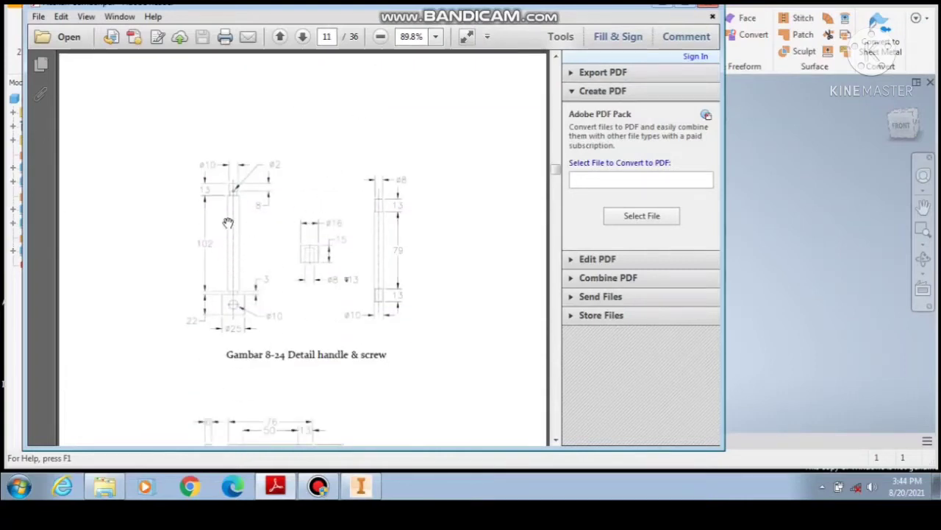
Switch back to Inventor, sketch an 8 mm circle centred on the hub's round front face, and finish the sketch.
right_click(228, 222)
click(331, 186)
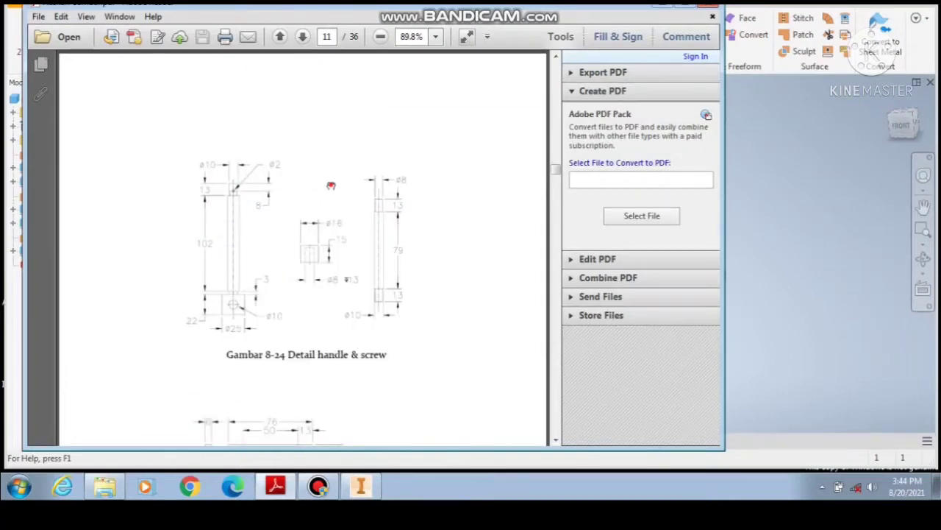
click(366, 487)
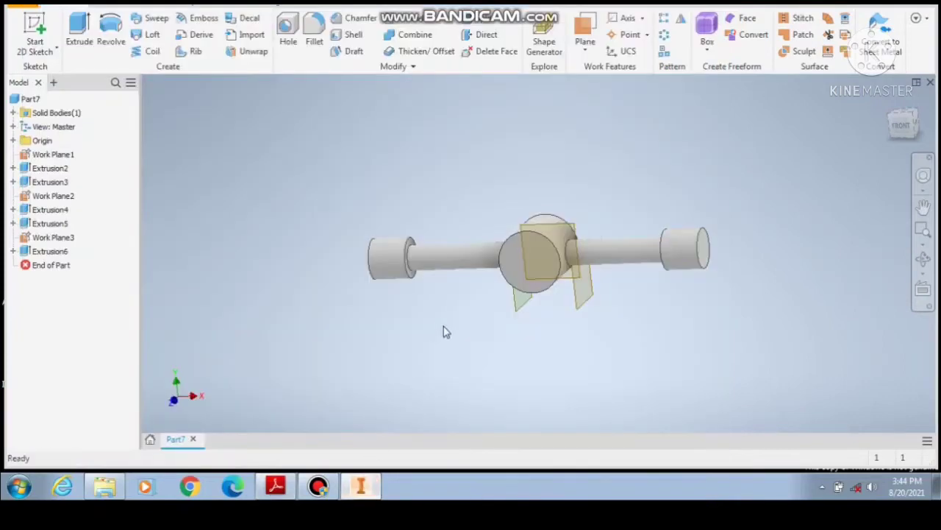
right_click(512, 246)
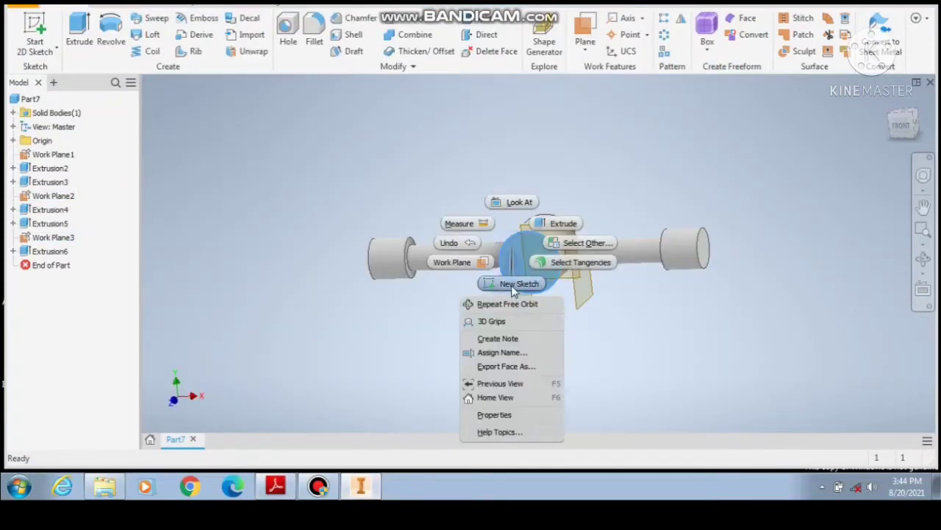
click(513, 287)
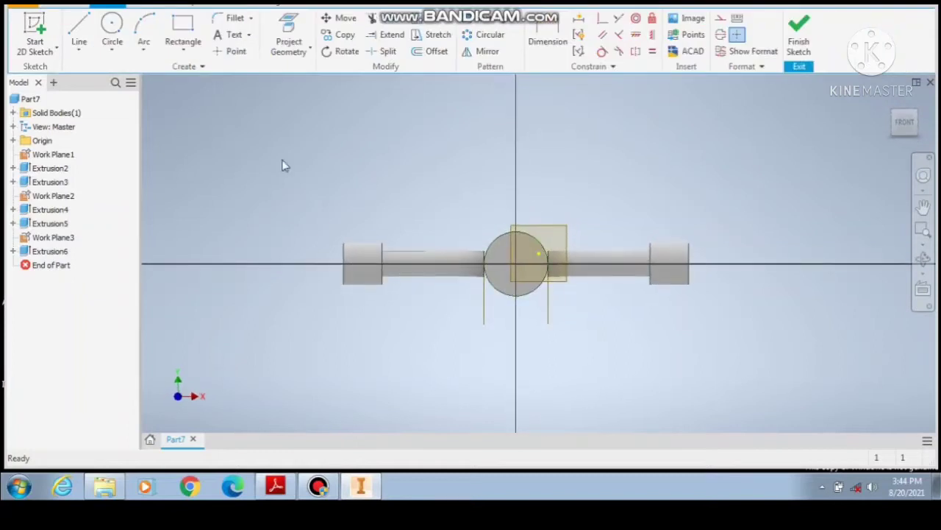
click(114, 22)
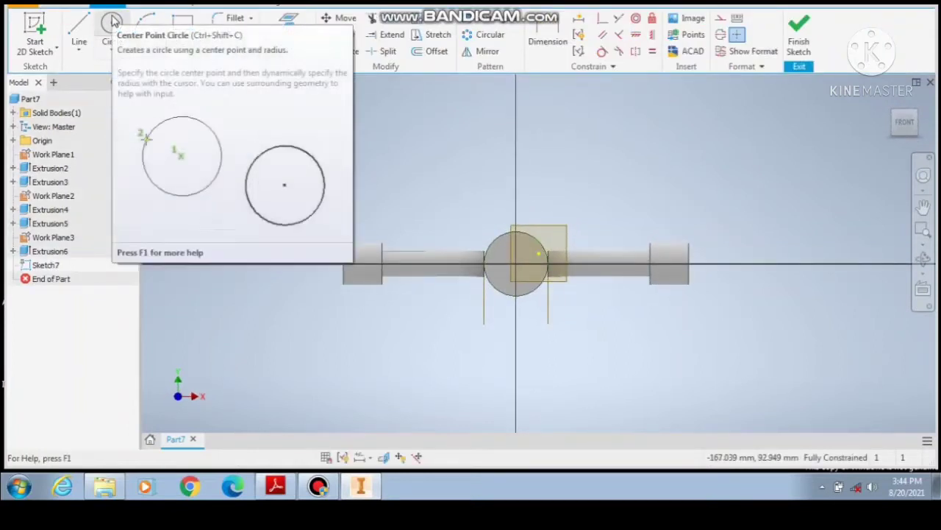
click(111, 22)
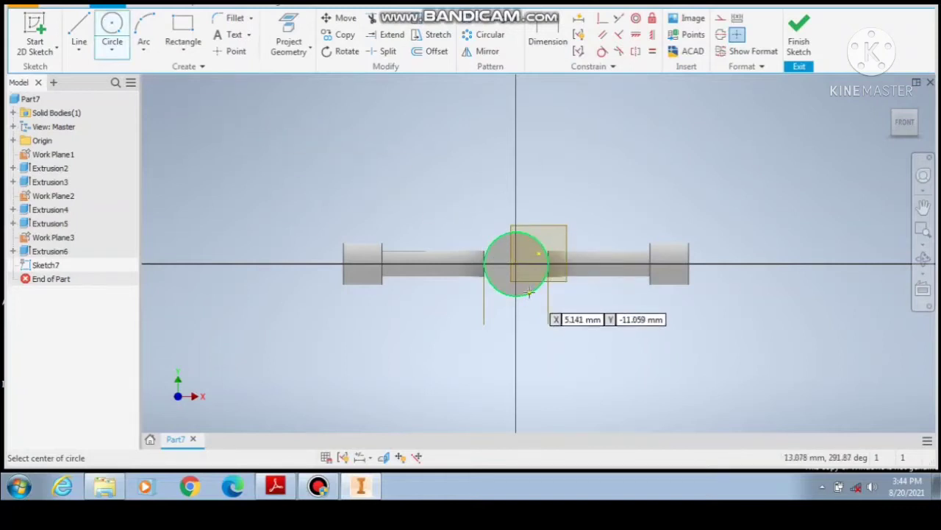
click(515, 264)
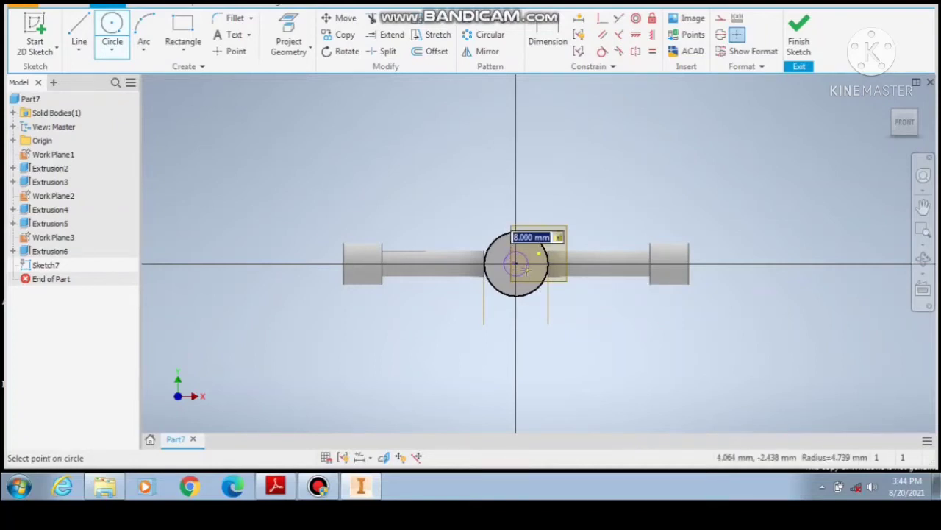
click(526, 269)
scroll(517, 273, up, 3)
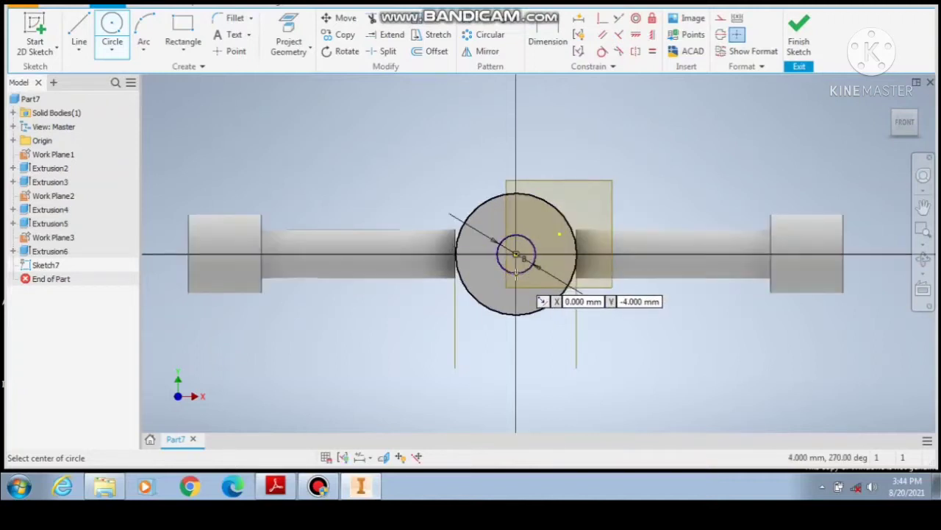
click(802, 45)
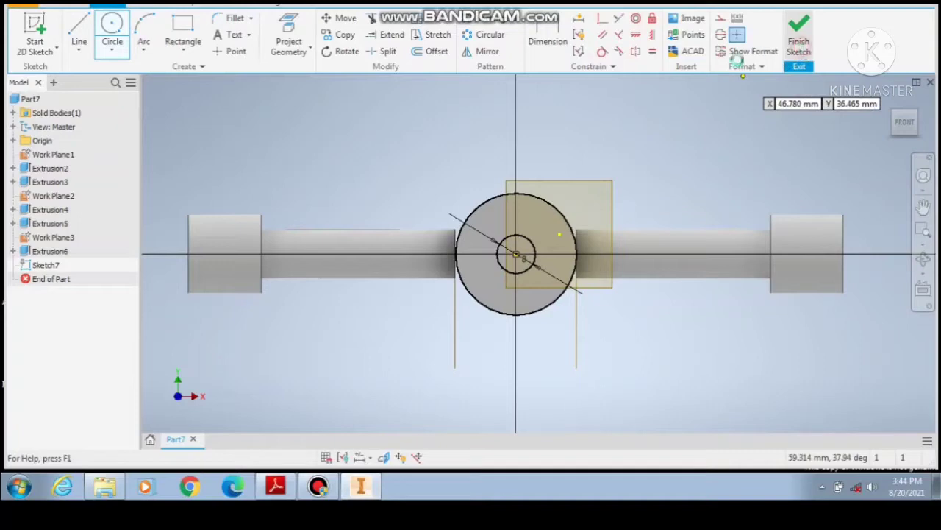
Extrude the 8 mm circle 3 mm outward from the hub's front face, joined to the body.
click(82, 33)
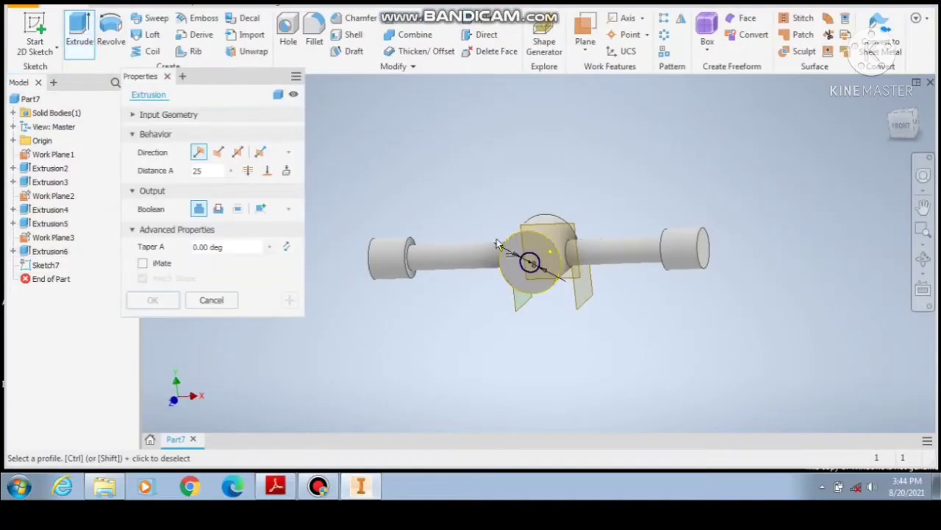
scroll(515, 243, down, 5)
click(567, 235)
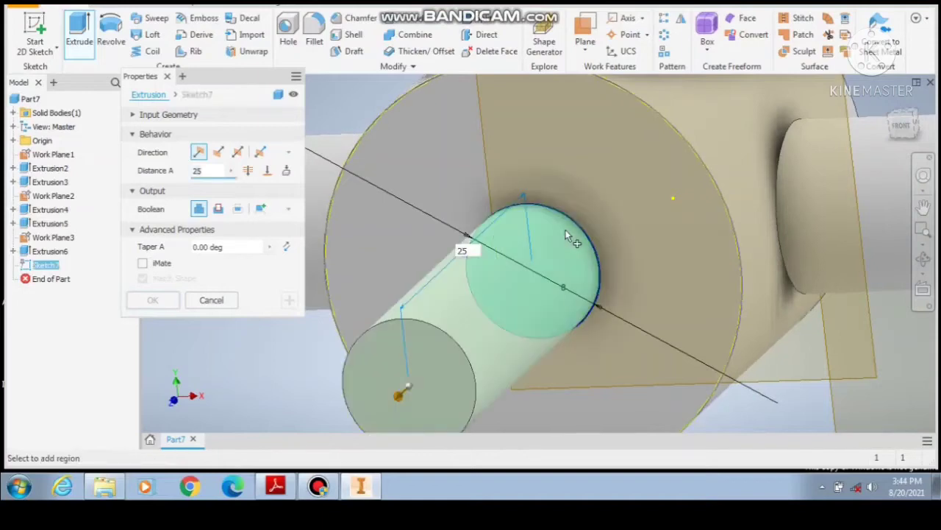
scroll(567, 235, up, 4)
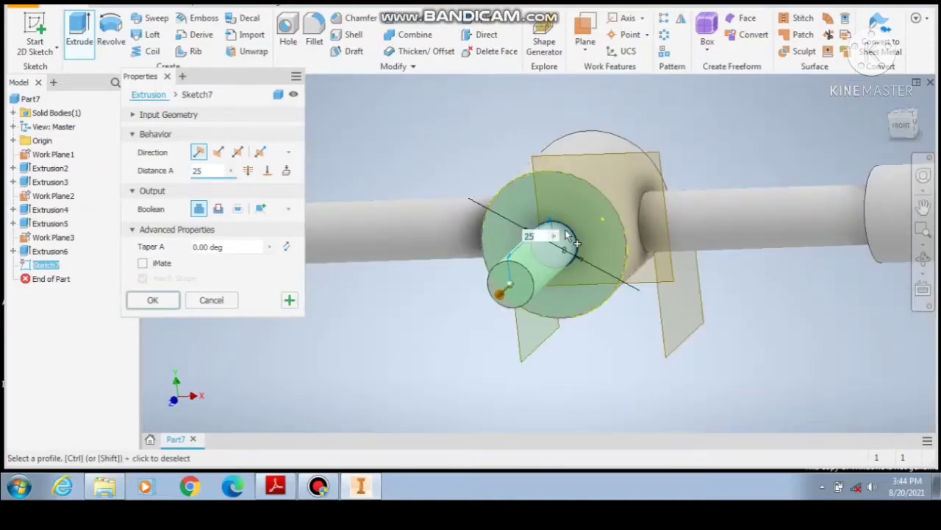
click(567, 236)
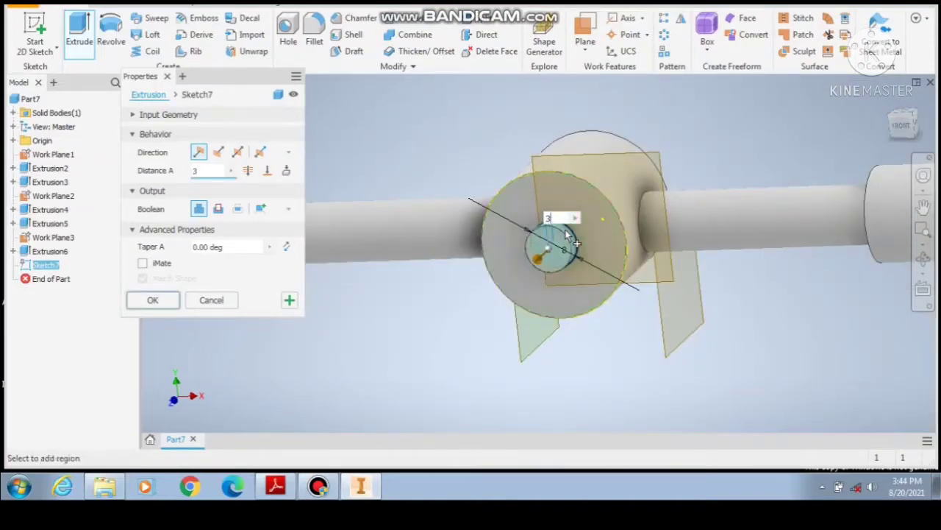
key(Return)
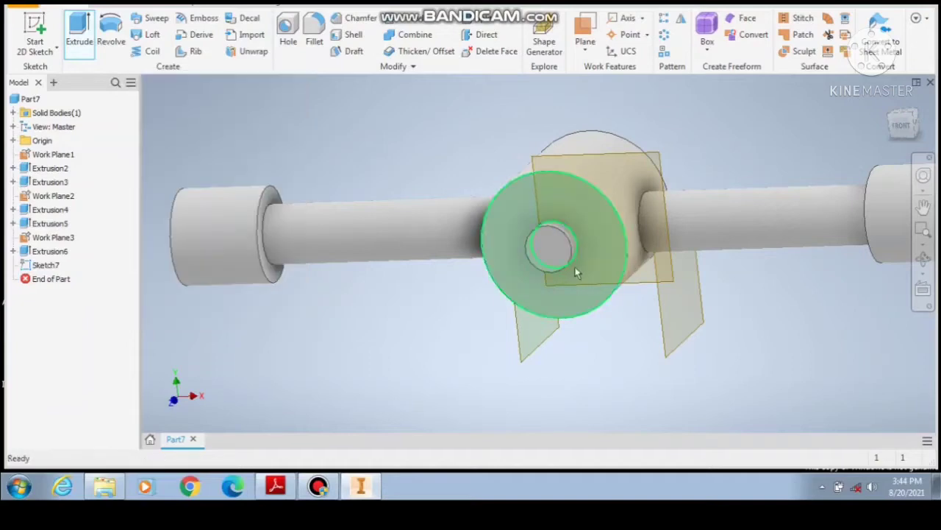
Start a sketch on the 8 mm boss's end face, check the PDF drawing, draw a centred 10 mm circle, and finish the sketch.
right_click(537, 250)
click(542, 283)
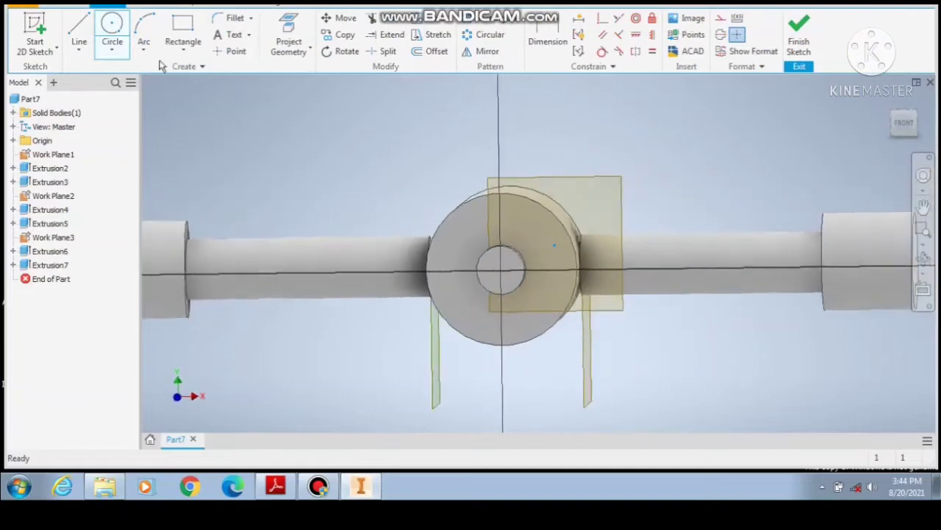
click(112, 33)
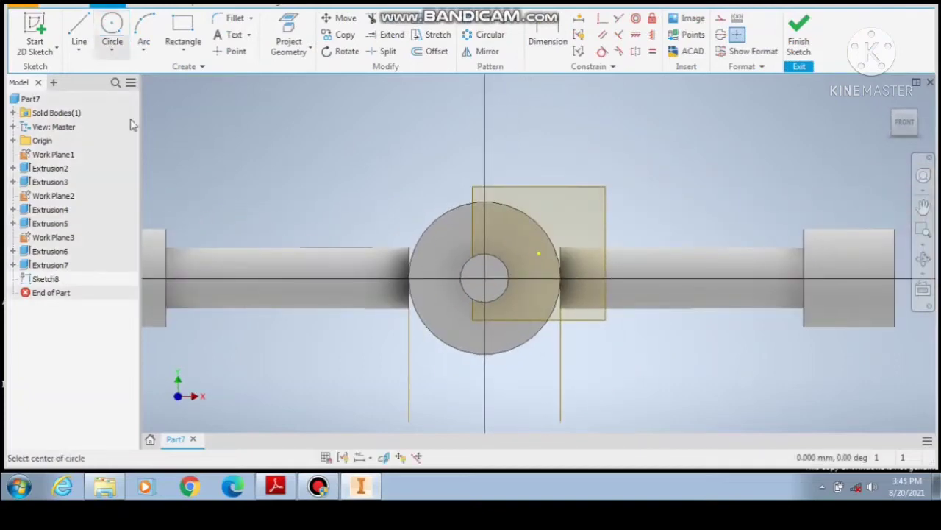
click(276, 486)
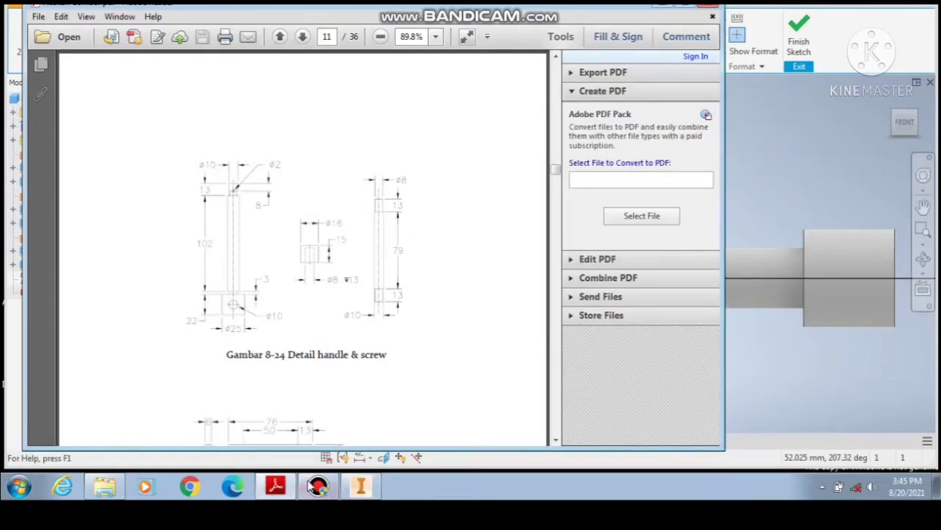
click(361, 485)
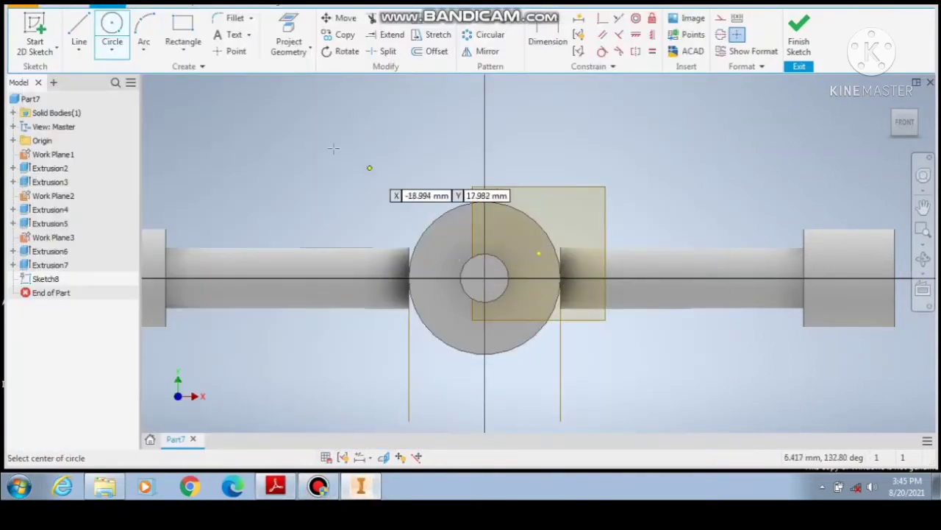
scroll(486, 272, up, 3)
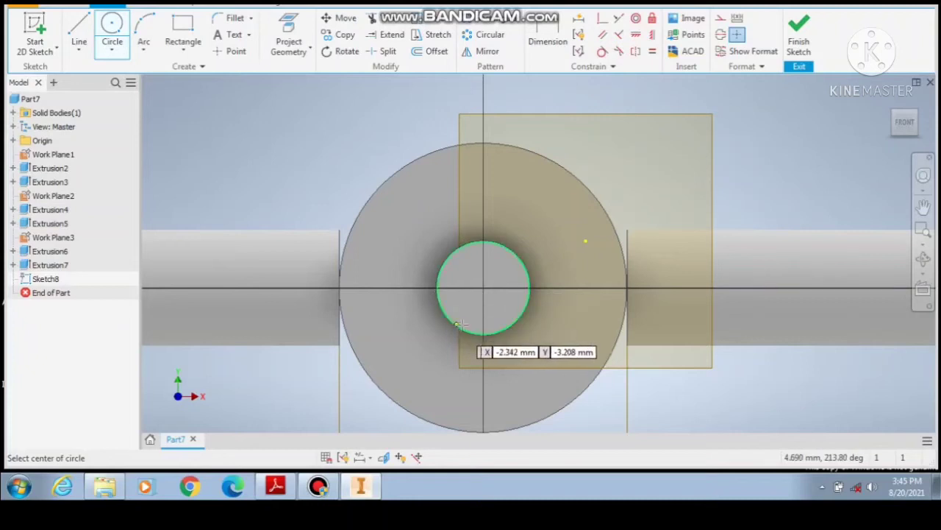
click(483, 287)
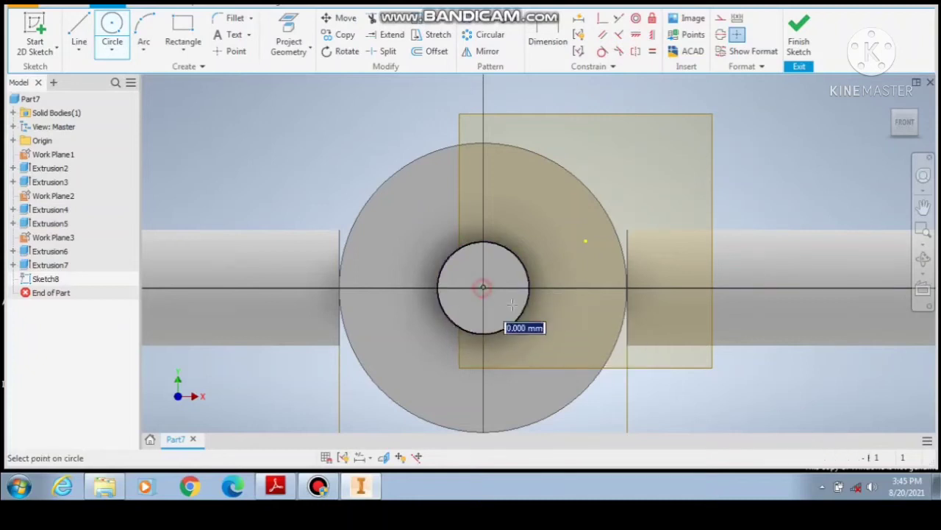
text(10)
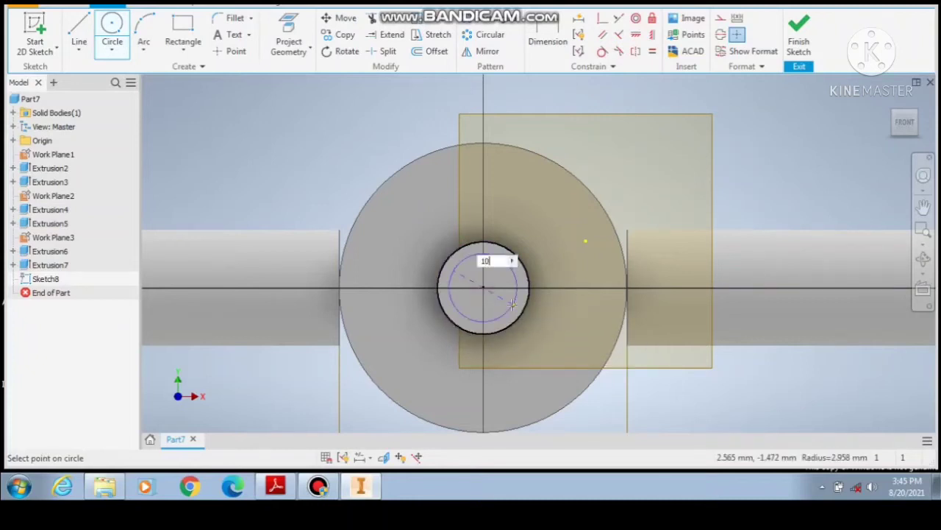
key(Return)
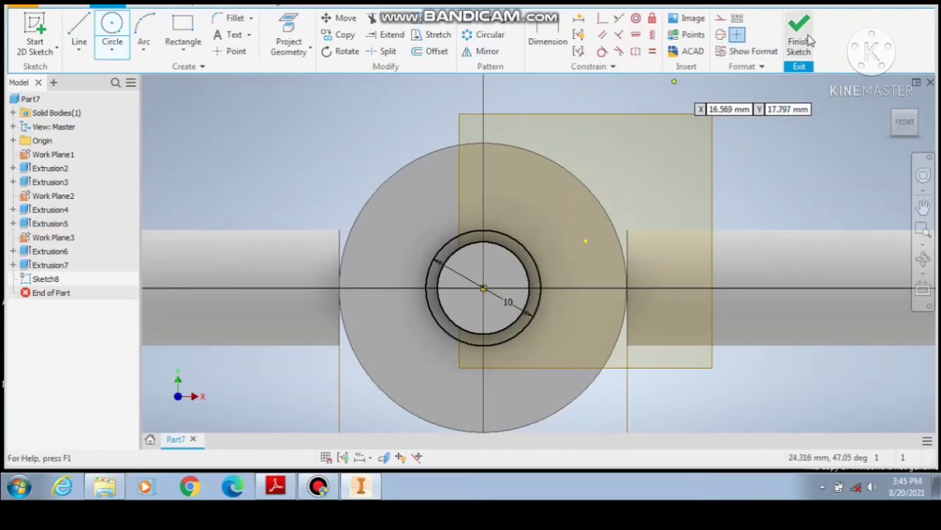
click(801, 35)
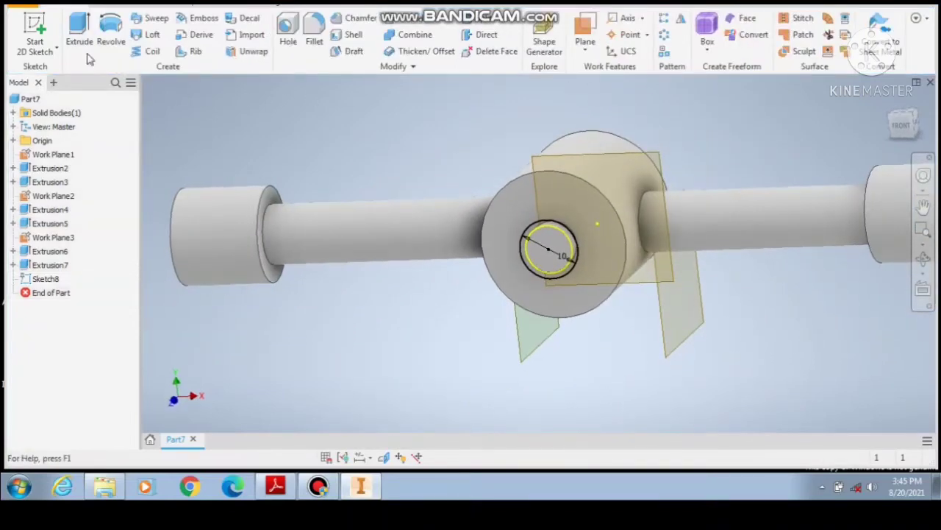
Extrude the full 10 mm circle, including its inner region, 102 mm outward as a shaft joined to the body.
click(83, 31)
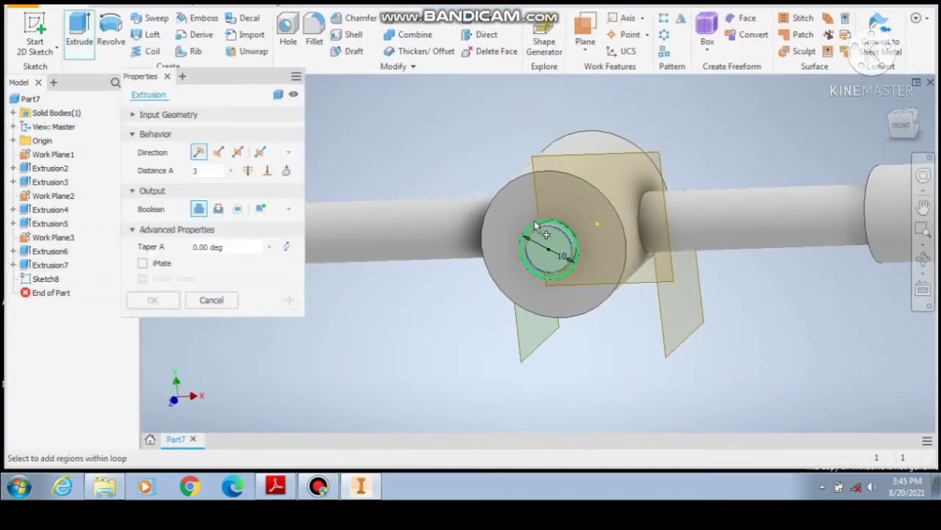
click(536, 223)
text(1)
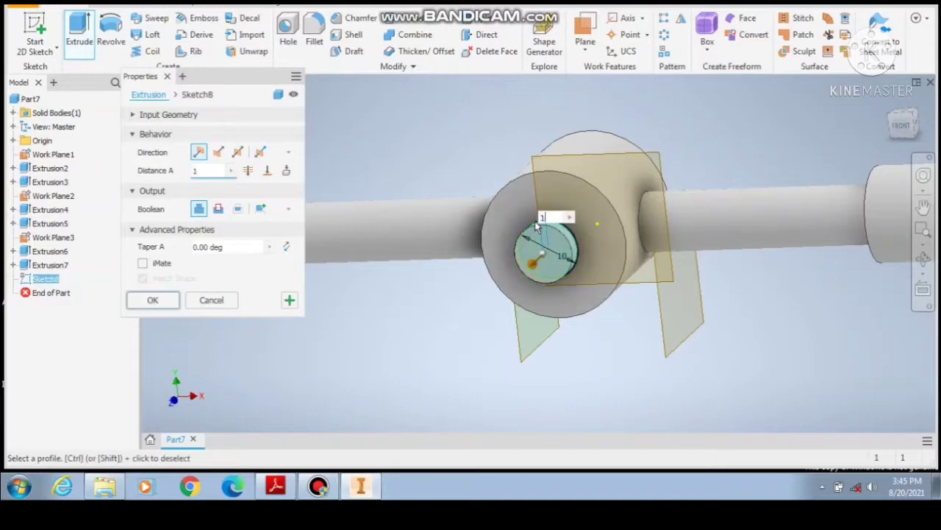
text(02)
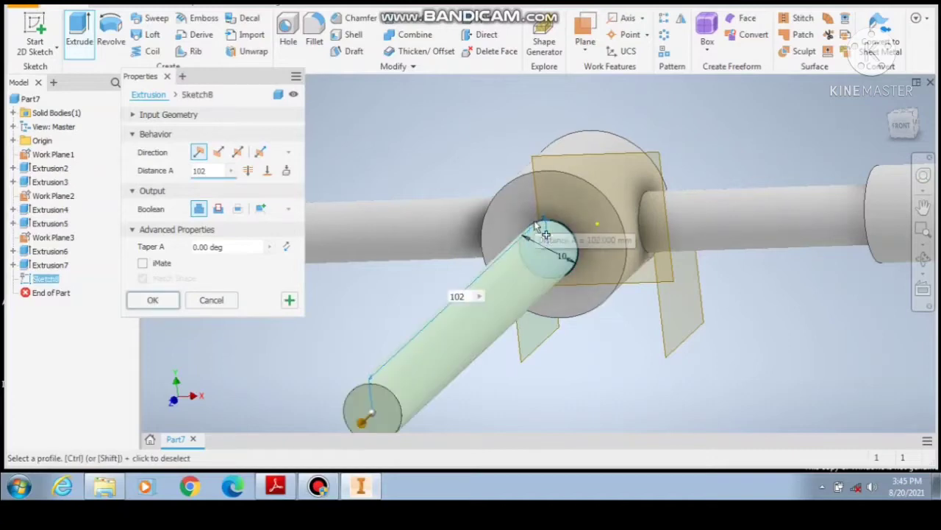
key(Return)
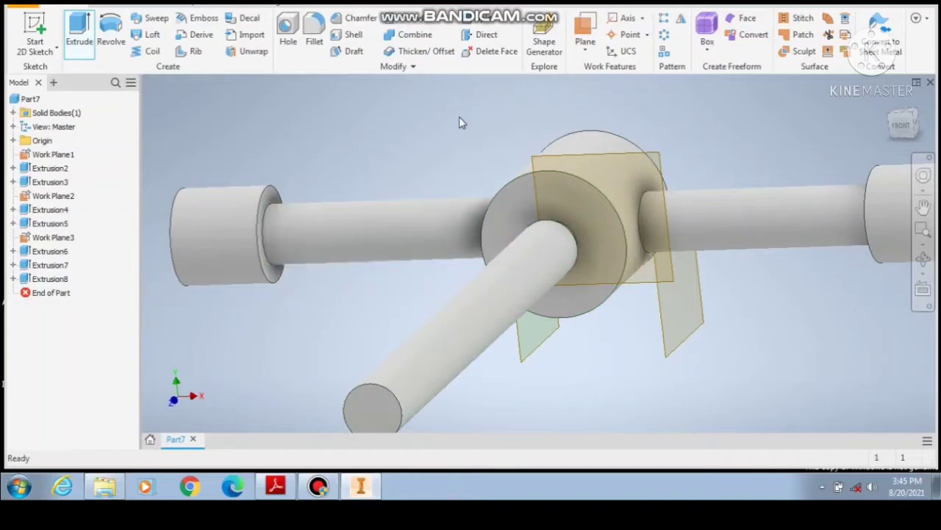
Start a sketch on the free end face of the 102 mm shaft and check the screw's end dimensions in the PDF drawing.
scroll(458, 122, down, 3)
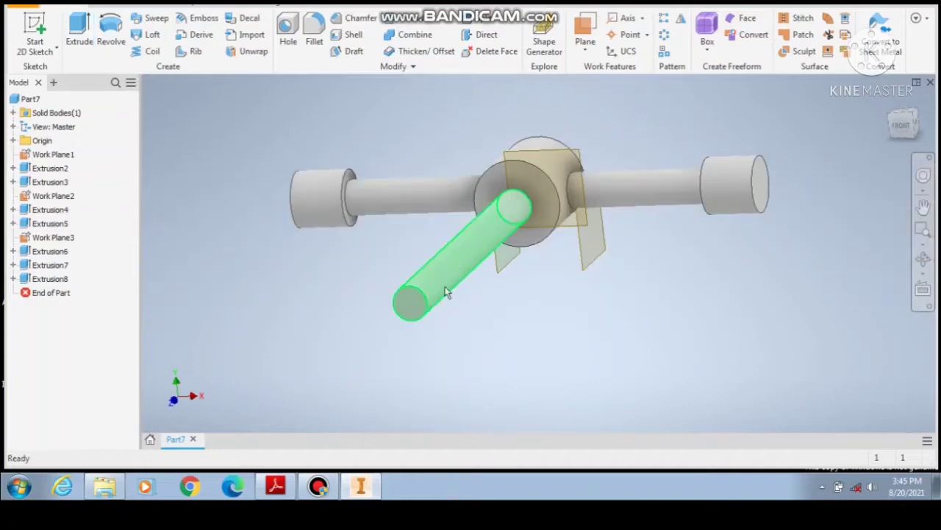
right_click(410, 312)
click(425, 351)
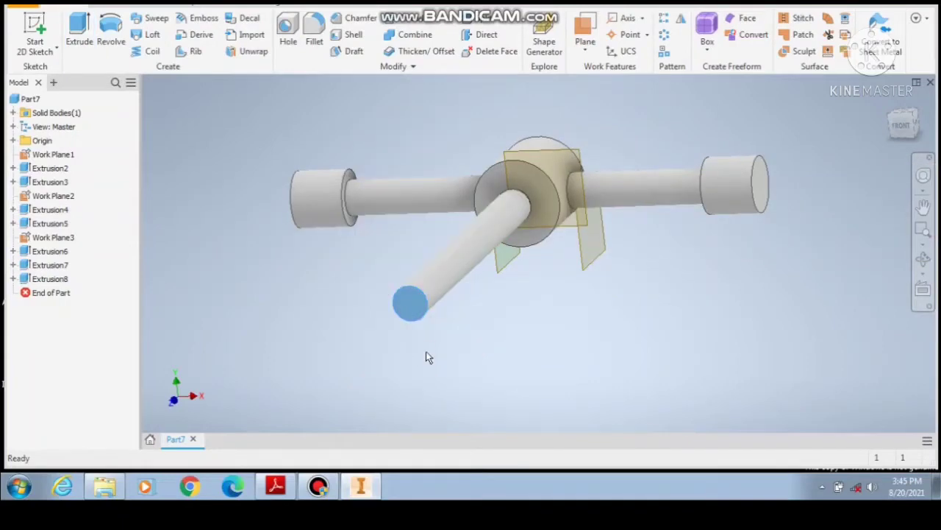
click(276, 486)
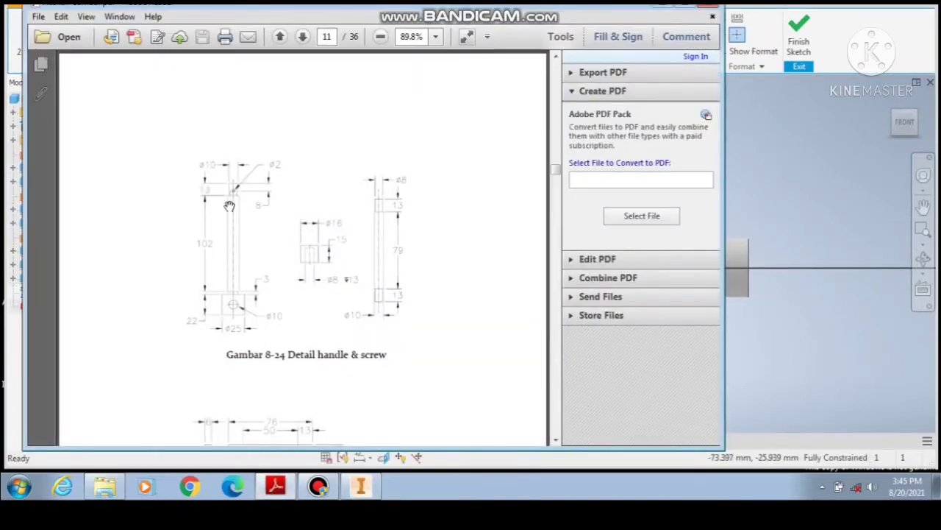
scroll(229, 206, down, 2)
scroll(229, 187, up, 1)
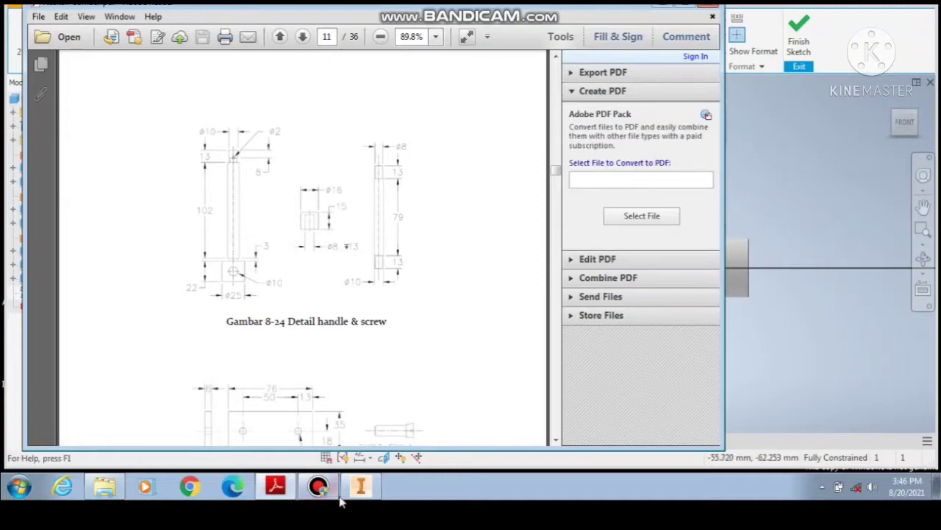
click(364, 487)
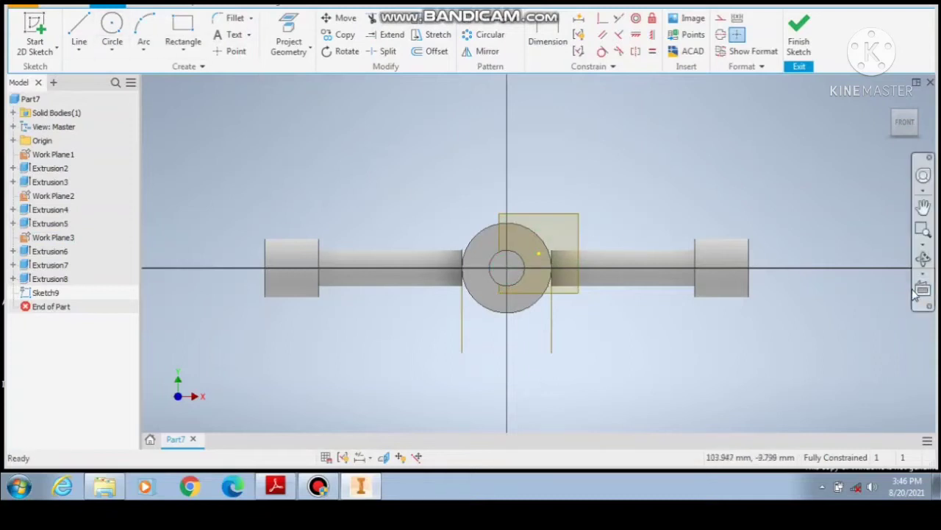
Draw an 8 mm circle centred on the free end face of the 102 mm shaft and finish the sketch.
click(923, 257)
mouse_move(559, 287)
mouse_down()
mouse_move(517, 286)
mouse_move(544, 290)
mouse_up()
right_click(542, 289)
click(590, 287)
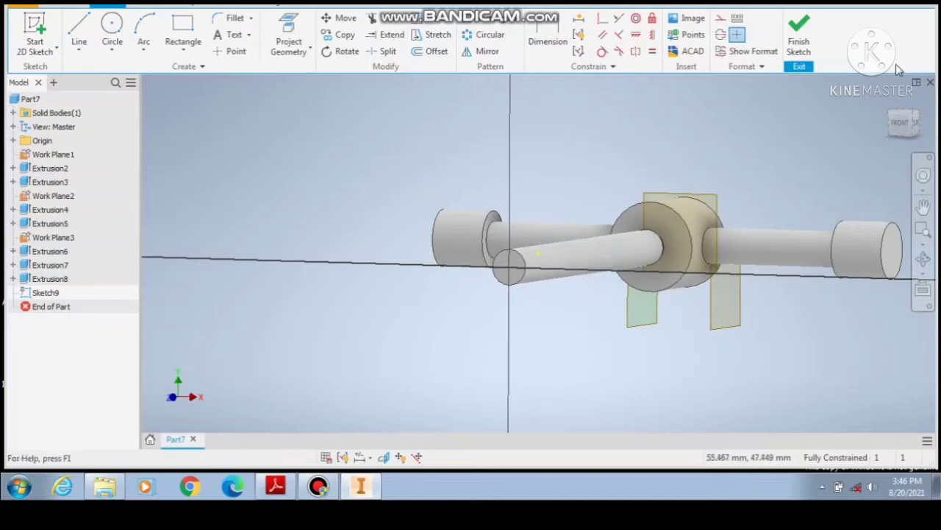
click(904, 122)
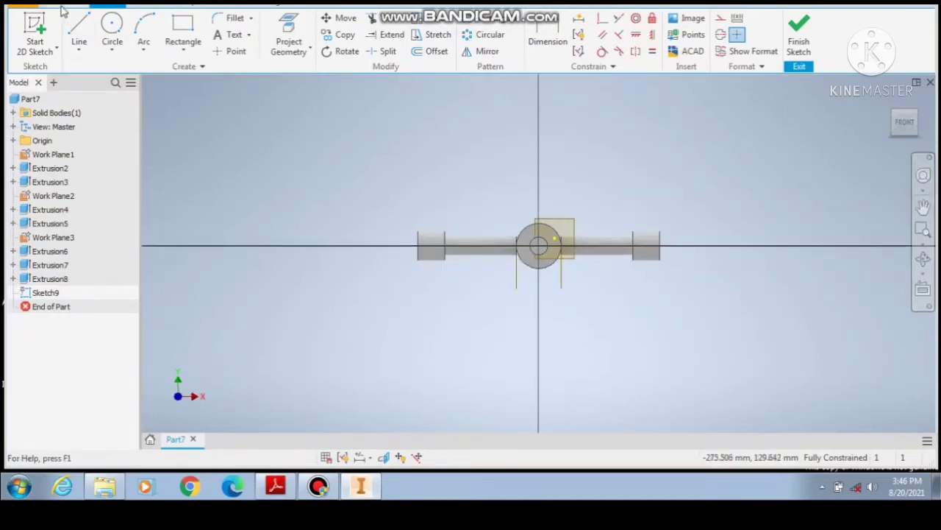
click(111, 23)
scroll(589, 297, up, 5)
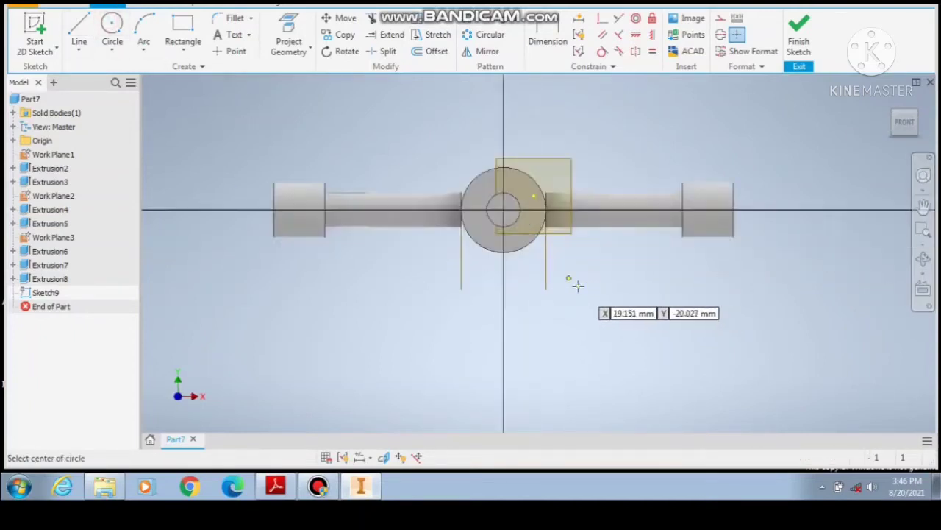
scroll(462, 266, down, 3)
scroll(442, 201, up, 3)
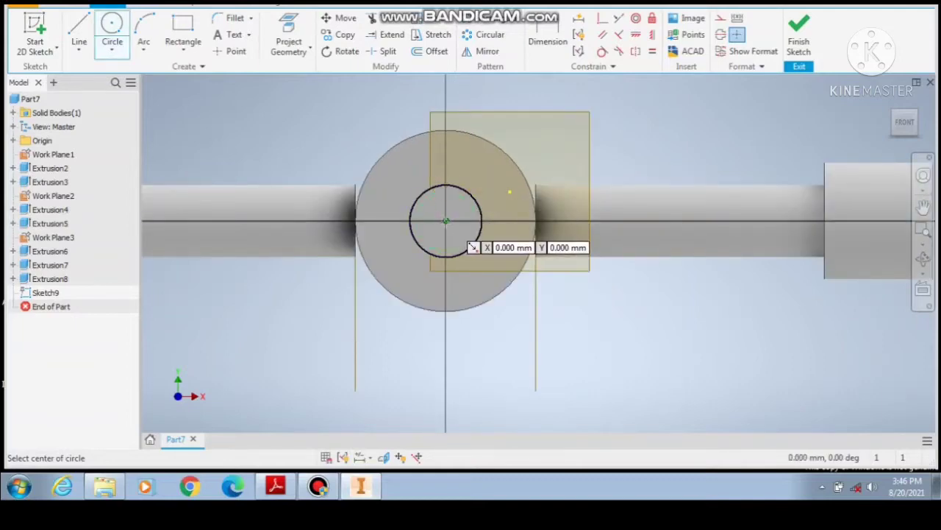
click(445, 220)
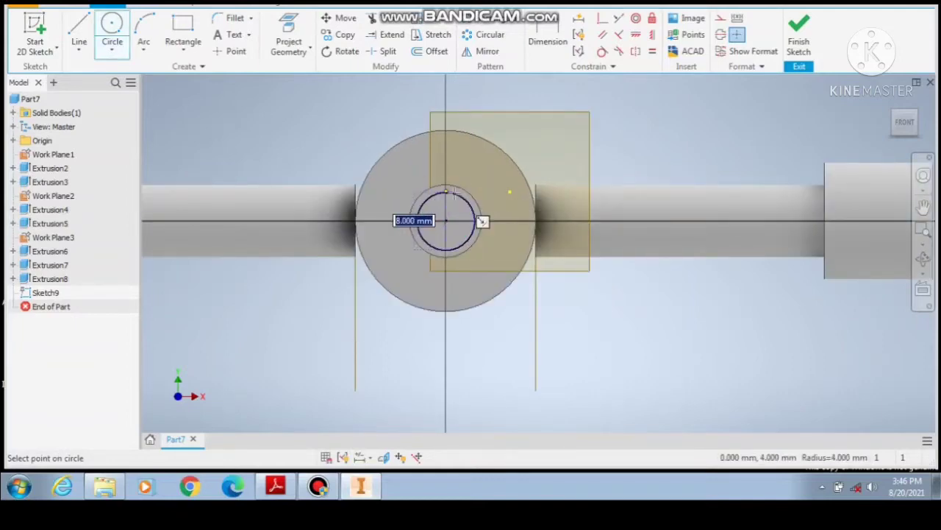
click(454, 190)
click(795, 36)
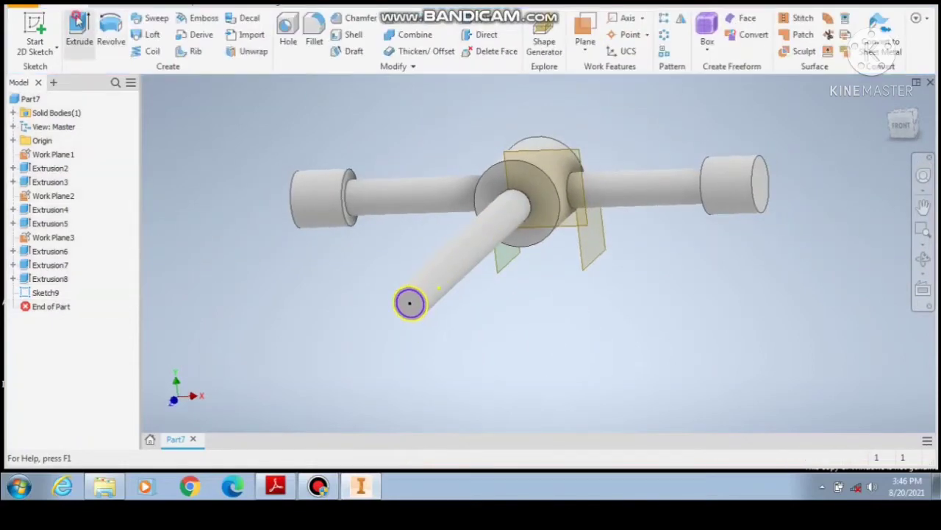
Extrude the 8 mm circle 5 mm outward from the shaft's end, joined to the body.
click(77, 20)
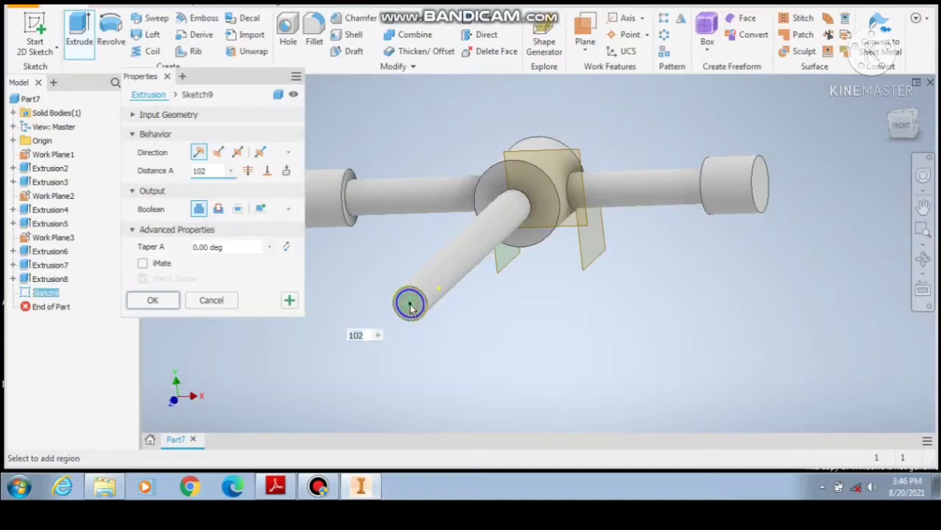
click(410, 308)
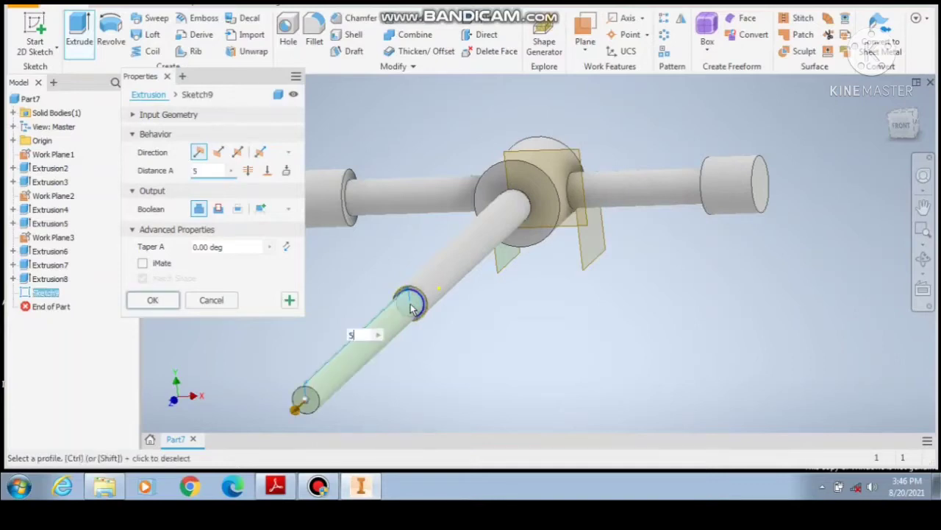
text(5)
key(Return)
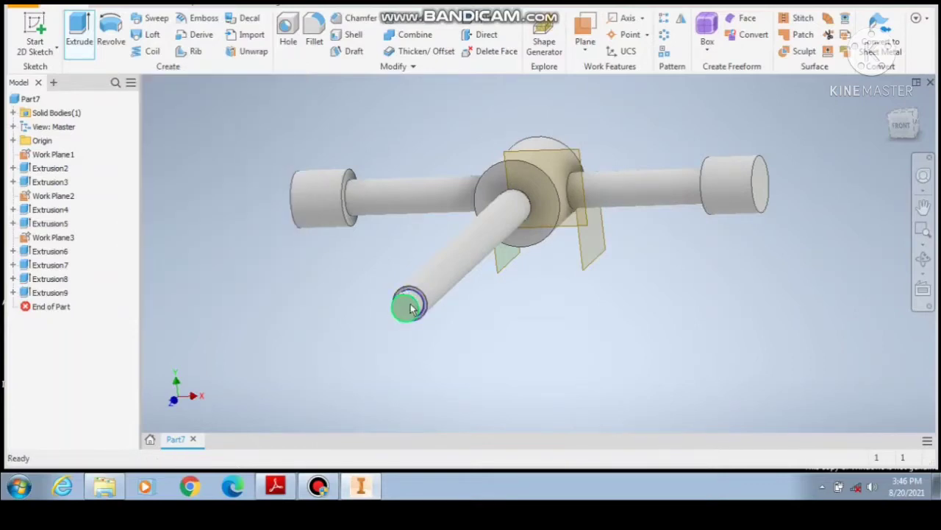
Start a sketch on the 8 mm neck's end face, draw a centred 10 mm circle, and finish the sketch.
scroll(410, 307, up, 5)
right_click(539, 234)
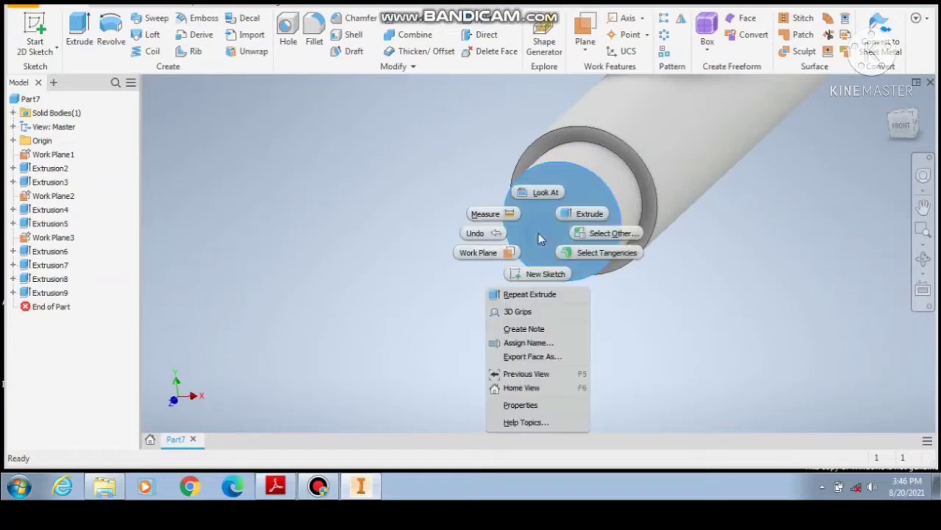
click(539, 272)
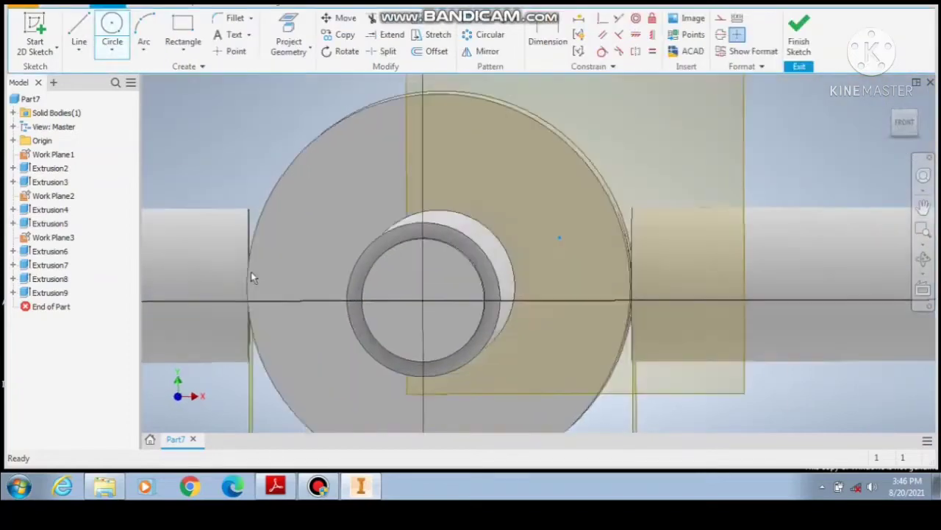
click(112, 29)
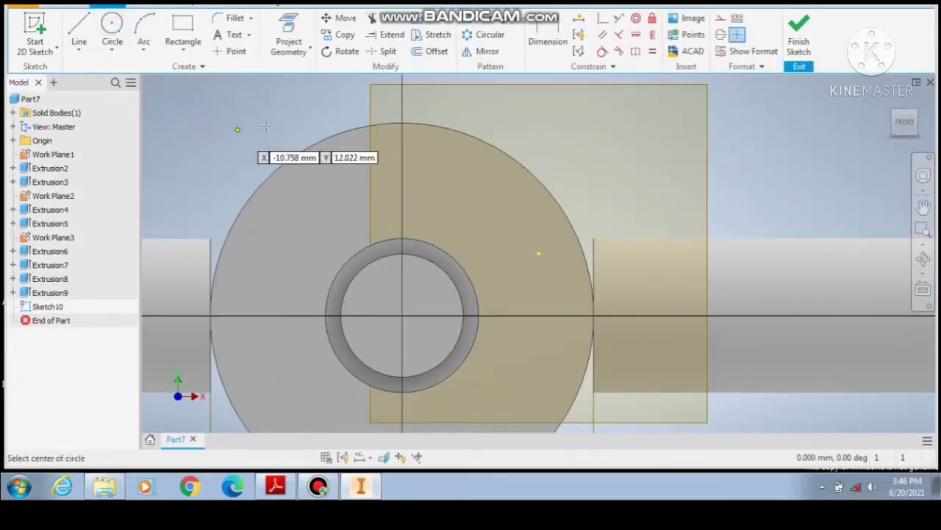
scroll(331, 103, down, 3)
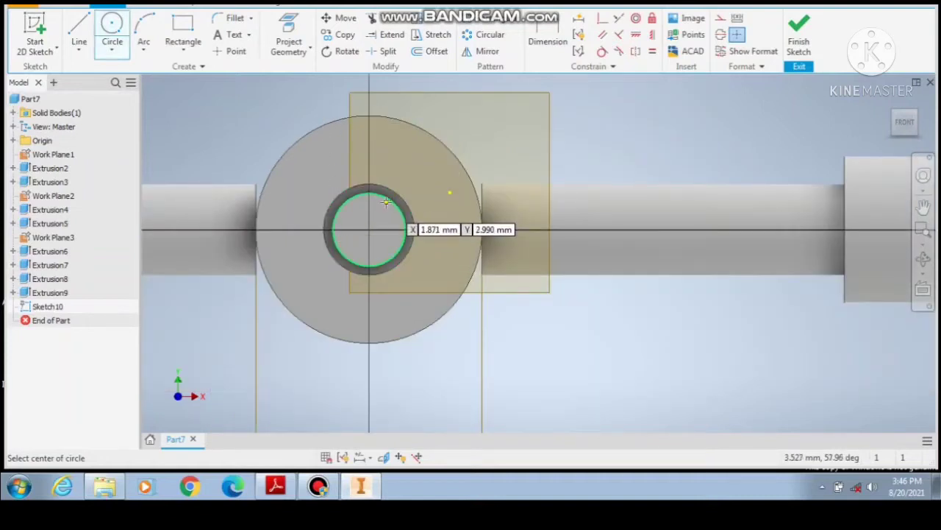
click(368, 229)
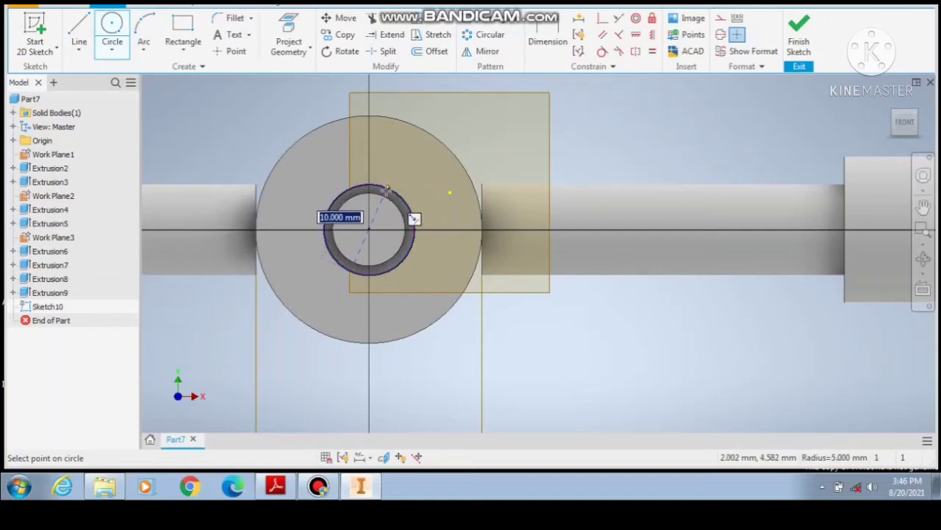
click(386, 190)
click(795, 38)
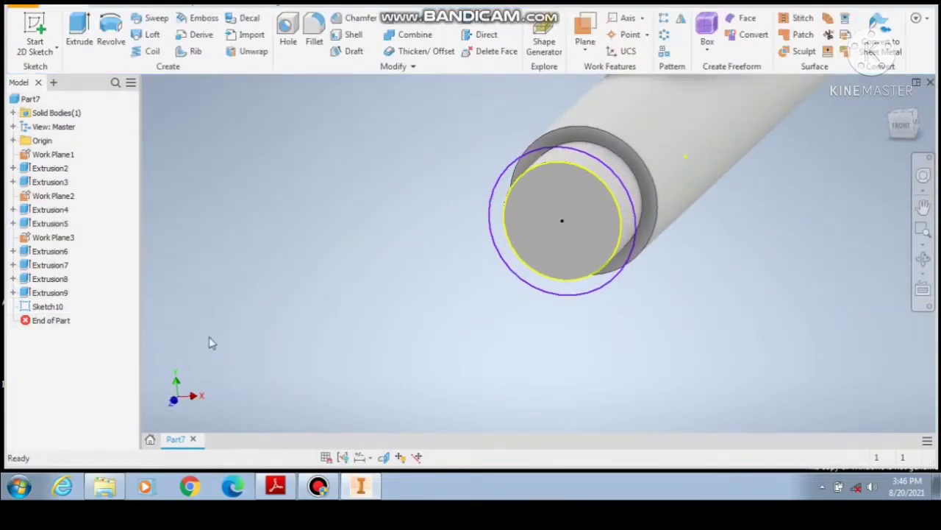
Check the tip length in the PDF drawing and extrude the full 10 mm circle, including its inner region, 8 mm outward, joined to the body.
click(275, 484)
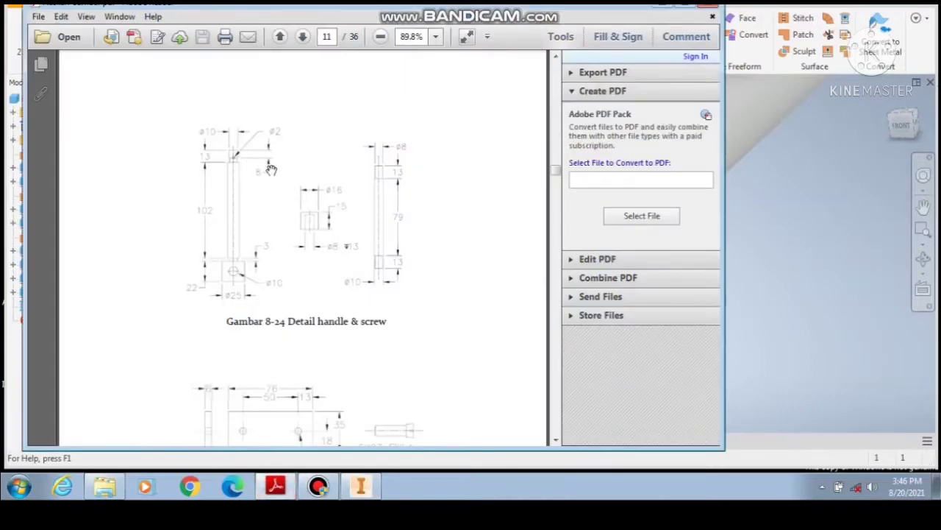
click(360, 486)
click(557, 169)
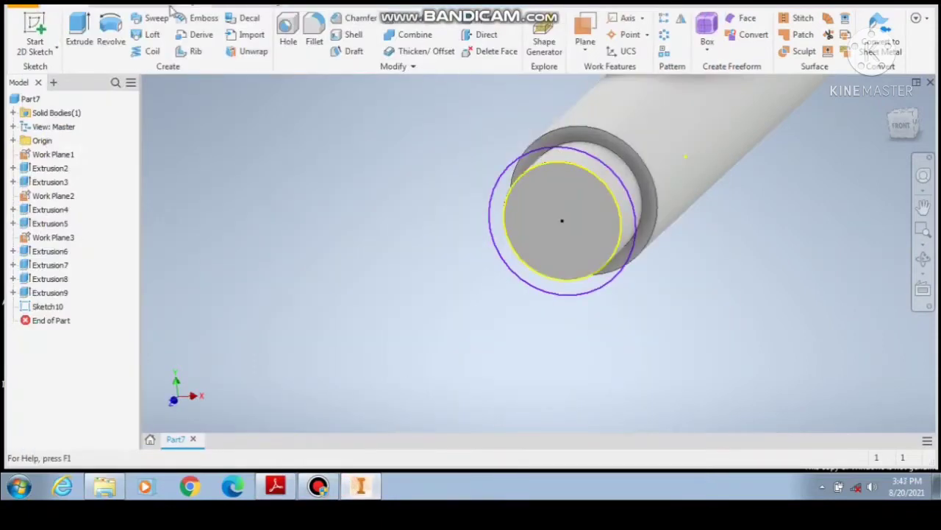
click(80, 33)
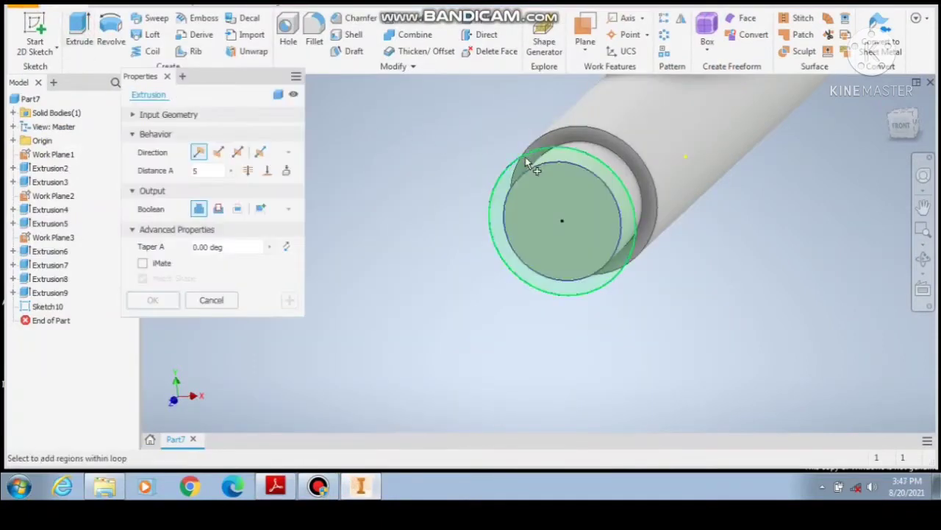
click(526, 159)
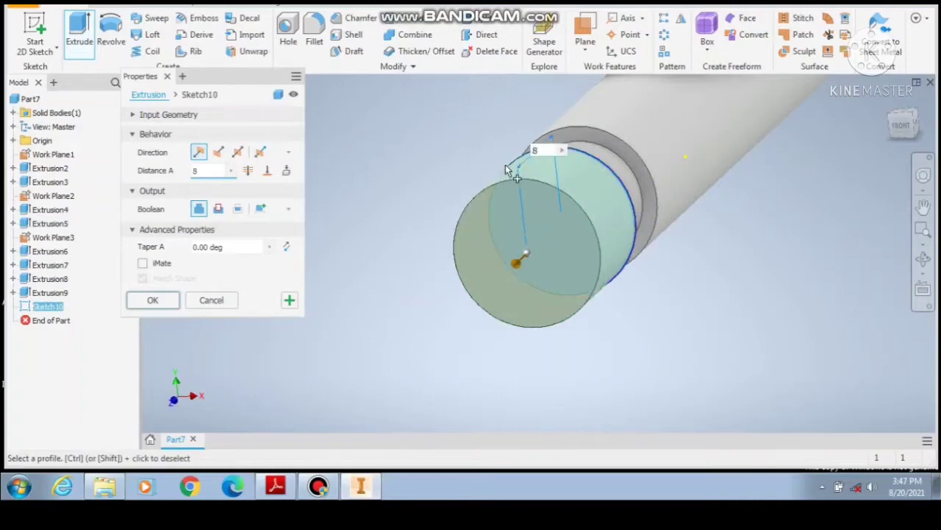
key(Return)
key(F6)
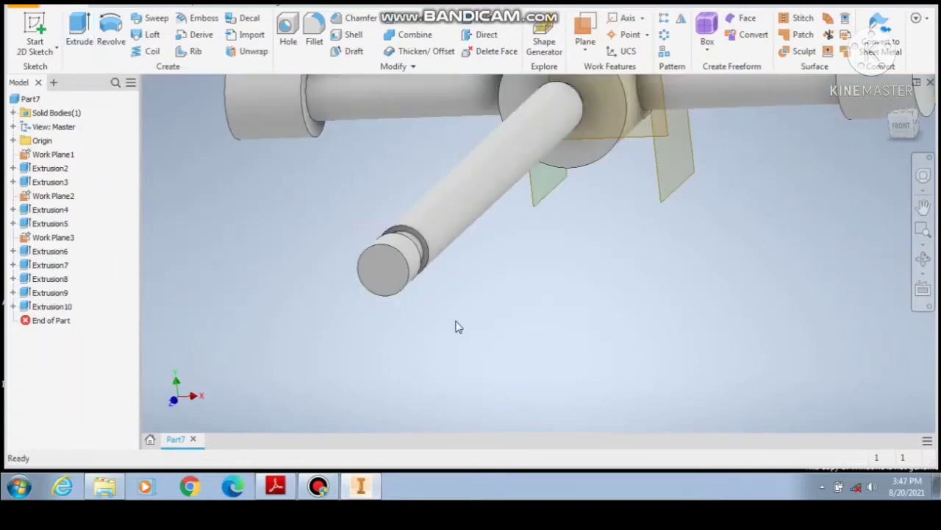
scroll(453, 266, up, 5)
scroll(453, 263, down, 5)
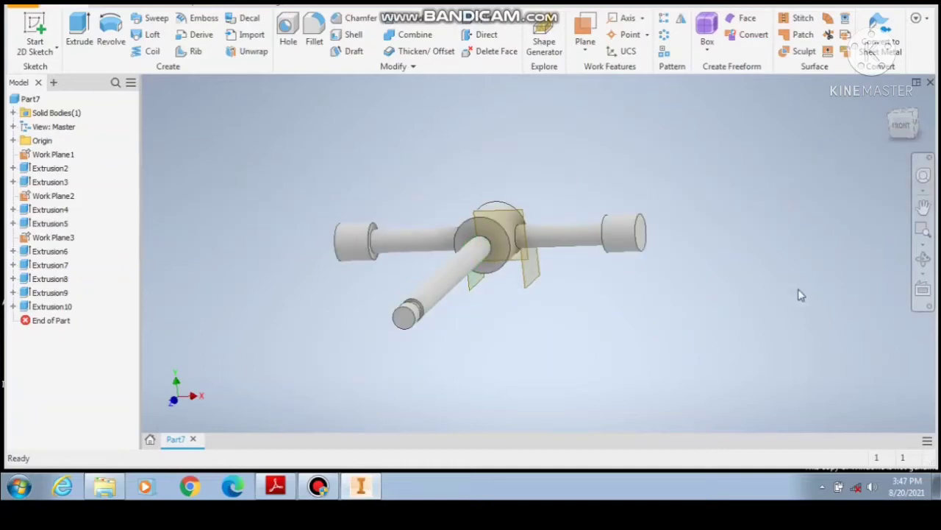
Examine the model from an angled view and compare it with the drill press assembly and detail drawings in the PDF.
click(923, 259)
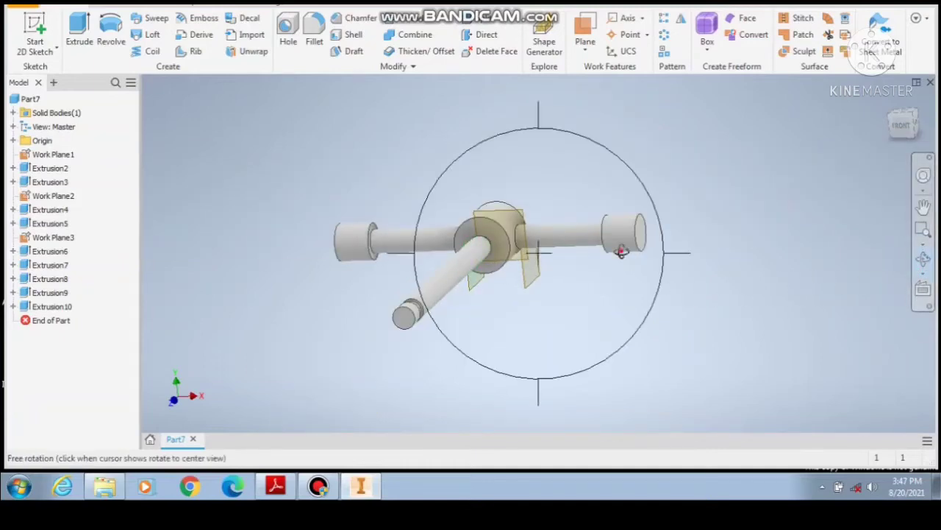
drag(621, 251, 603, 259)
right_click(602, 262)
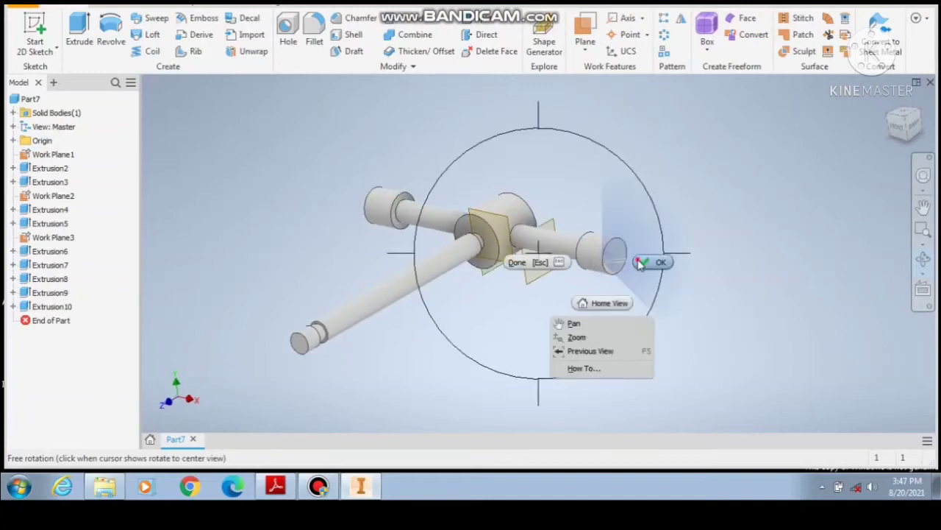
click(641, 263)
click(280, 494)
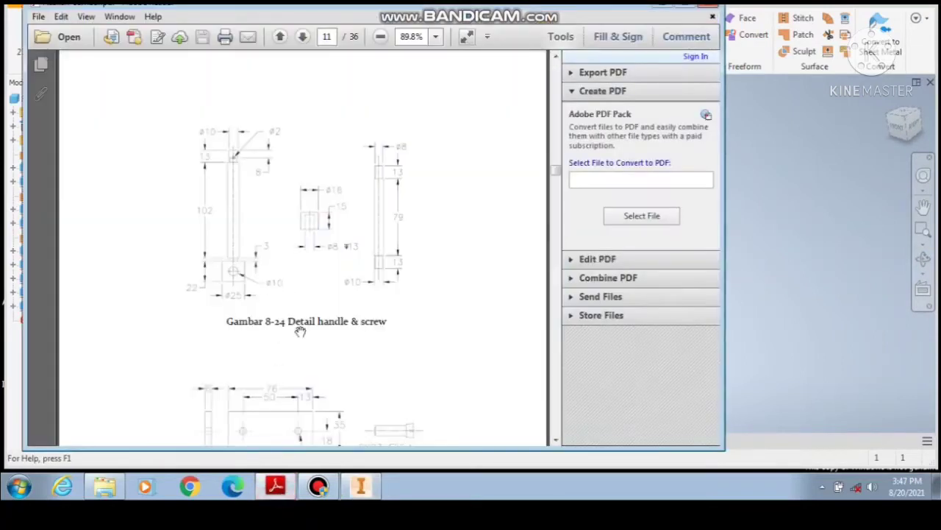
scroll(338, 349, up, 10)
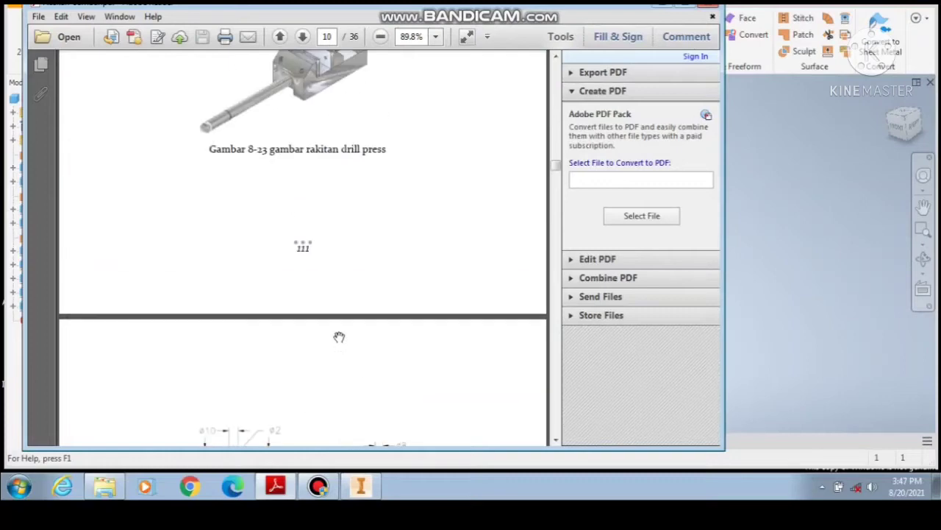
drag(367, 122, 366, 66)
scroll(343, 213, down, 15)
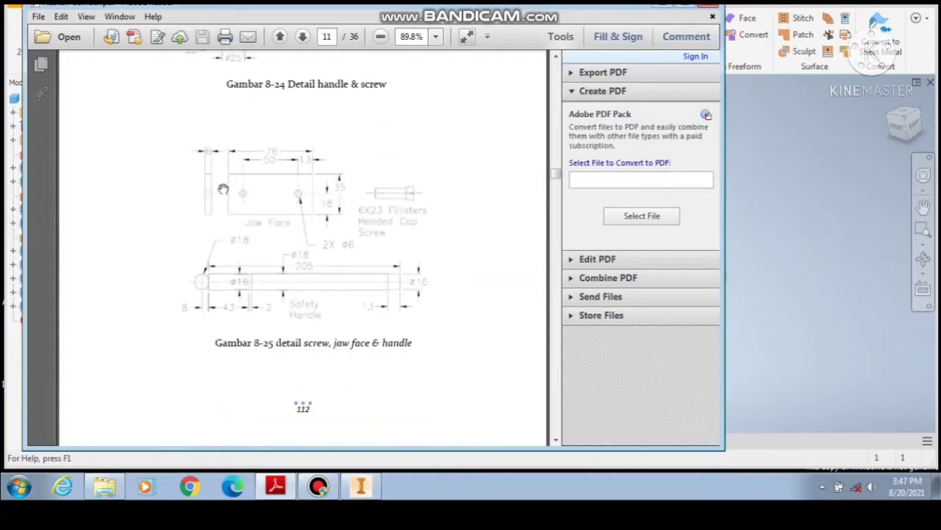
scroll(293, 211, up, 12)
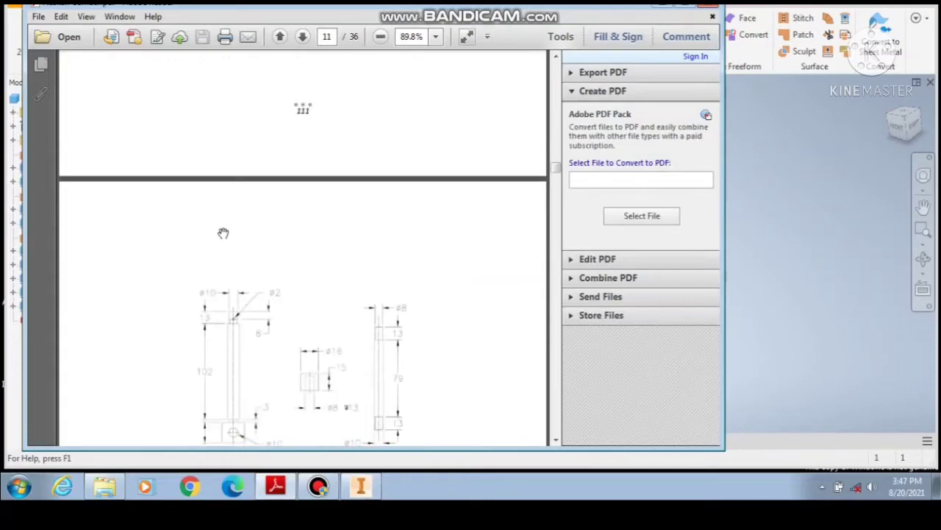
scroll(326, 145, down, 4)
right_click(313, 152)
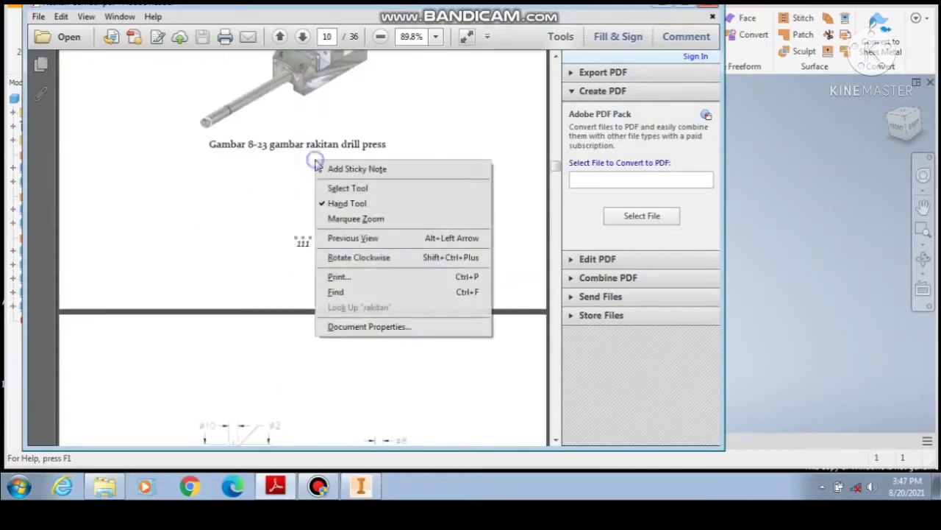
click(286, 358)
click(361, 486)
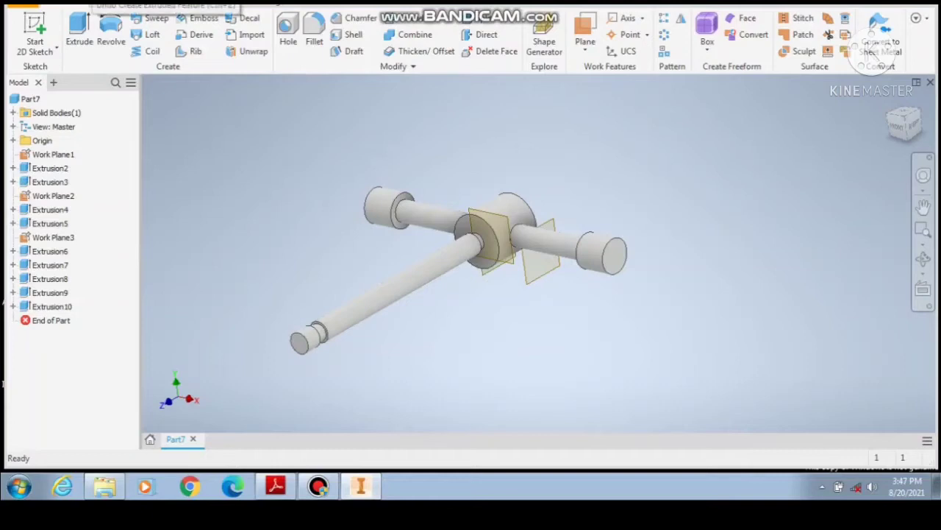
Save the part as Part 1 in the YOUTUBE folder.
key(ctrl+s)
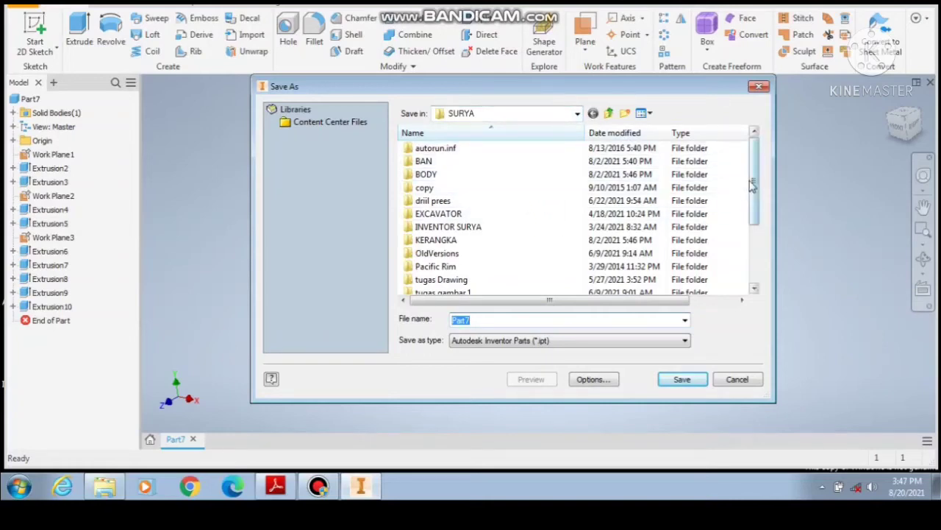
drag(753, 182, 755, 246)
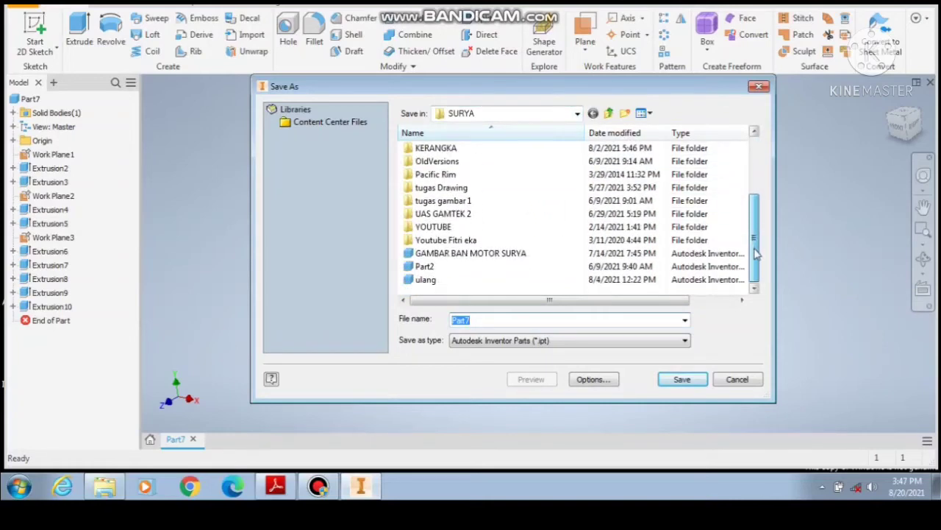
drag(757, 239, 761, 241)
double_click(463, 228)
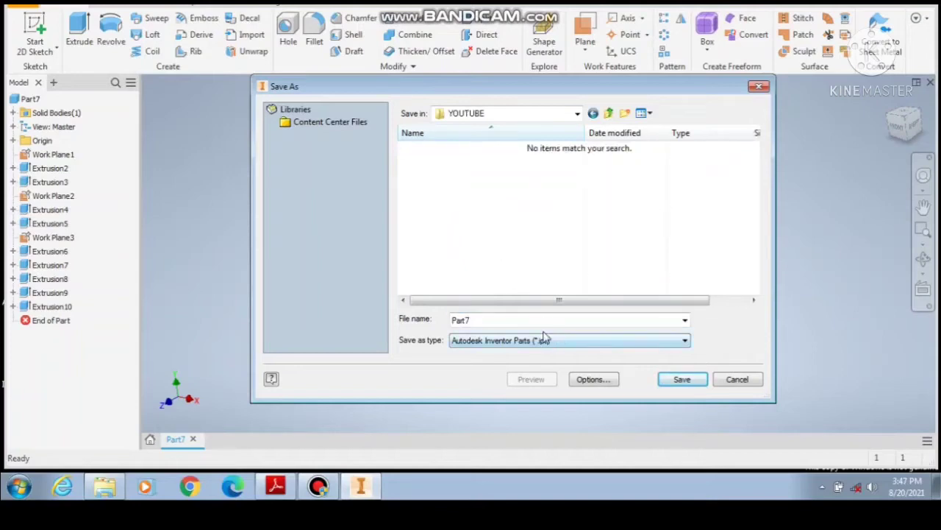
double_click(505, 321)
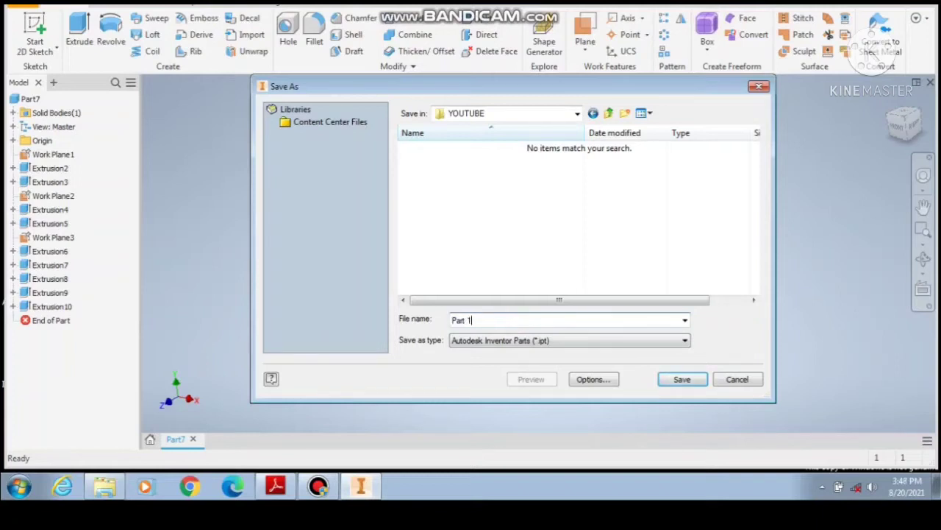
click(677, 381)
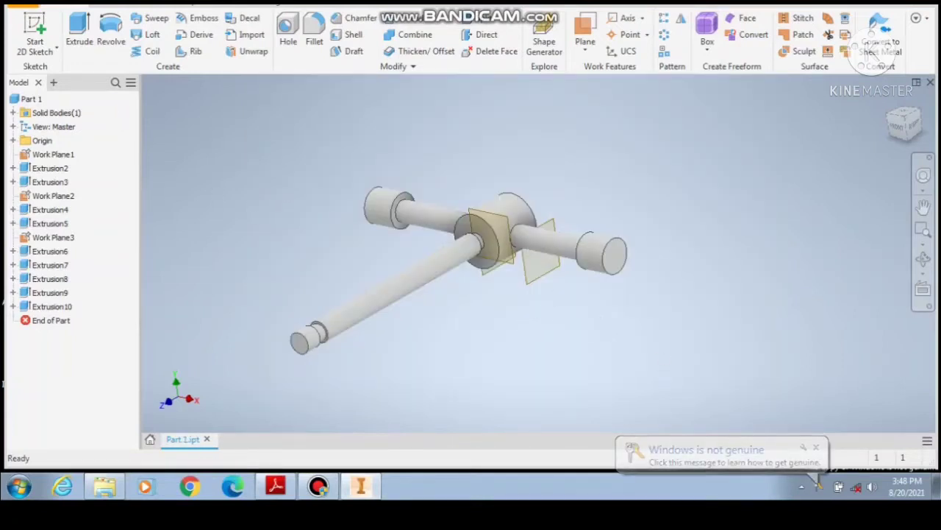
Create a new part from the metric Standard (mm).ipt template and start a sketch on the front XY plane.
key(ctrl+n)
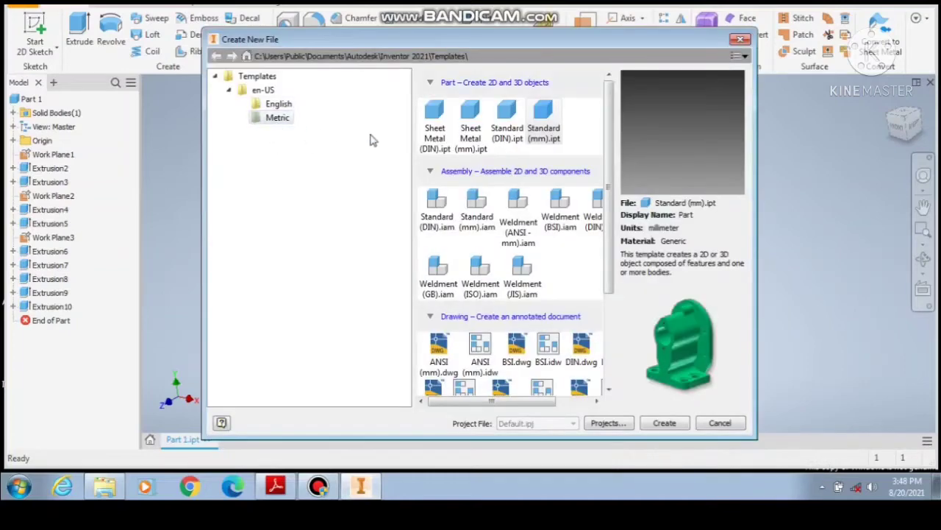
click(677, 424)
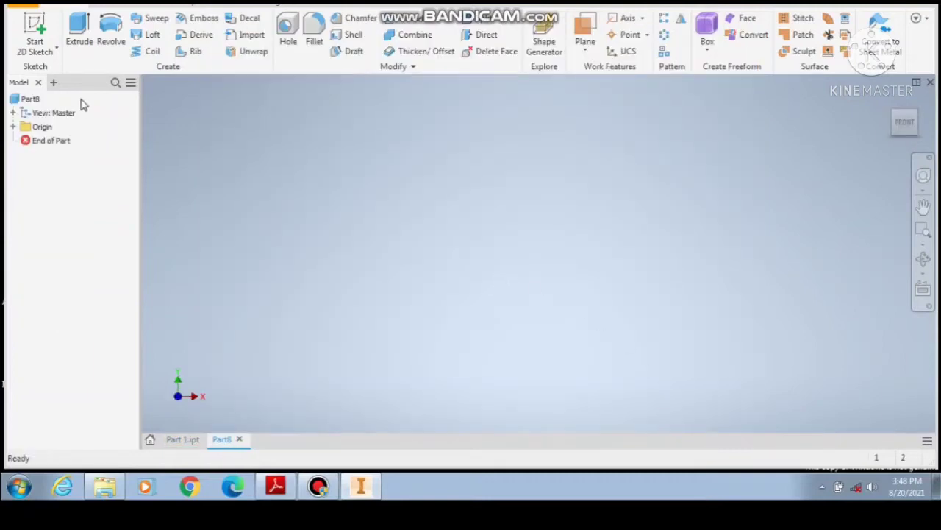
click(35, 33)
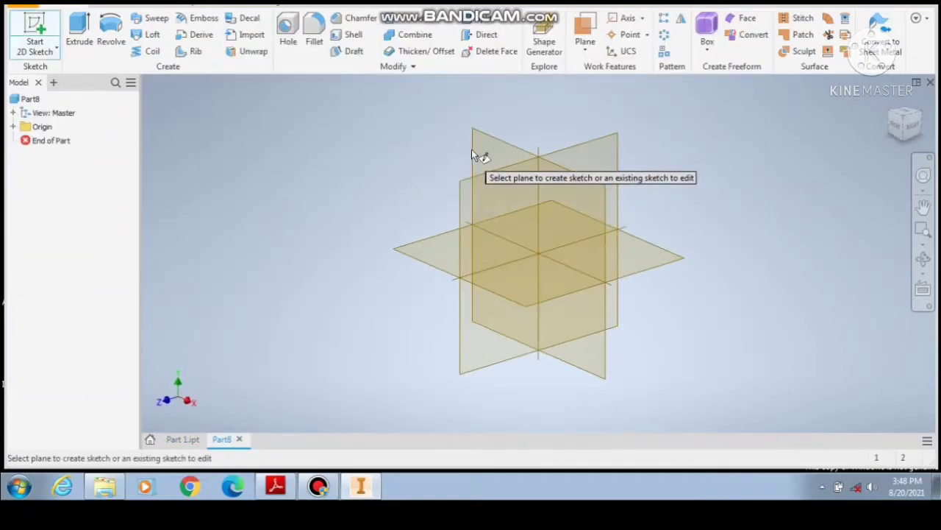
click(478, 152)
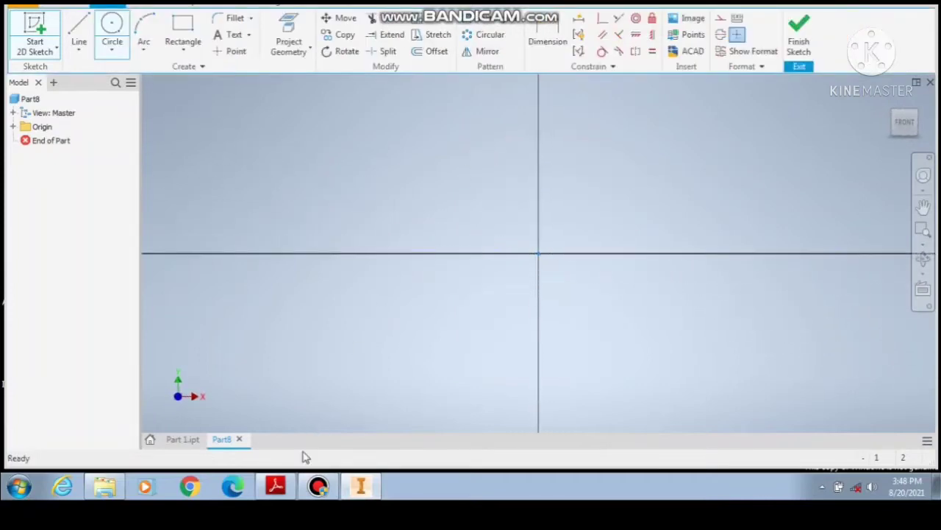
Check the jaw face dimensions in the PDF drawing and sketch a rectangle 76 mm wide and 35 mm high.
click(275, 486)
scroll(265, 273, down, 10)
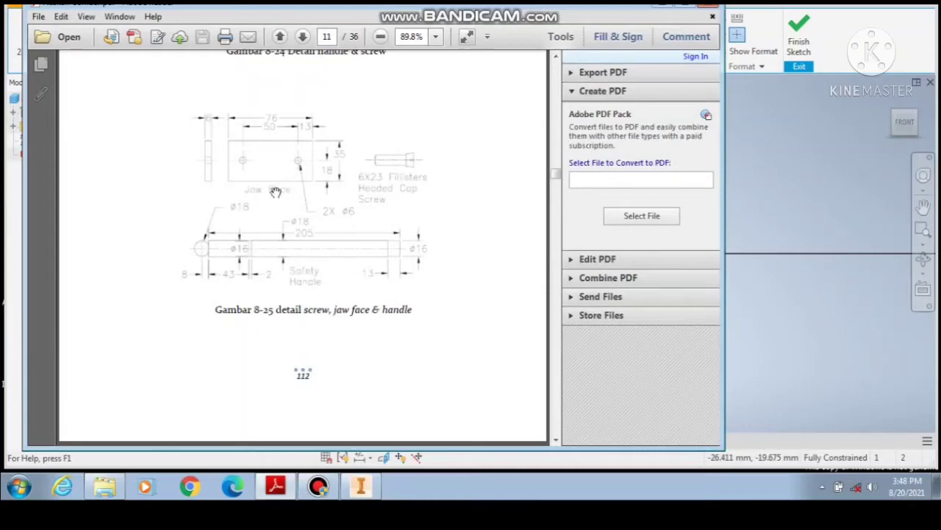
scroll(275, 185, up, 1)
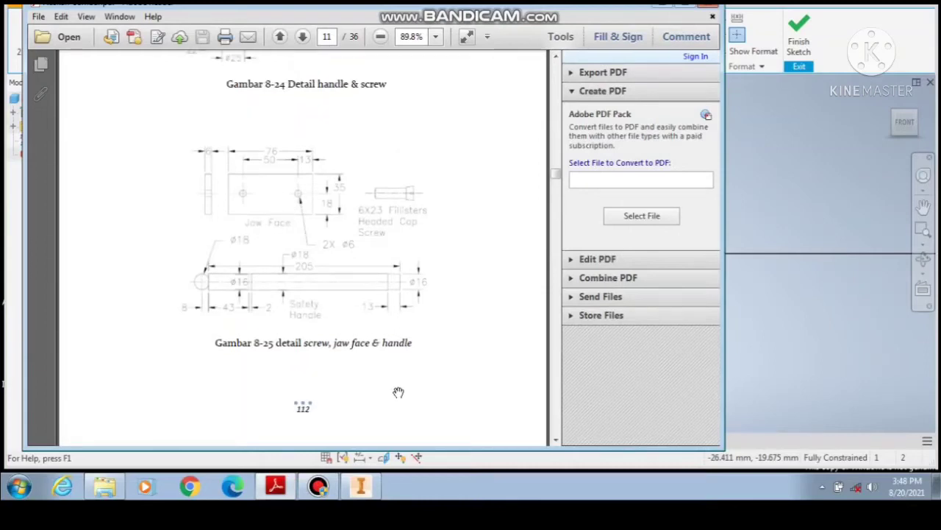
click(363, 491)
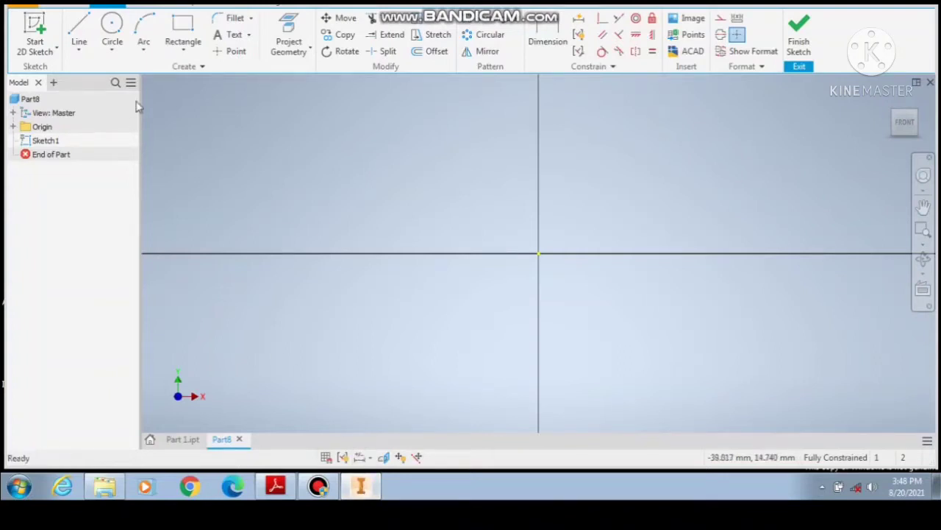
click(177, 20)
click(309, 156)
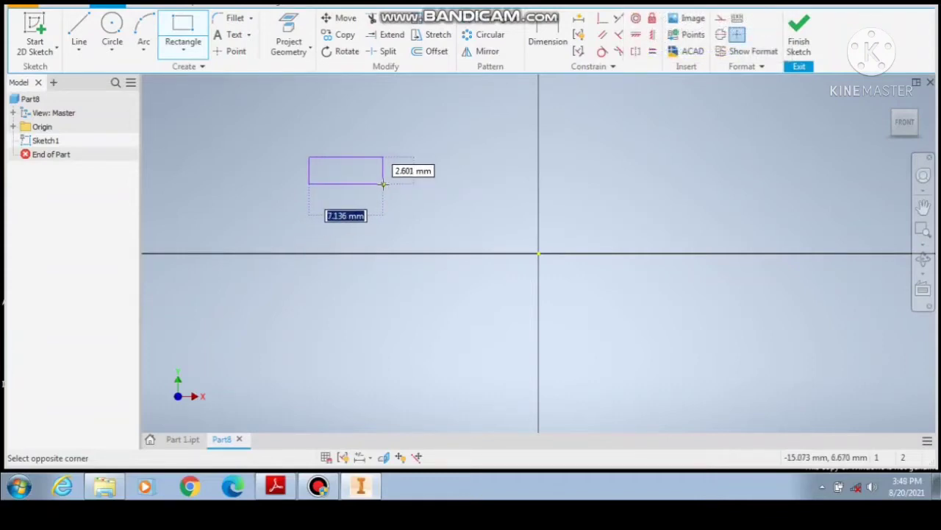
text(76)
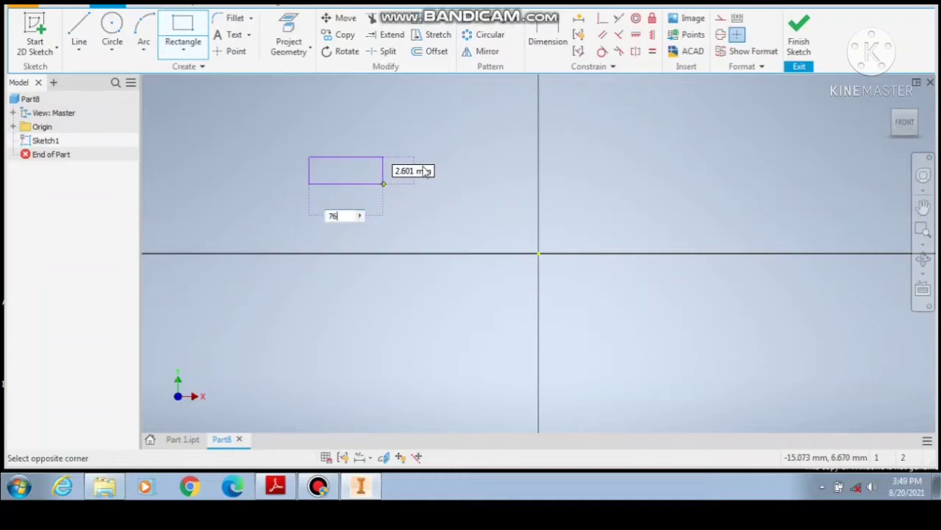
key(Tab)
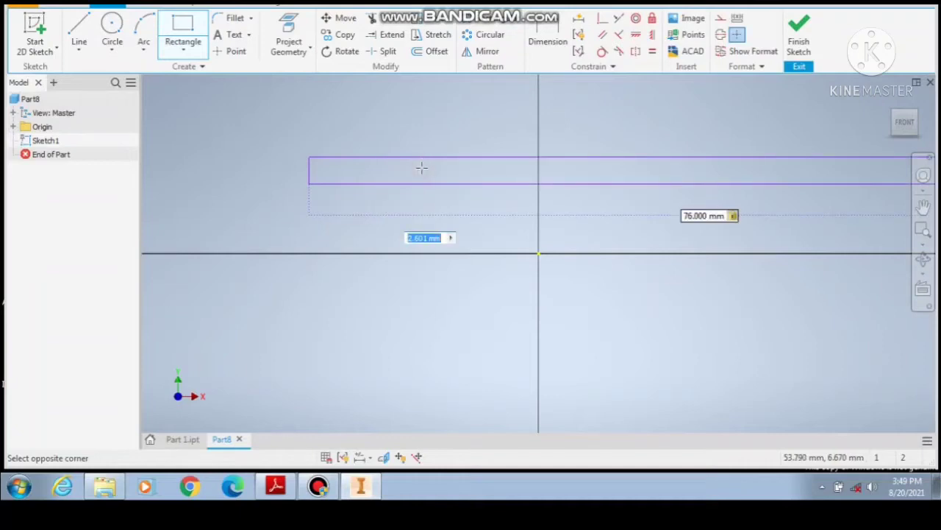
text(35)
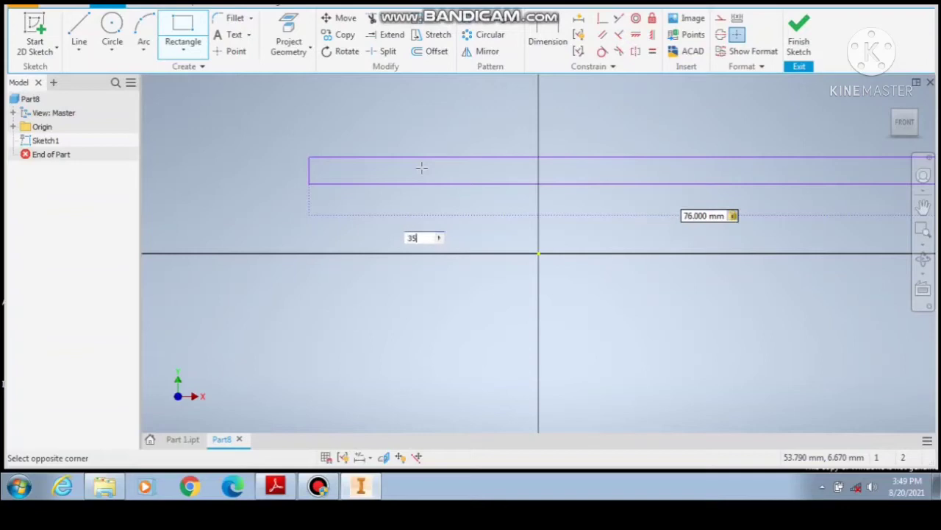
key(Return)
scroll(331, 213, down, 5)
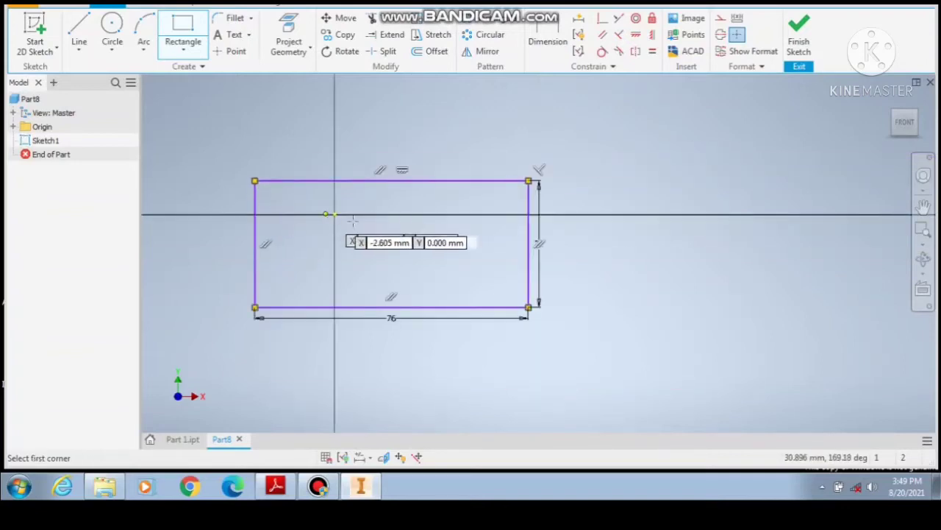
scroll(437, 237, up, 5)
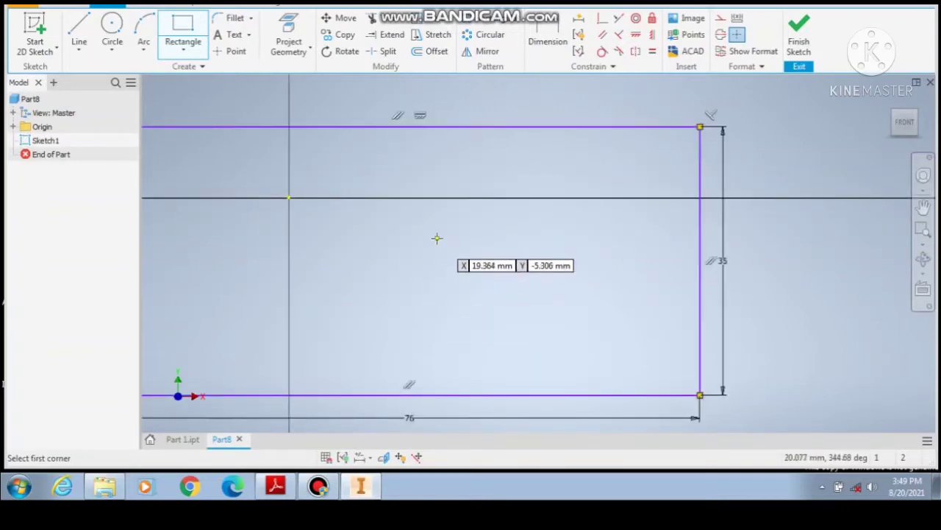
Draw connected guide lines from the rectangle's upper-right corner: 13 mm left along the edge, 18 mm down and 50 mm left.
click(79, 28)
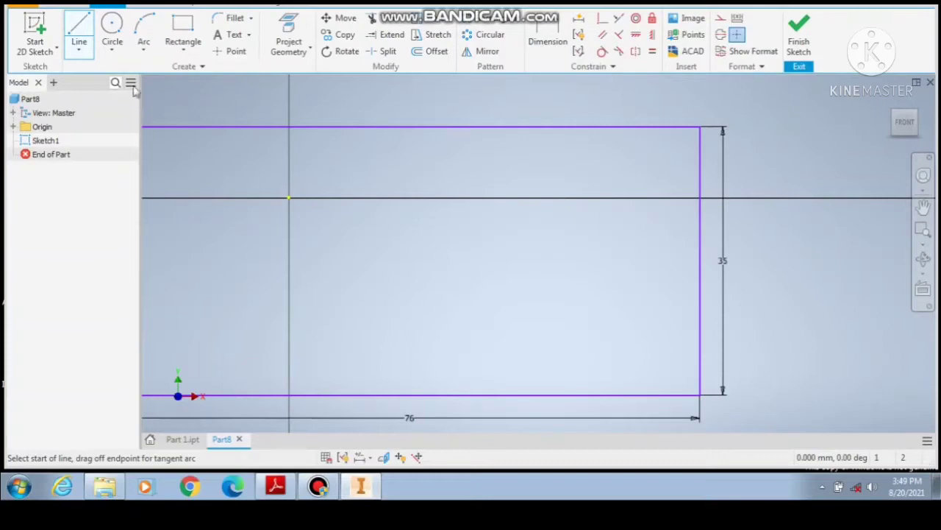
click(699, 126)
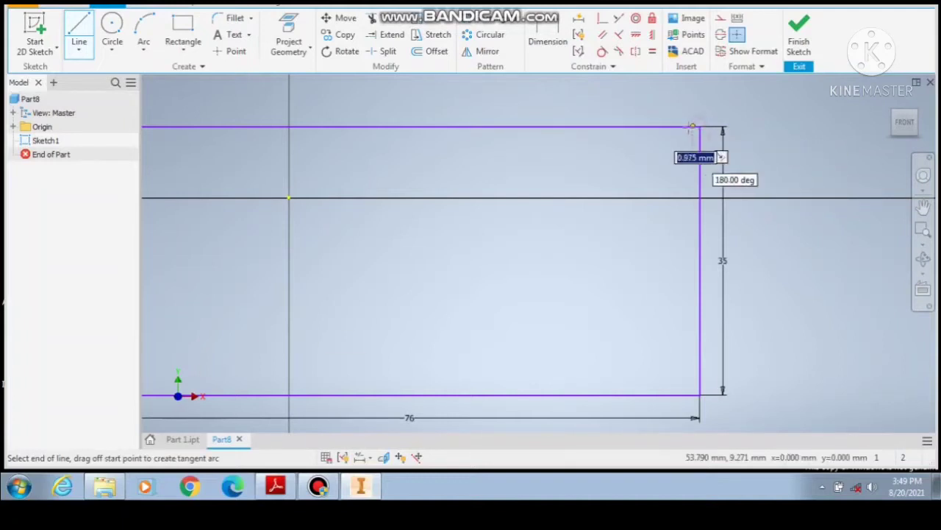
text(13)
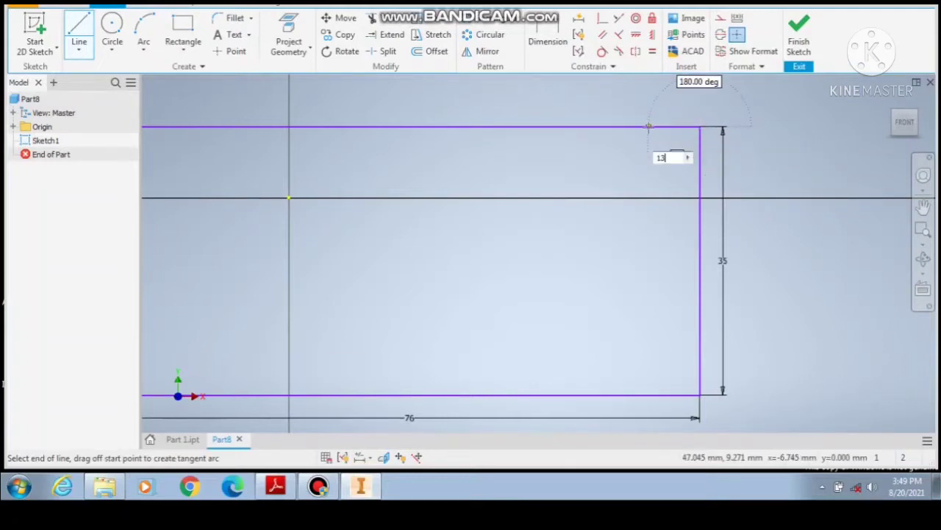
key(Return)
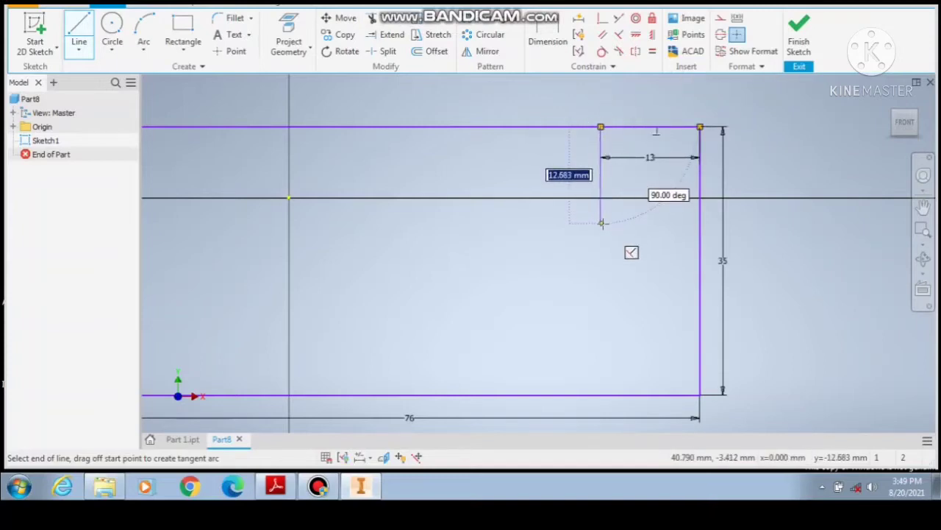
text(1)
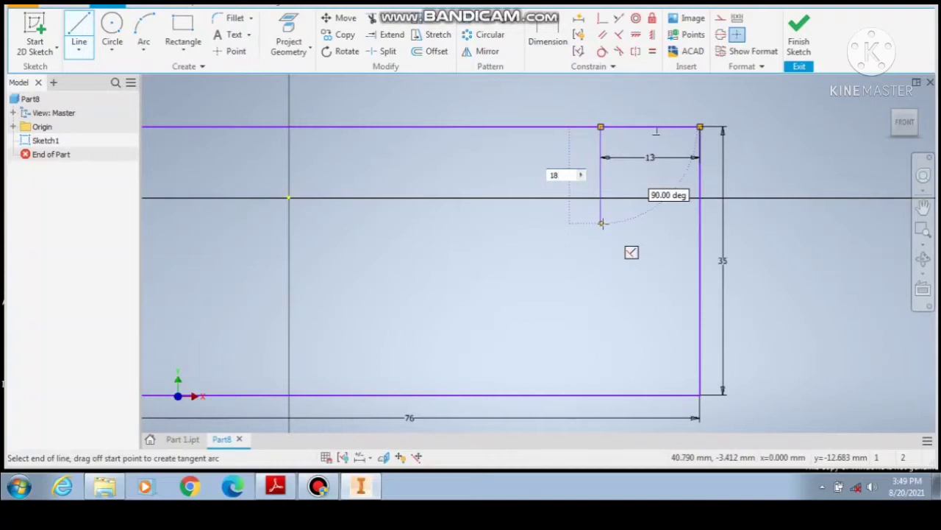
text(8)
key(Return)
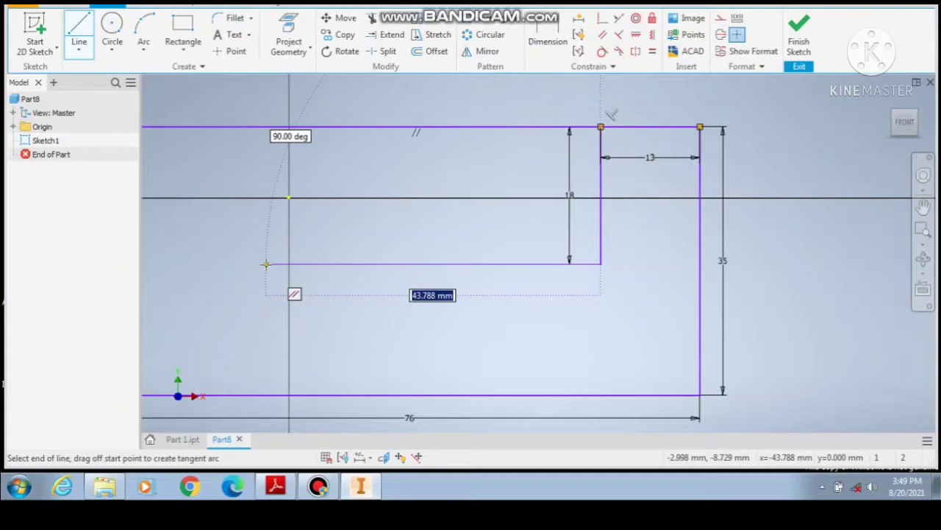
text(5)
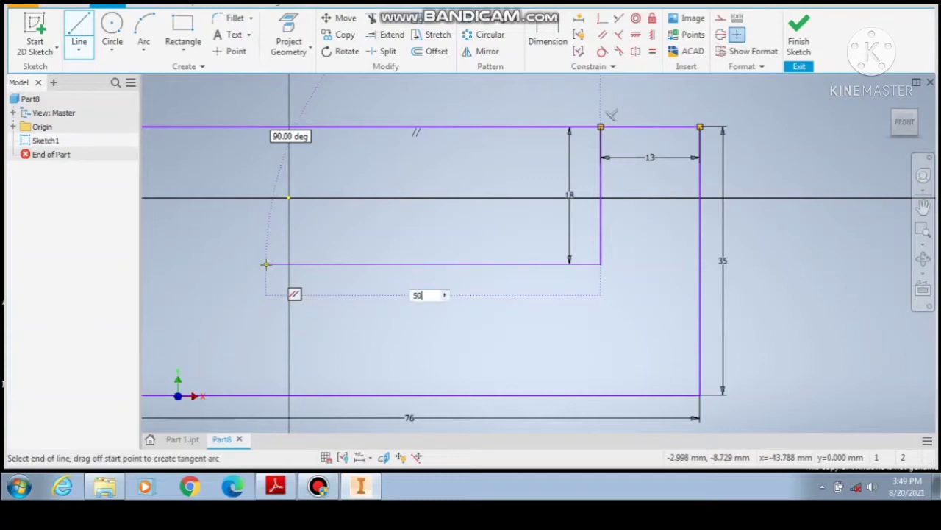
text(0)
key(Return)
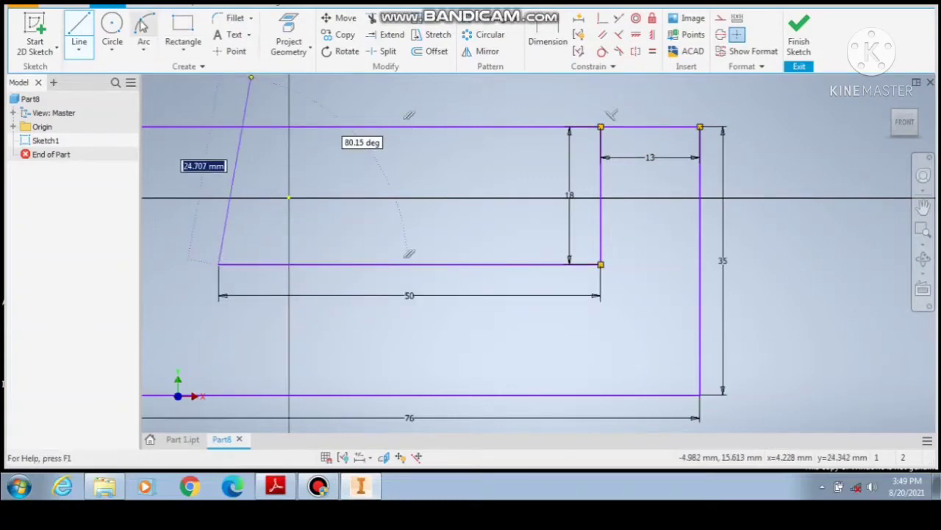
Draw a 6 mm diameter circle at each end of the 50 mm guide line.
click(112, 26)
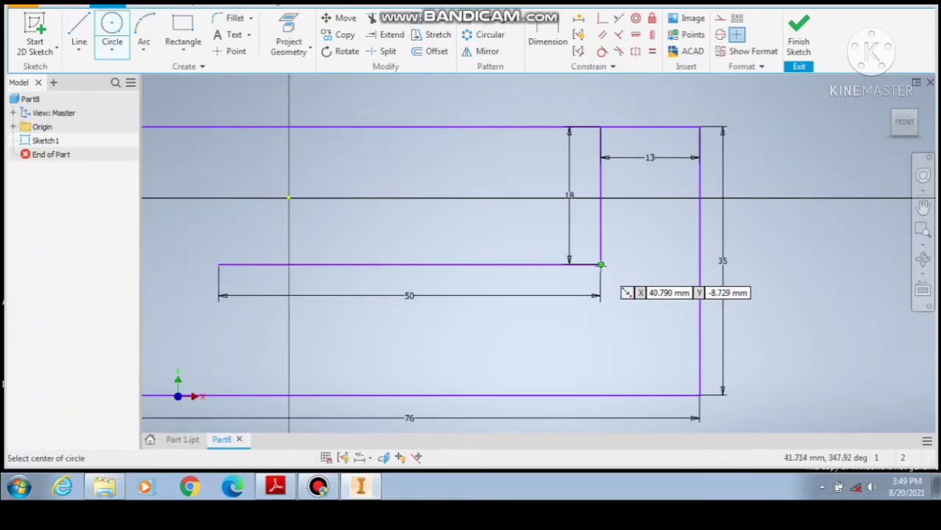
click(601, 264)
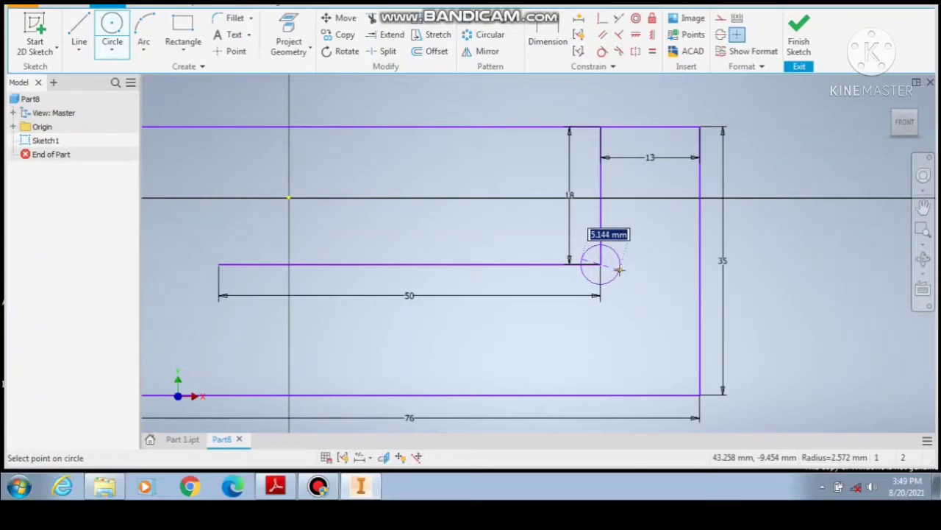
text(6)
key(Return)
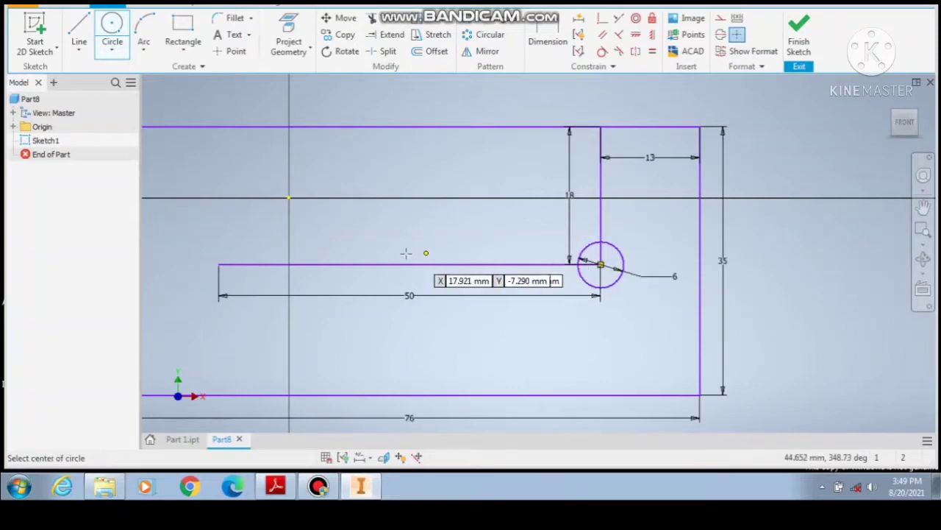
click(218, 265)
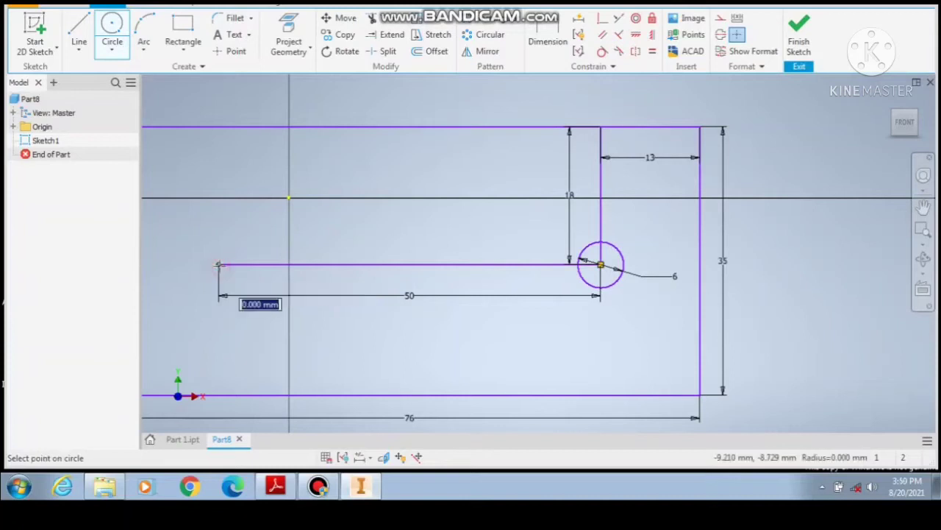
text(6)
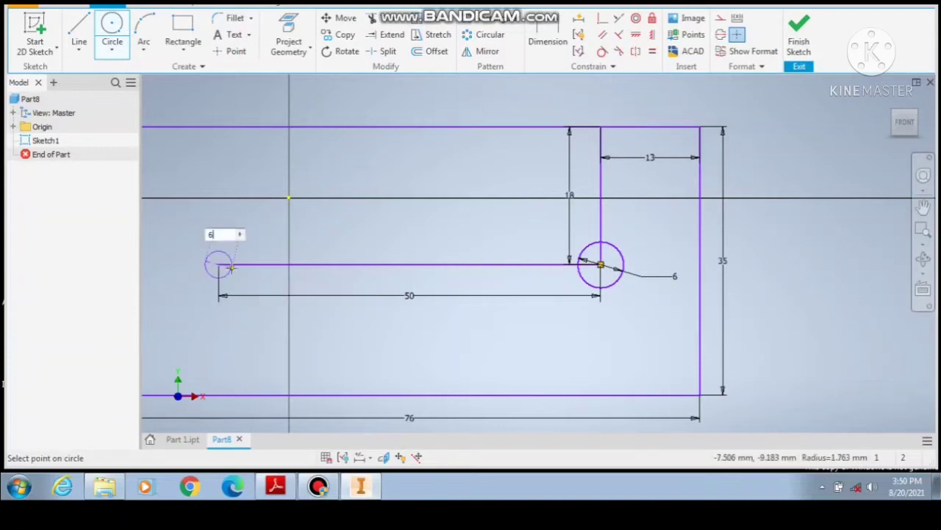
key(Return)
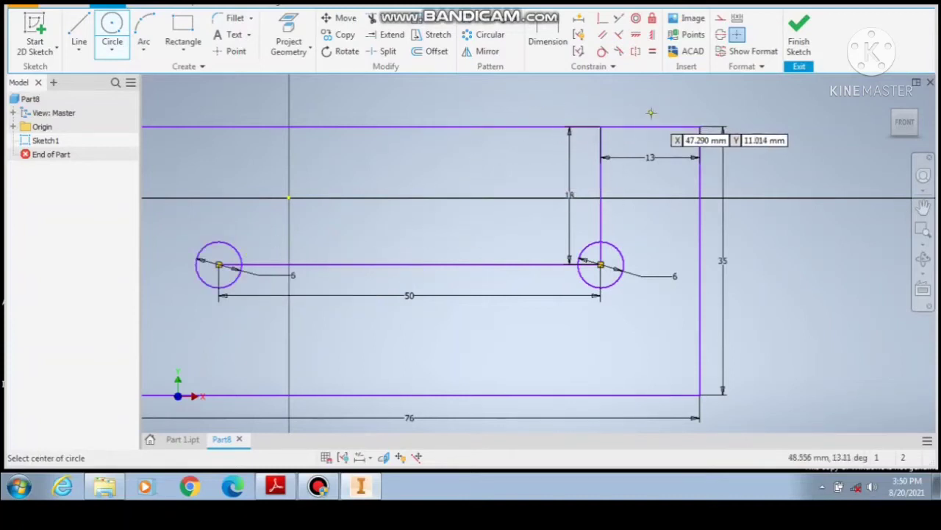
key(Escape)
Delete the vertical and horizontal guide lines at the hole circles with the 18 mm dimension, and finish the sketch.
click(602, 174)
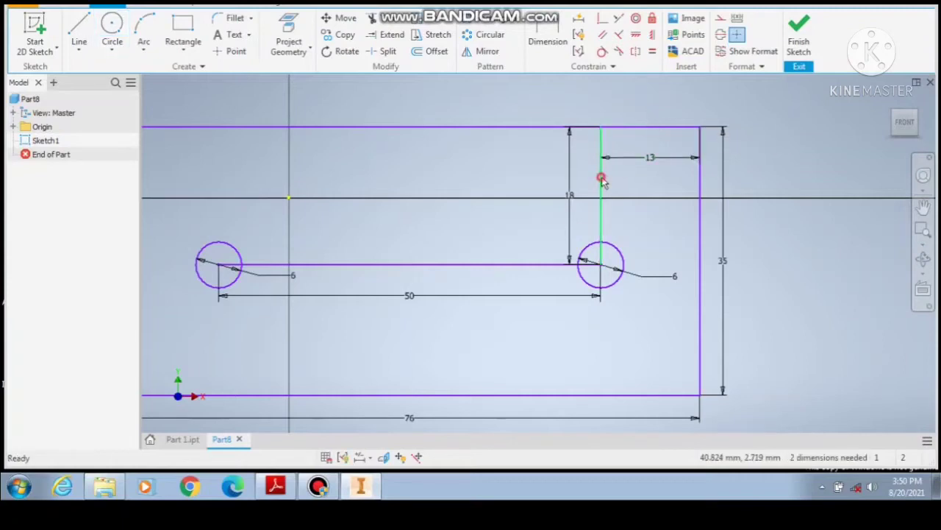
key(Delete)
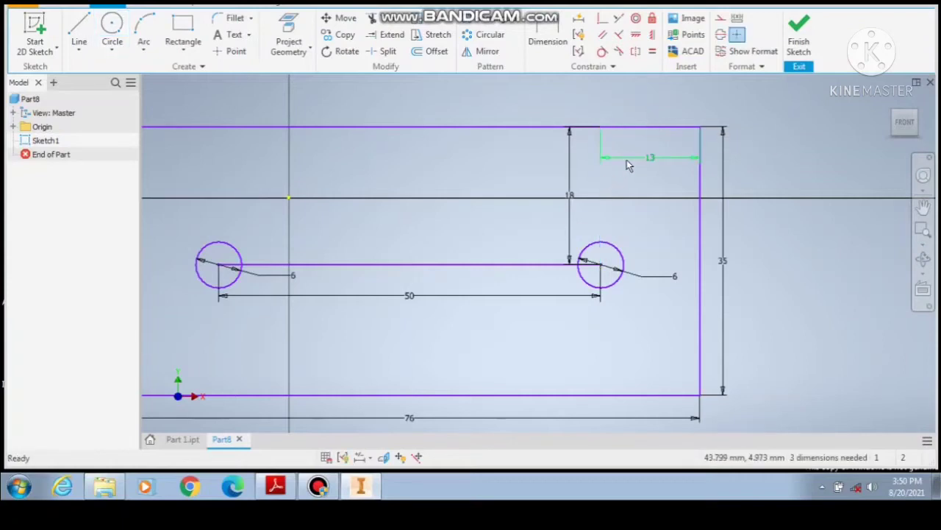
scroll(625, 161, up, 3)
scroll(691, 200, down, 2)
click(570, 199)
key(Delete)
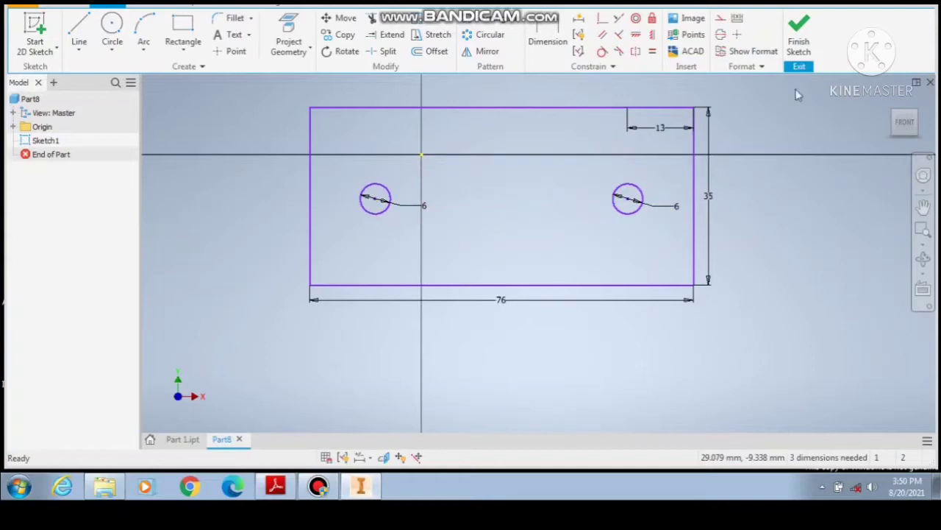
click(801, 44)
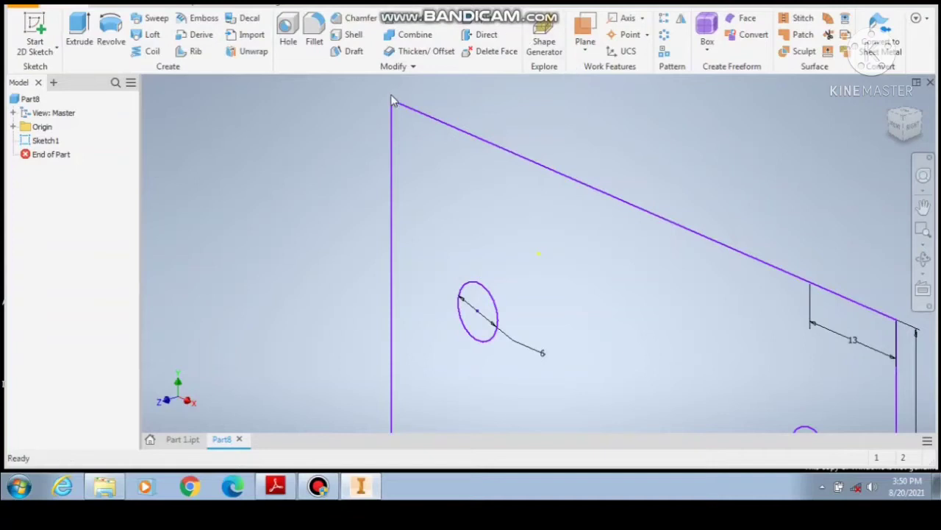
Extrude the rectangular jaw face profile 6 mm, leaving the two circles open as holes.
click(83, 19)
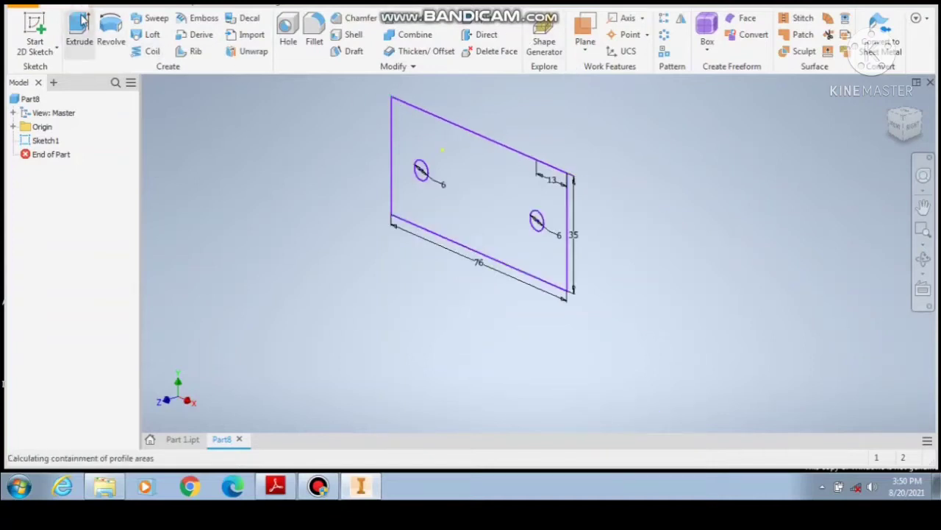
click(446, 165)
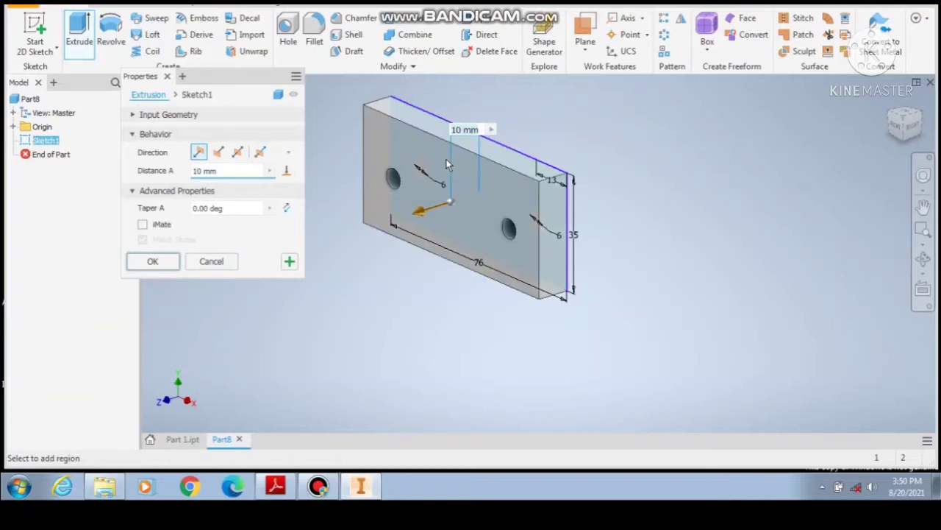
text(6)
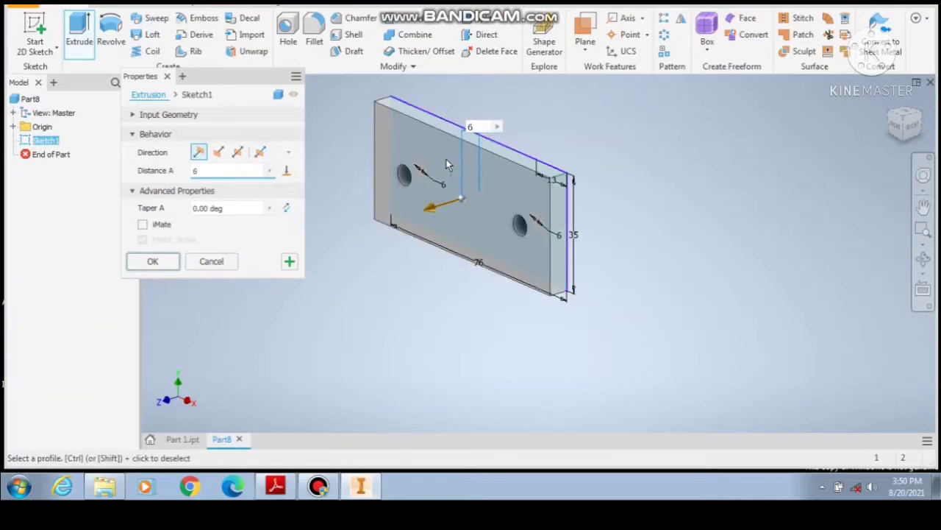
key(Return)
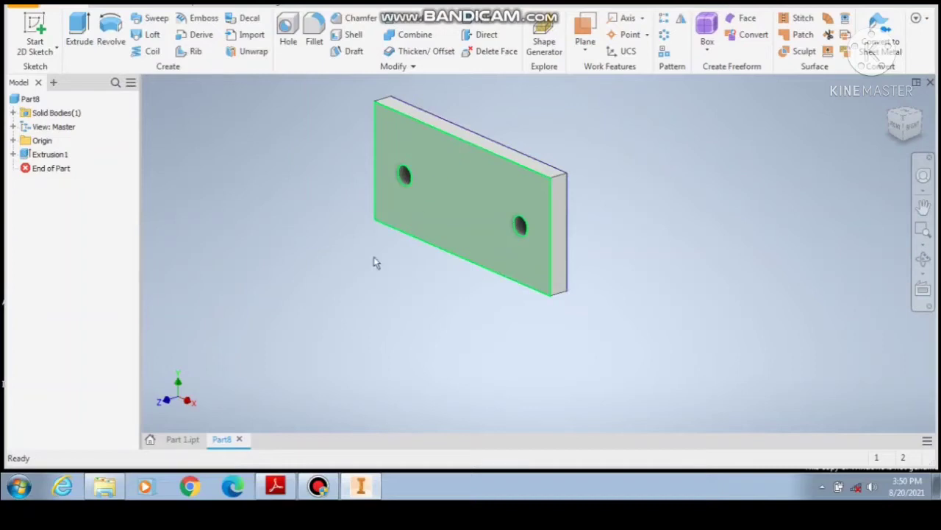
Check the jaw face against its drawing in the PDF, and save the part in the YOUTUBE folder as Part 2.
click(276, 485)
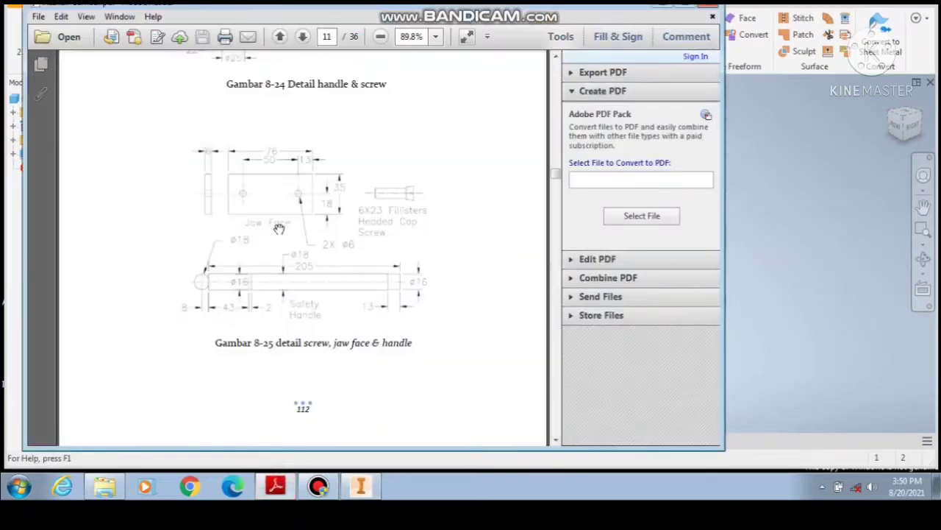
scroll(272, 193, down, 1)
scroll(273, 194, up, 1)
click(361, 487)
scroll(507, 301, down, 3)
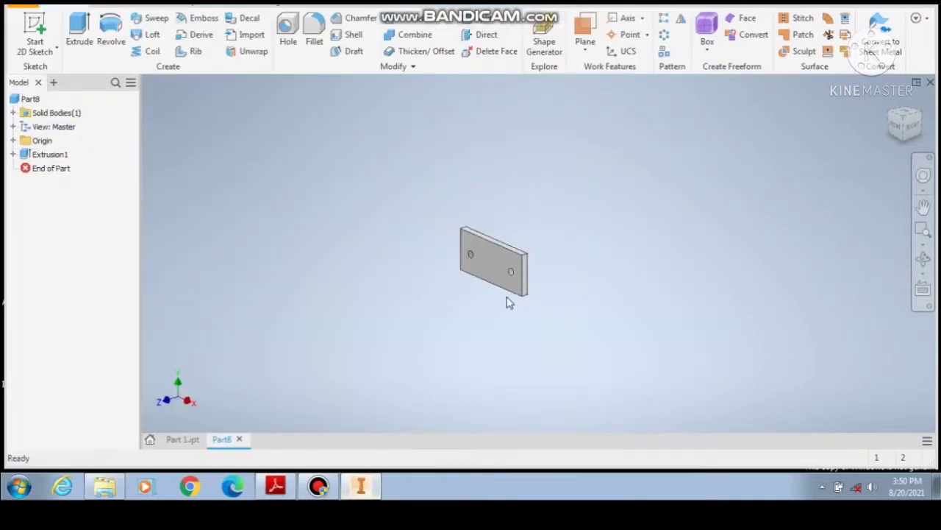
scroll(500, 290, up, 4)
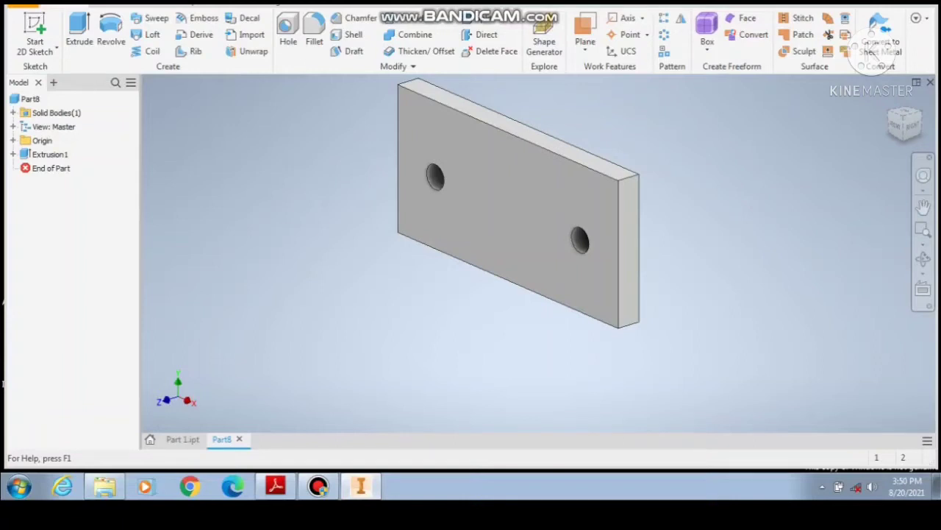
key(ctrl+s)
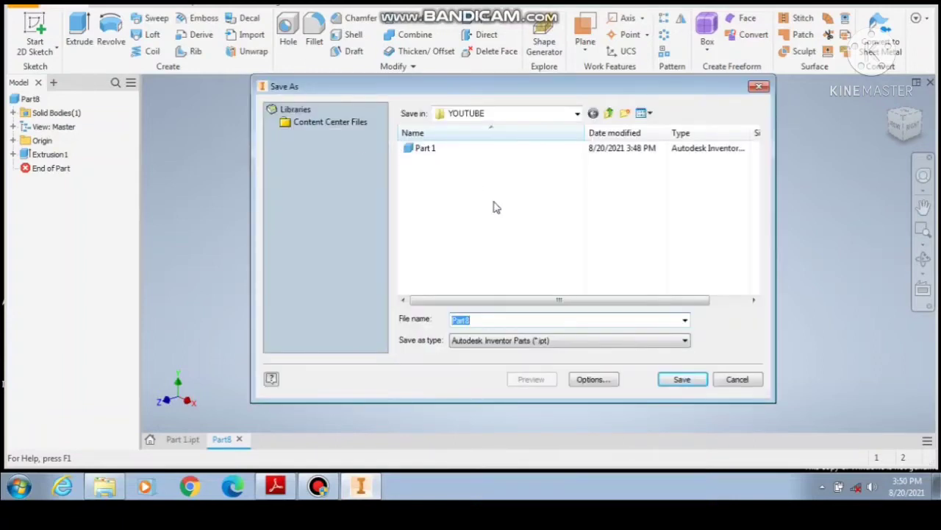
click(499, 321)
key(BackSpace)
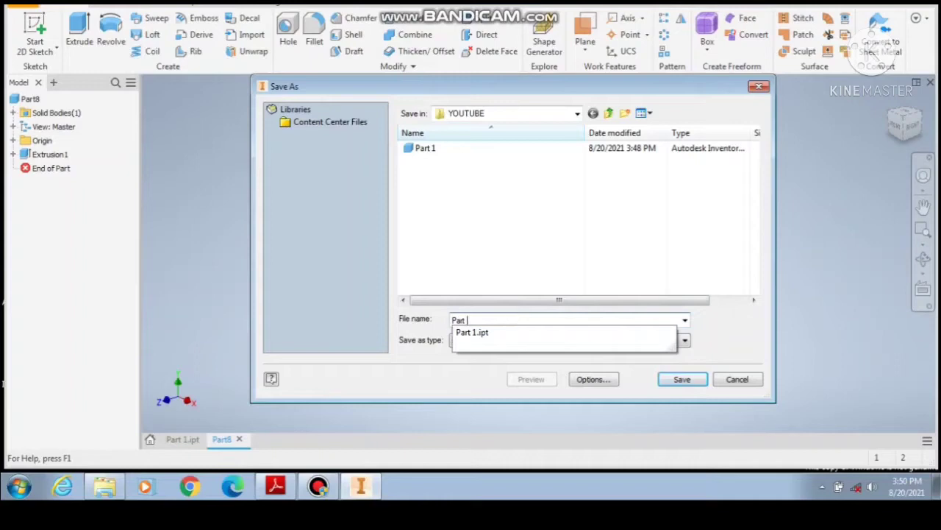
text(2)
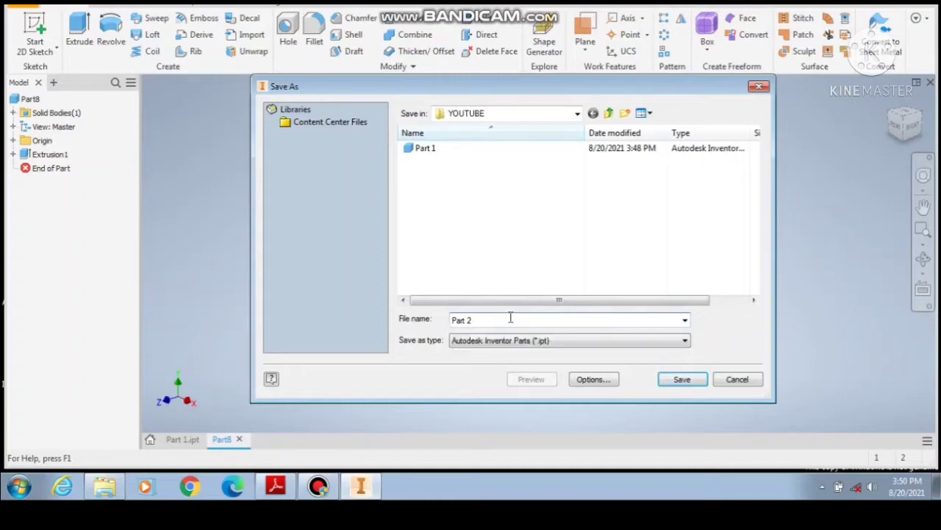
click(675, 380)
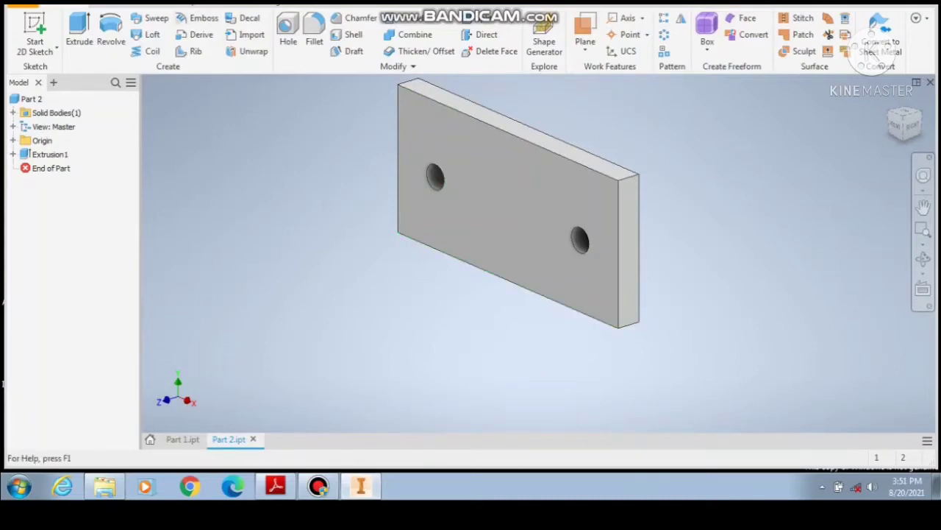
Create a new metric part from the Standard (mm).ipt template.
key(ctrl+n)
click(253, 120)
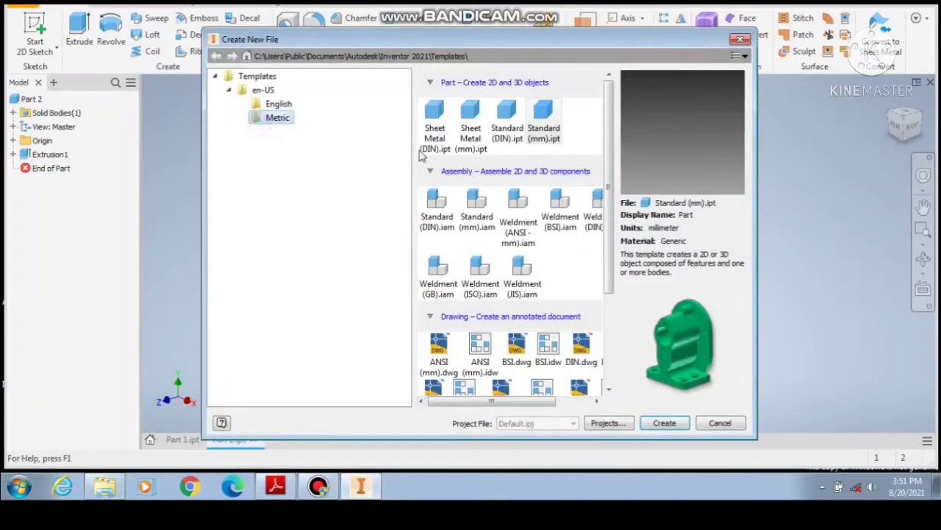
click(543, 125)
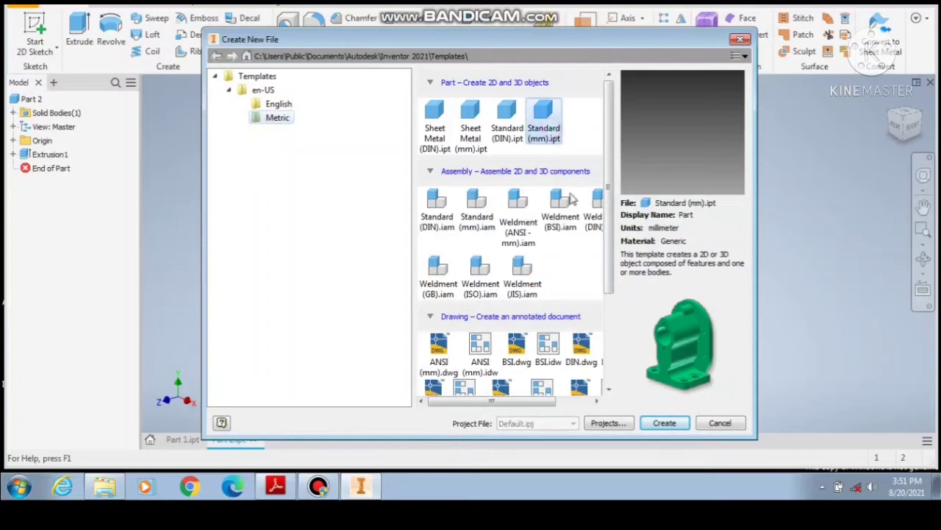
click(664, 423)
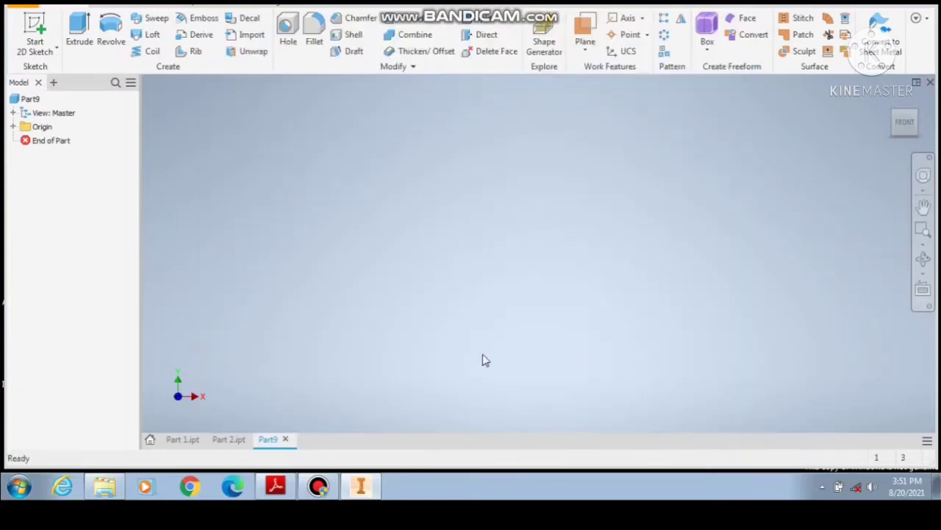
Consult the safety handle drawing in the PDF, and sketch an 18 x 18 mm rectangle on the front origin plane.
click(275, 486)
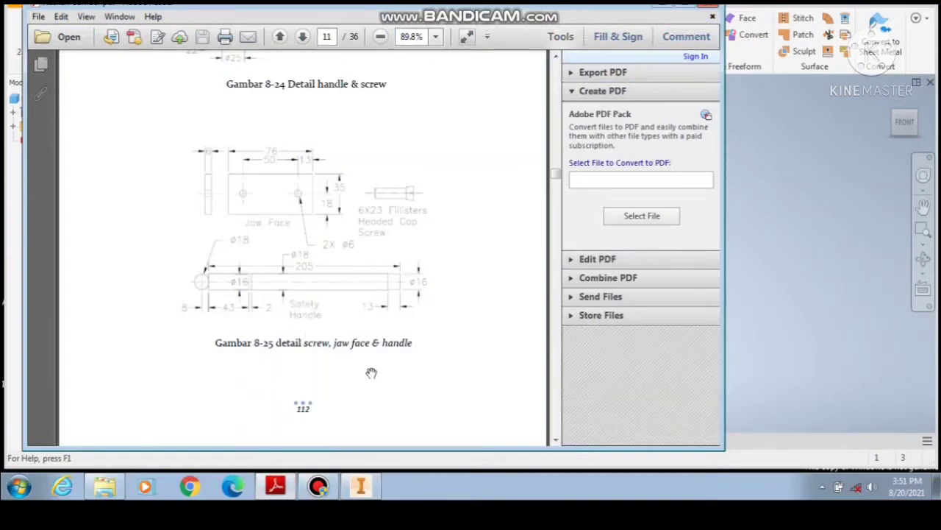
click(361, 485)
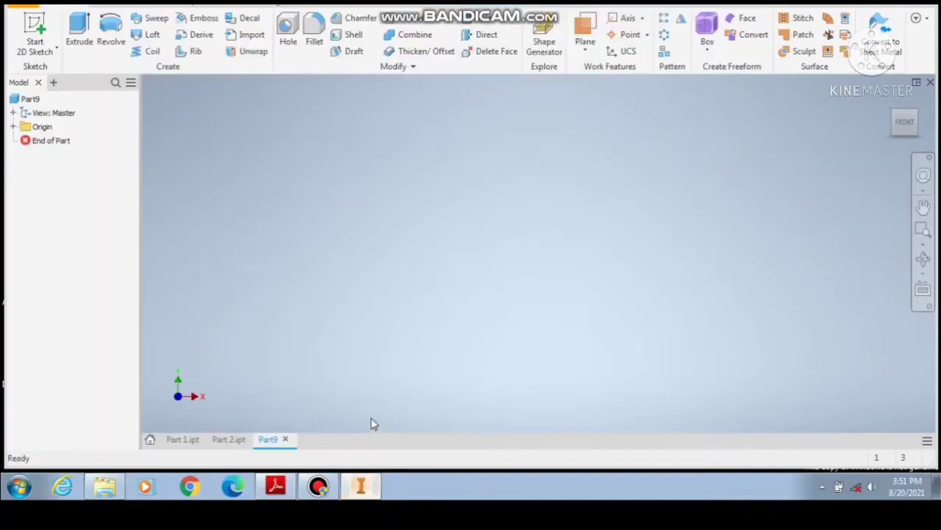
click(42, 22)
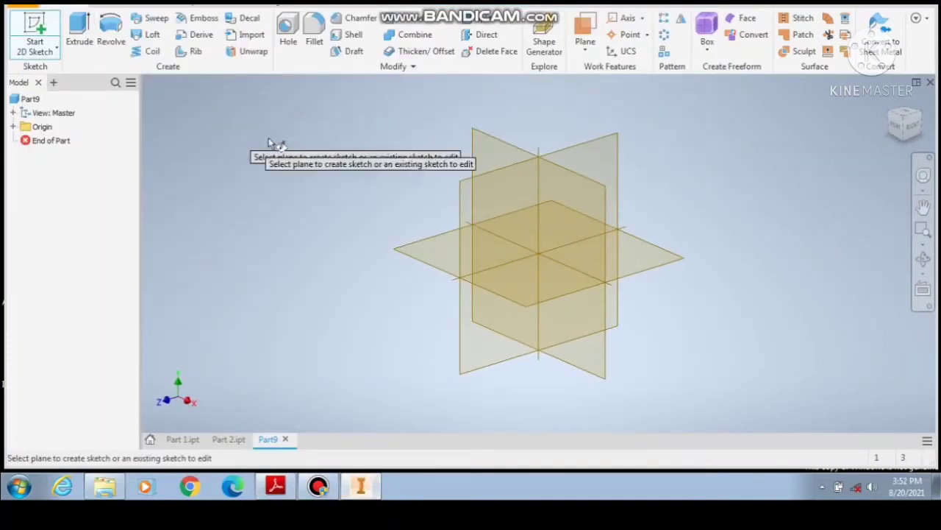
click(500, 146)
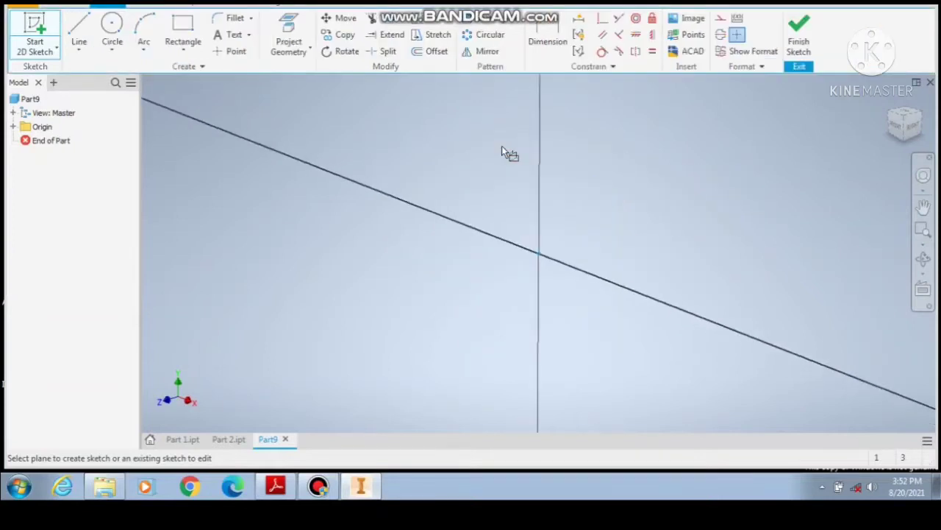
click(183, 26)
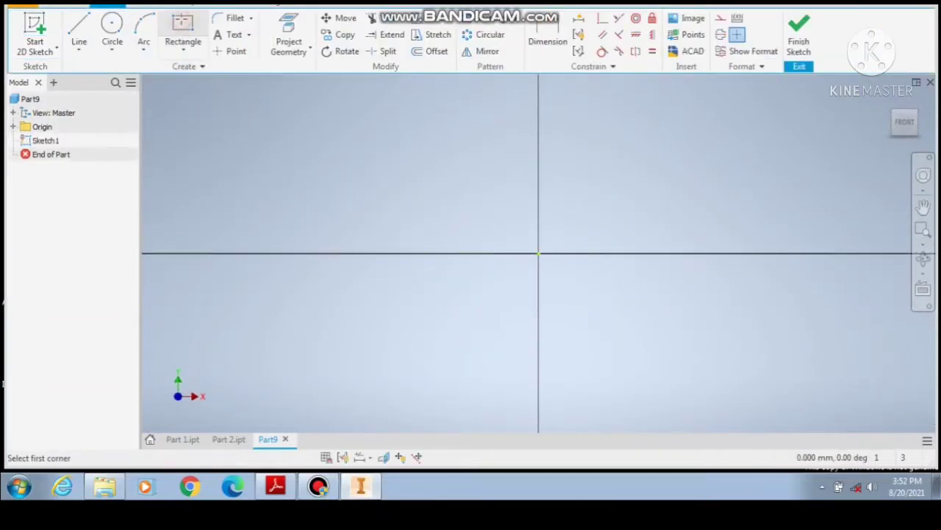
click(378, 194)
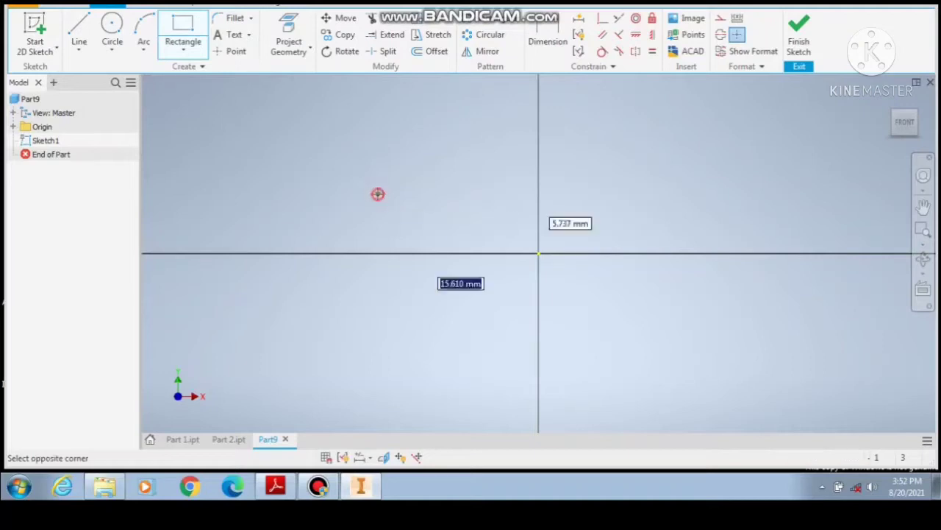
text(18)
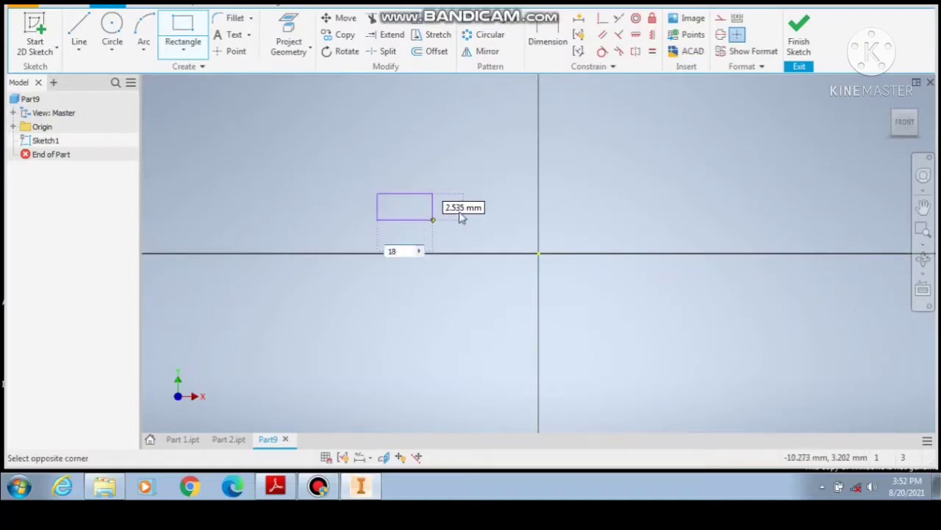
key(Tab)
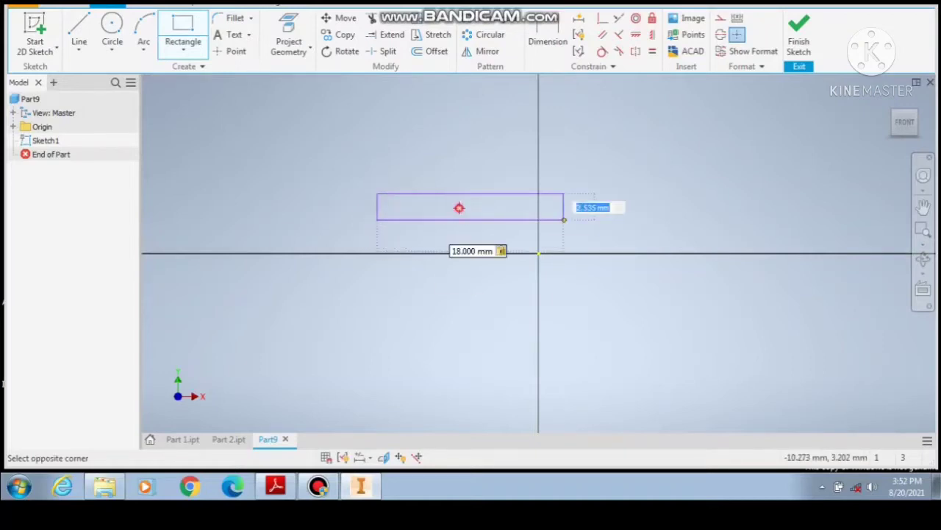
text(18)
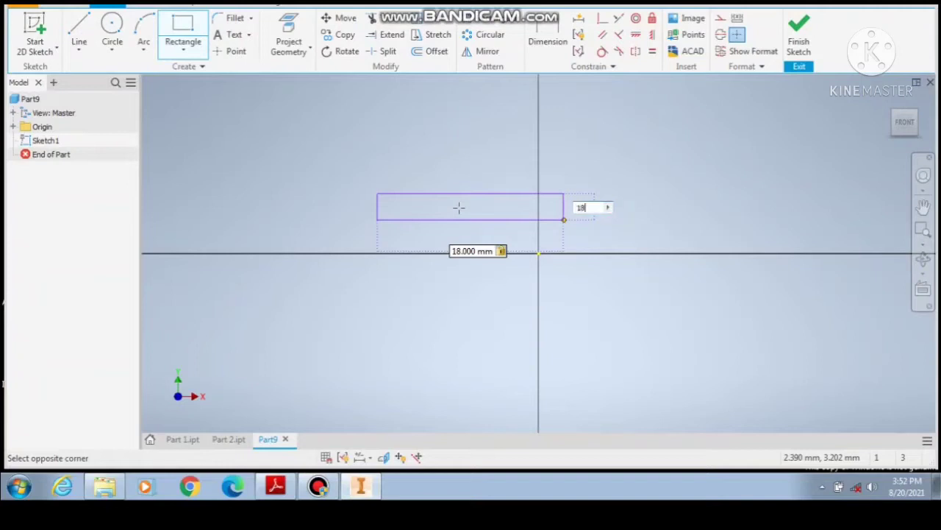
key(Return)
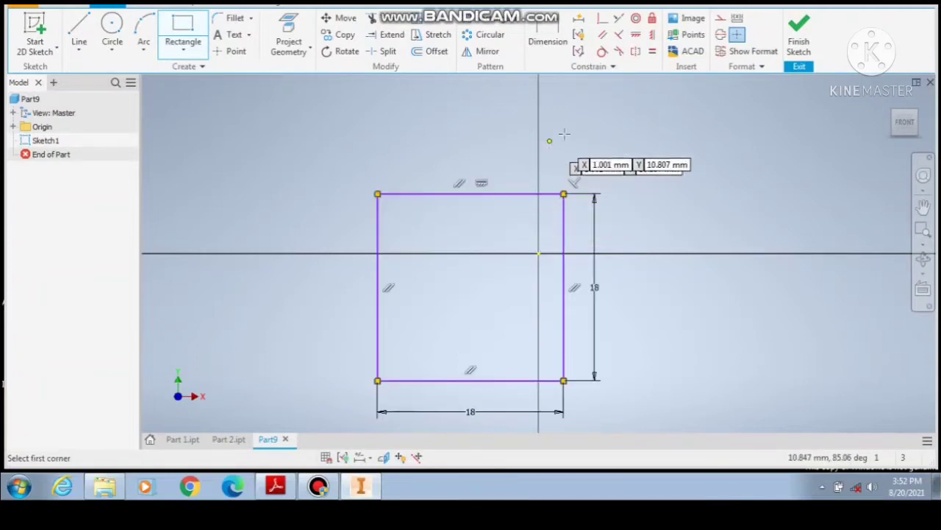
click(799, 50)
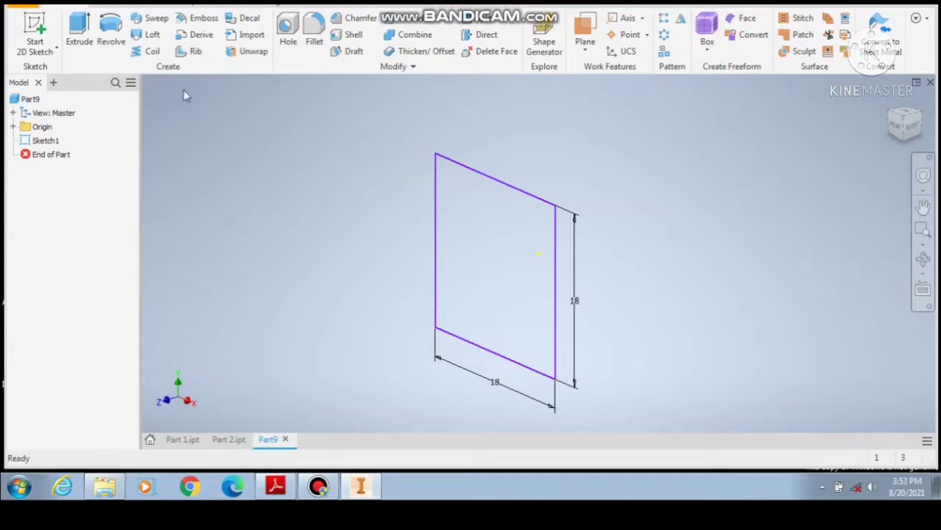
Extrude the square profile 18 mm to form a cube.
click(78, 33)
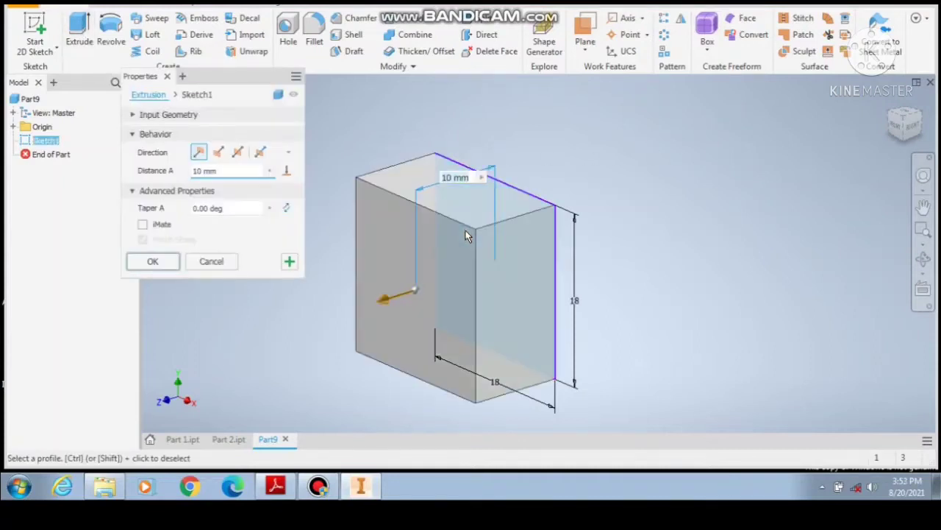
text(18)
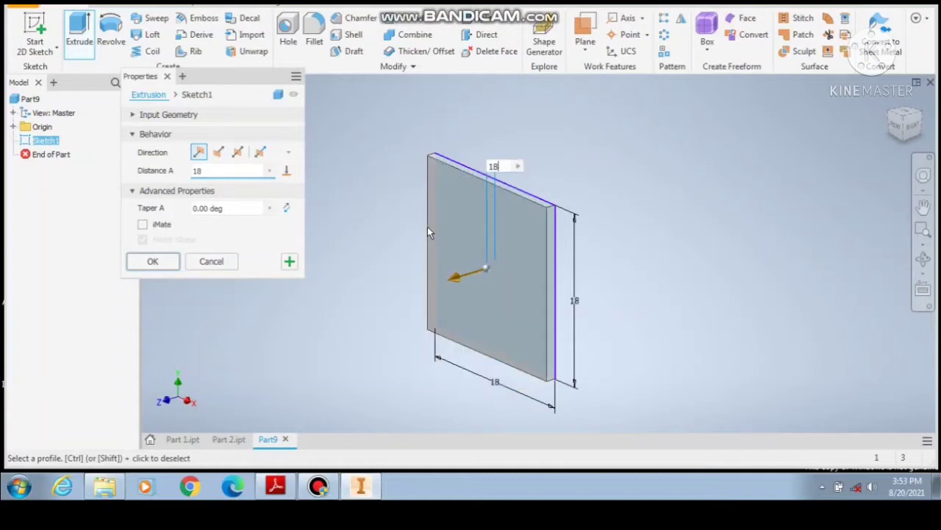
key(Return)
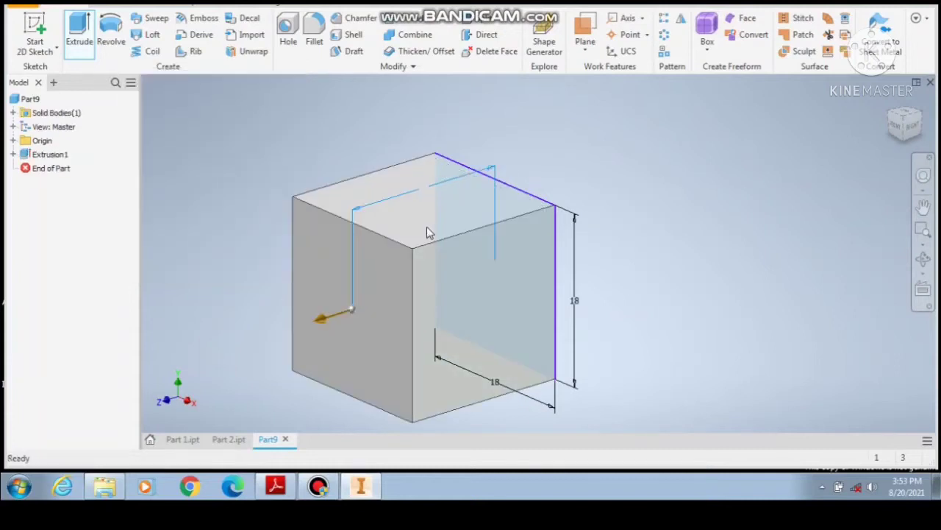
Start a sketch on the cube's right face and draw a vertical line joining the midpoints of its upper and lower edges.
right_click(502, 282)
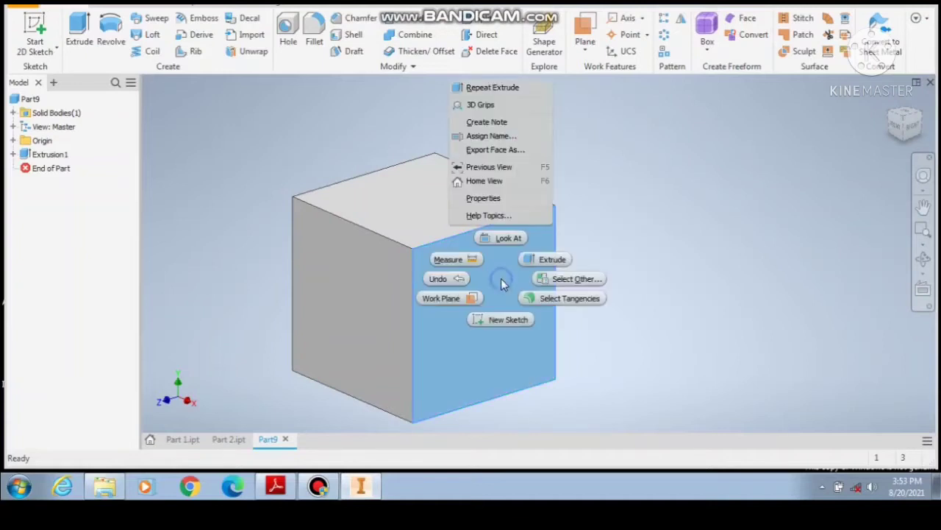
click(506, 318)
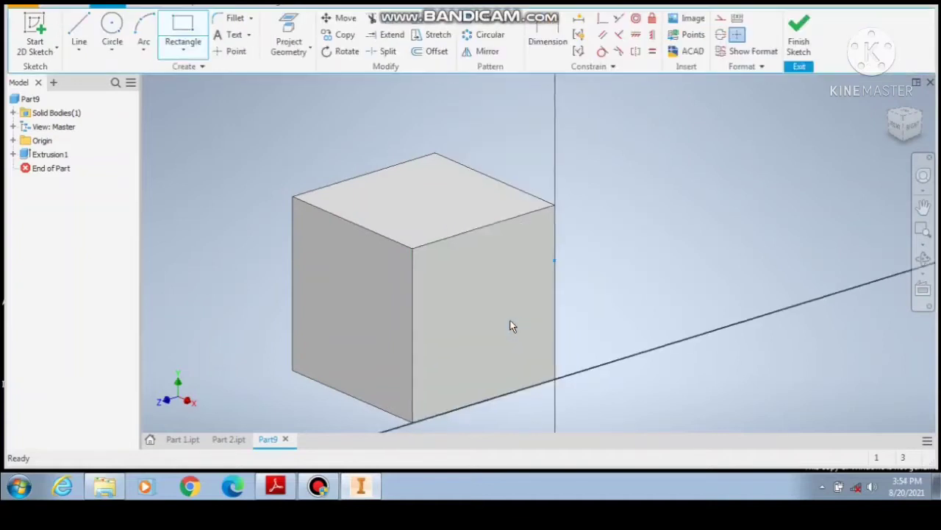
click(115, 23)
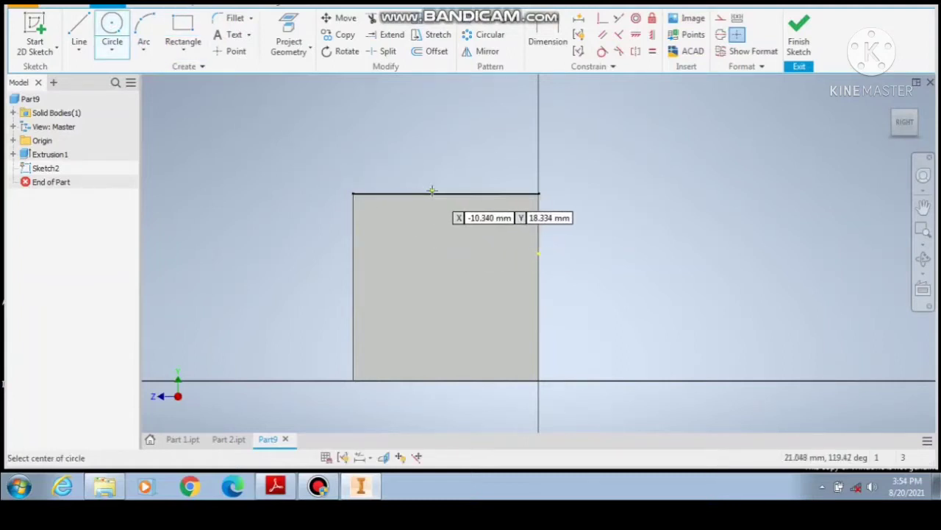
click(79, 26)
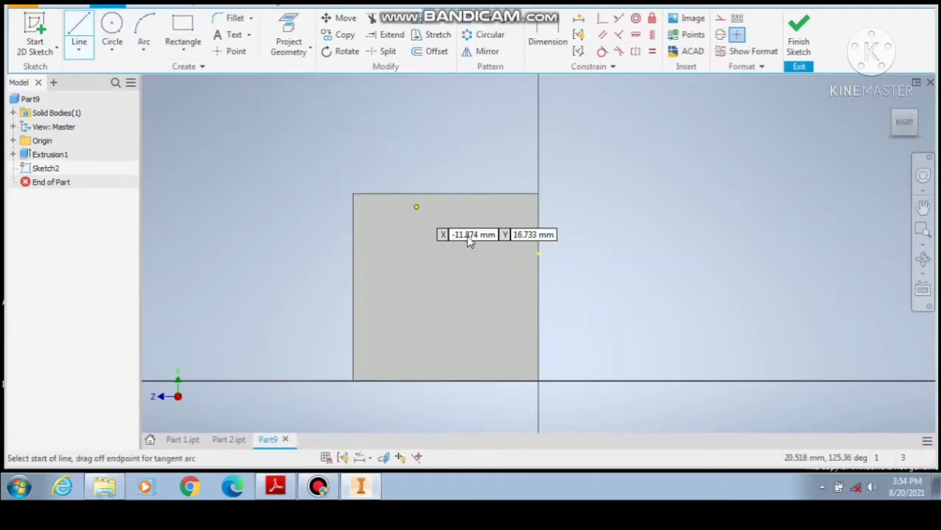
click(447, 193)
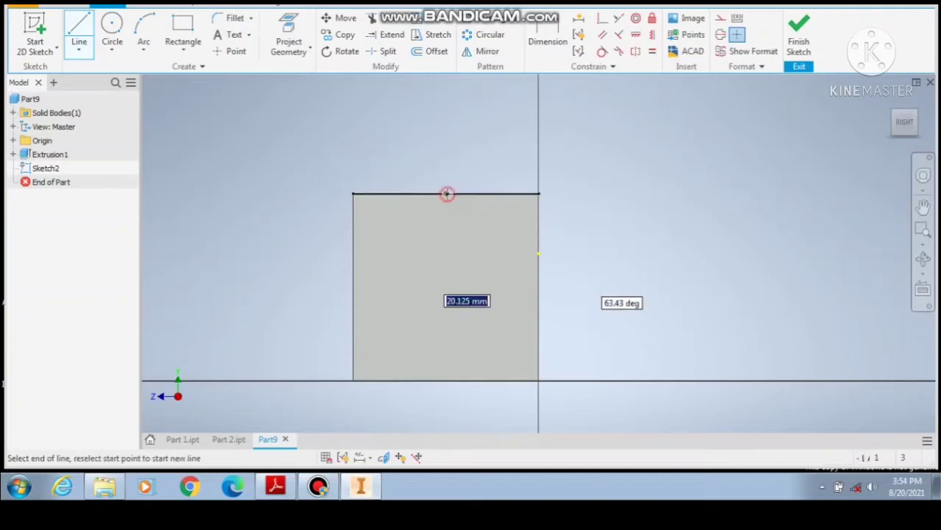
double_click(446, 381)
Draw an 18 mm diameter circle centred on the vertical line's midpoint and finish the sketch.
key(c)
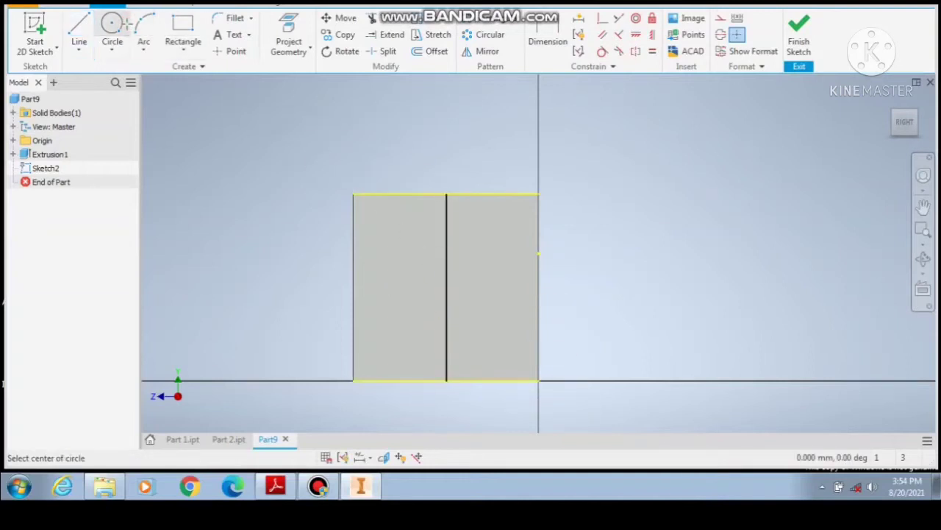
click(446, 287)
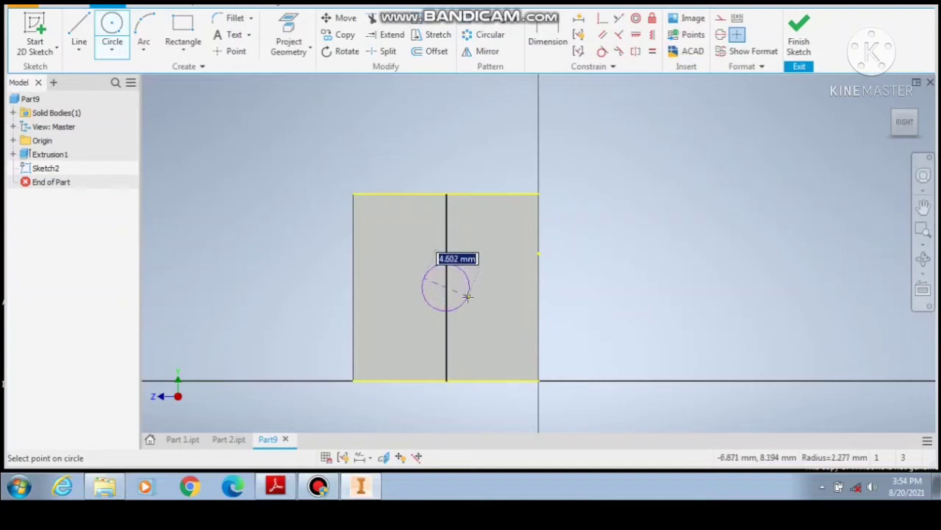
text(1)
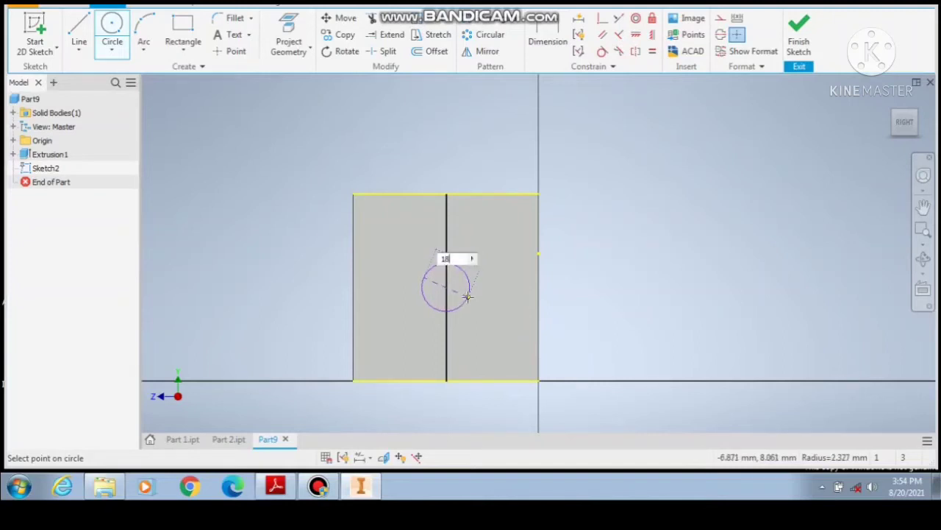
text(8)
key(Return)
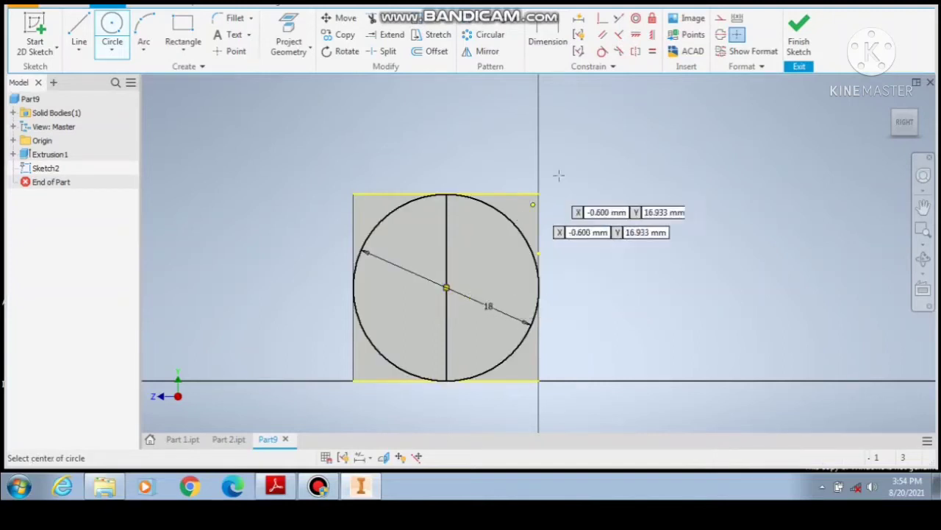
click(800, 37)
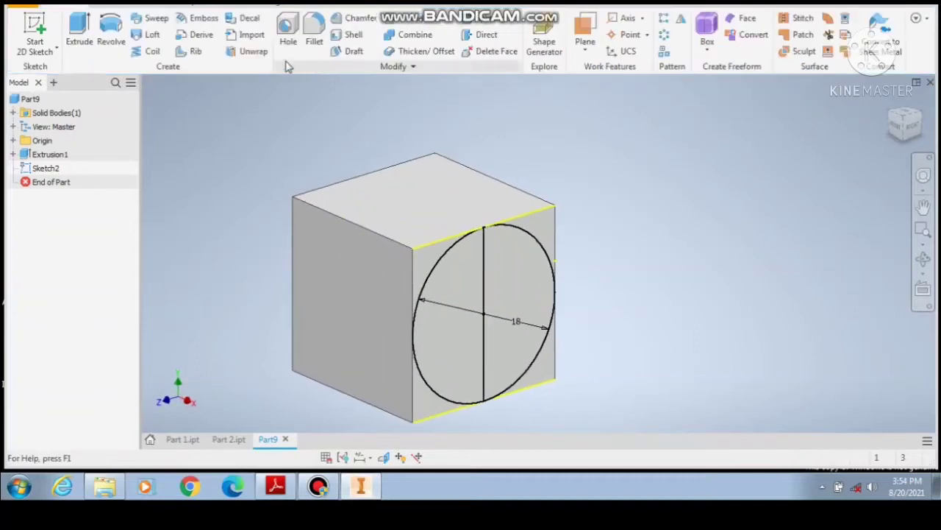
Extrude the 18 mm circle on the cube's face outward by 43 mm.
click(89, 26)
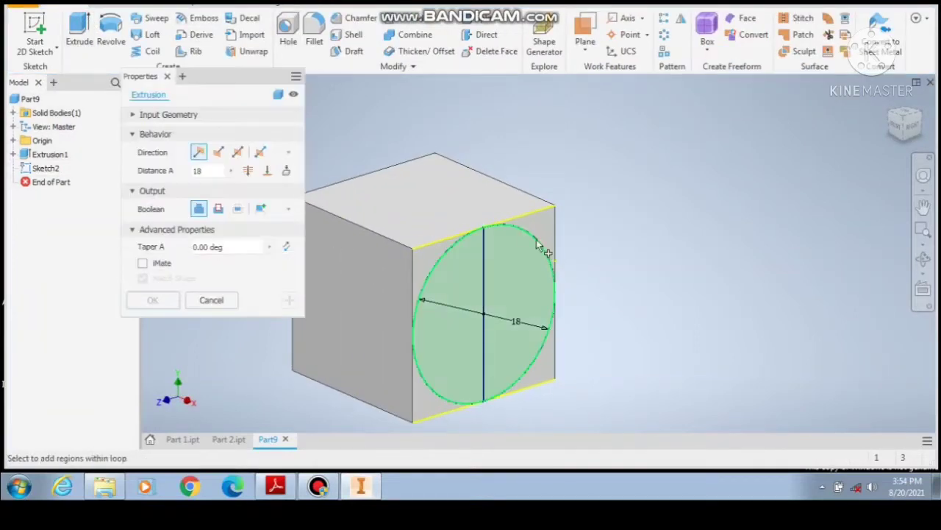
click(528, 236)
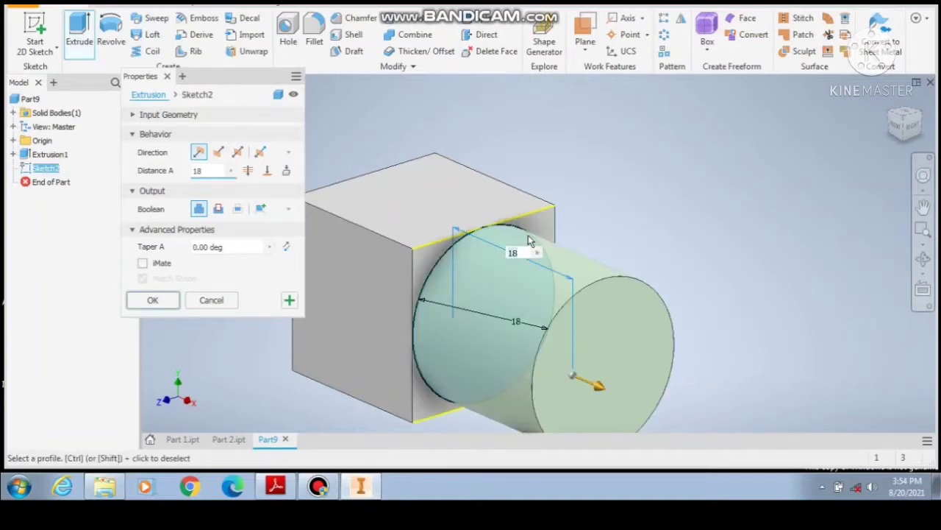
text(4)
text(0)
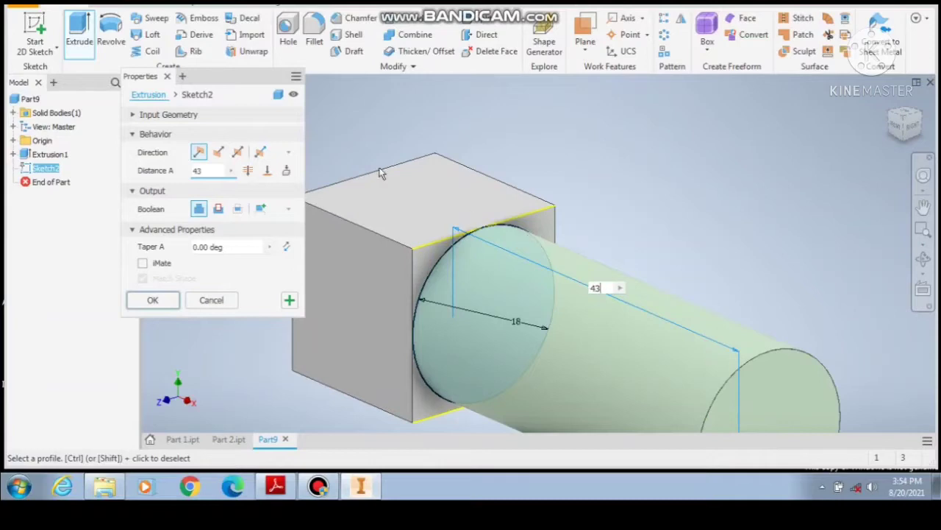
key(Return)
Start a sketch on the cylinder's free end face, draw a 16 mm diameter circle at its centre and finish the sketch.
scroll(380, 170, down, 3)
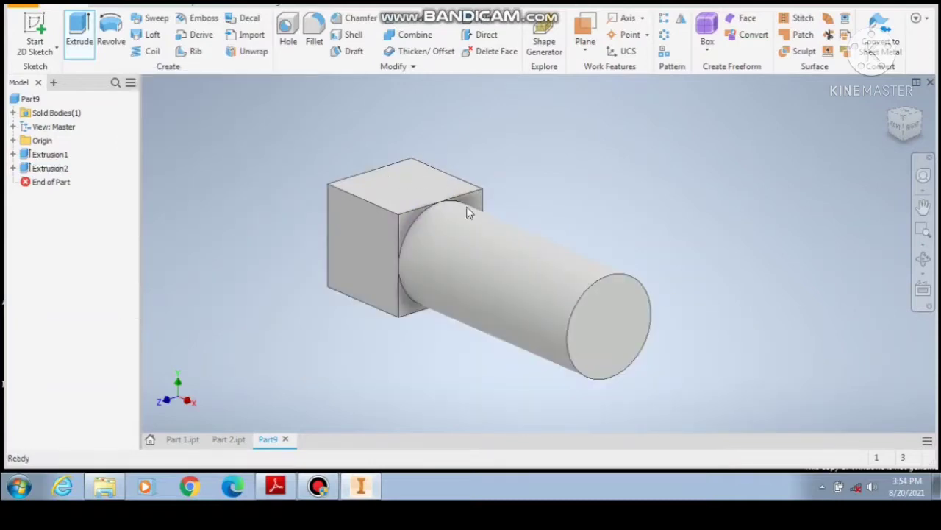
right_click(613, 327)
click(604, 363)
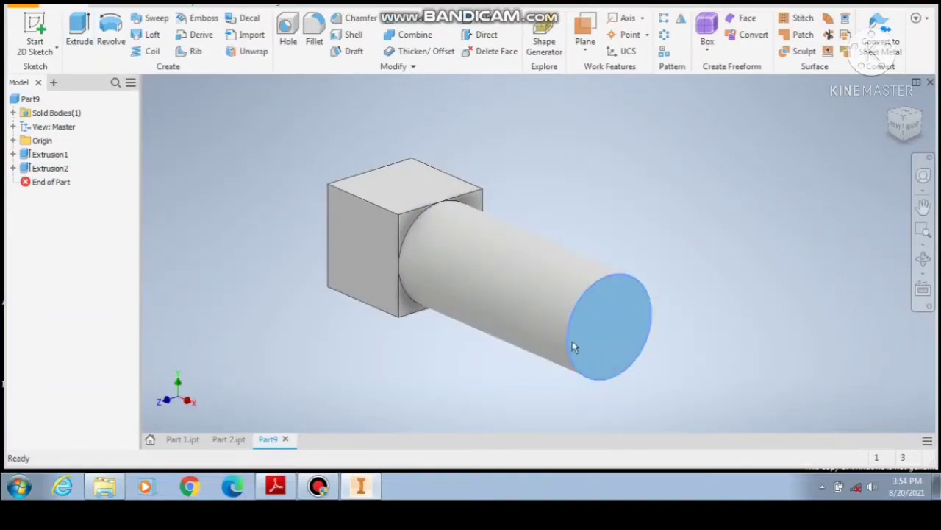
click(111, 28)
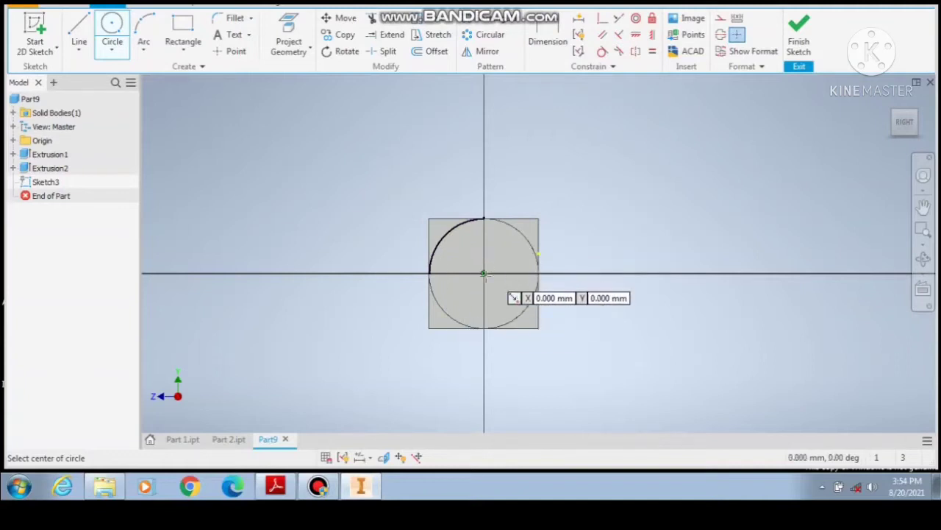
click(484, 275)
text(1)
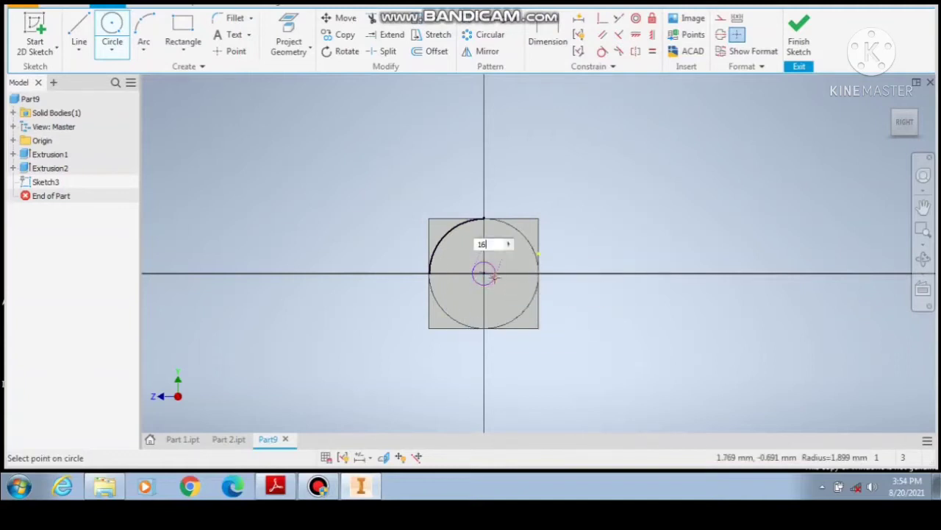
text(6)
key(Return)
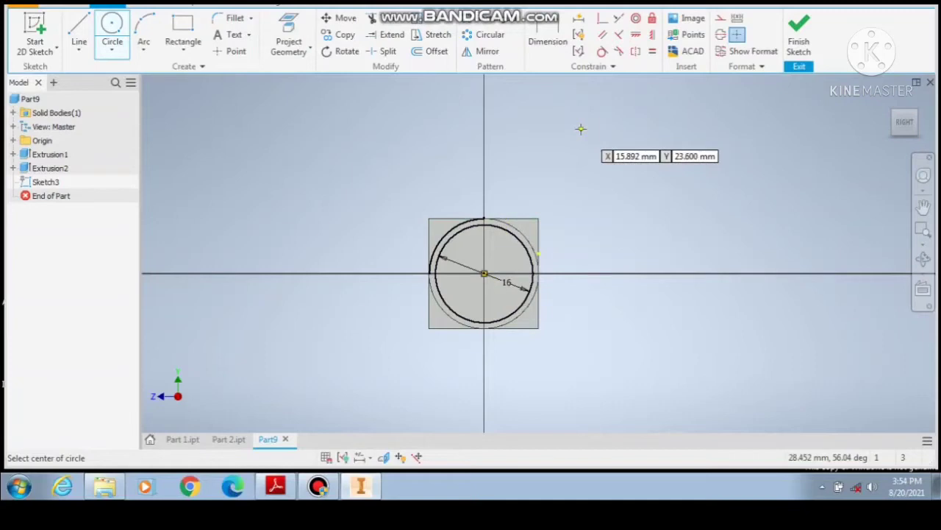
click(799, 35)
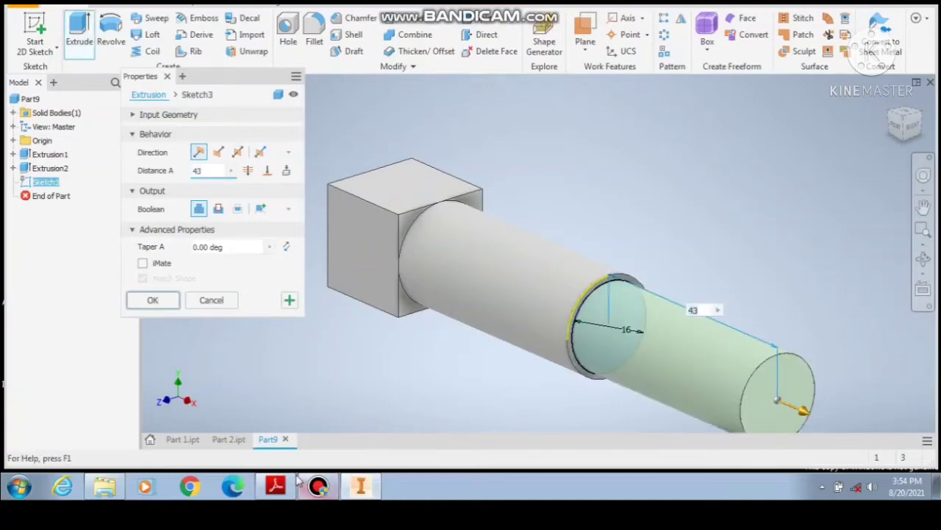
Consult the safety handle drawing in the PDF and extrude the 16 mm circle outward by 2 mm.
click(276, 485)
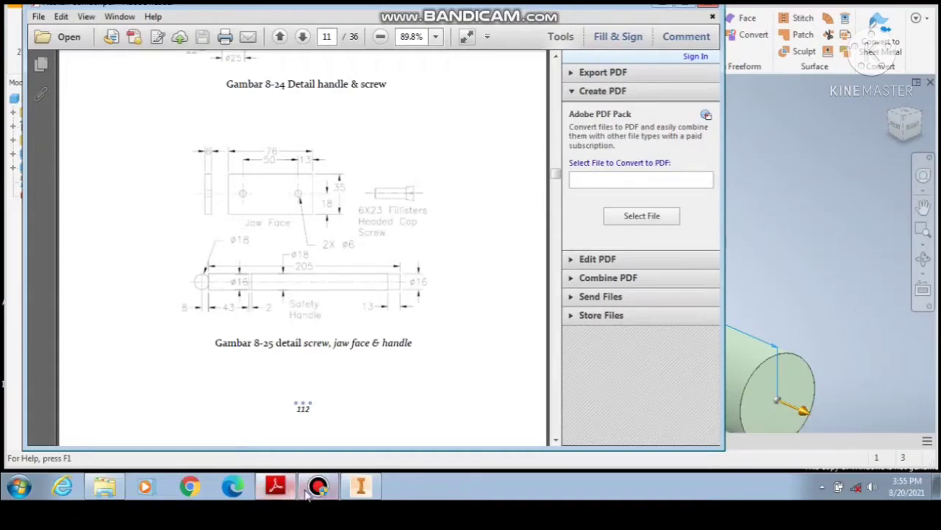
click(364, 489)
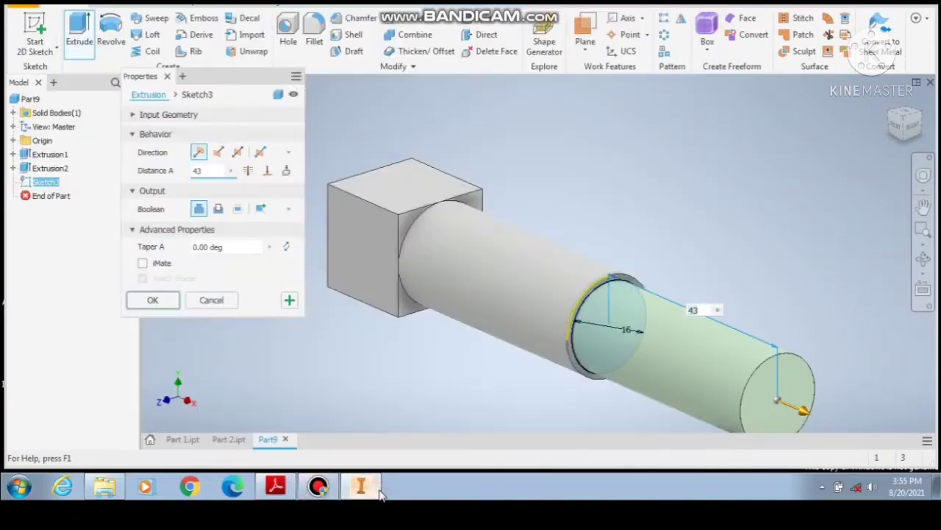
click(275, 486)
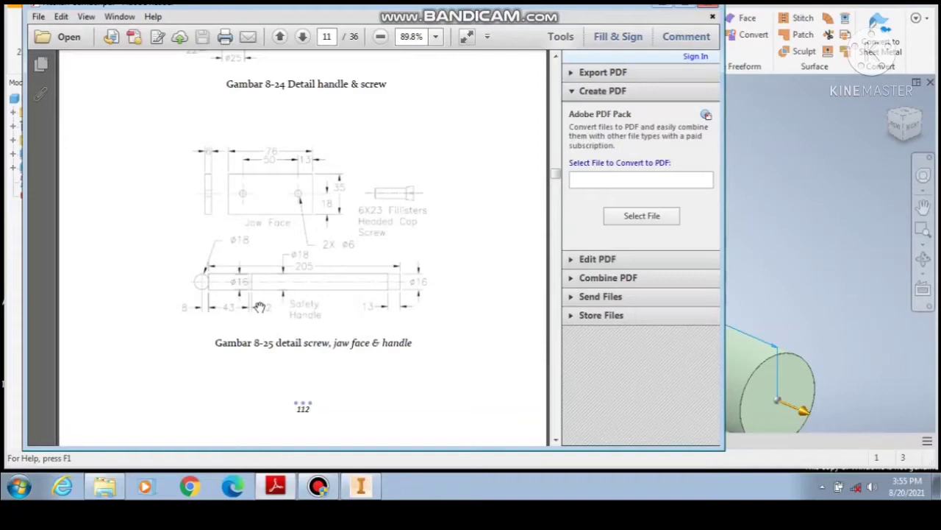
click(362, 486)
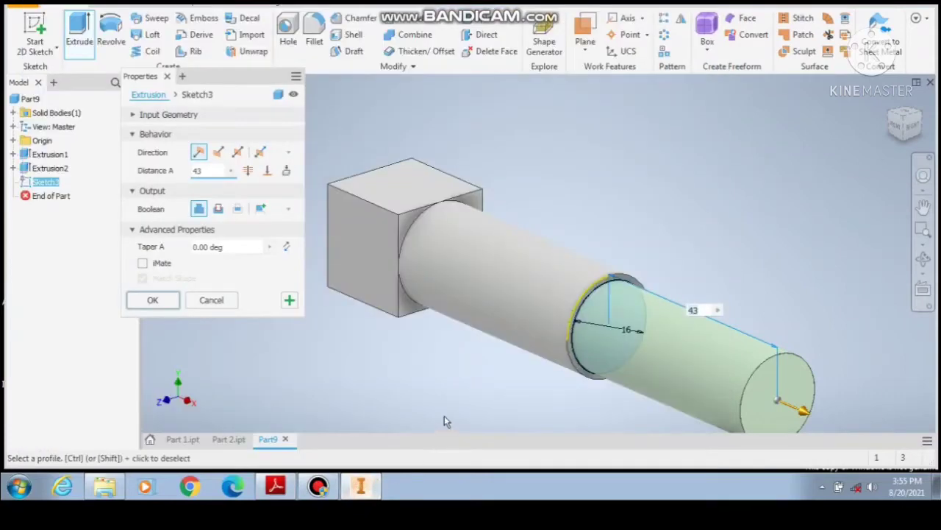
text(2)
key(Return)
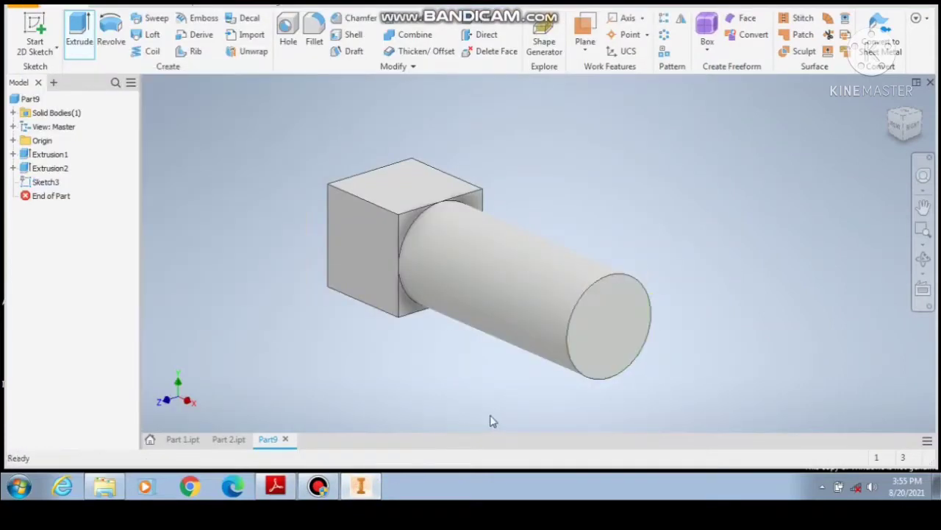
Start a sketch on the end face of the 16 mm diameter disc.
right_click(601, 336)
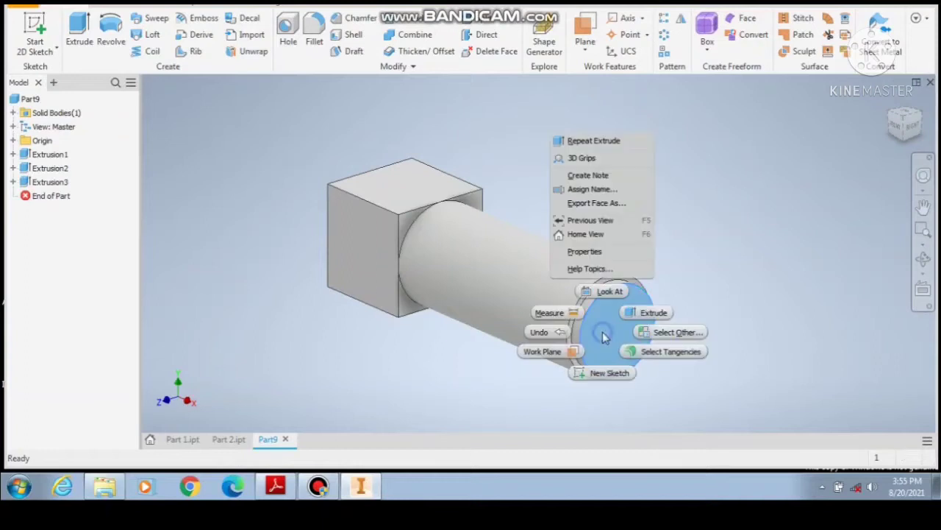
click(596, 372)
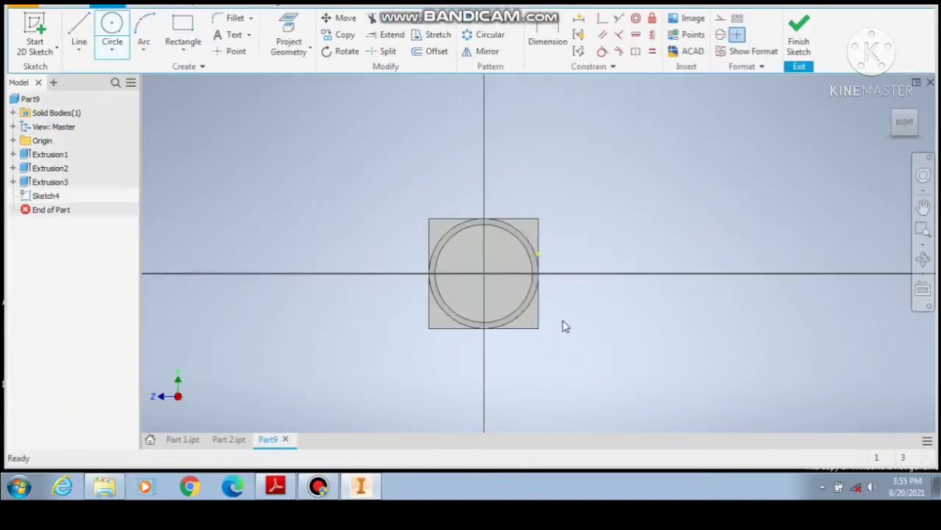
click(116, 22)
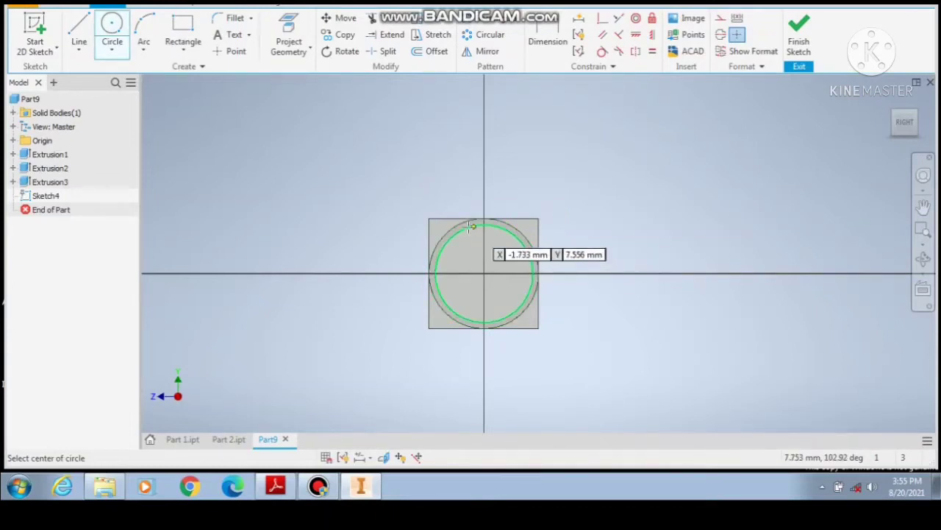
click(484, 274)
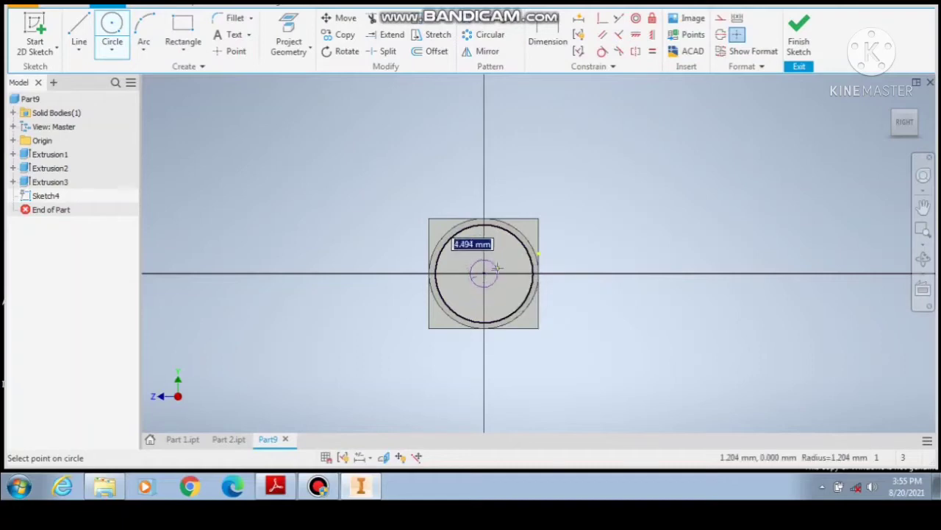
click(512, 233)
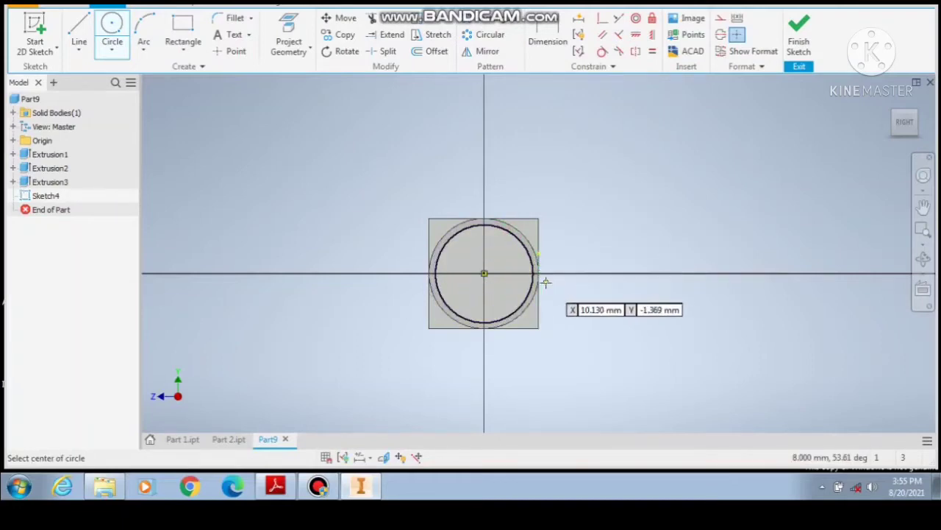
key(Escape)
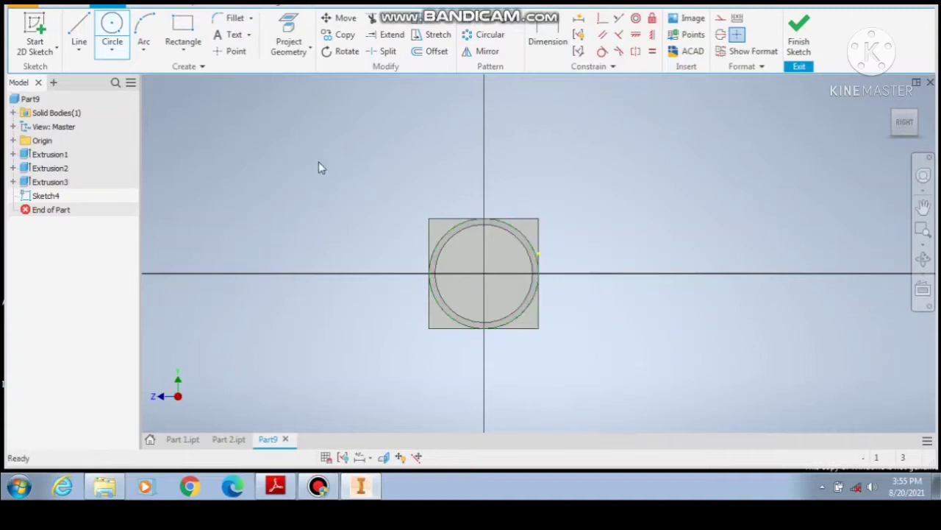
Draw an 18 mm diameter circle concentric with the 16 mm disc and finish the sketch.
click(110, 28)
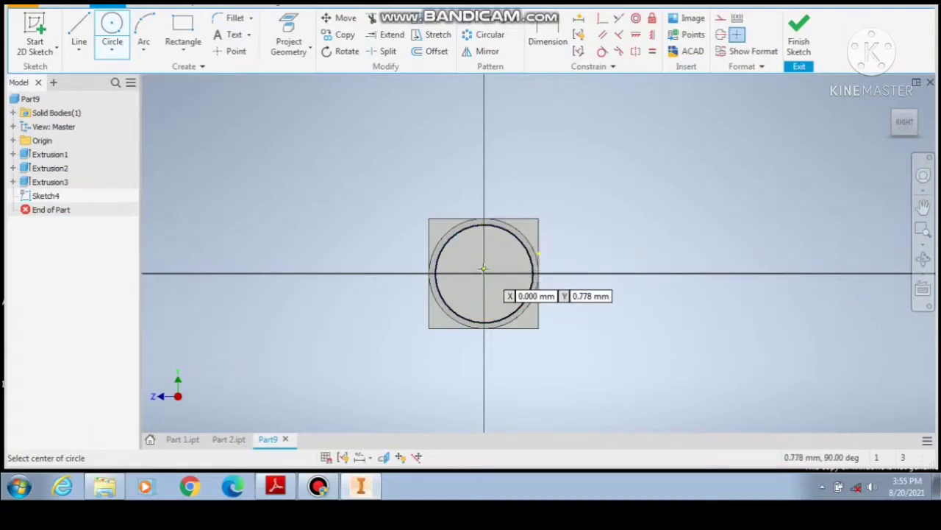
click(484, 271)
text(18)
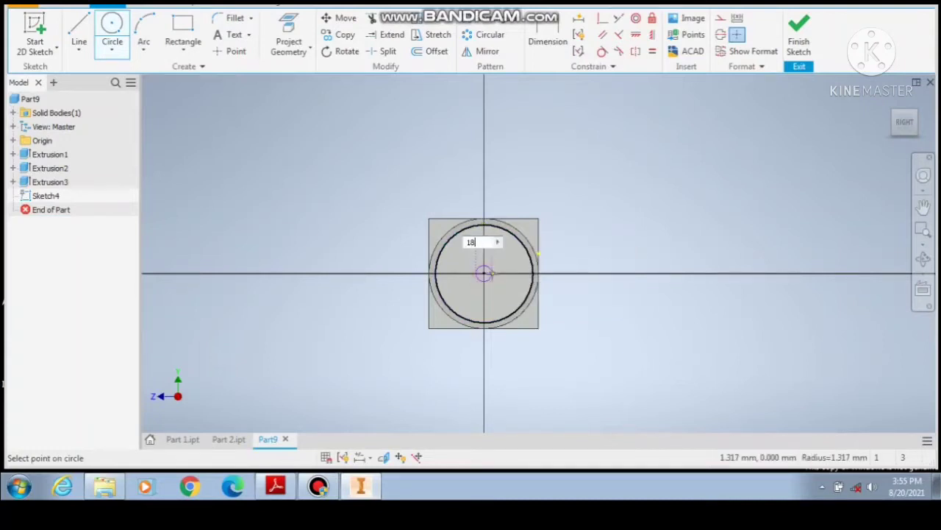
key(Return)
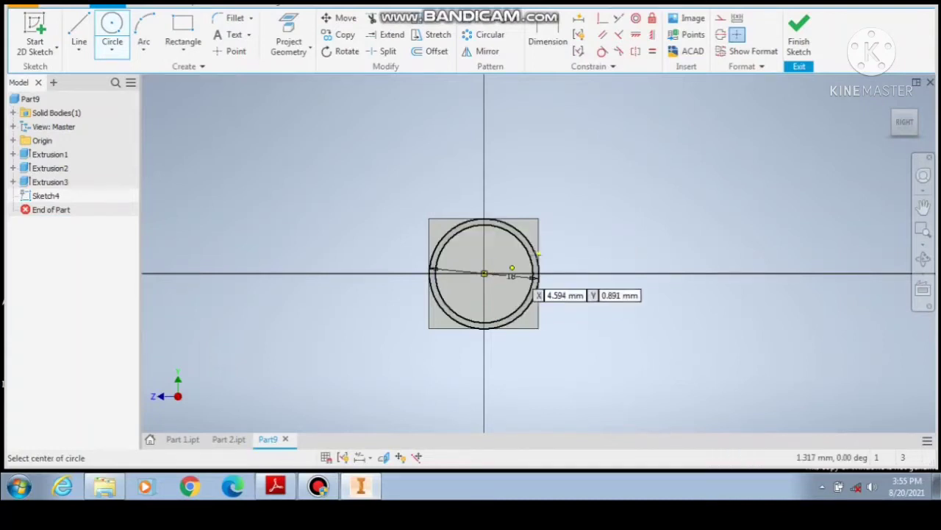
click(792, 42)
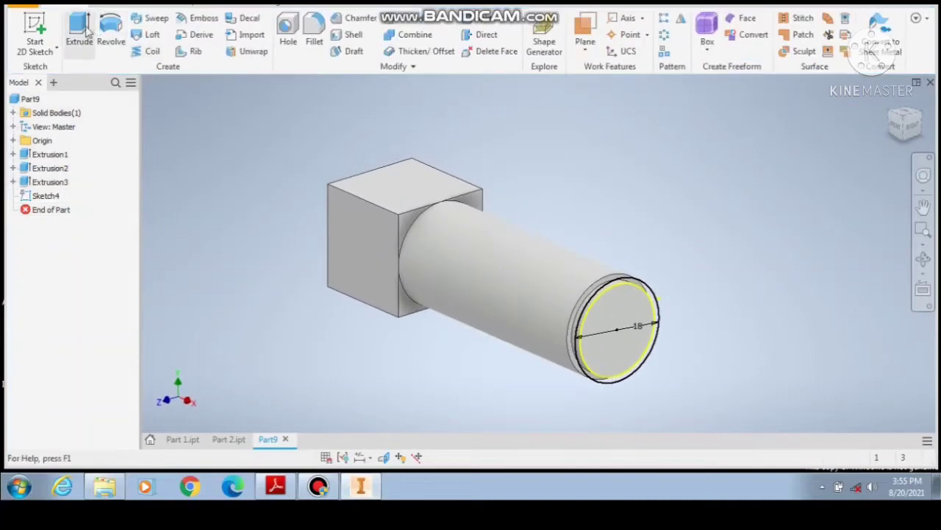
Check the handle lengths in the PDF drawing and extrude the new 18 mm circle outward by 147 mm.
click(81, 27)
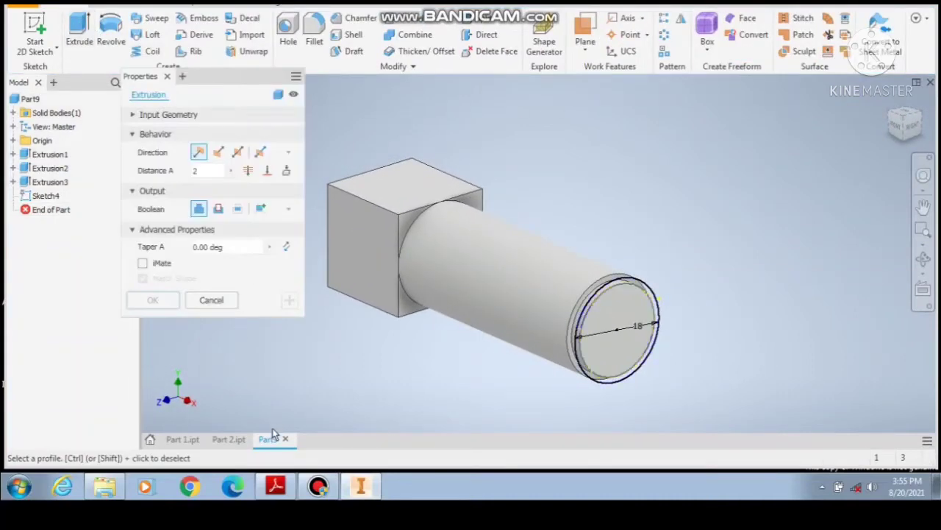
click(275, 486)
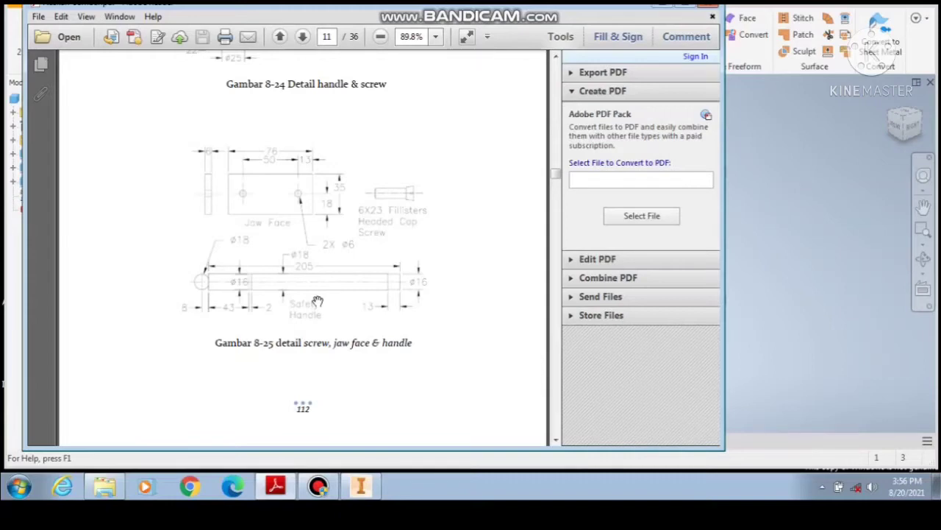
click(353, 496)
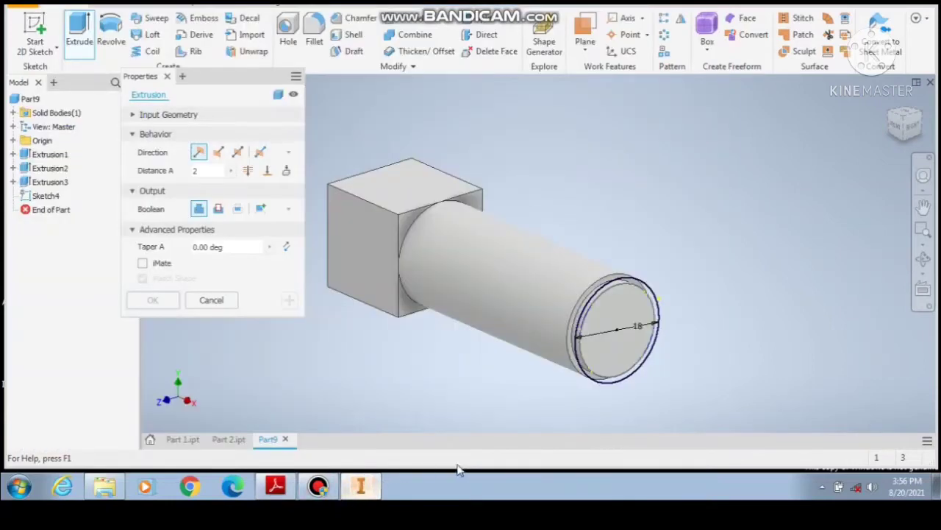
click(657, 302)
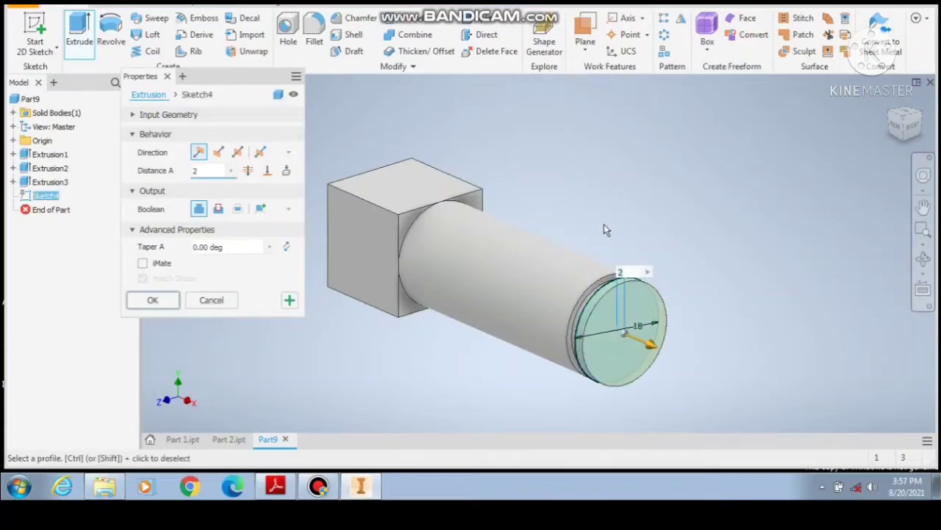
text(147)
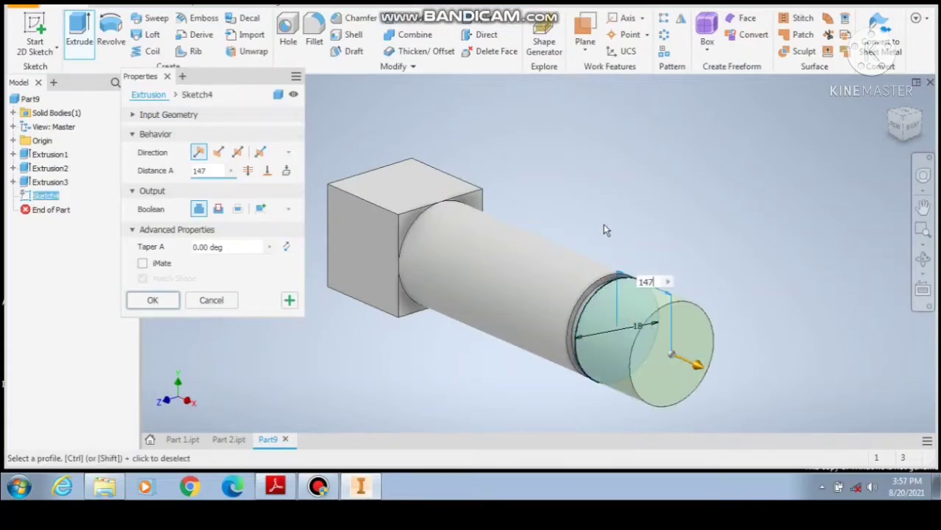
key(Return)
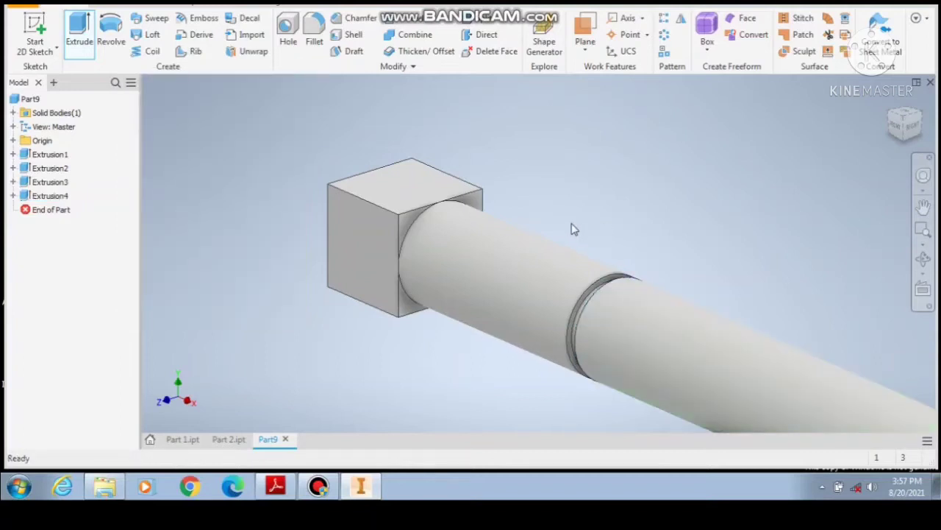
Start a sketch on the free end face of the 147 mm long cylinder.
scroll(491, 194, down, 5)
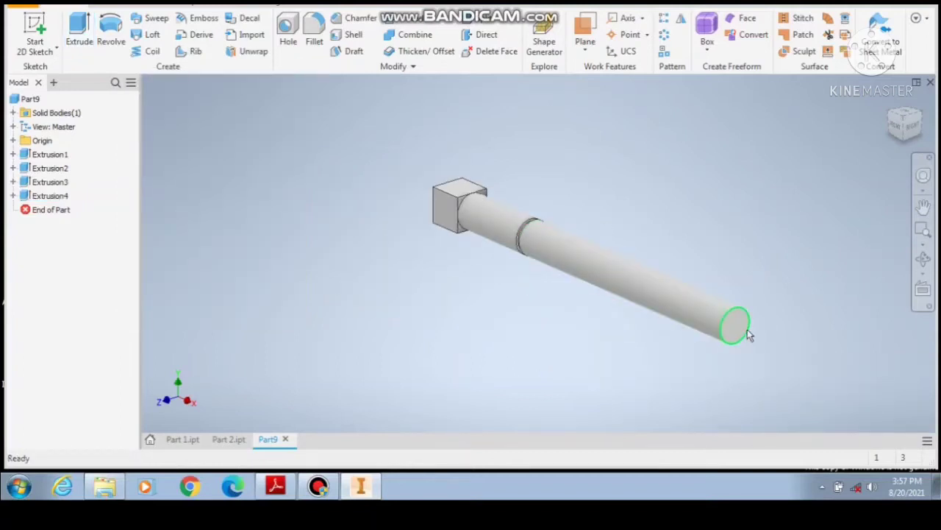
scroll(747, 334, up, 5)
right_click(741, 292)
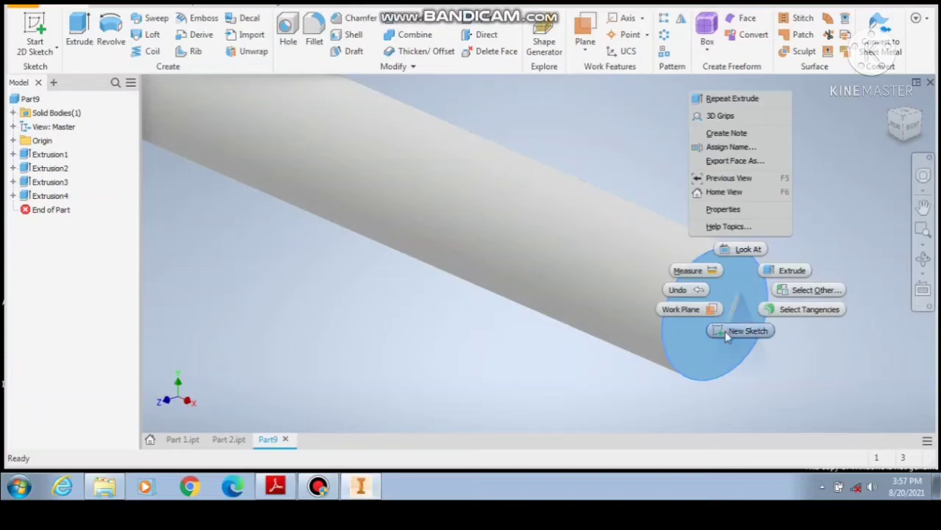
click(746, 331)
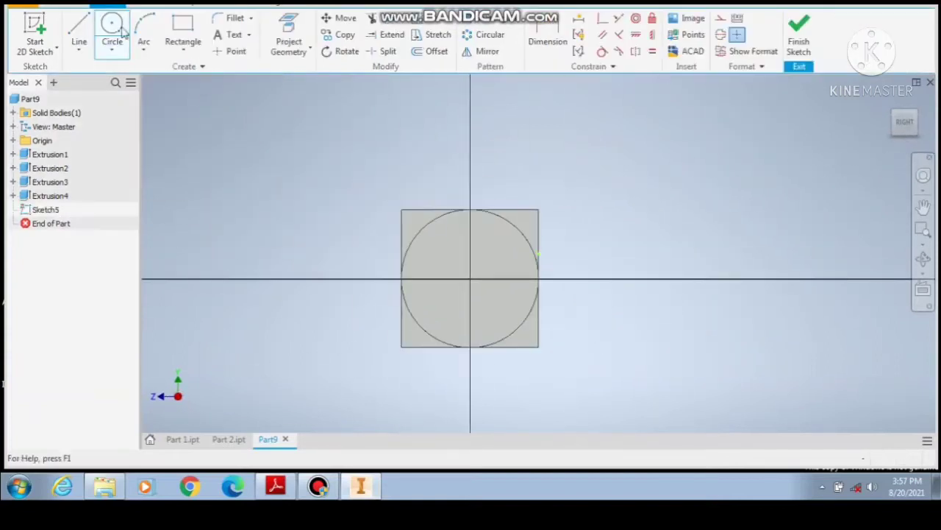
Draw a 16 mm diameter circle centred on the end face, checking the diameter in the PDF drawing, and finish the sketch.
click(113, 26)
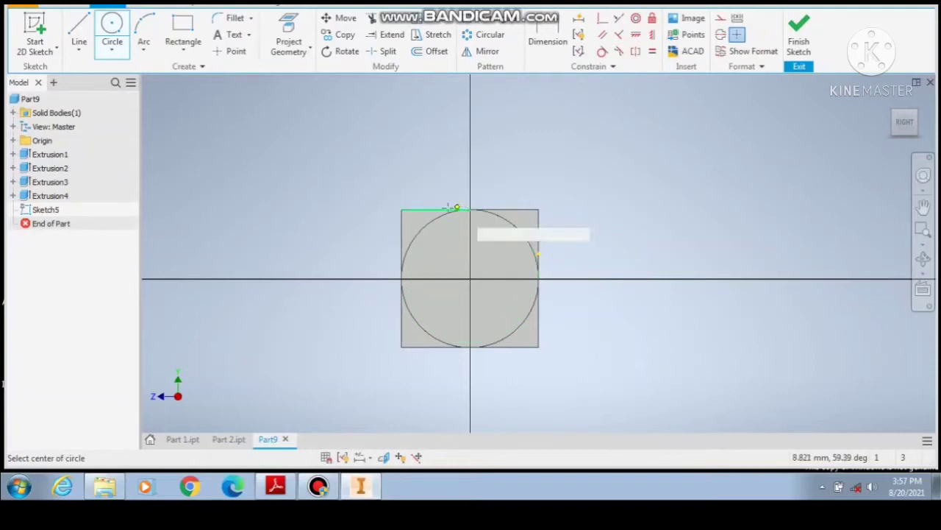
click(470, 278)
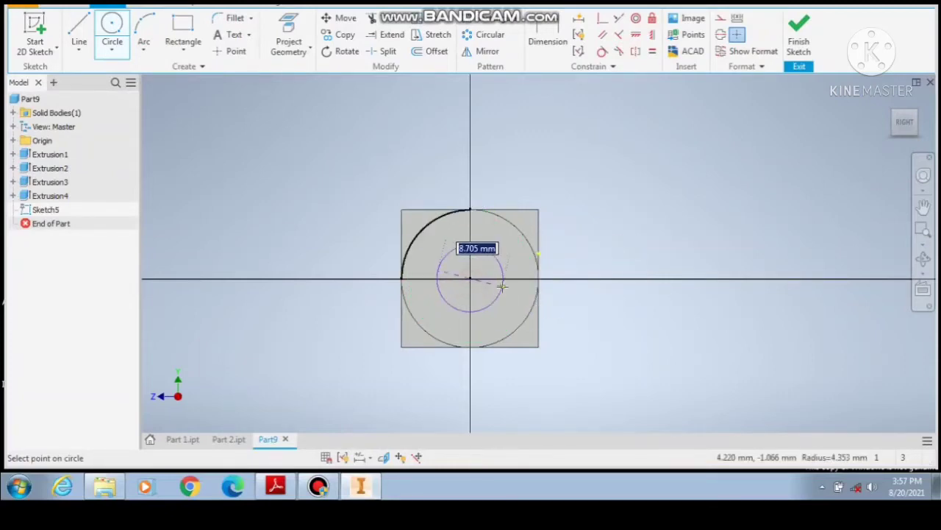
text(16)
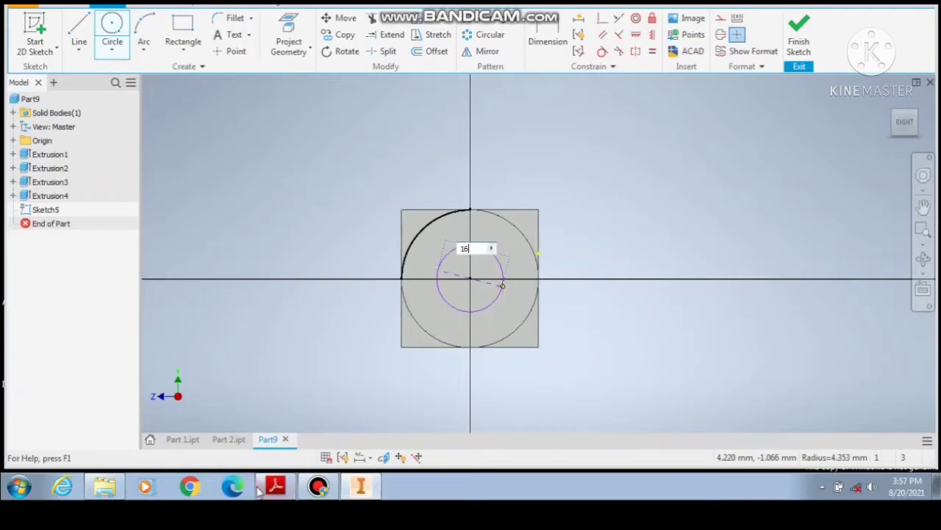
click(275, 485)
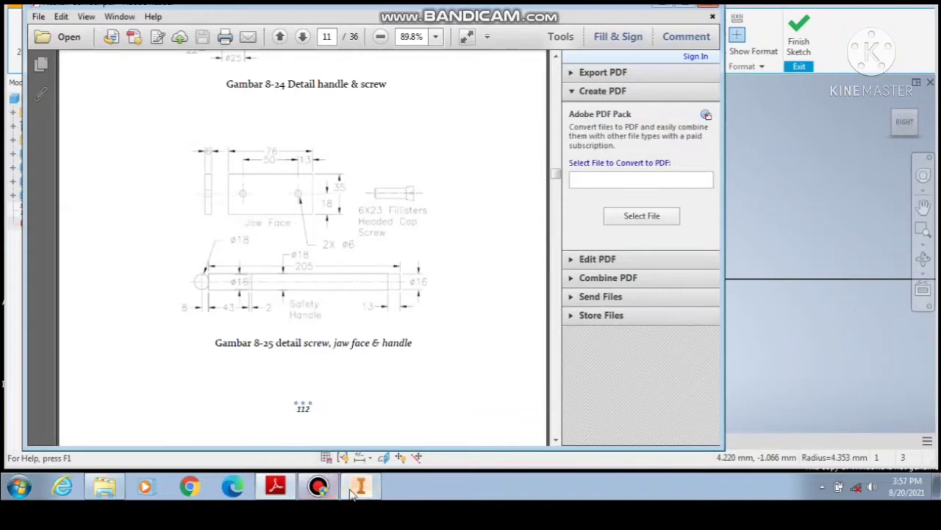
click(317, 486)
key(Return)
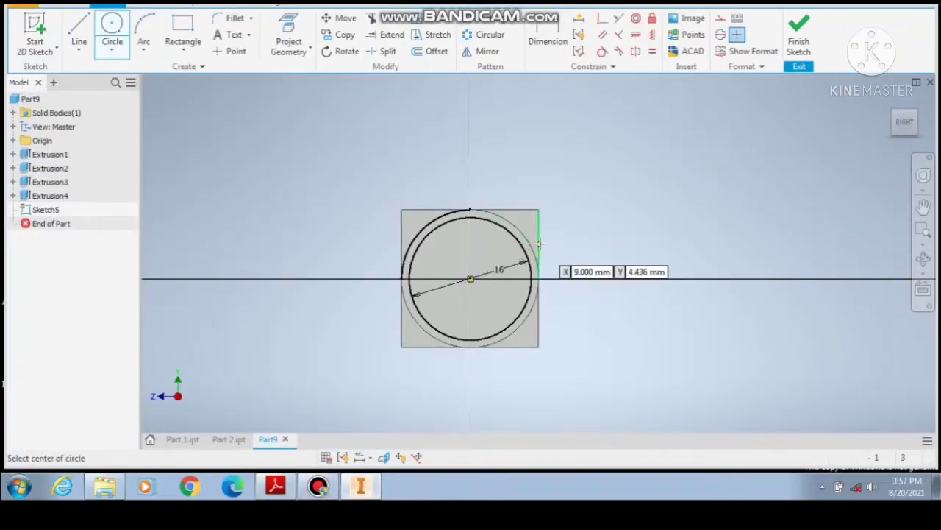
click(799, 37)
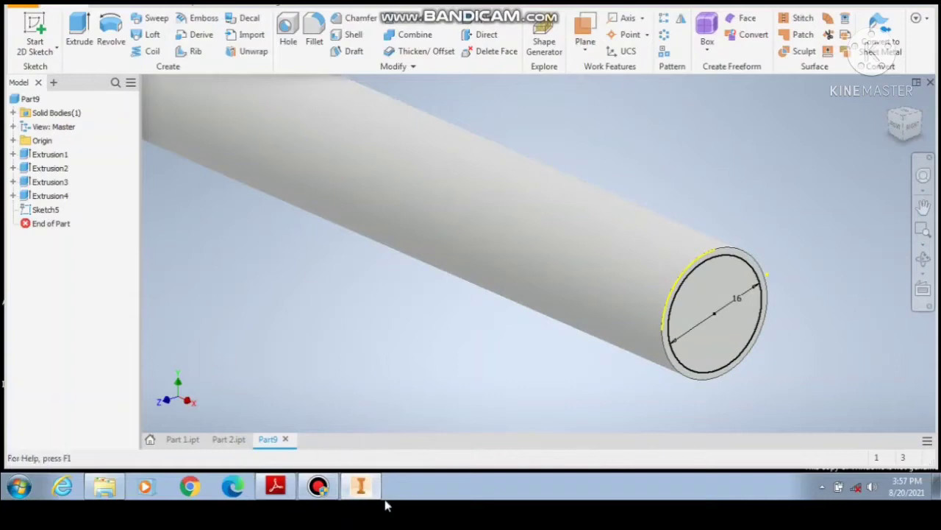
Consult the end length in the PDF's safety handle drawing and extrude the 16 mm circle outward by 13 mm.
click(278, 487)
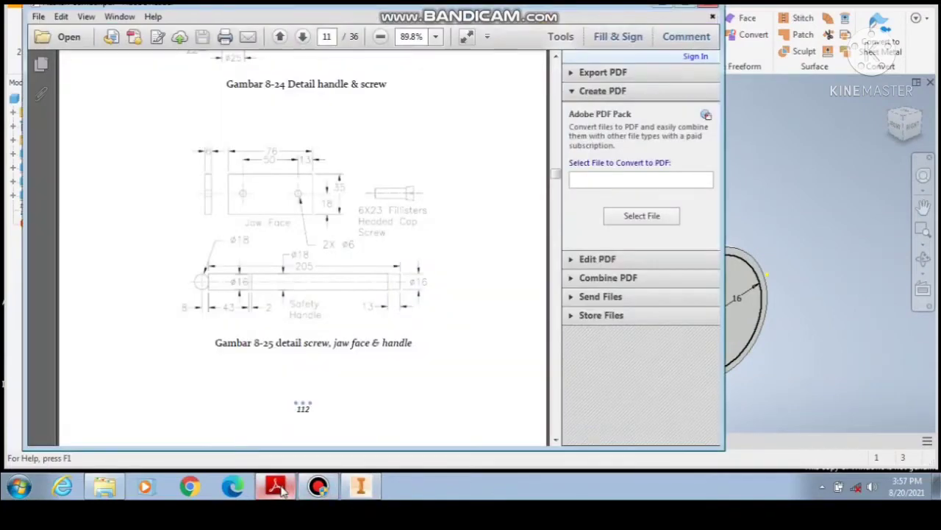
click(362, 489)
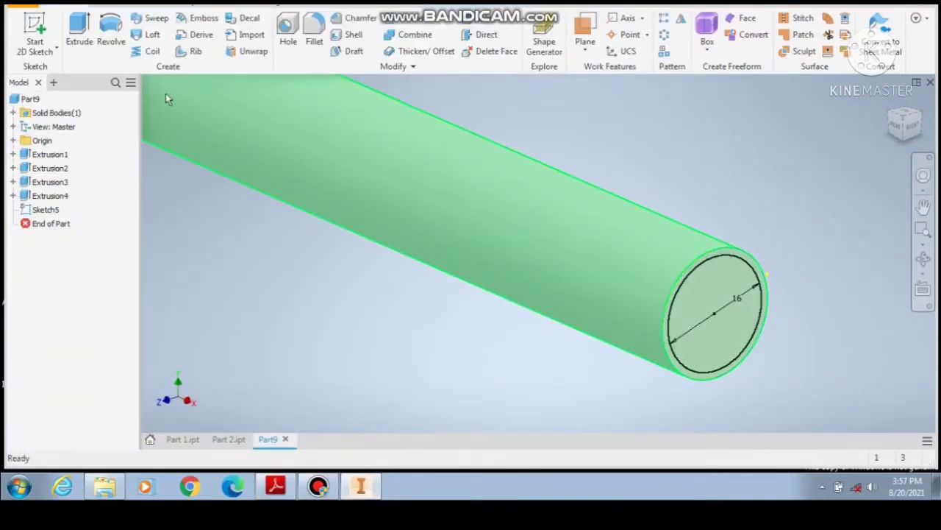
click(78, 34)
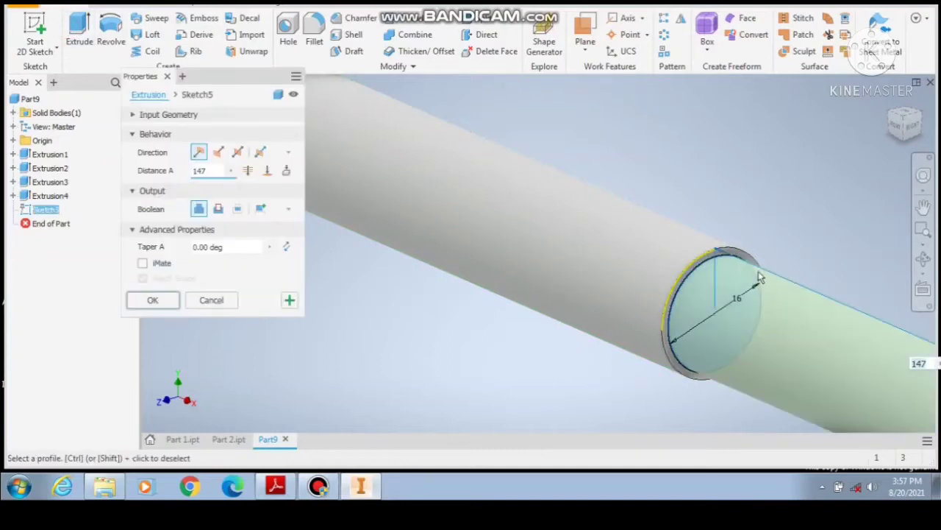
text(1)
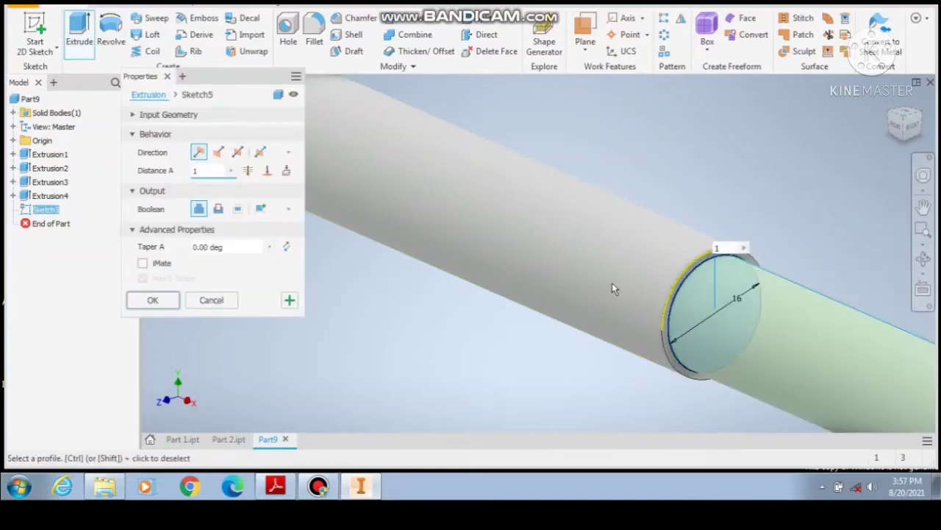
text(3)
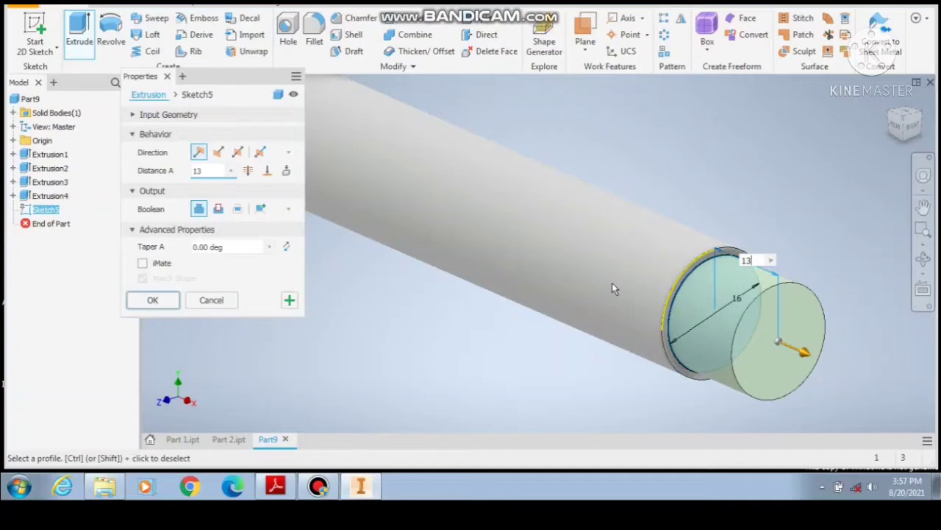
key(Return)
Start a sketch on the front side face of the square block at the head of the handle.
scroll(613, 287, down, 5)
scroll(613, 287, down, 5)
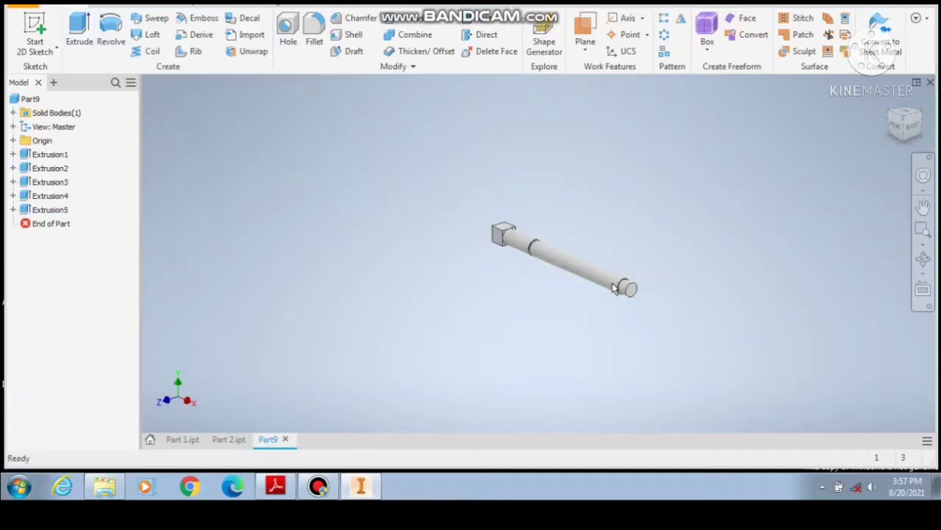
scroll(613, 287, up, 6)
scroll(613, 286, down, 6)
scroll(613, 287, up, 3)
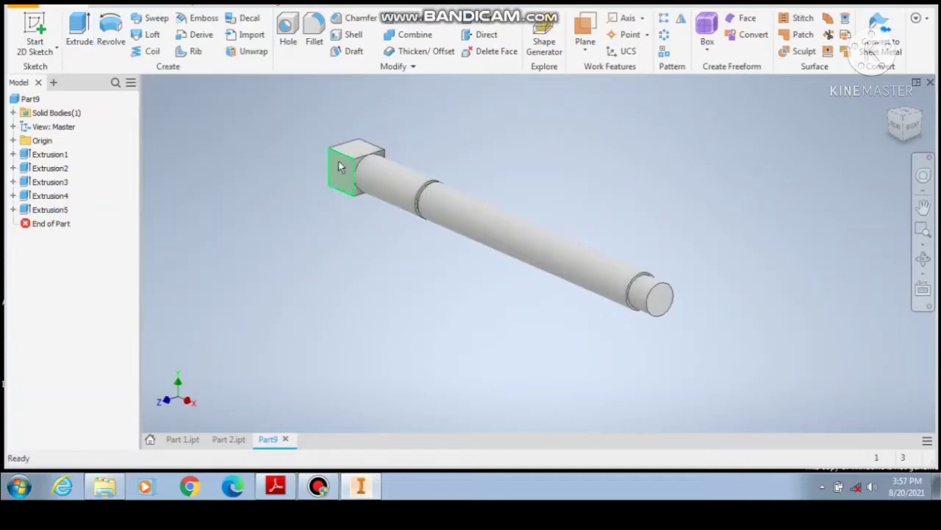
scroll(335, 168, up, 4)
scroll(347, 184, down, 3)
scroll(360, 186, up, 3)
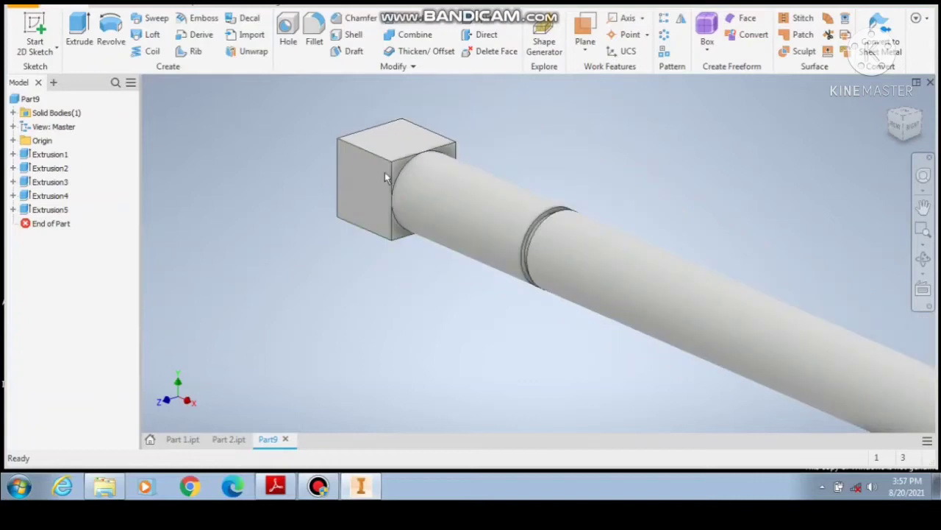
right_click(367, 183)
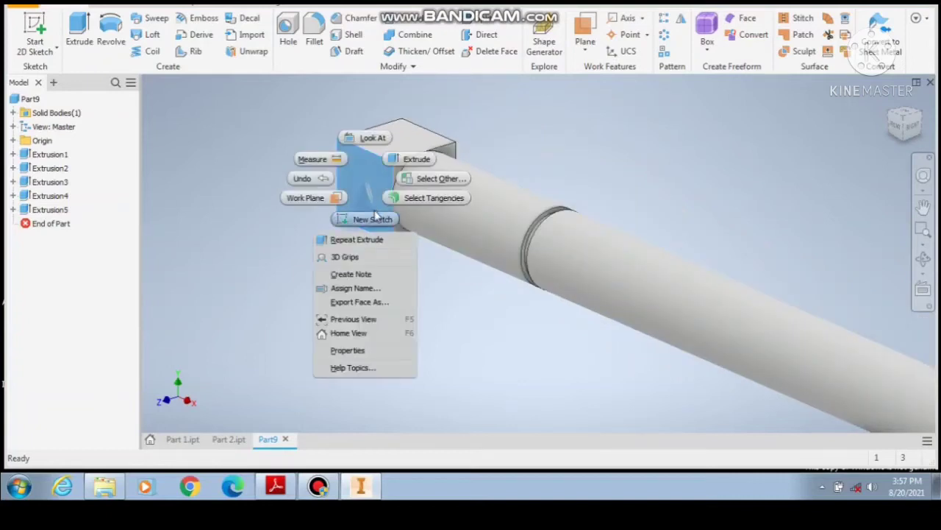
click(374, 219)
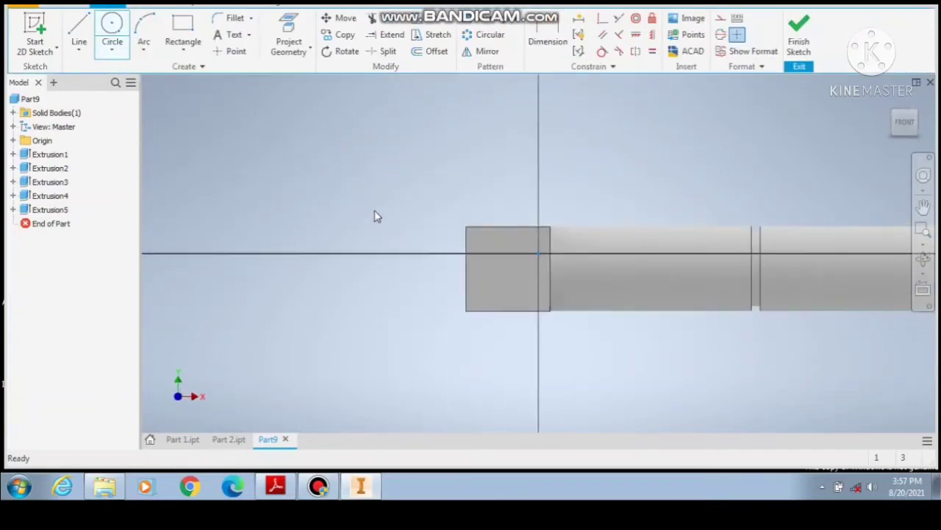
Draw a vertical helper line between the midpoints of the block face's upper and lower edges.
click(122, 33)
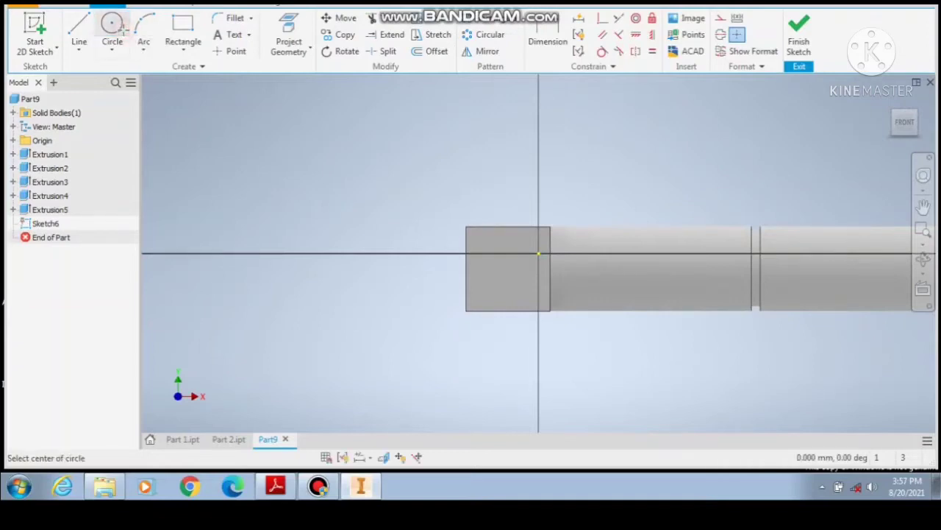
scroll(504, 234, up, 3)
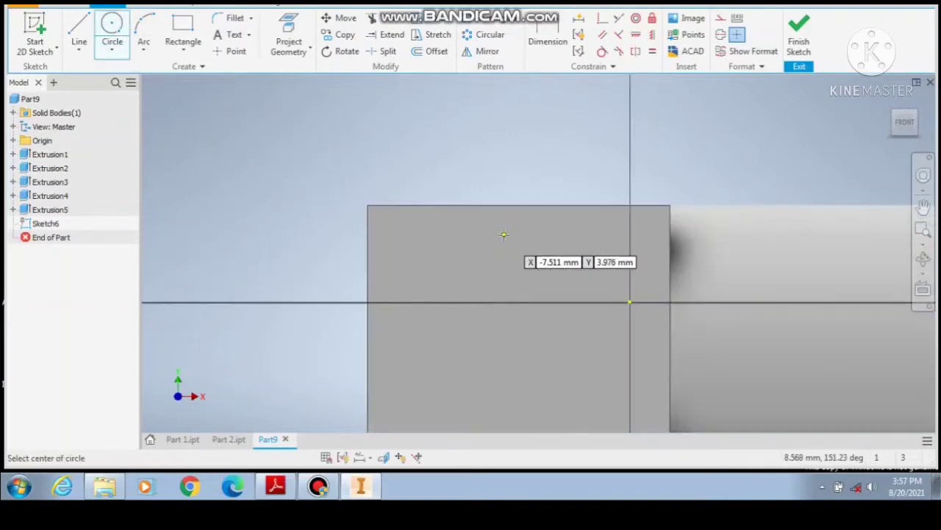
scroll(500, 233, down, 3)
scroll(489, 194, up, 3)
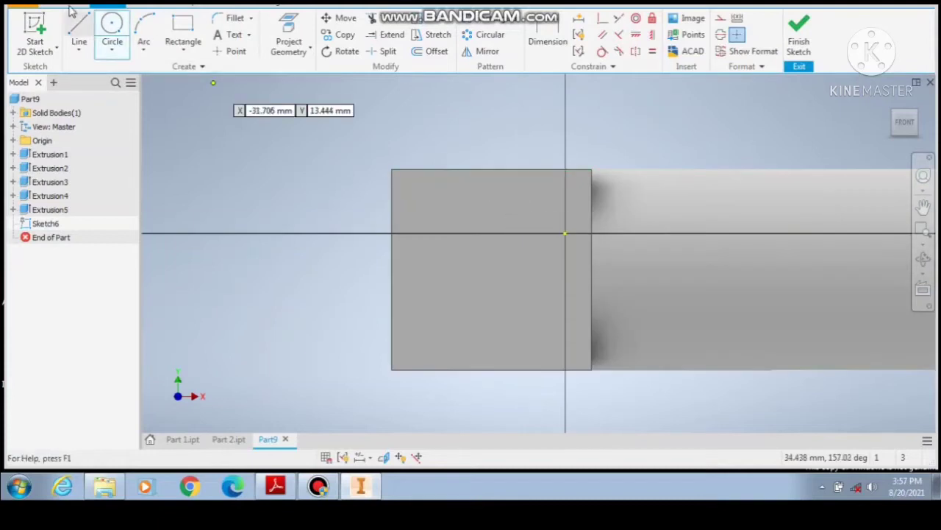
click(79, 33)
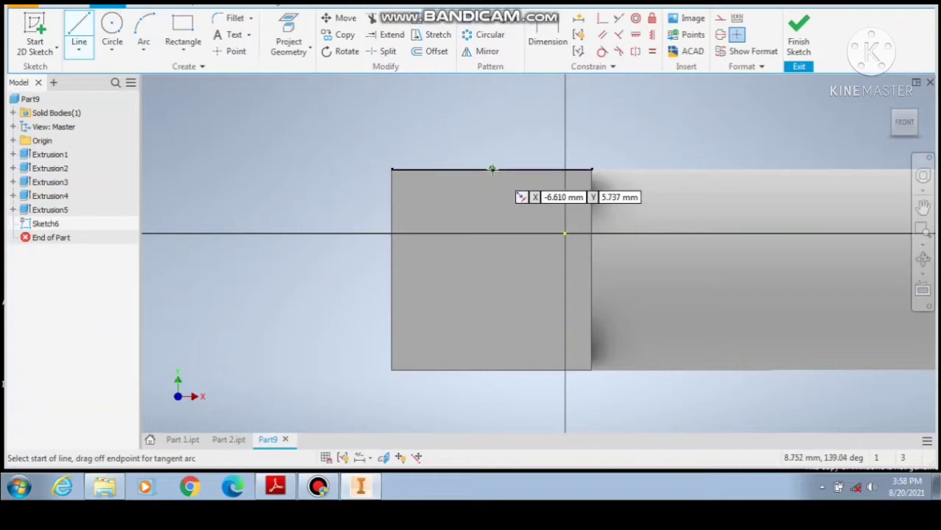
click(493, 169)
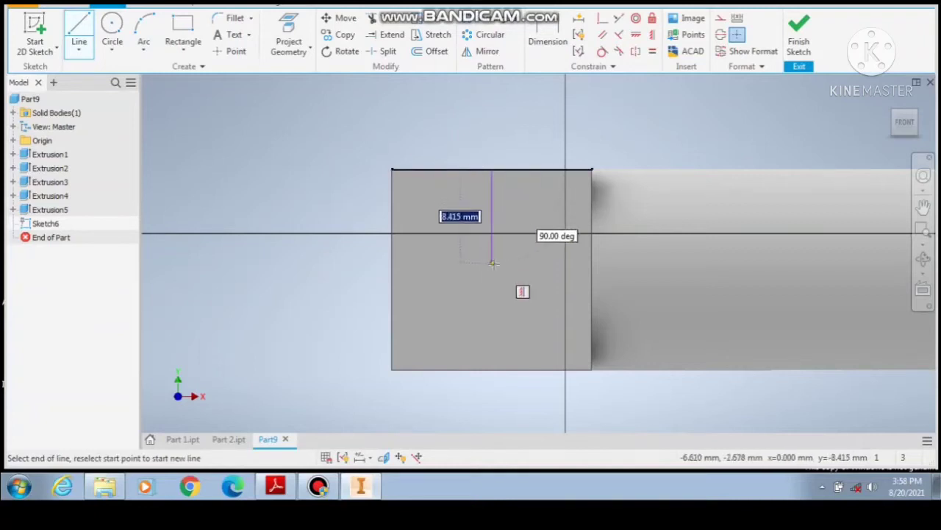
click(492, 370)
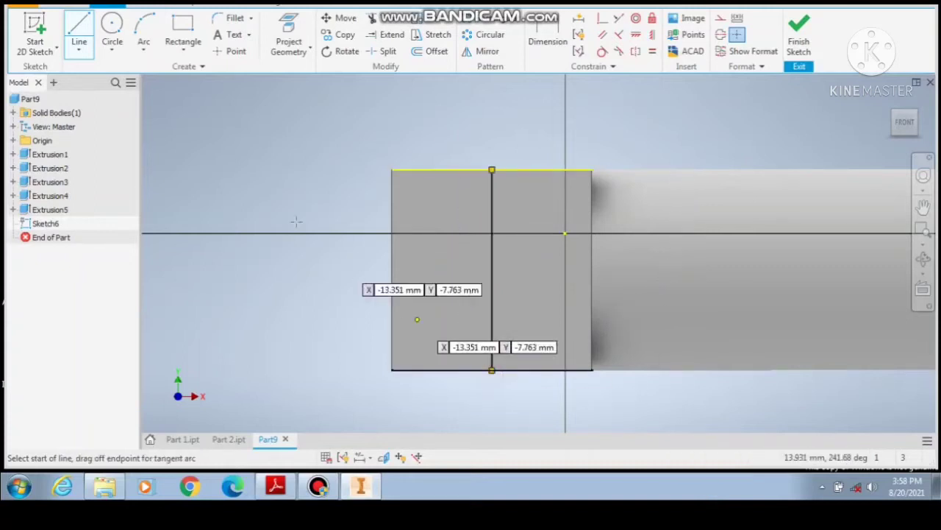
Draw an 18 mm diameter circle centred on the midpoint of the vertical helper line.
click(111, 29)
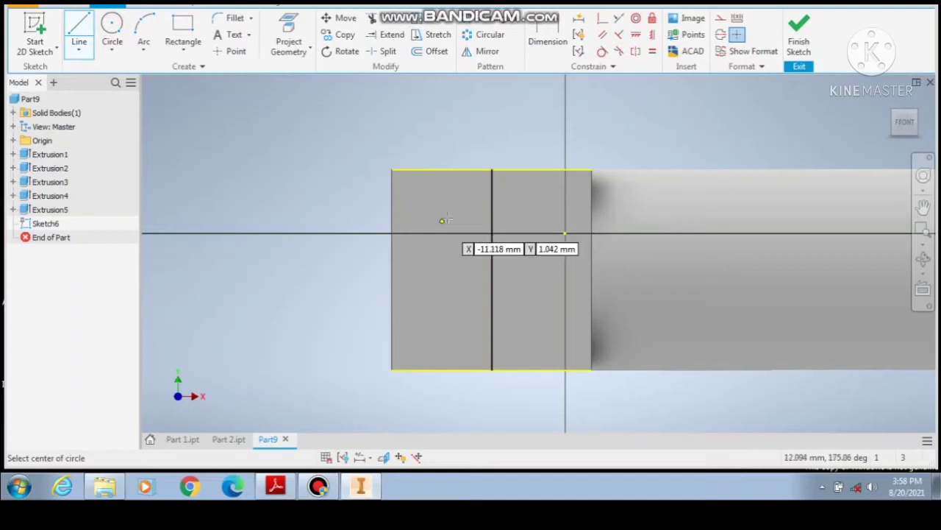
click(492, 269)
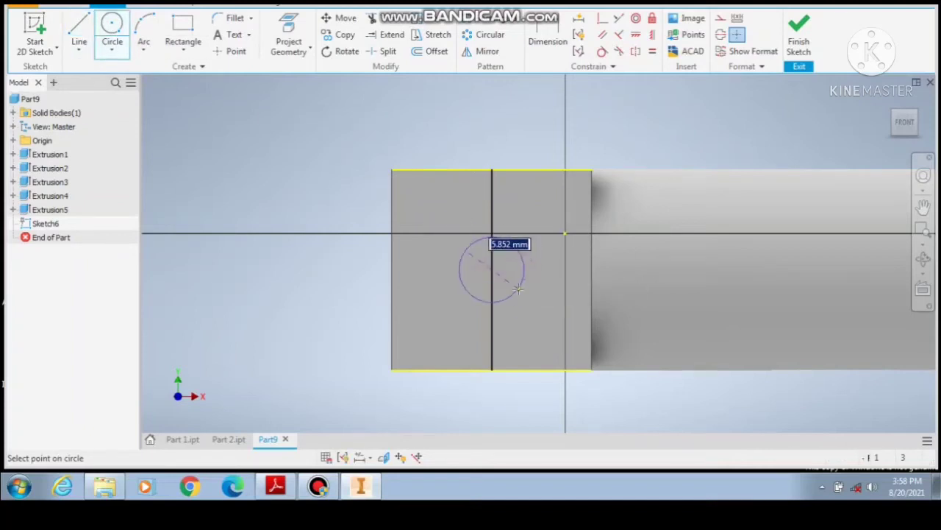
text(1)
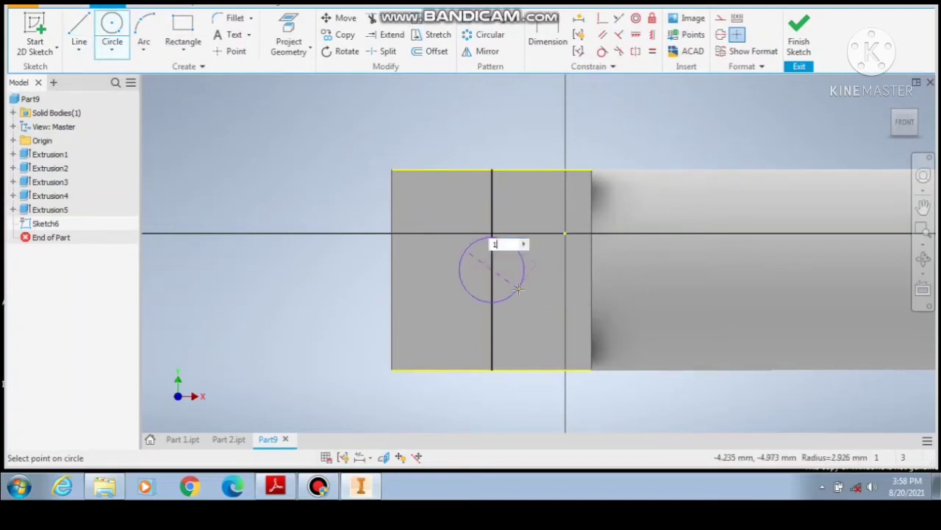
text(8)
key(Return)
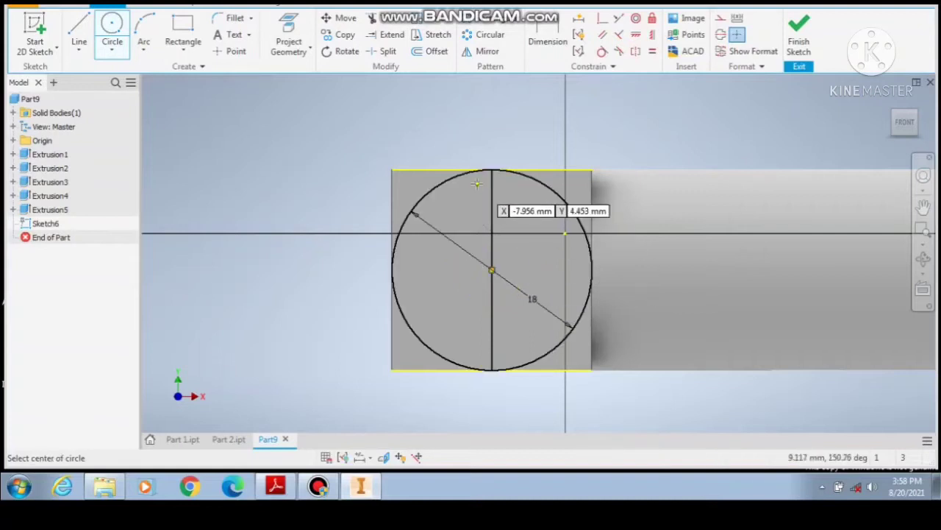
Delete the vertical helper line inside the 18 mm circle and finish the sketch.
key(Escape)
click(494, 207)
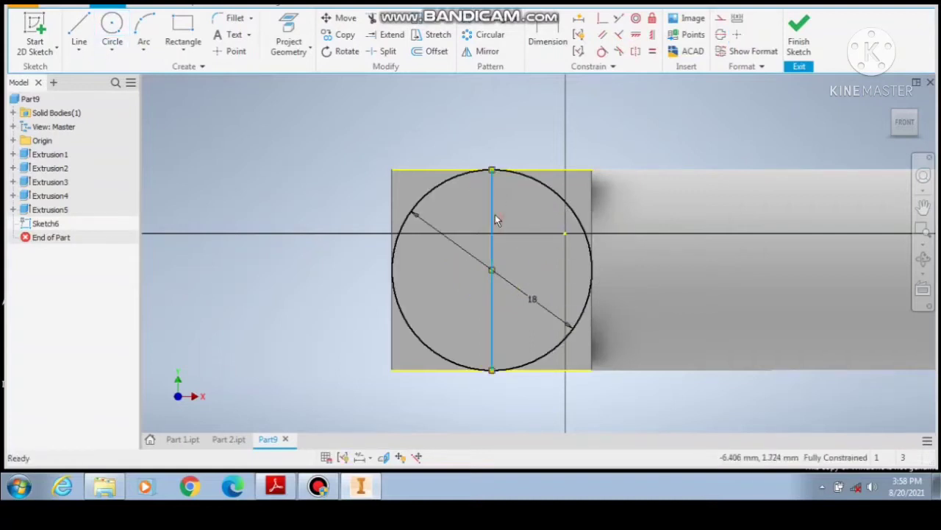
key(Delete)
click(800, 37)
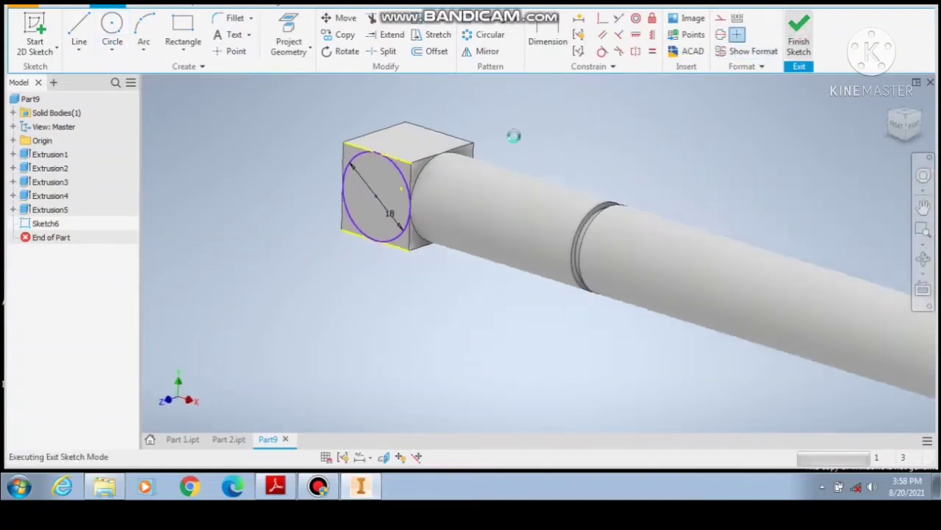
Extrude the 18 mm circle 18 mm back through the block head, joined to the handle, and accept the feature.
click(88, 45)
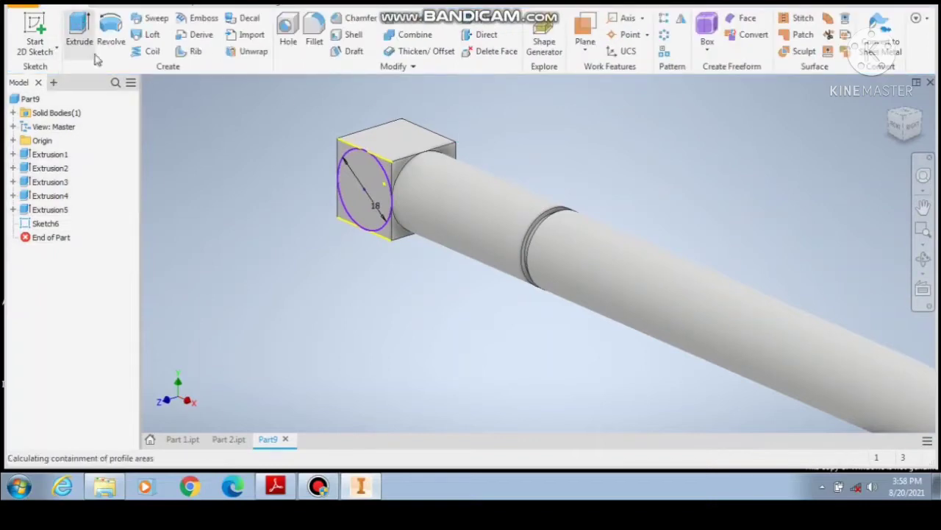
click(369, 169)
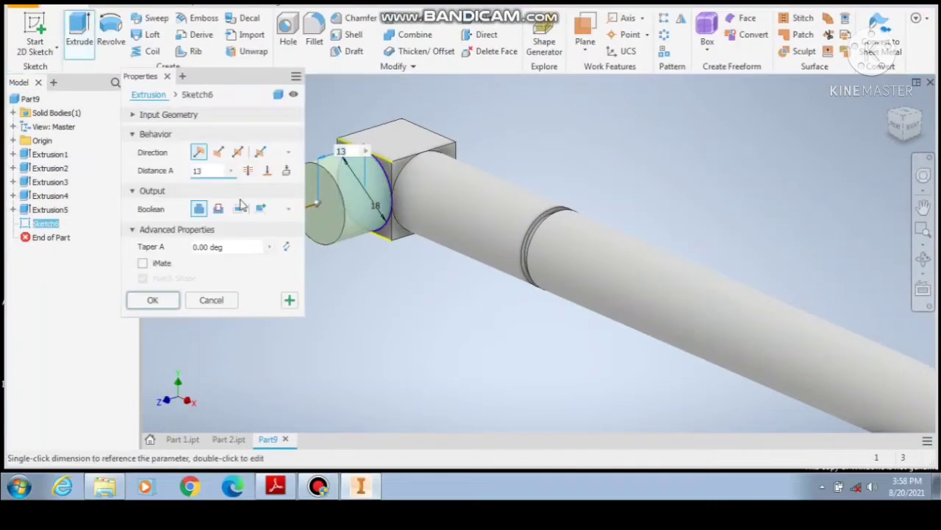
click(218, 151)
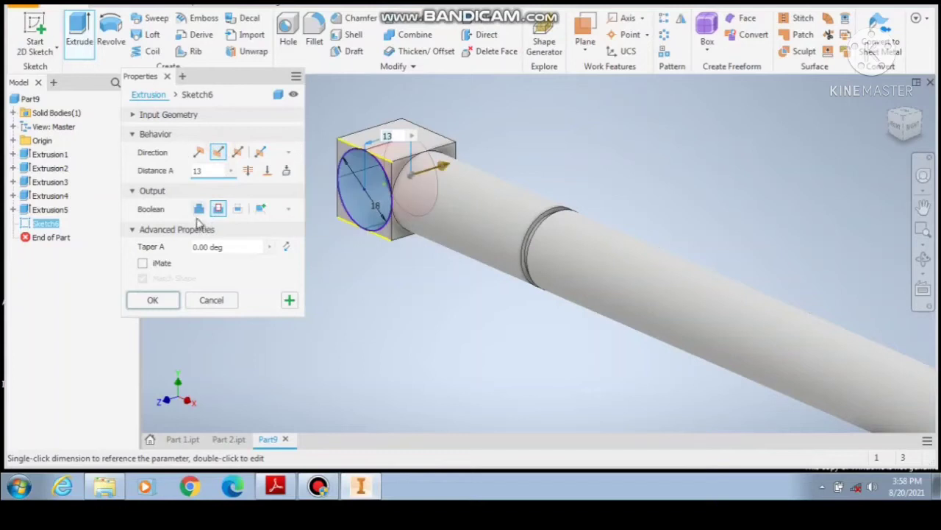
click(198, 209)
key(BackSpace)
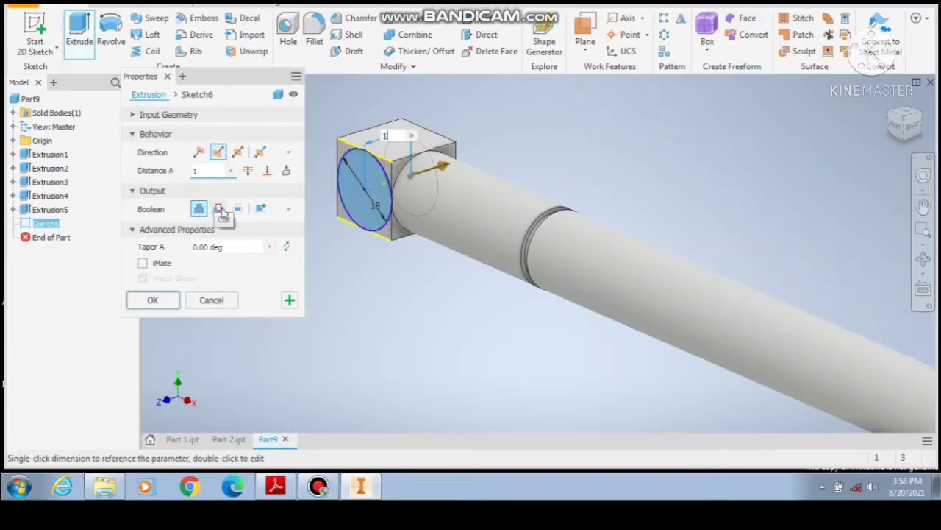
text(8)
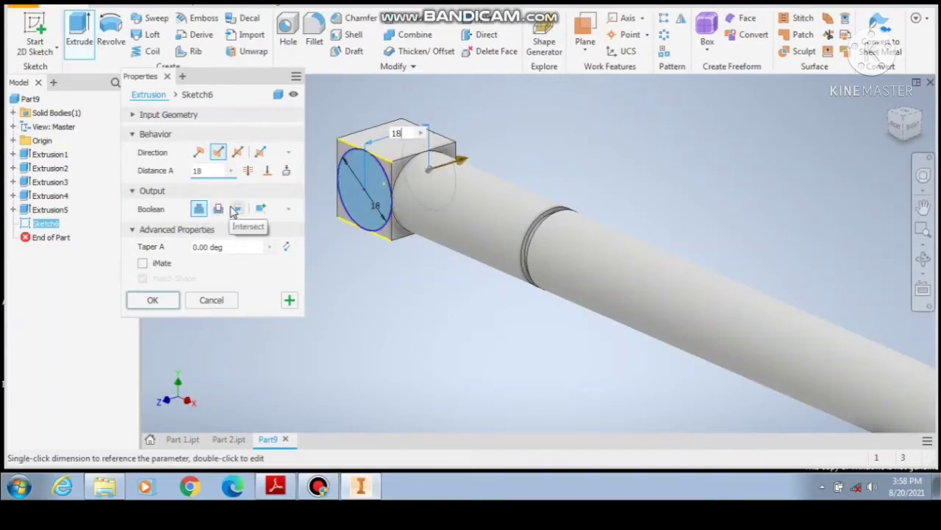
click(234, 209)
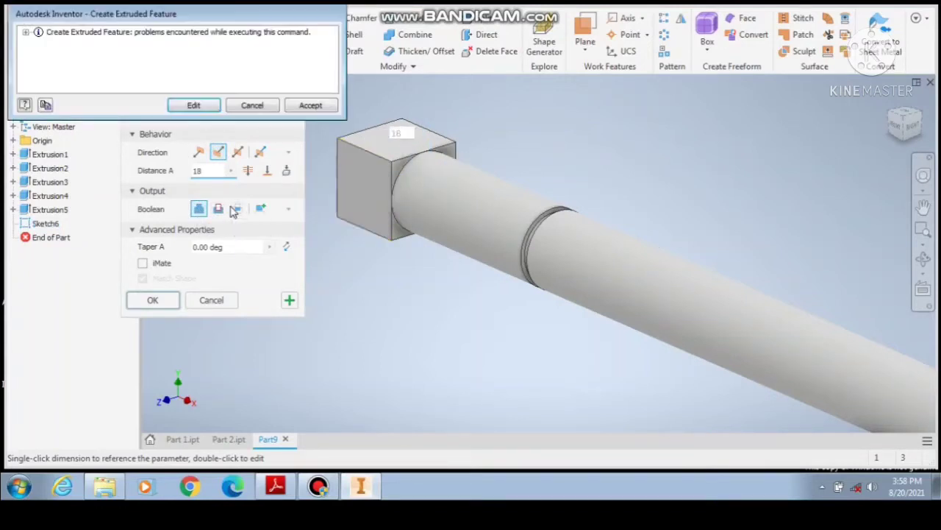
click(315, 105)
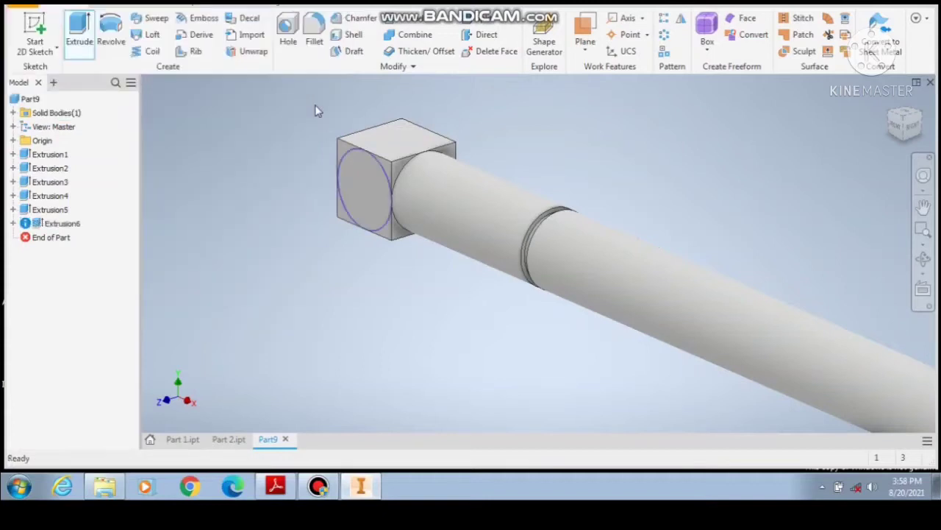
Delete the handle's square block extrusion while keeping its dependent sketches and features.
right_click(47, 155)
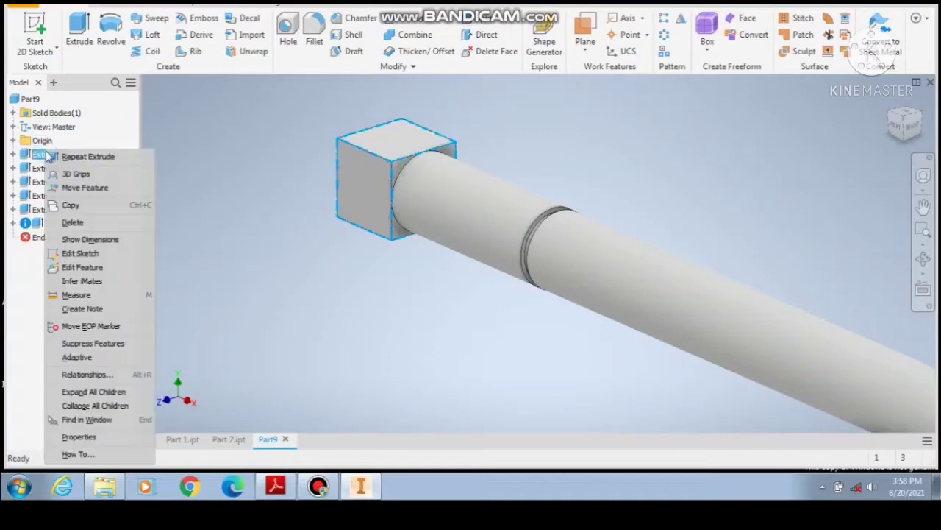
click(74, 222)
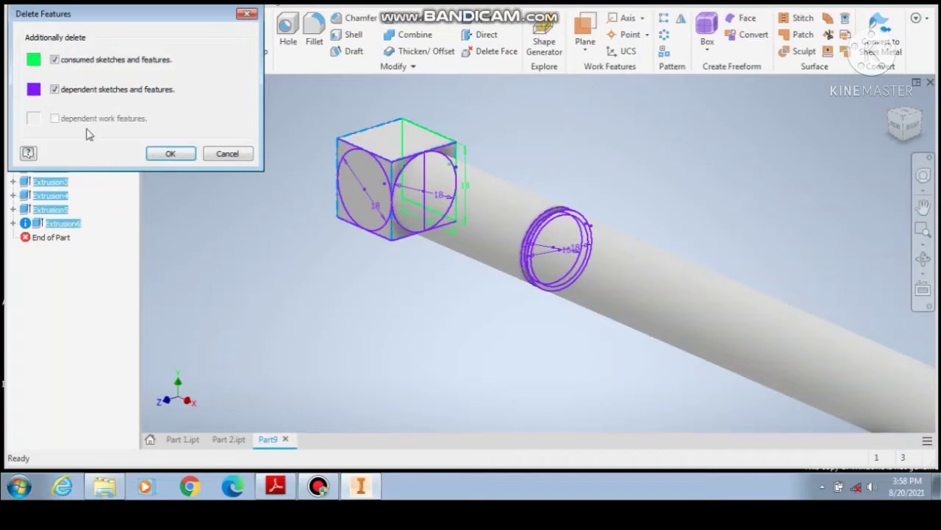
click(55, 89)
click(190, 154)
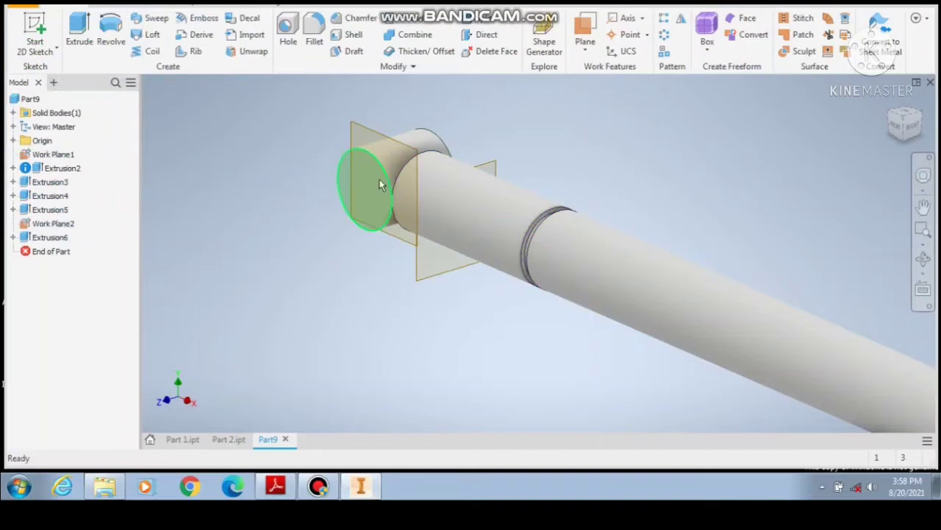
scroll(381, 185, up, 2)
scroll(381, 184, down, 6)
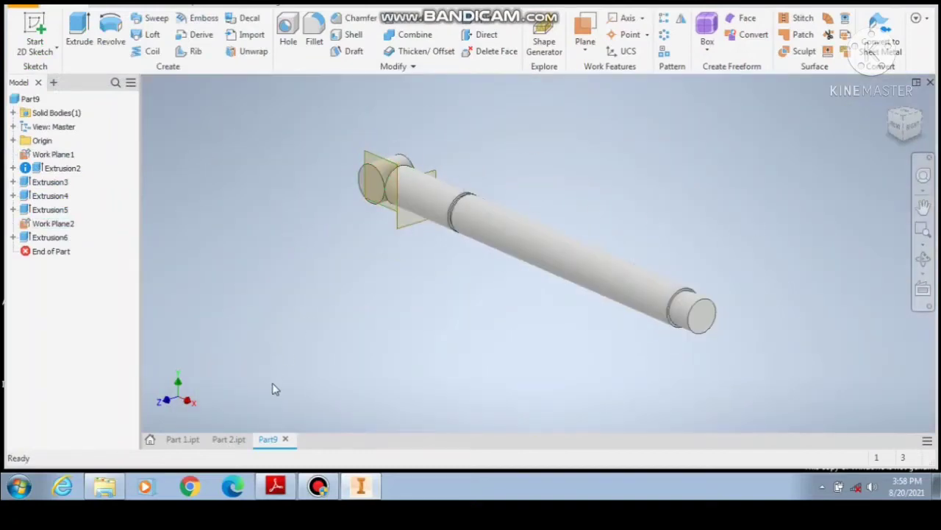
Switch to the PDF and check the safety handle's detail drawing against the model.
click(275, 486)
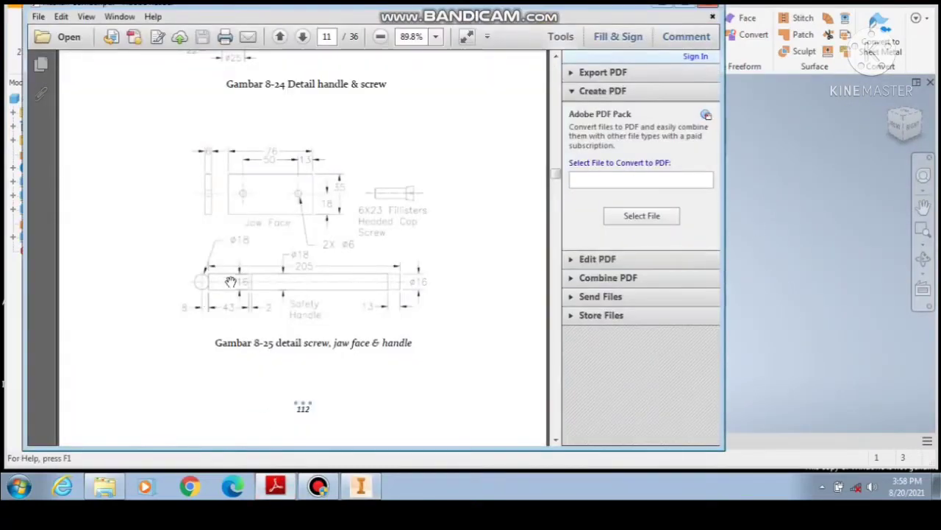
scroll(269, 302, down, 3)
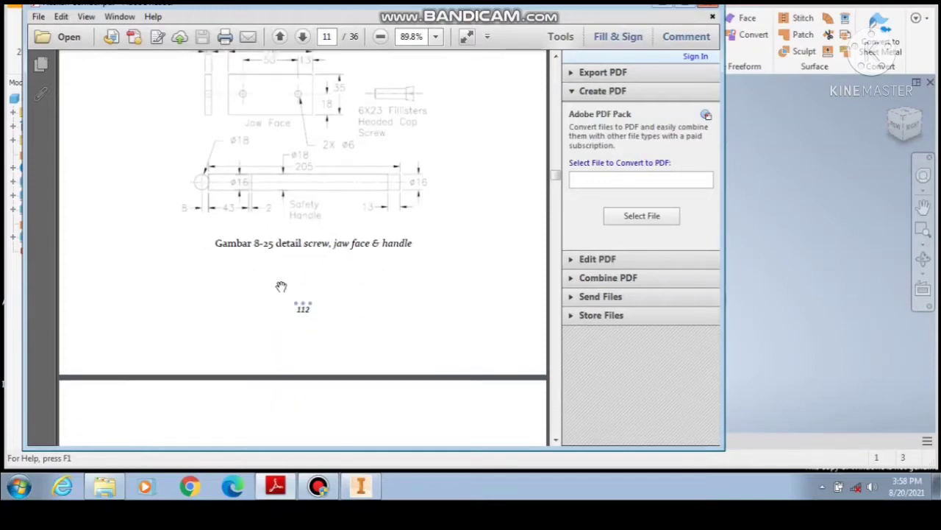
scroll(286, 276, up, 1)
scroll(294, 261, down, 7)
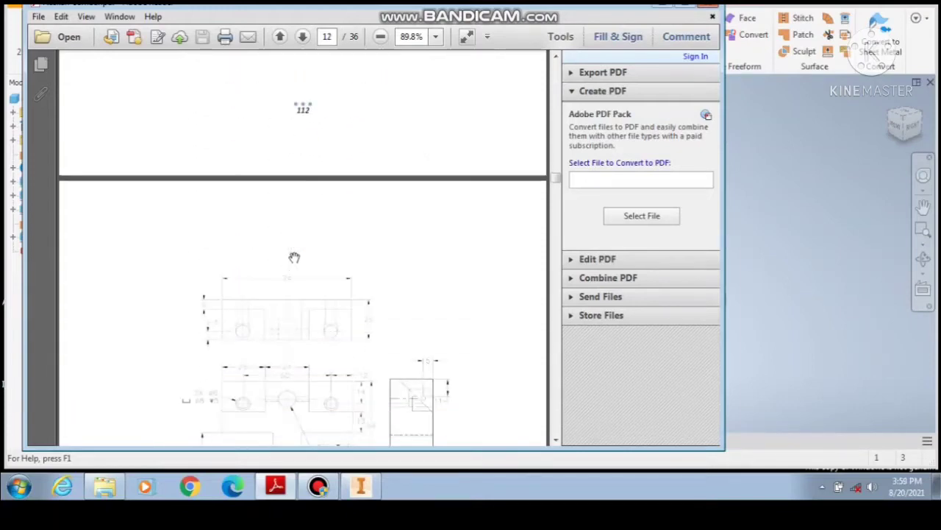
scroll(294, 257, up, 8)
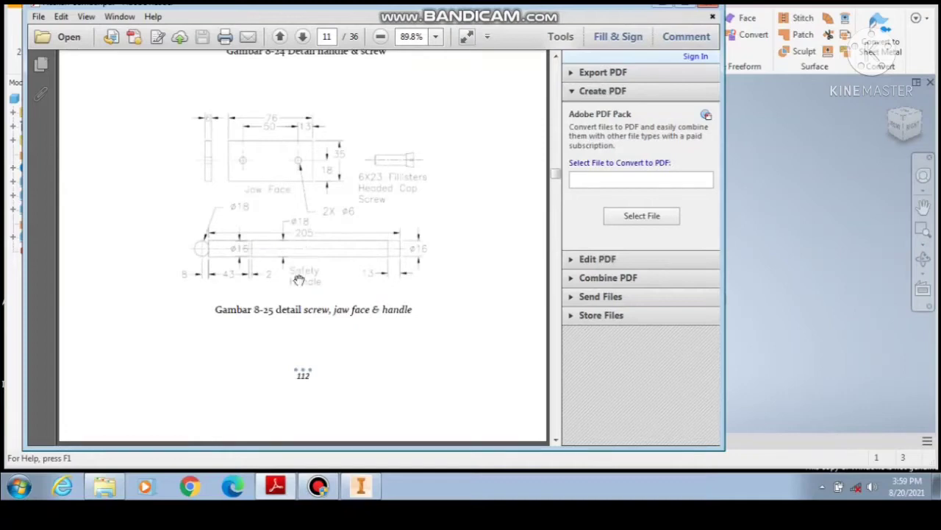
Switch back to Inventor and save the handle as Part 3 in the YOUTUBE folder.
click(359, 486)
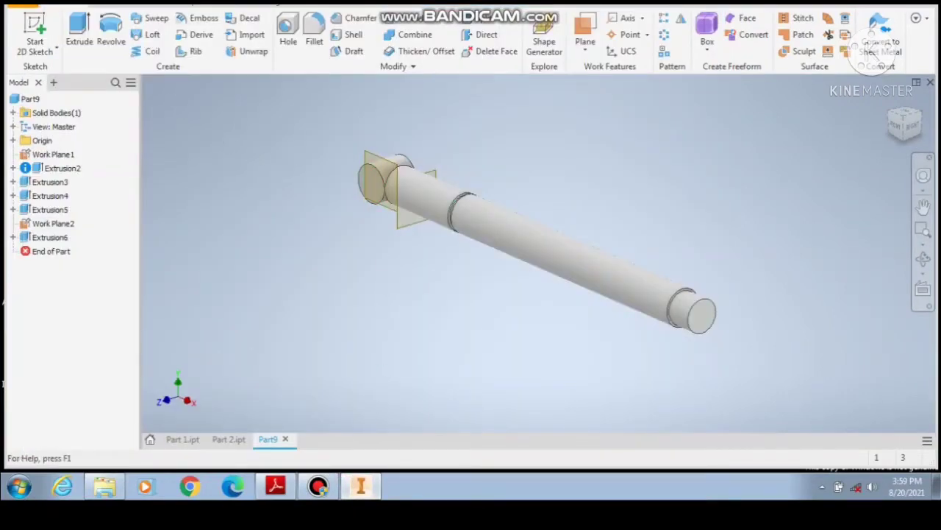
key(ctrl+s)
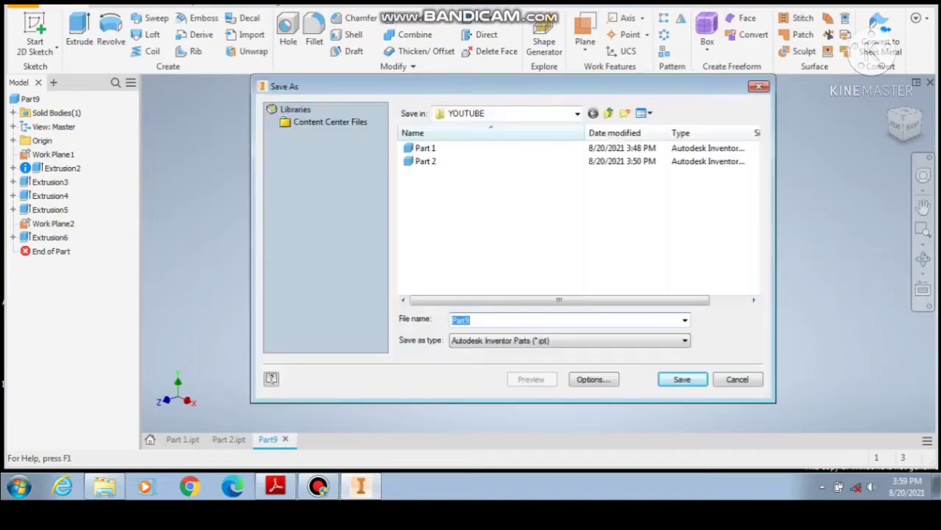
click(517, 323)
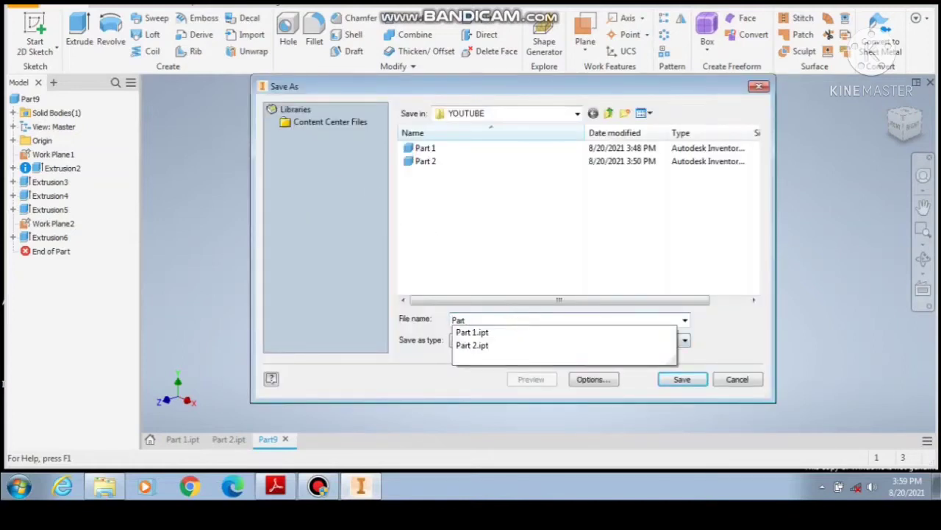
text(3)
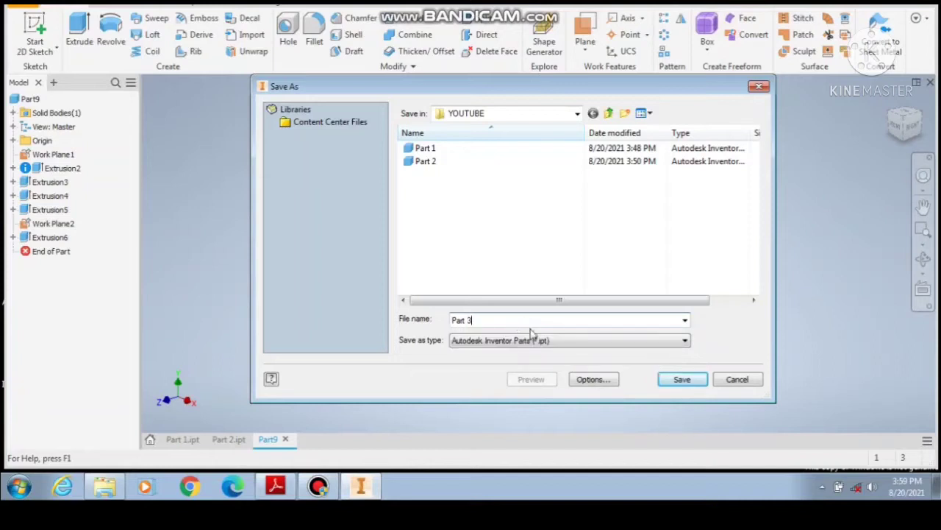
click(682, 380)
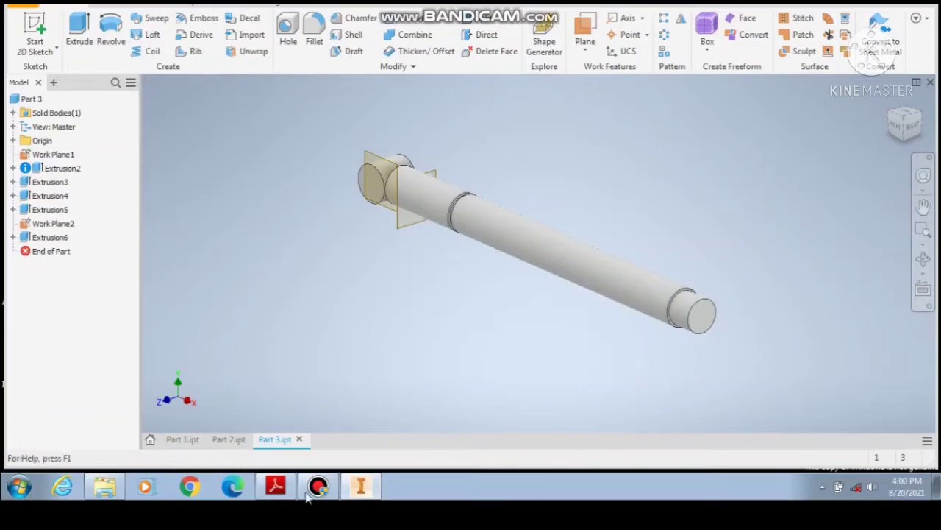
Switch to the PDF and examine the assembly picture and detail drawings to choose the next part to model.
click(276, 486)
scroll(303, 276, down, 3)
scroll(304, 277, down, 10)
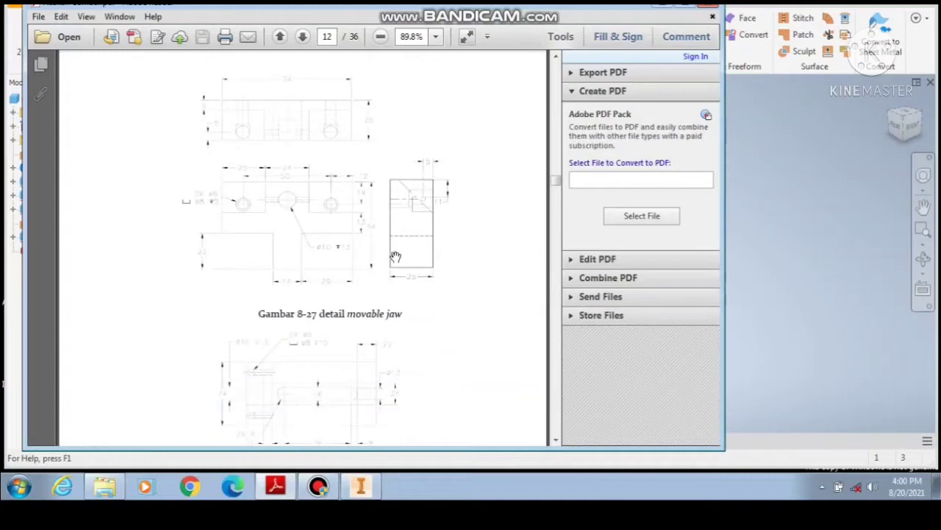
scroll(395, 228, up, 12)
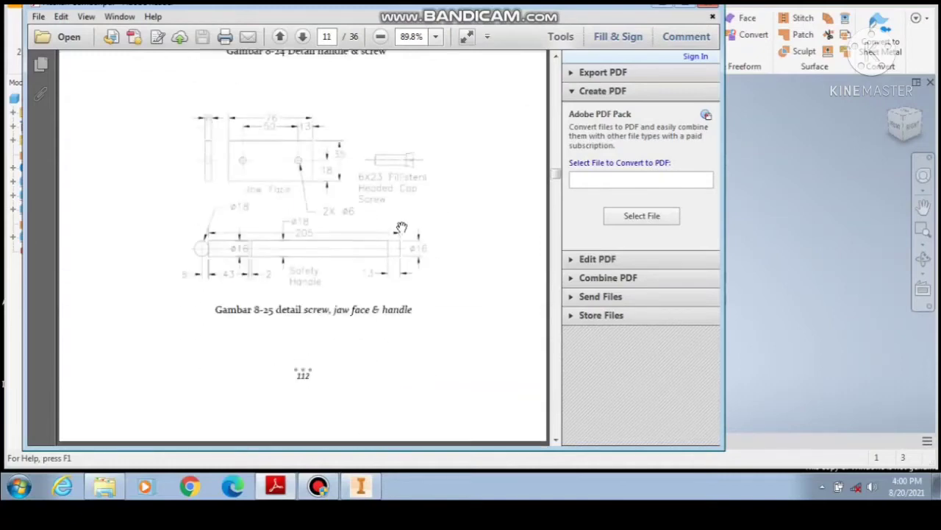
scroll(400, 228, up, 12)
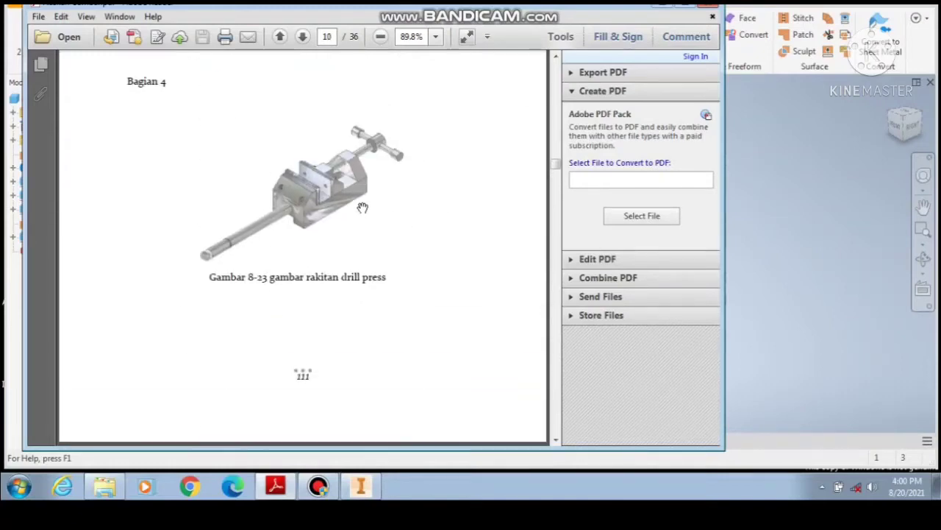
scroll(329, 174, down, 6)
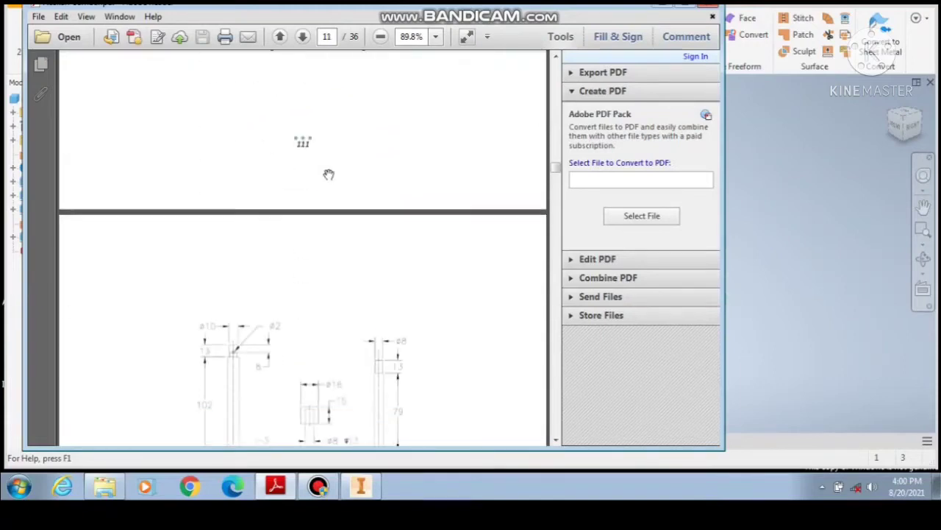
scroll(328, 174, up, 5)
scroll(343, 193, down, 9)
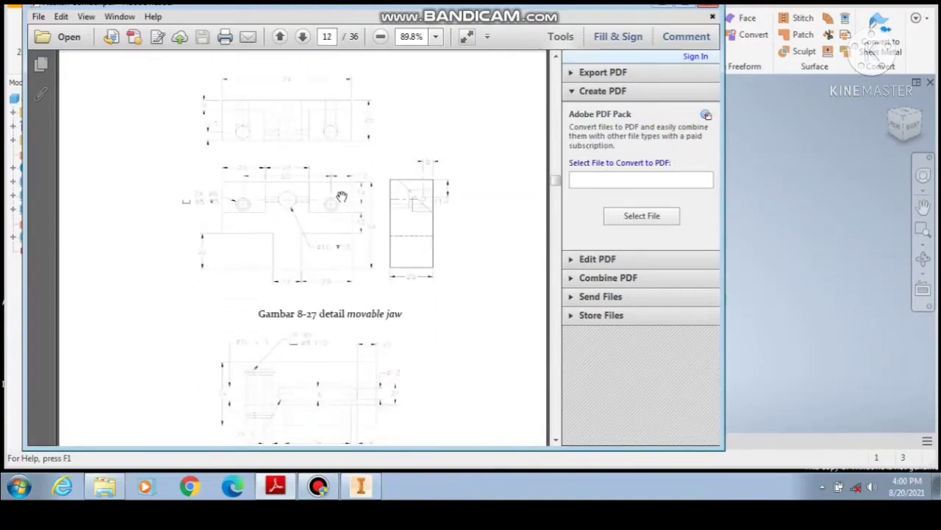
Switch back to Inventor, create a new metric Standard (mm).ipt part and start a sketch on the XY plane.
click(361, 486)
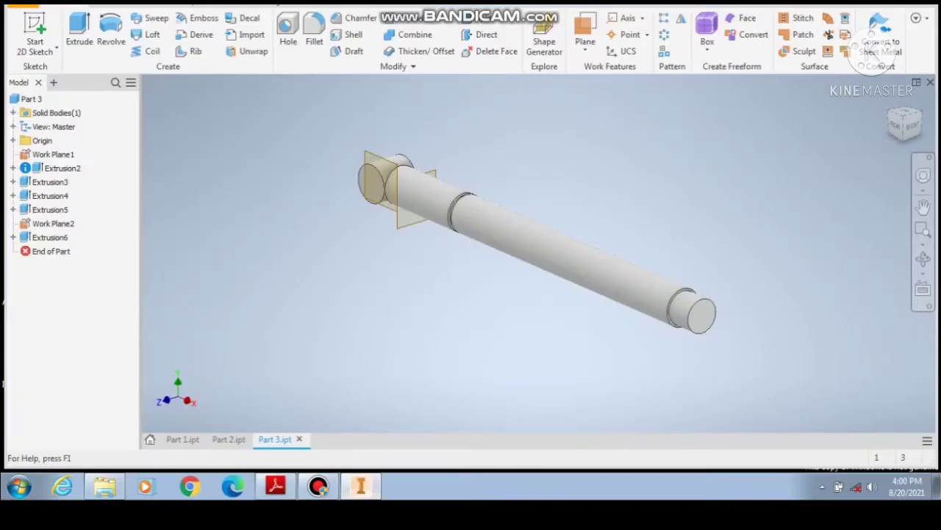
key(ctrl+n)
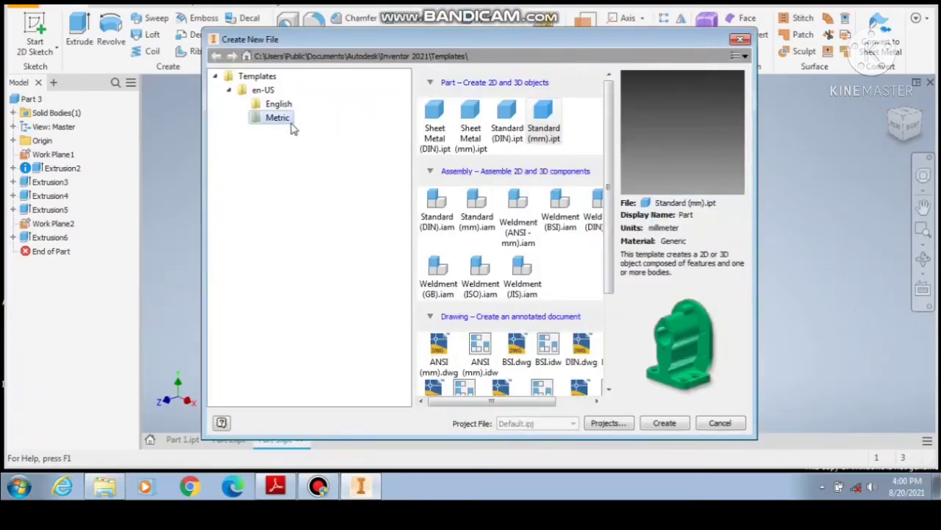
click(665, 423)
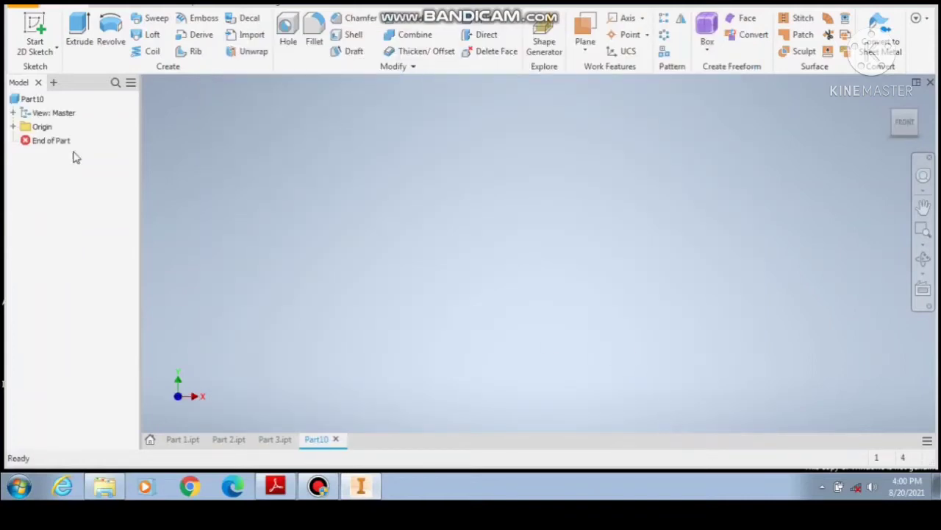
click(34, 37)
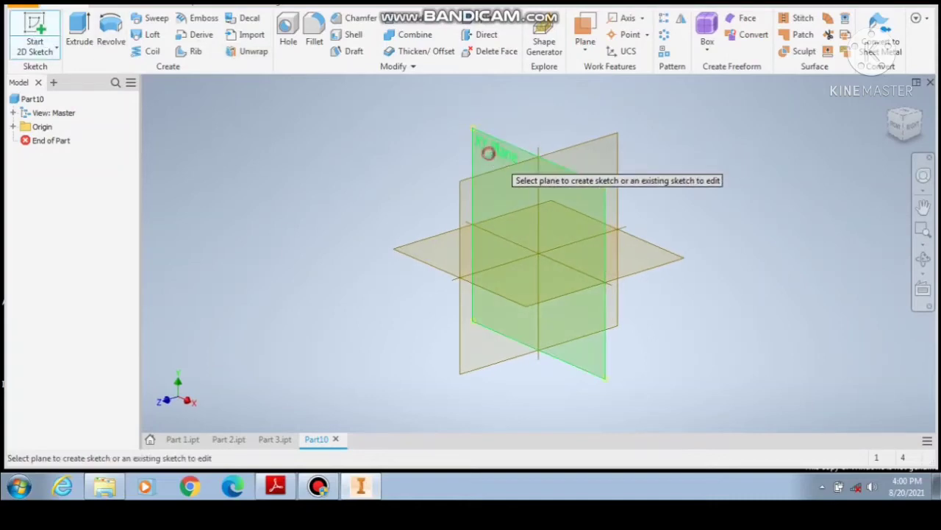
click(487, 152)
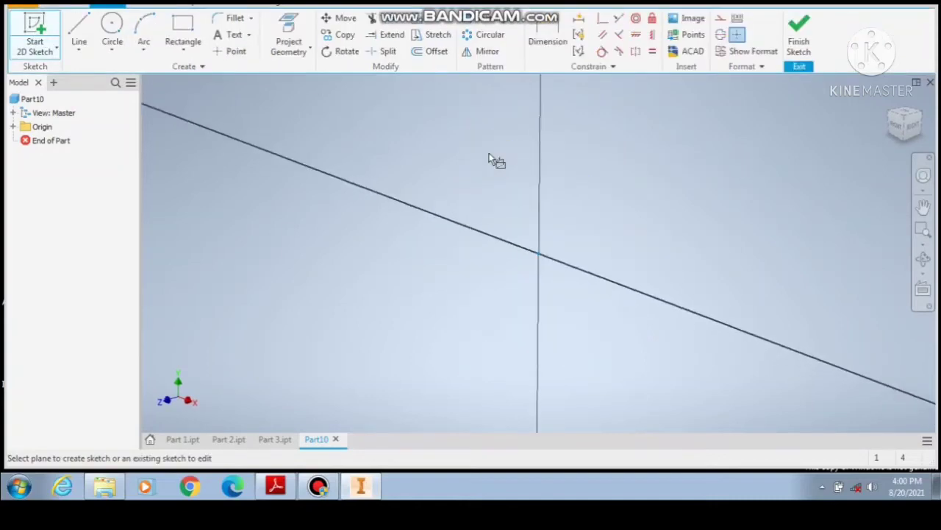
Draw a 25 mm by 25 mm rectangle that encloses the sketch origin.
click(181, 32)
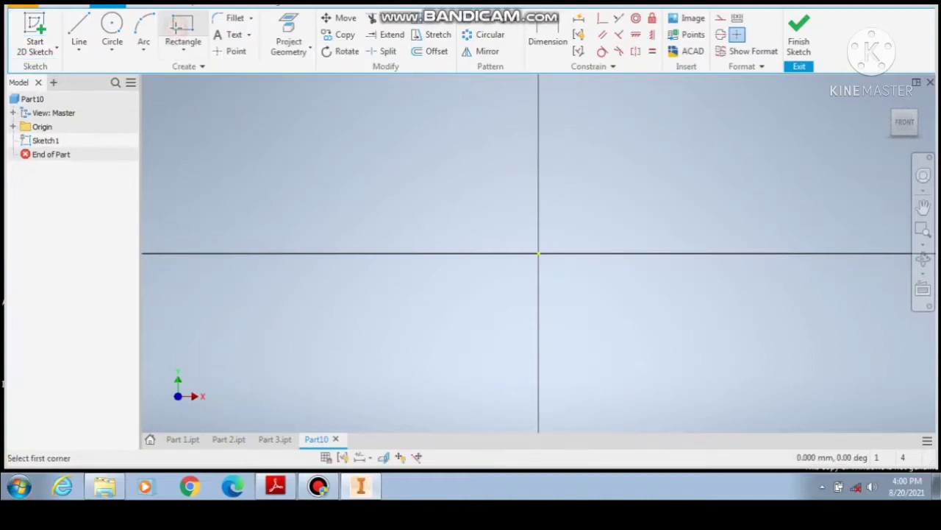
click(375, 187)
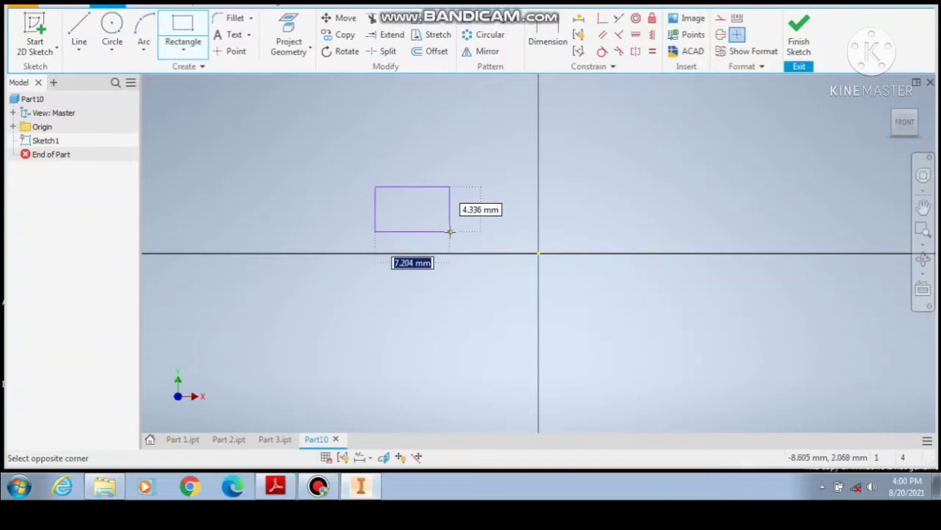
text(25)
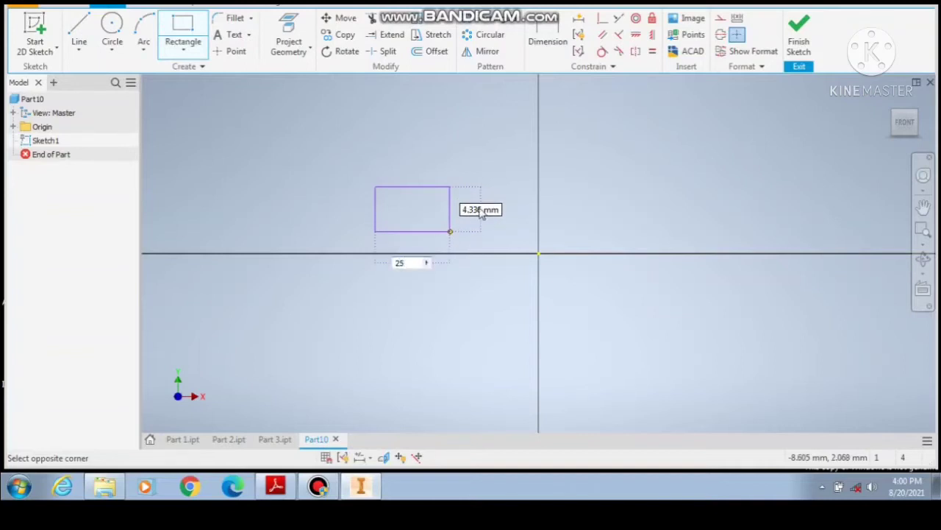
key(Tab)
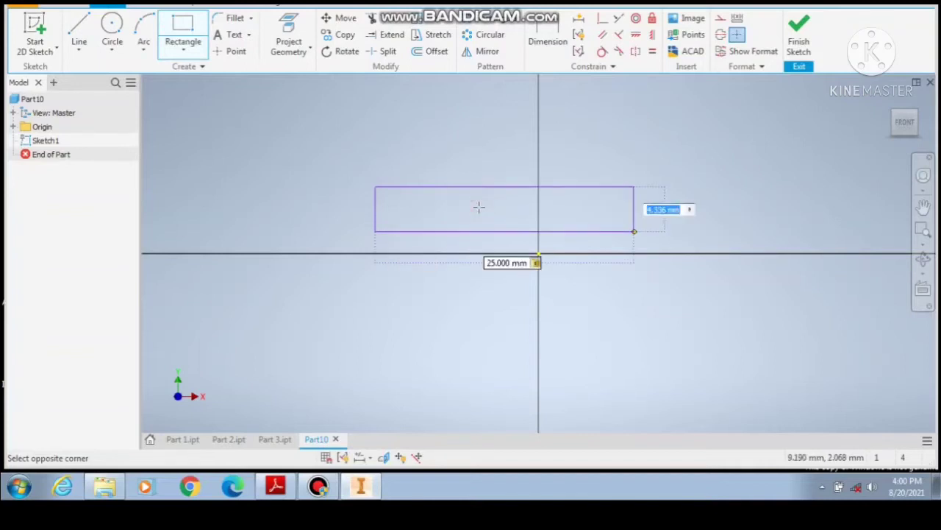
text(25)
key(Return)
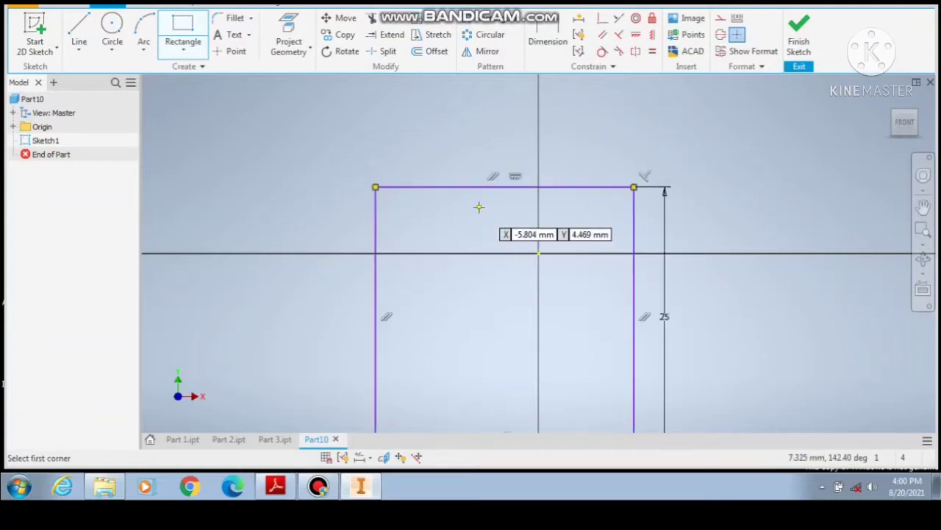
Undo the 25 mm by 25 mm rectangle in the sketch.
scroll(438, 182, down, 5)
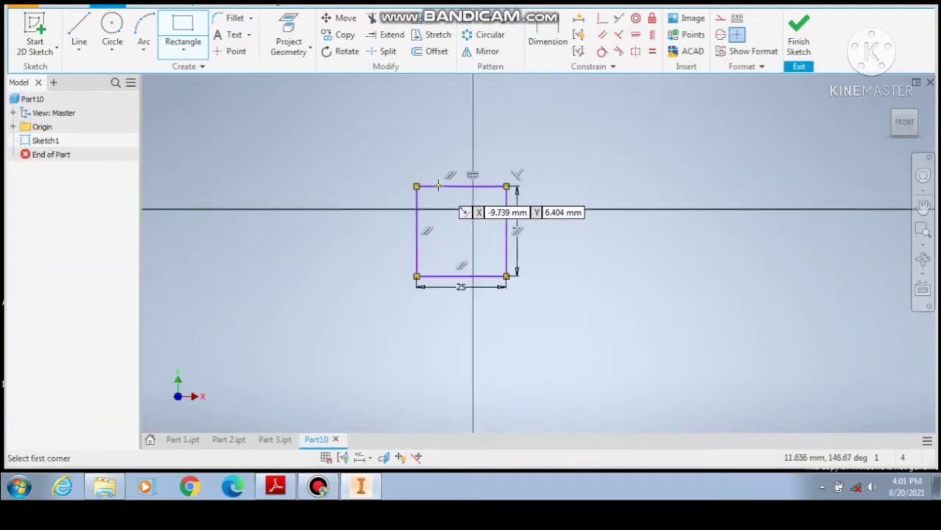
scroll(471, 228, up, 3)
scroll(484, 221, up, 3)
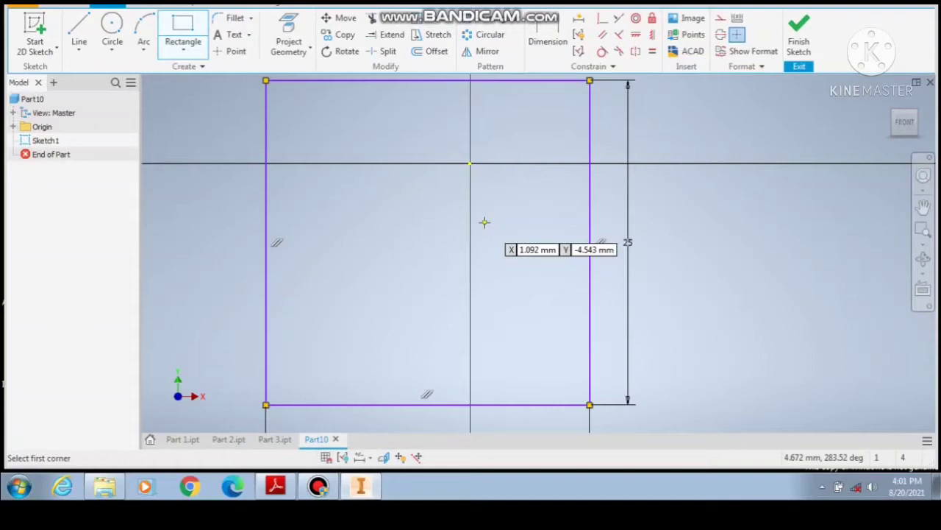
scroll(498, 232, down, 2)
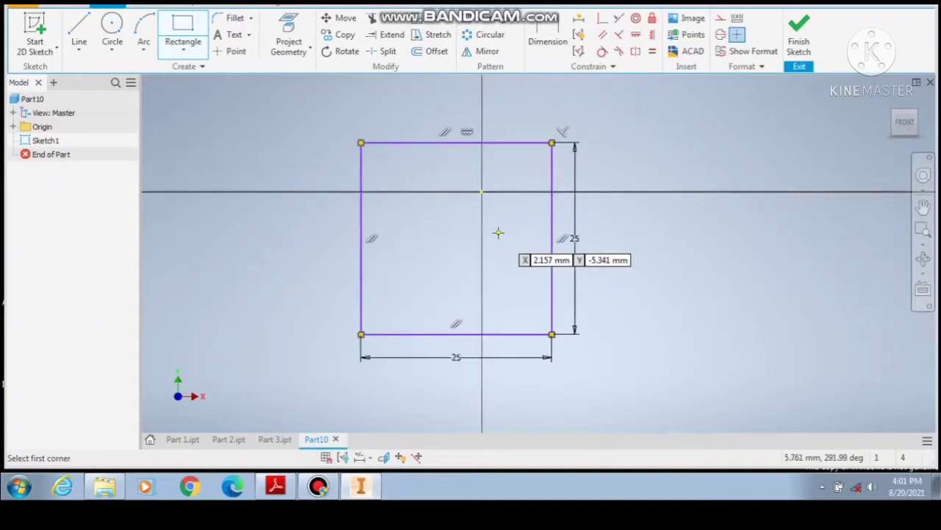
key(ctrl+z)
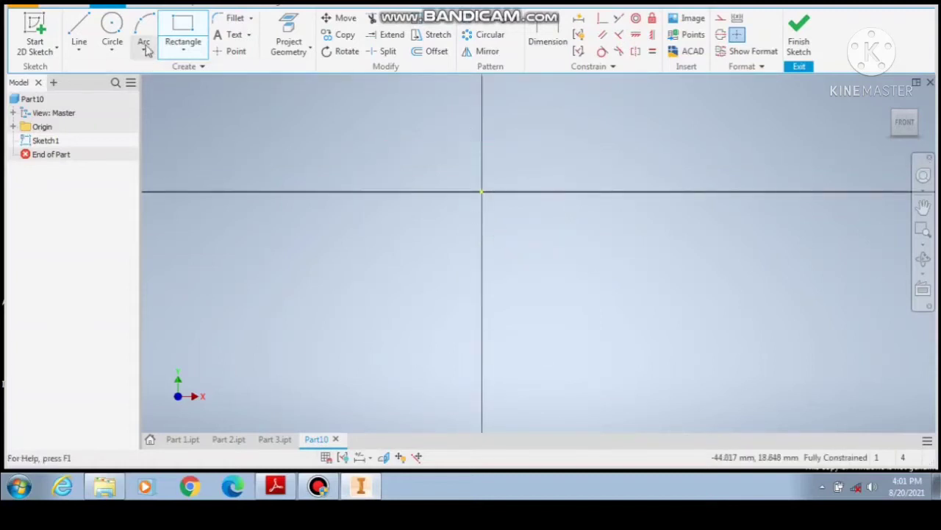
Draw a rectangle 25 mm wide and 54 mm high that encloses the sketch origin.
click(183, 33)
click(326, 132)
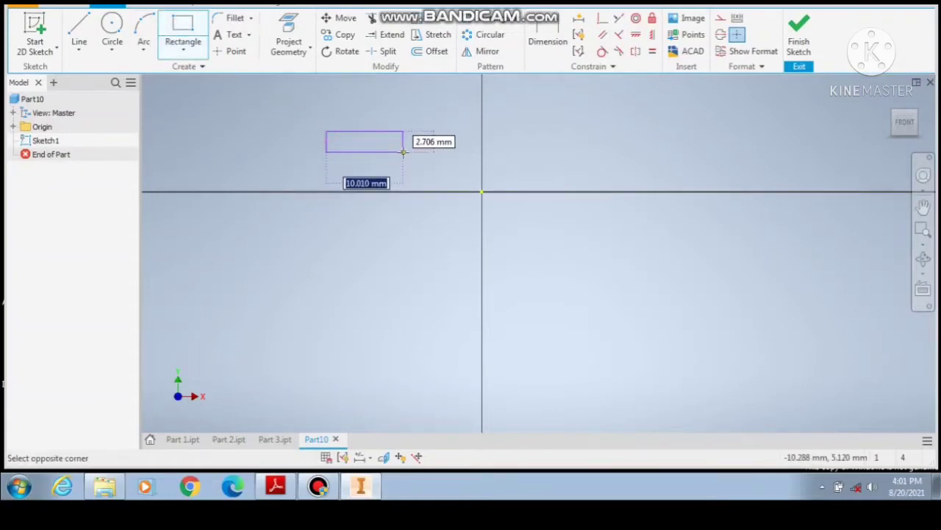
text(2)
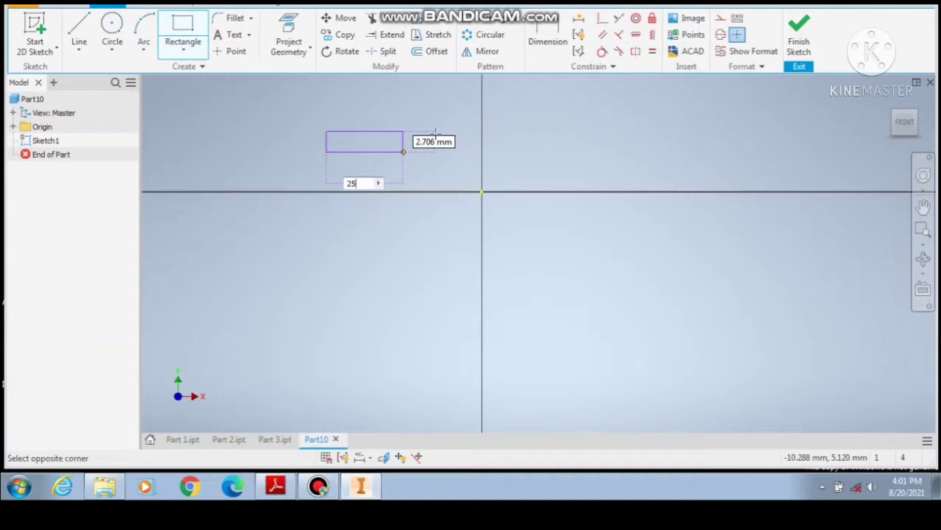
text(5)
key(Tab)
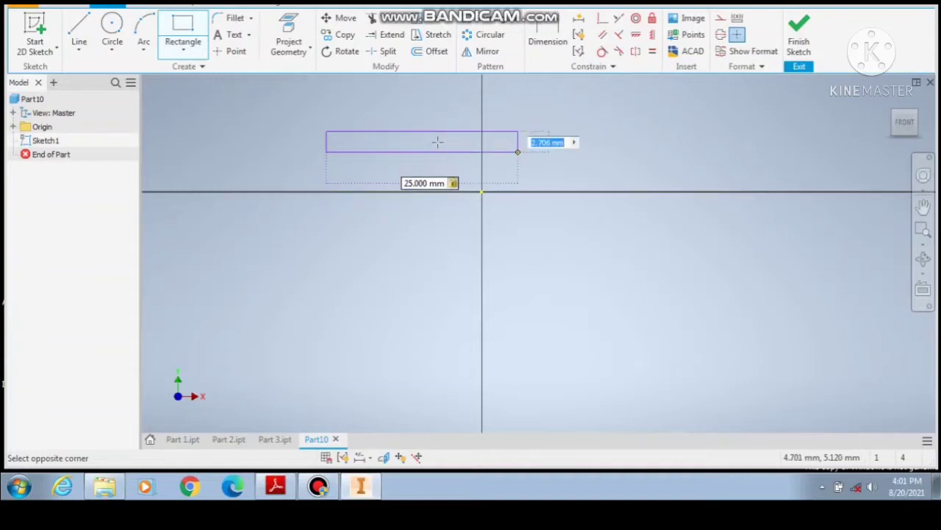
text(54)
key(Return)
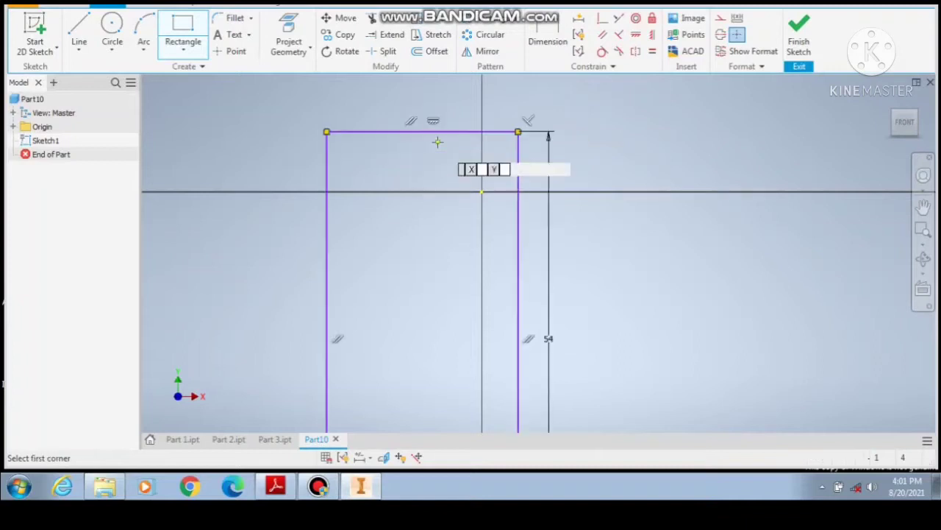
scroll(442, 136, up, 3)
scroll(444, 183, down, 4)
scroll(434, 184, up, 3)
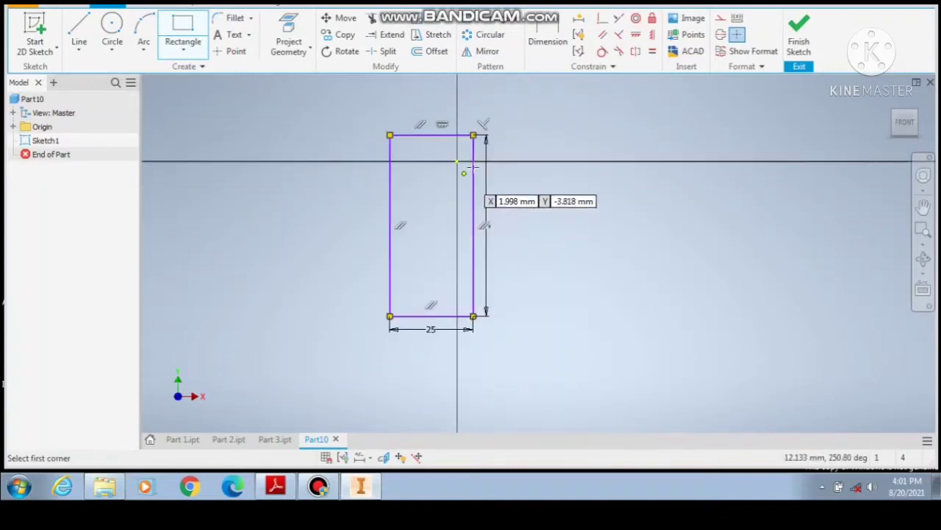
scroll(475, 162, down, 4)
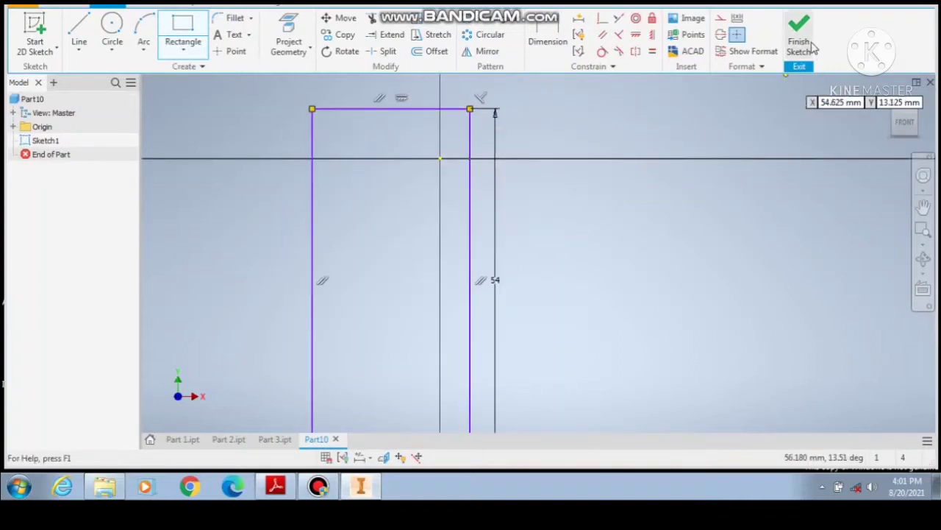
Finish the sketch and extrude the rectangle 25 mm into a solid block.
click(812, 47)
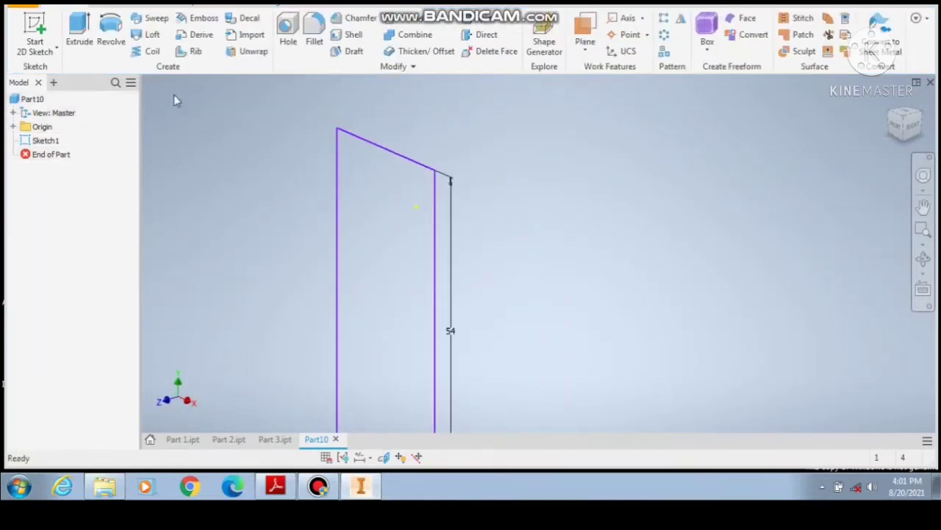
click(80, 37)
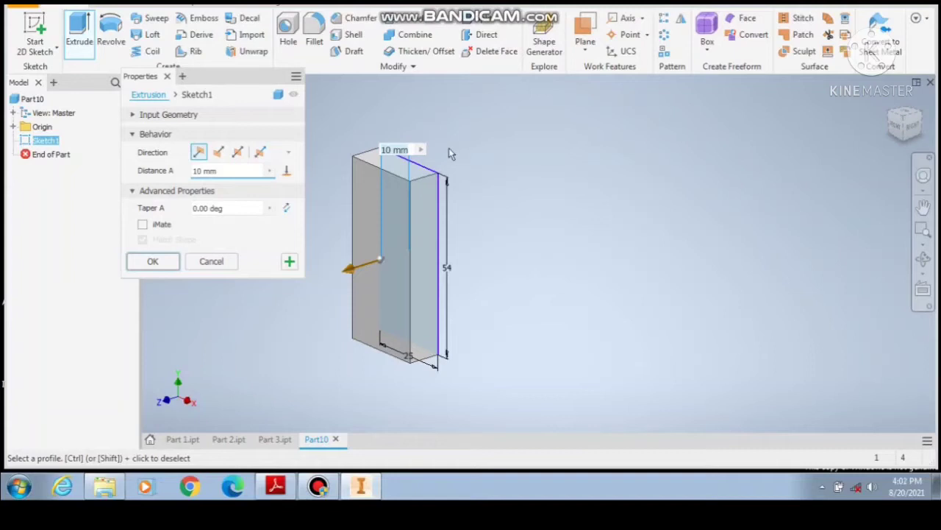
text(25)
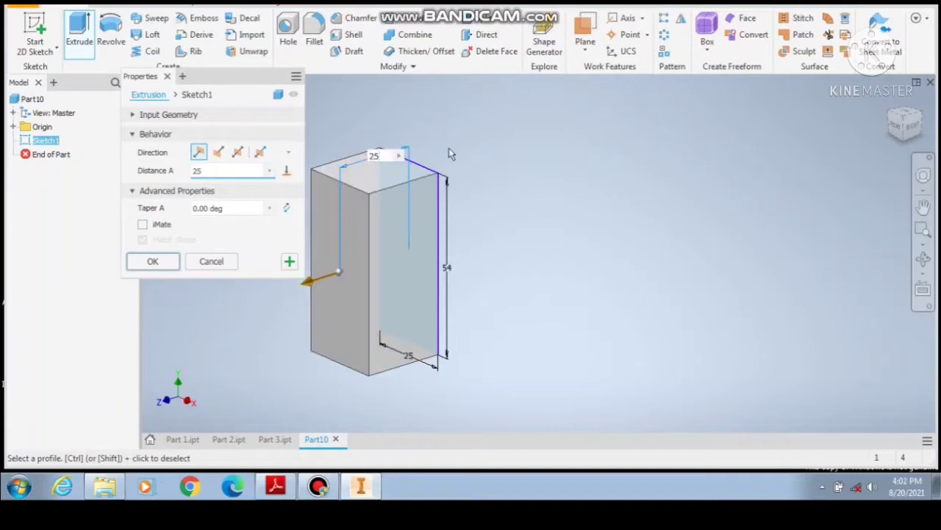
key(Return)
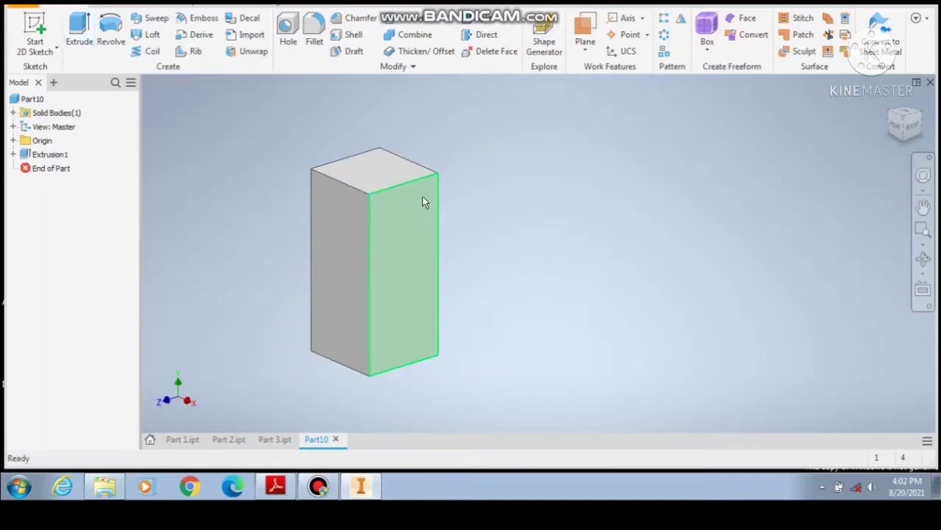
Start a sketch on the block's right face, then switch to the PDF to check the movable jaw drawing.
right_click(422, 196)
click(423, 234)
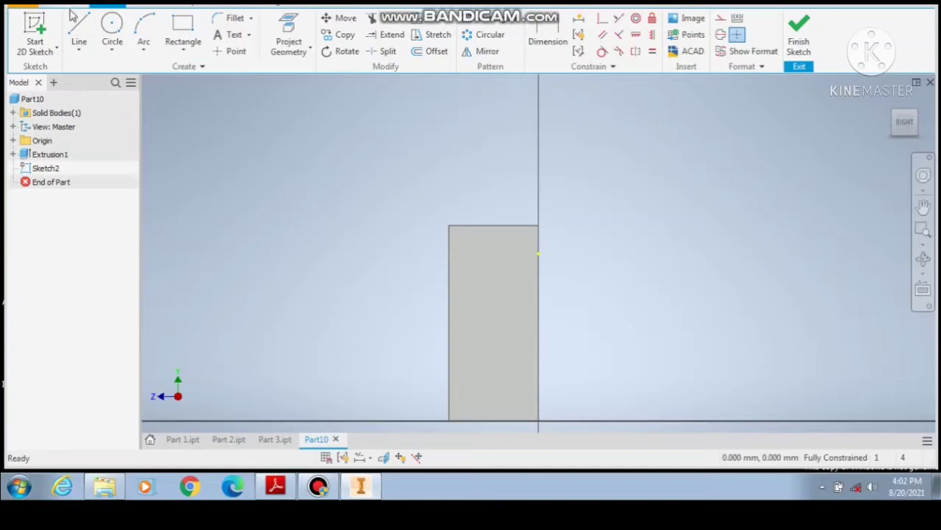
click(79, 25)
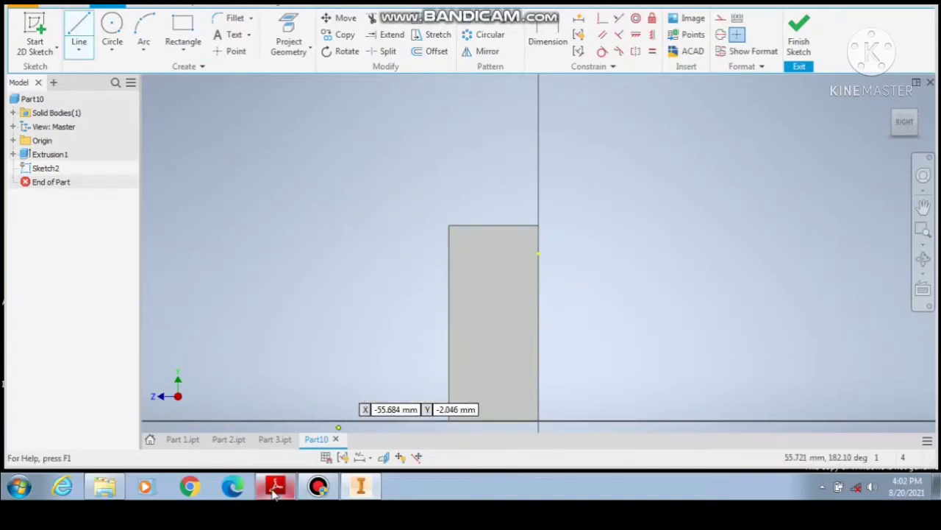
click(275, 487)
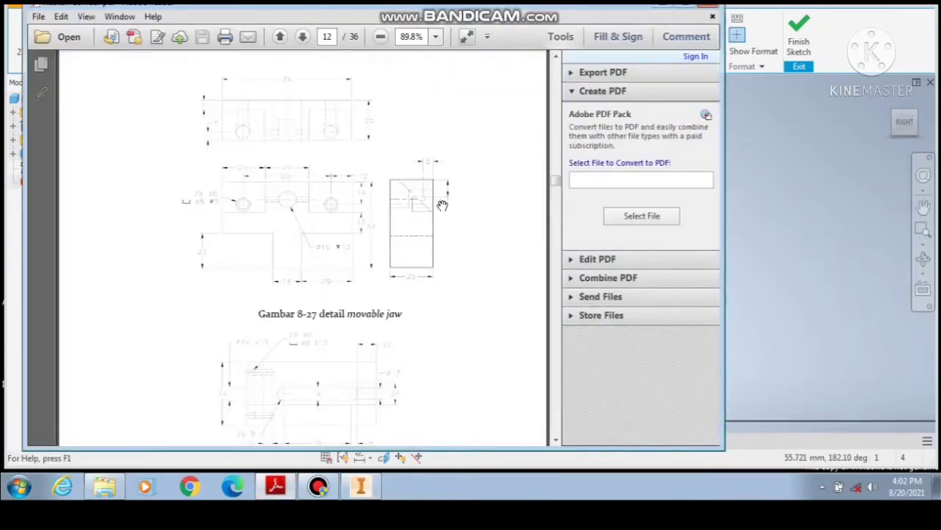
Switch back to Inventor and draw an 11 mm line straight down from the midpoint of the face's top edge.
click(362, 486)
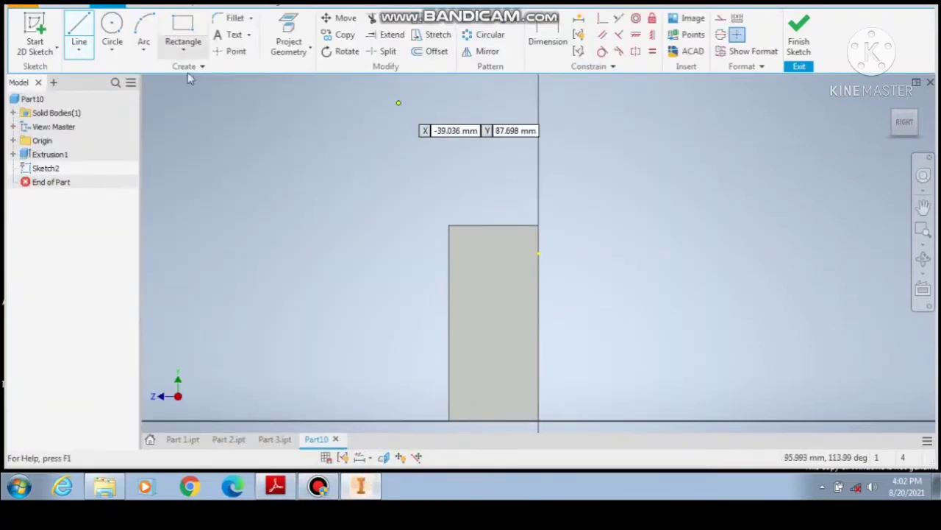
click(494, 226)
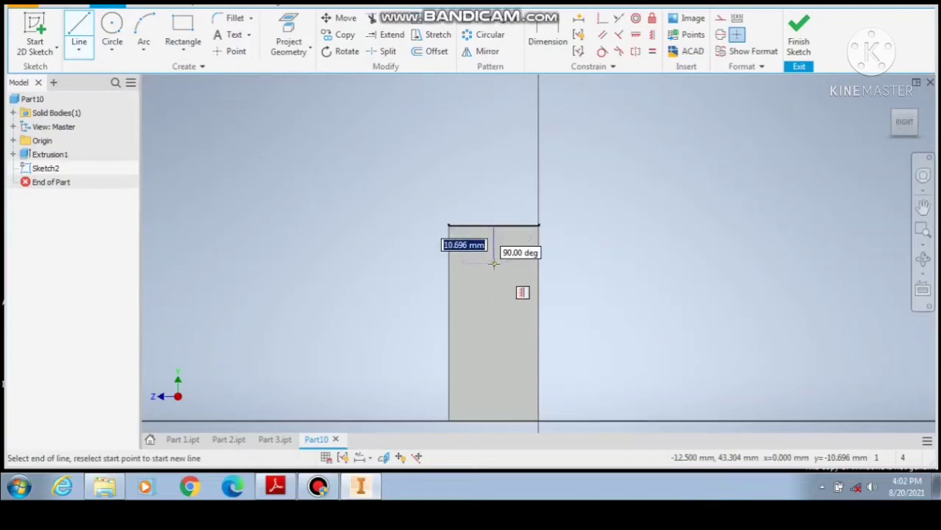
text(11)
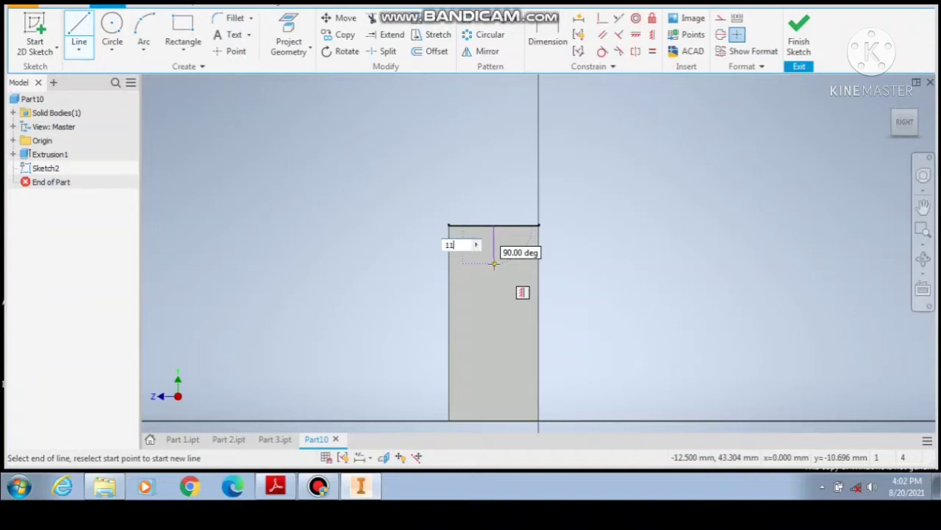
key(Return)
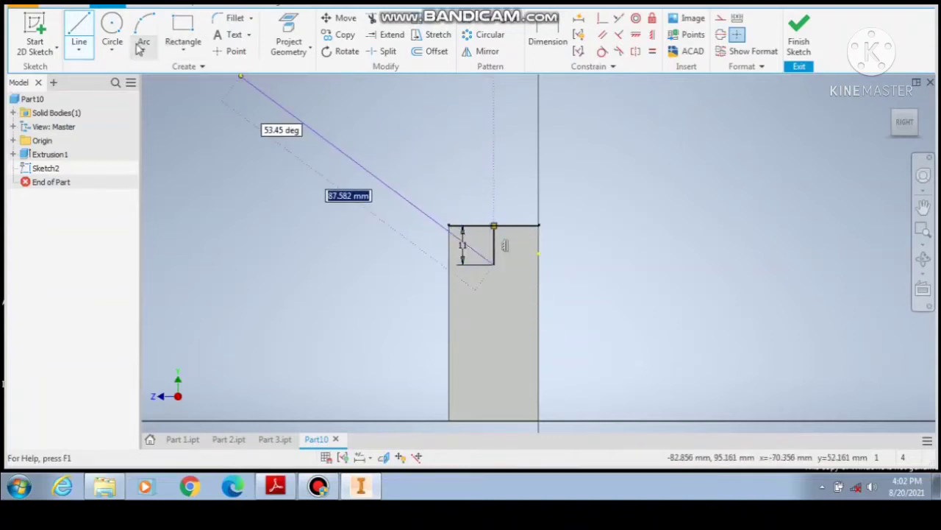
Draw a 10 mm diameter circle centred on the vertical line's lower end and delete that line.
click(112, 28)
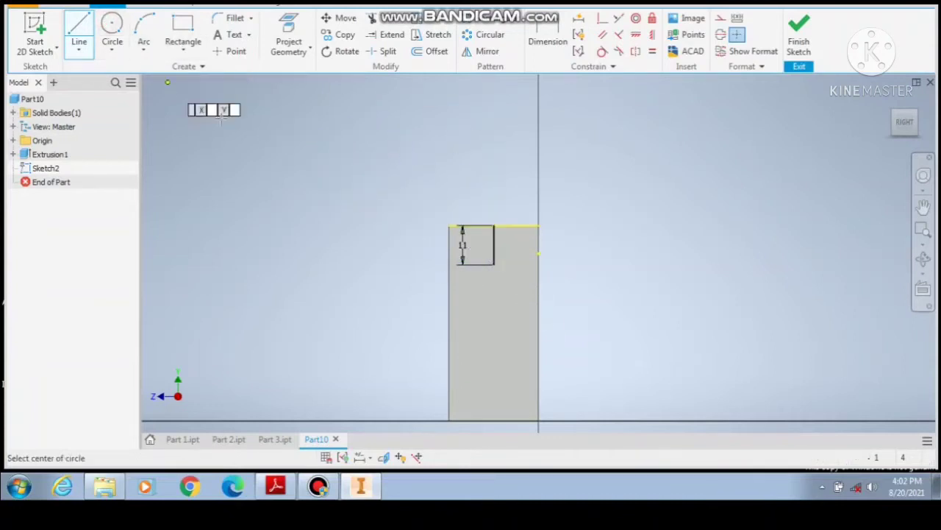
click(494, 264)
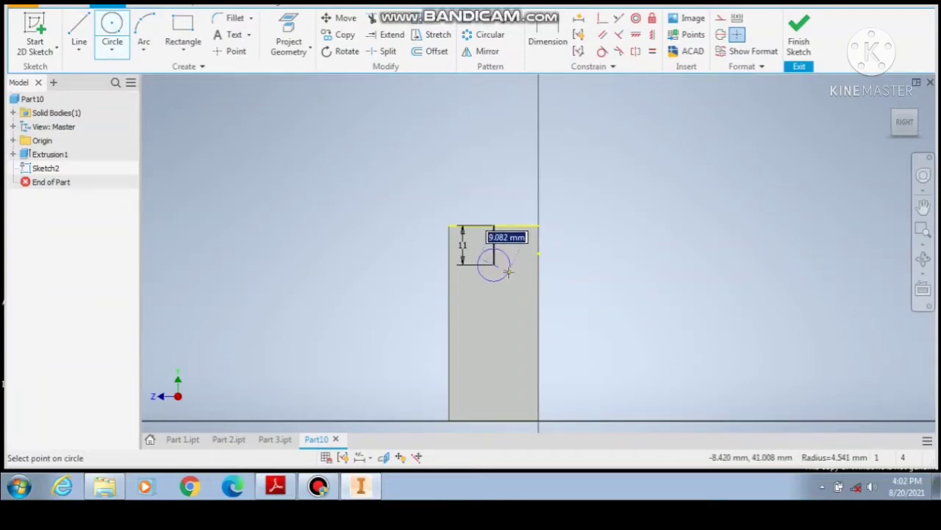
text(10)
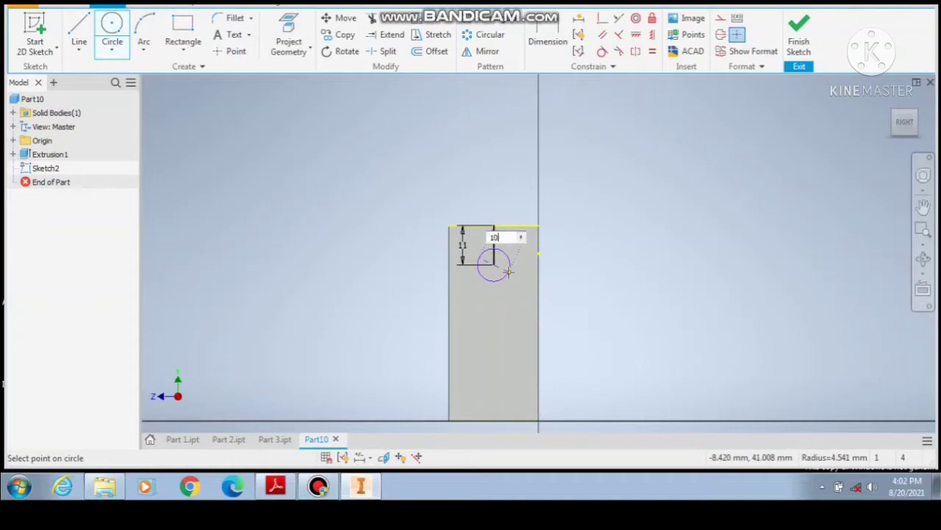
key(Return)
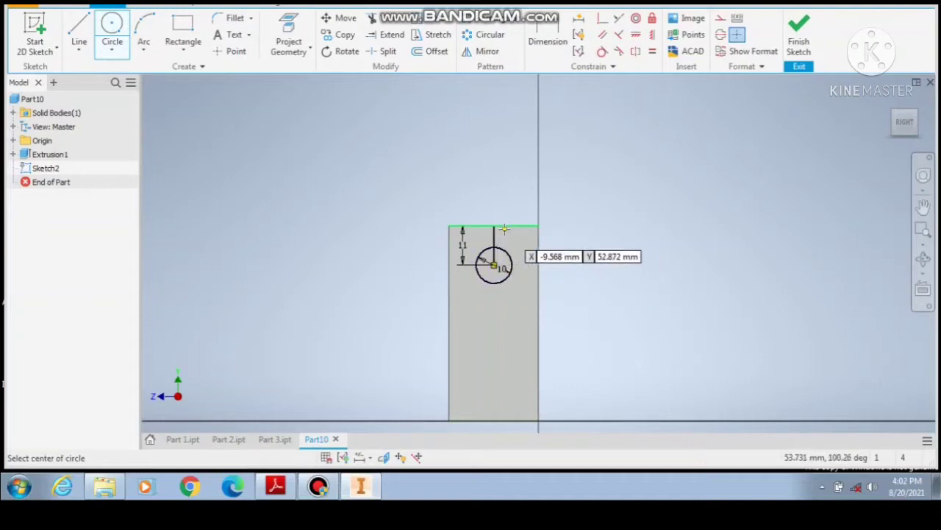
scroll(480, 258, up, 3)
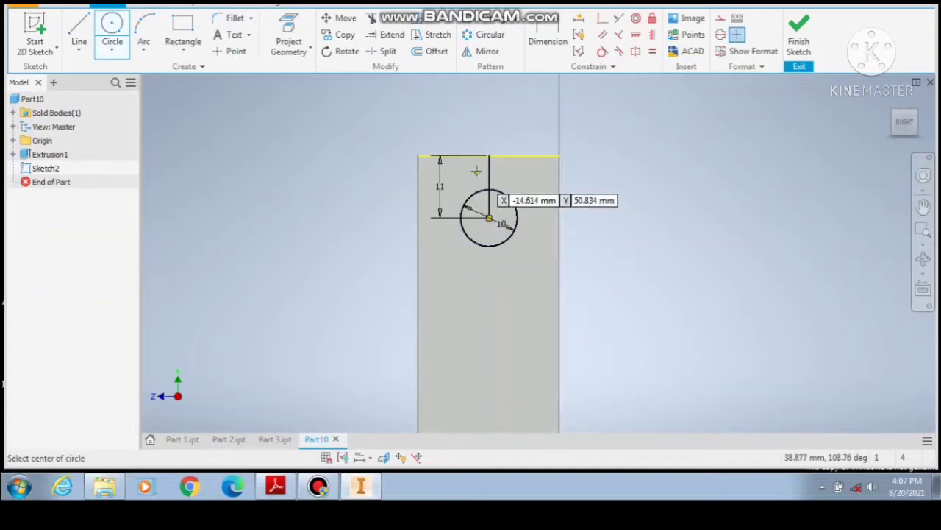
key(Escape)
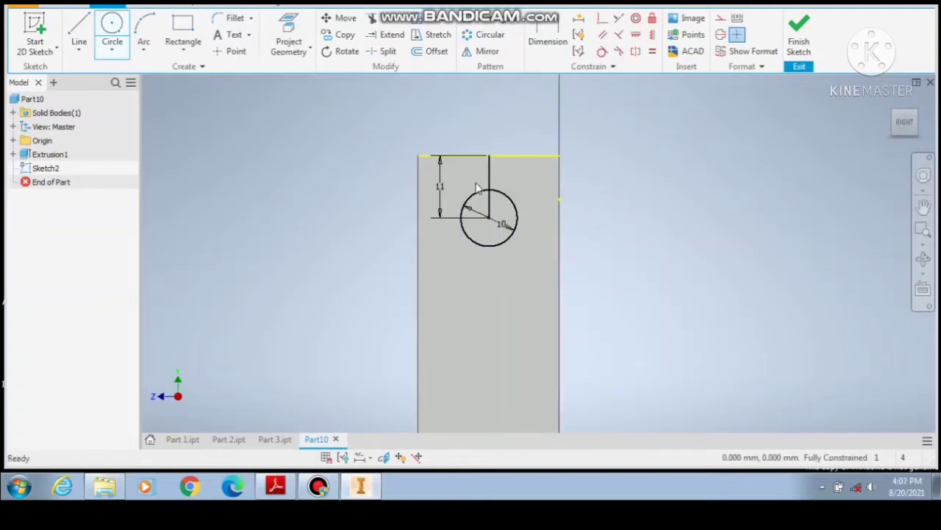
click(490, 191)
key(Delete)
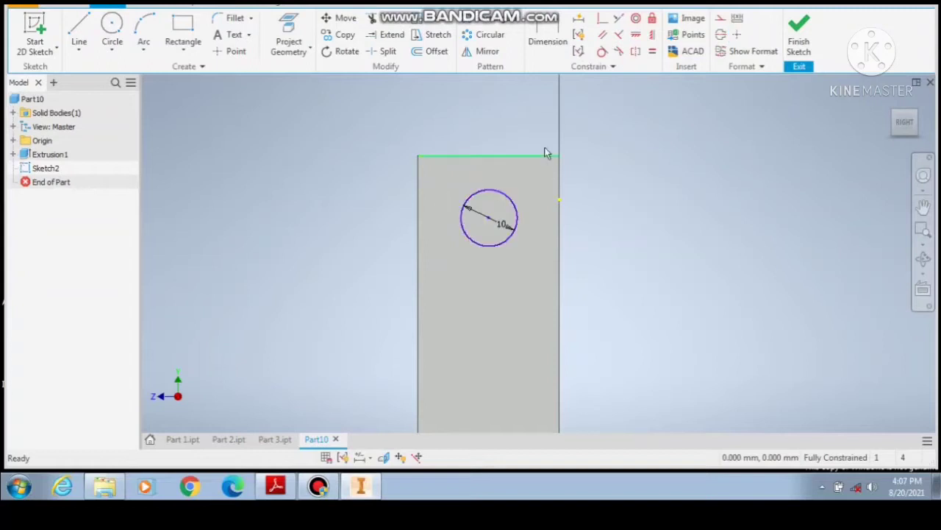
Finish the sketch and extrude the circle as a 15 mm deep cut into the block.
click(798, 45)
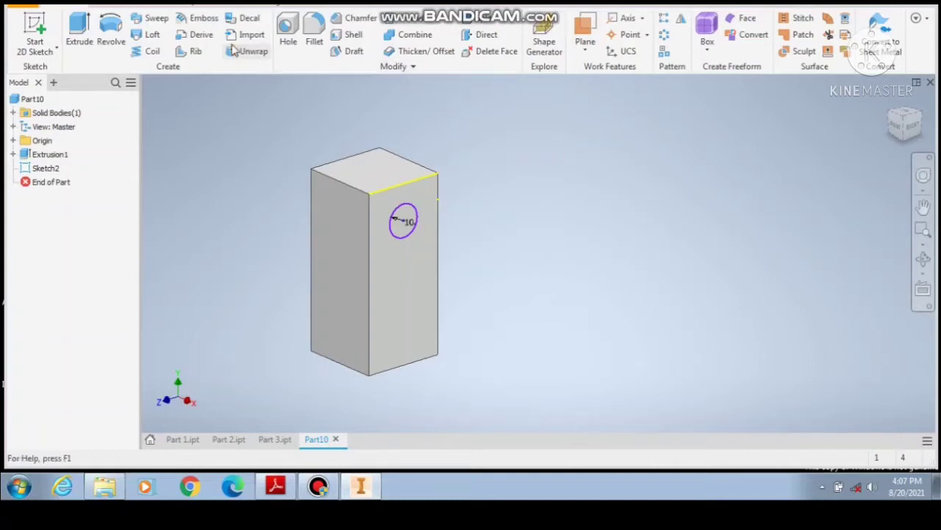
click(72, 15)
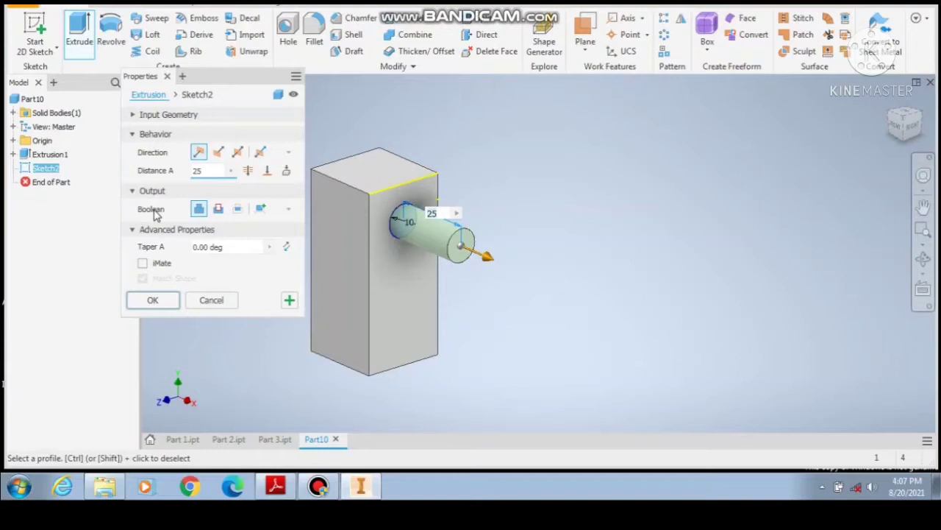
click(218, 151)
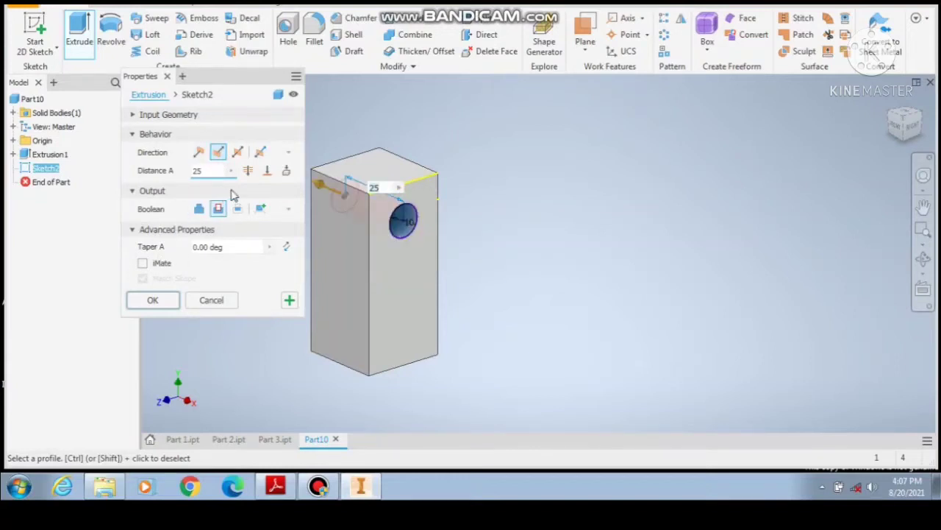
text(5)
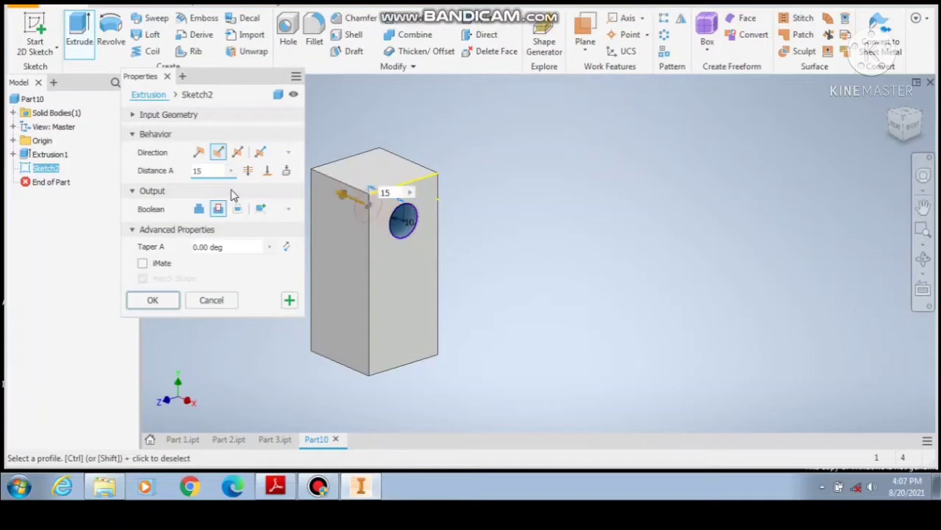
key(Return)
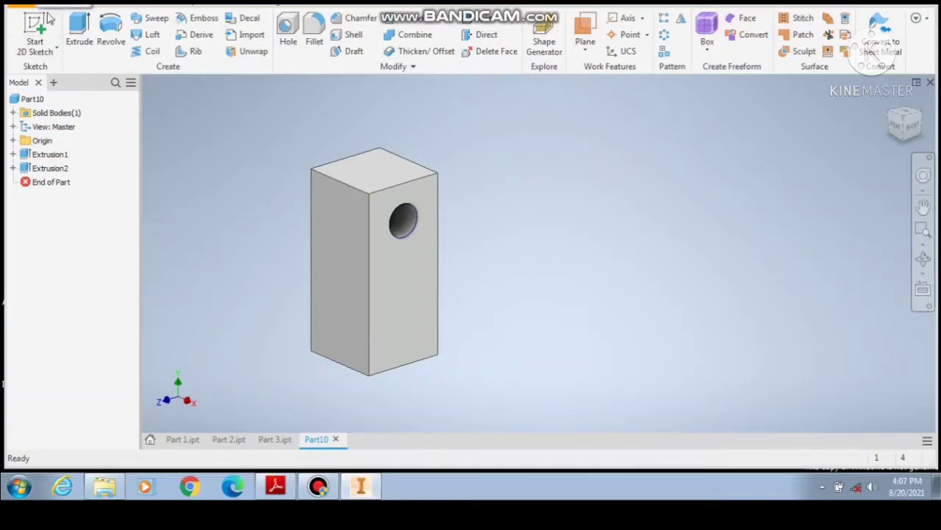
Switch to the PDF to check the movable jaw drawing and return to Inventor.
click(276, 485)
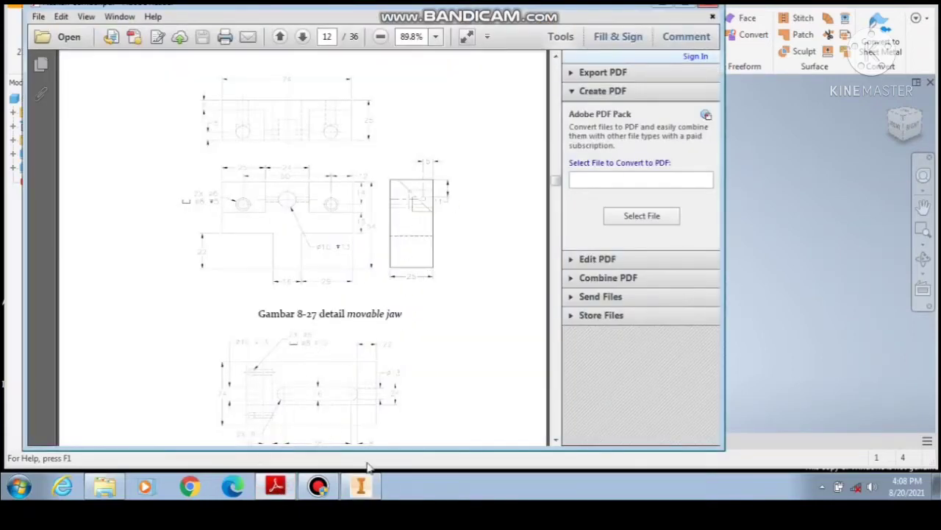
click(361, 486)
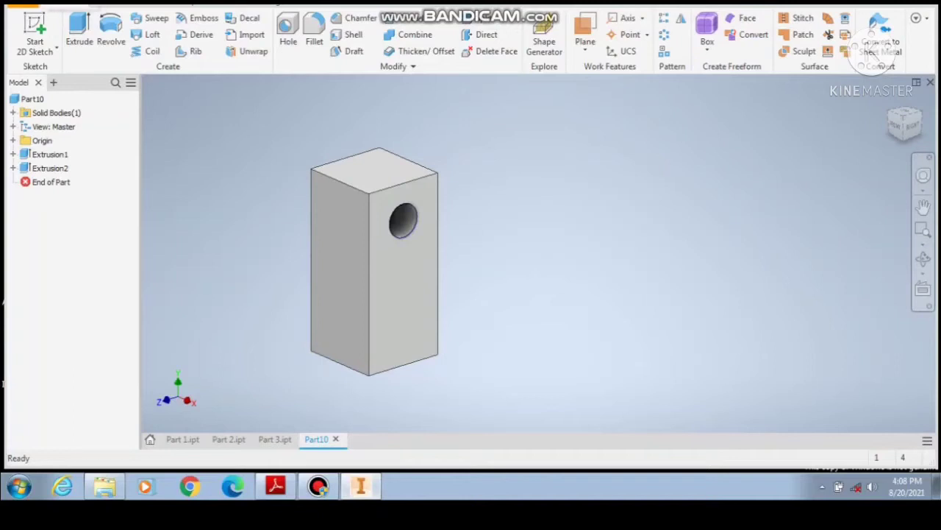
Save the finished block part as Part 4 in the YOUTUBE folder.
key(ctrl+s)
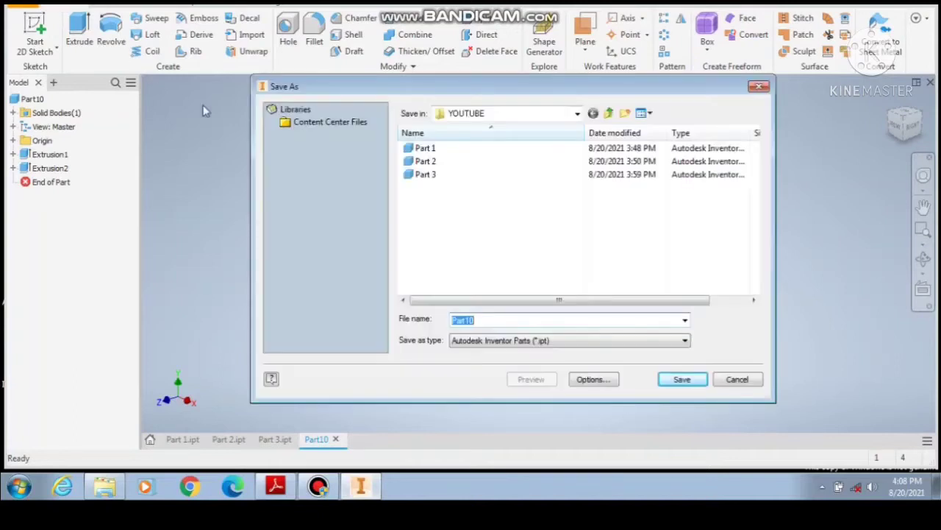
click(505, 321)
key(BackSpace)
key(BackSpace)
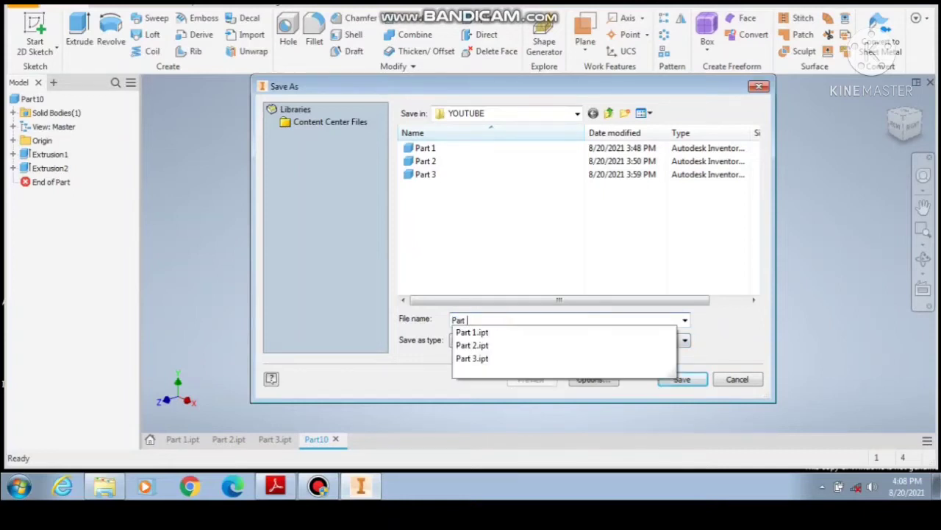
text(4)
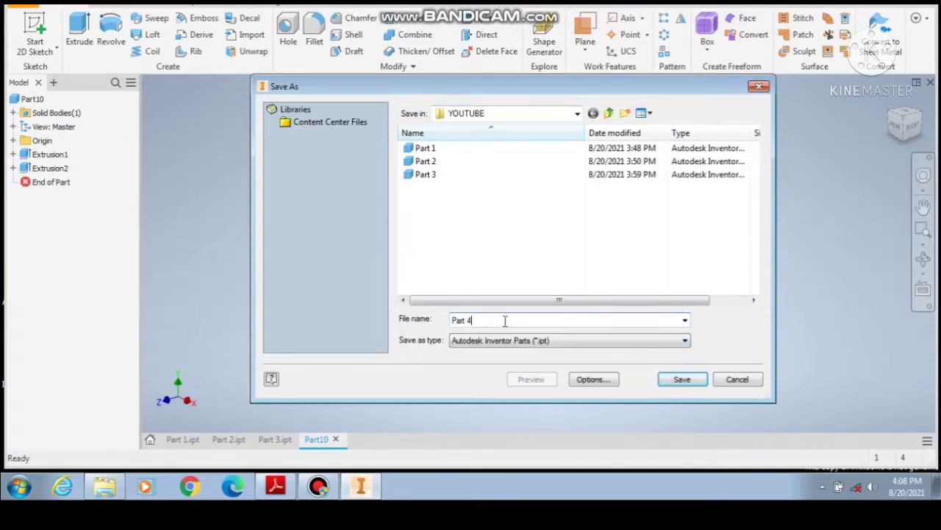
click(670, 381)
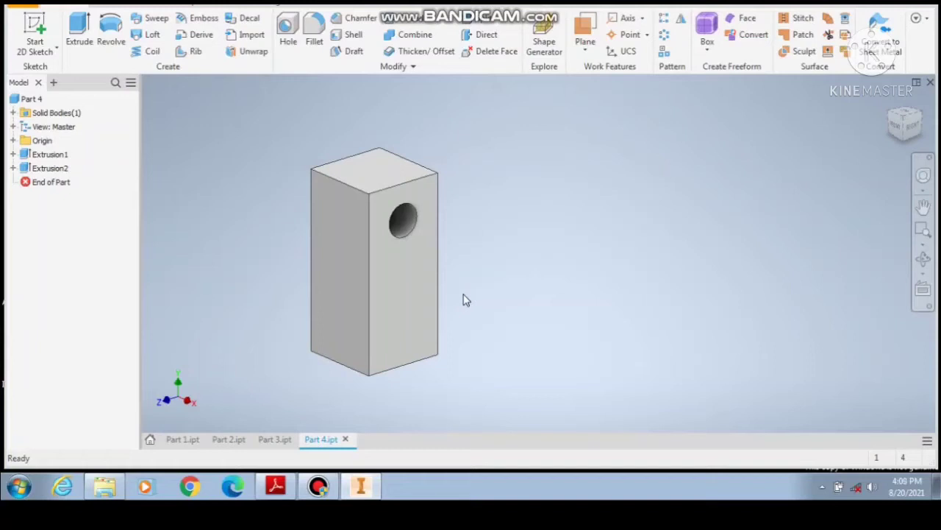
Switch to the PDF to examine the dimensions in the detail drawing of the base and return to Inventor.
click(275, 486)
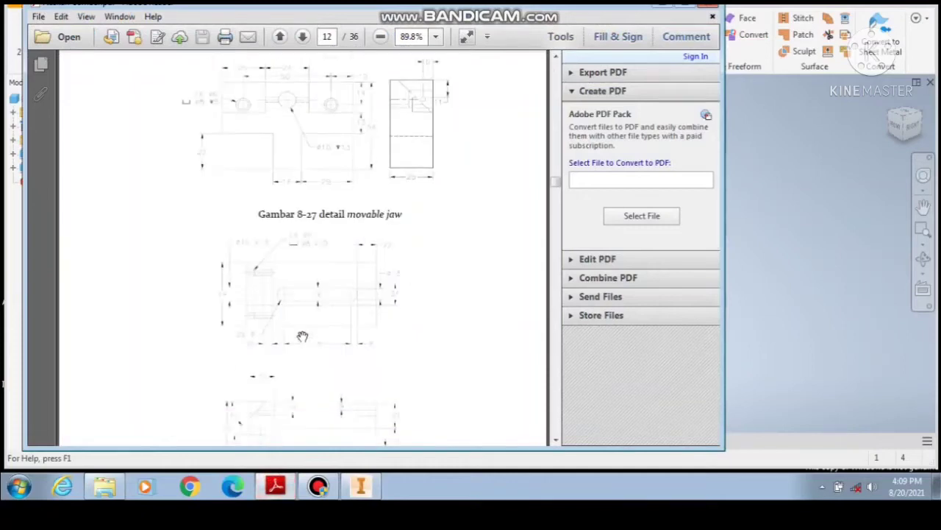
scroll(302, 336, down, 5)
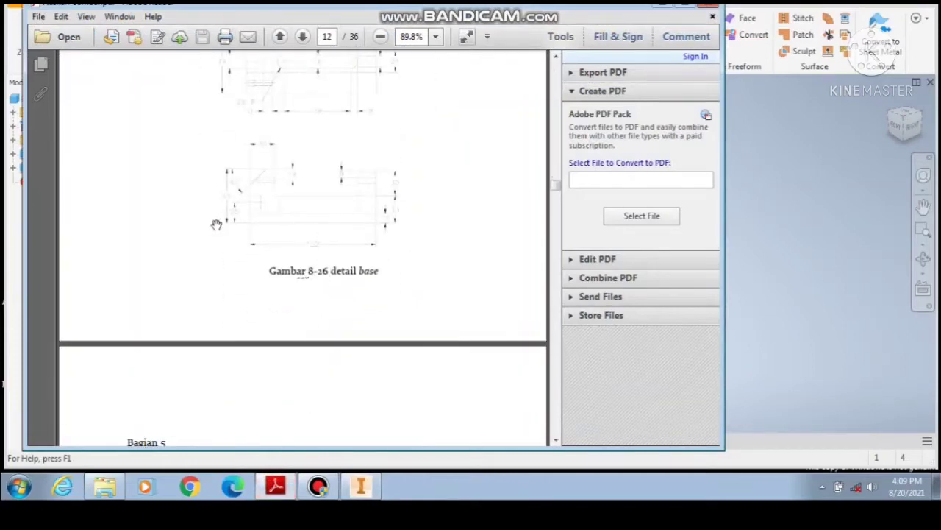
scroll(275, 231, up, 3)
scroll(289, 286, down, 2)
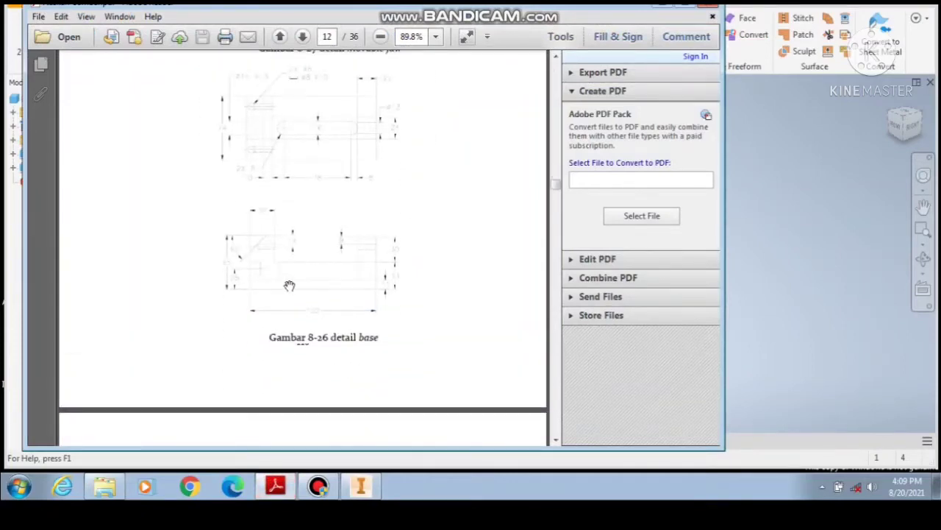
click(361, 485)
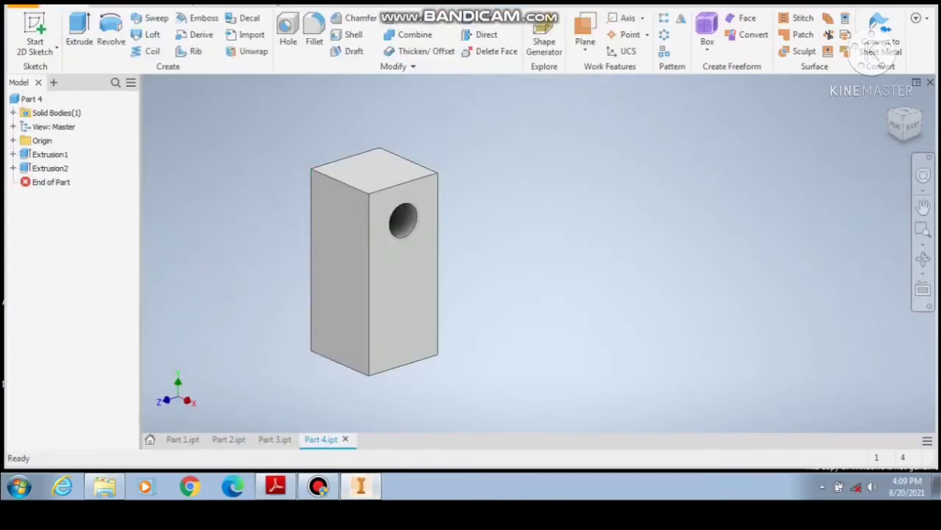
Create a new part from the Standard (mm).ipt template and start a sketch on the front XY plane.
key(ctrl+n)
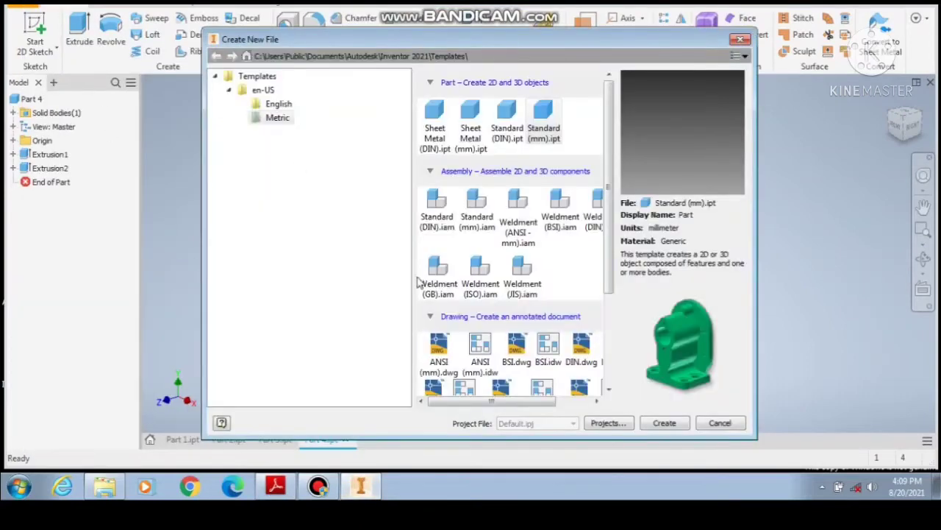
click(672, 427)
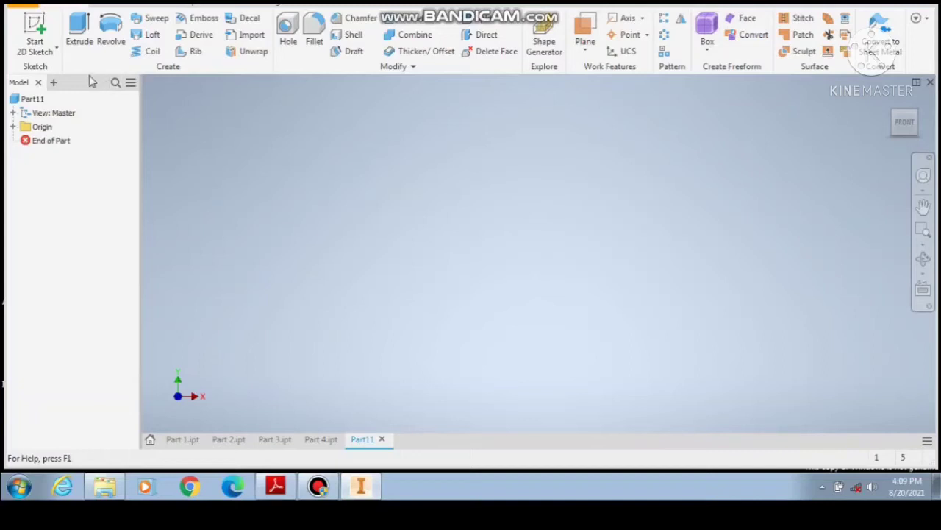
click(36, 42)
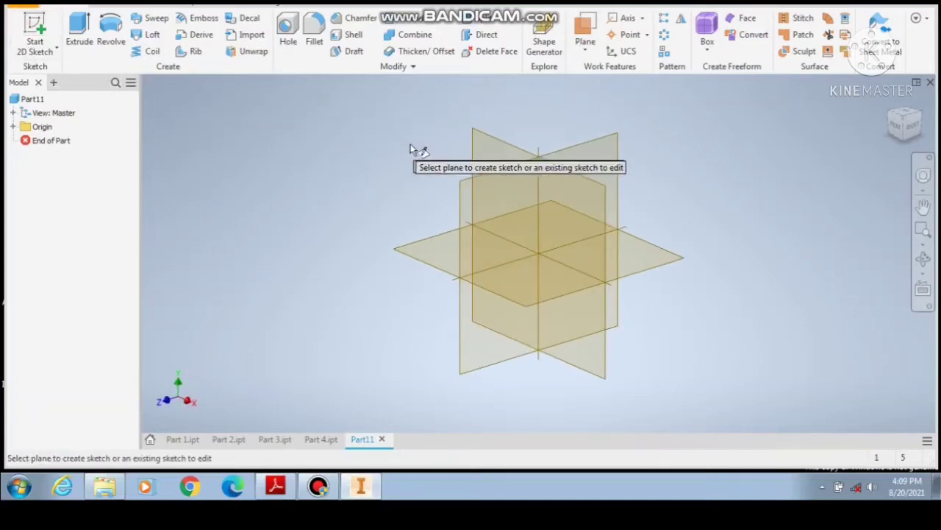
click(504, 161)
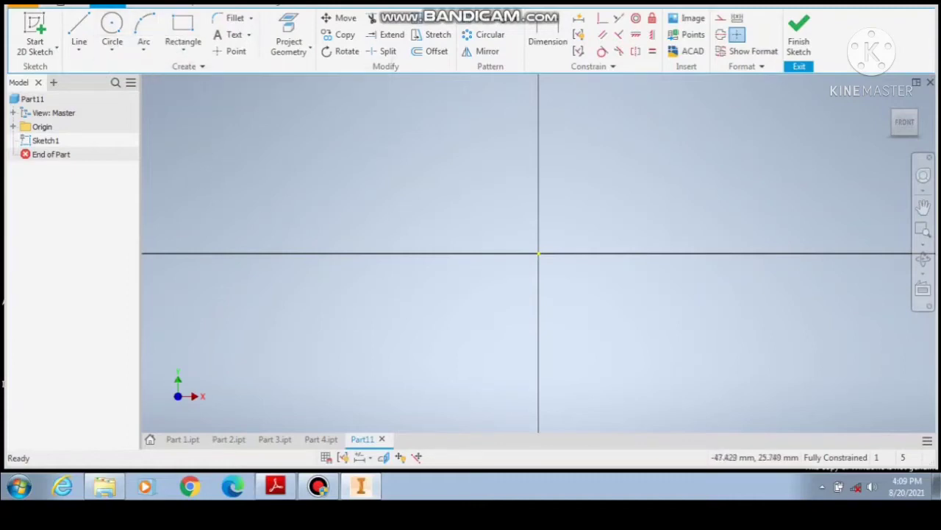
Draw a 65 mm line straight down and continue from its lower end with a 152 mm horizontal line to the right.
click(77, 26)
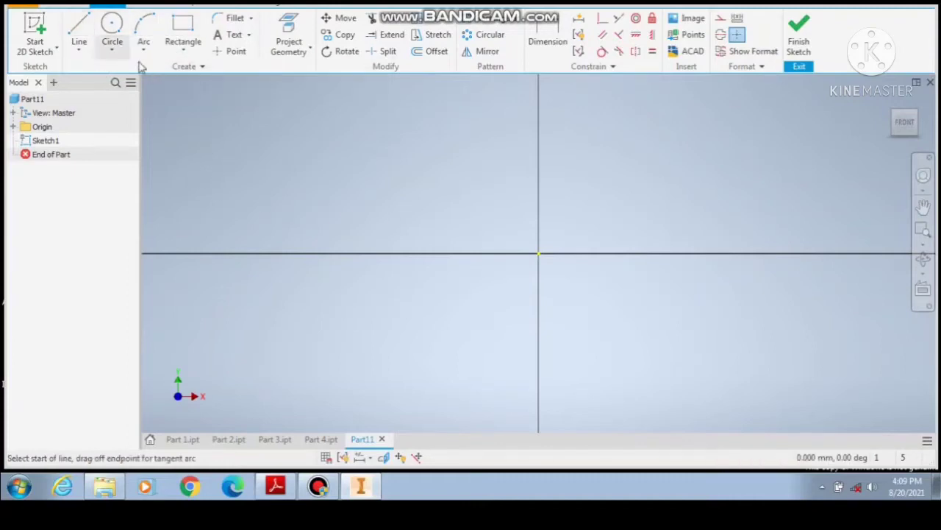
click(409, 150)
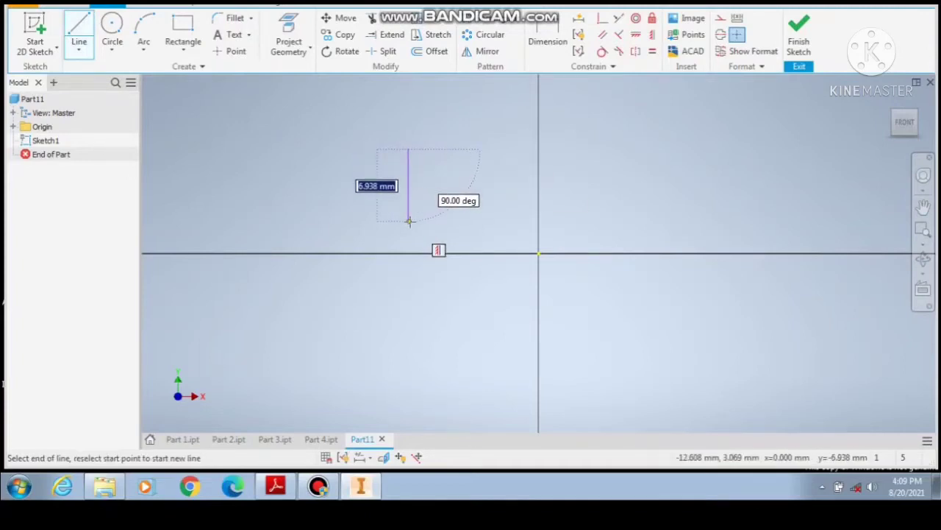
text(65)
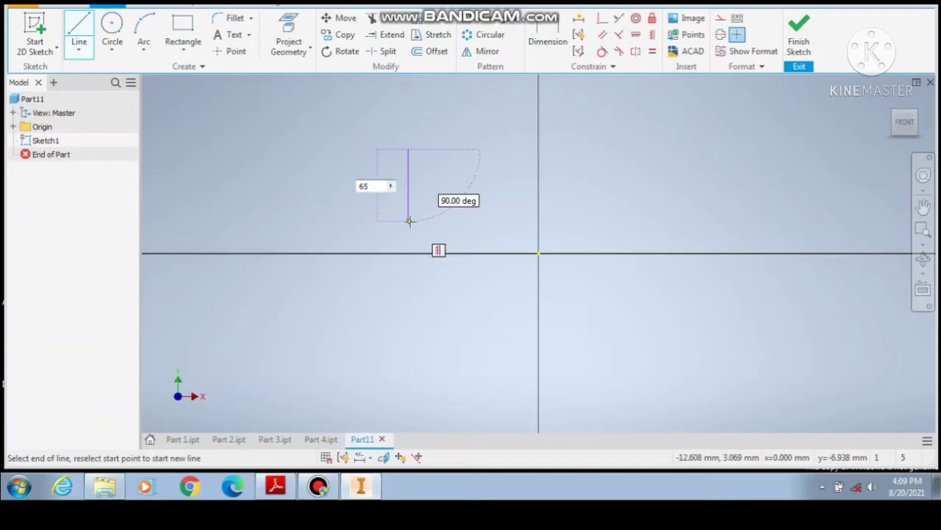
key(Return)
scroll(324, 154, down, 3)
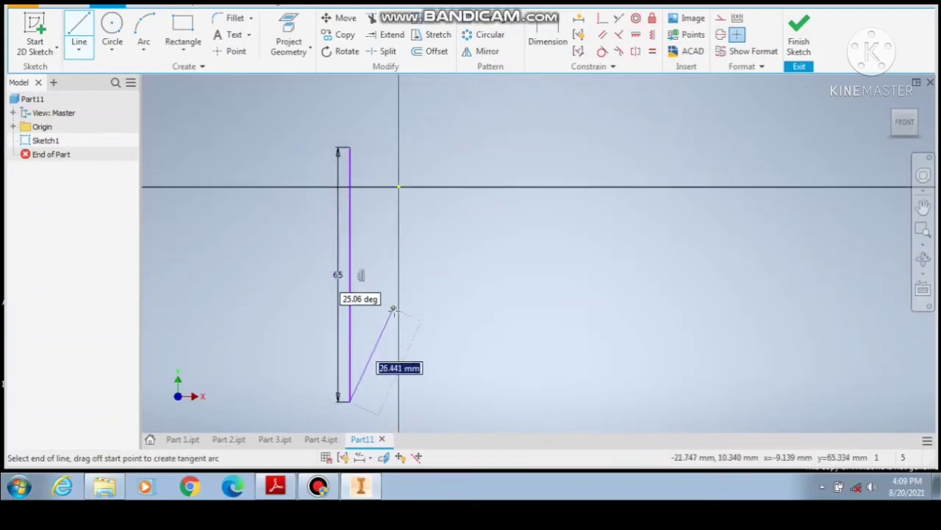
scroll(312, 191, down, 3)
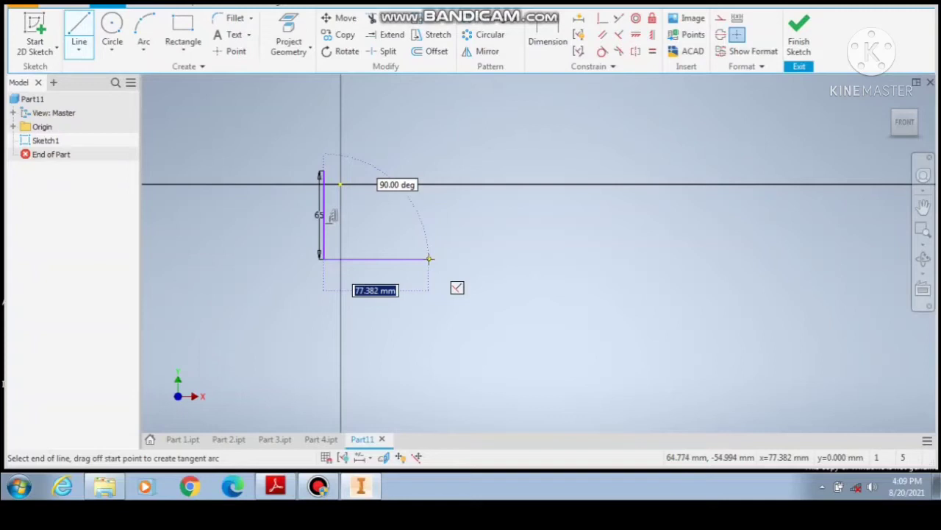
text(1)
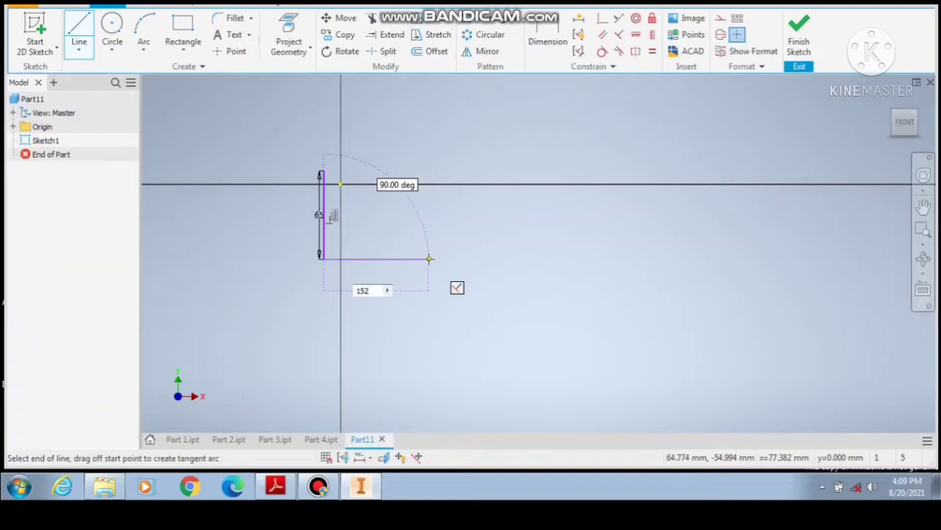
Draw the profile's 152 mm horizontal bottom edge from the 65 mm line's lower end and a 33 mm vertical edge rising from its far end.
text(52)
key(Return)
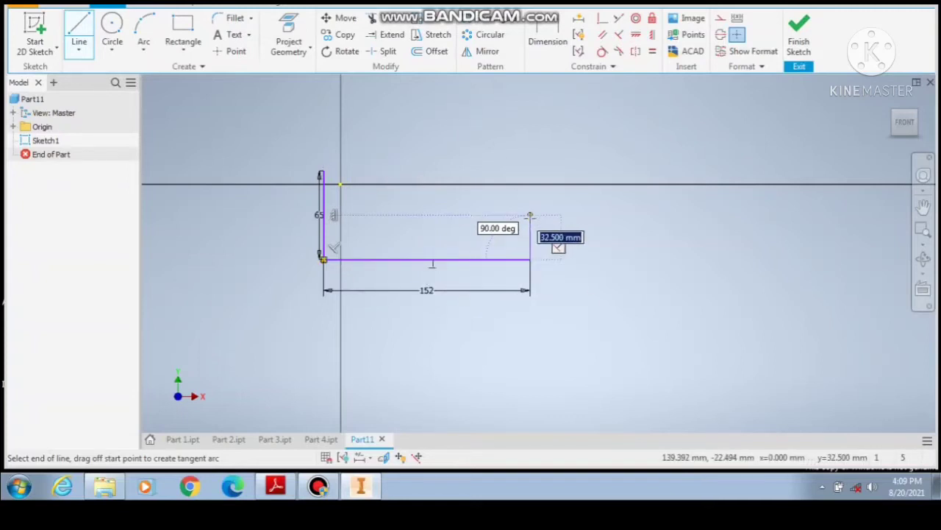
text(33)
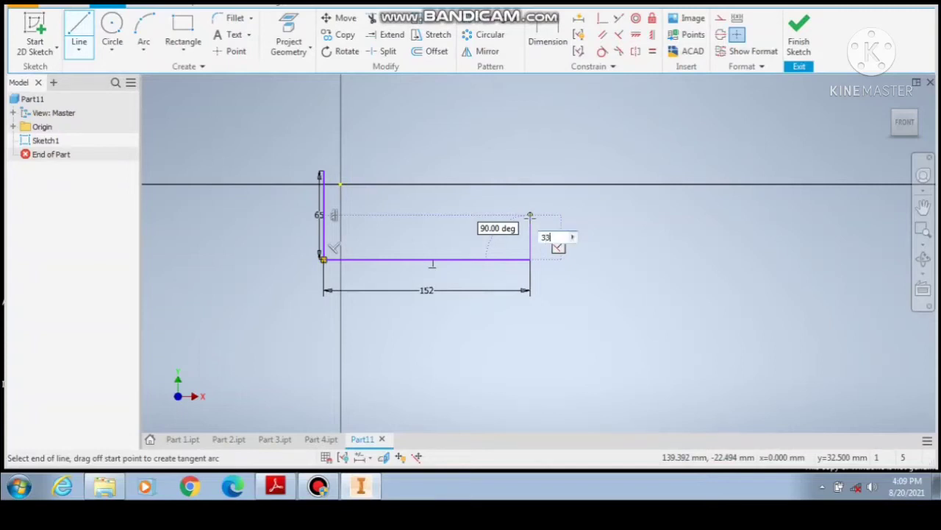
key(Return)
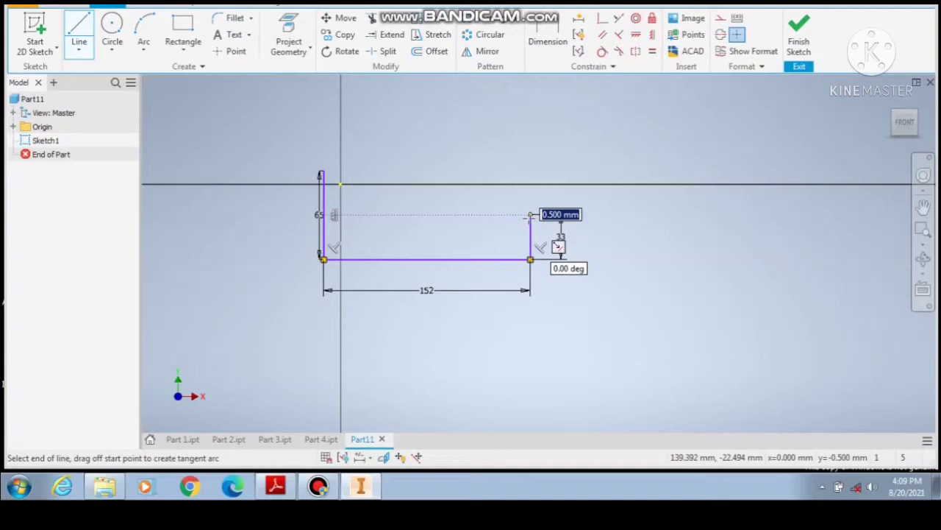
Draw a 30 mm horizontal line from the upper end of the 65 mm vertical edge towards the 33 mm edge.
click(79, 26)
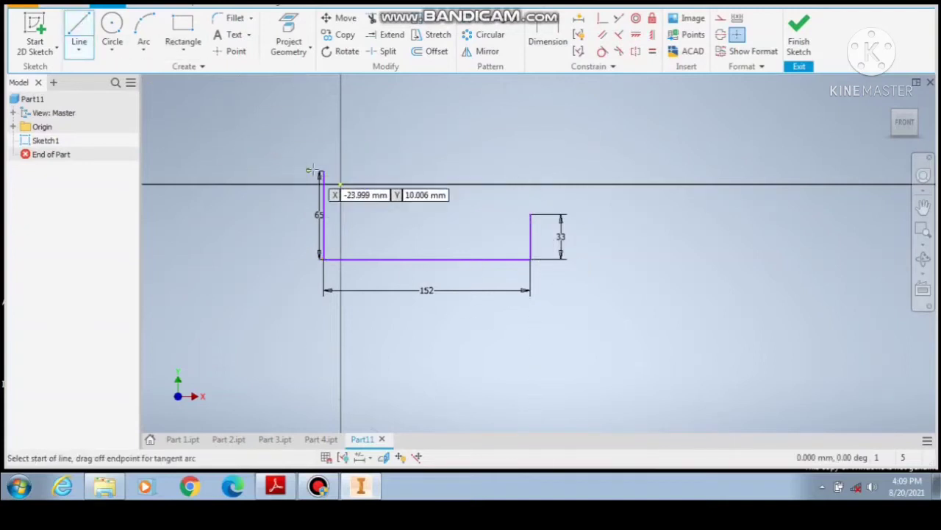
scroll(324, 175, up, 4)
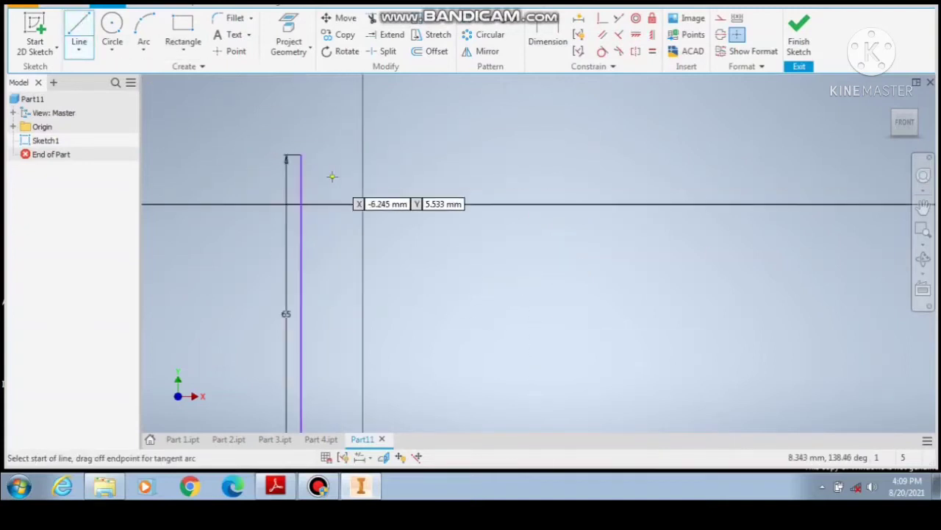
click(301, 156)
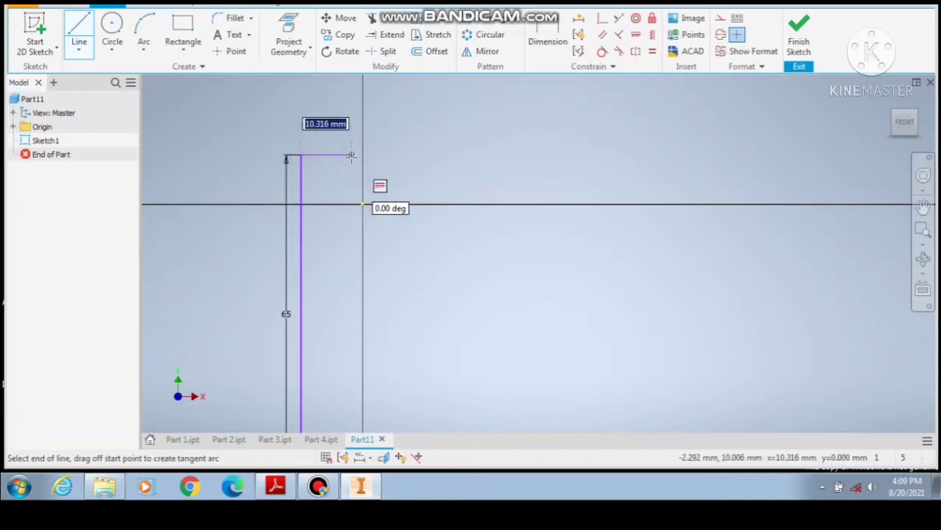
text(30)
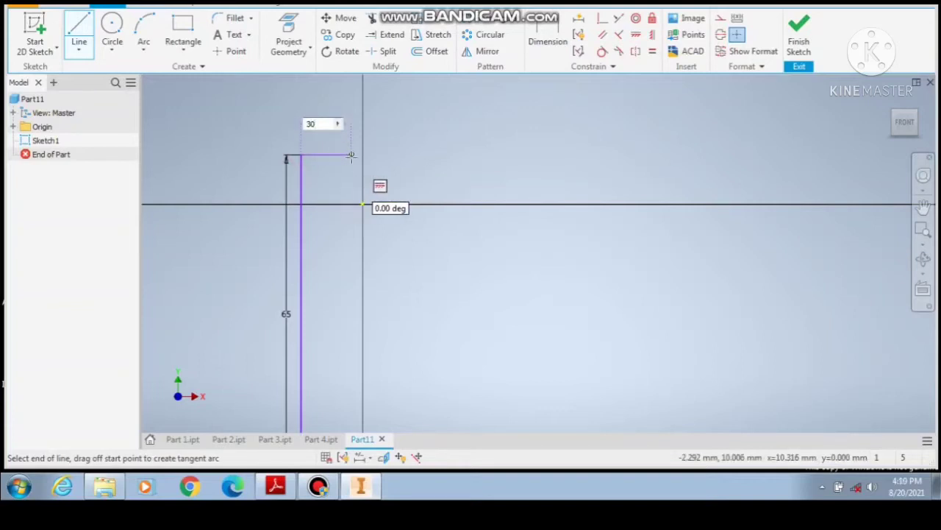
key(Return)
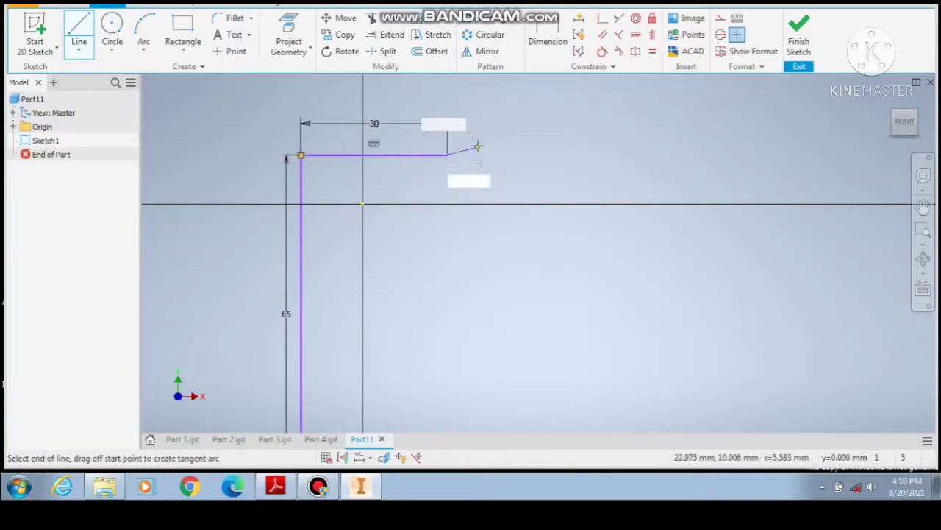
Close the L-shaped profile with a vertical line down from the 30 mm edge and a horizontal line to the 33 mm edge's upper end.
scroll(478, 140, down, 2)
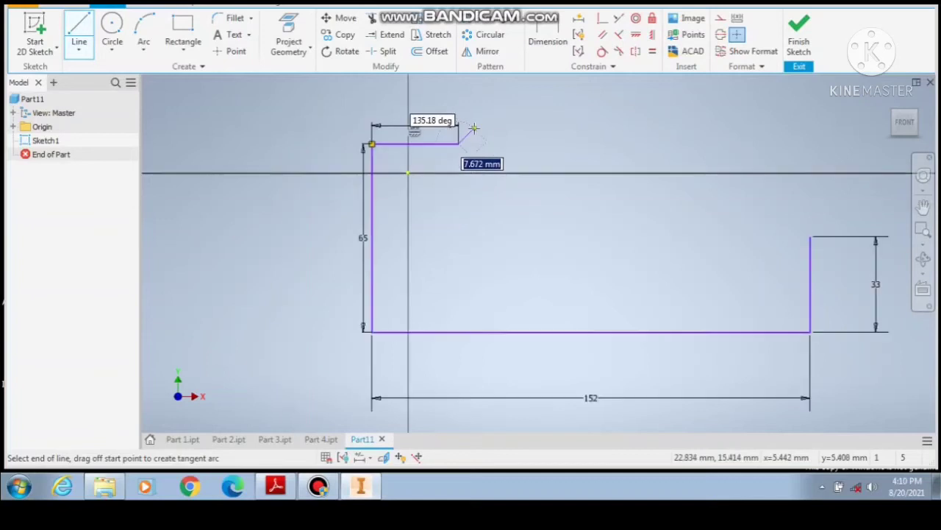
click(459, 237)
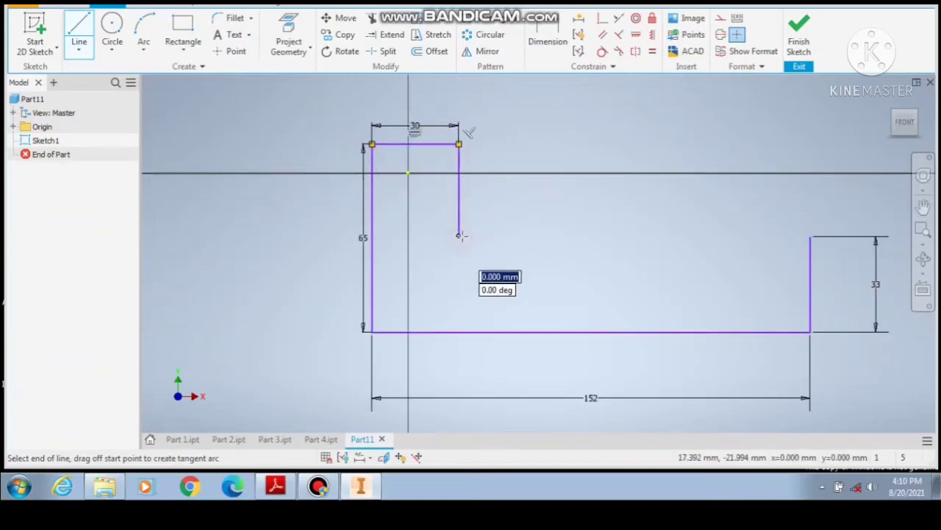
click(810, 237)
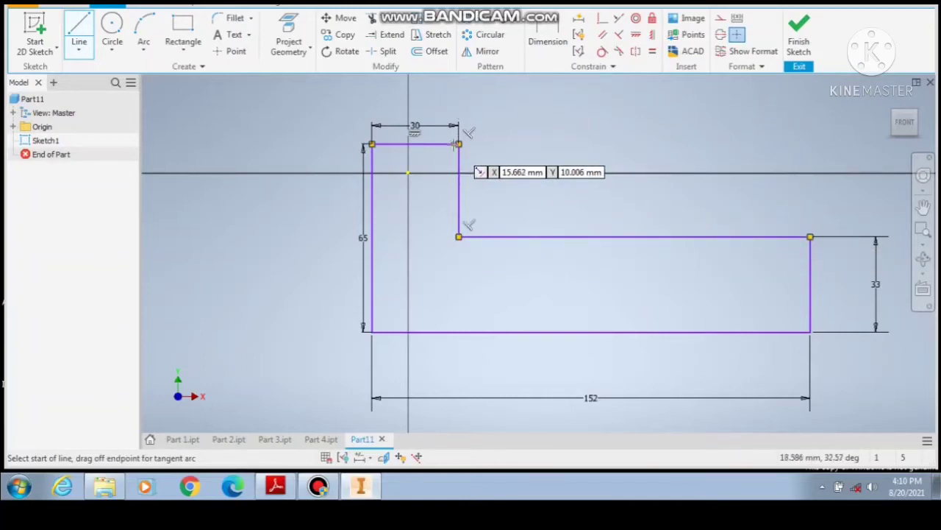
Draw a 10 mm line back along the top edge from its inner corner and a diagonal about 25.6 mm long down to the 65 mm edge.
click(459, 144)
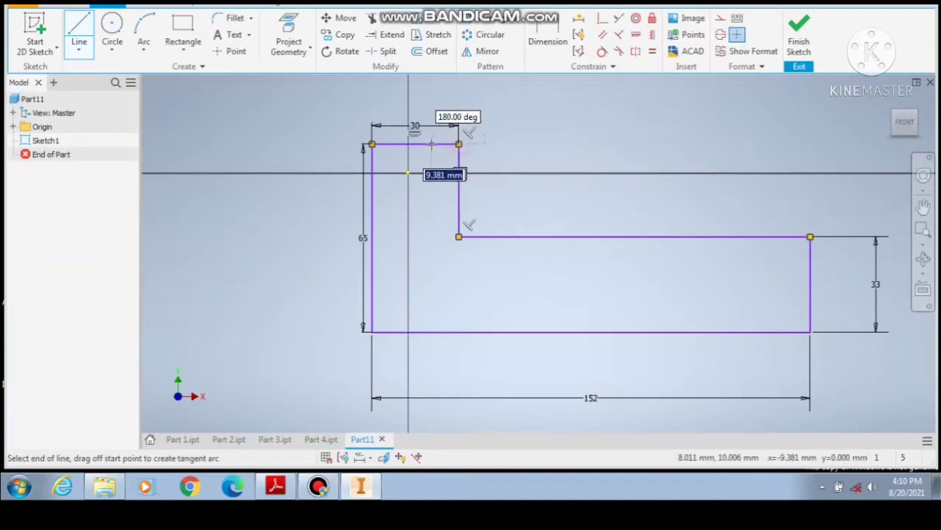
text(1)
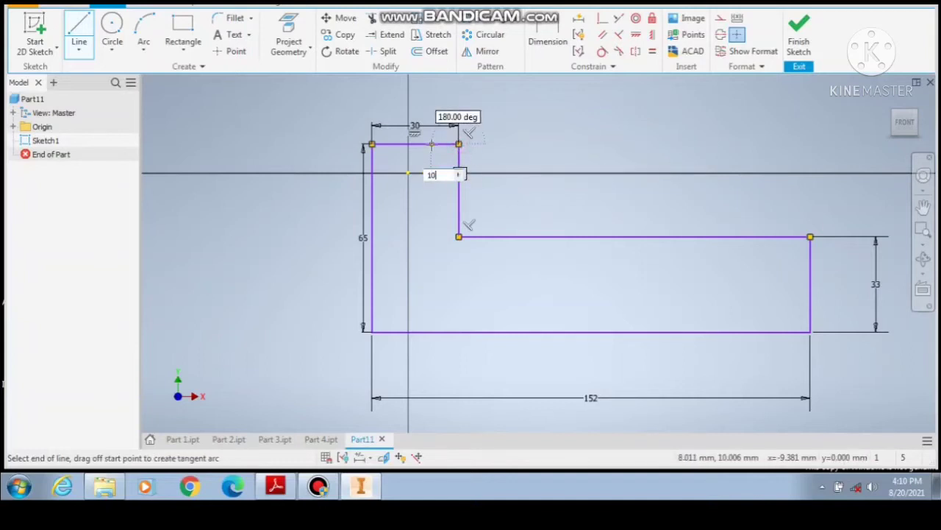
text(0)
key(Return)
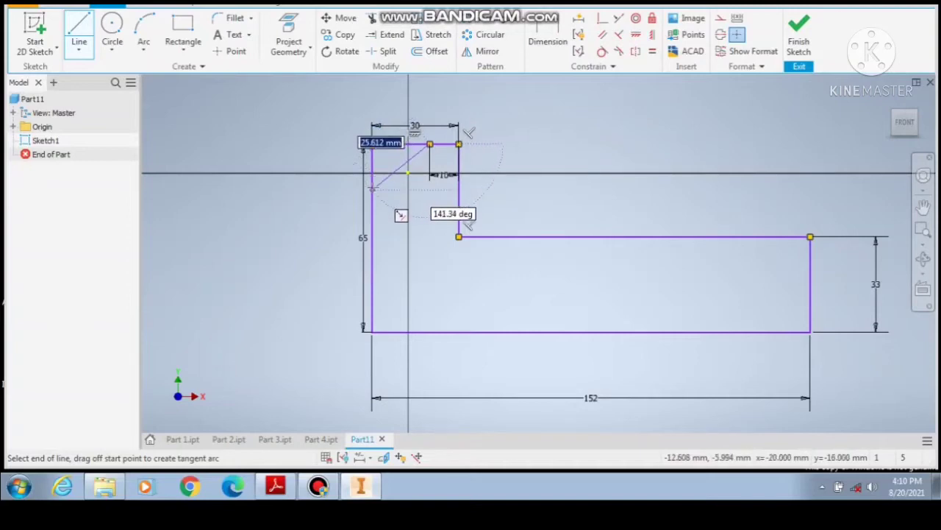
click(372, 190)
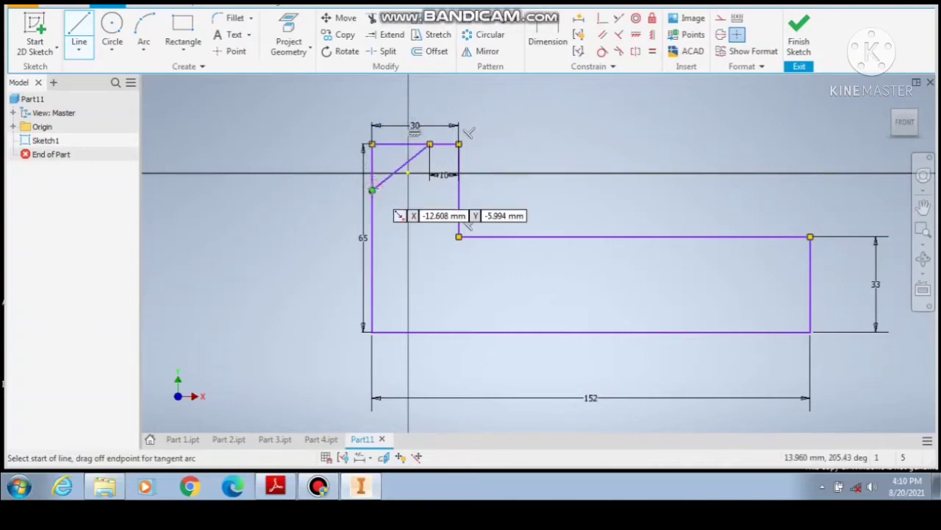
Check the base drawing in the PDF and dimension the angle between the diagonal line and the top edge as 45 degrees.
click(545, 31)
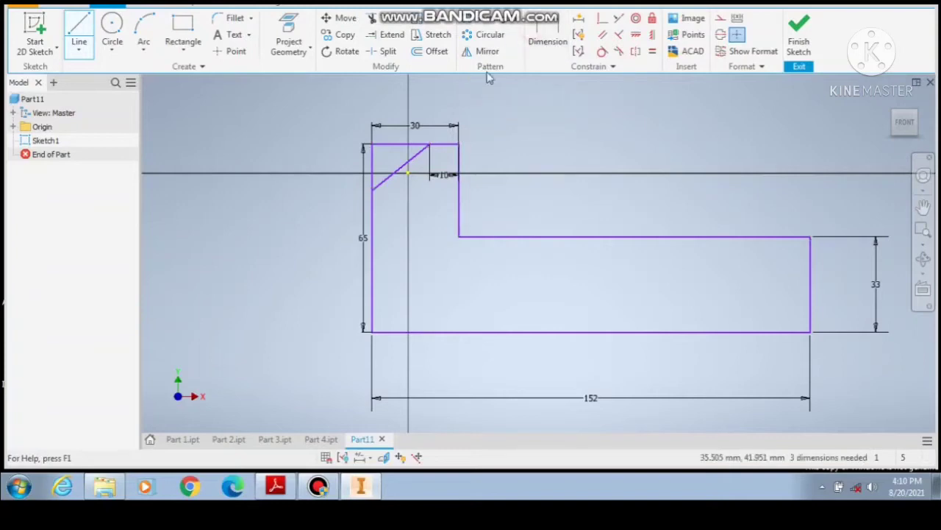
click(276, 485)
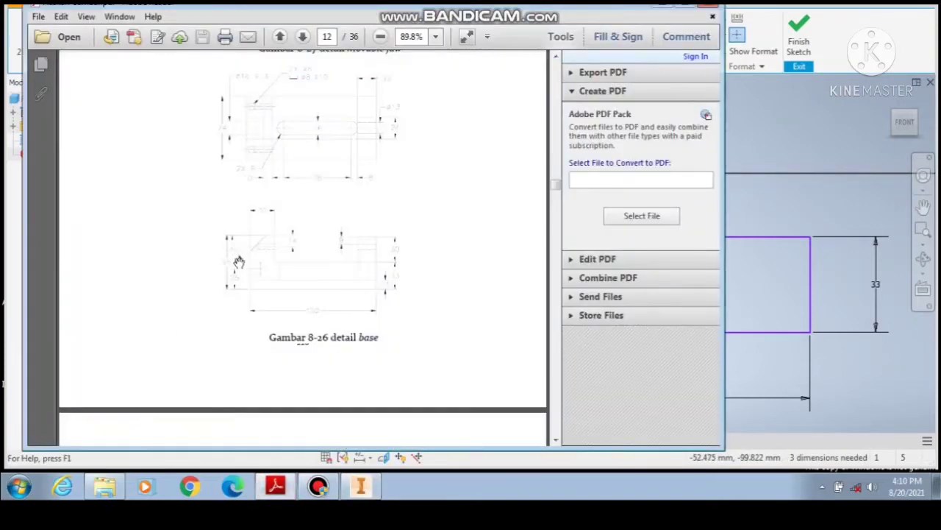
click(360, 485)
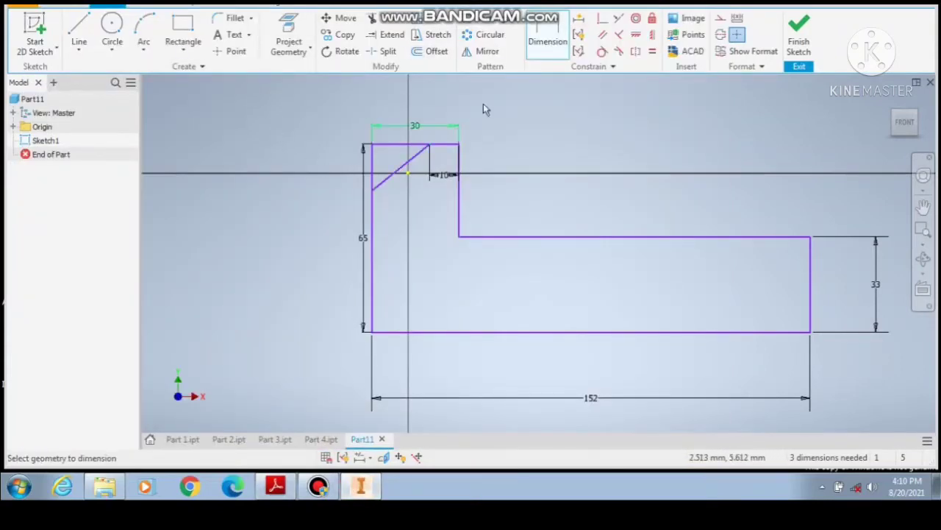
click(395, 172)
click(386, 144)
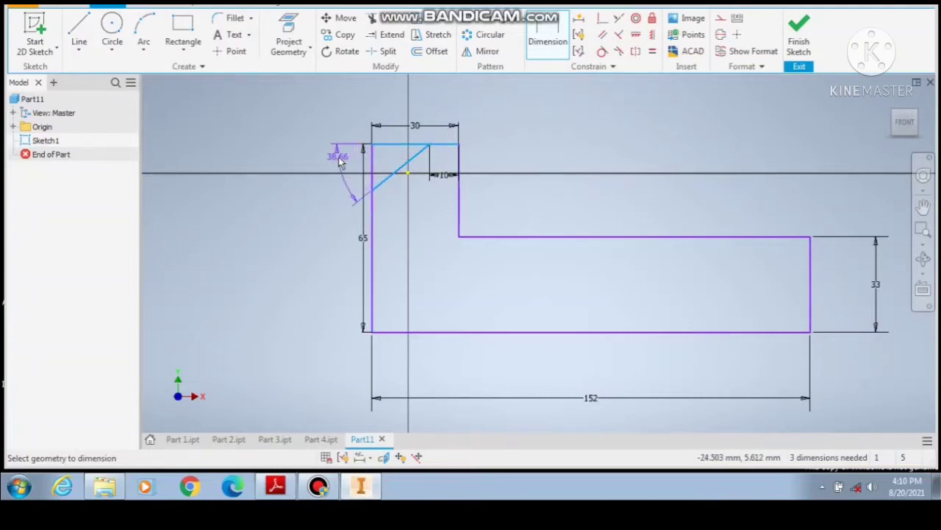
click(339, 163)
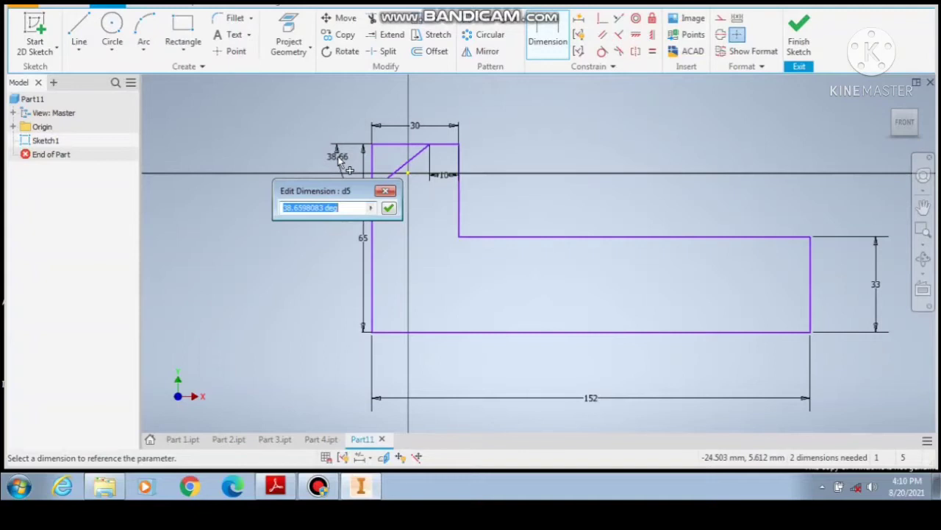
text(4)
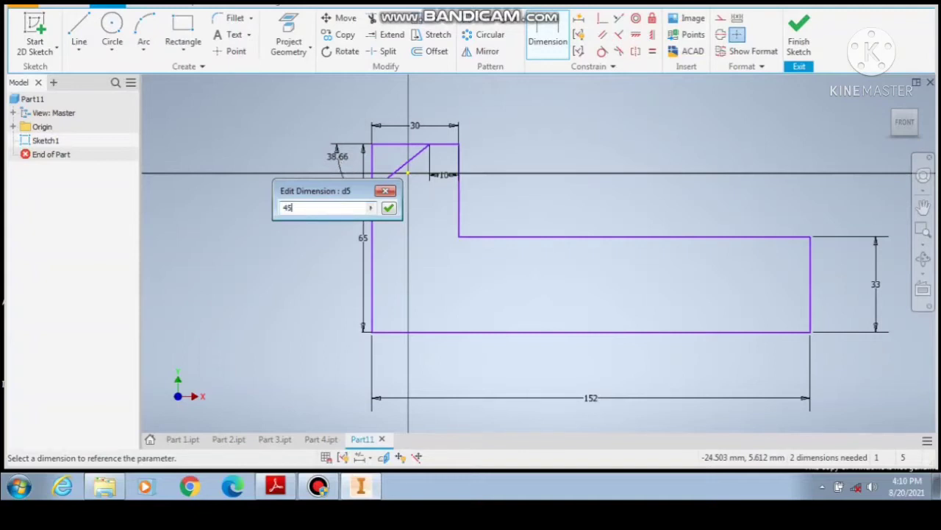
text(5)
key(Return)
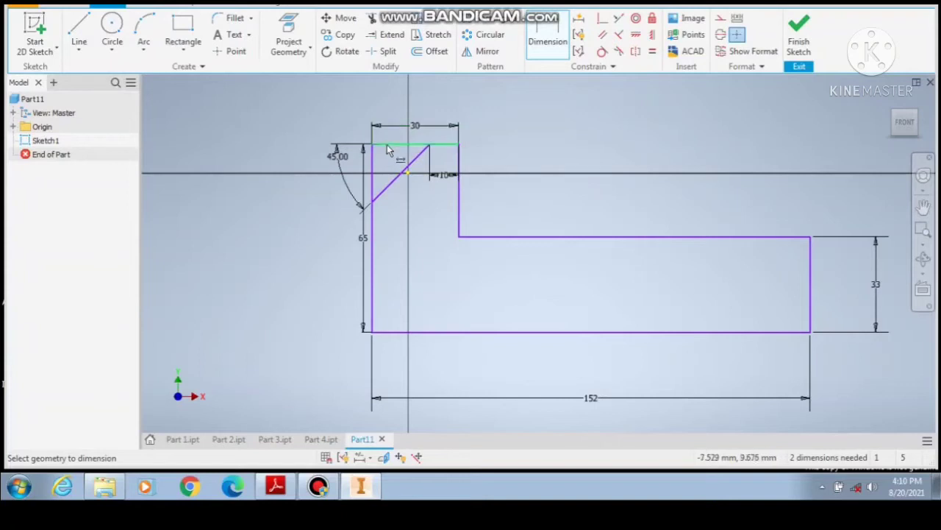
key(Escape)
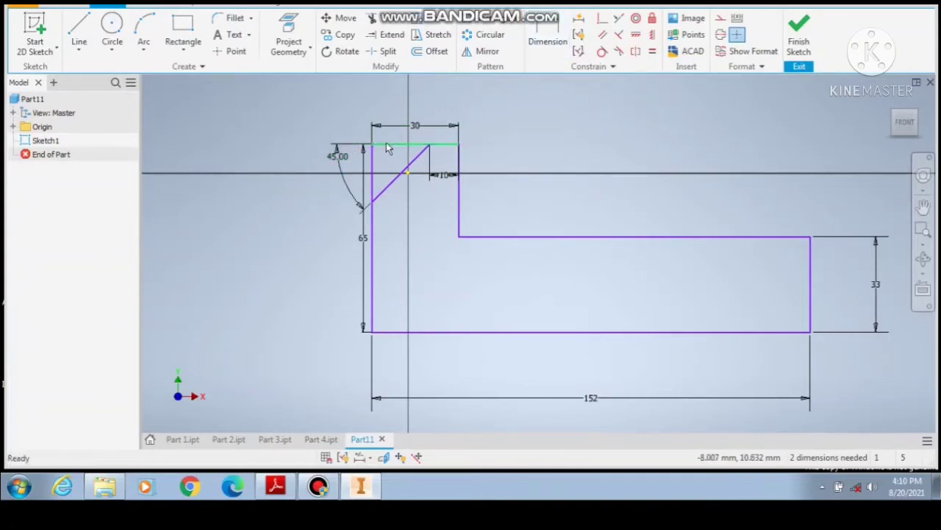
Delete the 30 mm top line and the 65 mm vertical line that form the corner outside the diagonal.
click(387, 145)
key(Delete)
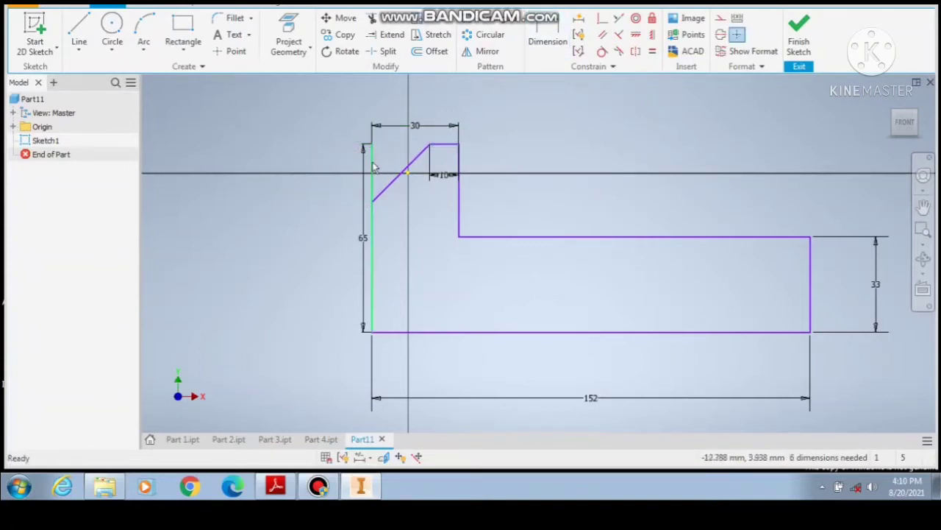
click(373, 168)
key(Delete)
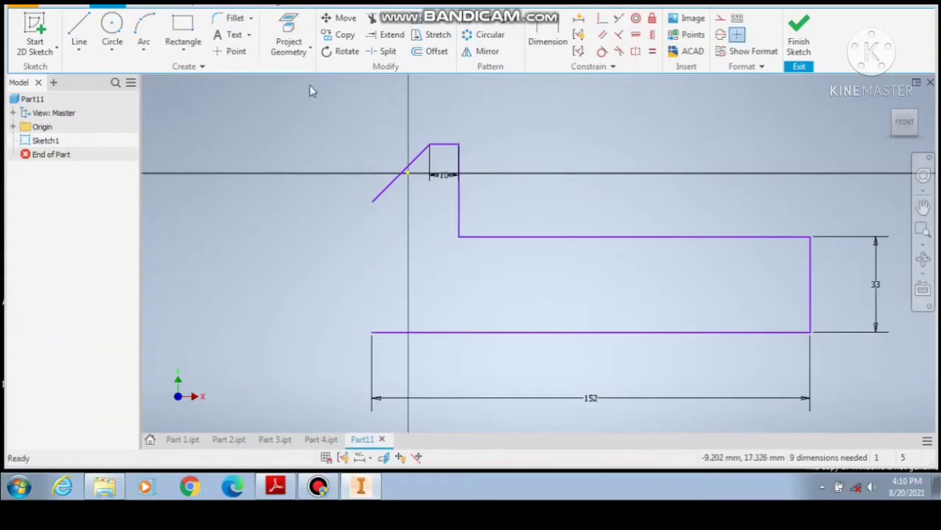
Close the profile with a vertical line from the diagonal's lower end to the bottom edge's open end, and finish the sketch.
click(79, 30)
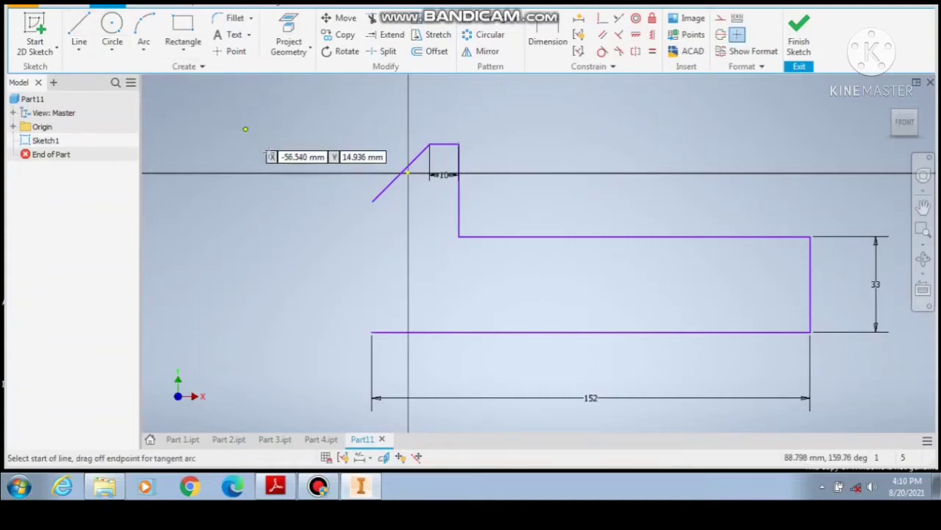
click(372, 200)
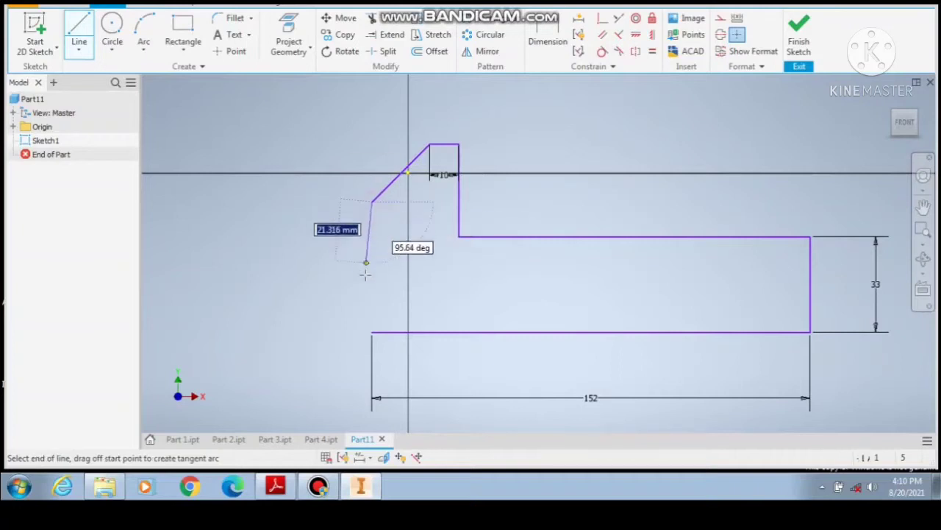
click(372, 332)
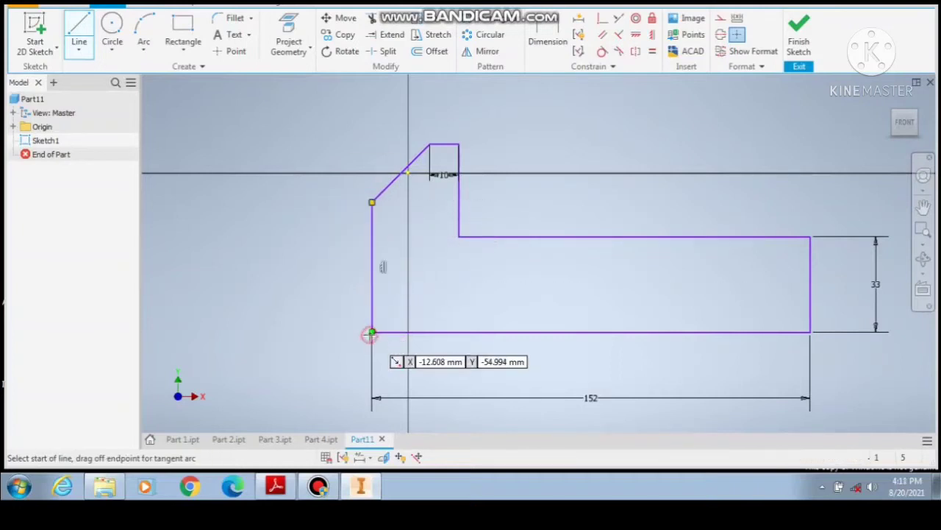
click(787, 56)
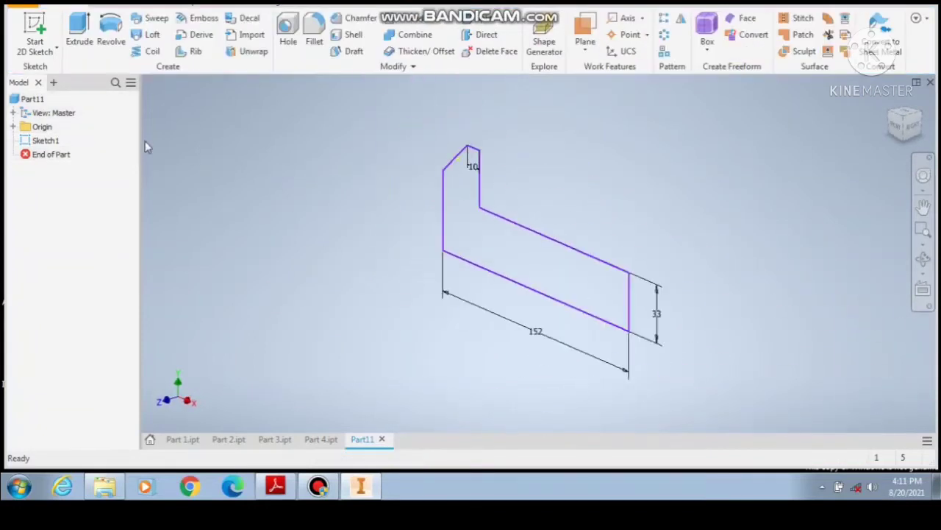
Extrude the closed profile 74 mm, checking the base's width in the PDF drawing.
click(76, 29)
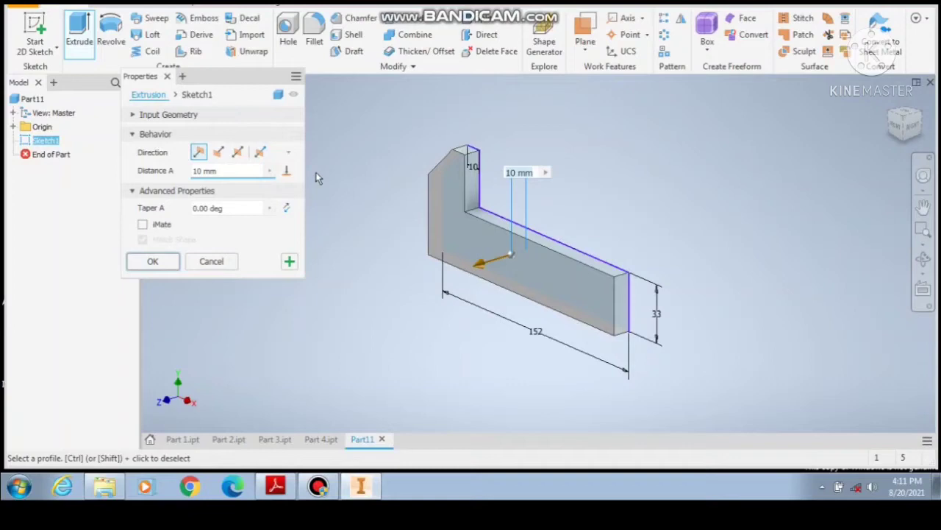
click(276, 487)
scroll(309, 331, up, 2)
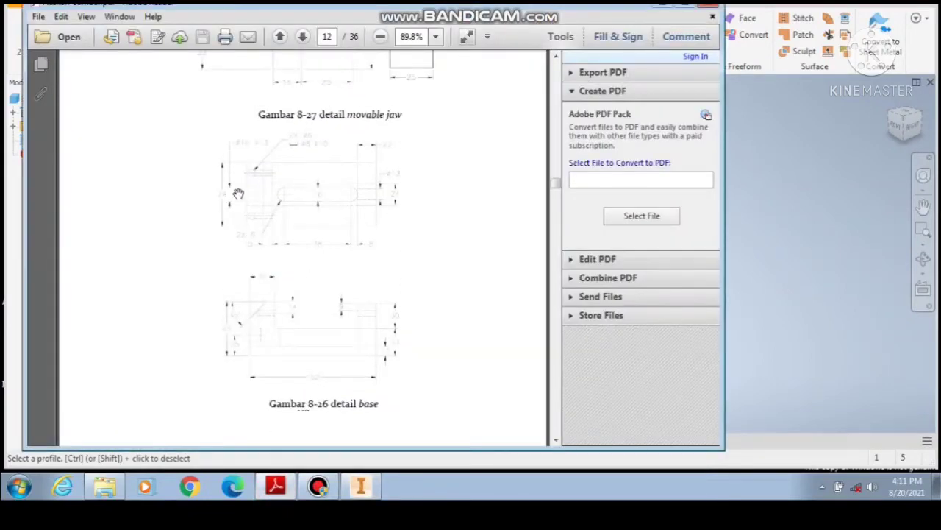
click(364, 484)
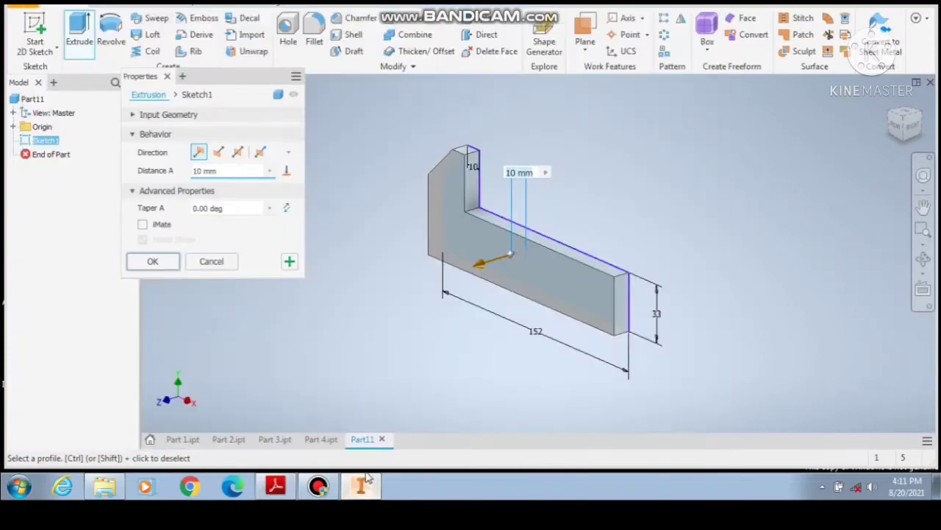
text(74)
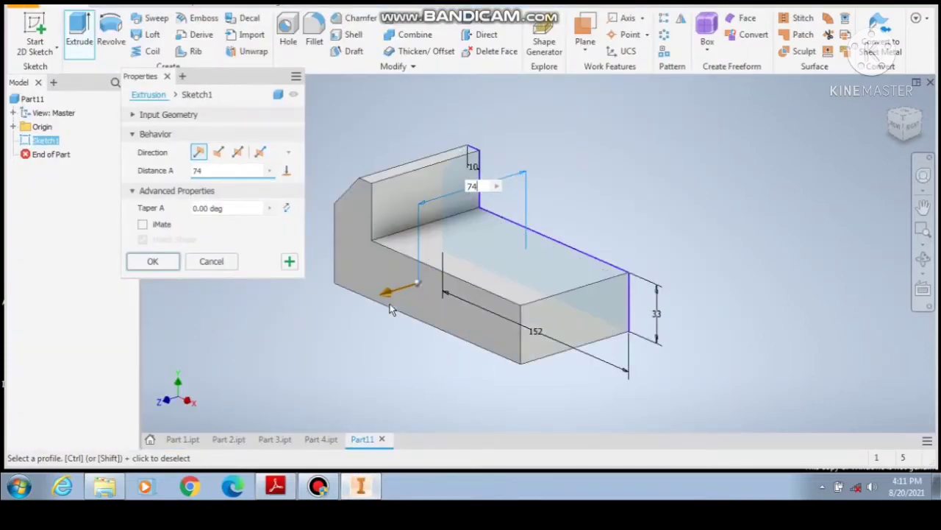
key(Return)
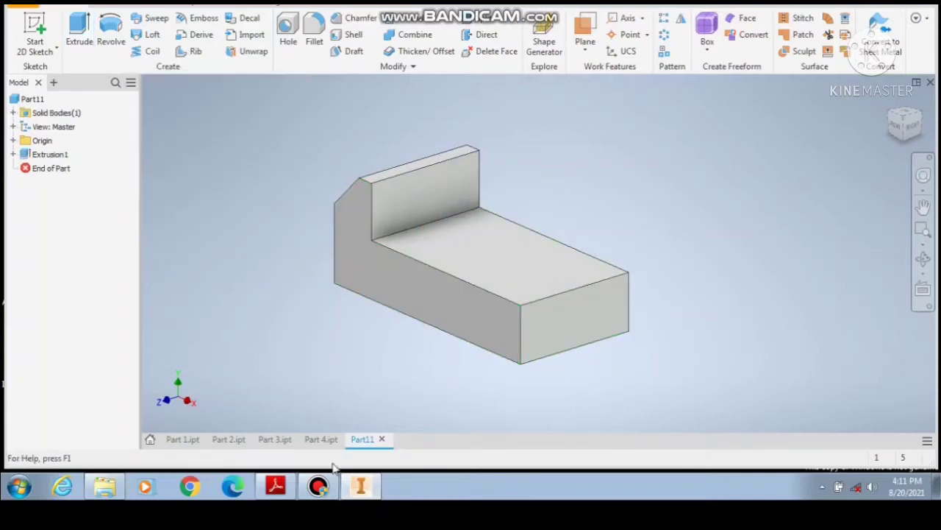
Examine the drill press assembly picture and the base detail drawing in the PDF, and return to the Inventor part.
click(276, 485)
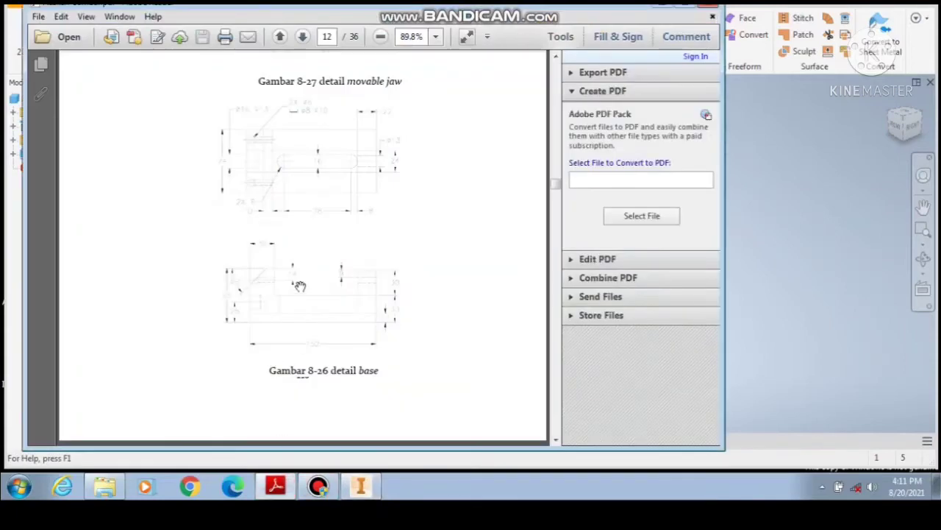
scroll(300, 285, down, 1)
scroll(302, 283, up, 8)
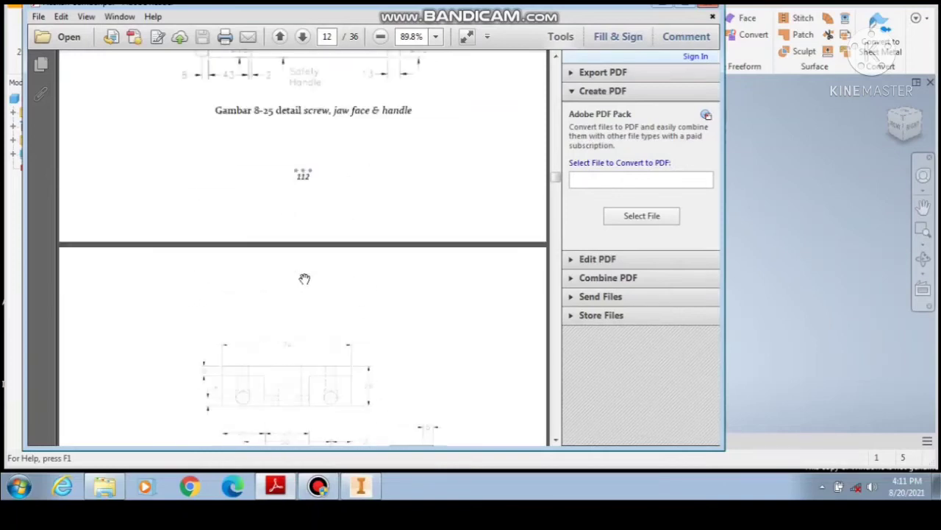
scroll(305, 279, up, 15)
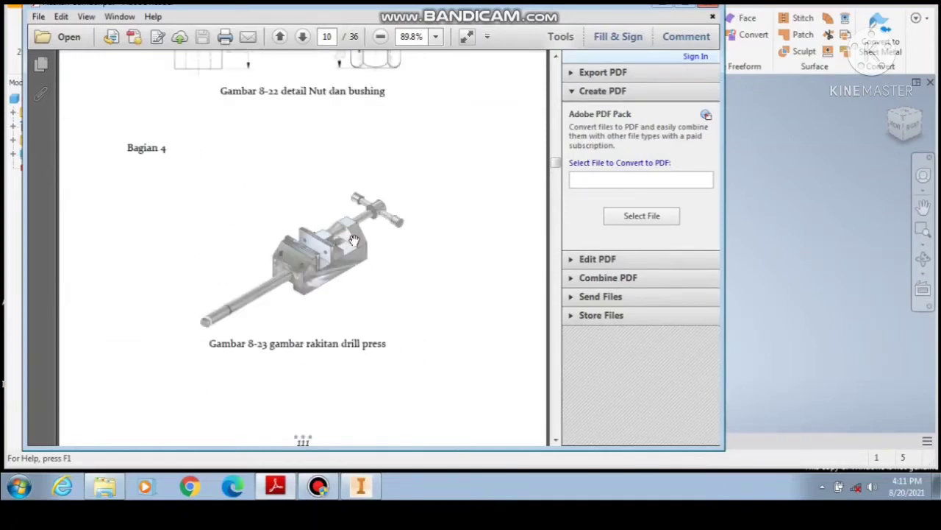
scroll(354, 234, down, 12)
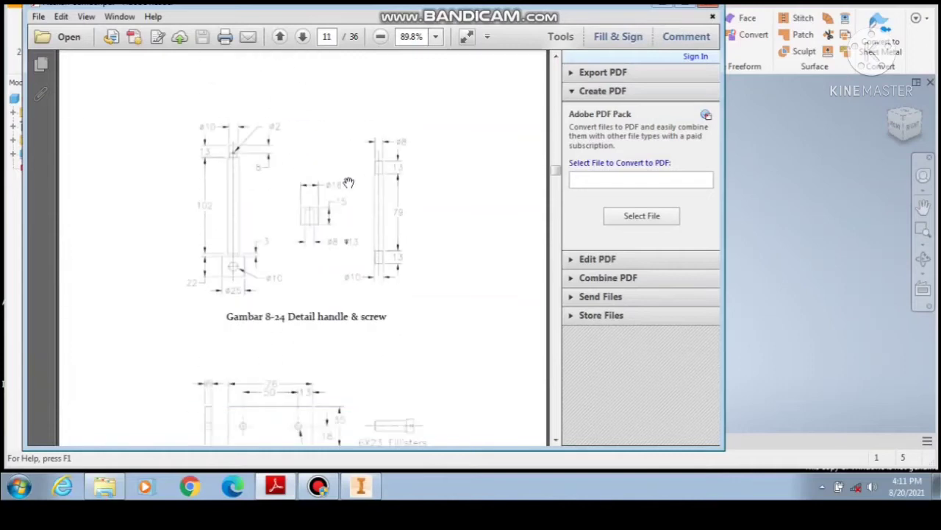
scroll(326, 341, down, 8)
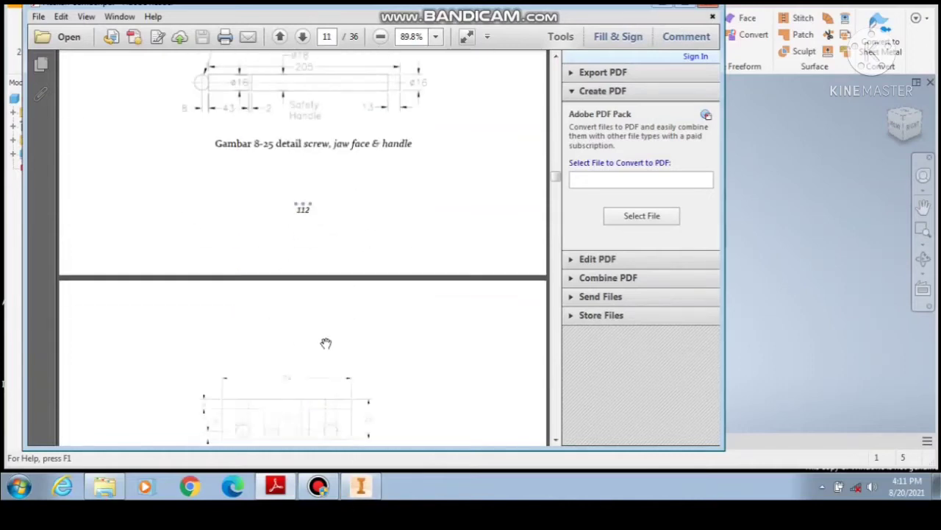
scroll(321, 326, down, 4)
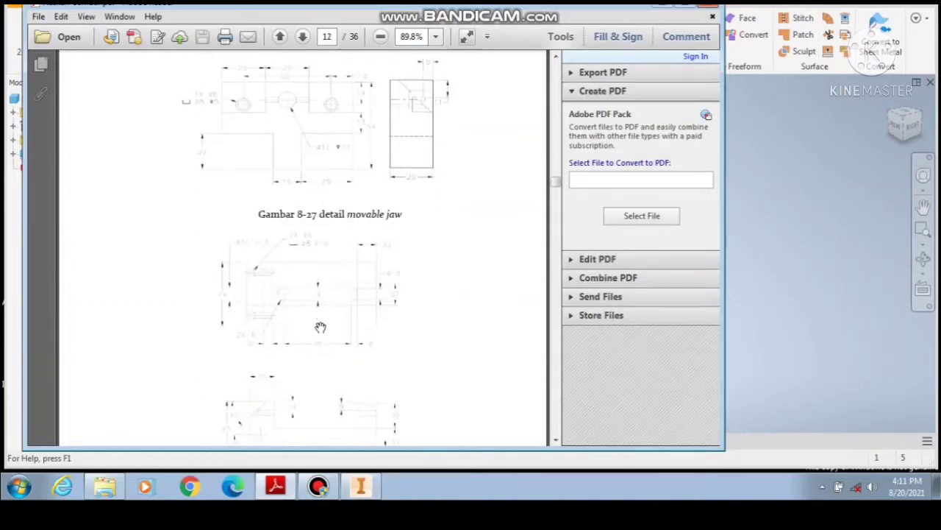
click(359, 483)
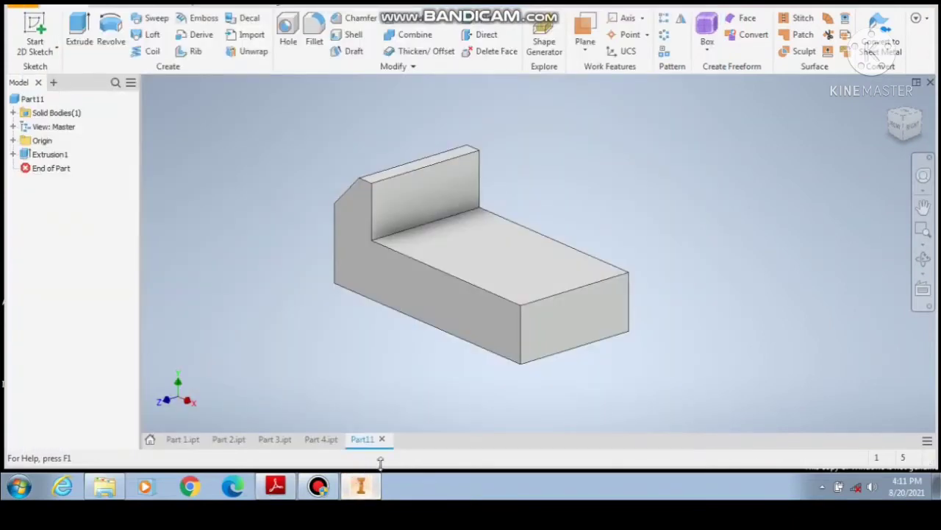
Start a sketch on the base's low end face and draw a 30 mm line up from its upper corner and a 74 mm line across.
right_click(533, 343)
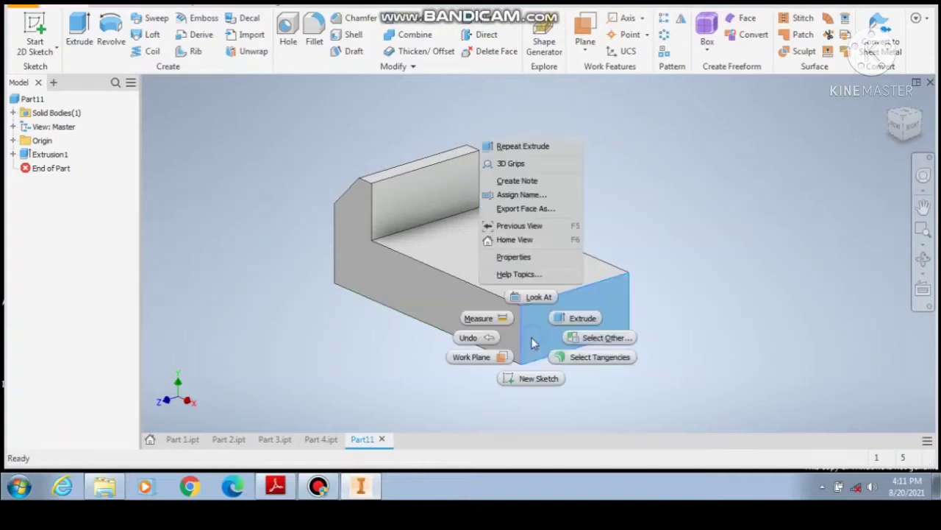
click(532, 378)
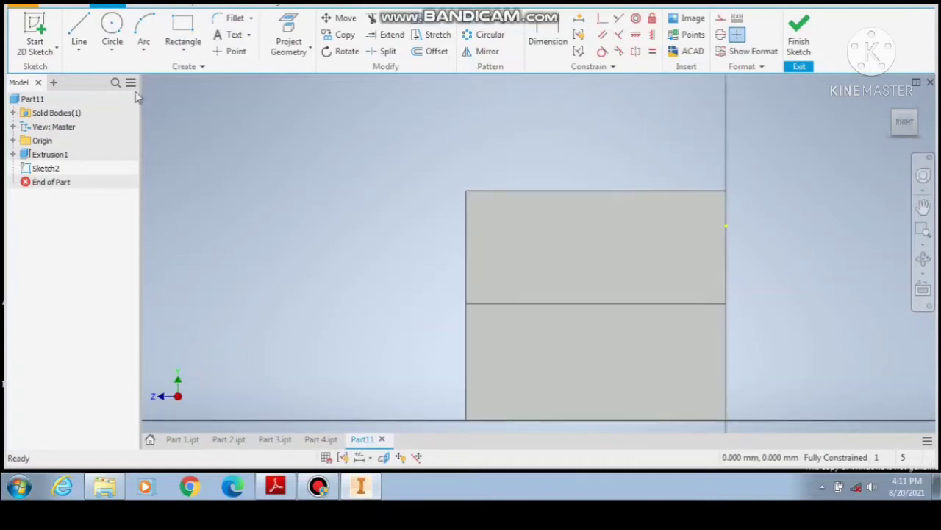
click(78, 30)
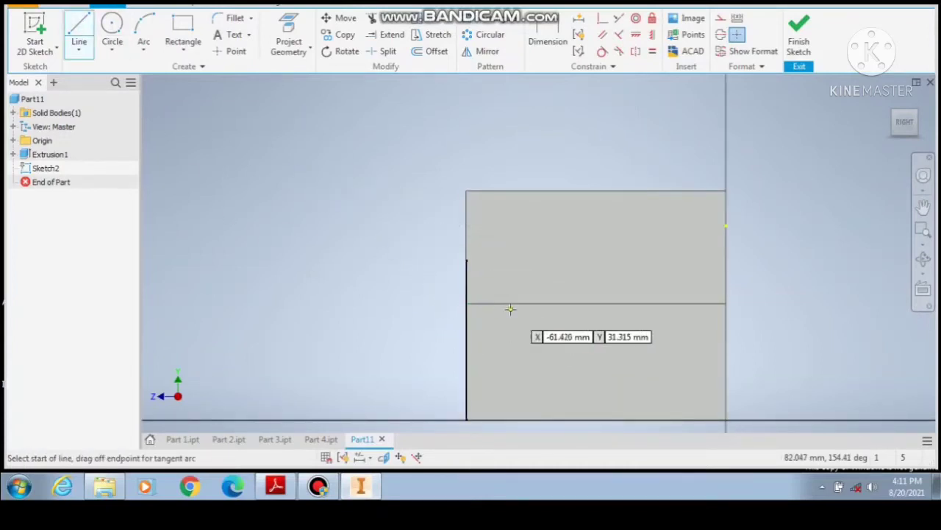
click(466, 303)
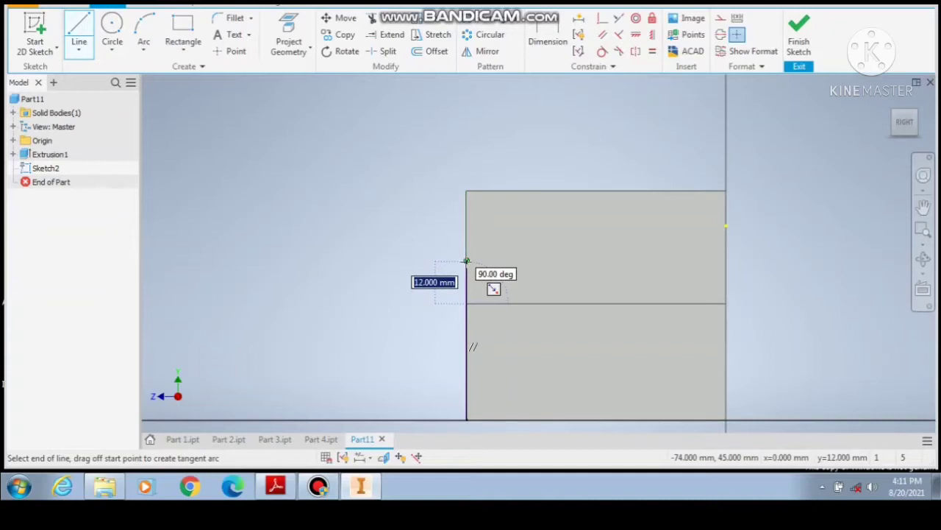
text(30)
key(Return)
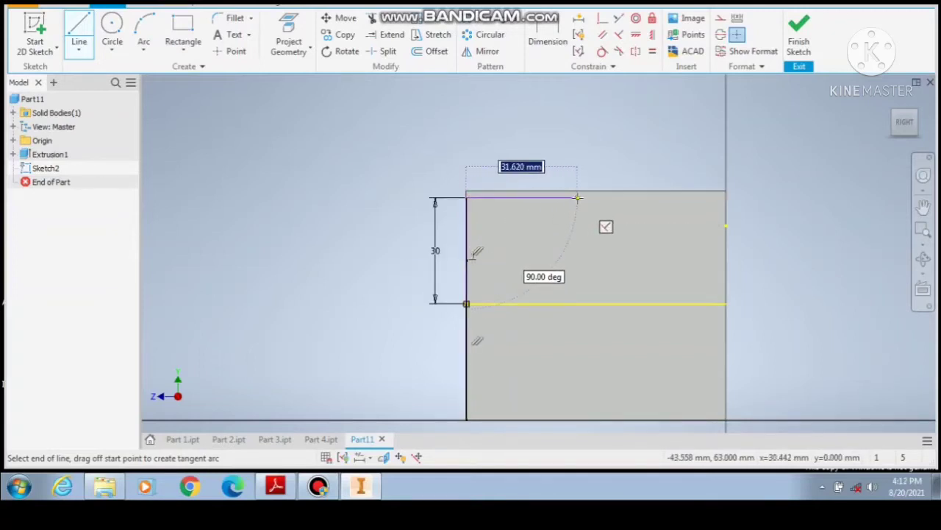
text(74)
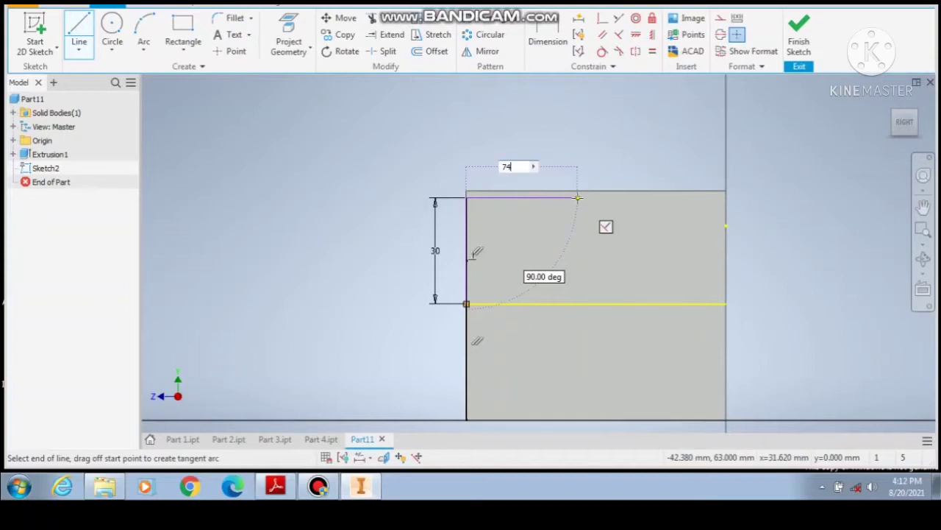
key(Return)
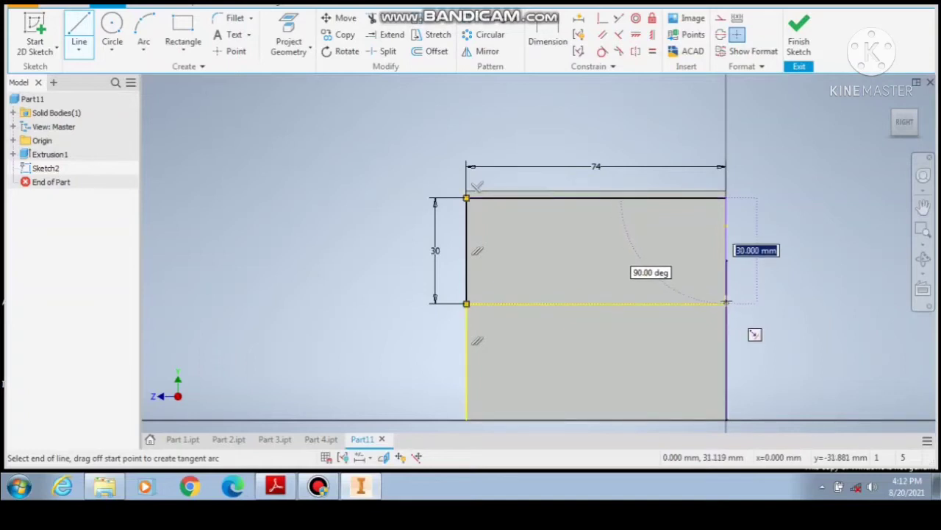
Close the rectangle with a vertical line down to the face's other upper corner and a line back along the face's top edge.
scroll(726, 303, up, 3)
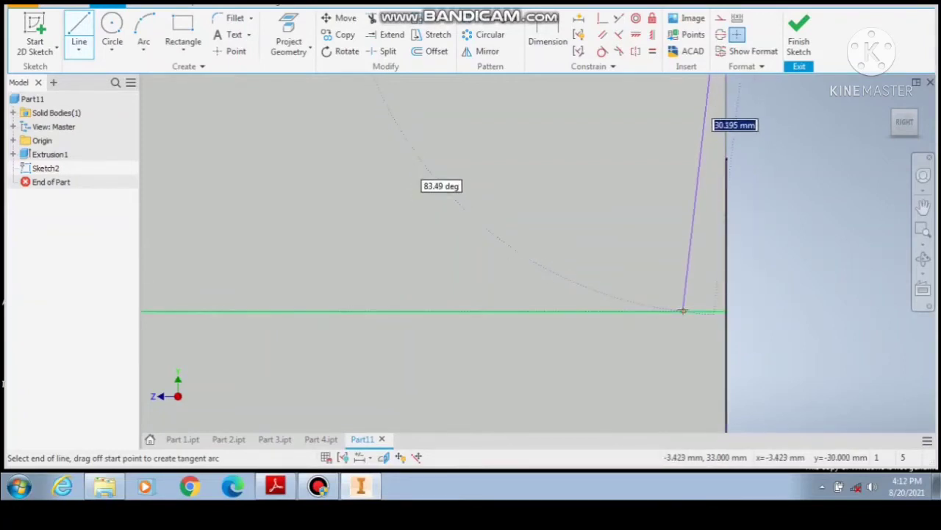
click(726, 311)
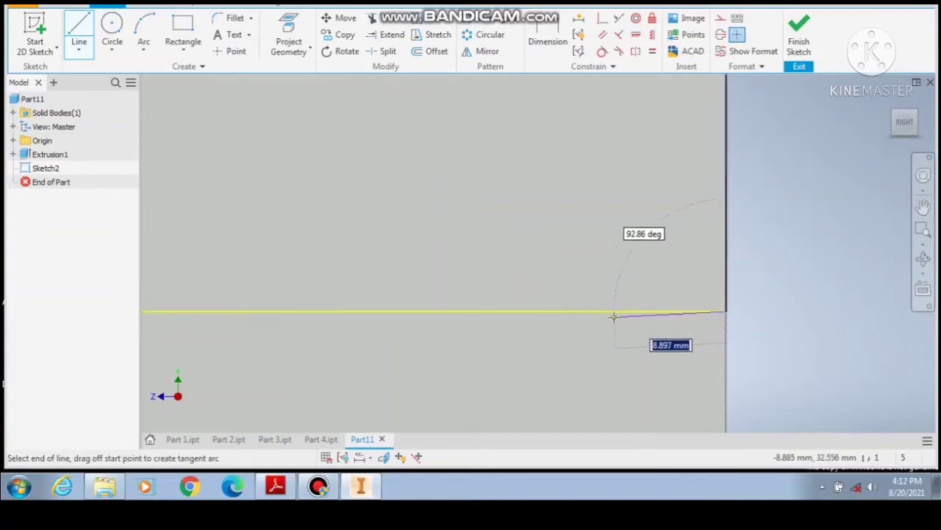
scroll(596, 318, down, 3)
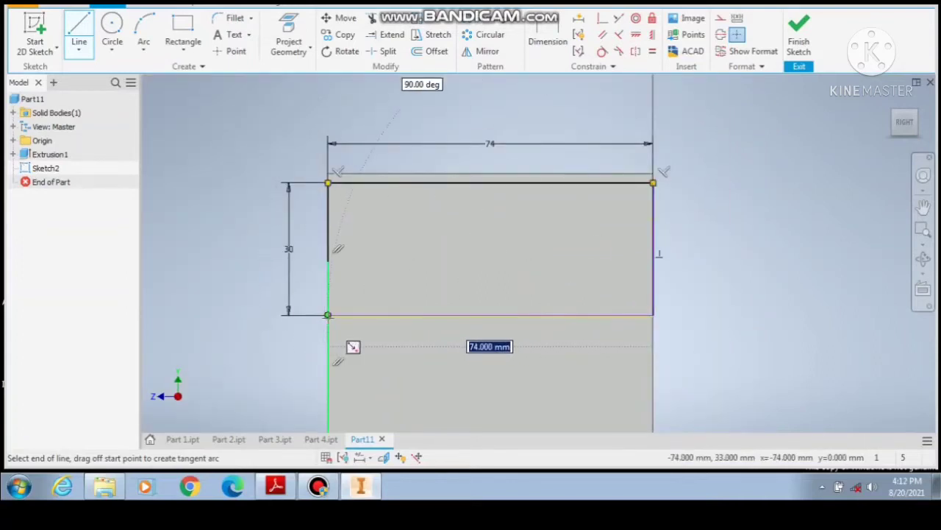
scroll(326, 315, up, 2)
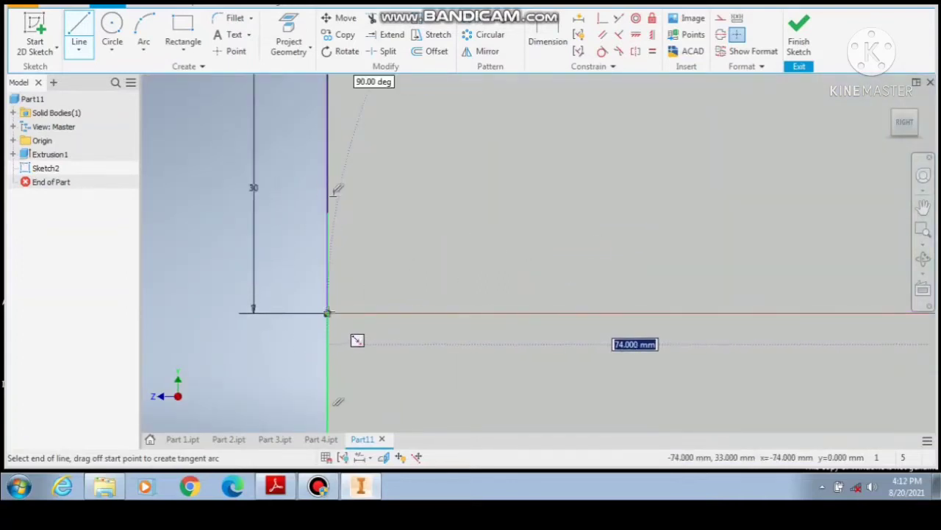
click(328, 313)
scroll(346, 340, down, 2)
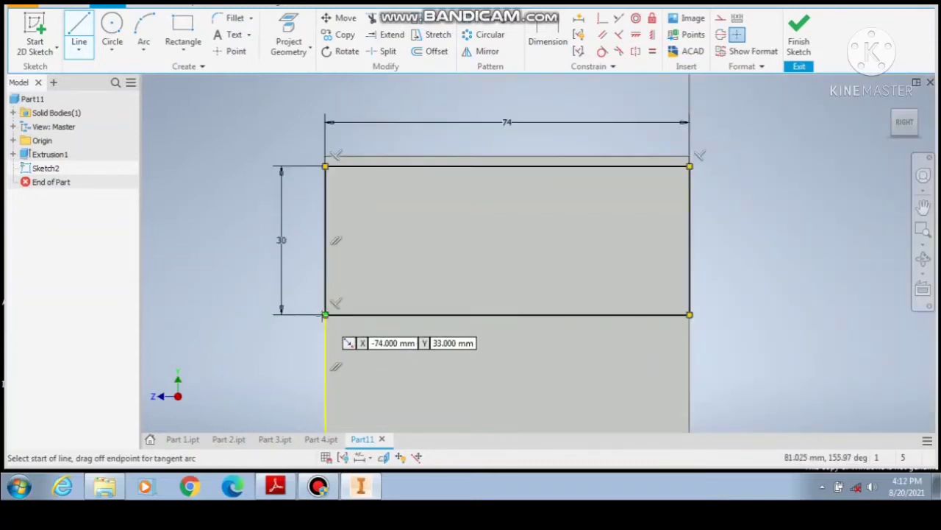
Draw an 8 mm line from the rectangle's top midpoint and a 16 mm line back over it, consulting the PDF drawing.
click(507, 165)
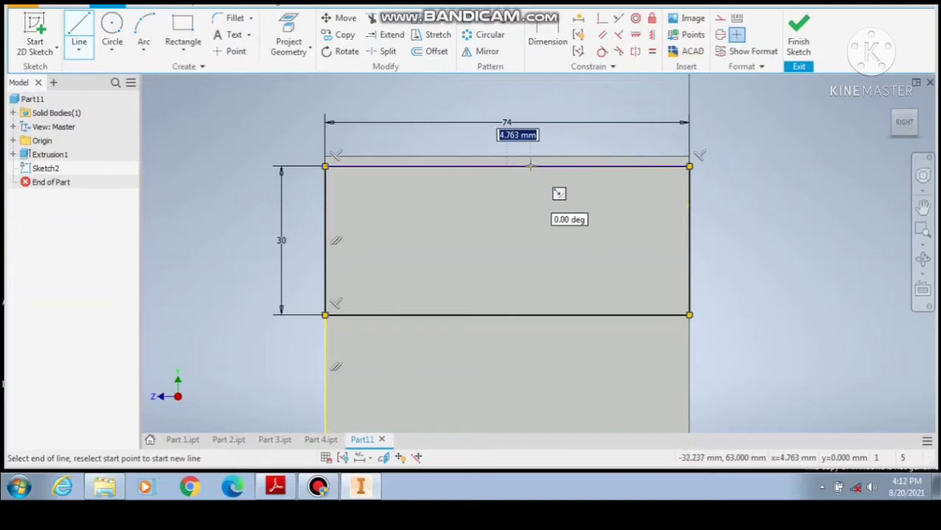
text(8)
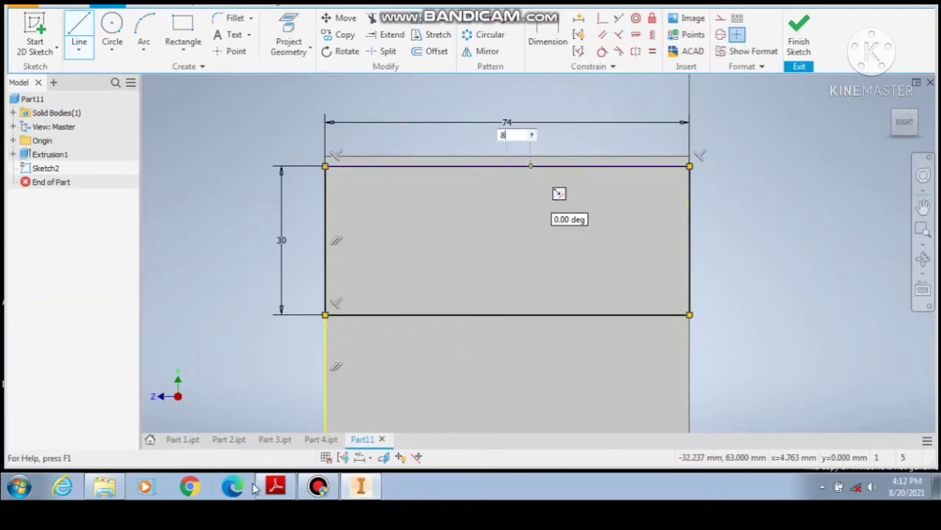
click(275, 486)
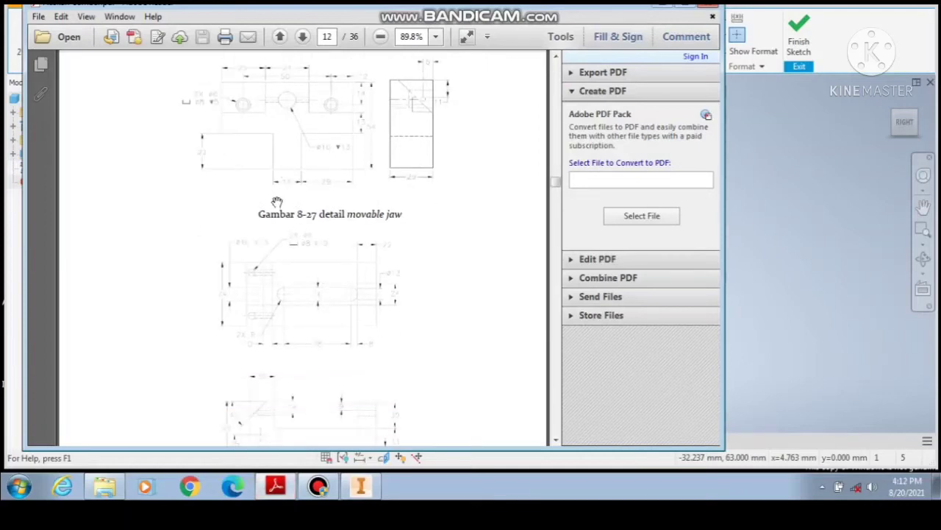
click(370, 491)
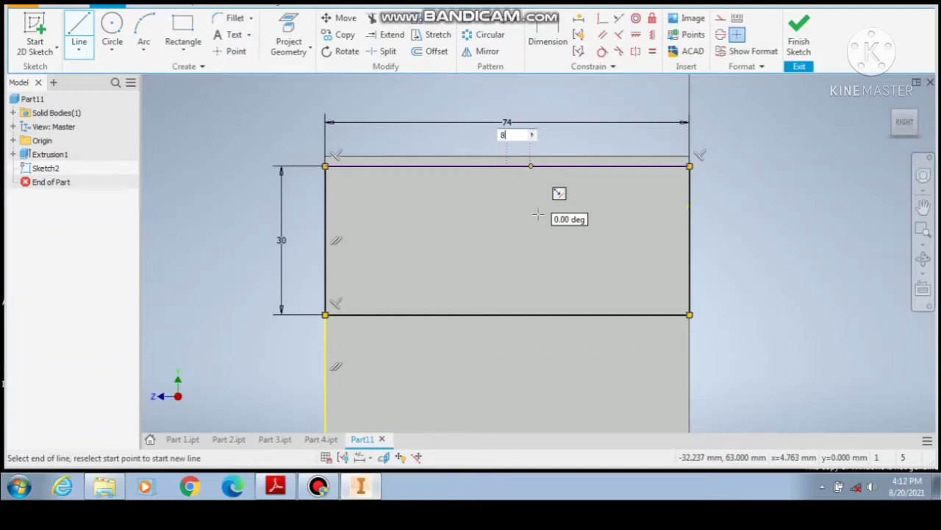
key(Return)
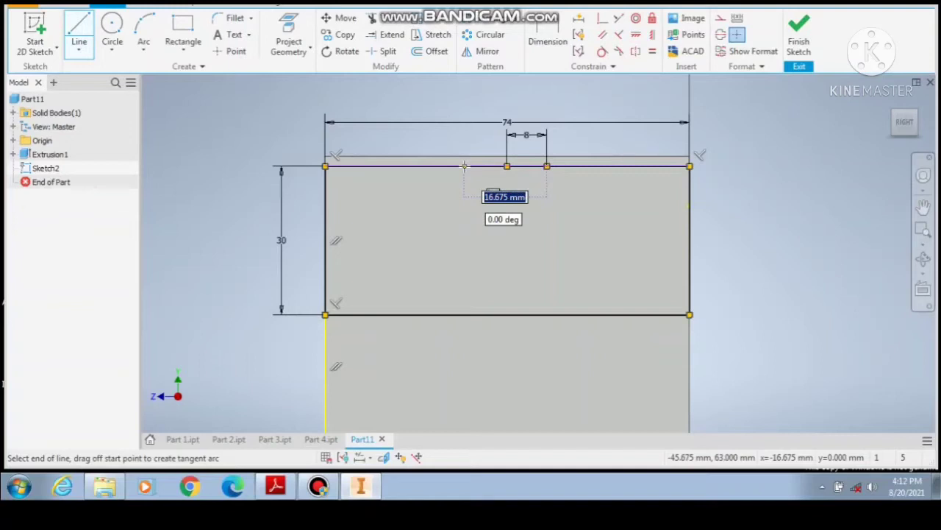
text(16)
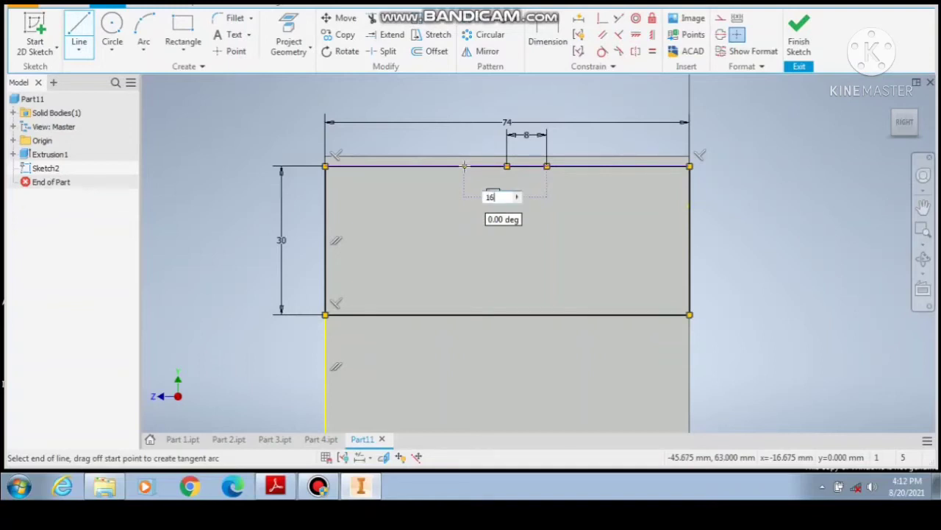
key(Return)
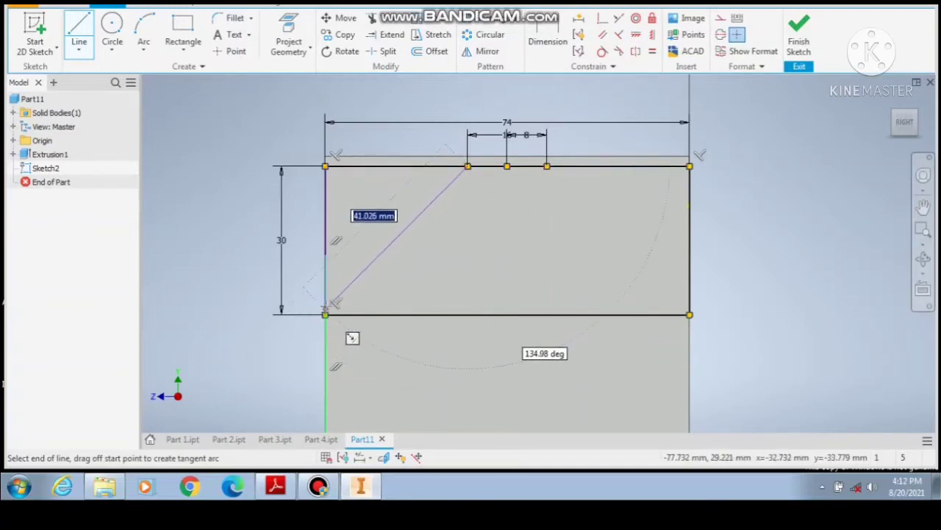
Draw diagonal lines from both ends of the centred 16 mm segment to the rectangle's lower corners.
click(326, 310)
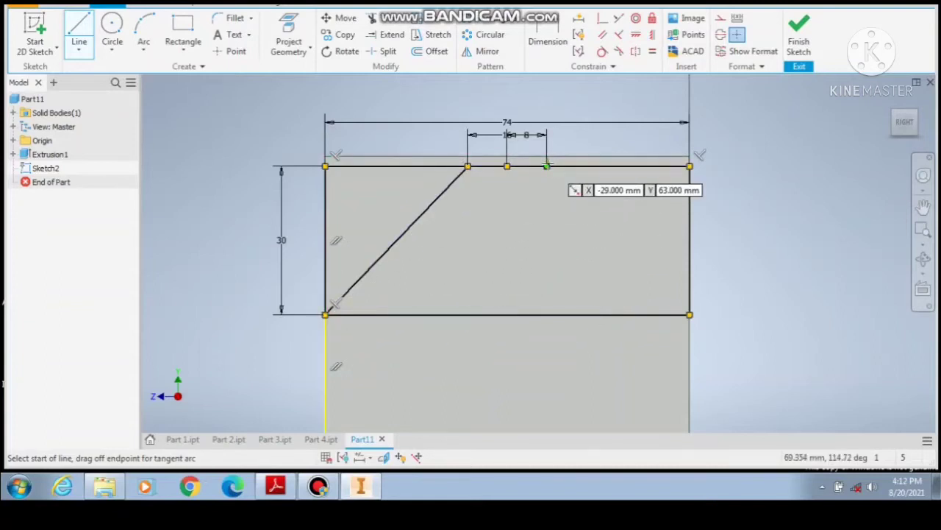
click(547, 167)
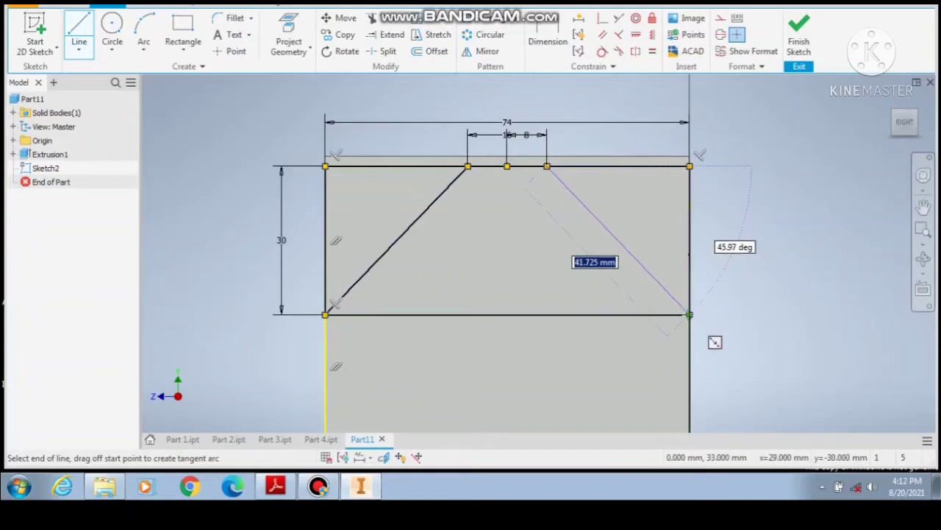
double_click(690, 315)
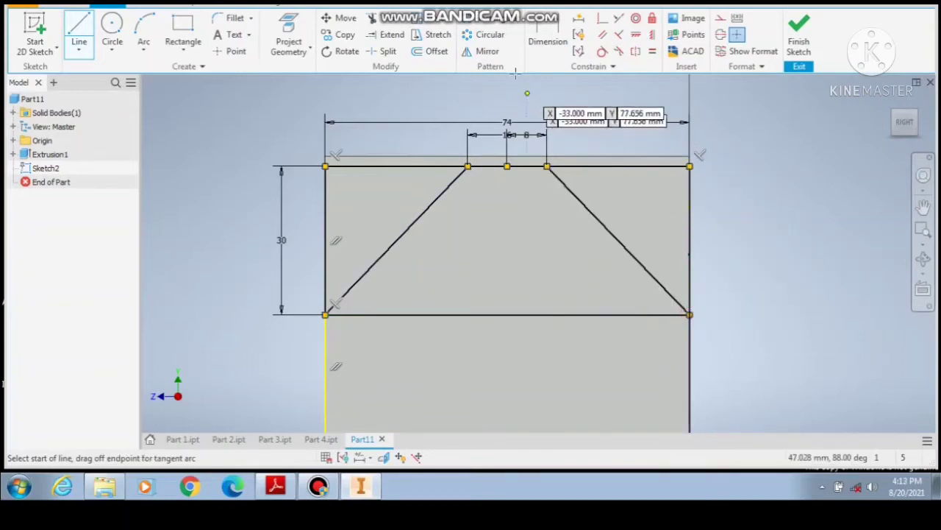
Trim the rectangle's top line on both sides of the 16 mm segment.
key(x)
click(383, 166)
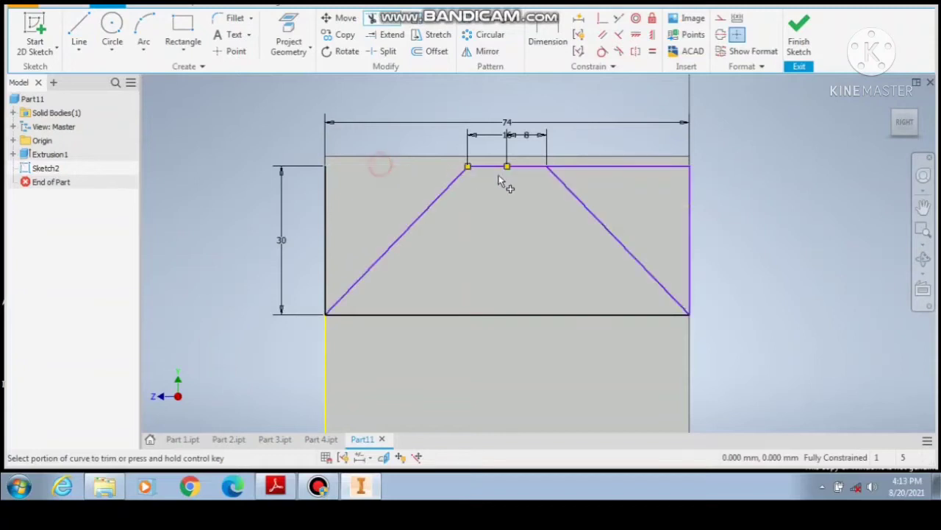
click(575, 172)
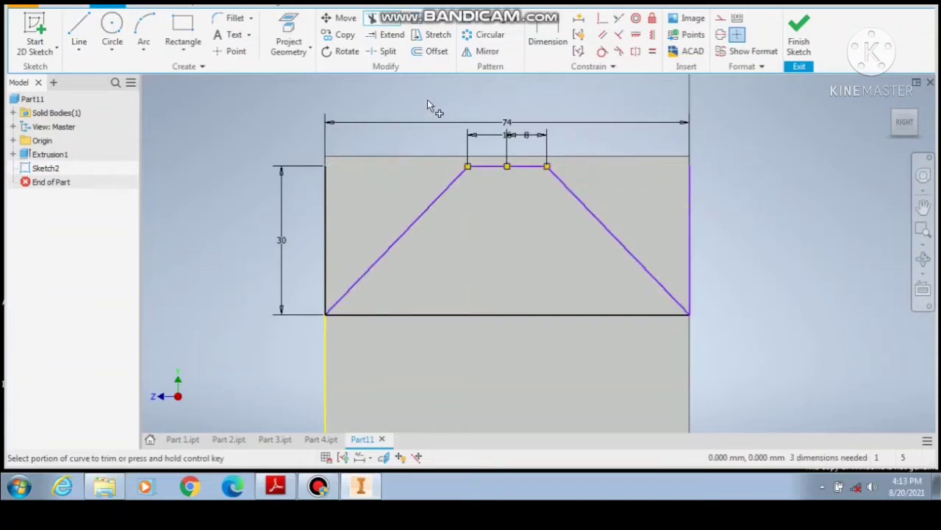
key(Escape)
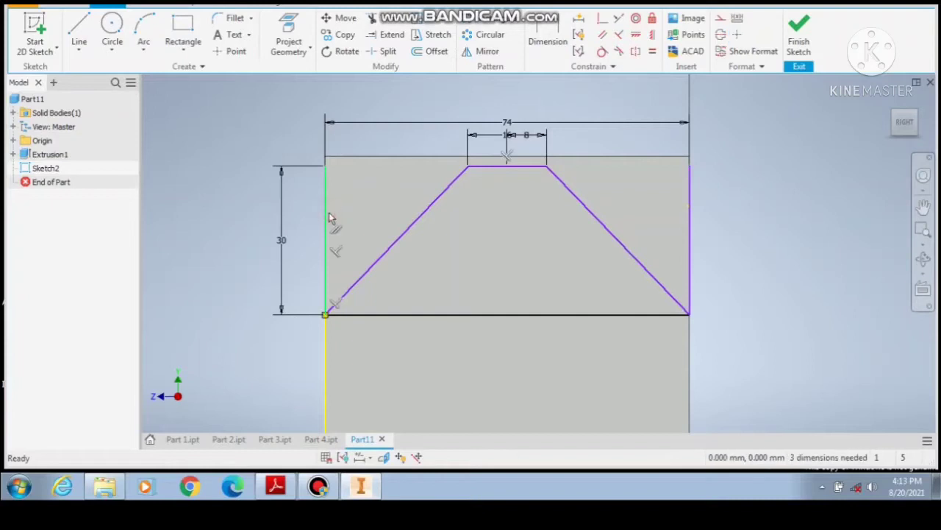
Delete both vertical sides of the rectangle outside the diagonals and finish the trapezoid sketch.
click(326, 218)
key(Delete)
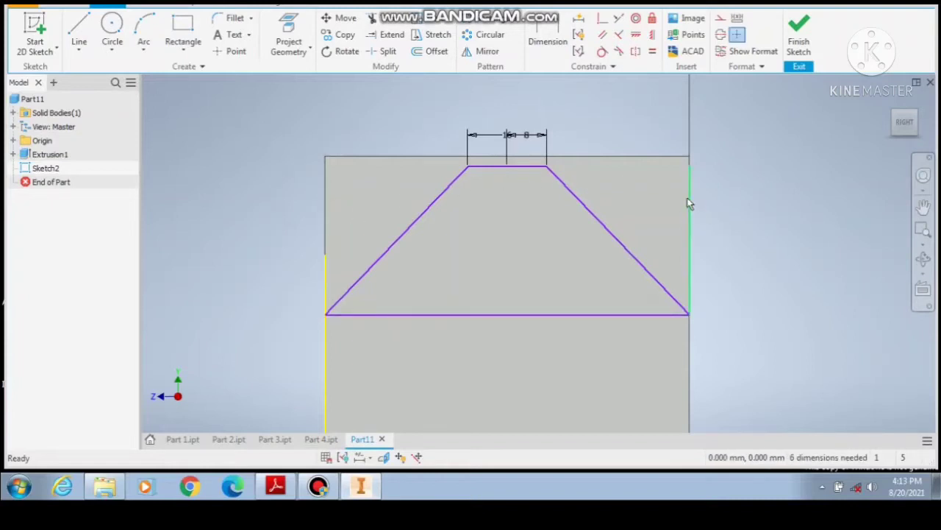
click(689, 204)
key(Delete)
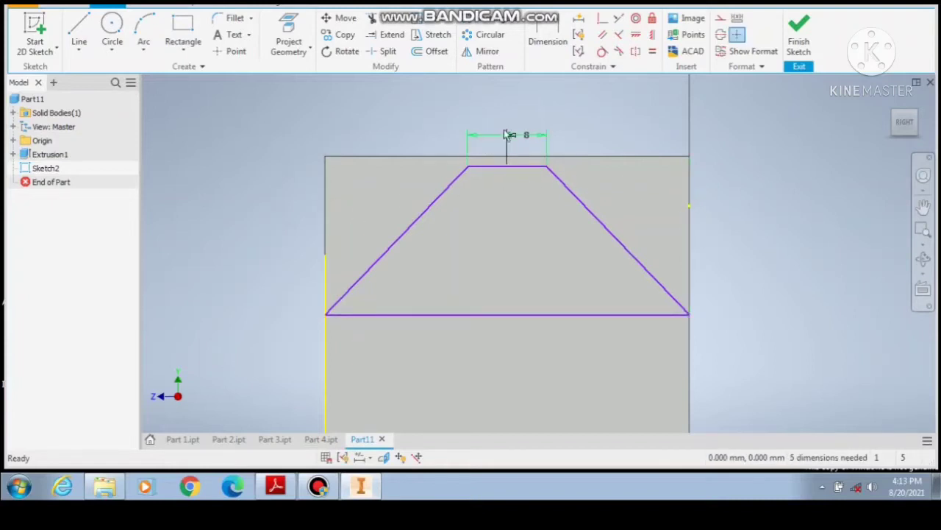
click(799, 33)
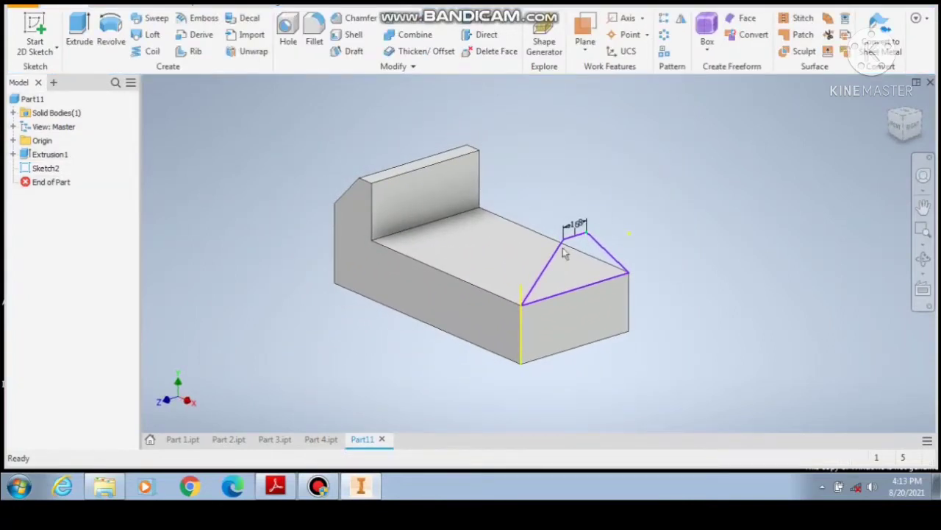
Extrude the trapezoid 22 mm inward over the base as a join, checking the thickness in the PDF drawing.
click(276, 485)
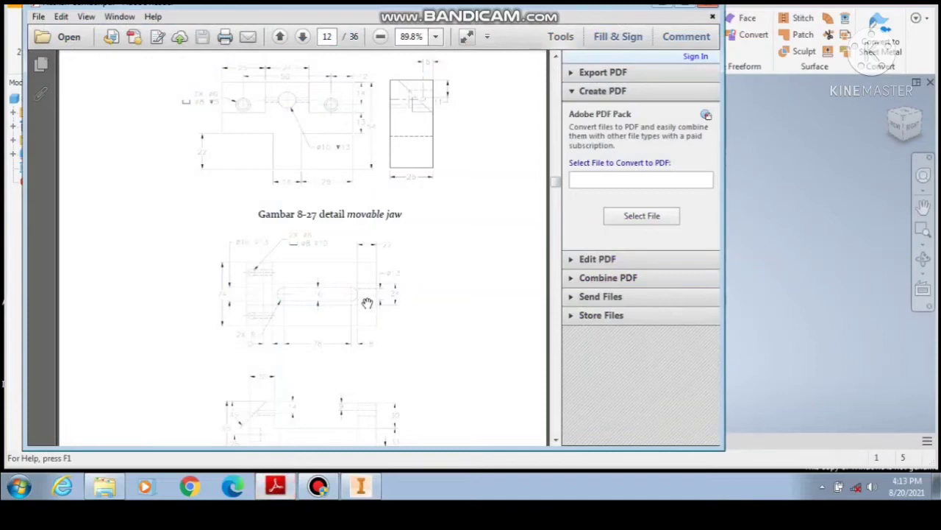
click(361, 487)
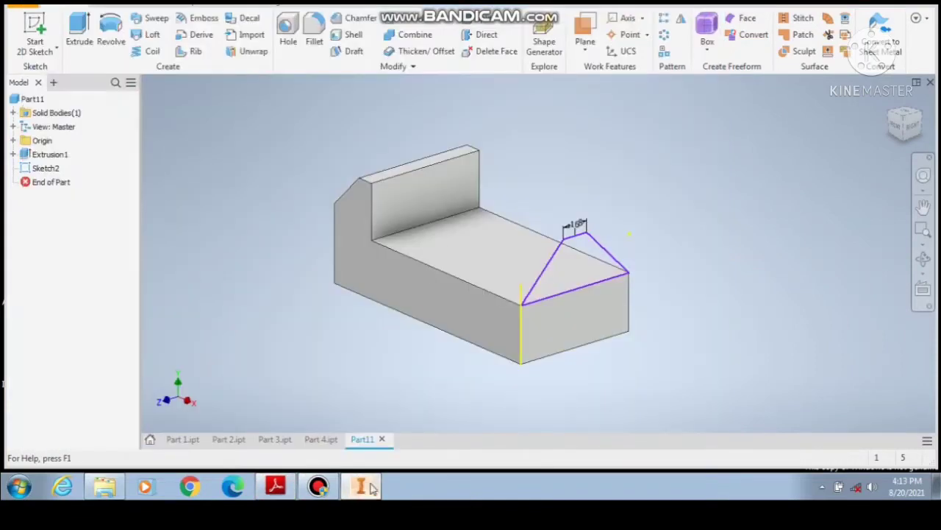
click(80, 33)
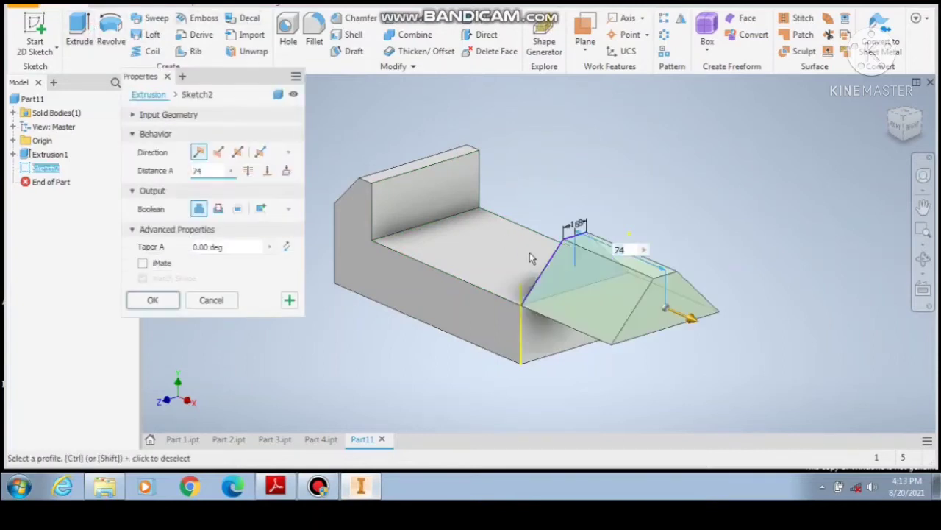
click(219, 152)
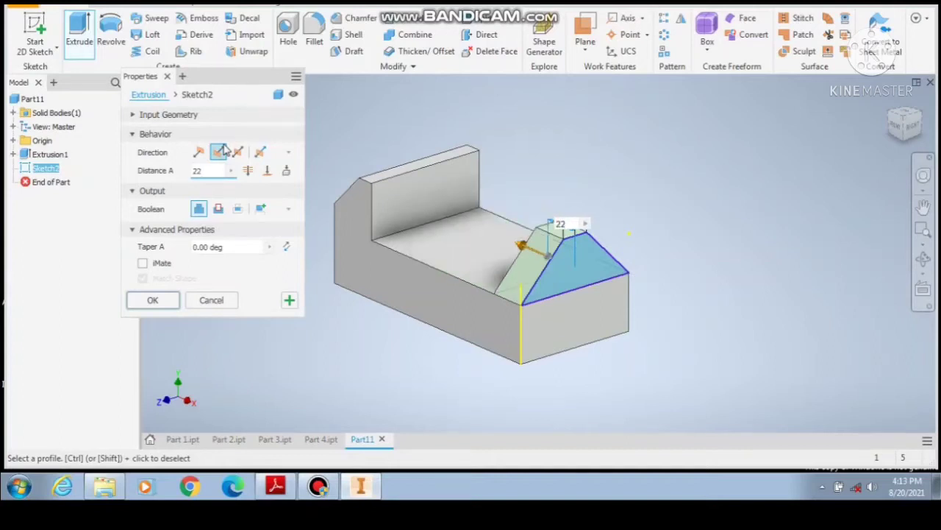
click(153, 301)
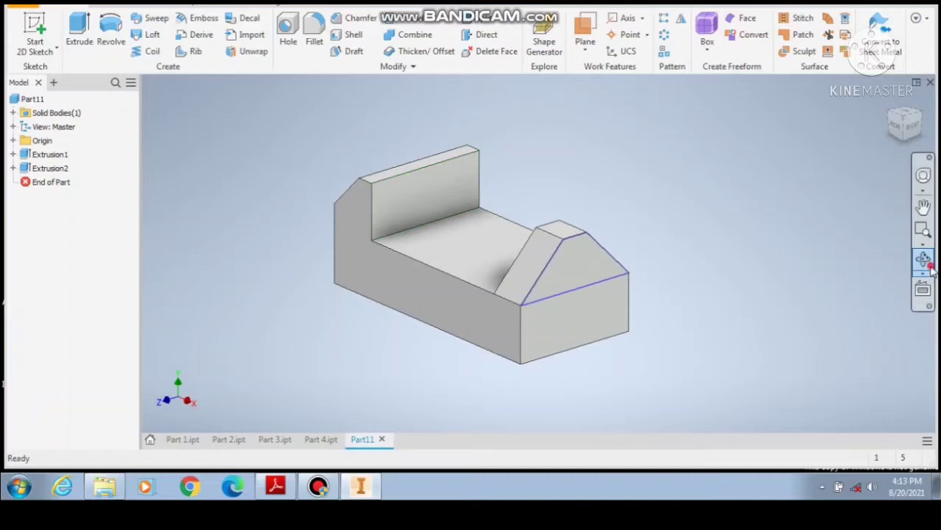
Switch to the PDF and examine the base detail views for the hole dimensions of the end upright, returning to the part.
click(928, 266)
drag(522, 330, 539, 315)
right_click(539, 315)
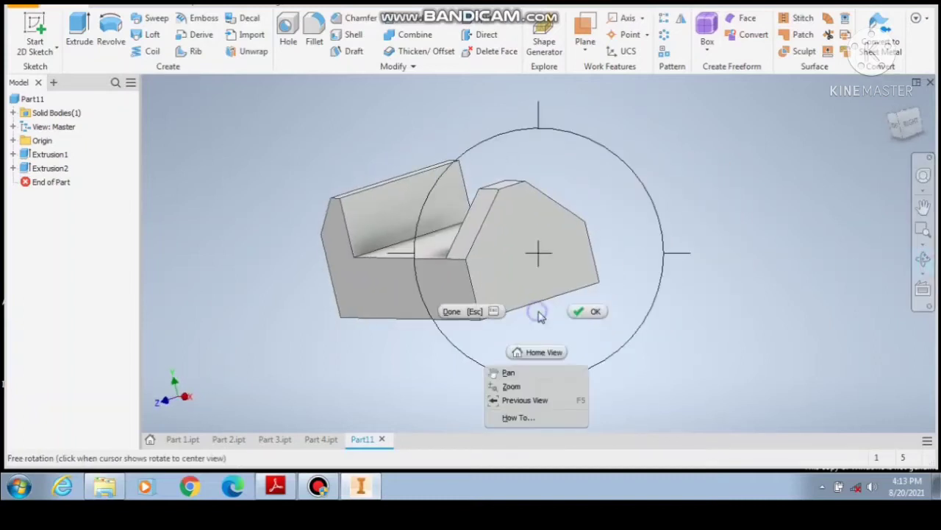
click(594, 311)
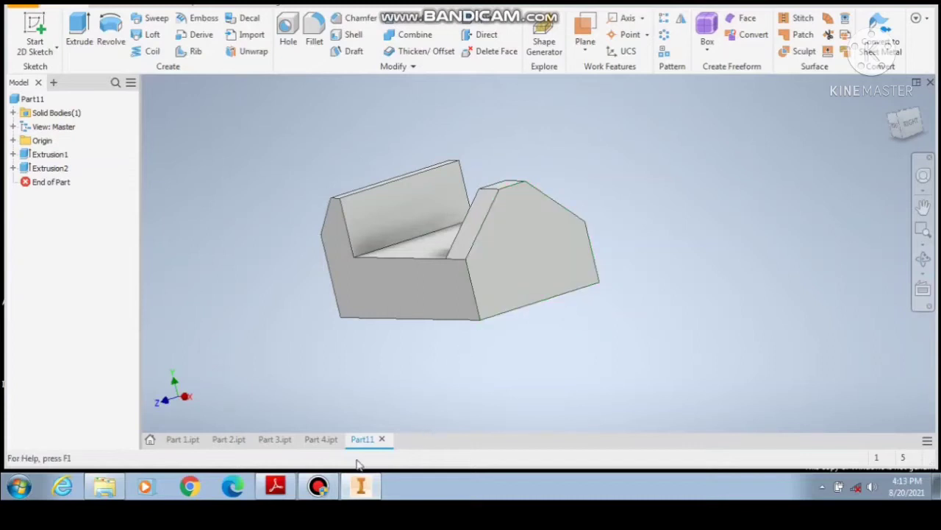
click(285, 486)
scroll(398, 246, up, 1)
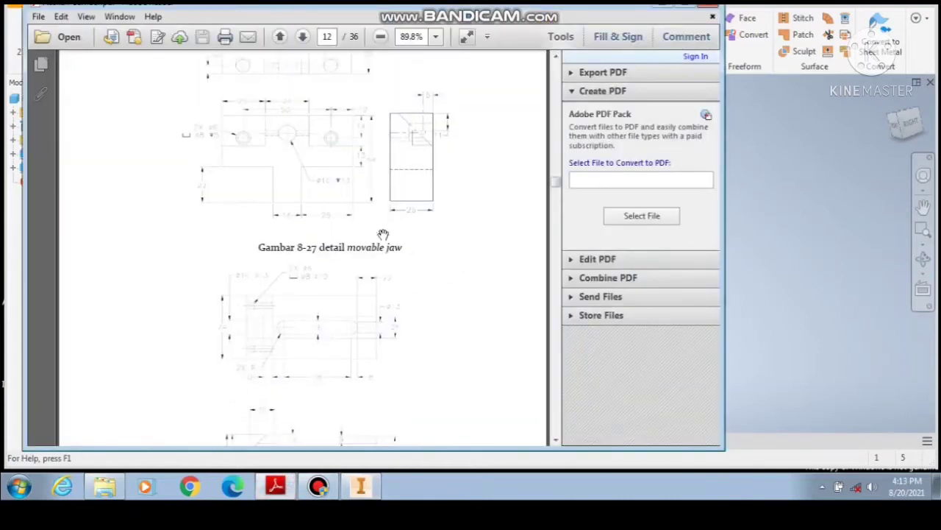
scroll(371, 227, down, 1)
scroll(368, 223, down, 5)
scroll(371, 210, up, 2)
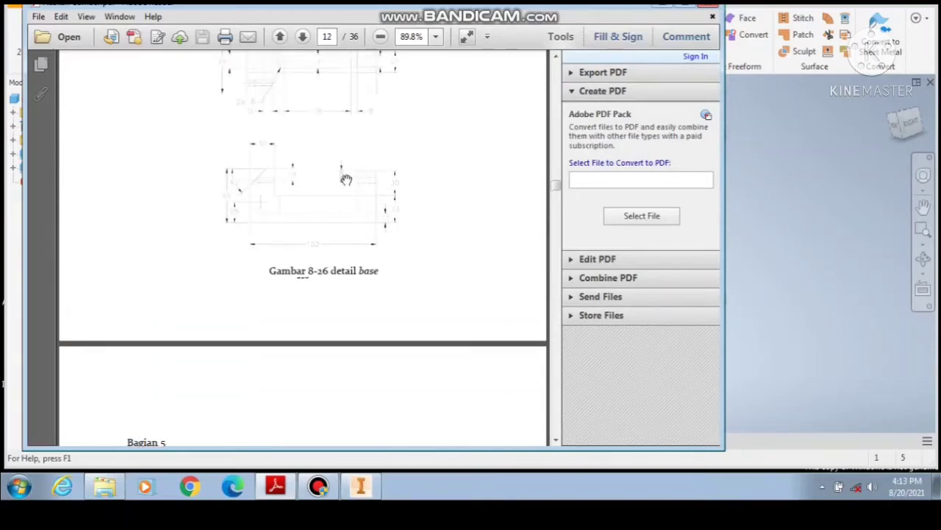
scroll(346, 179, up, 2)
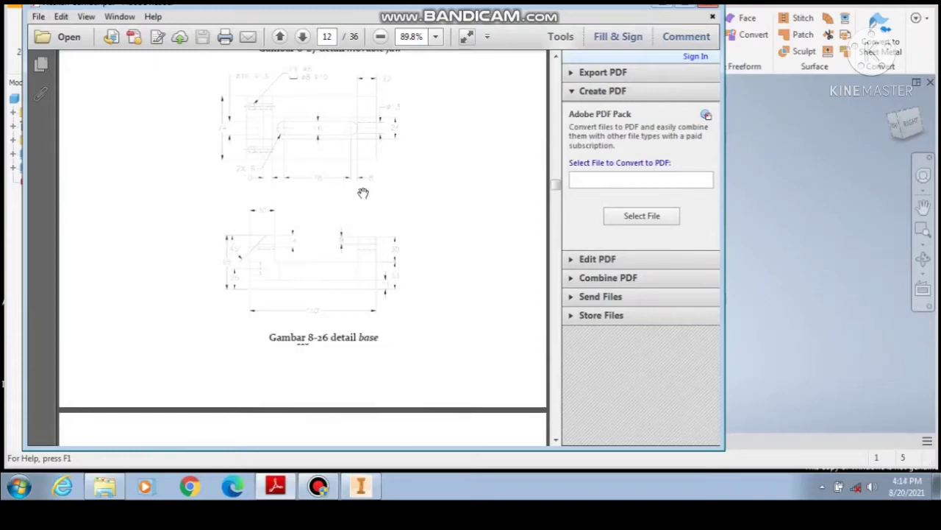
click(366, 495)
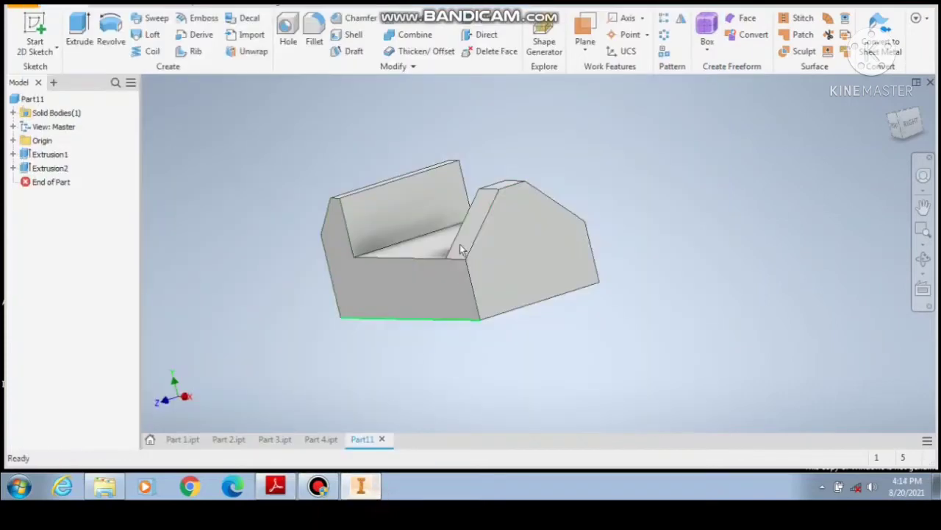
Start a sketch on the upright's outer end face and draw a 9 mm vertical line down from its top edge's midpoint.
right_click(529, 223)
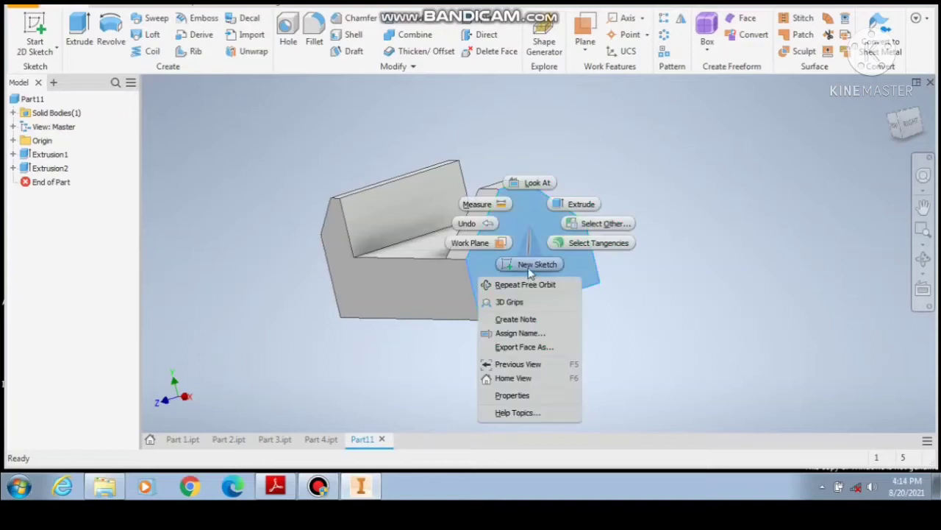
click(531, 267)
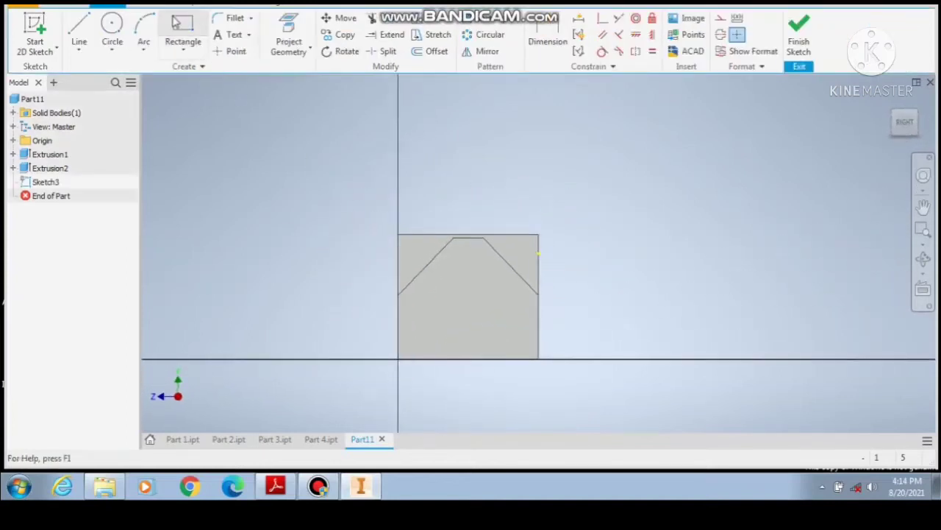
click(78, 26)
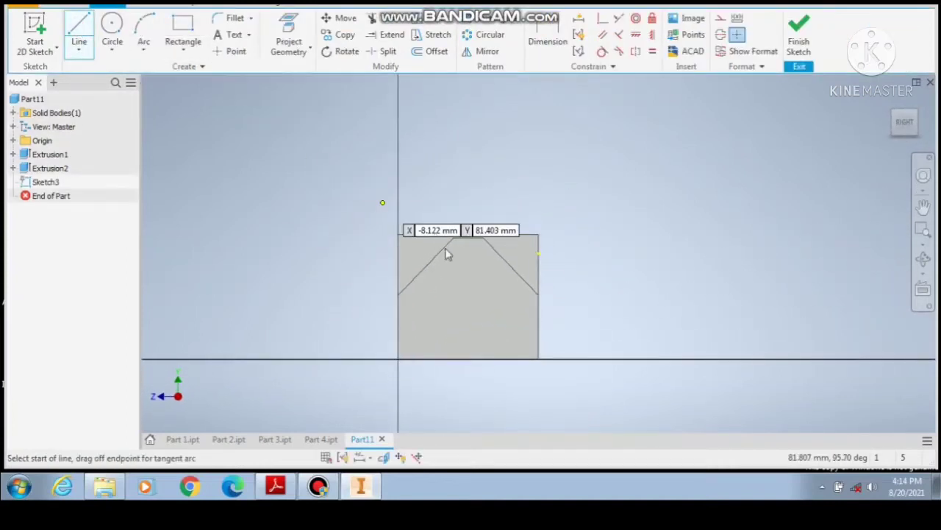
scroll(447, 254, up, 3)
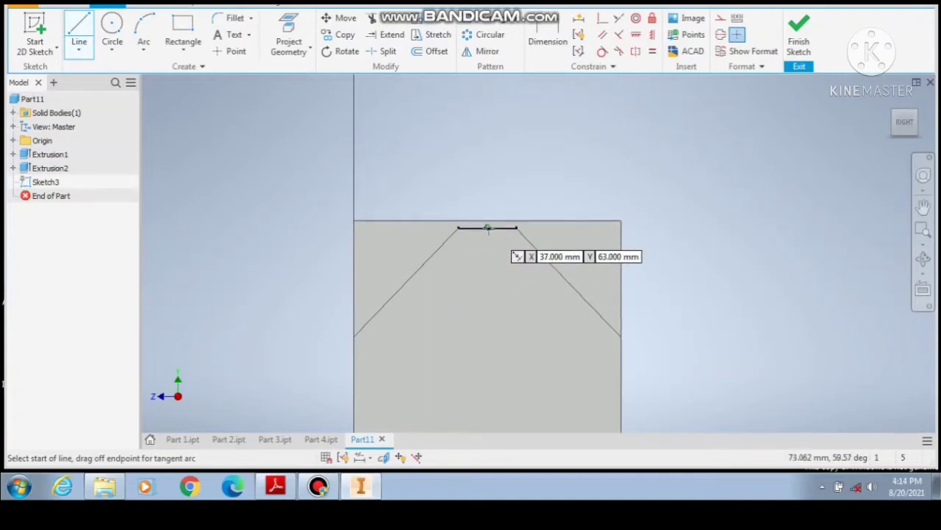
click(487, 227)
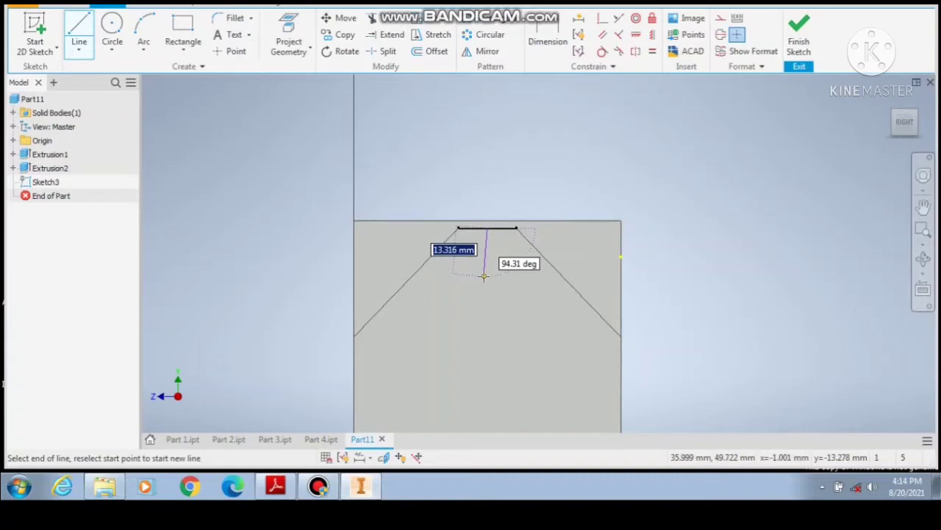
text(9)
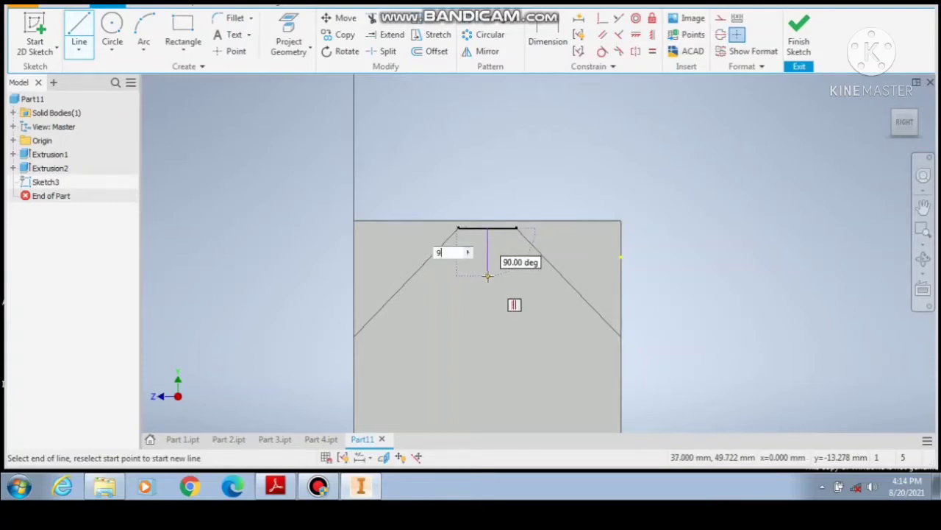
key(Return)
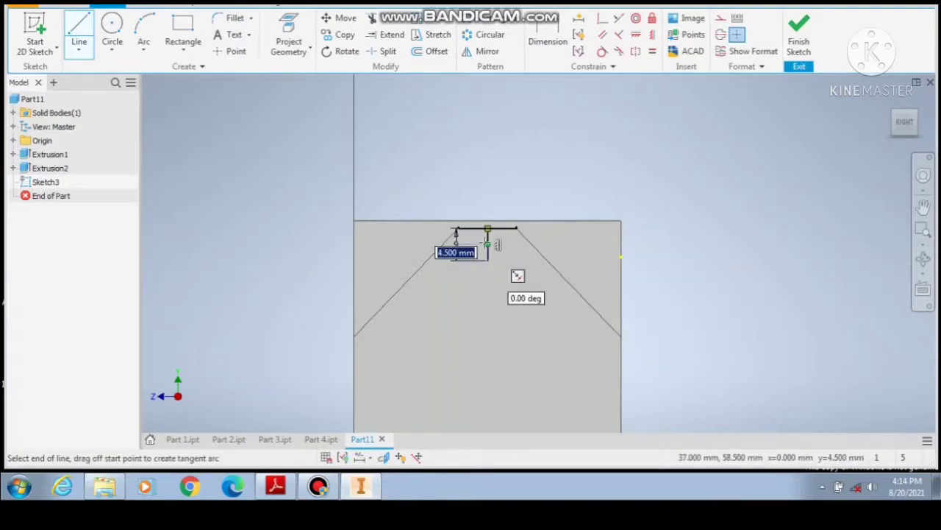
key(Escape)
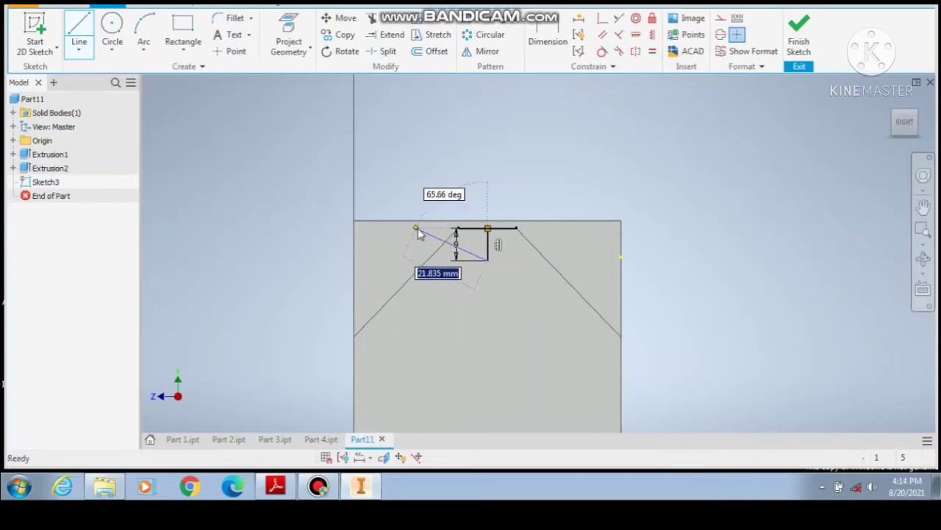
Draw a 10 mm diameter circle centred on the lower end of the 9 mm line and finish the sketch.
click(112, 30)
scroll(471, 255, up, 5)
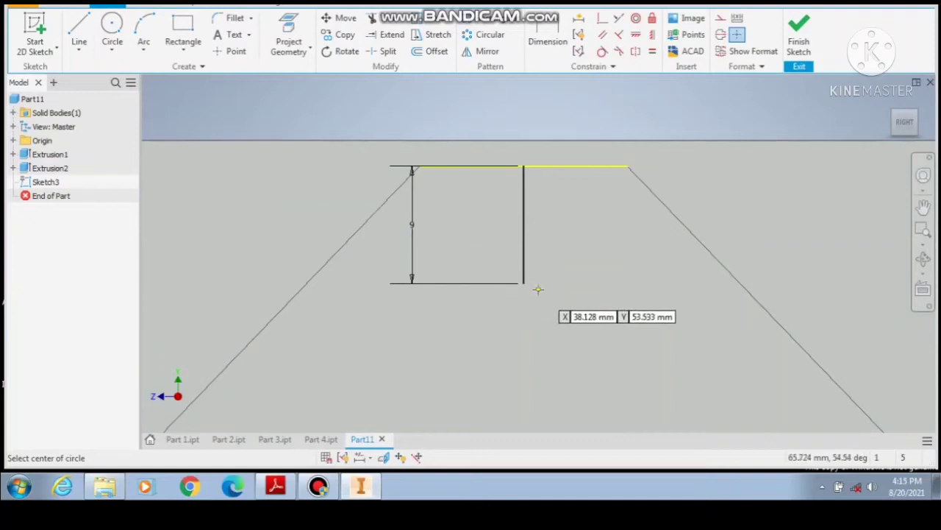
click(523, 283)
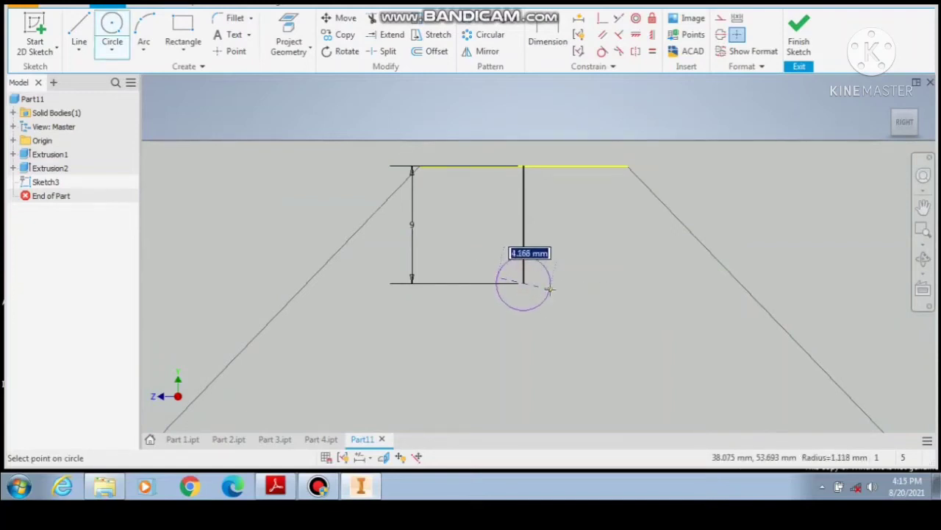
text(1)
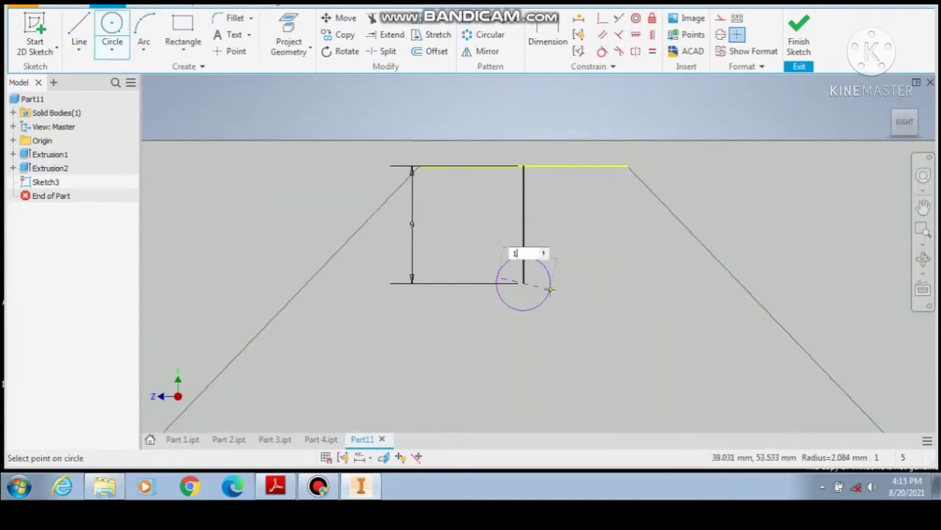
text(0)
key(Return)
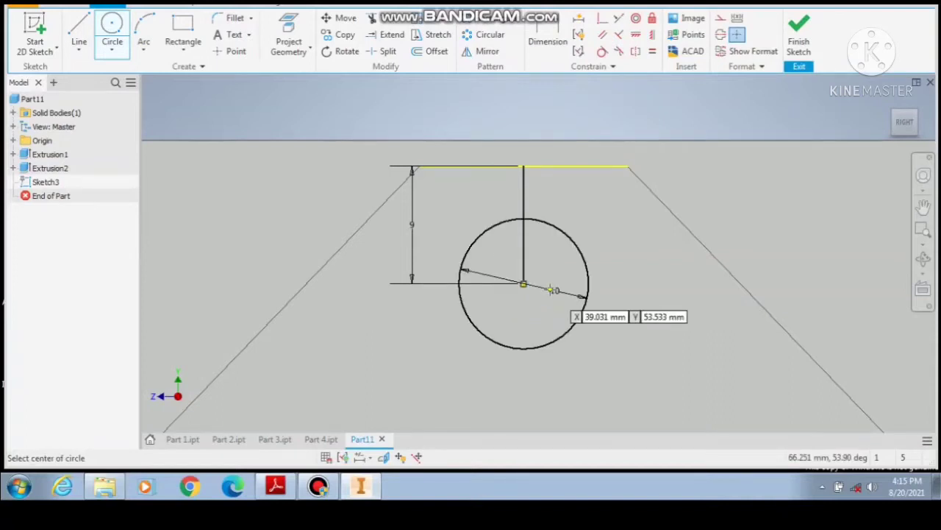
click(789, 45)
Cut-extrude the 10 mm circle inward through the upright to a distance of 44.75 mm.
scroll(510, 200, up, 3)
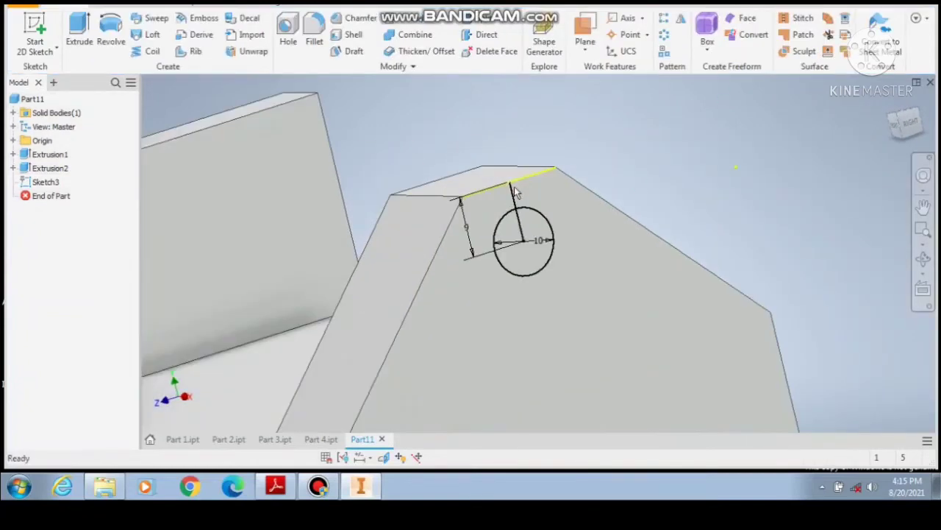
scroll(514, 202, down, 3)
scroll(515, 204, up, 3)
scroll(515, 206, down, 2)
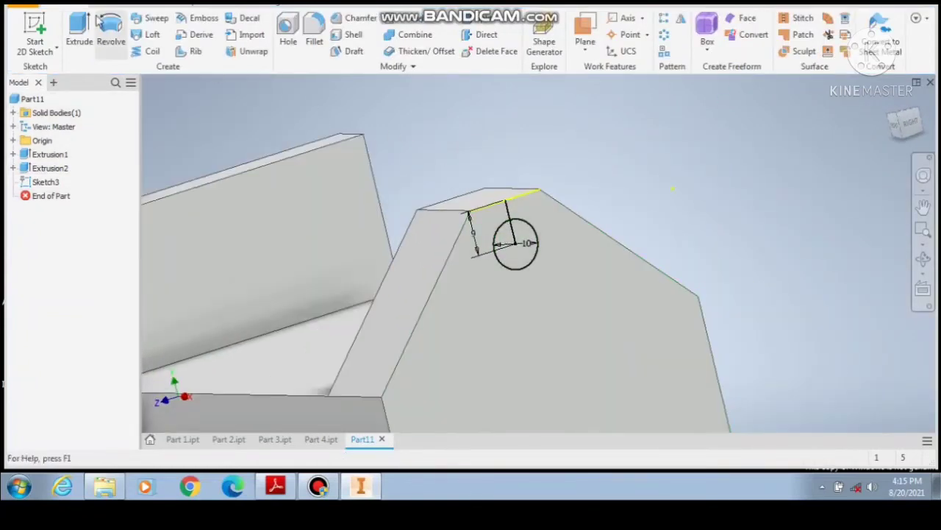
click(79, 29)
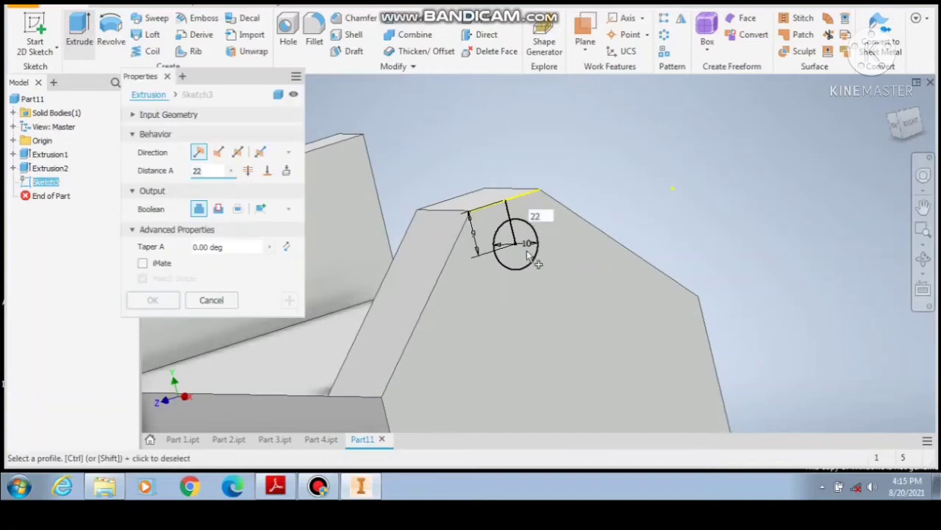
click(218, 152)
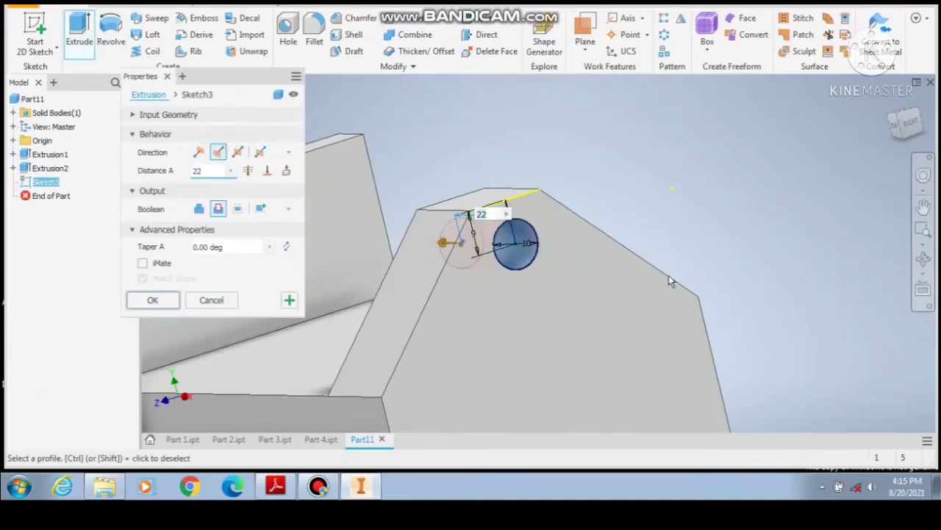
click(923, 259)
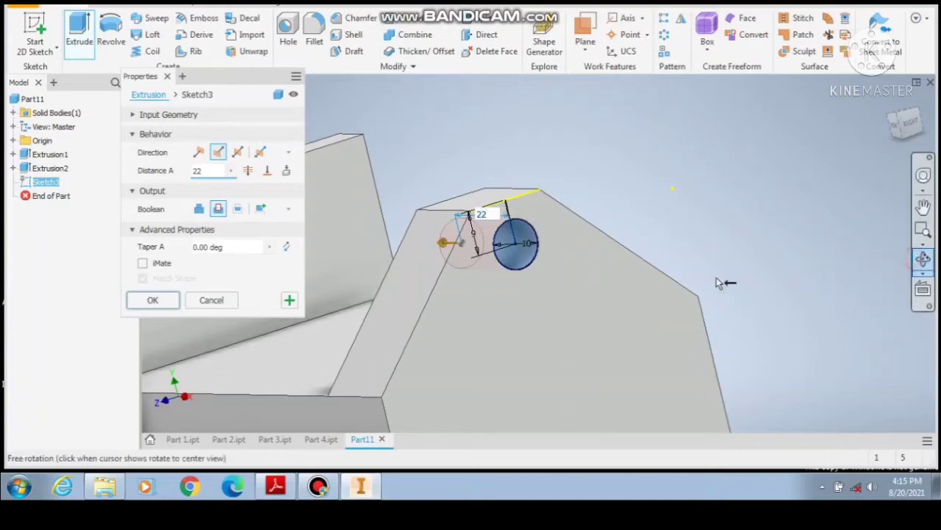
drag(565, 306, 581, 304)
right_click(578, 304)
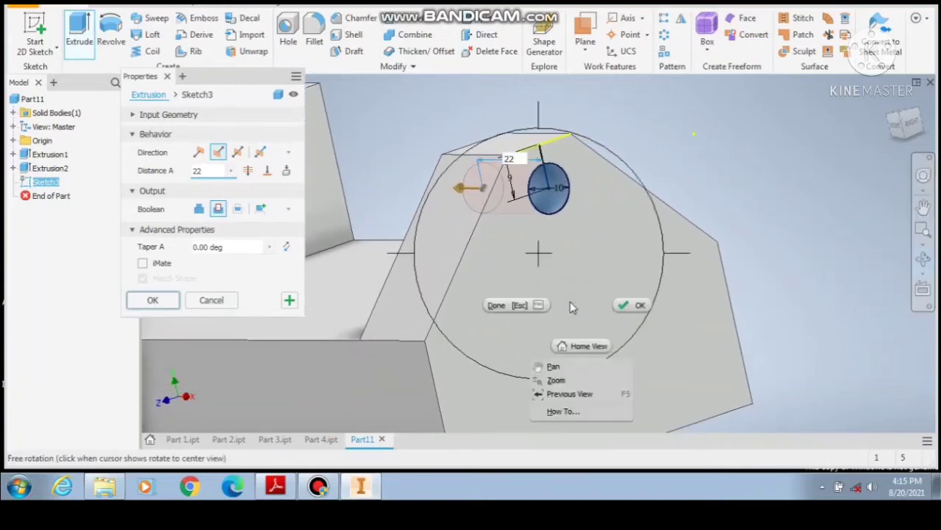
key(Escape)
right_click(618, 301)
click(655, 300)
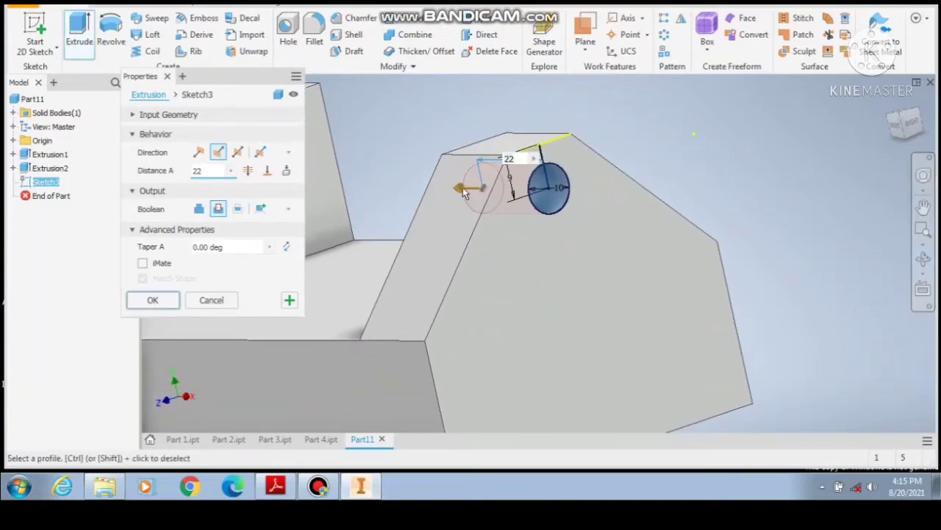
drag(450, 192, 394, 189)
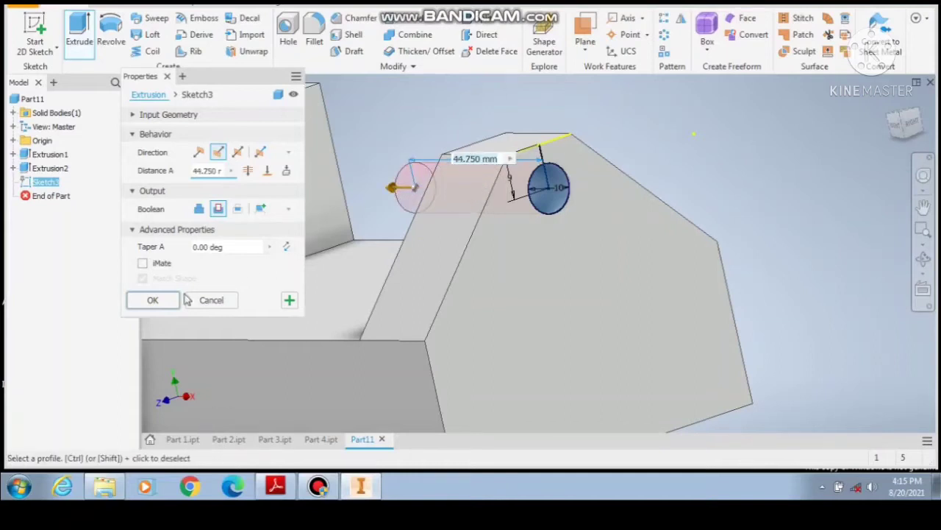
click(149, 302)
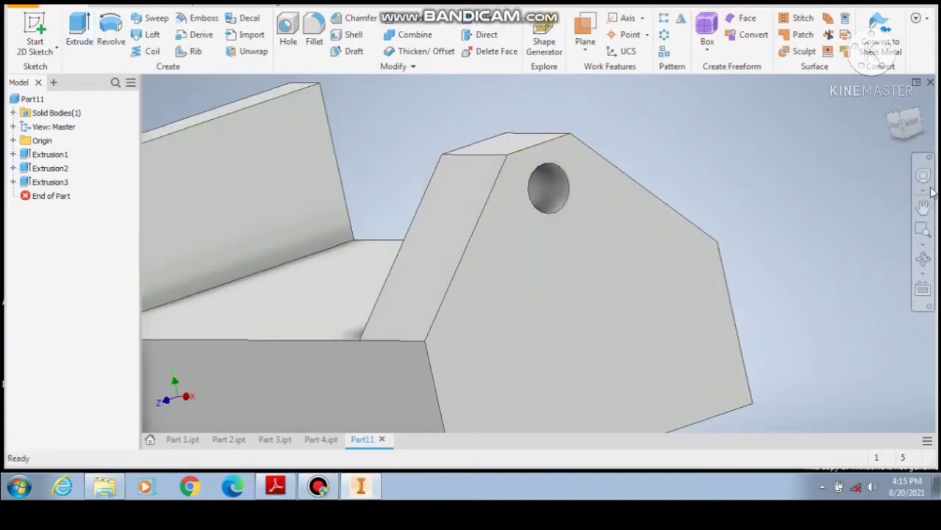
Inspect the upright and its new hole from an angle nearer the front.
click(918, 269)
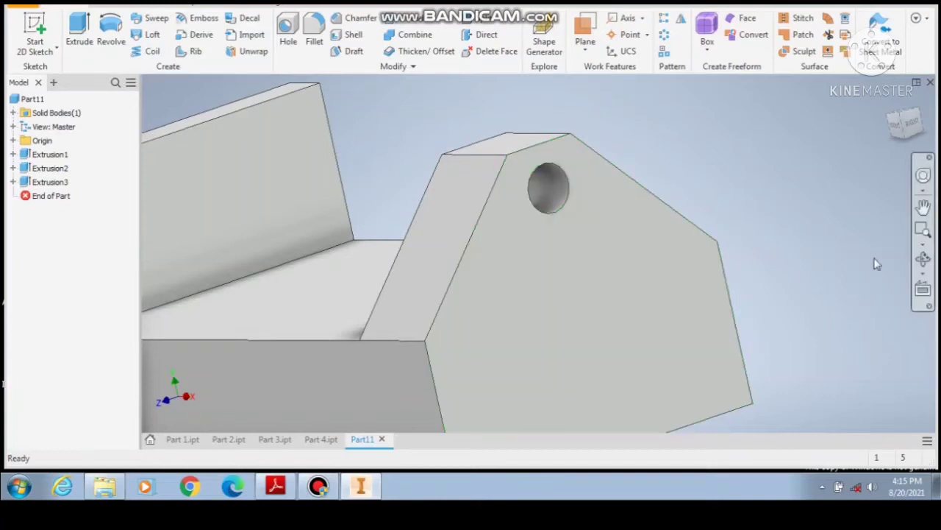
click(923, 258)
drag(670, 281, 699, 276)
drag(625, 279, 564, 280)
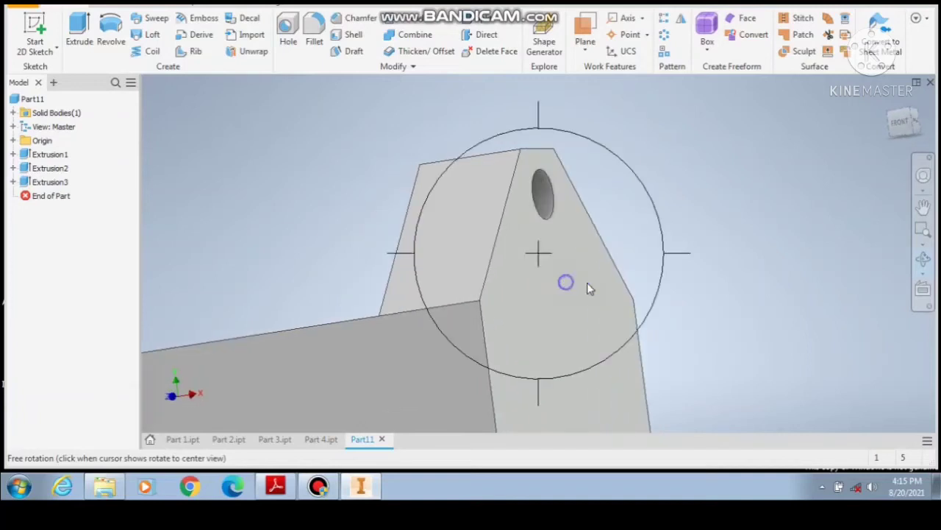
right_click(563, 279)
click(624, 280)
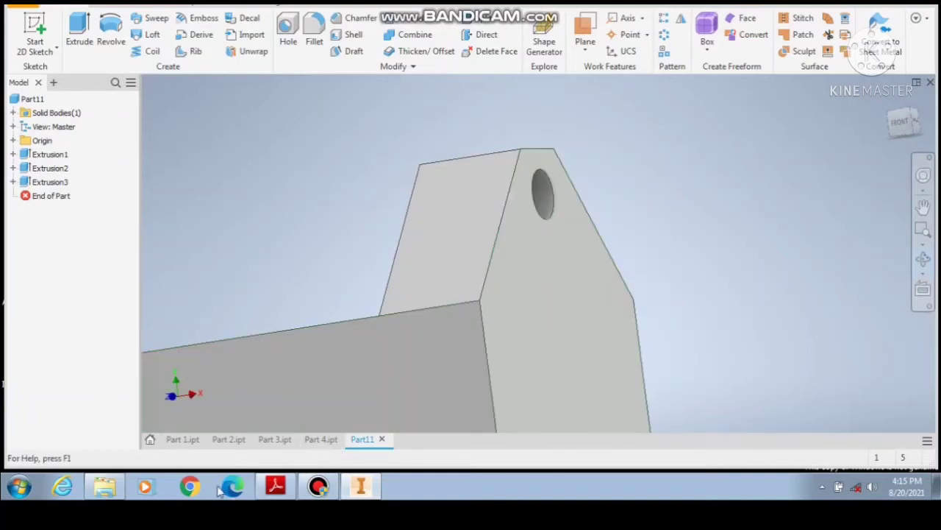
Switch to the PDF in Adobe Reader, study the base detail drawing's top and front views, and return to Inventor.
mouse_move(276, 486)
click(307, 460)
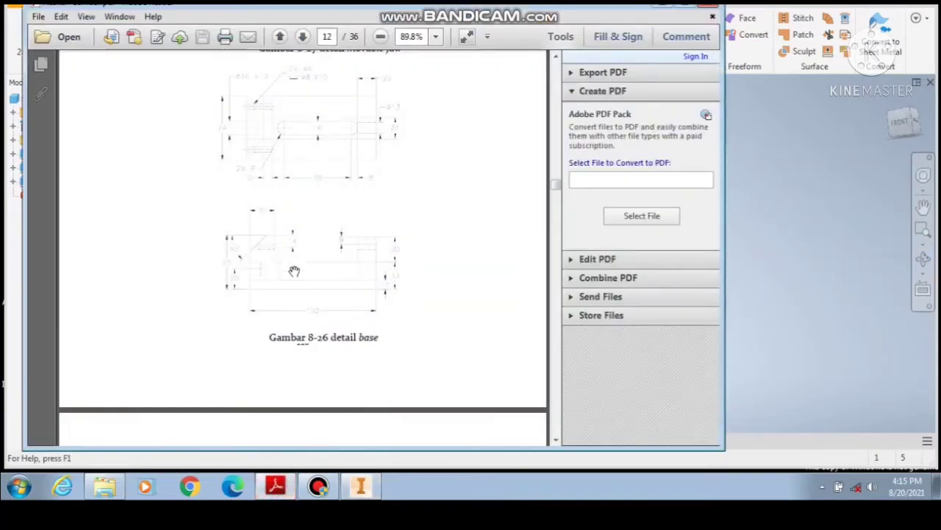
scroll(294, 255, up, 2)
scroll(269, 252, down, 1)
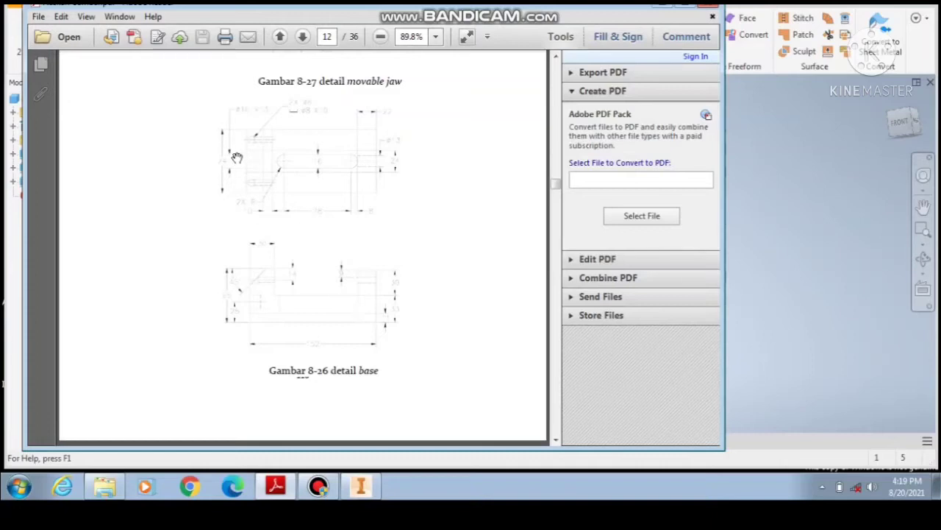
scroll(239, 180, up, 2)
scroll(239, 221, down, 3)
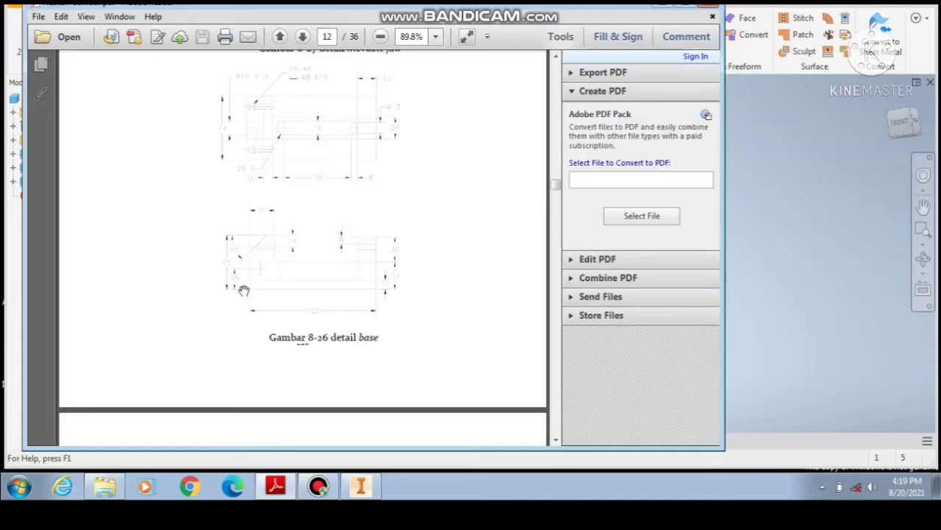
click(361, 485)
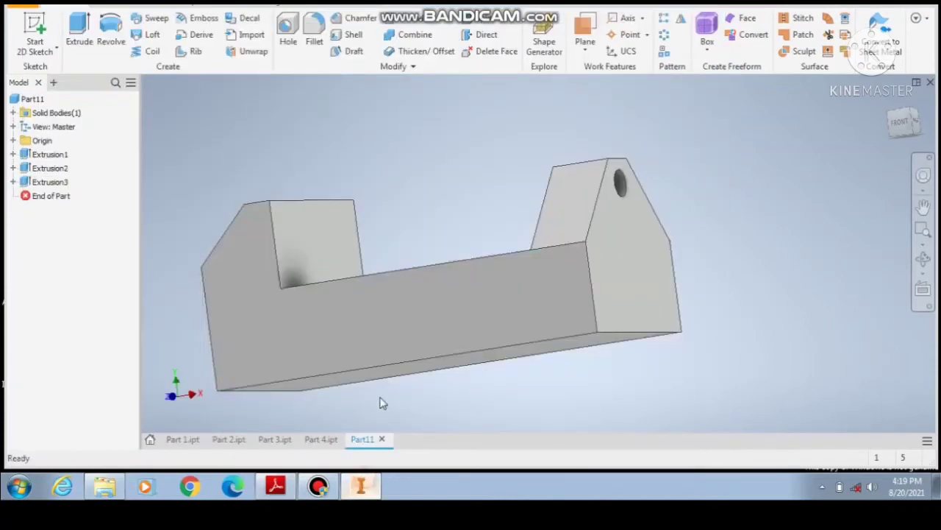
Start a sketch on the vertical outer end face of the base's larger chamfered block, opposite the upright with the hole.
click(923, 259)
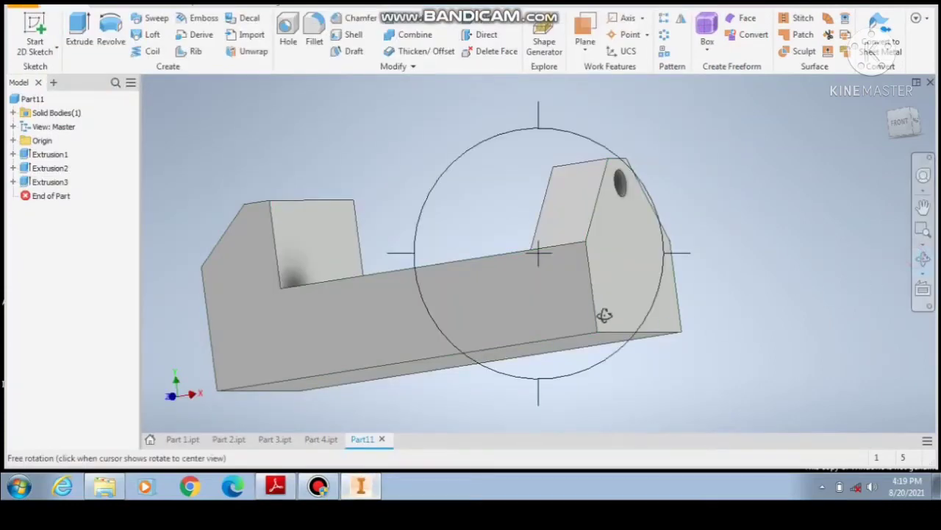
drag(605, 316, 574, 314)
right_click(574, 313)
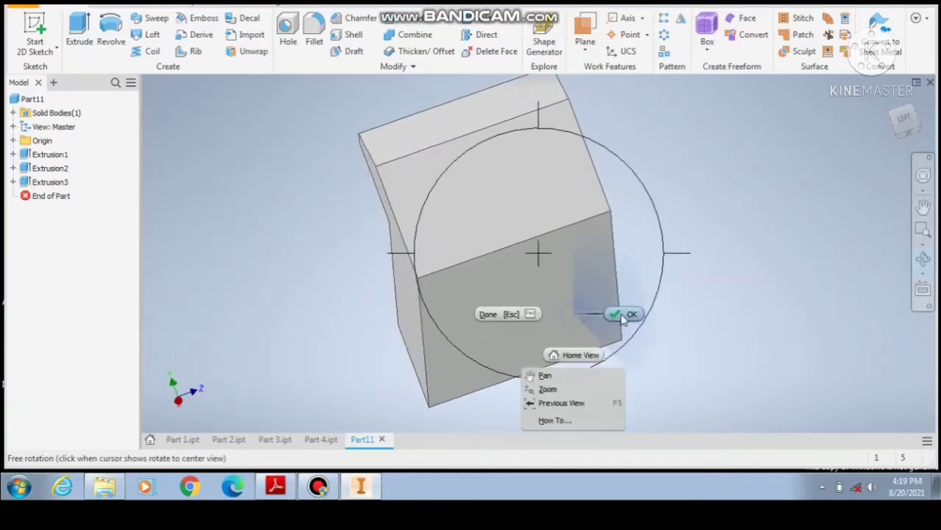
click(615, 315)
right_click(522, 207)
click(525, 241)
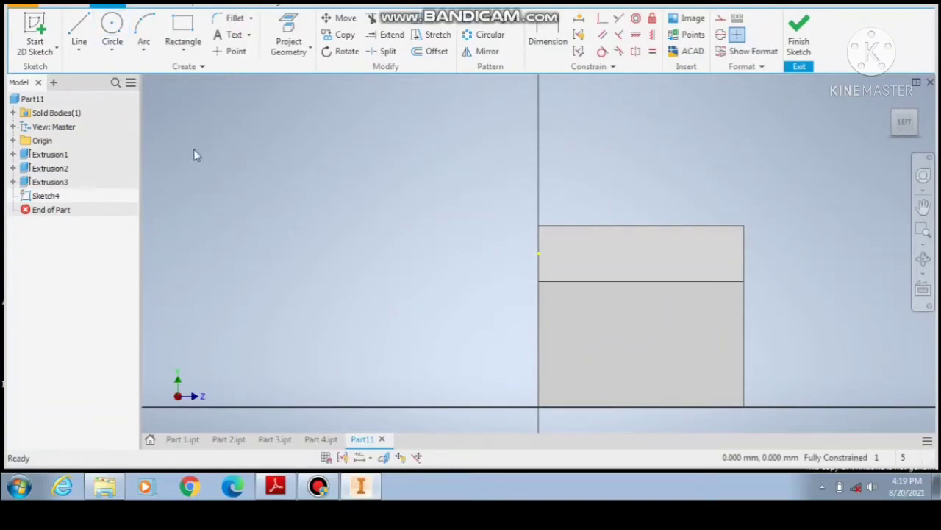
Draw a 12 mm line along the end face's bottom edge from its midpoint, then a 24 mm line back the opposite way.
click(80, 28)
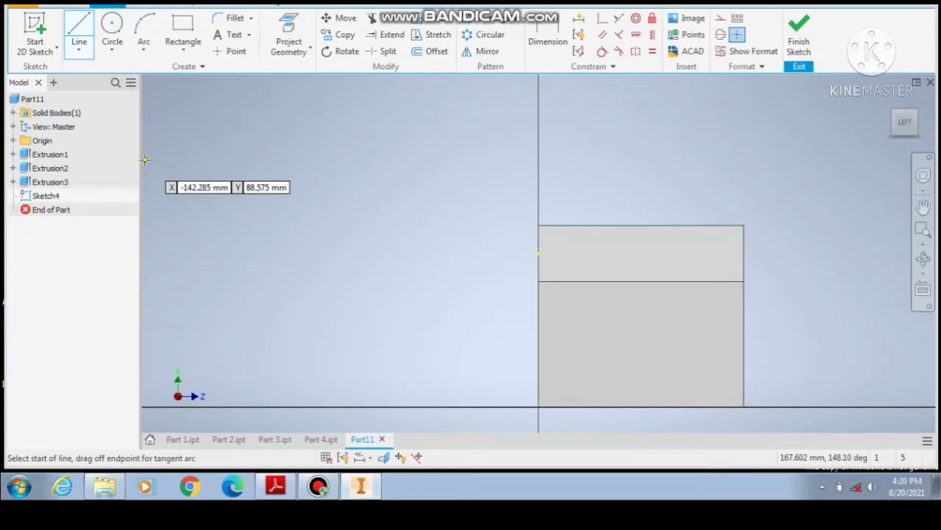
scroll(144, 159, down, 2)
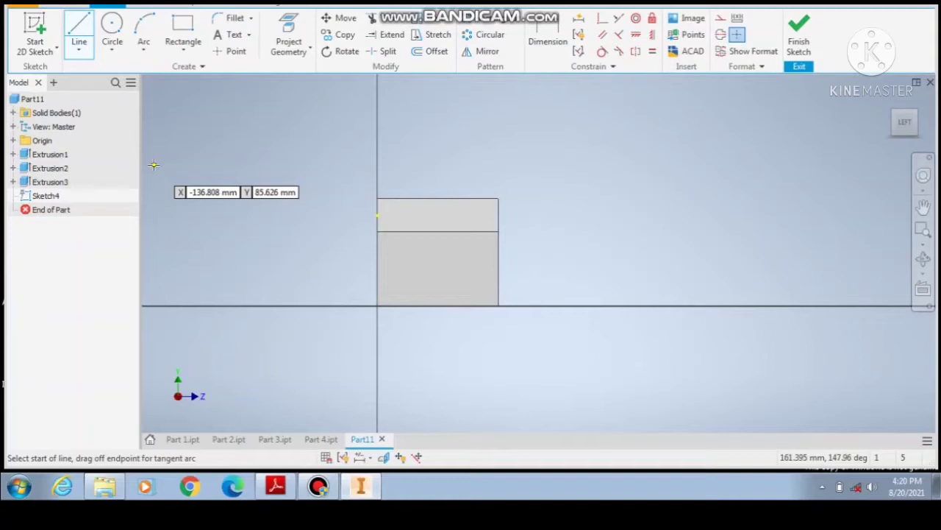
scroll(389, 321, up, 3)
scroll(515, 298, down, 2)
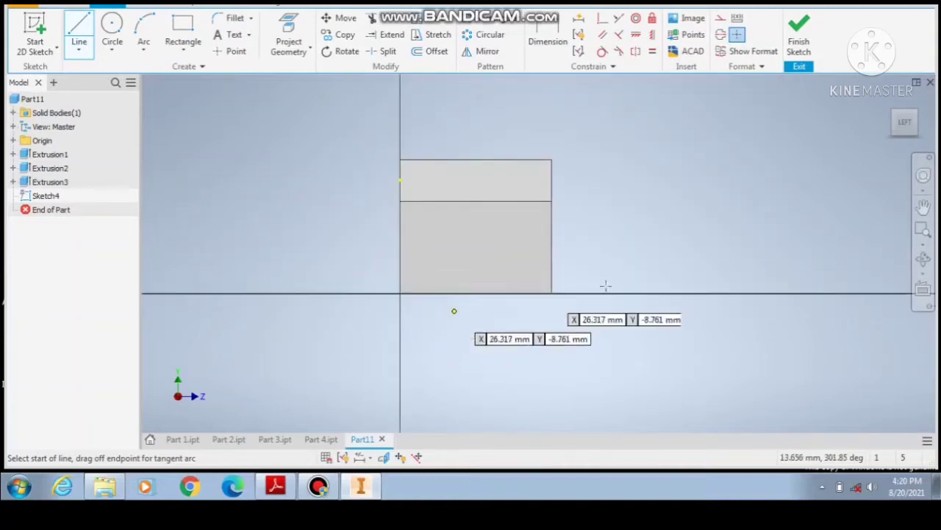
scroll(466, 294, up, 3)
scroll(410, 273, down, 2)
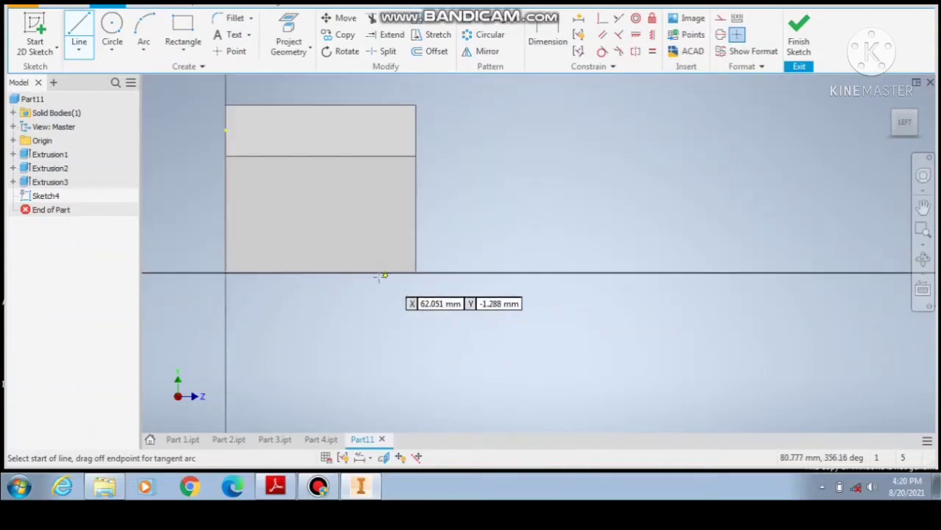
click(321, 272)
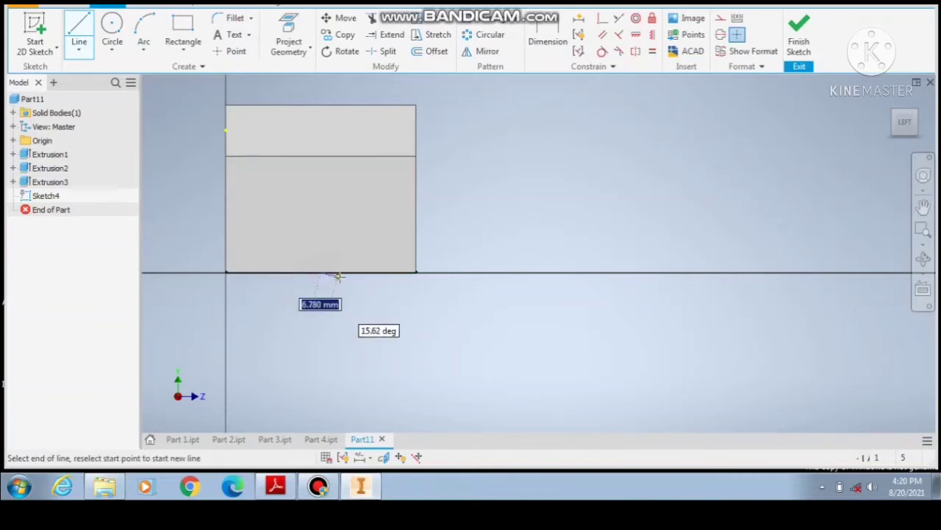
text(12)
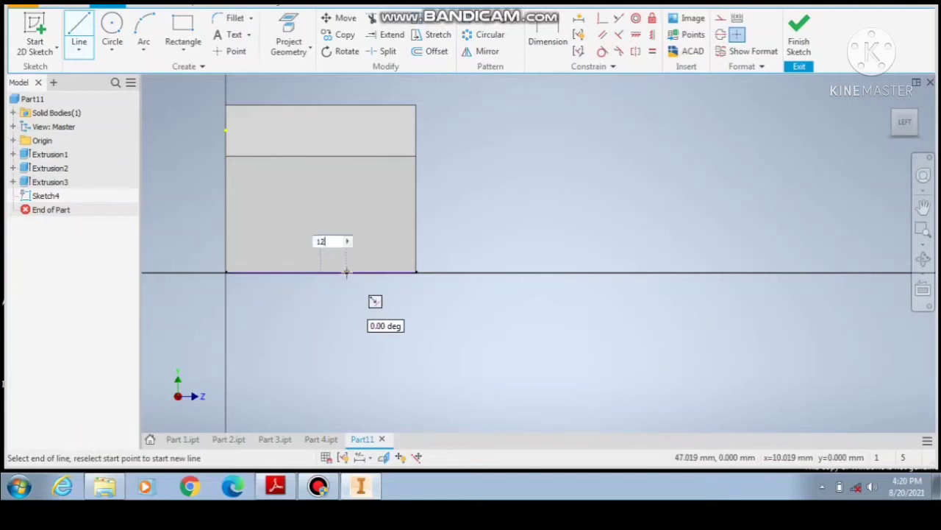
key(Return)
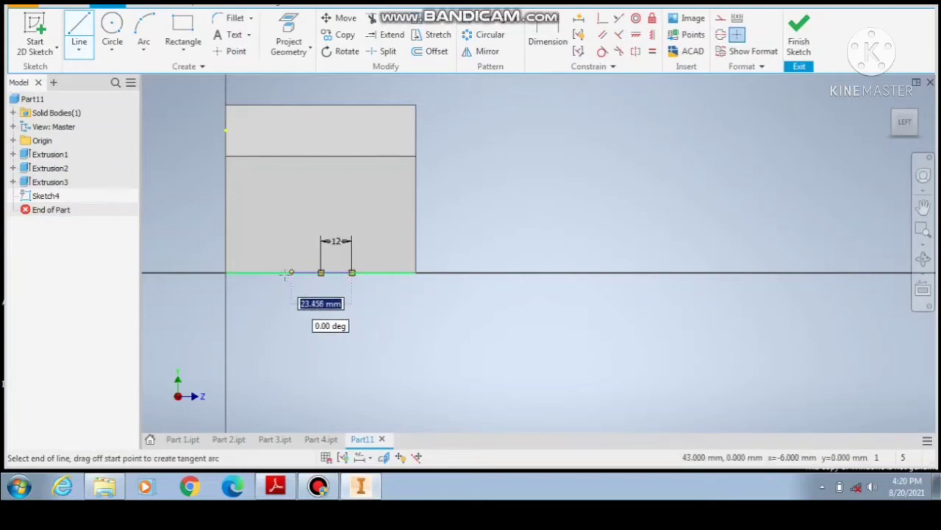
text(24)
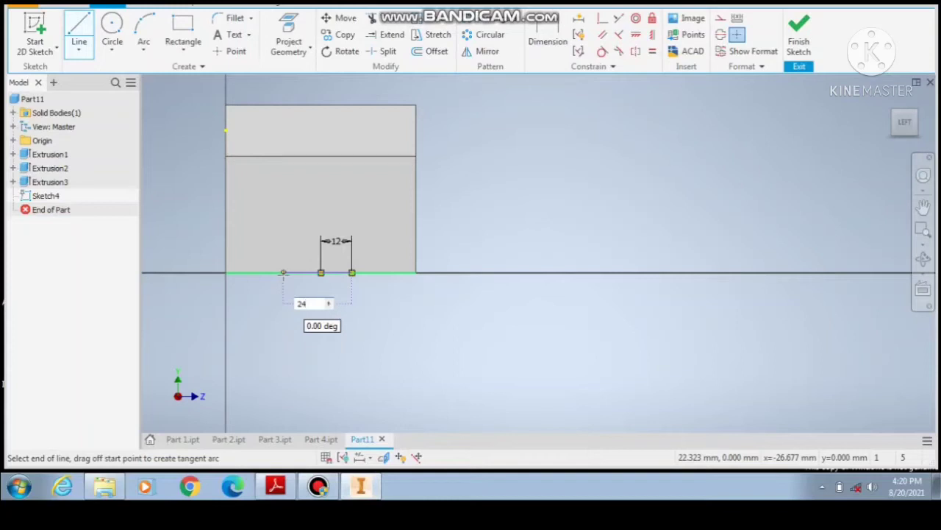
key(Return)
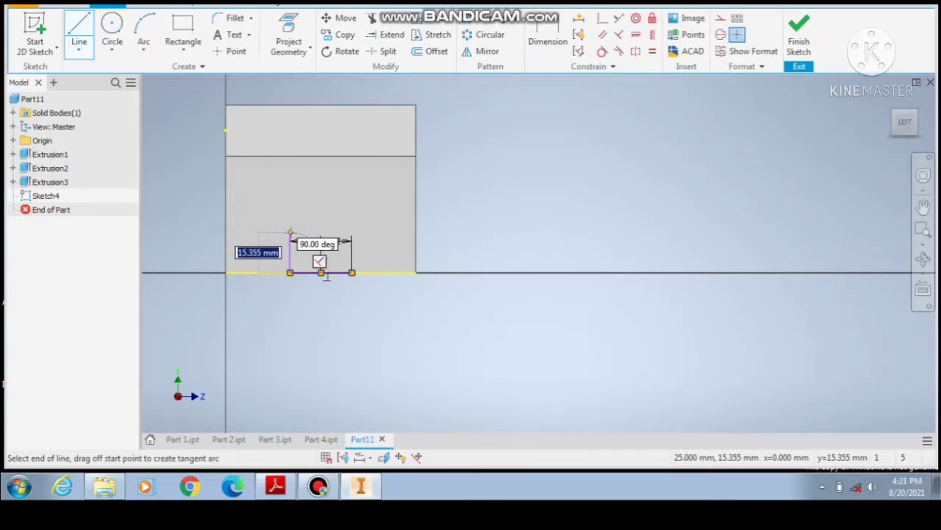
Draw a 25 mm vertical line up from the free end of the 24 mm line and end the line chain.
text(2)
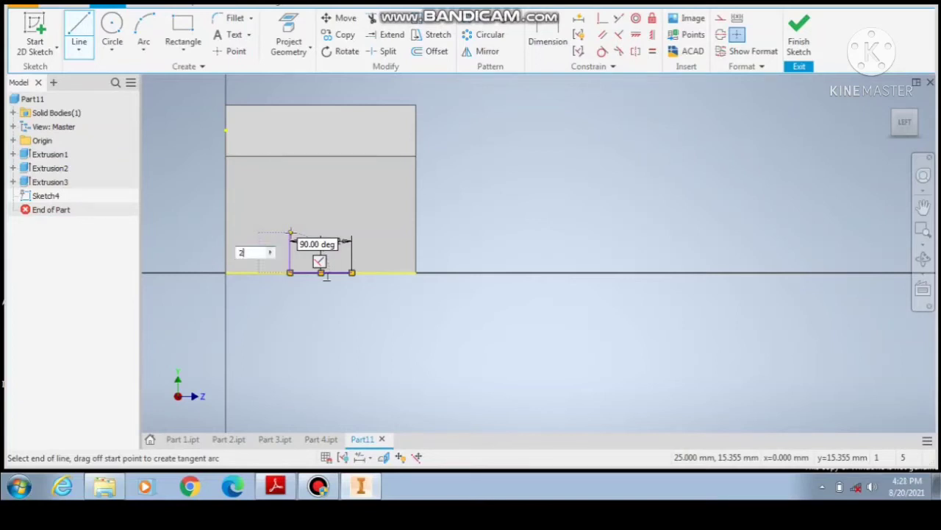
text(5)
key(Return)
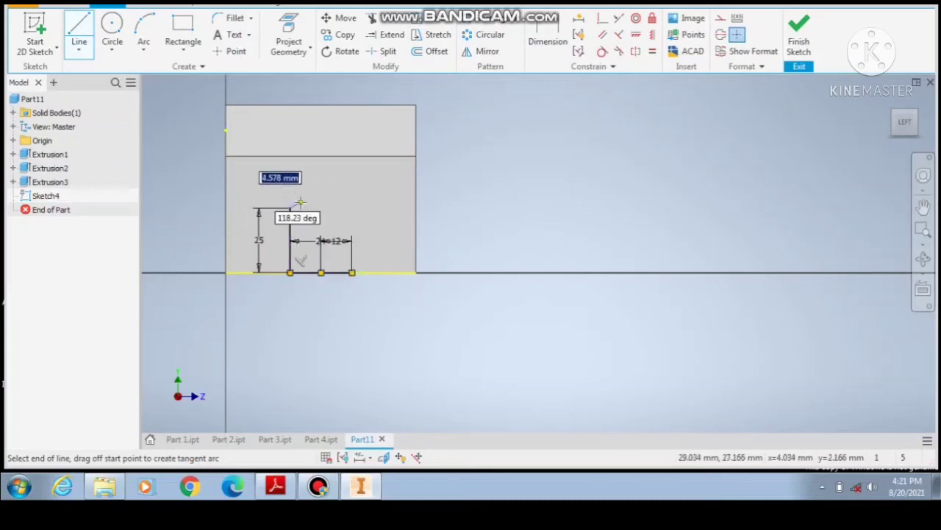
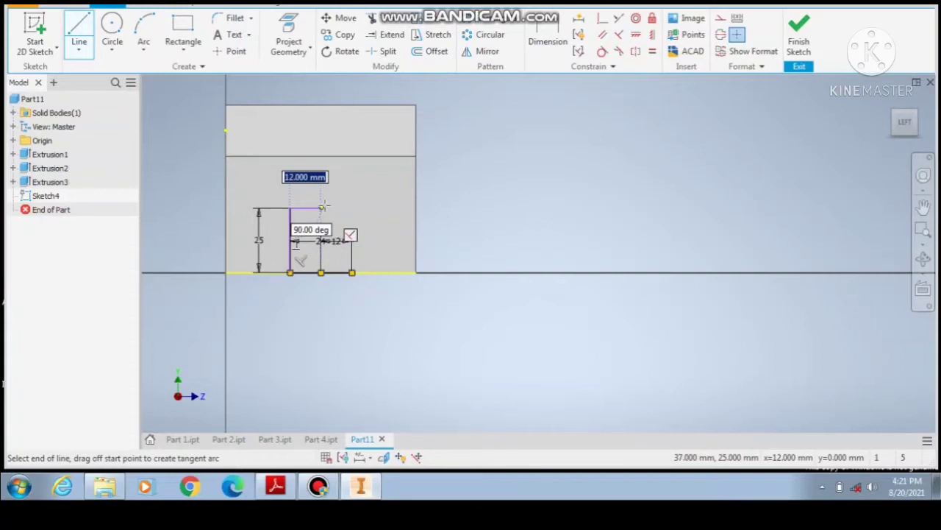
key(Escape)
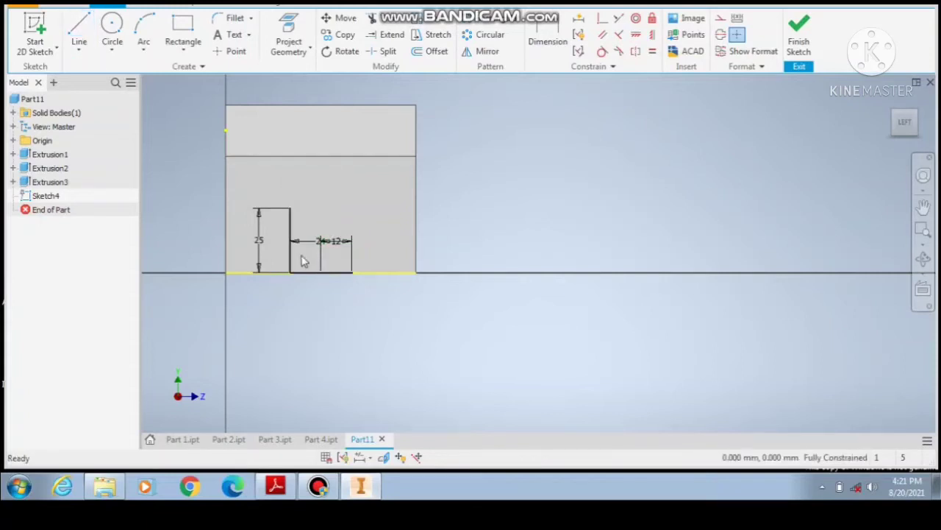
Draw a second 25 mm vertical line up from the midpoint of the end face's bottom edge.
key(l)
click(324, 273)
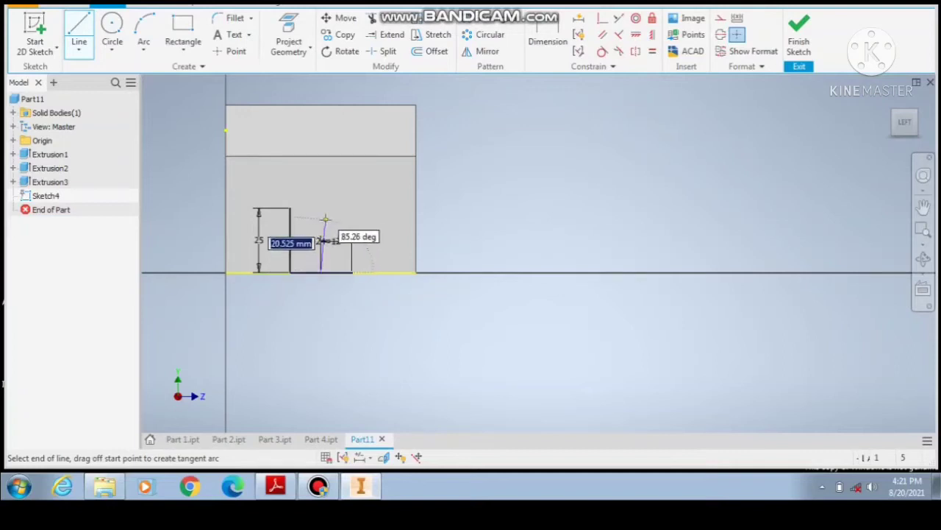
text(25)
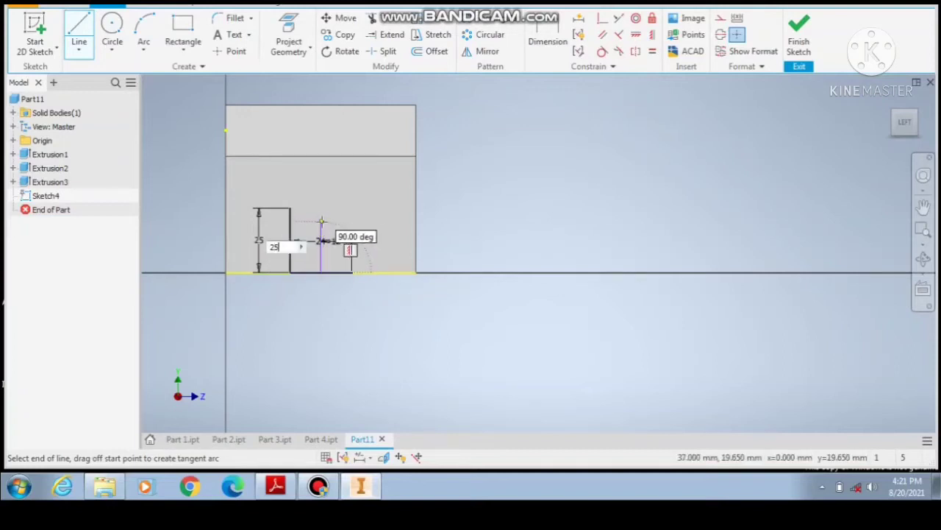
key(Return)
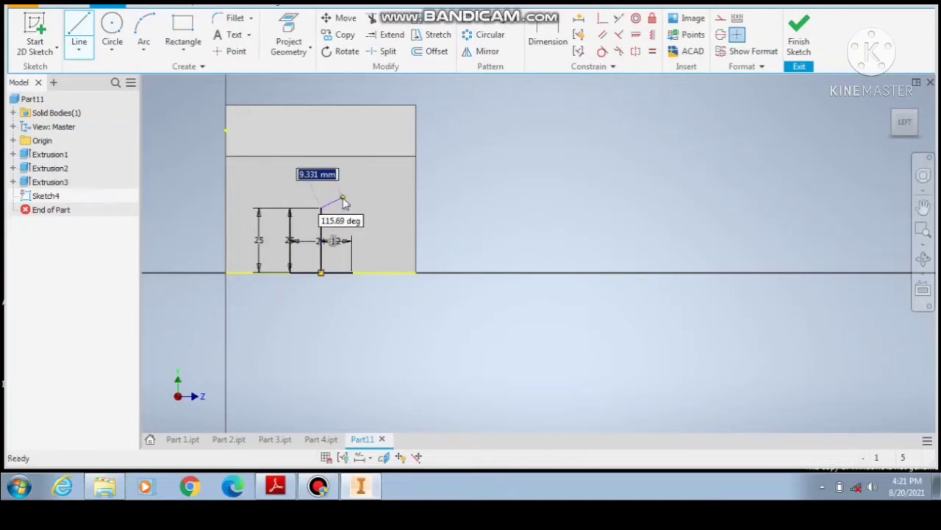
key(Escape)
Draw a 16 mm diameter circle centred on the middle line's upper end, consulting the PDF base drawing, and finish the sketch.
click(122, 23)
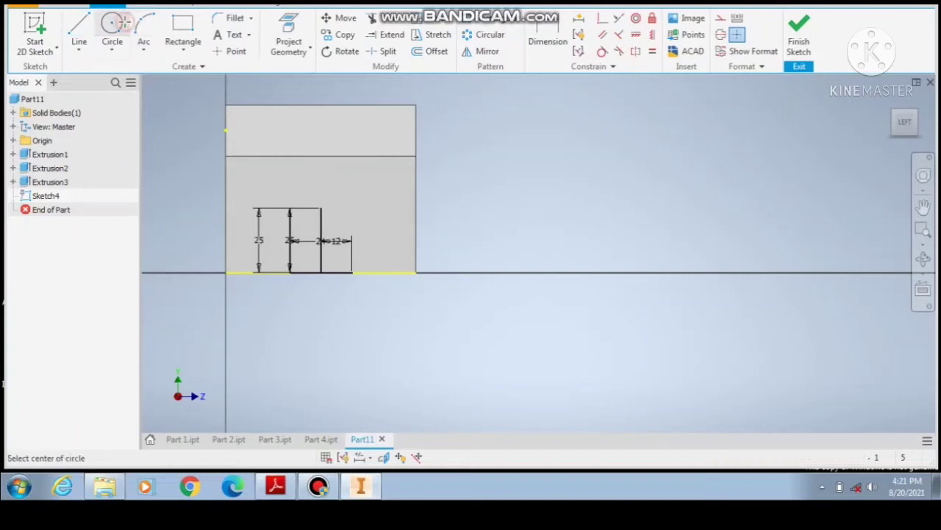
click(320, 209)
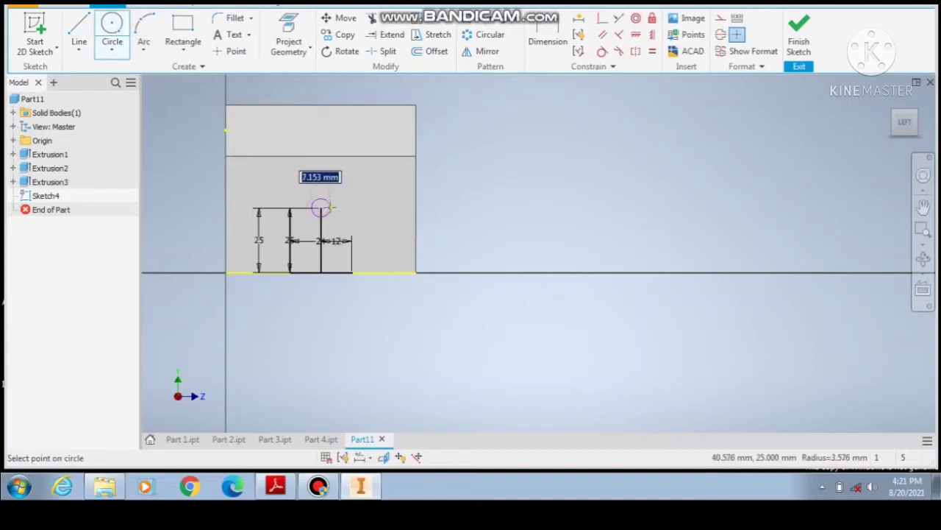
click(276, 486)
drag(248, 138, 255, 213)
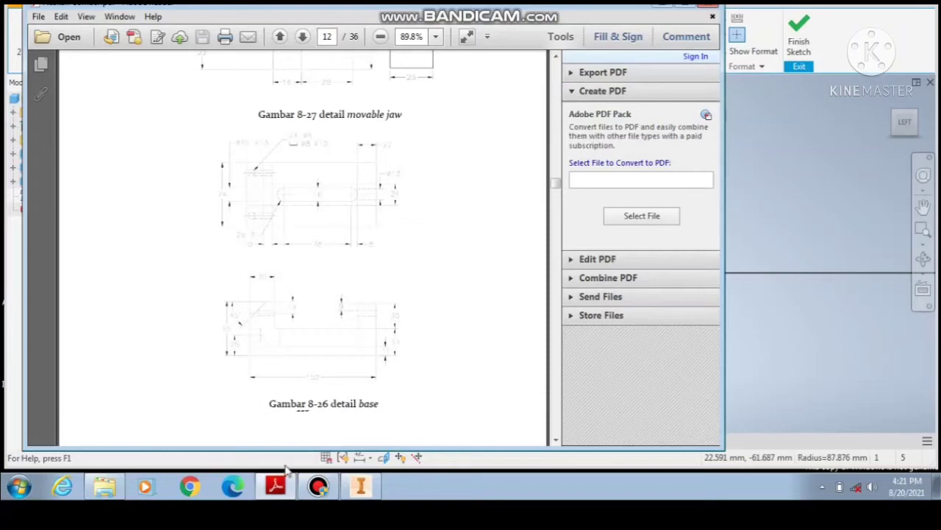
mouse_move(287, 500)
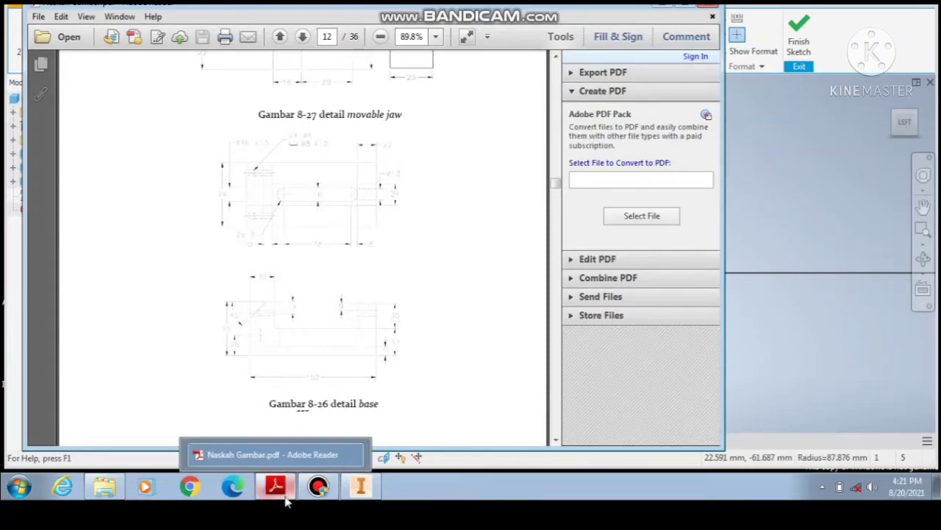
click(349, 499)
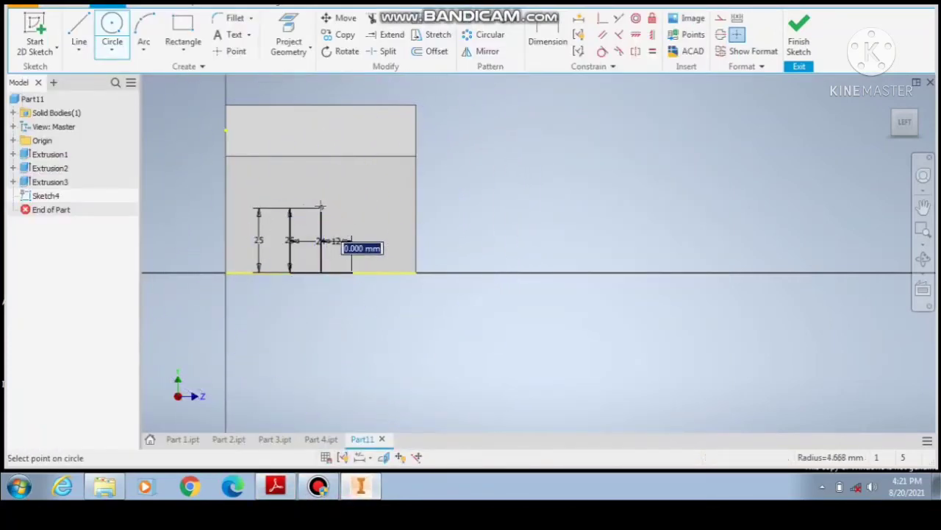
text(1)
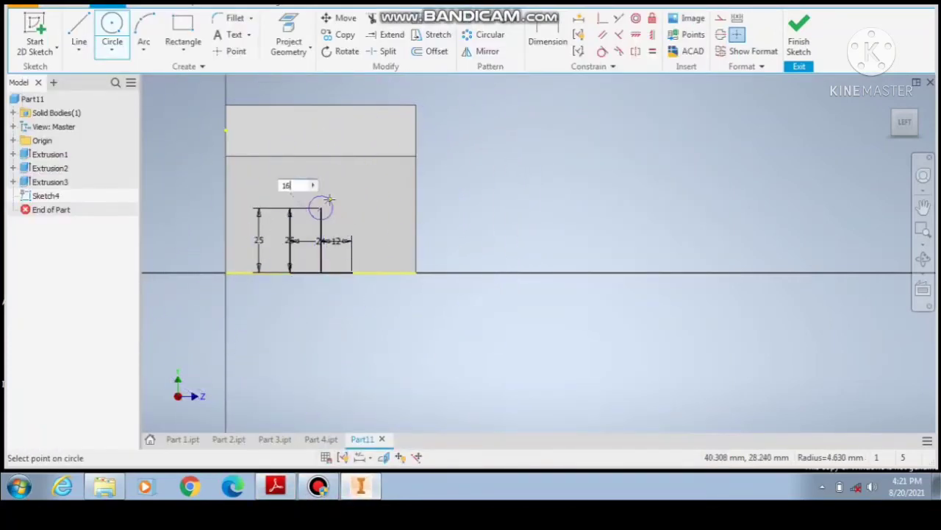
text(6)
key(Return)
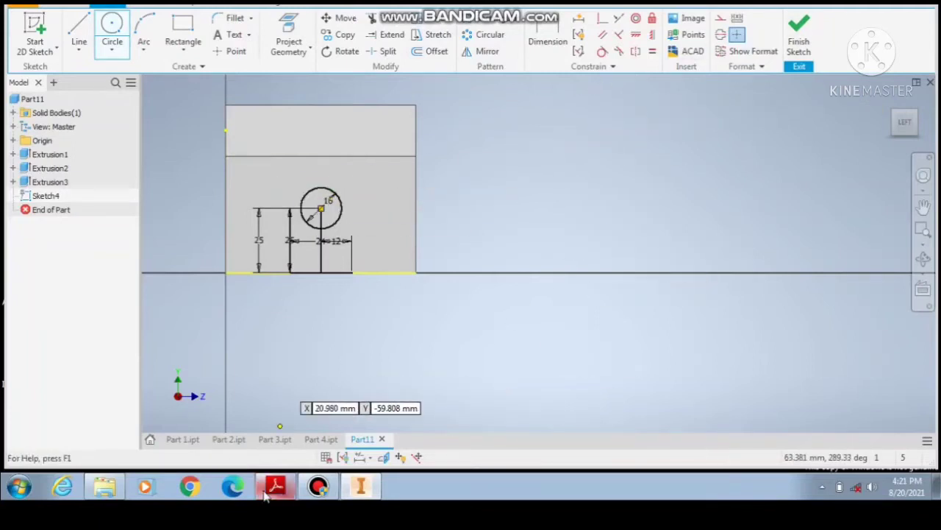
mouse_move(266, 497)
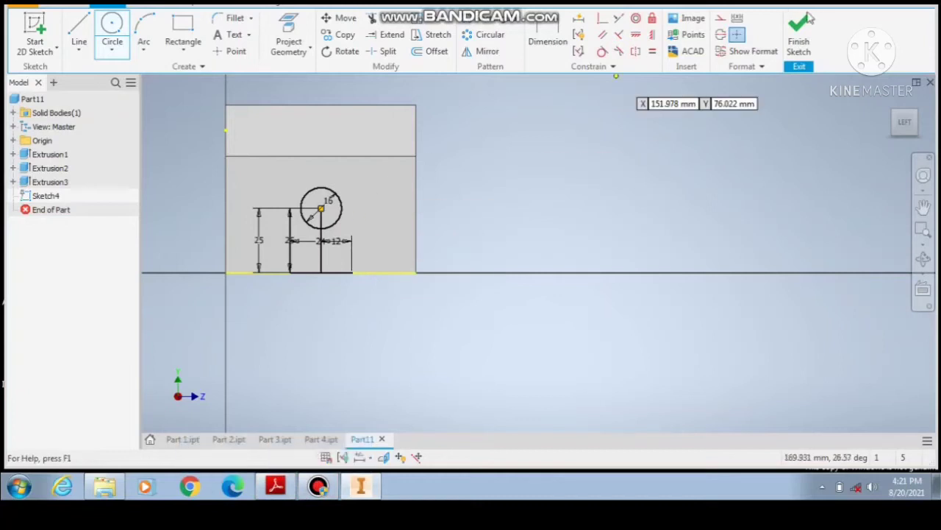
click(800, 35)
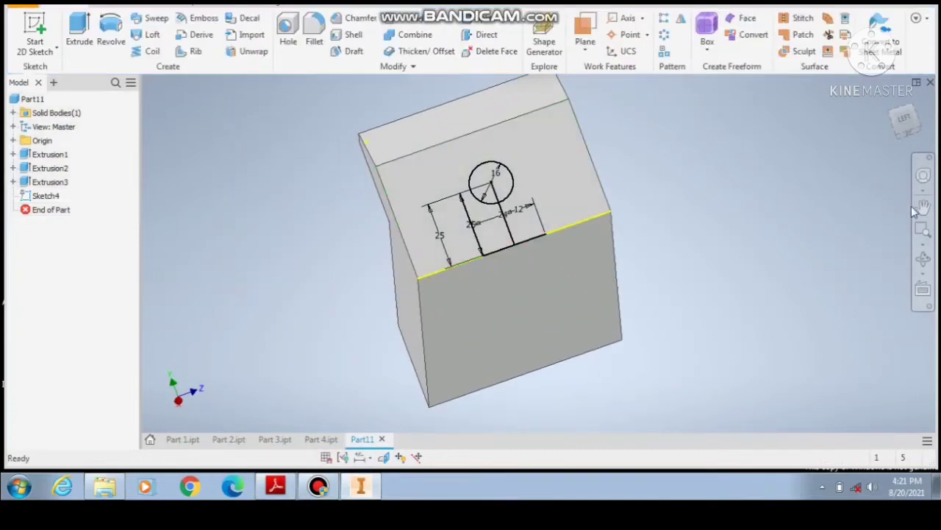
Extrude the 16 mm circle as a cut 13 mm deep into the larger block's end face.
click(910, 122)
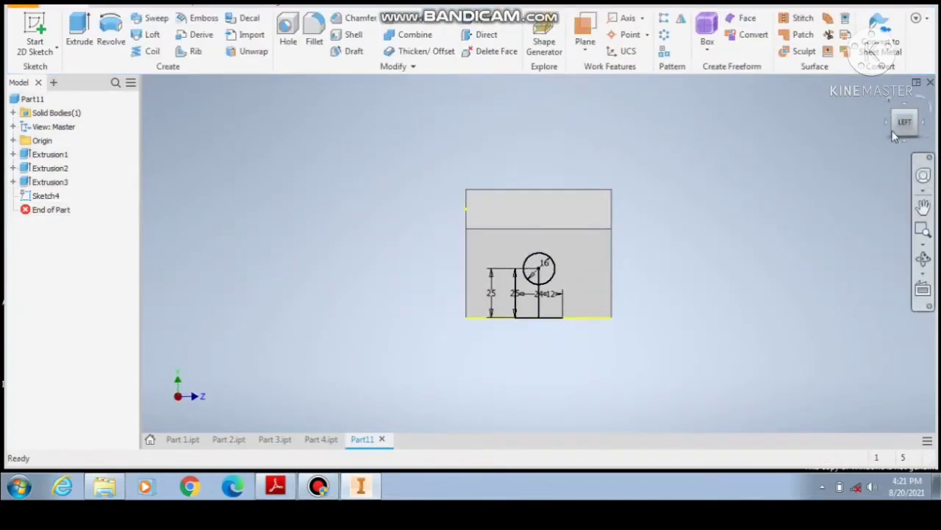
click(916, 128)
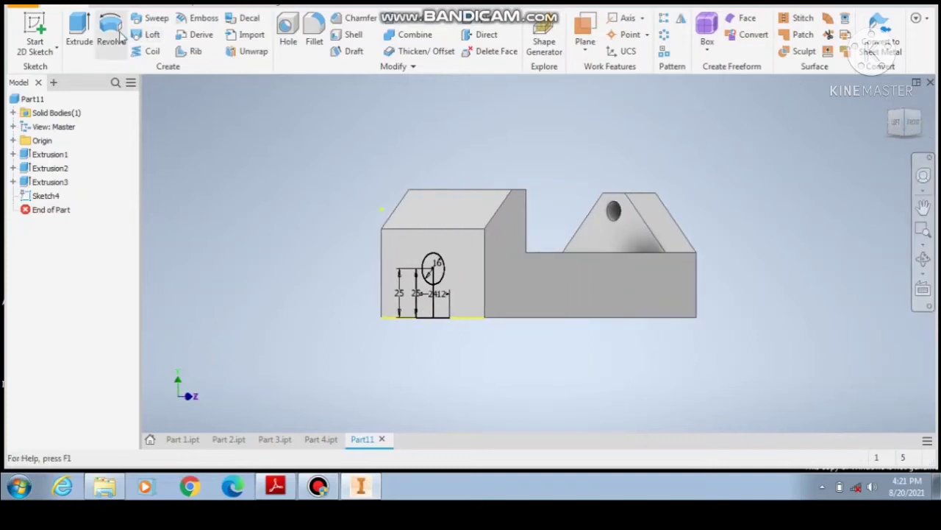
click(84, 35)
click(435, 274)
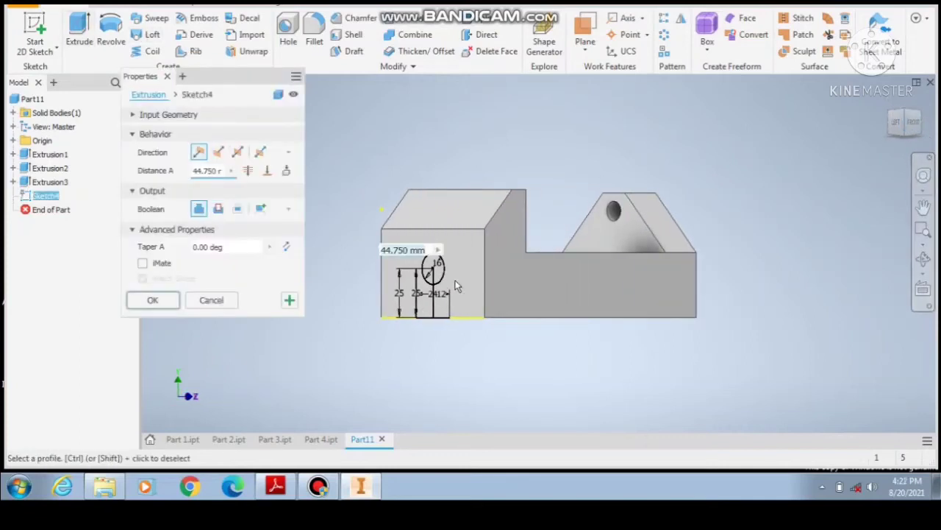
click(218, 153)
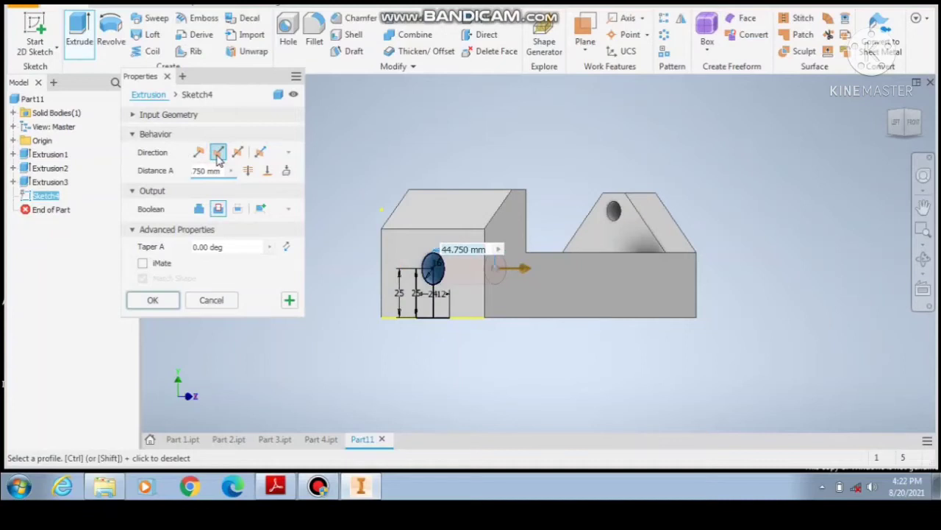
text(13)
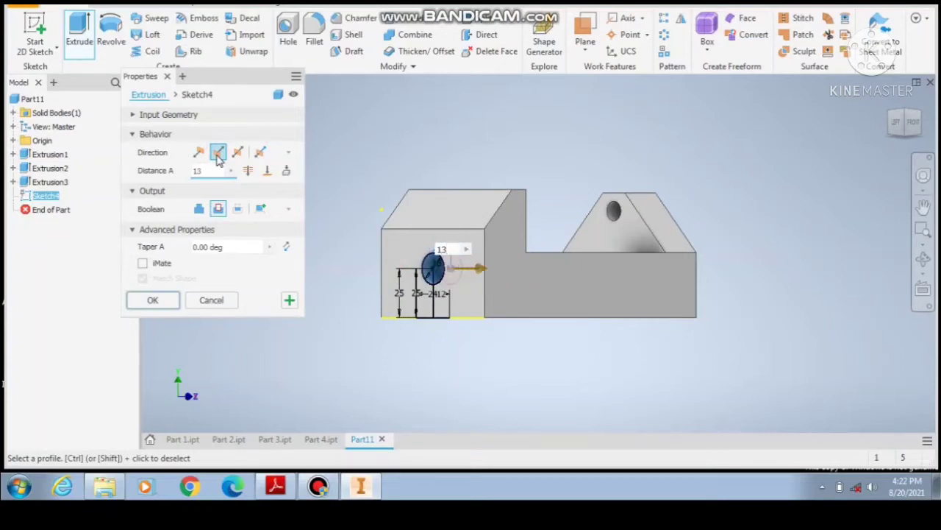
key(Return)
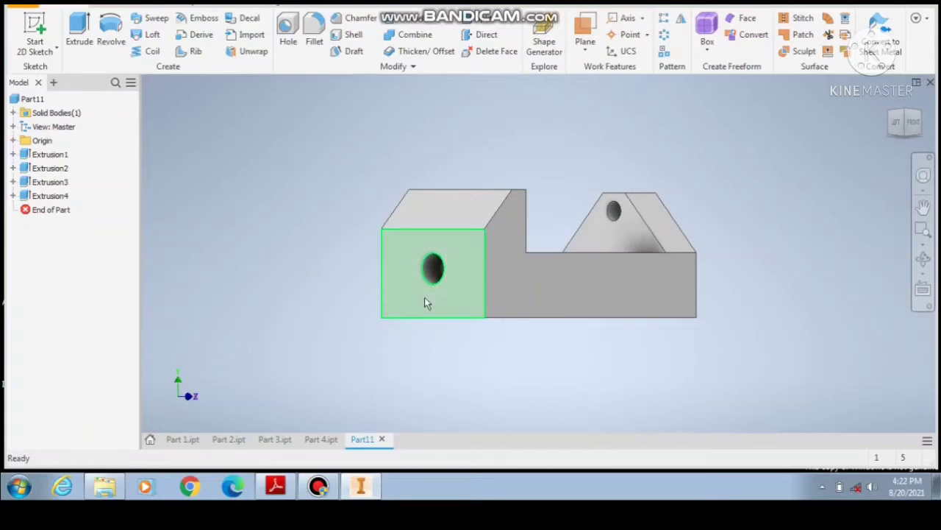
Start a sketch on the larger block's end face and draw a 12 mm line from the bottom edge's midpoint, then a 24 mm line back.
mouse_move(424, 299)
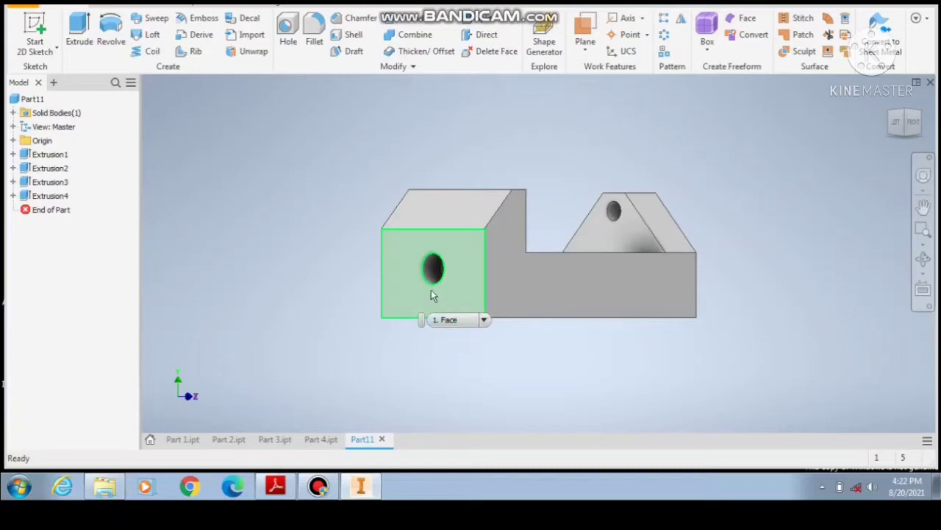
right_click(433, 295)
click(434, 332)
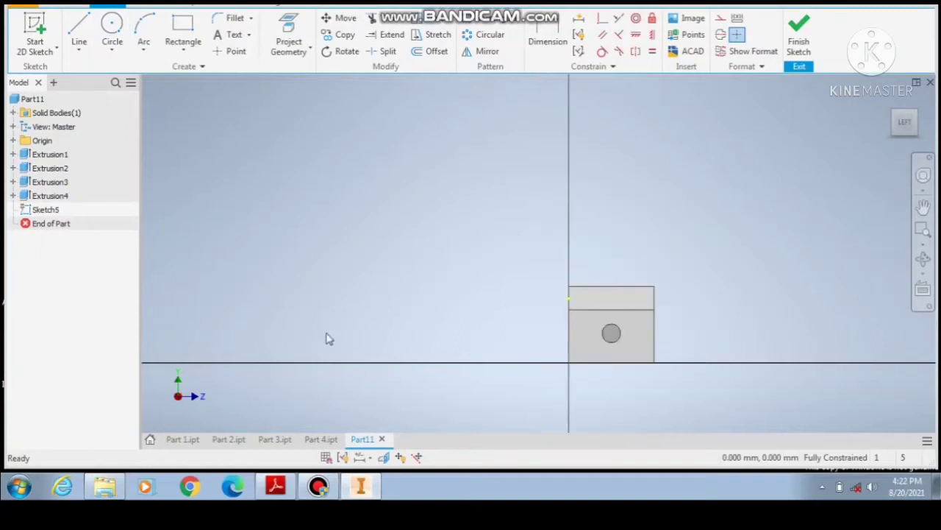
scroll(678, 413, up, 3)
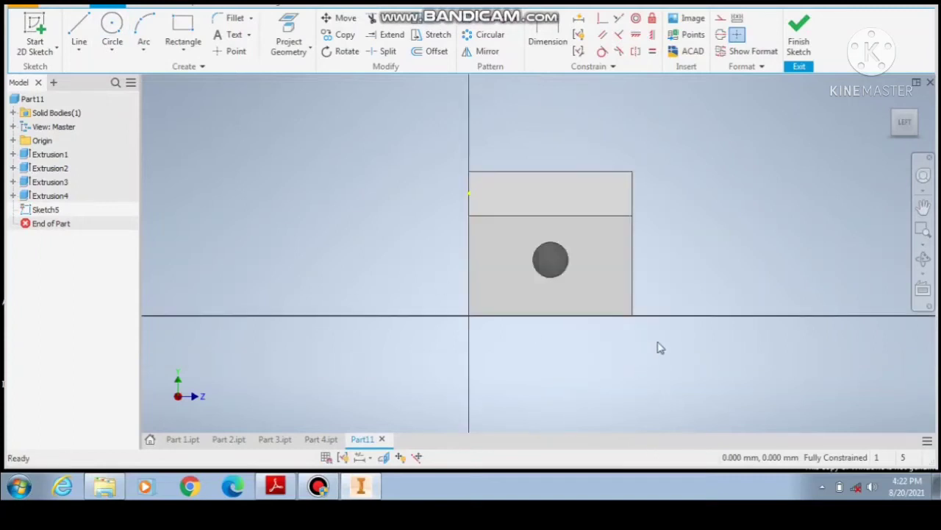
key(l)
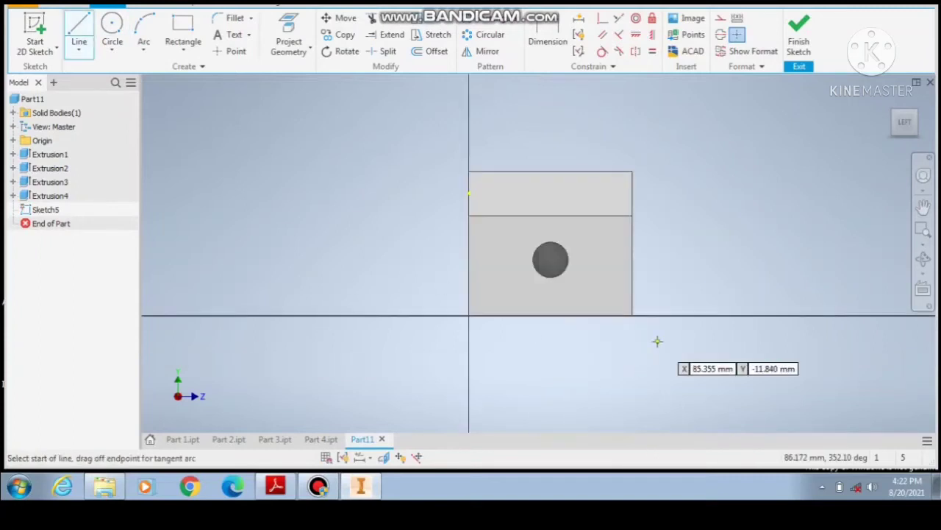
click(550, 317)
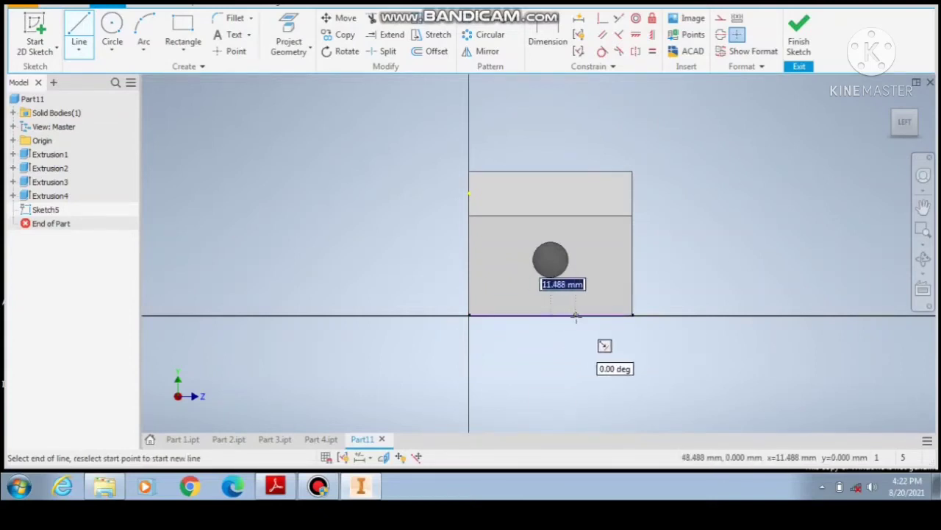
text(12)
key(Return)
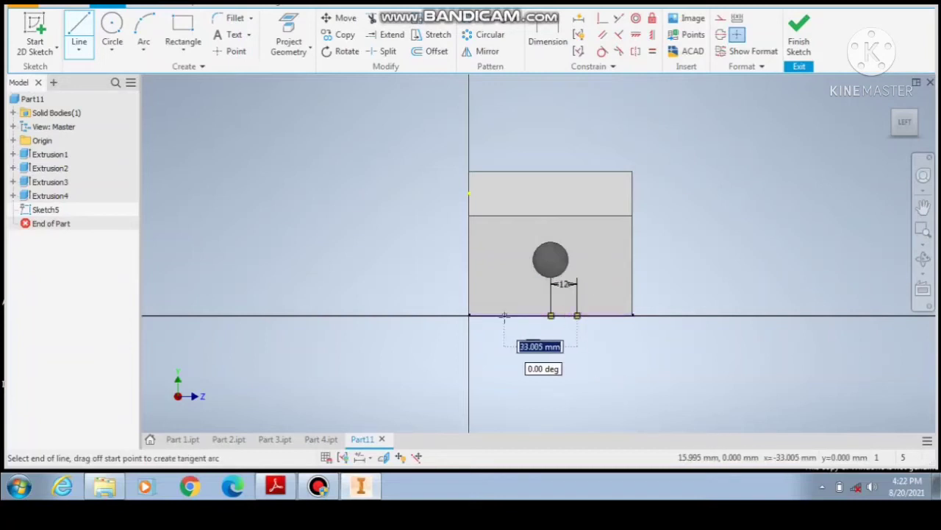
text(24)
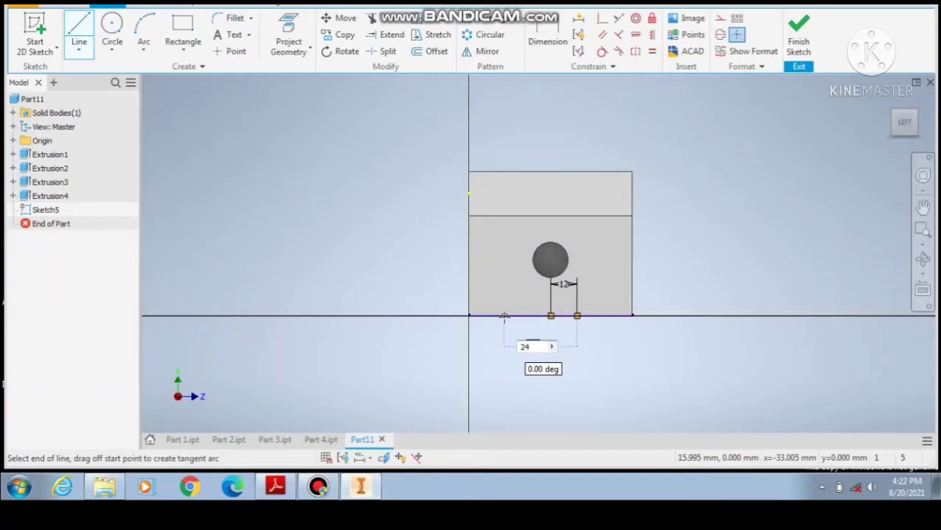
key(Return)
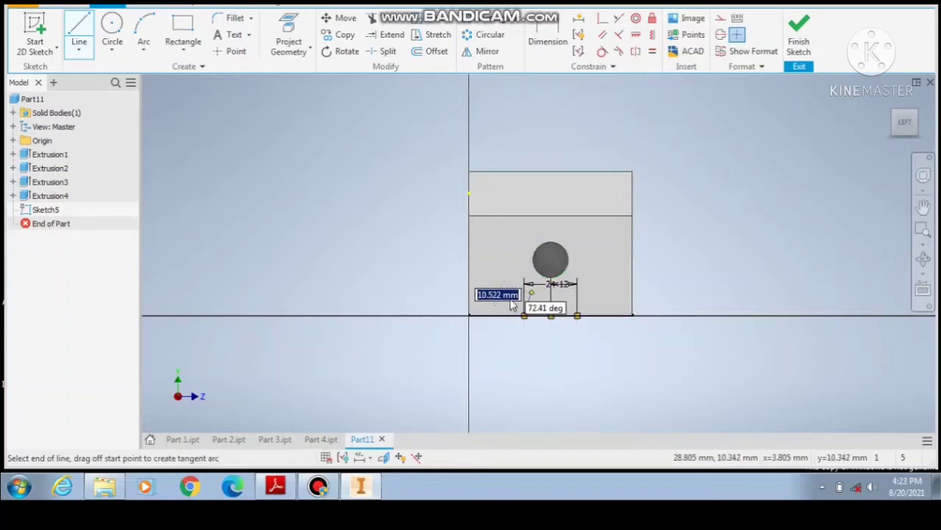
Complete the rectangle with an 11 mm vertical, a 24 mm horizontal and a closing line down to the bottom edge, and finish the sketch.
scroll(518, 302, up, 6)
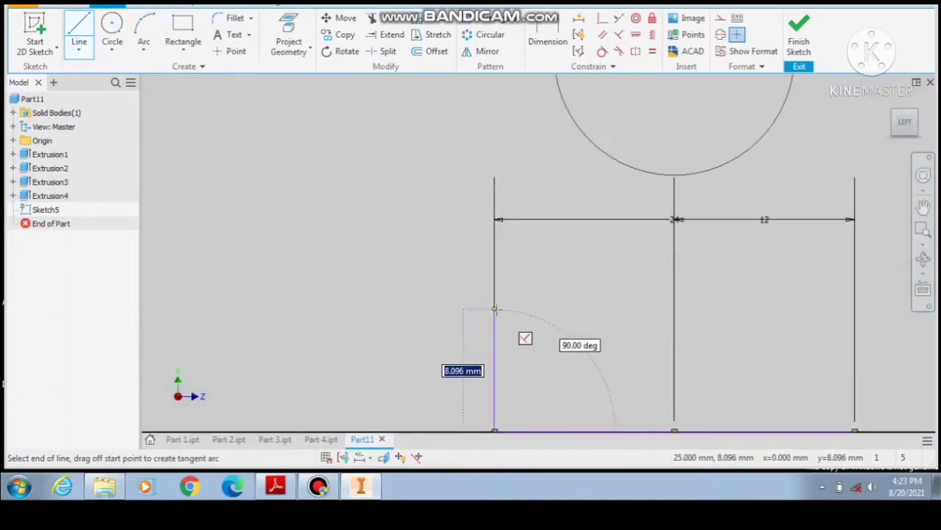
text(11)
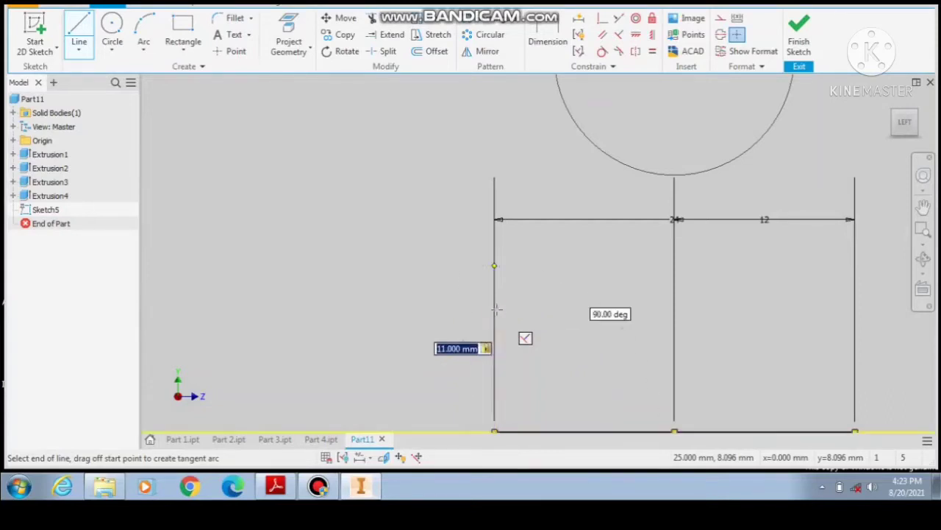
key(Return)
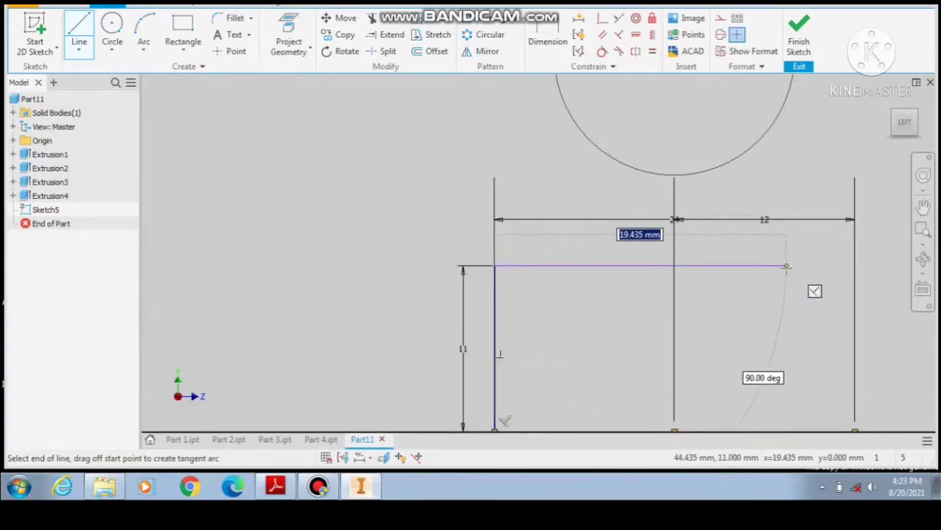
text(24)
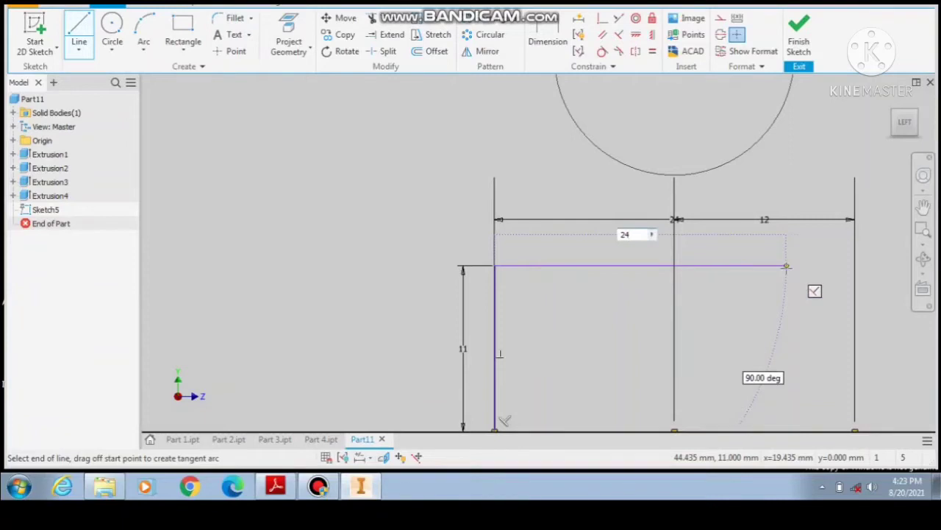
key(Return)
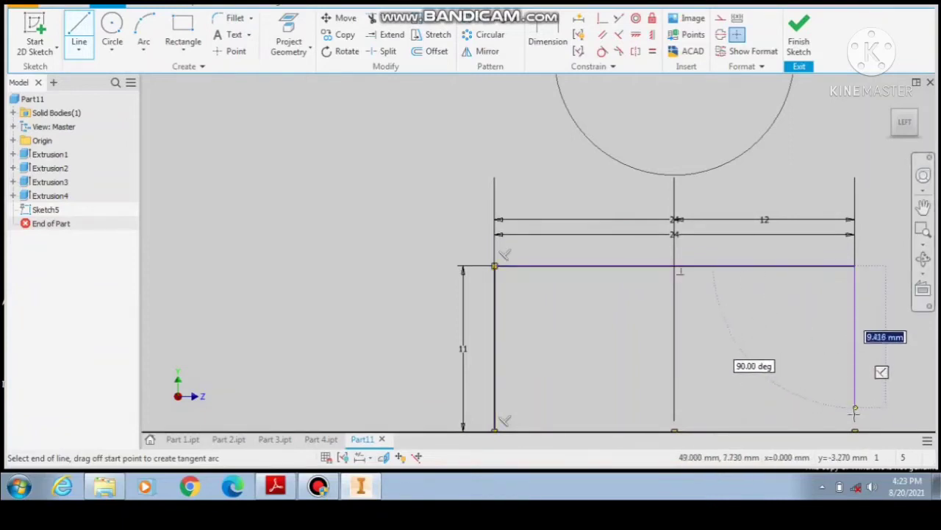
double_click(855, 431)
scroll(661, 262, up, 3)
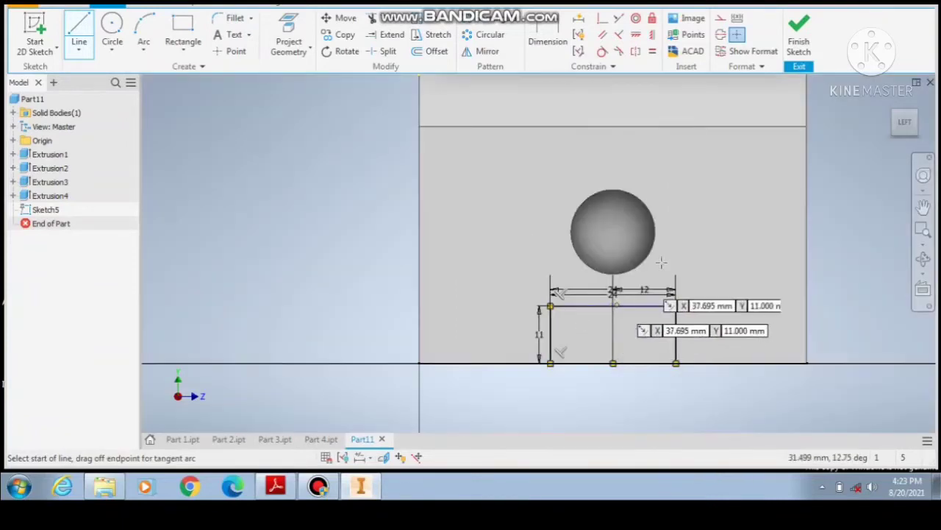
click(799, 36)
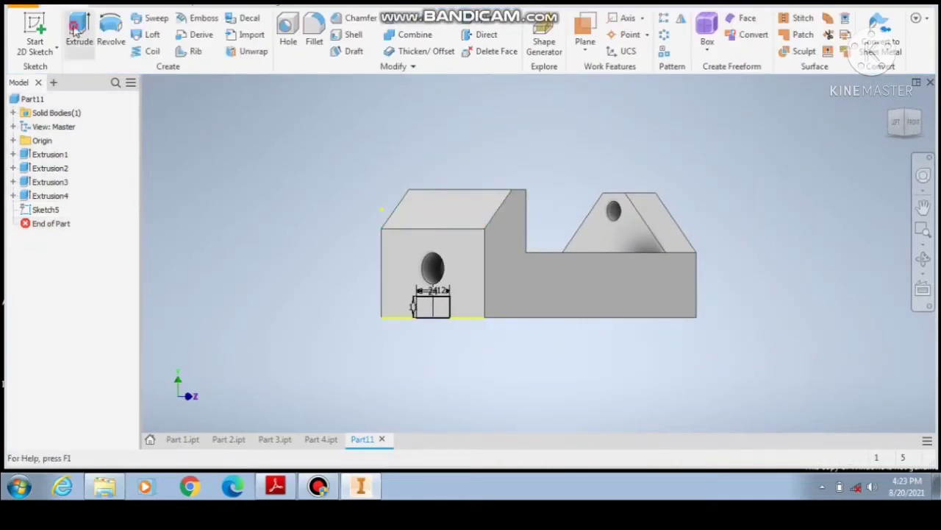
Extrude the 24 by 11 mm rectangle as a cut into the part, extending past the base's far end.
click(74, 28)
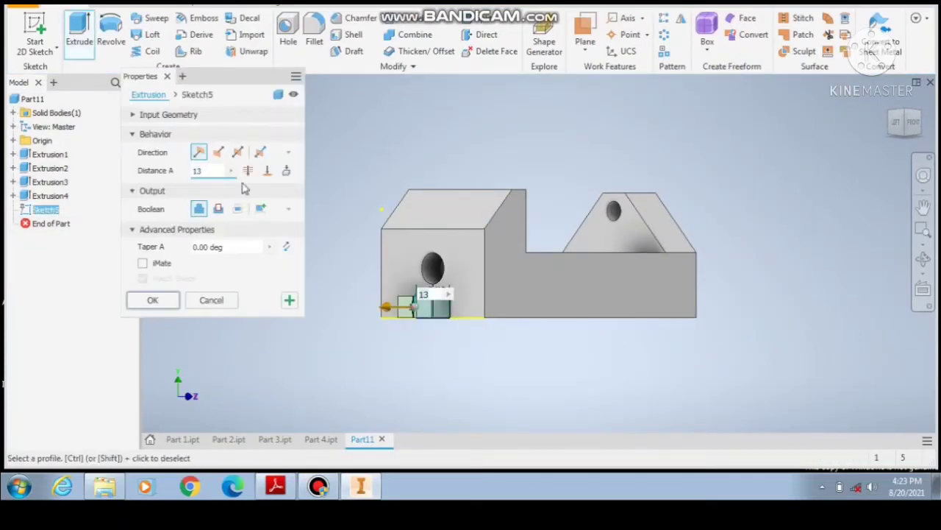
click(217, 152)
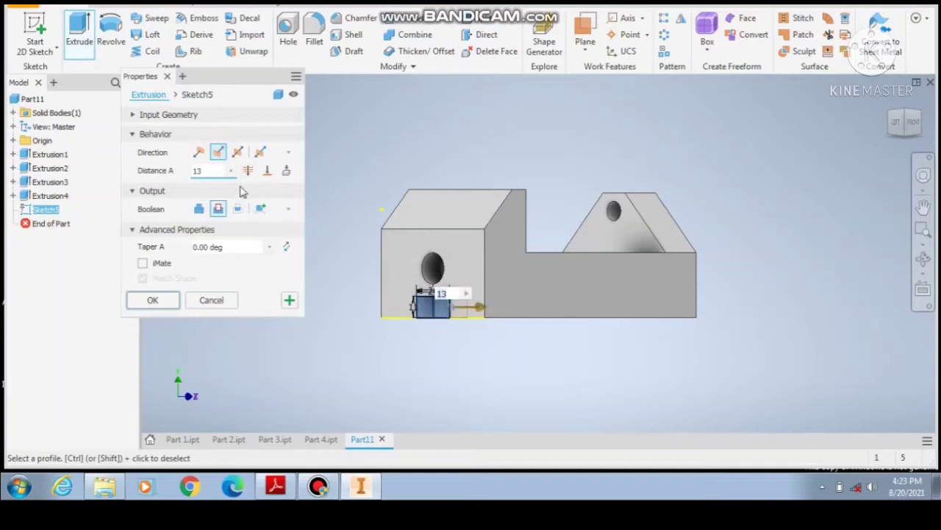
drag(479, 309, 517, 307)
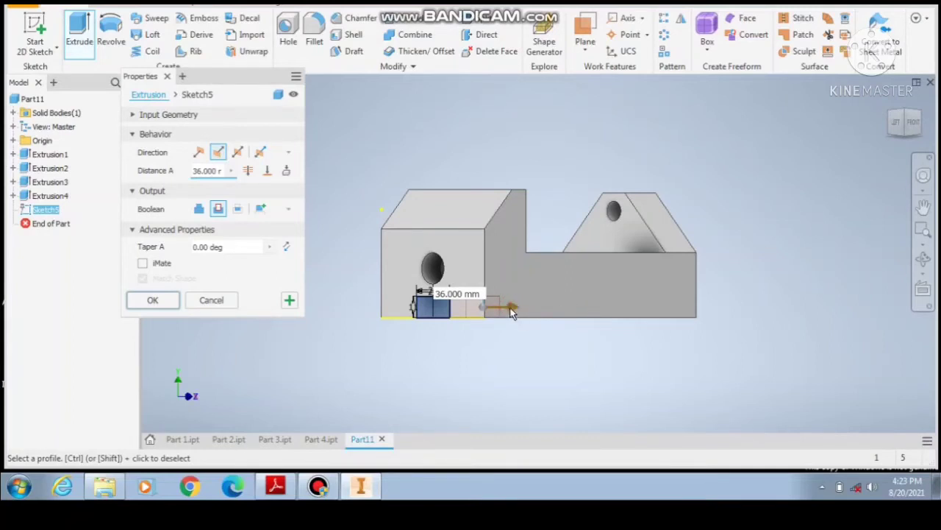
drag(512, 311, 805, 287)
click(153, 302)
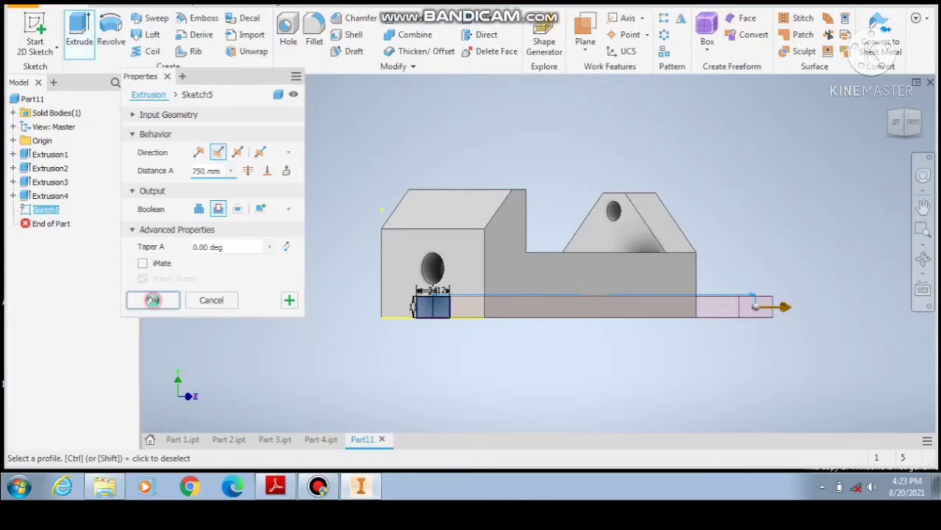
Inspect the slotted base from an angled front view, check the base detail drawing in Adobe Reader, and return to Inventor.
click(923, 259)
drag(582, 319, 516, 330)
right_click(515, 330)
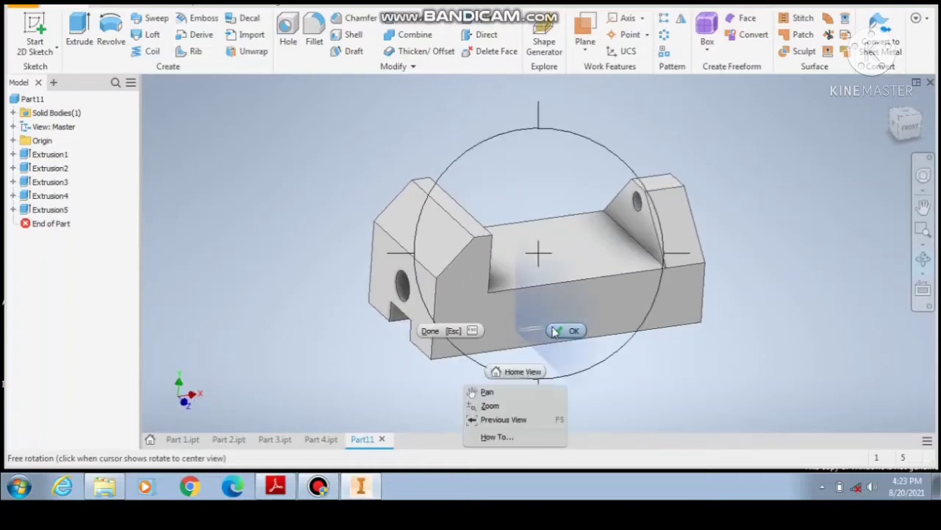
click(530, 338)
right_click(533, 337)
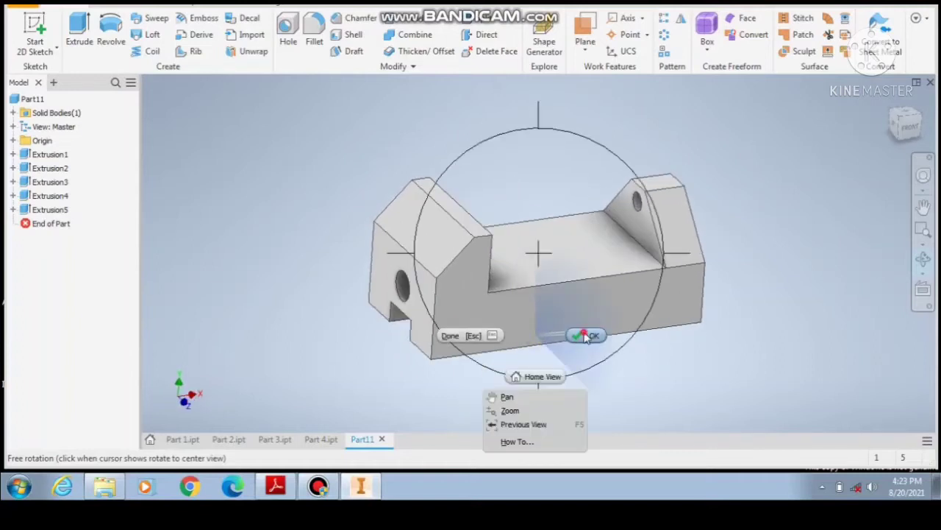
click(589, 336)
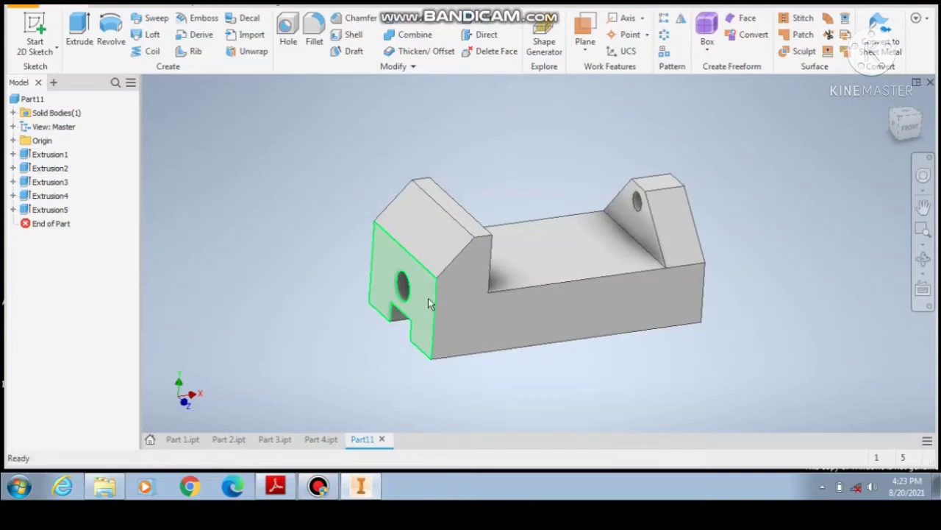
click(275, 485)
scroll(316, 193, down, 1)
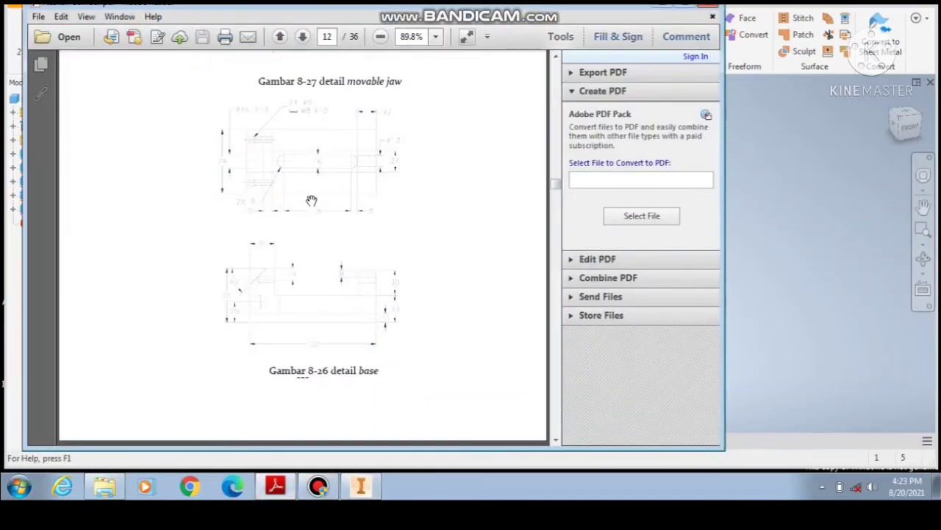
scroll(314, 168, up, 4)
scroll(314, 172, down, 3)
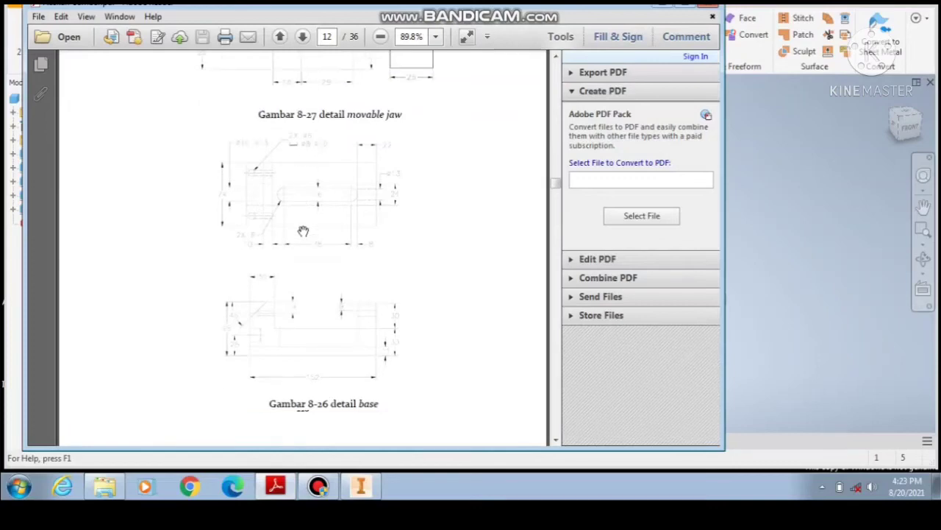
right_click(303, 231)
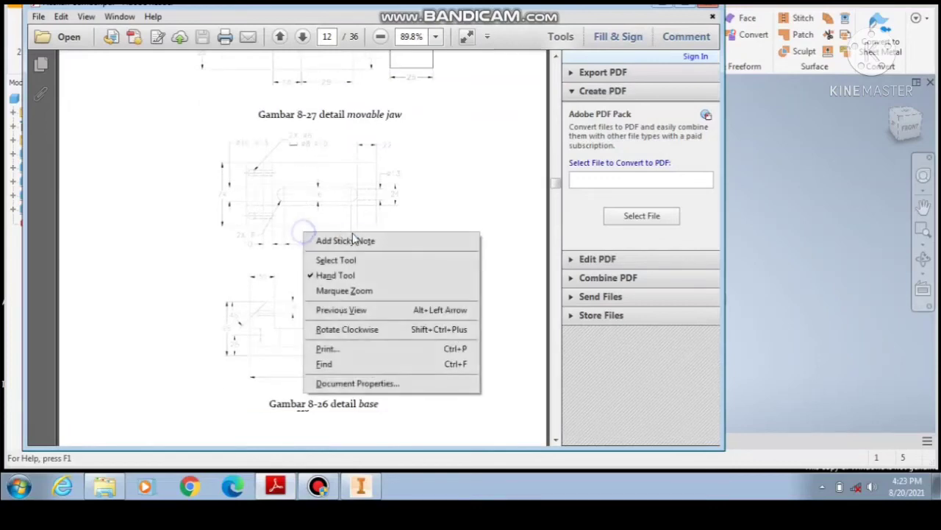
click(353, 176)
click(363, 496)
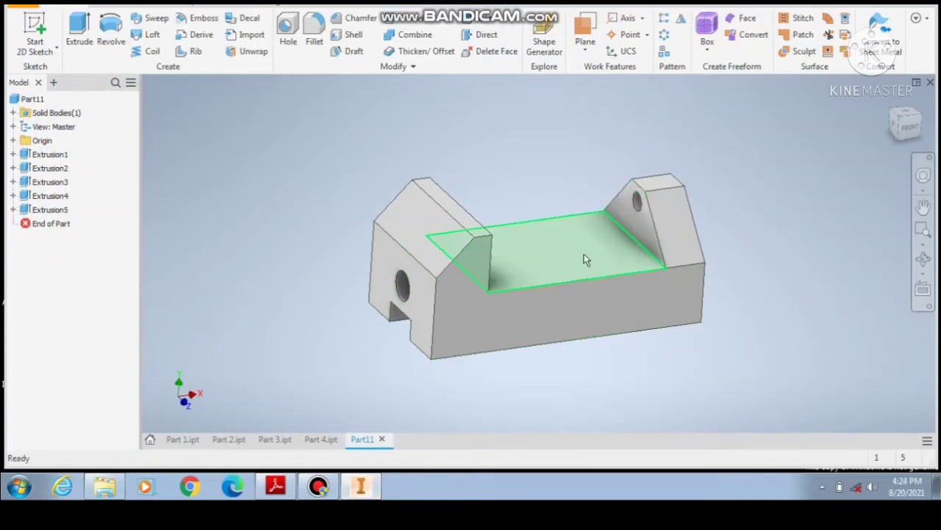
Start a sketch on the flat upper face and draw an 8 mm line along its front edge, inward from the smaller block's inner corner.
click(520, 249)
right_click(521, 249)
click(527, 279)
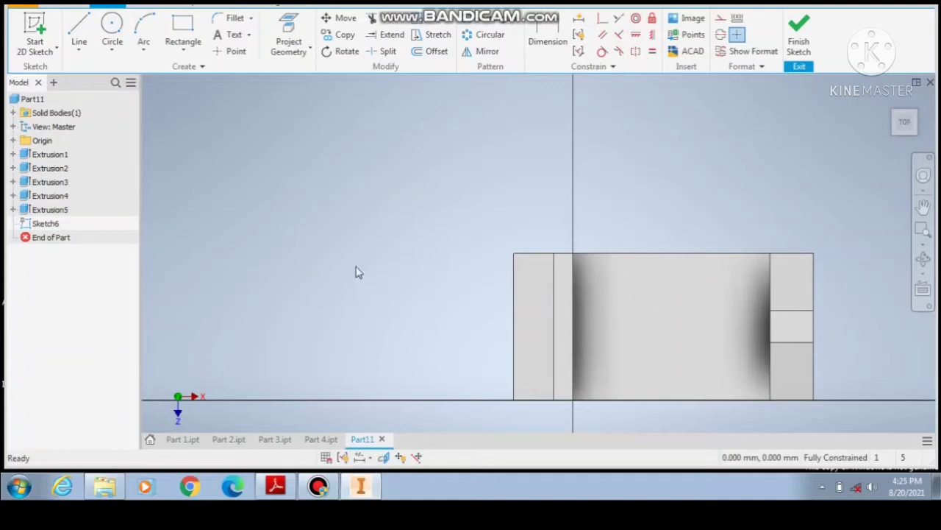
scroll(289, 202, down, 3)
scroll(556, 332, up, 4)
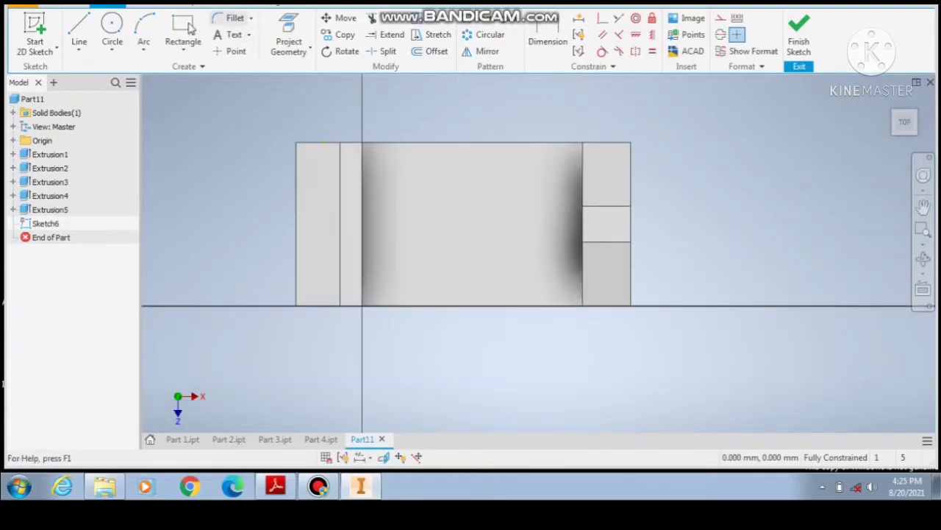
click(83, 29)
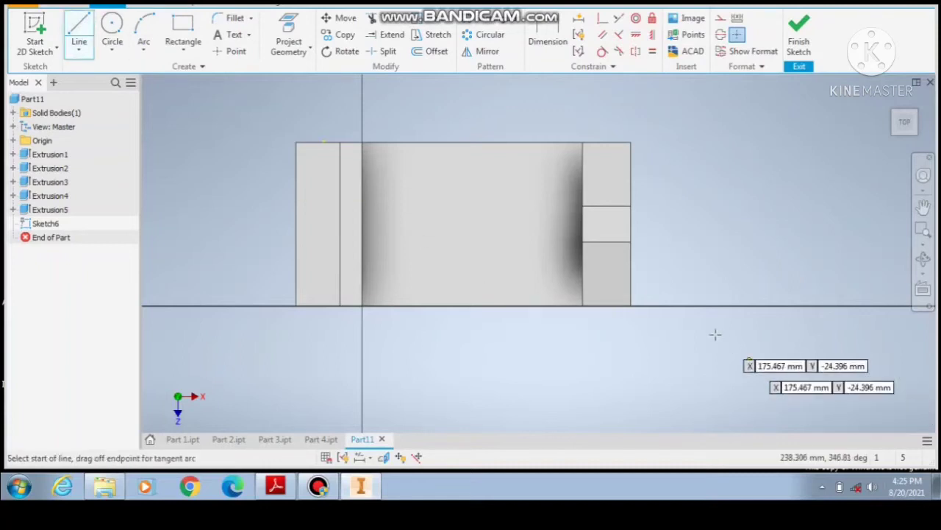
click(580, 307)
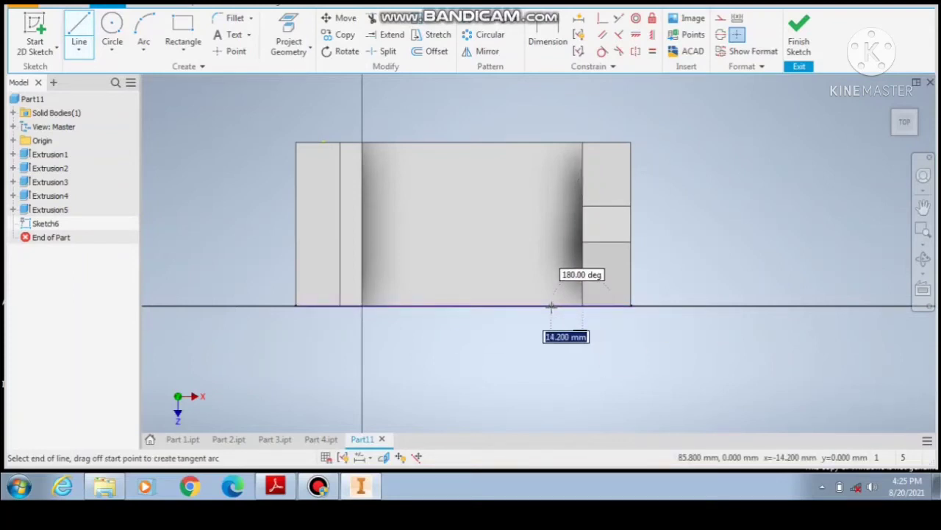
text(8)
key(Tab)
key(Return)
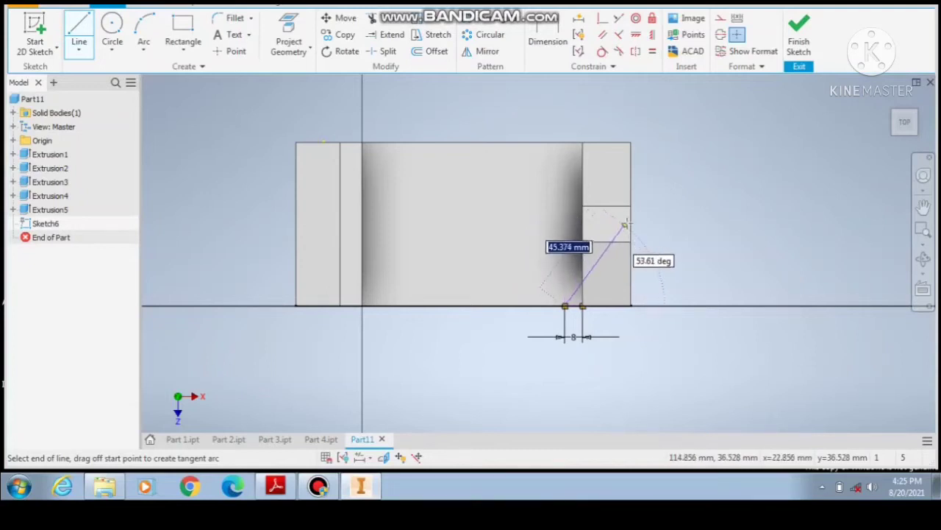
click(565, 223)
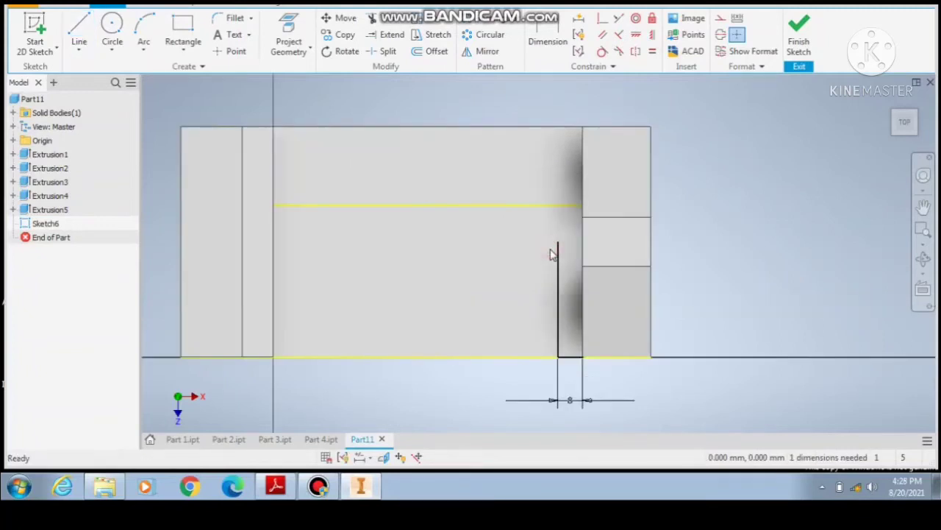
click(558, 270)
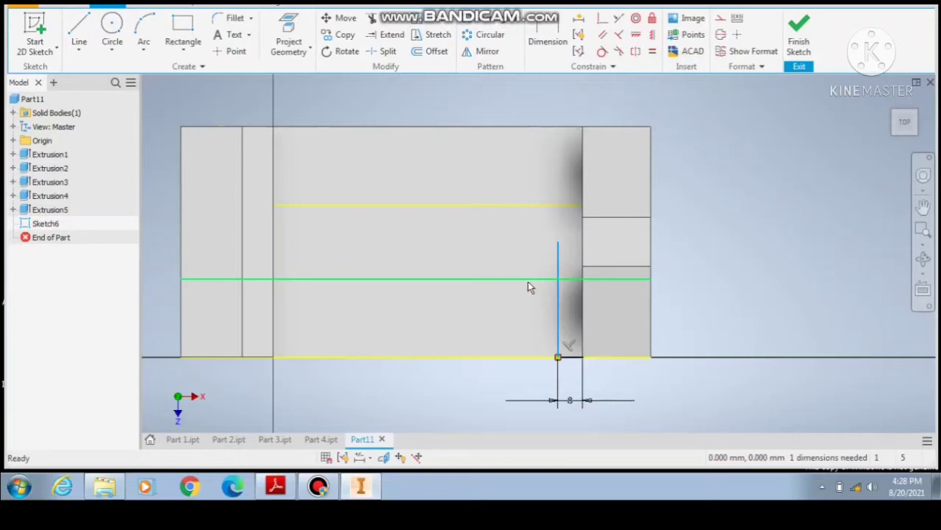
key(Delete)
Draw a vertical helper line between the two projected slot edges, aligned with the inner end of the 8 mm line.
key(l)
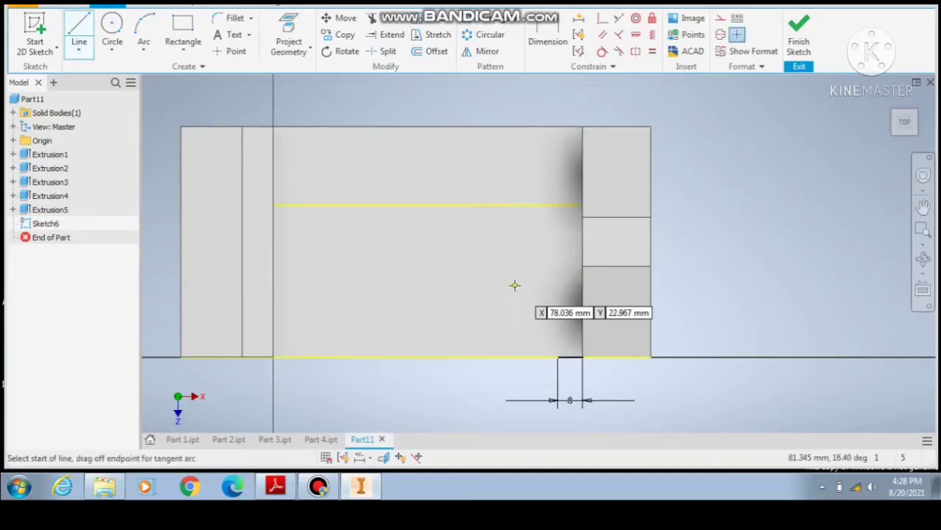
click(558, 205)
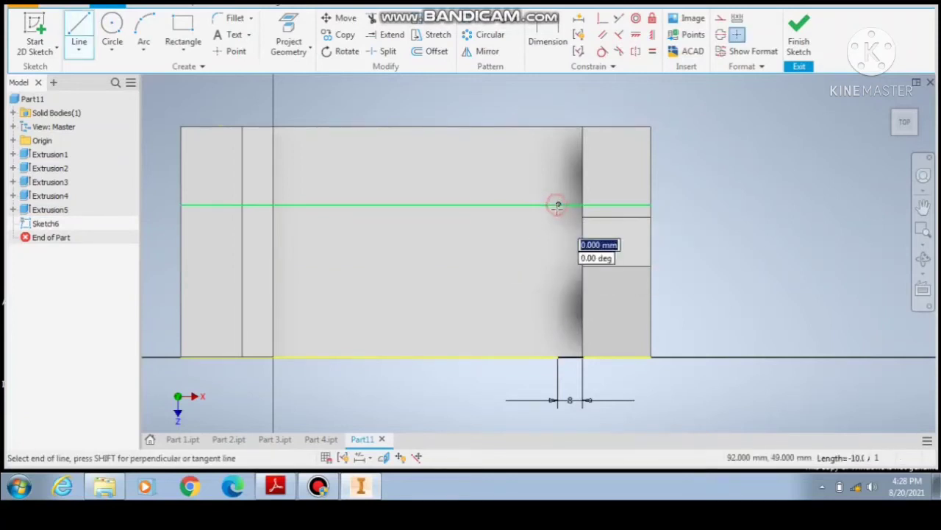
click(558, 278)
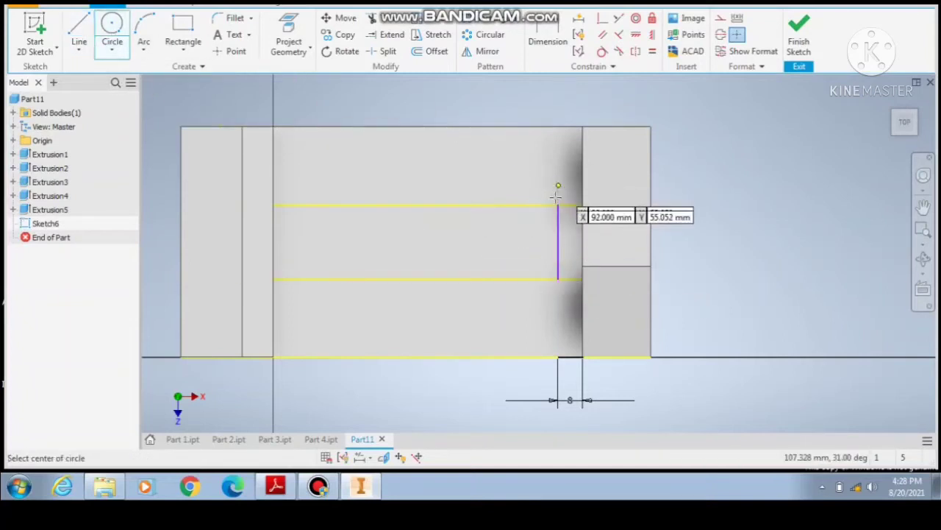
Check the base detail drawing in Adobe Reader, return to Inventor and draw a 13 mm circle centred on the helper line's midpoint.
click(275, 486)
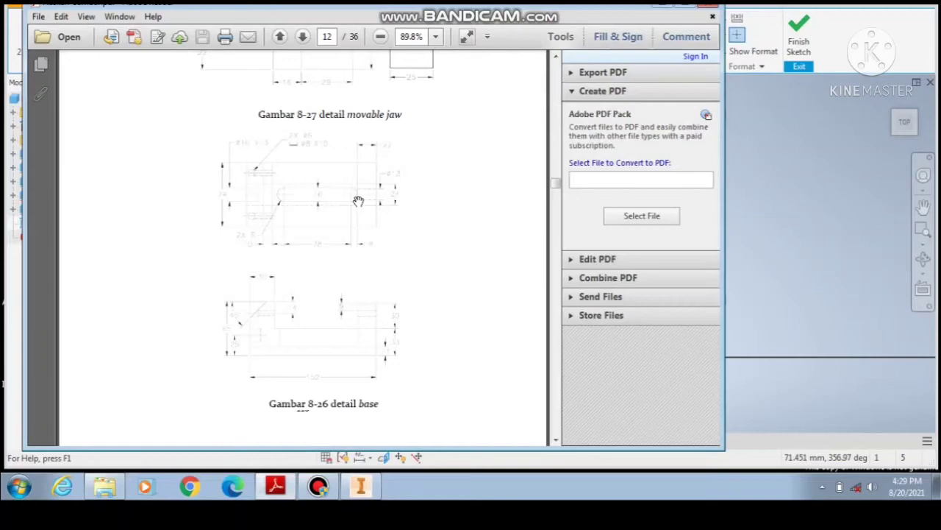
click(360, 486)
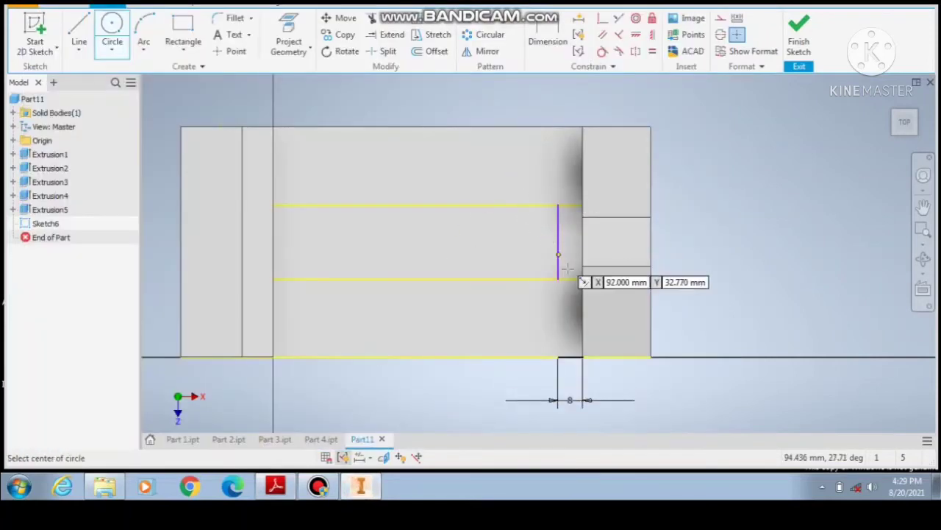
click(557, 241)
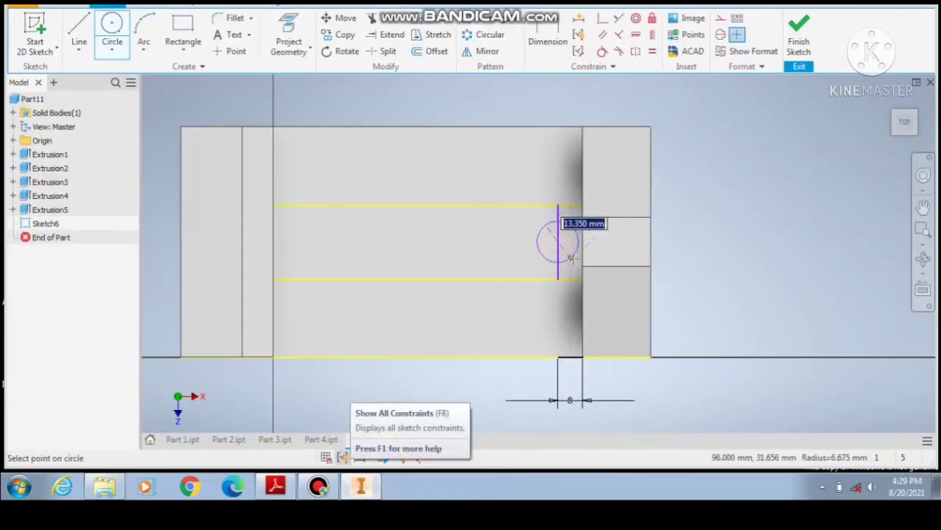
text(13)
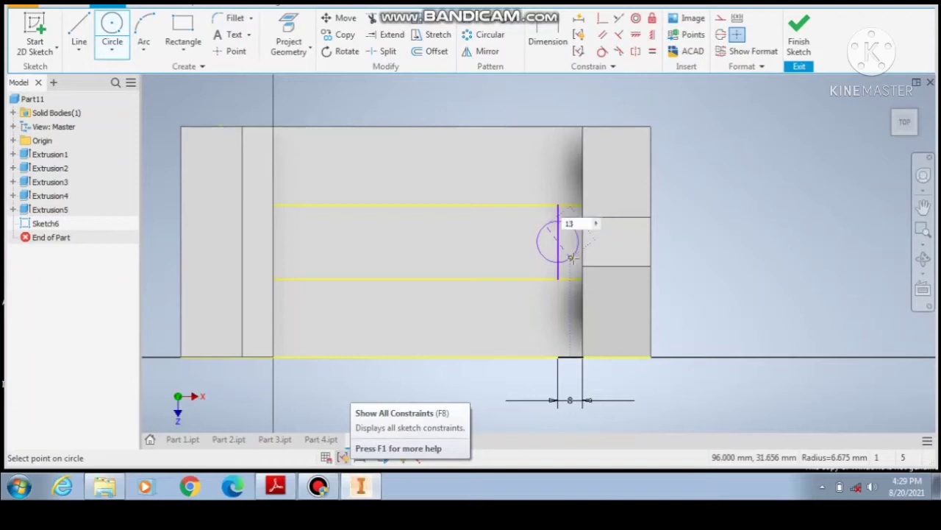
key(Return)
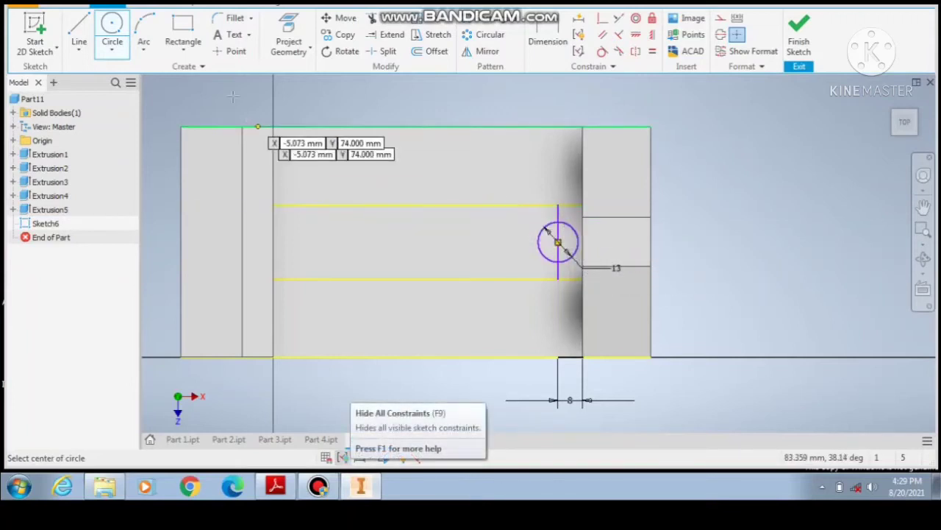
Delete the vertical helper line running through the 13 mm circle.
click(76, 24)
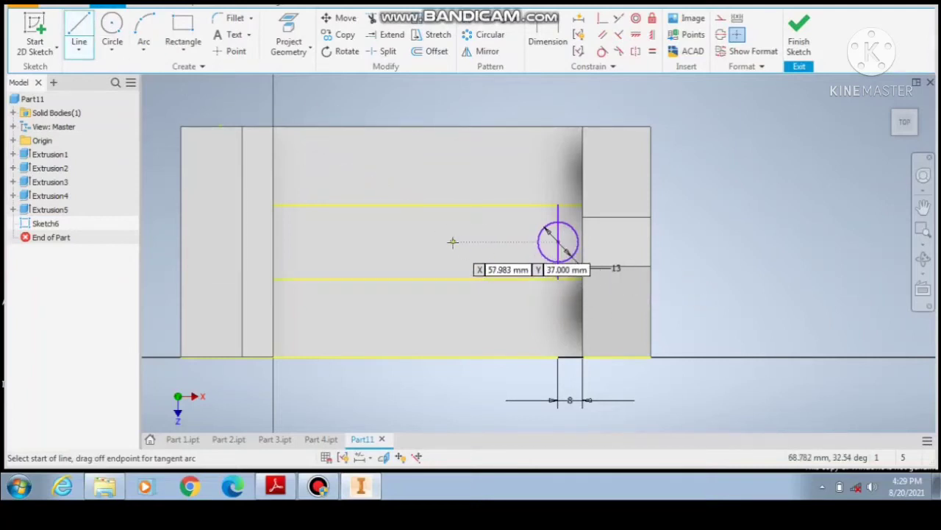
key(Escape)
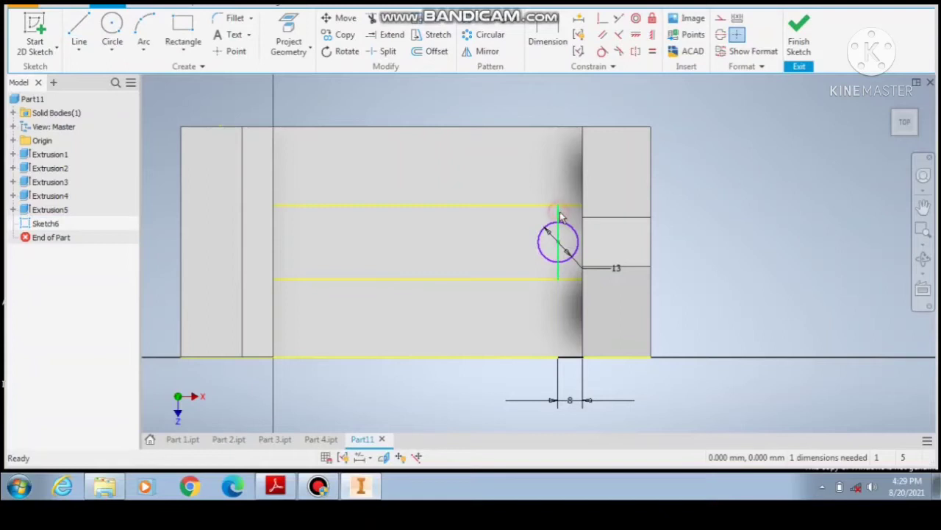
click(558, 216)
key(Delete)
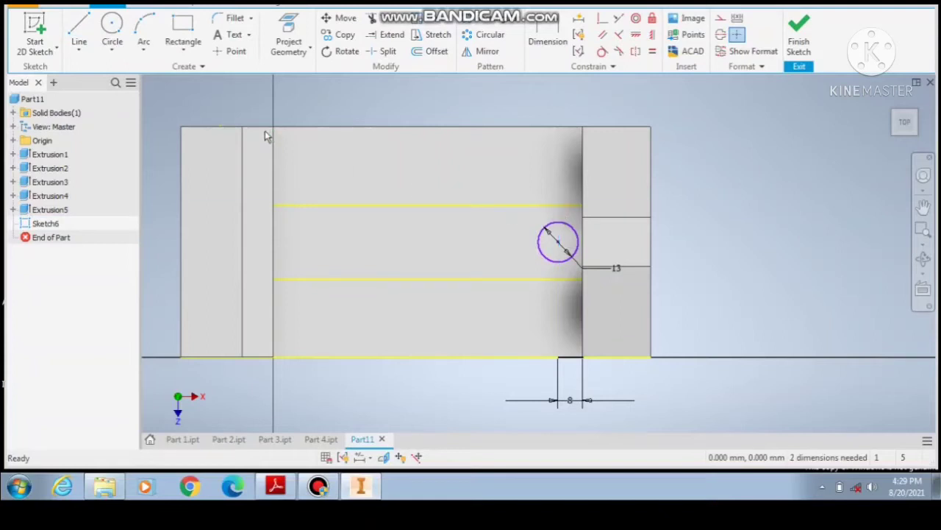
Draw a 78 mm horizontal line from the circle's lowest point toward the larger block.
click(79, 29)
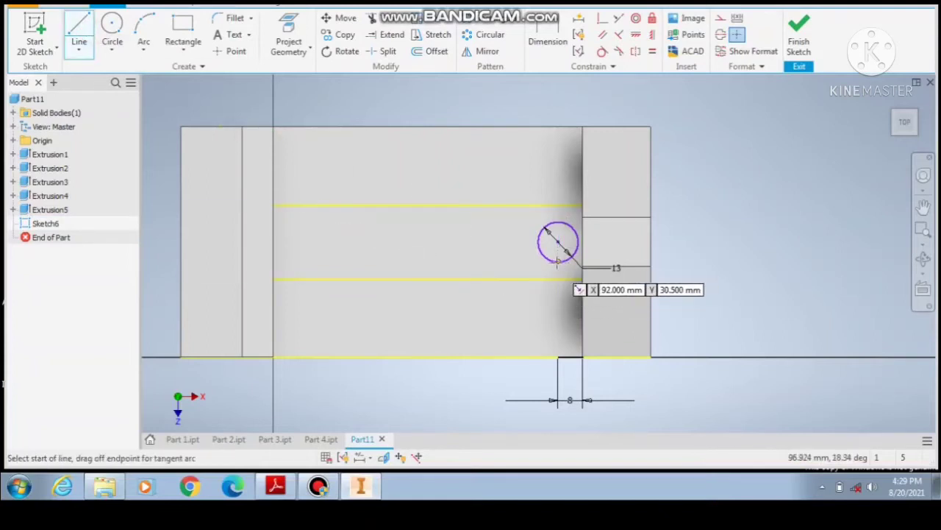
scroll(557, 261, up, 3)
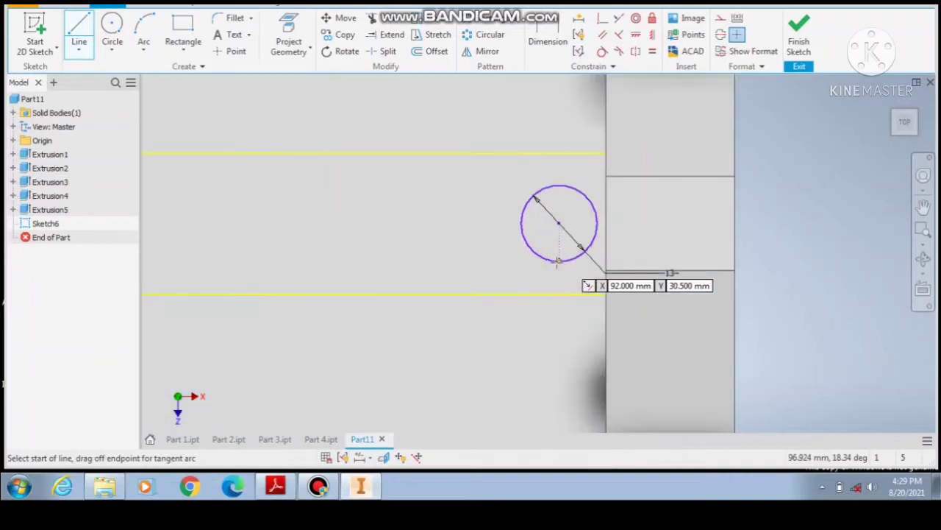
click(559, 260)
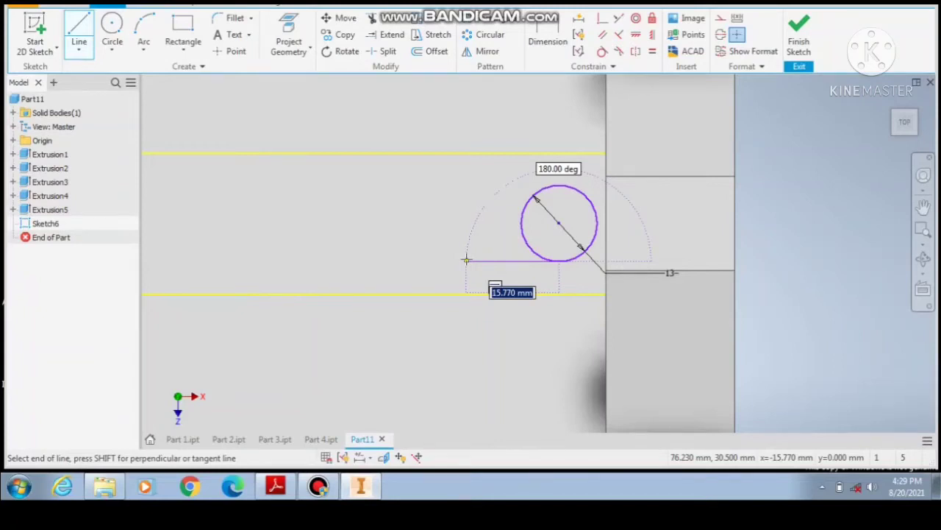
text(78)
key(Tab)
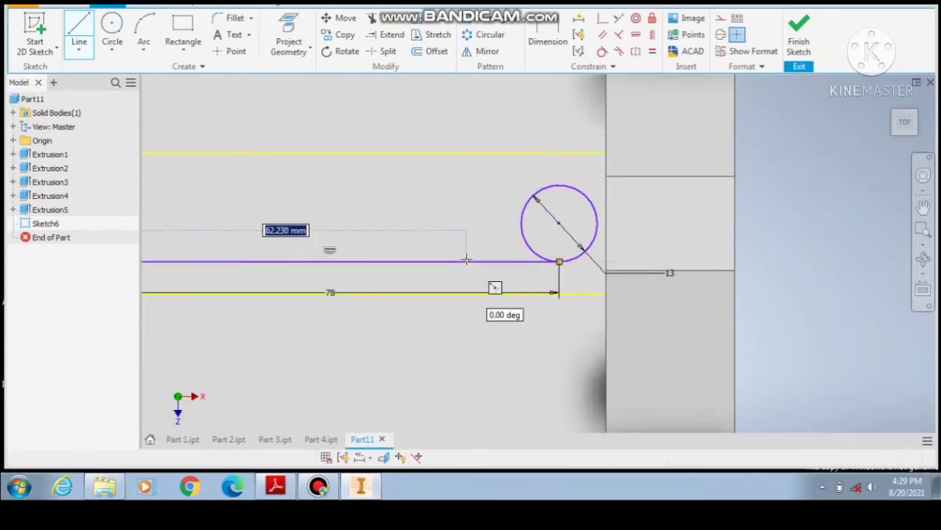
scroll(441, 259, down, 2)
key(Return)
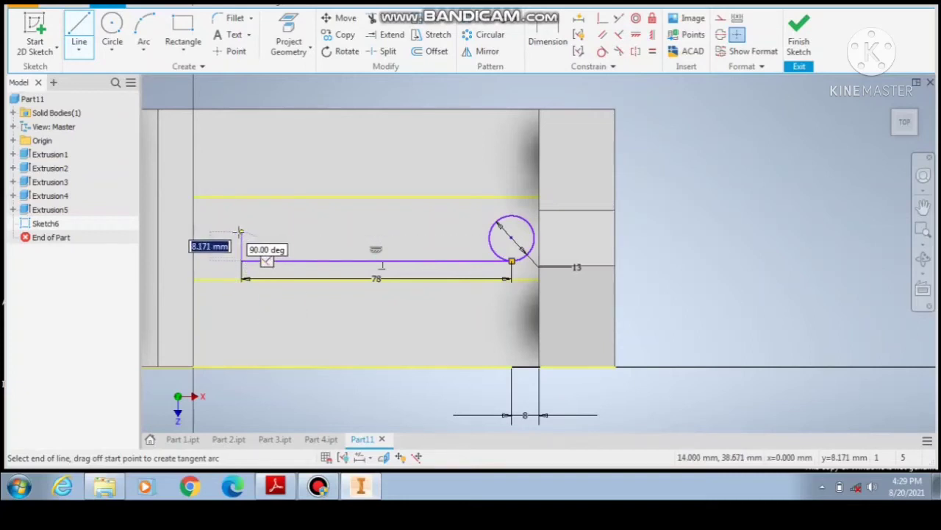
text(1)
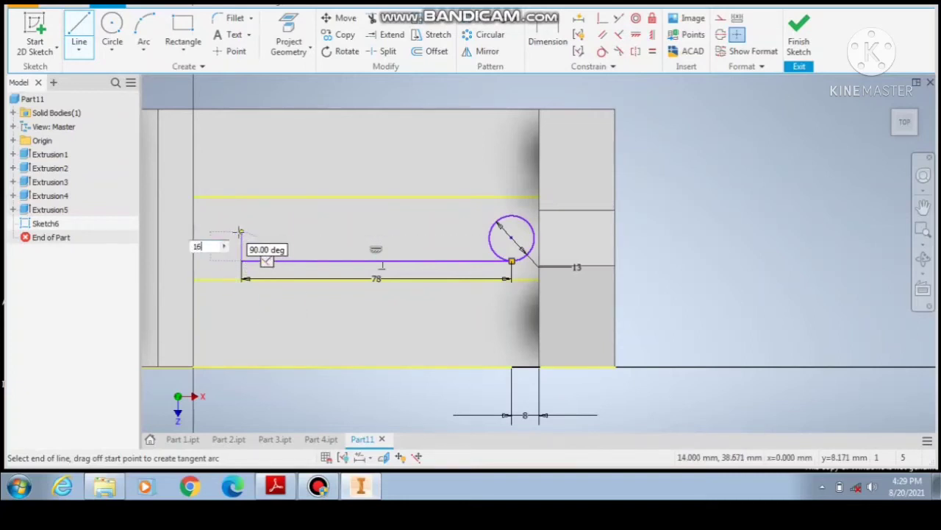
text(6)
key(Return)
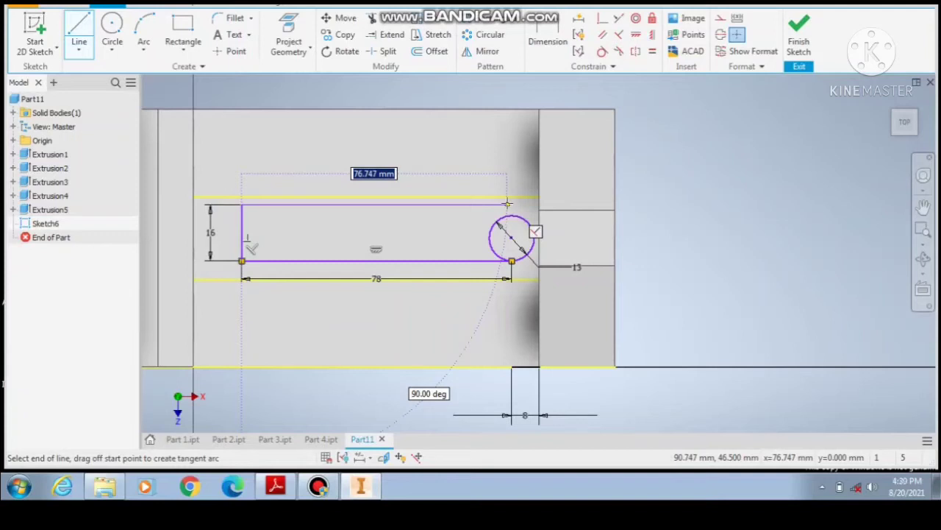
key(Escape)
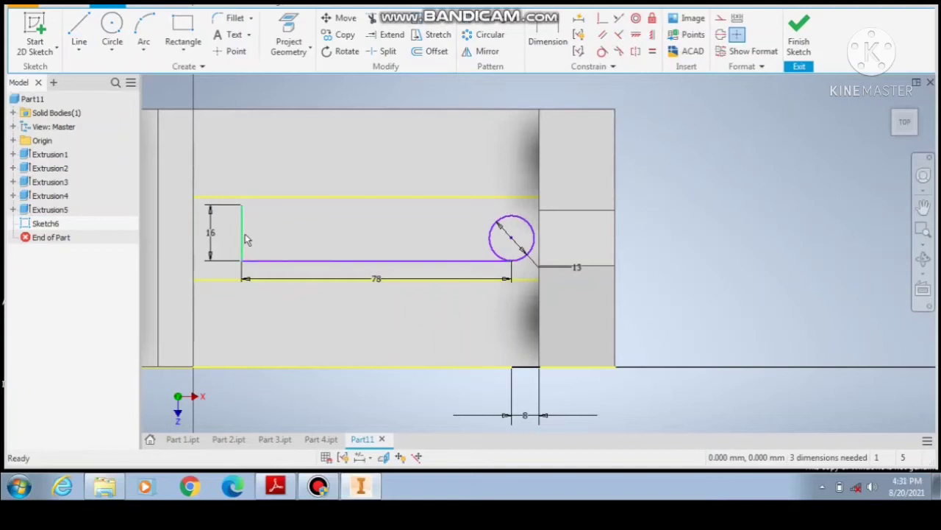
click(244, 243)
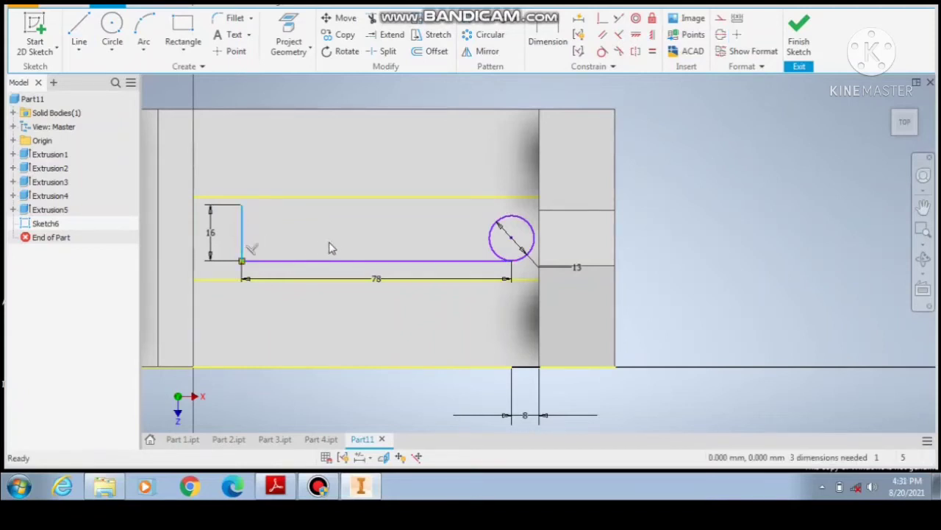
key(Delete)
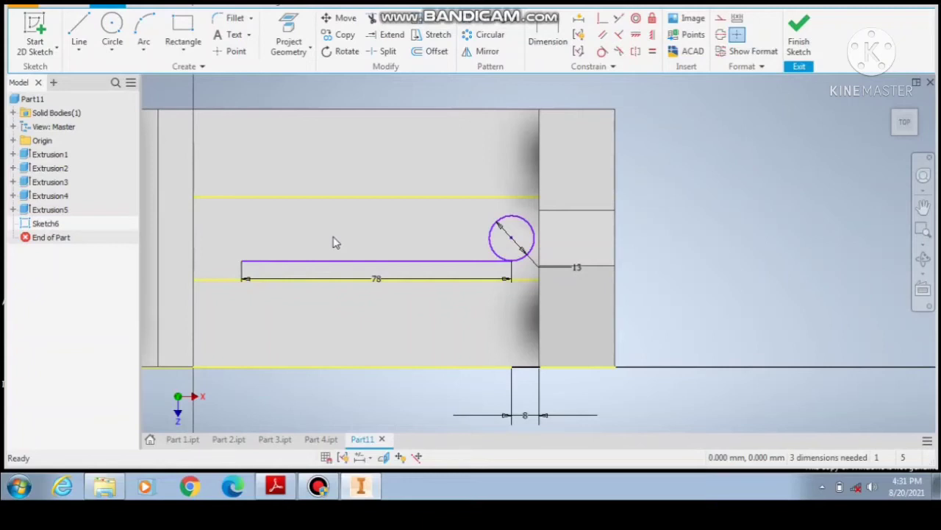
Draw a second 13 mm circle above the 78 mm line's free end, centred level with the first circle.
key(l)
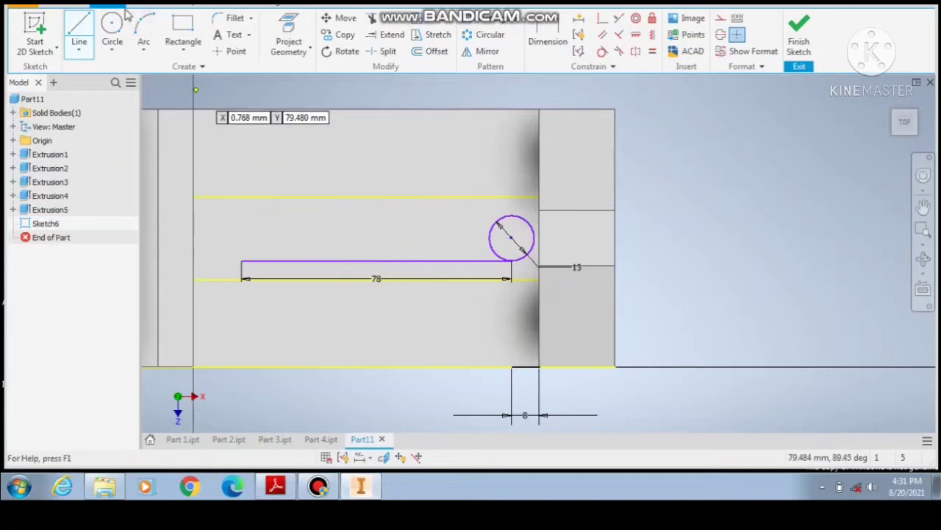
key(c)
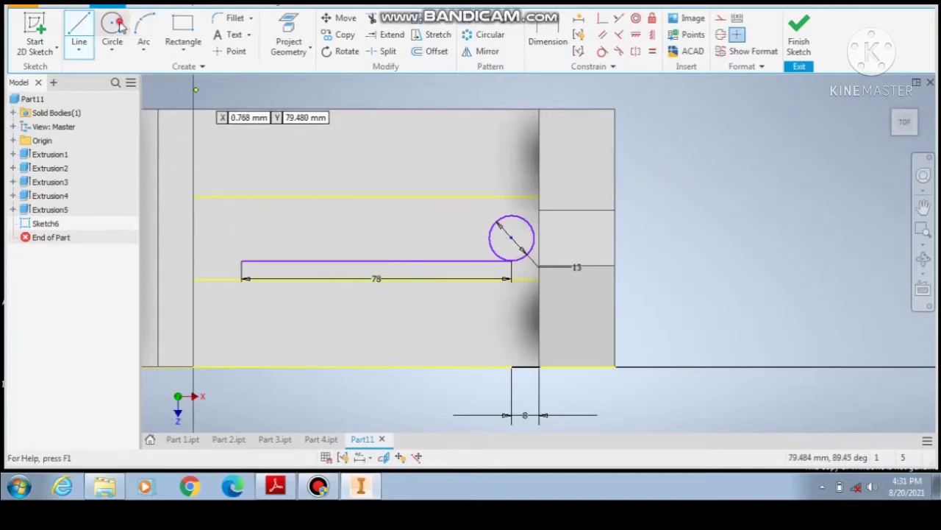
click(242, 238)
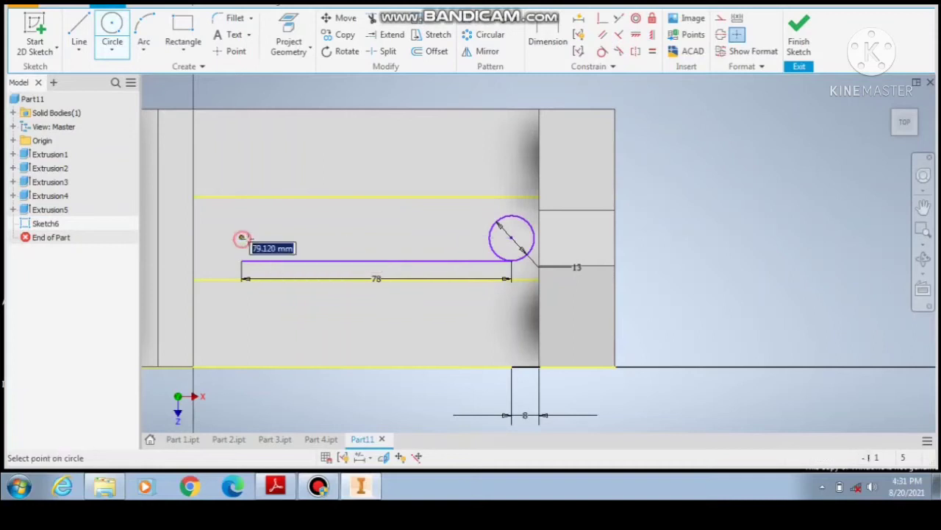
text(13)
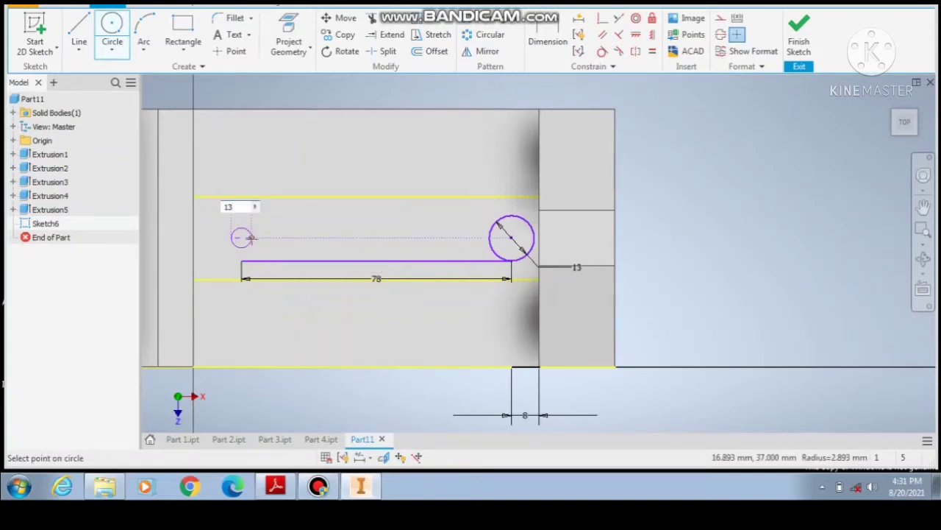
key(Return)
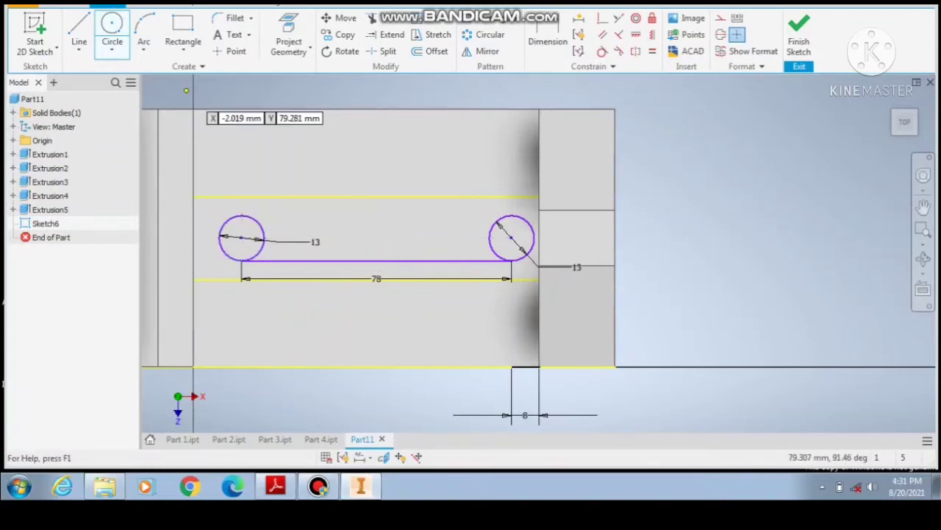
Draw a horizontal line joining the highest points of the two 13 mm circles to close the slot outline.
key(l)
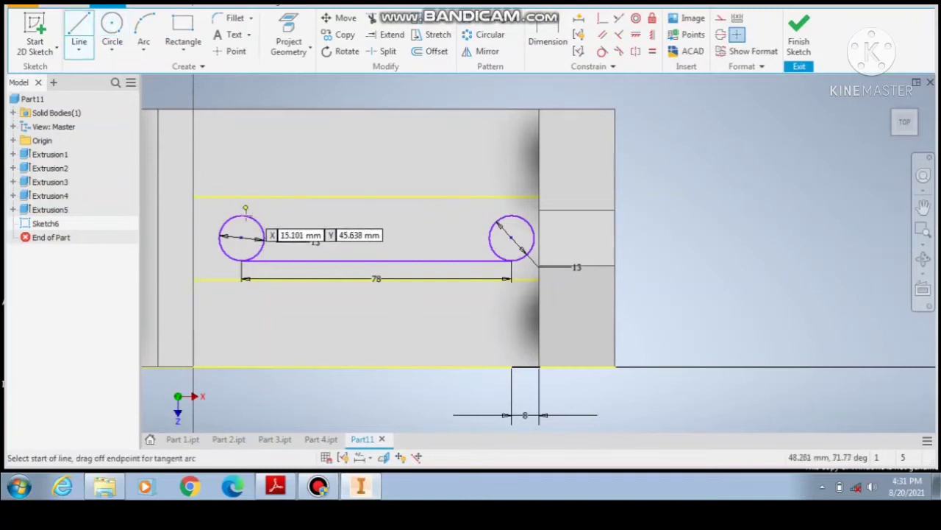
click(242, 215)
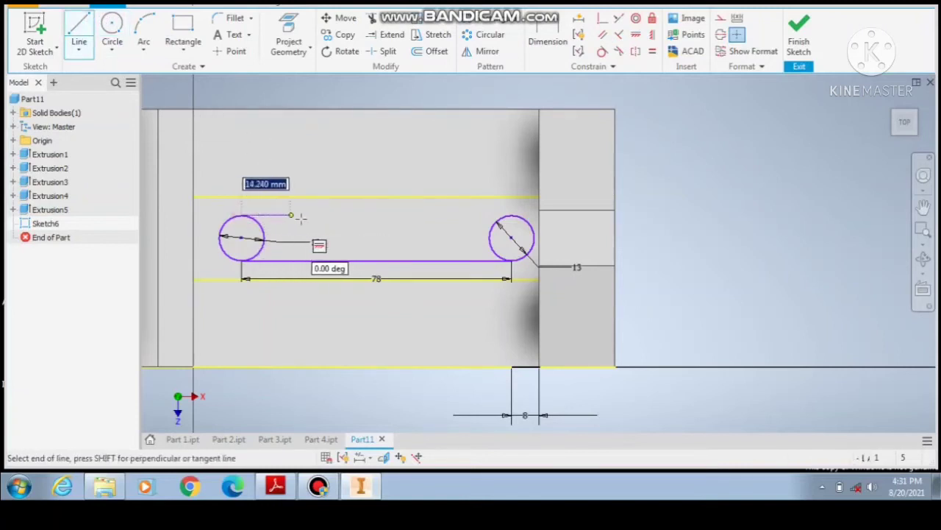
click(511, 214)
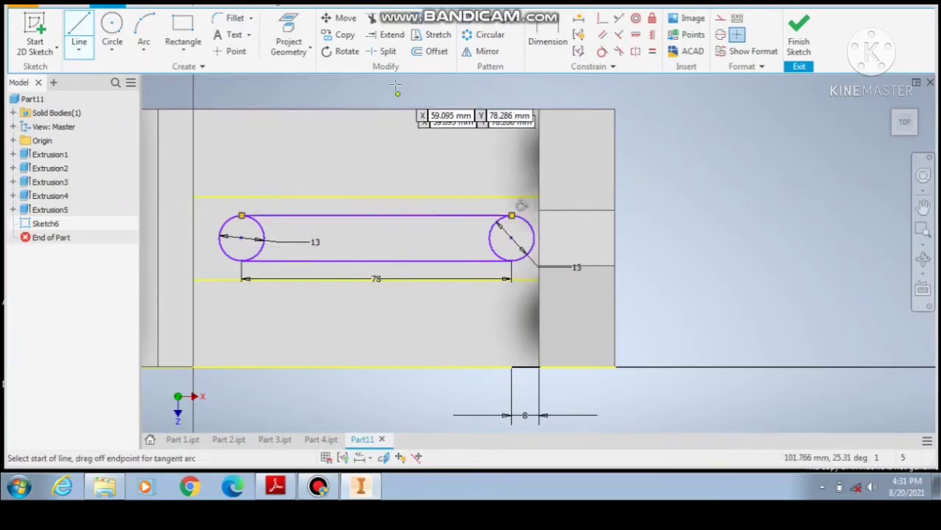
Trim away the inner arcs of both circles to leave a rounded slot outline and finish the sketch.
key(x)
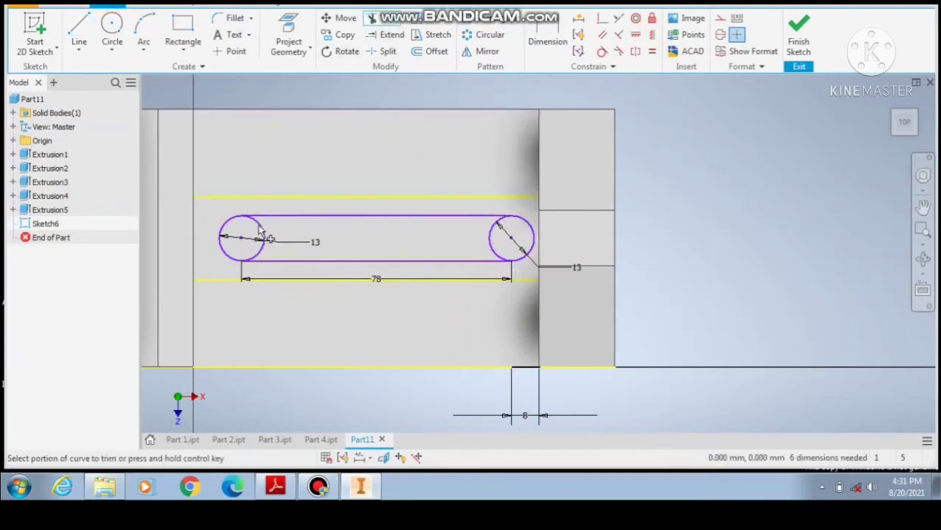
click(261, 226)
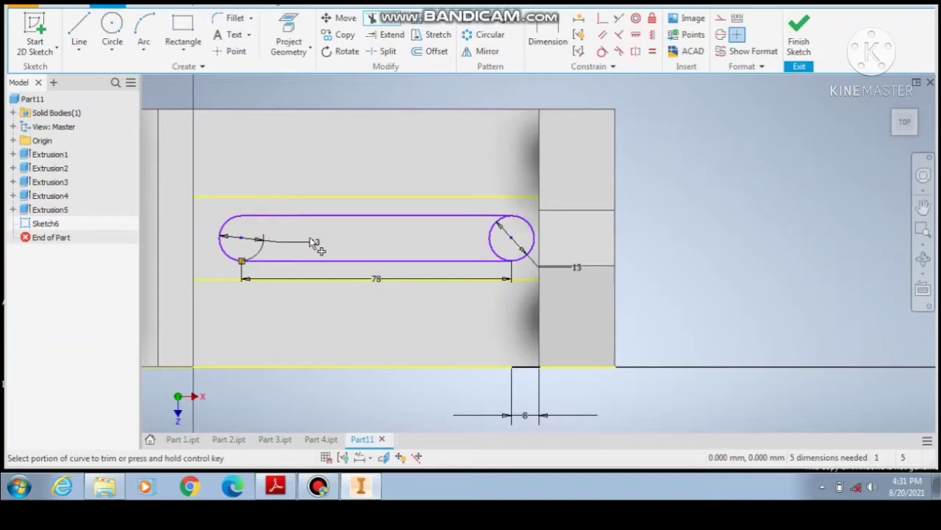
click(490, 242)
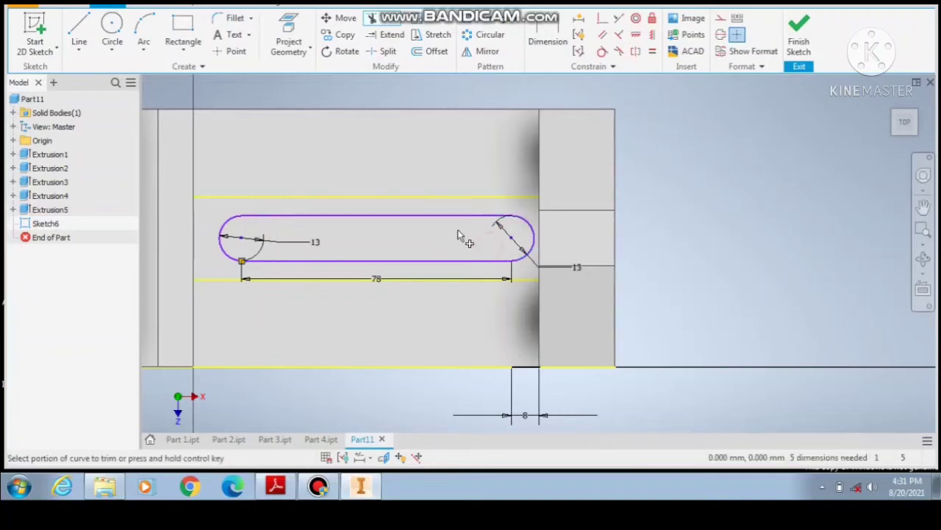
click(805, 42)
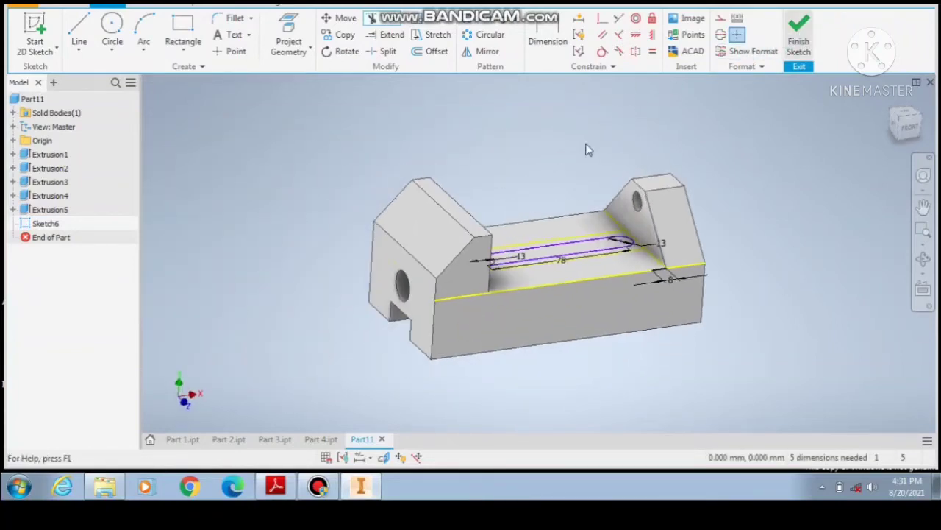
Check the base drawing in Adobe Reader, return to Inventor and cut the slot profile 231.75 mm downward through the base with Extrude.
click(276, 486)
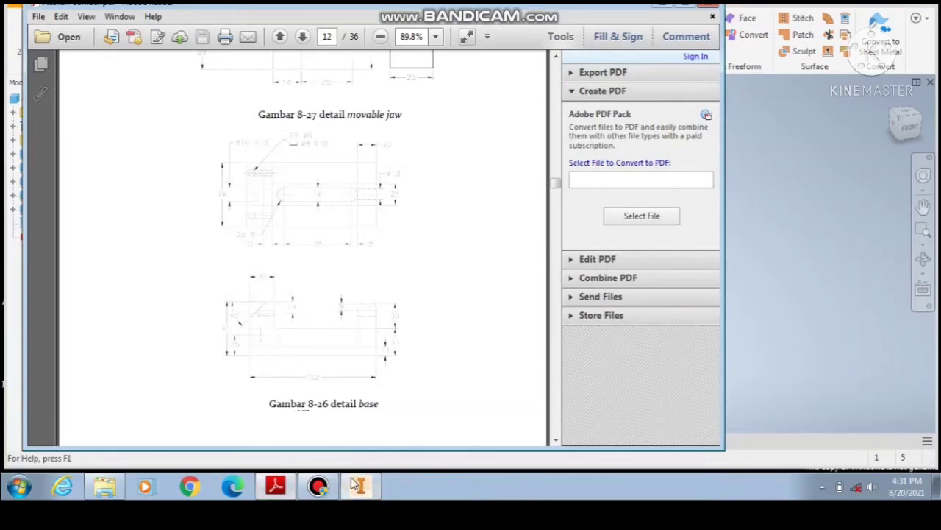
click(276, 486)
click(78, 34)
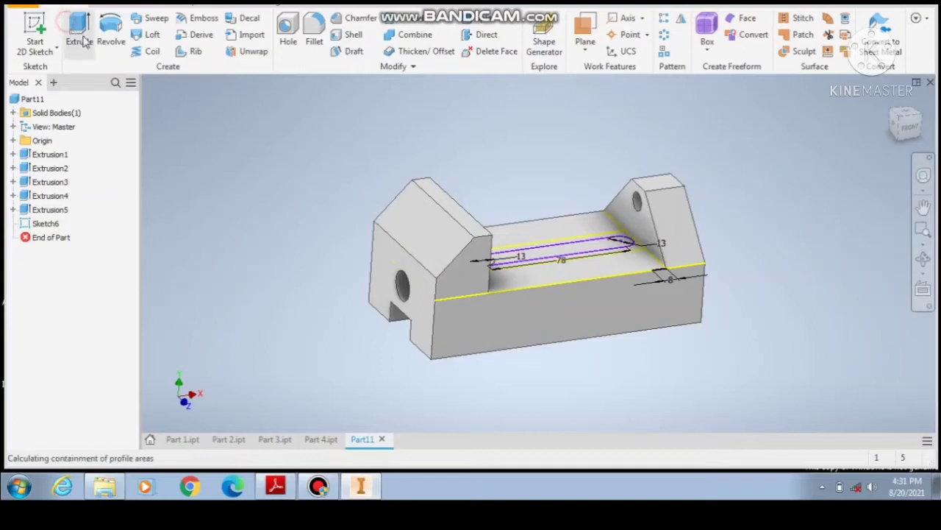
click(525, 245)
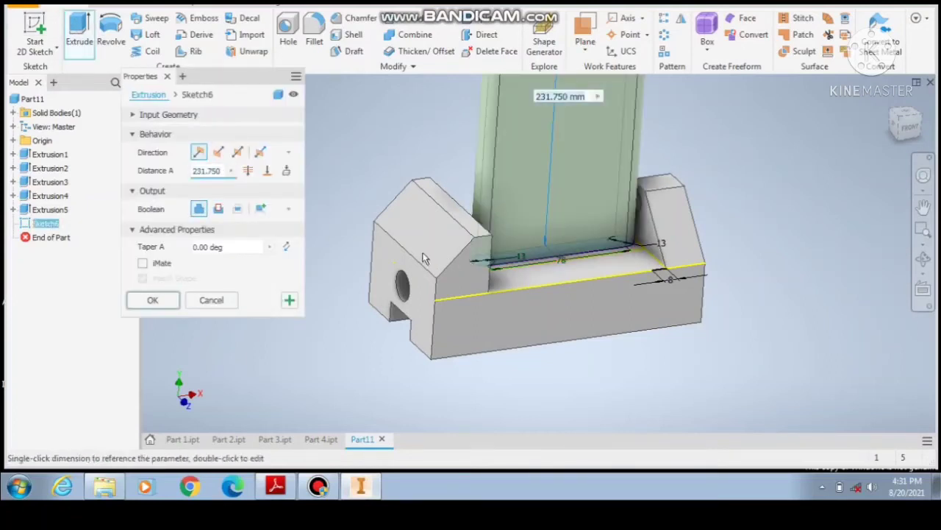
click(218, 153)
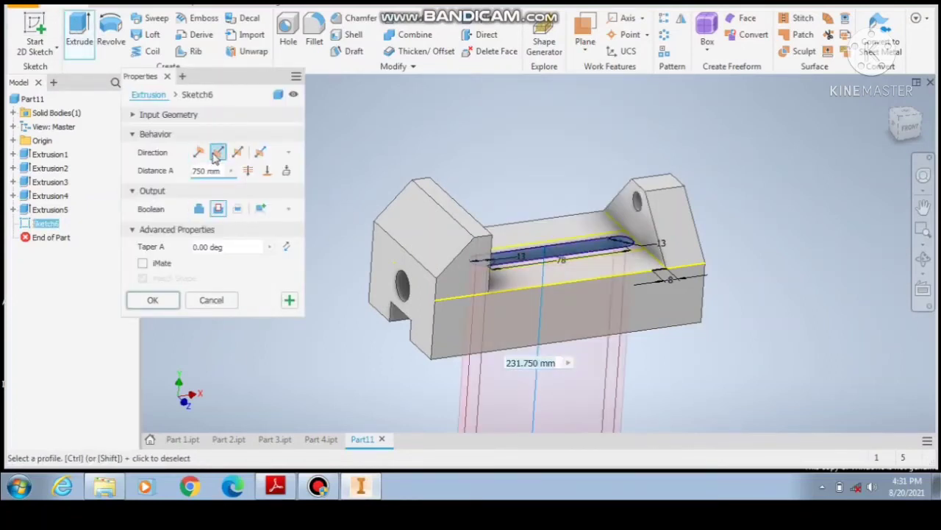
click(150, 301)
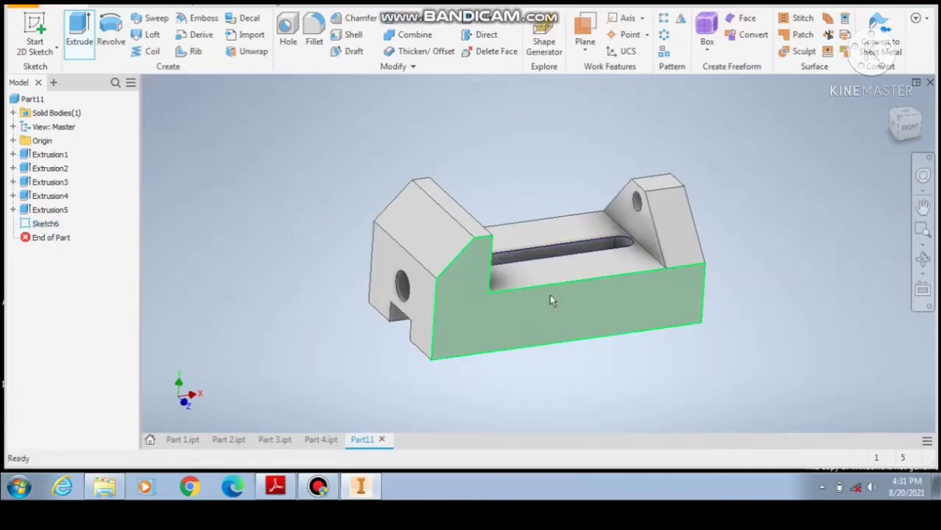
Examine the base's underside and the larger block's end, check the remaining features in the Adobe Reader base drawing, and return to Inventor.
click(923, 259)
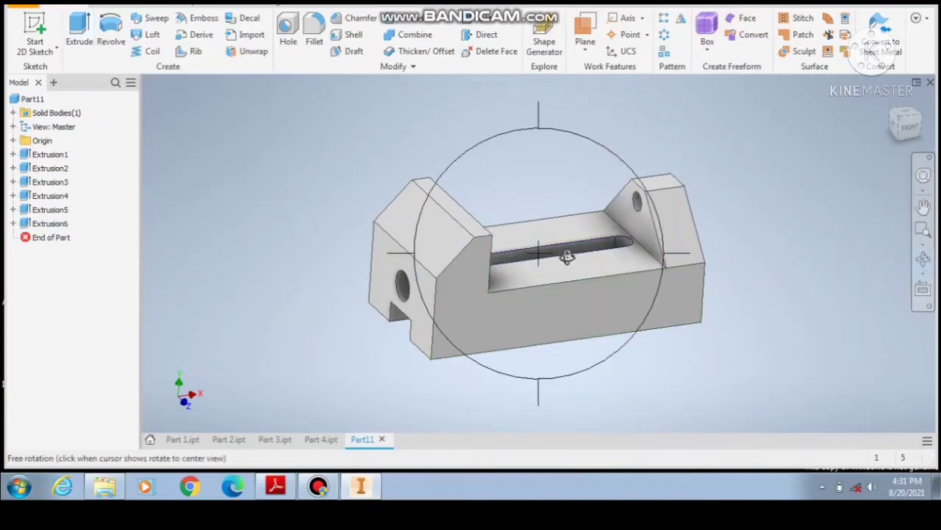
drag(567, 255, 614, 268)
right_click(612, 270)
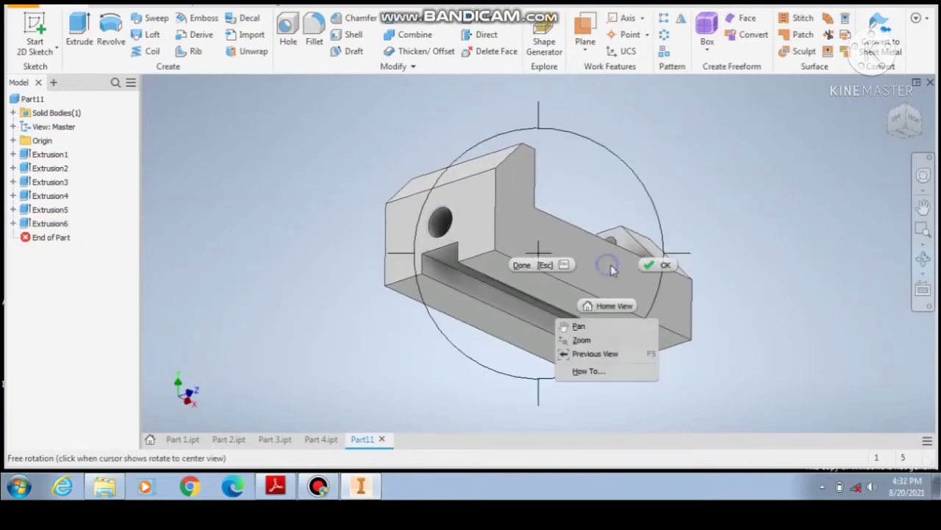
click(657, 265)
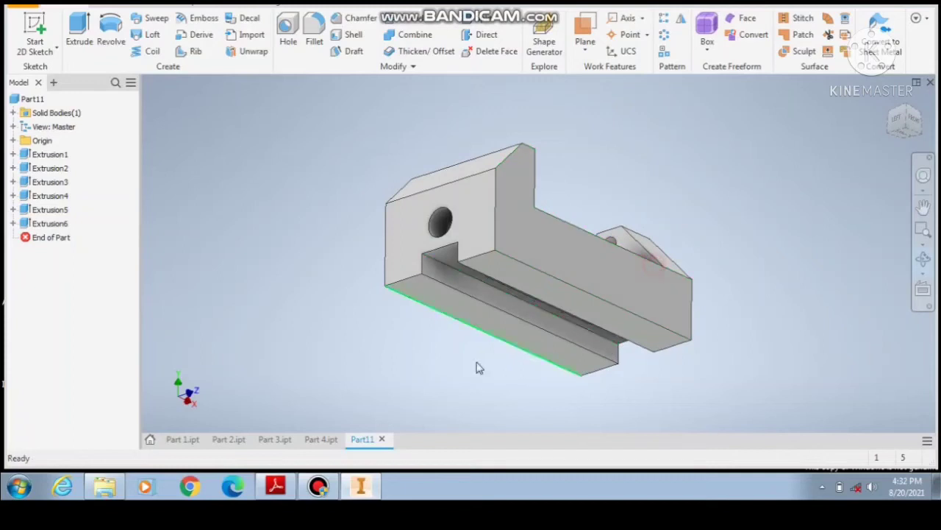
click(277, 487)
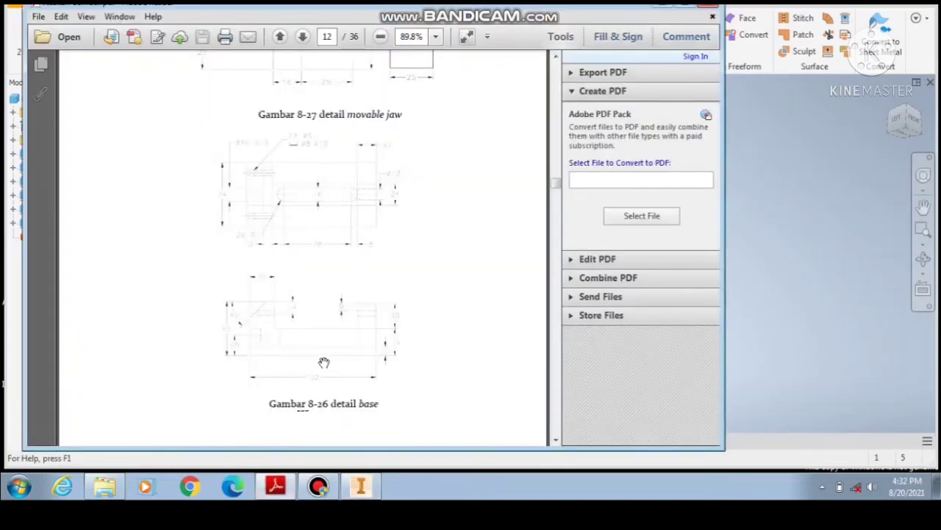
scroll(253, 234, up, 1)
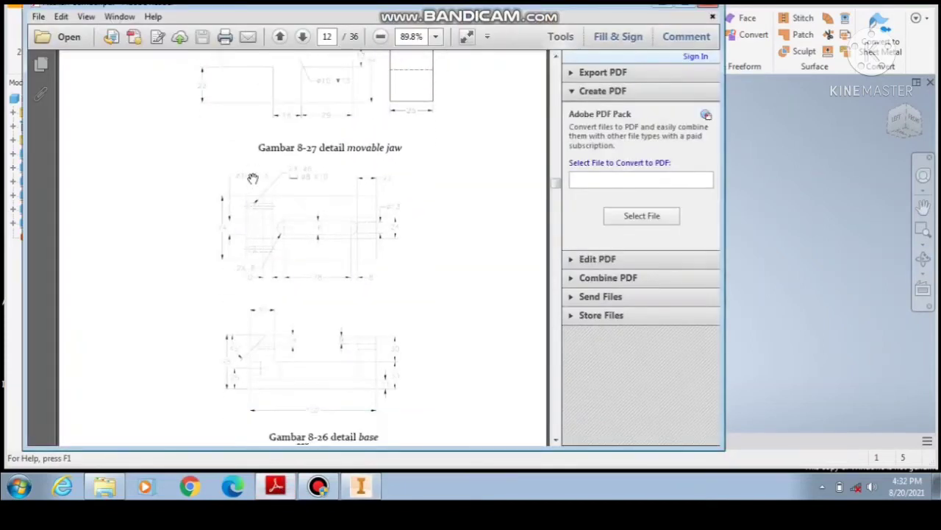
scroll(258, 280, up, 4)
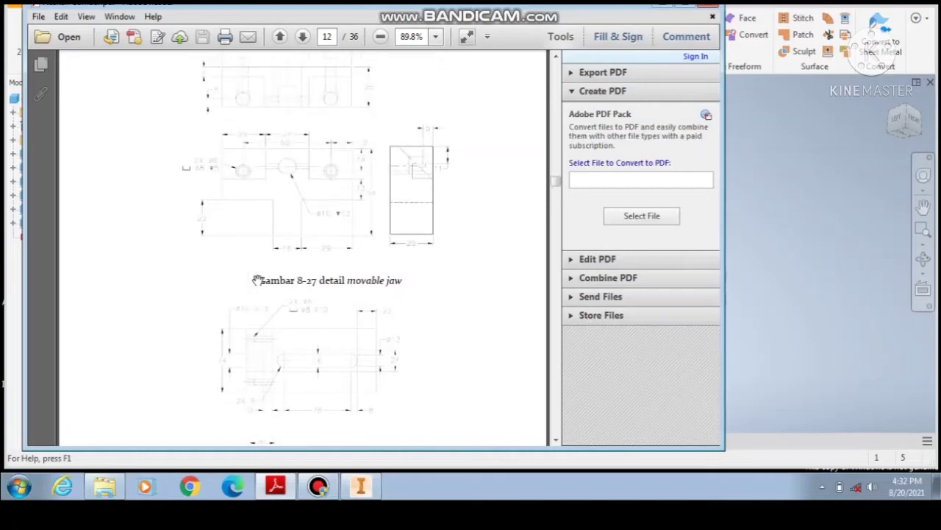
scroll(258, 280, down, 4)
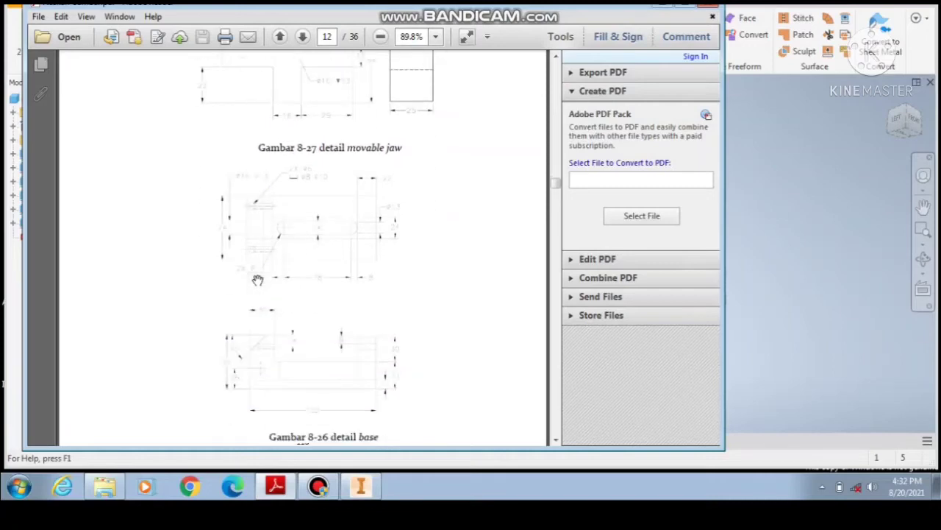
click(360, 485)
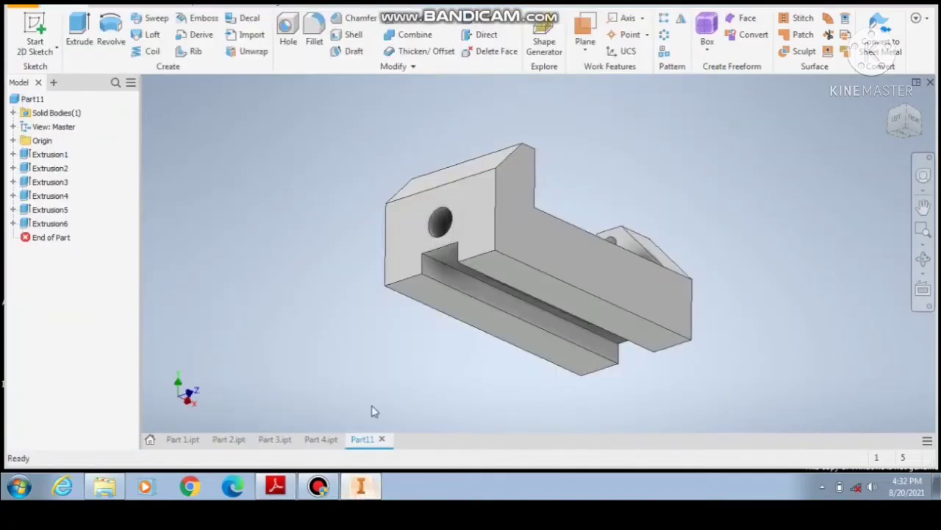
Start a sketch on the larger block's sloped face and draw a 25 mm line from the corner along the face's upper edge.
right_click(467, 168)
click(473, 200)
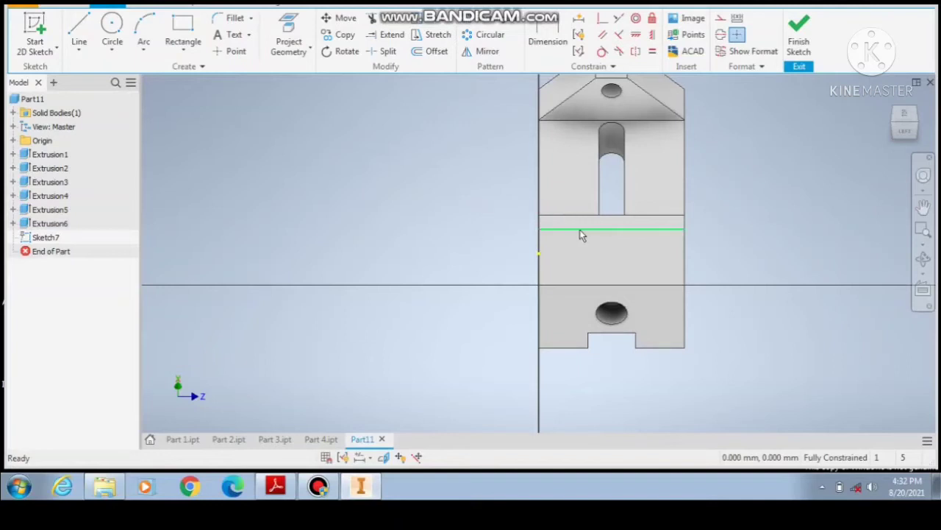
key(l)
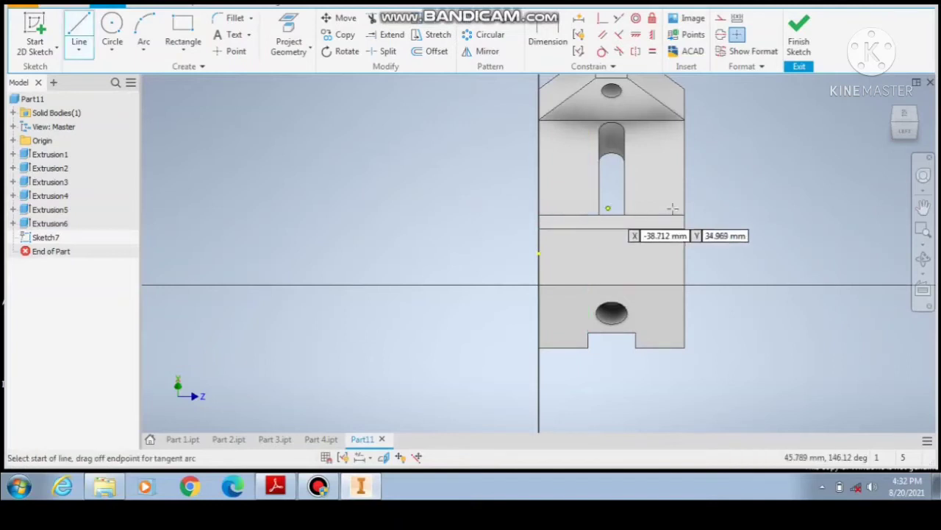
click(664, 229)
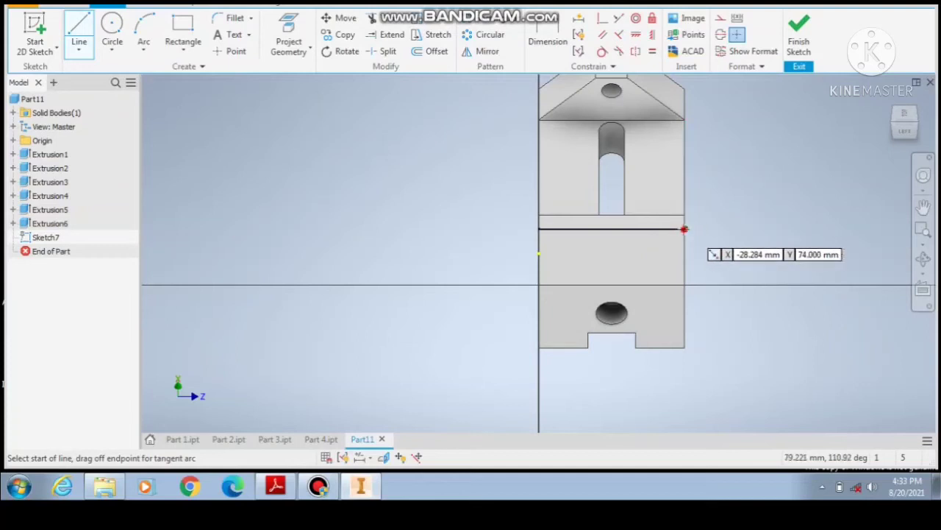
click(684, 228)
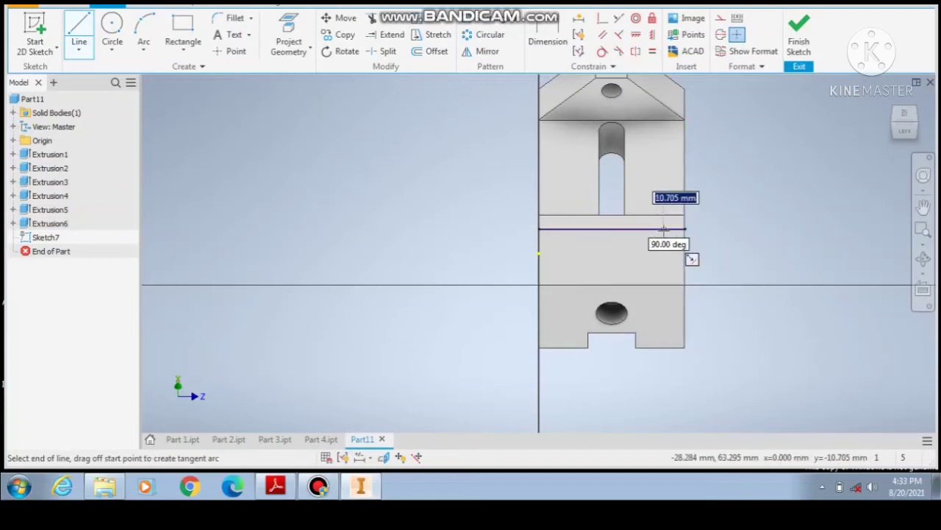
text(25)
key(Return)
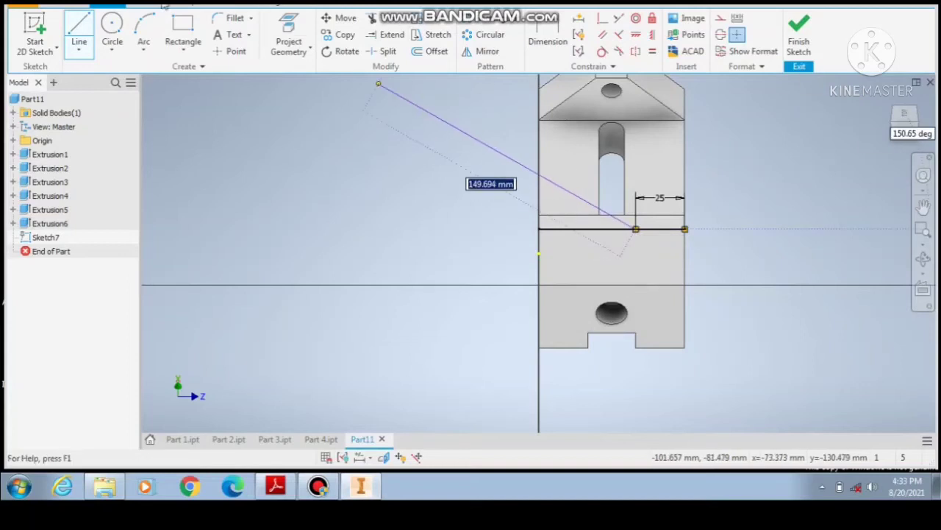
click(111, 31)
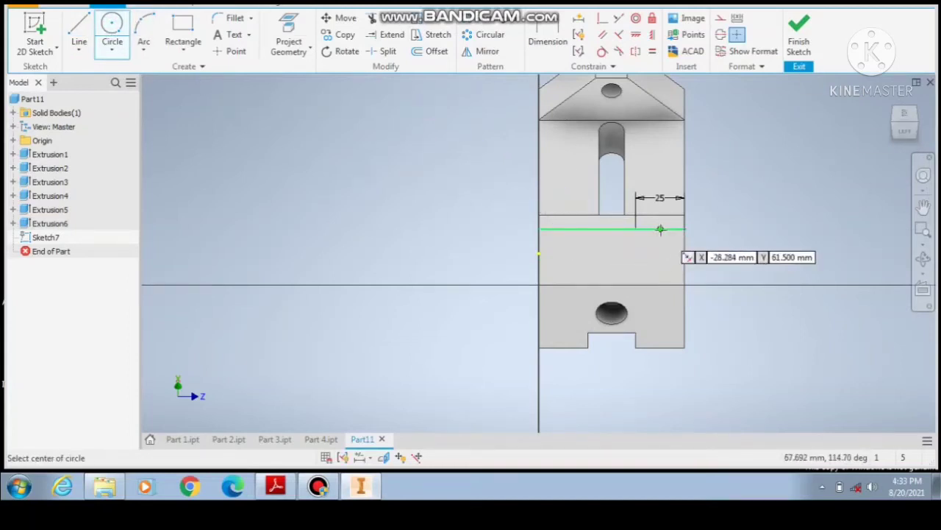
scroll(660, 229, up, 5)
click(657, 220)
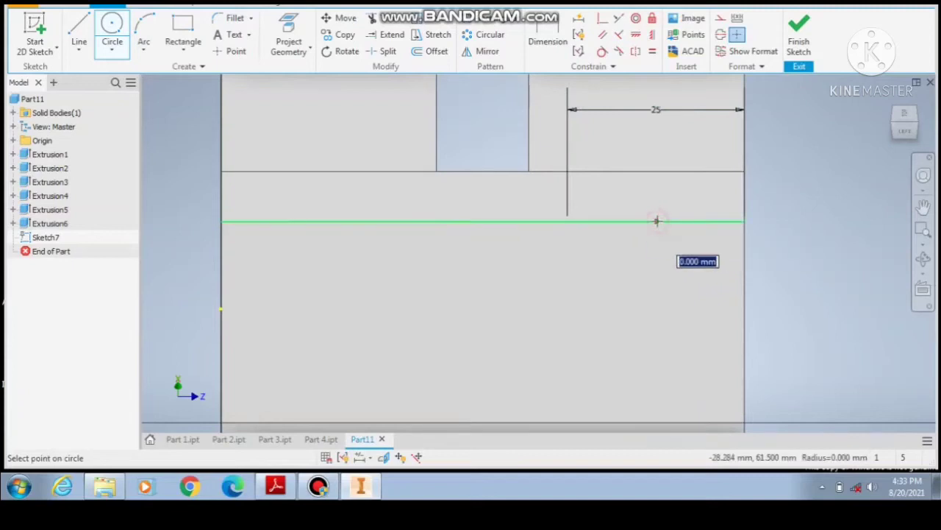
key(Escape)
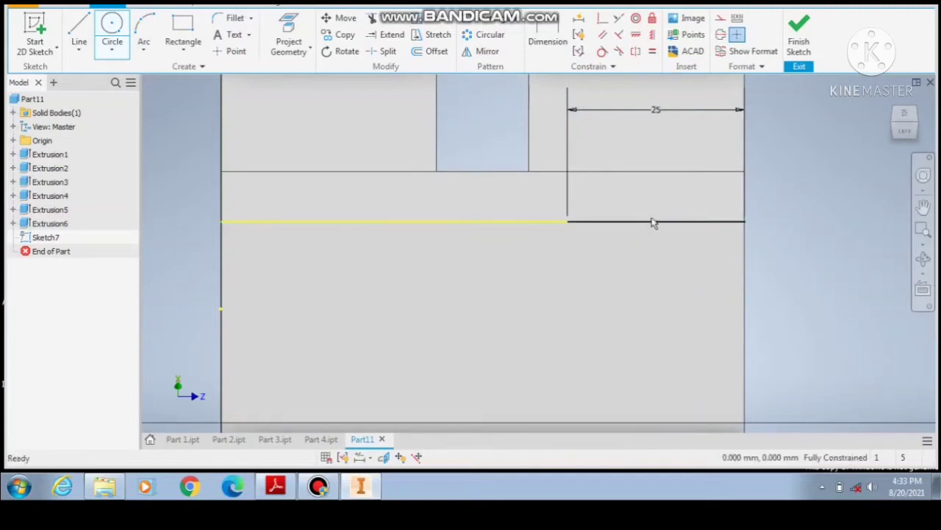
Draw a 14 mm line down the sloped face from the 25 mm line's midpoint, checking the length against the base drawing in Adobe Reader.
click(83, 30)
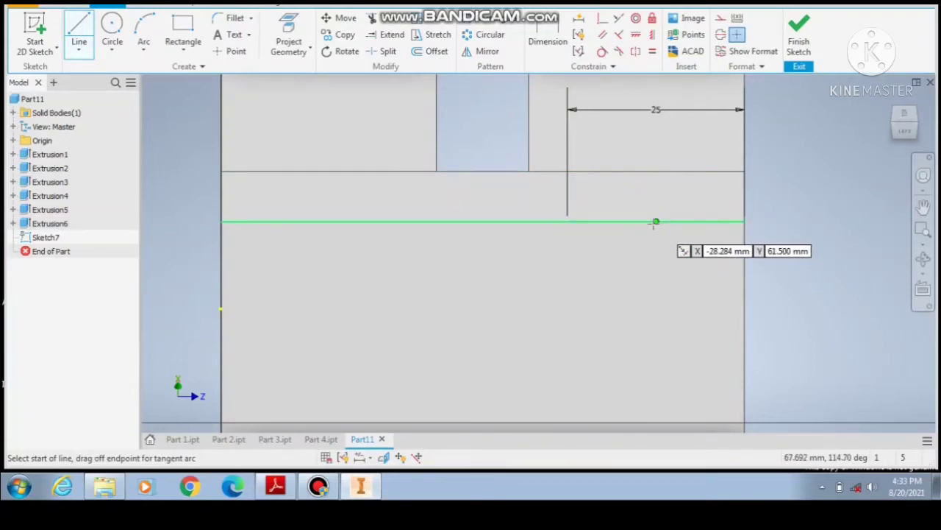
click(656, 223)
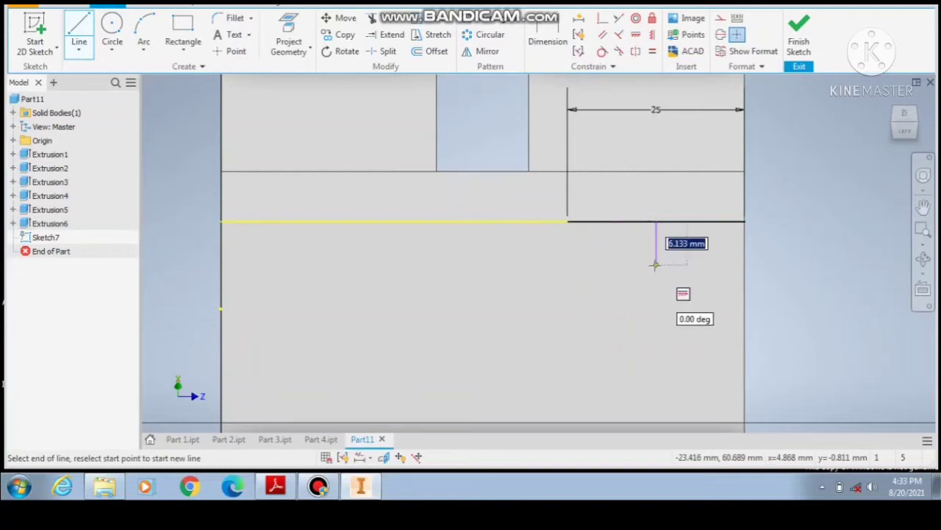
text(14)
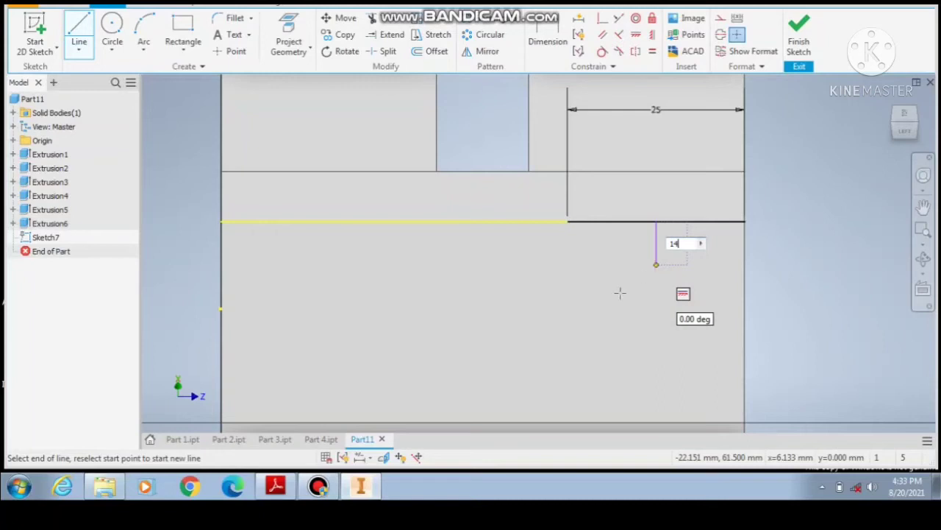
click(276, 485)
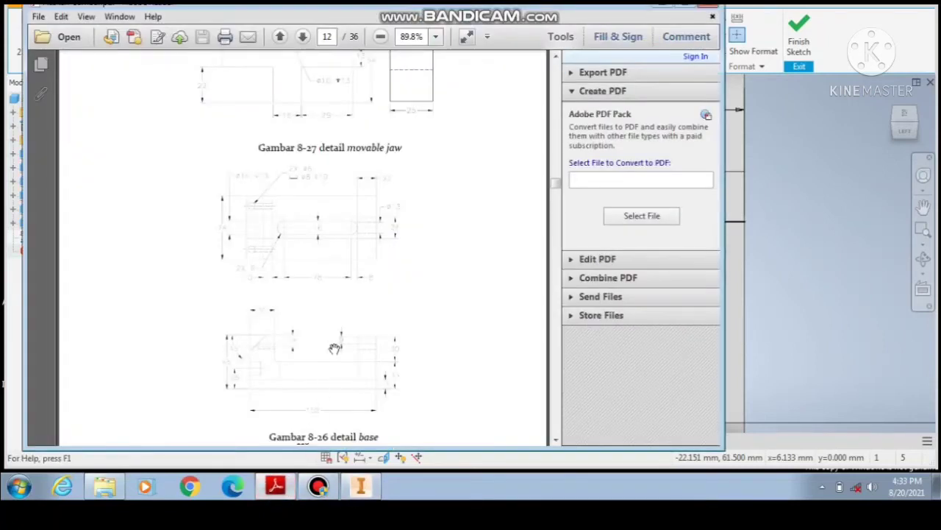
click(360, 486)
key(Return)
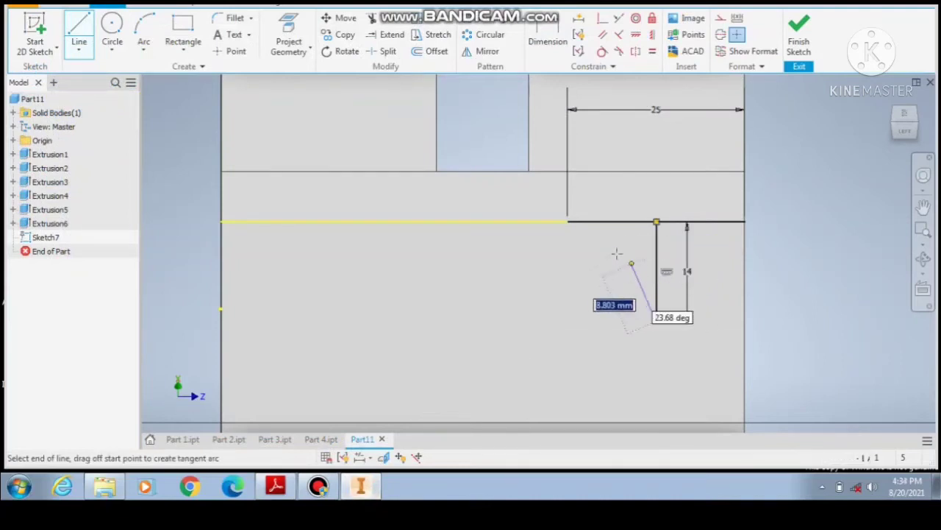
Check the screw hole diameter on the base drawing in Adobe Reader, return to Inventor and draw an 8 mm circle at the 14 mm line's lower end.
click(112, 28)
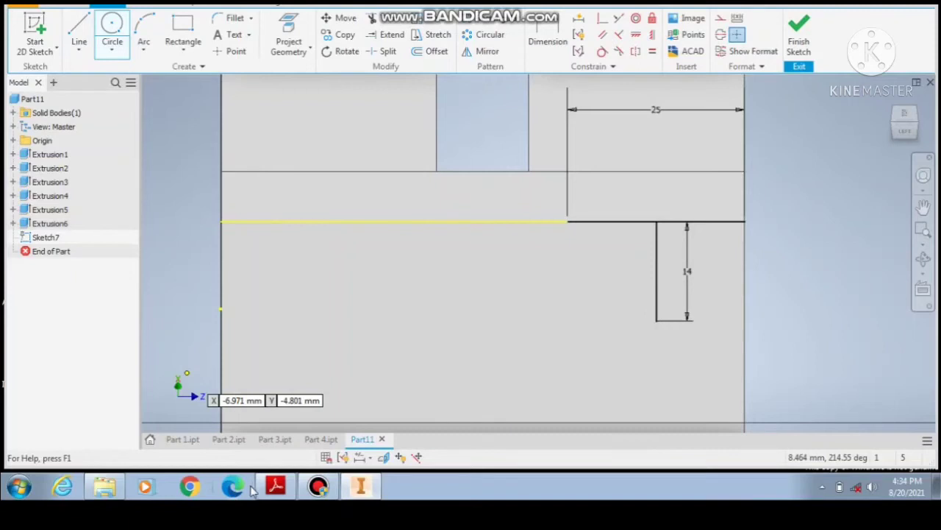
click(276, 486)
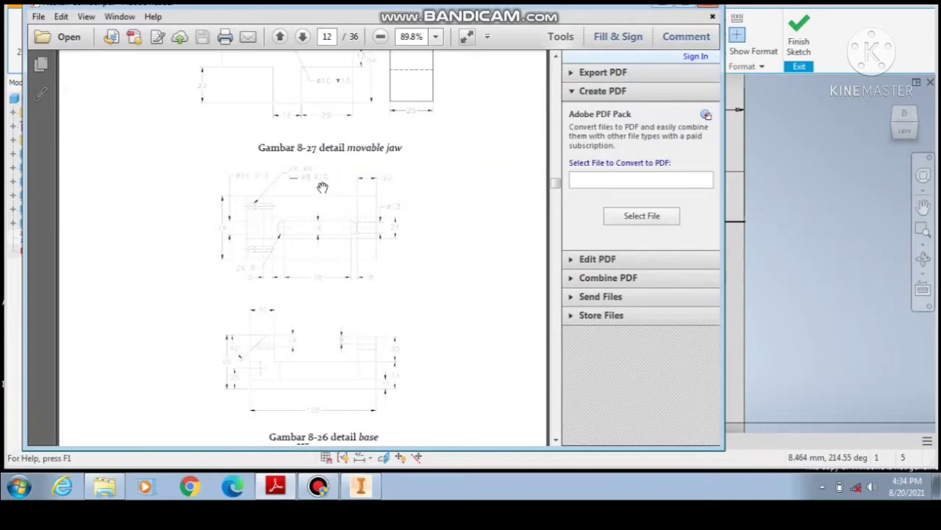
click(362, 488)
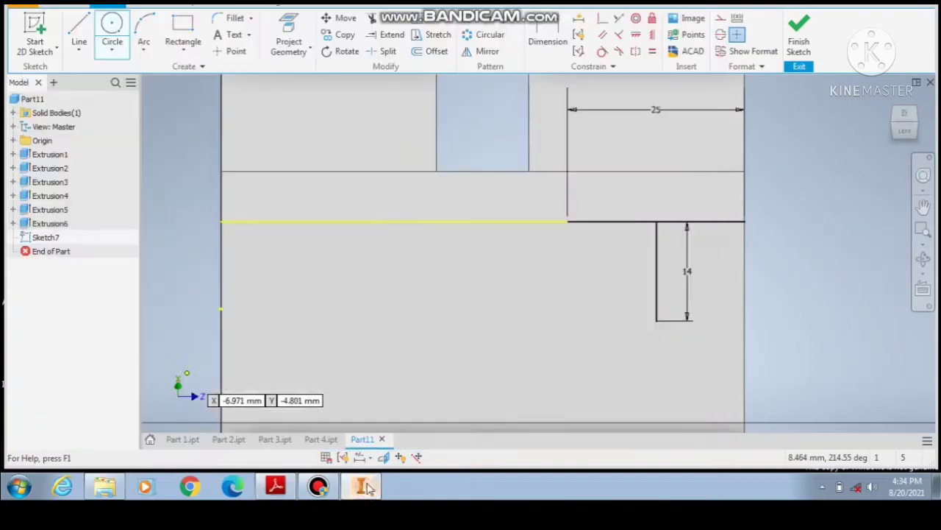
click(656, 320)
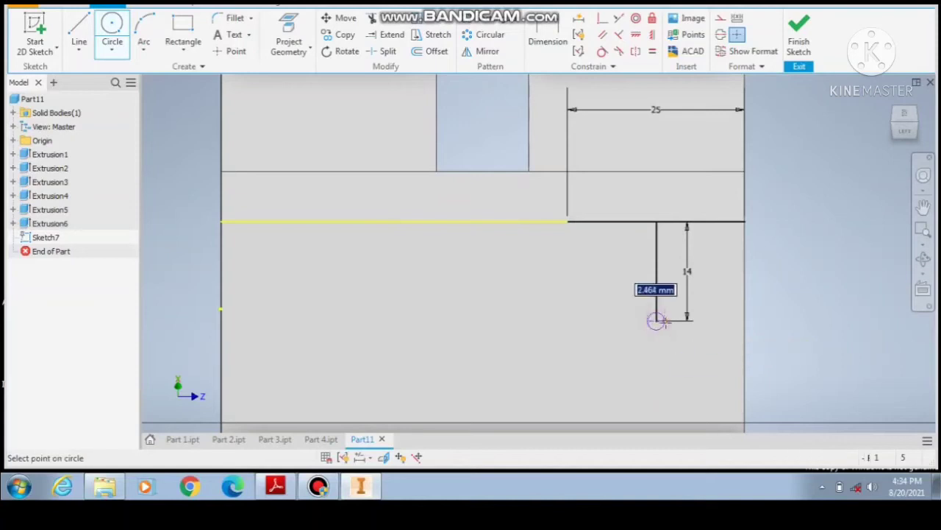
text(8)
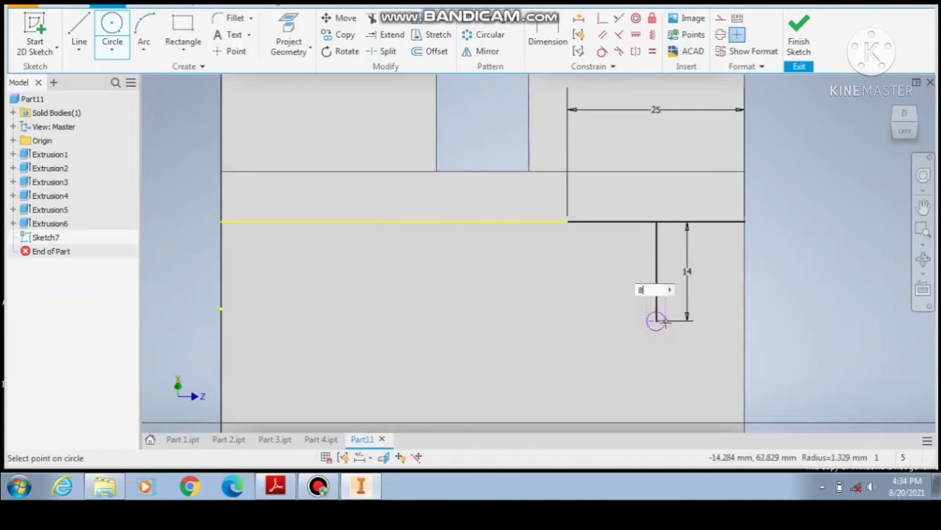
key(Return)
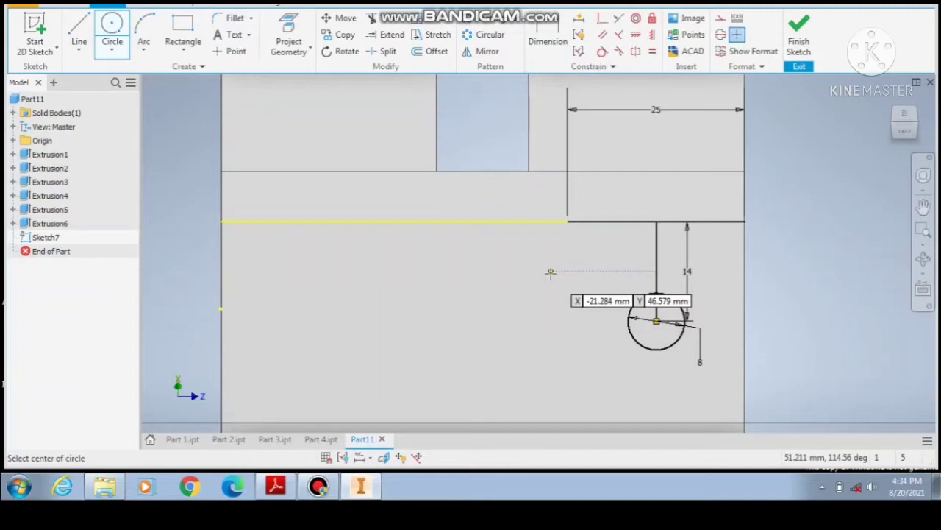
click(79, 33)
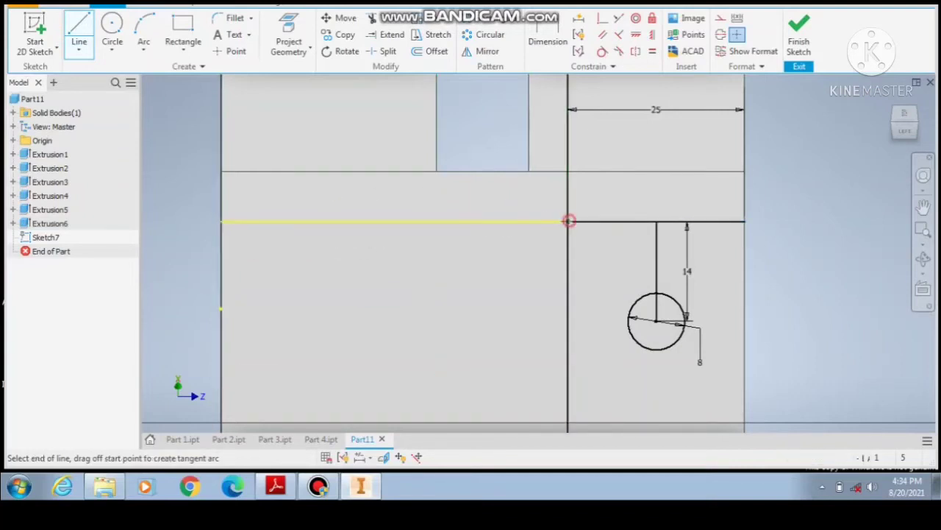
click(490, 221)
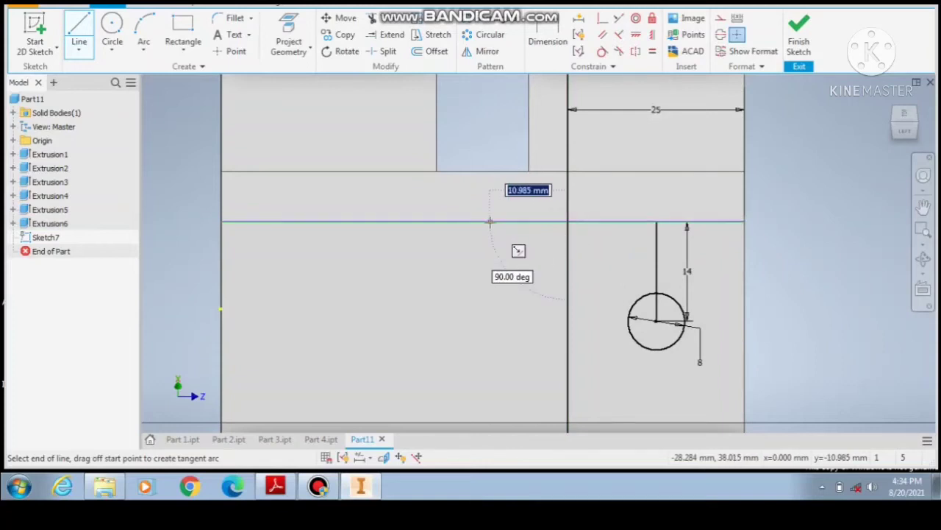
text(24)
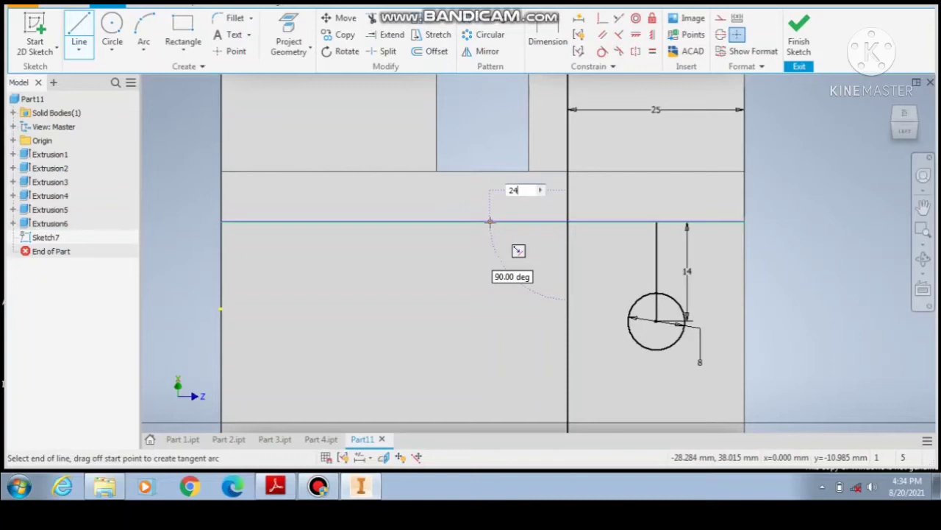
key(Escape)
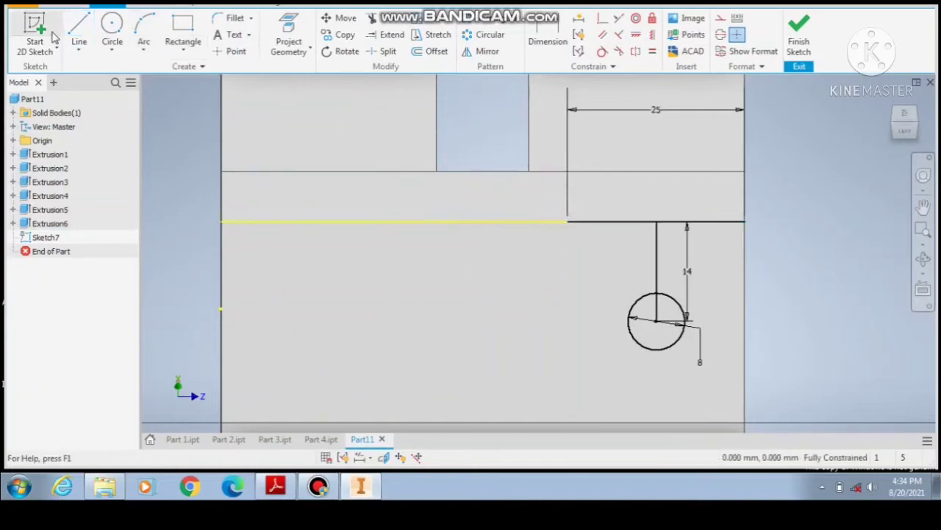
Draw a 50 mm line from the 8 mm circle's centre across the sloped face, parallel to its upper edge.
click(79, 29)
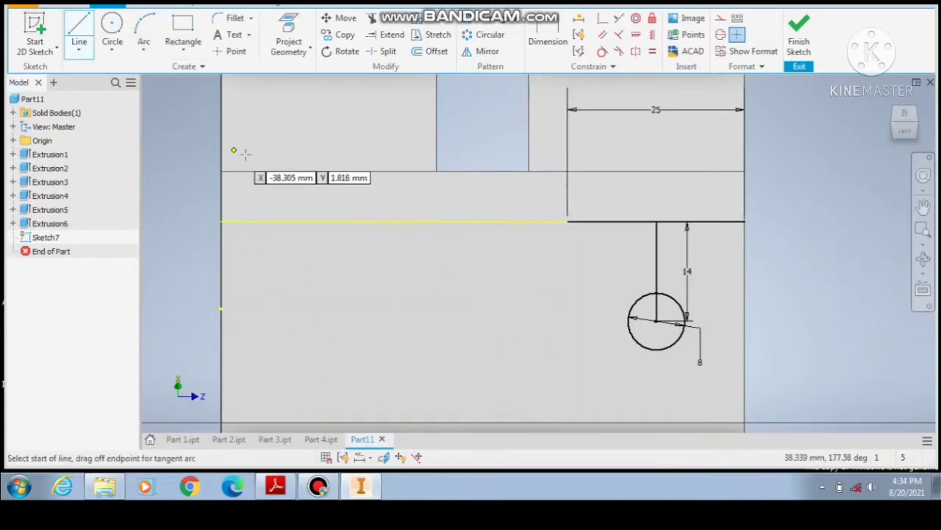
click(656, 320)
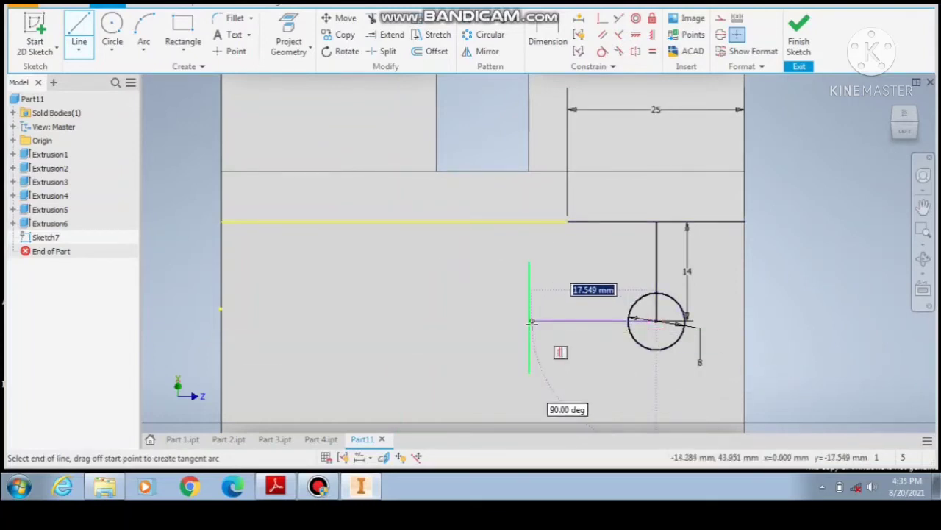
text(50)
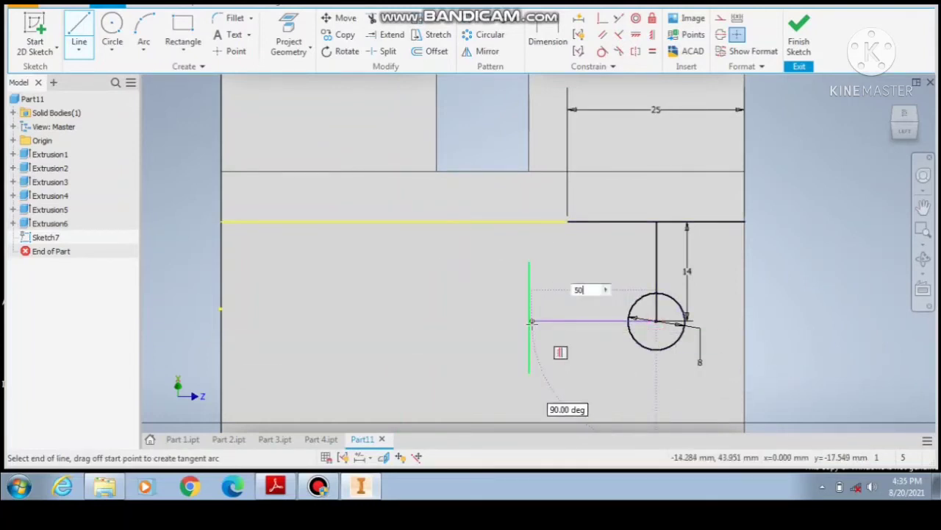
key(Return)
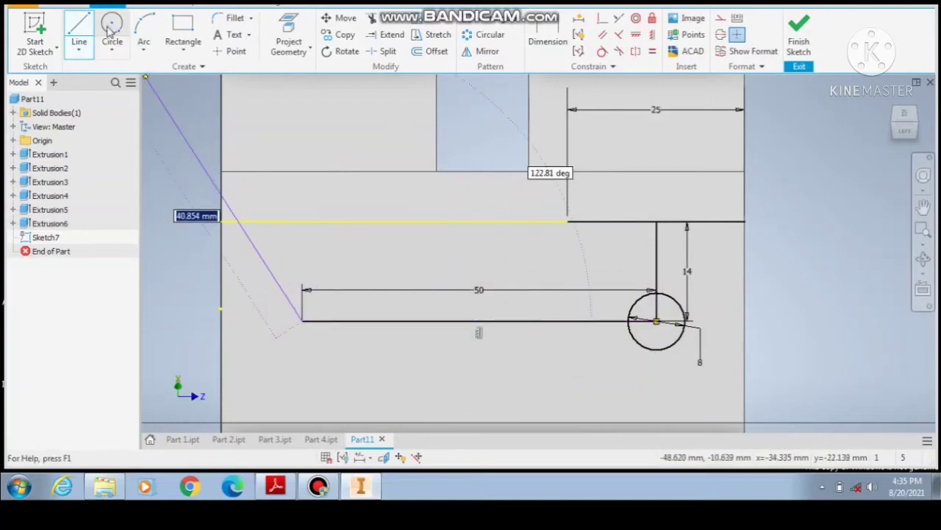
Draw a second 8 mm circle centred on the far end of the 50 mm line.
click(110, 28)
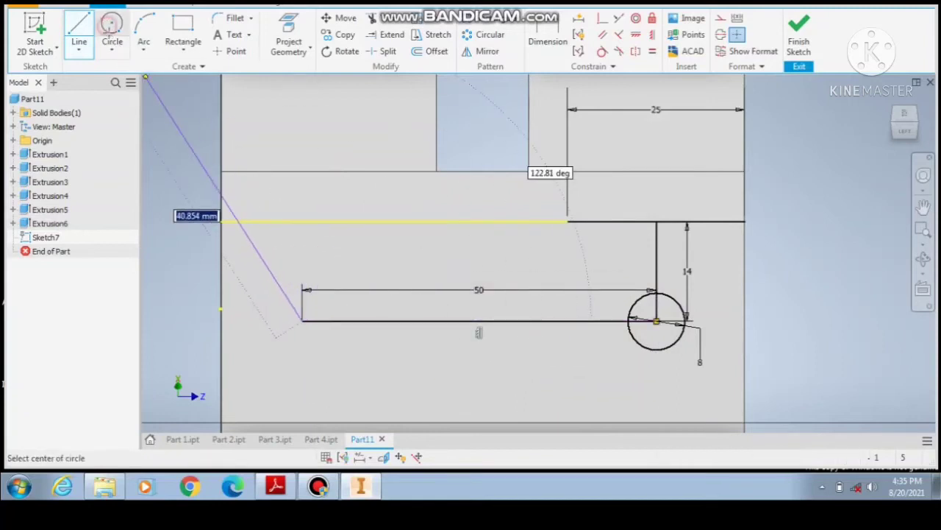
click(301, 319)
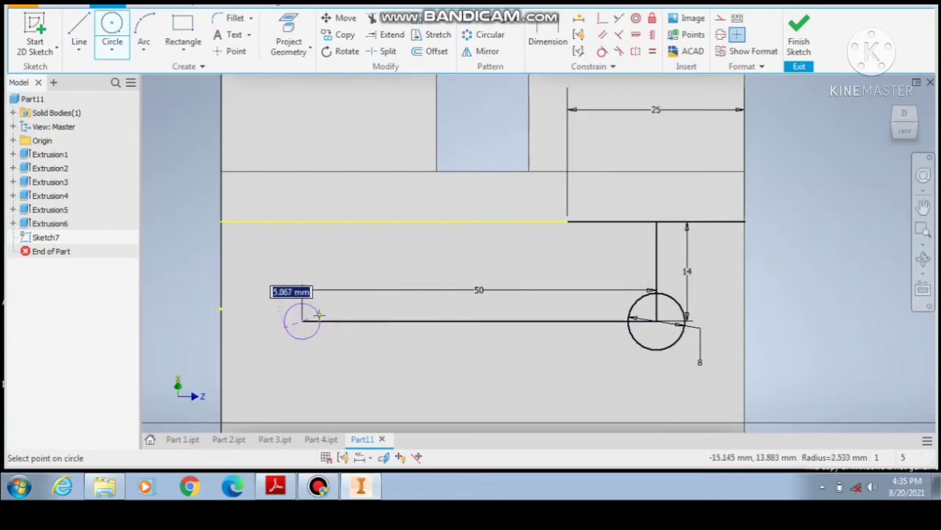
text(8)
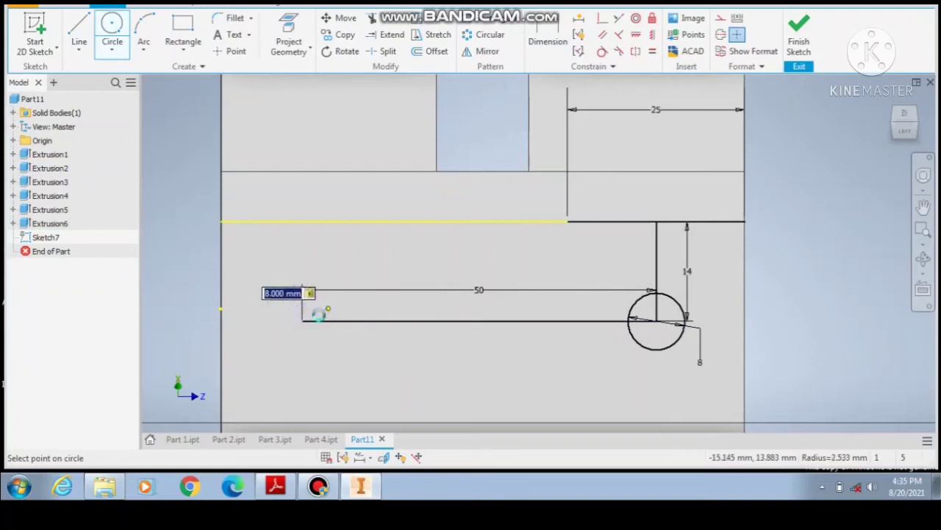
key(Return)
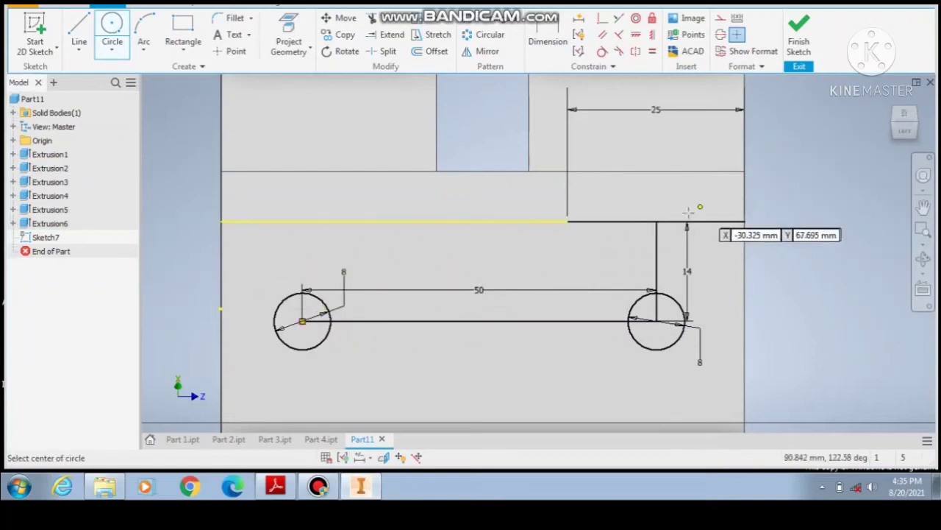
key(Escape)
Delete the projected upper edge and the 25 mm, 14 mm and 50 mm helper lines, keeping the two circles, and finish the sketch.
click(604, 222)
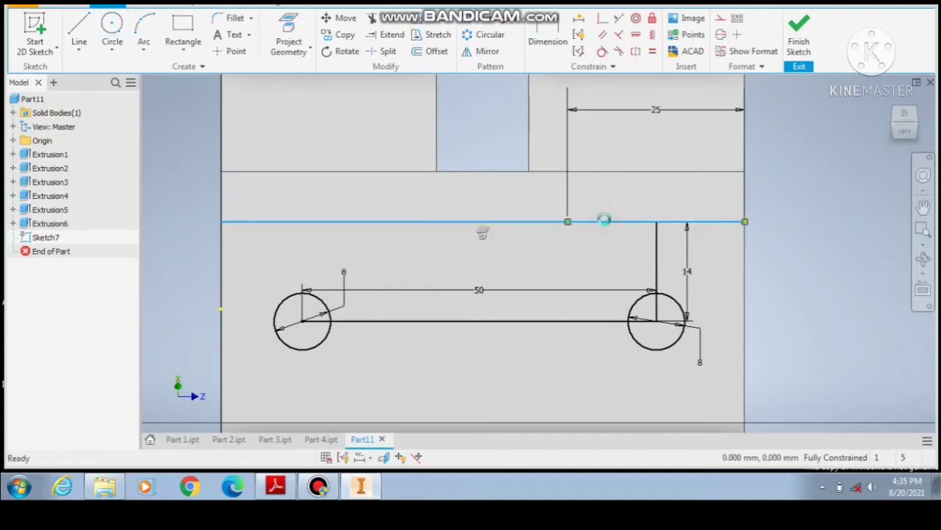
click(656, 259)
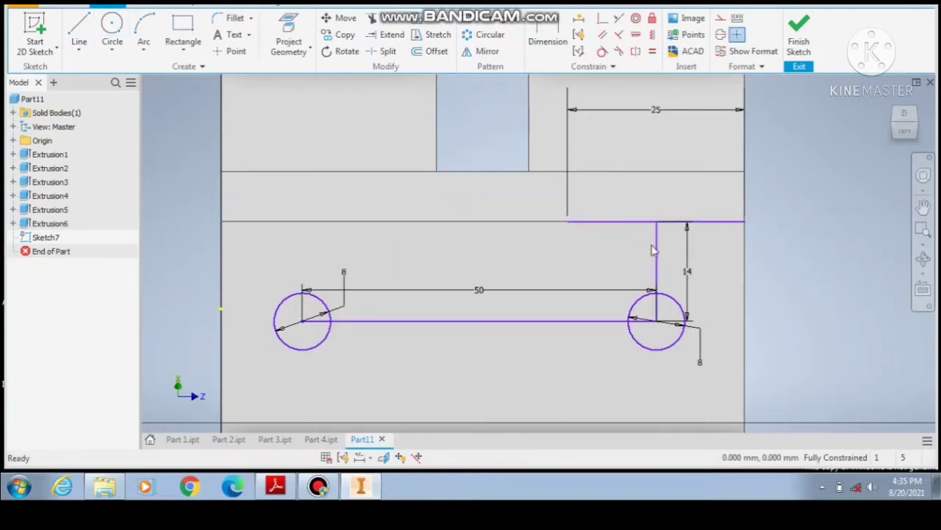
click(653, 263)
key(Delete)
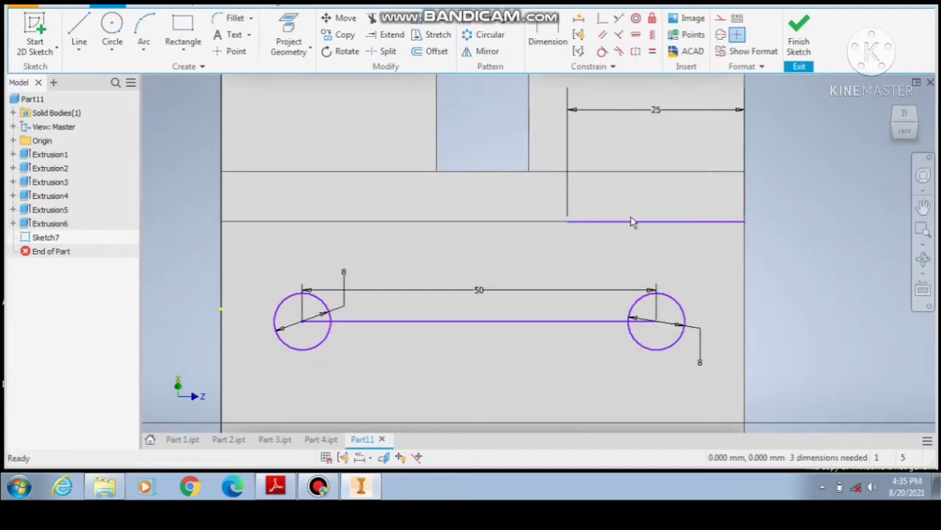
click(632, 222)
key(Delete)
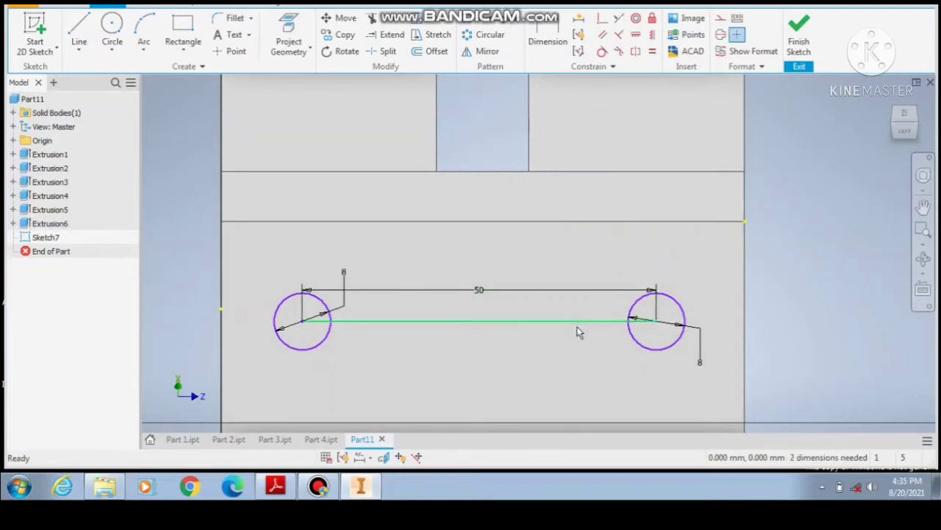
click(577, 322)
key(Delete)
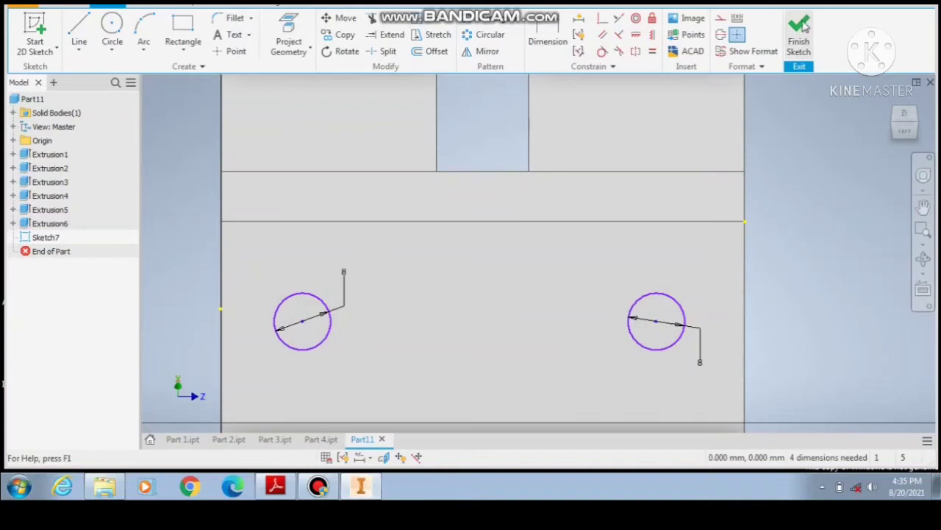
click(799, 36)
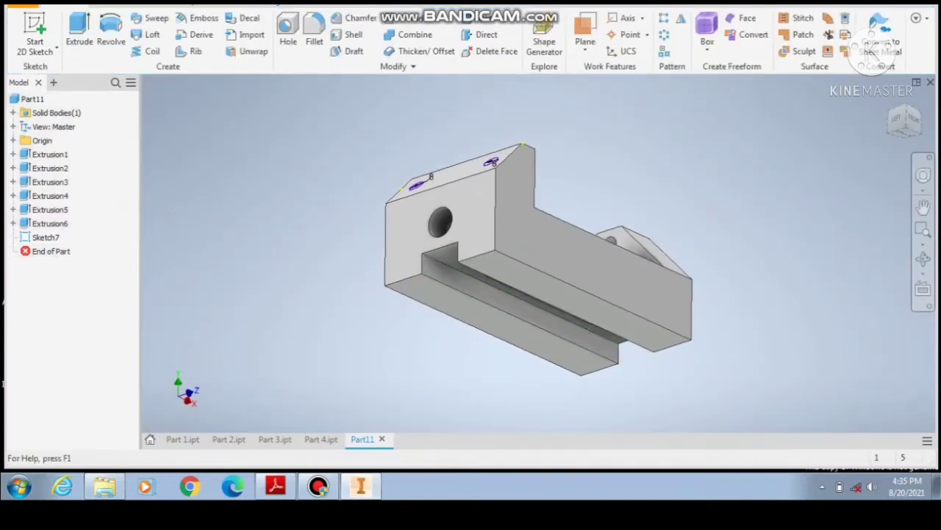
Cut both 8 mm circles 10 mm deep into the larger block's sloped face with a flipped-direction Extrude.
click(924, 259)
drag(579, 231, 572, 269)
right_click(504, 214)
click(548, 210)
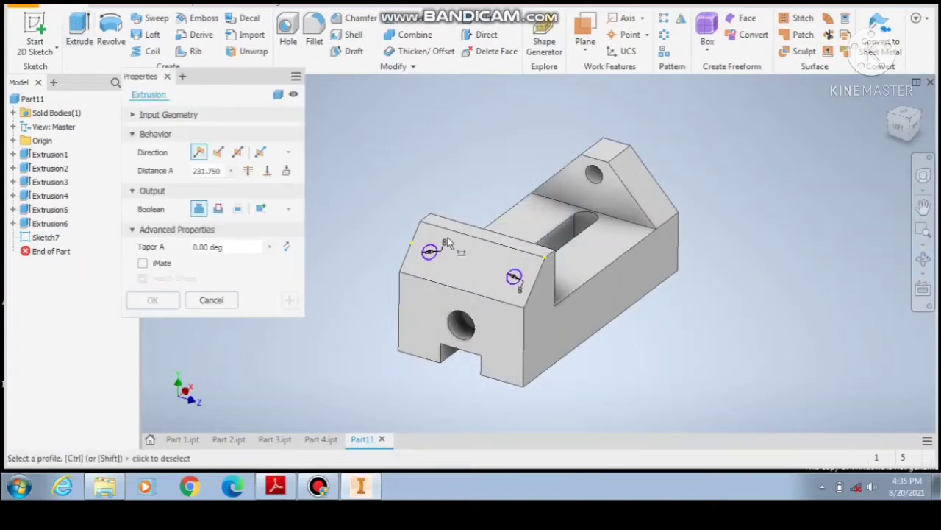
scroll(515, 281, up, 3)
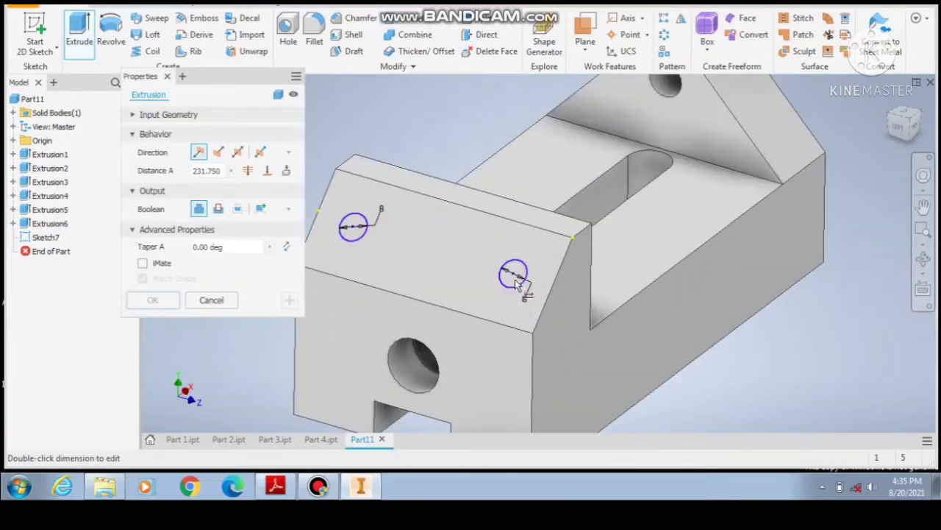
click(509, 287)
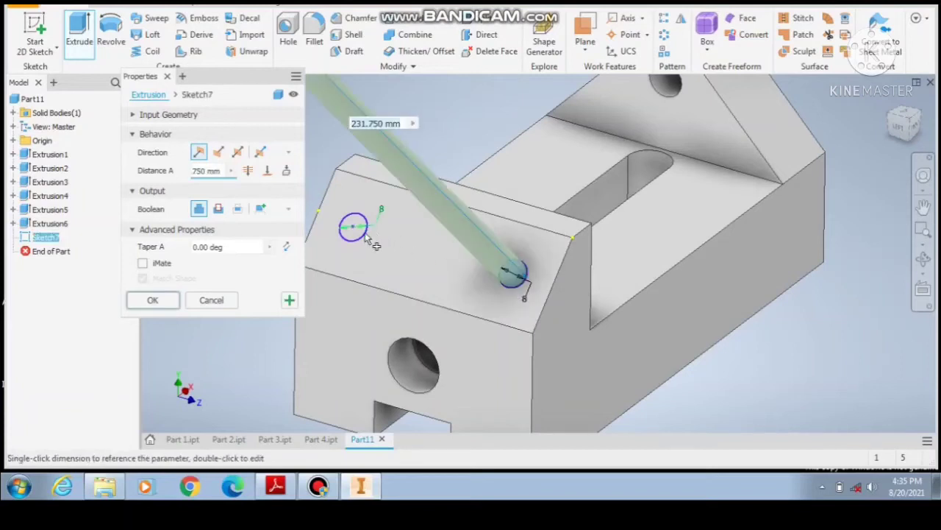
click(353, 227)
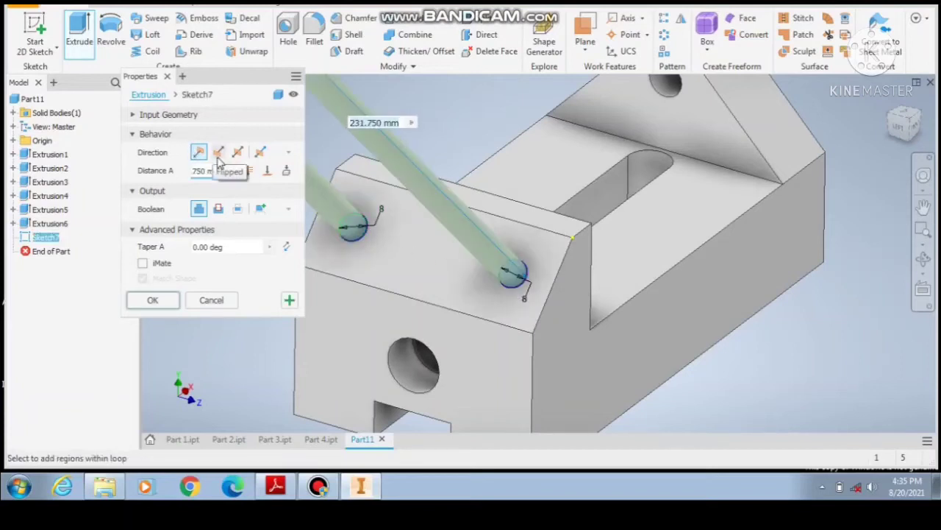
click(218, 153)
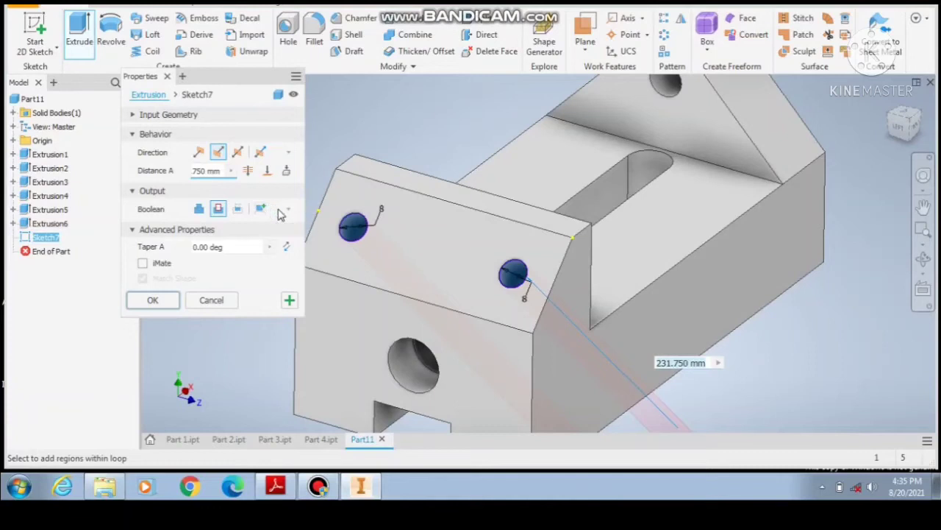
text(10)
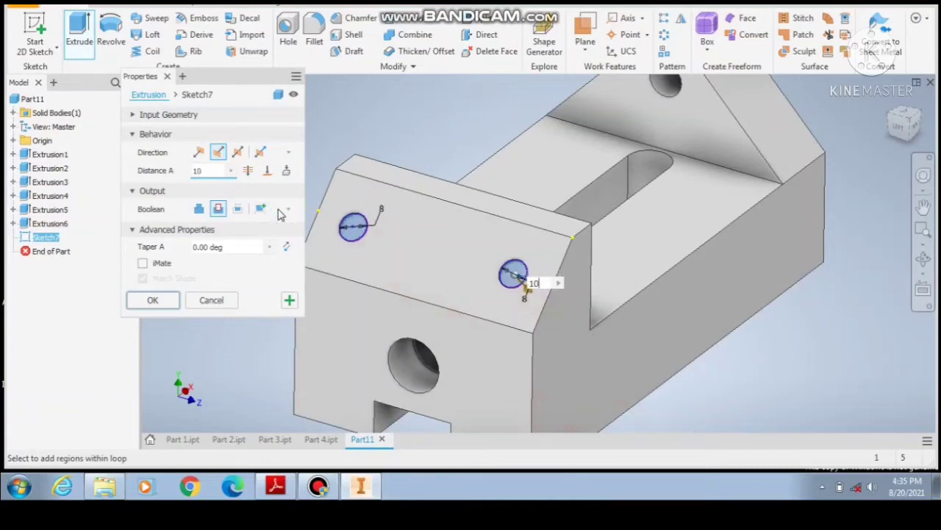
key(Return)
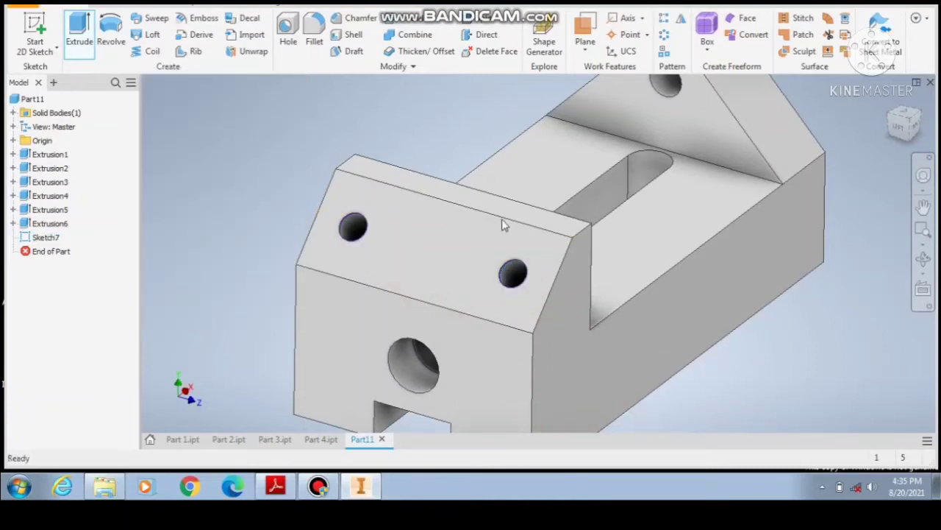
Examine the two holes and the base from several angles, and check the remaining features in the Adobe Reader base drawing.
scroll(541, 217, down, 5)
scroll(540, 216, up, 3)
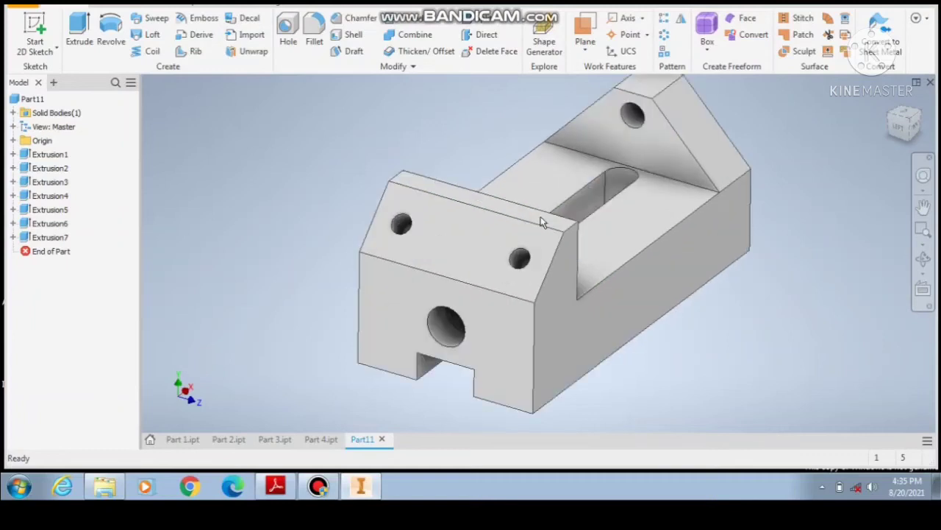
scroll(471, 226, down, 2)
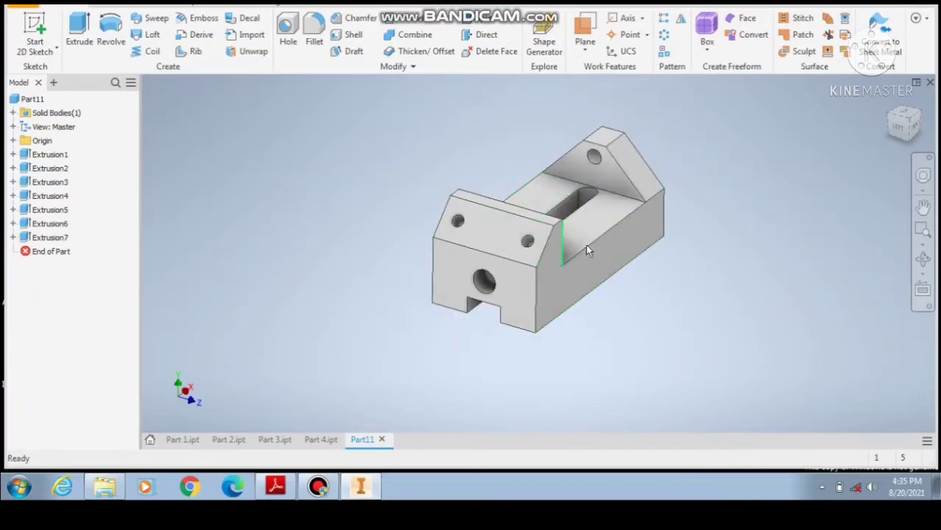
click(923, 259)
drag(566, 304, 599, 279)
right_click(599, 284)
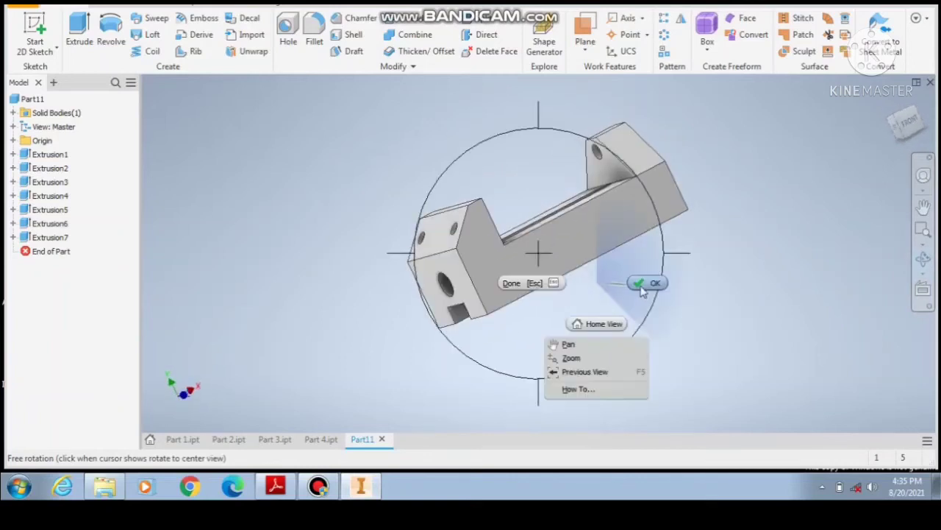
click(525, 280)
click(275, 486)
scroll(294, 283, down, 3)
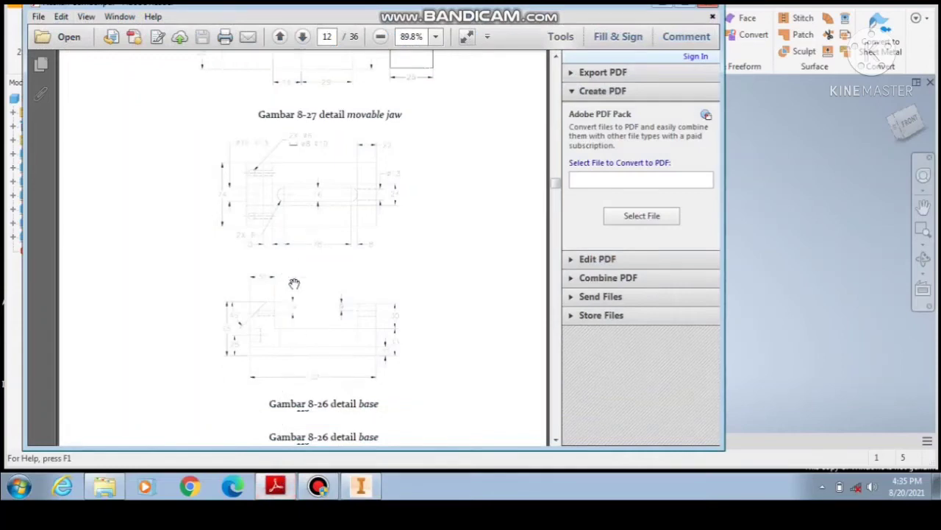
Review the part detail drawings and the assembled drill press figure in the PDF, and switch back to Inventor.
scroll(295, 283, down, 8)
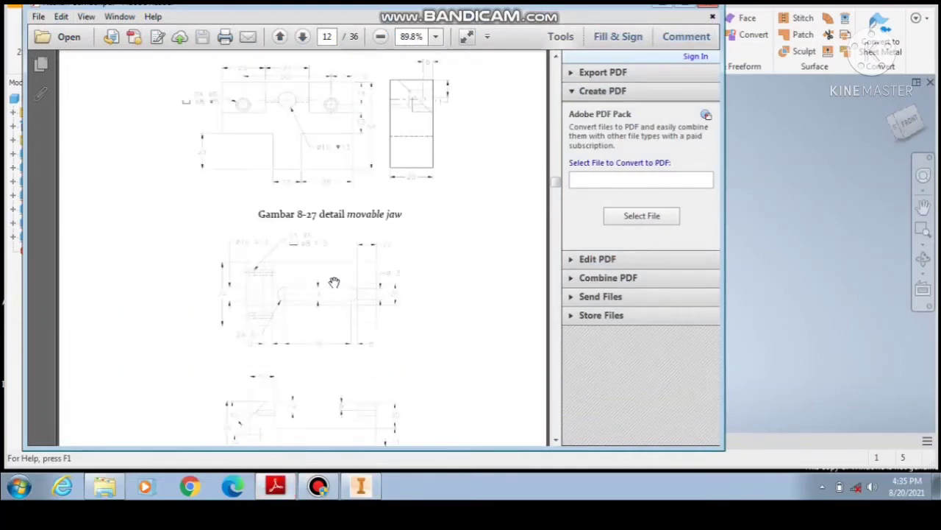
scroll(334, 281, up, 20)
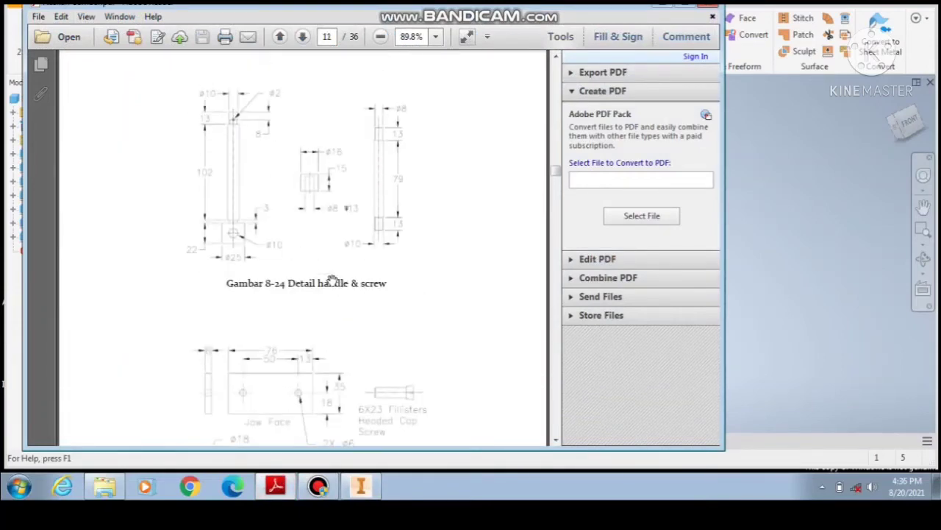
scroll(330, 279, up, 6)
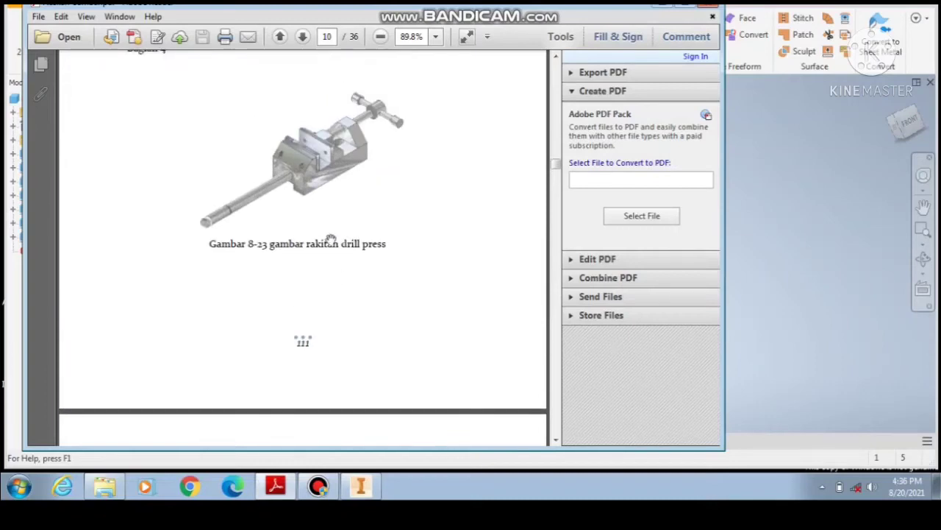
scroll(330, 210, down, 15)
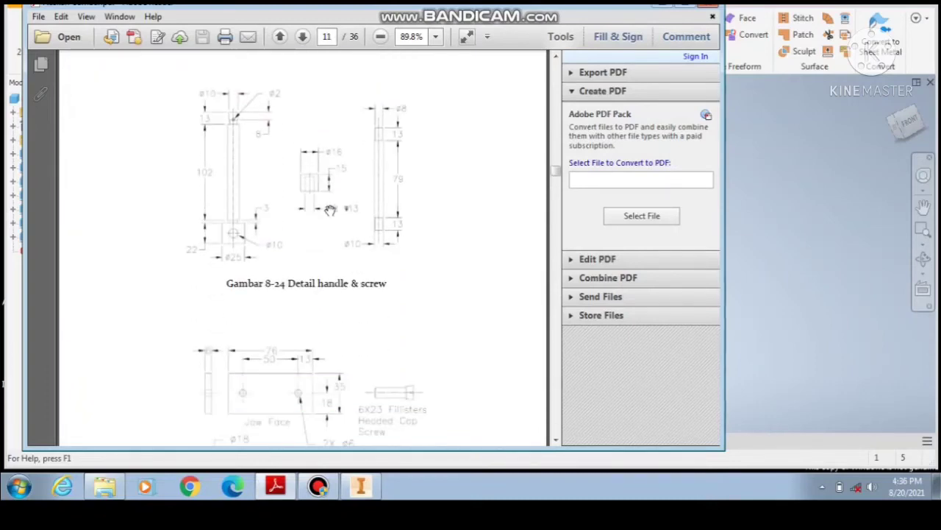
scroll(330, 211, up, 15)
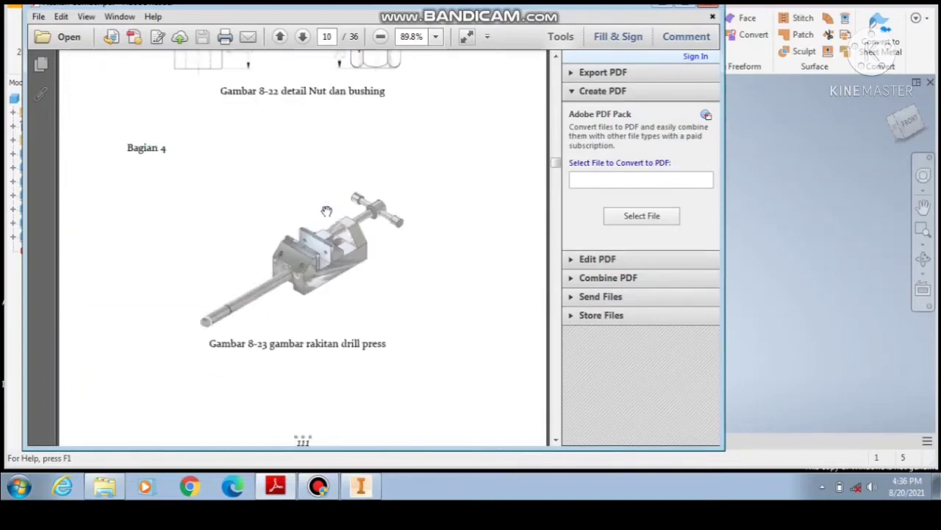
scroll(293, 273, down, 2)
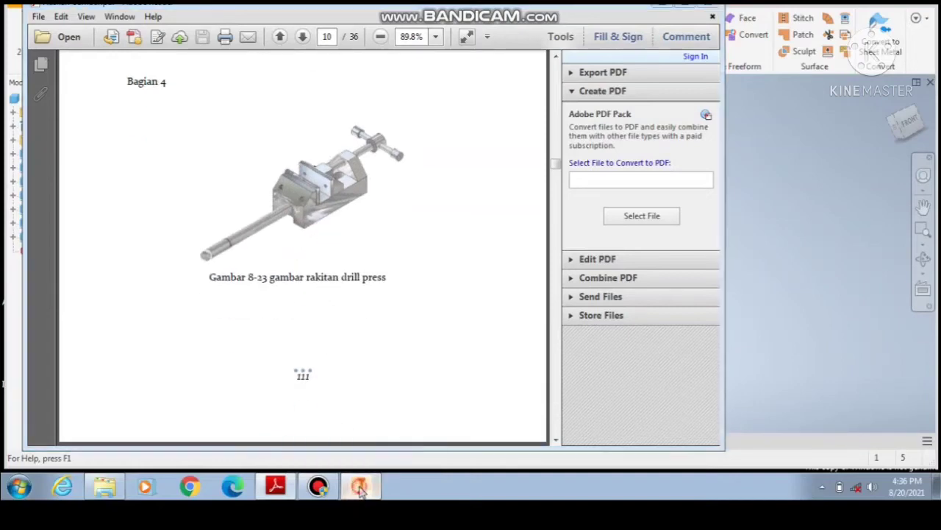
click(360, 487)
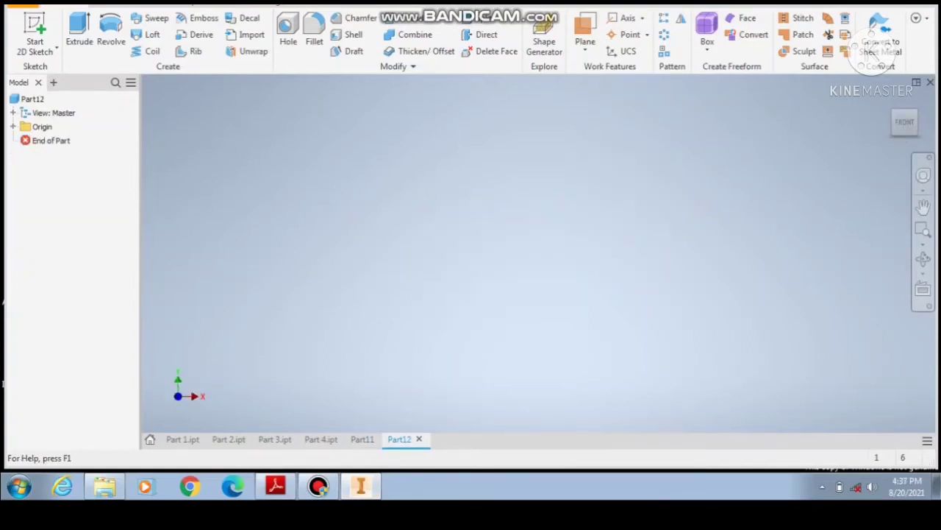
Create a new part from the metric Standard (mm).ipt template and close the empty Part12 document.
key(ctrl+n)
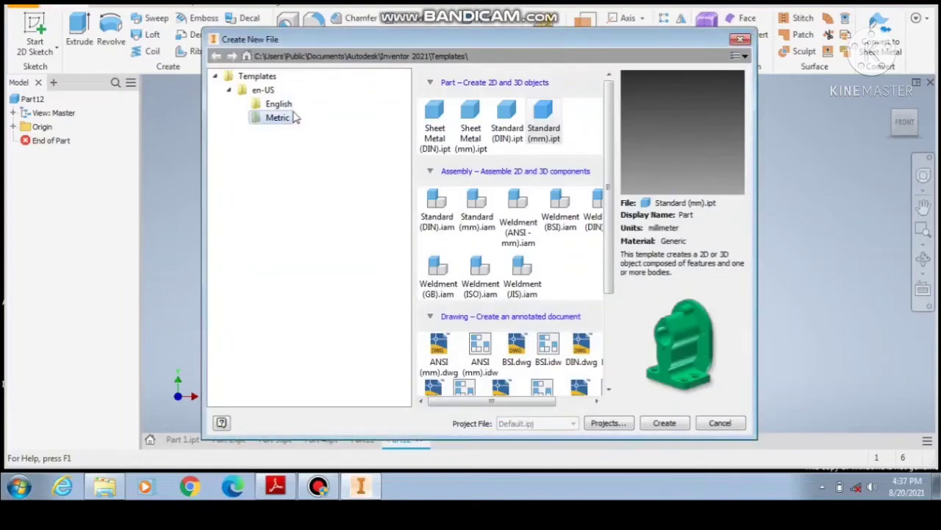
click(678, 424)
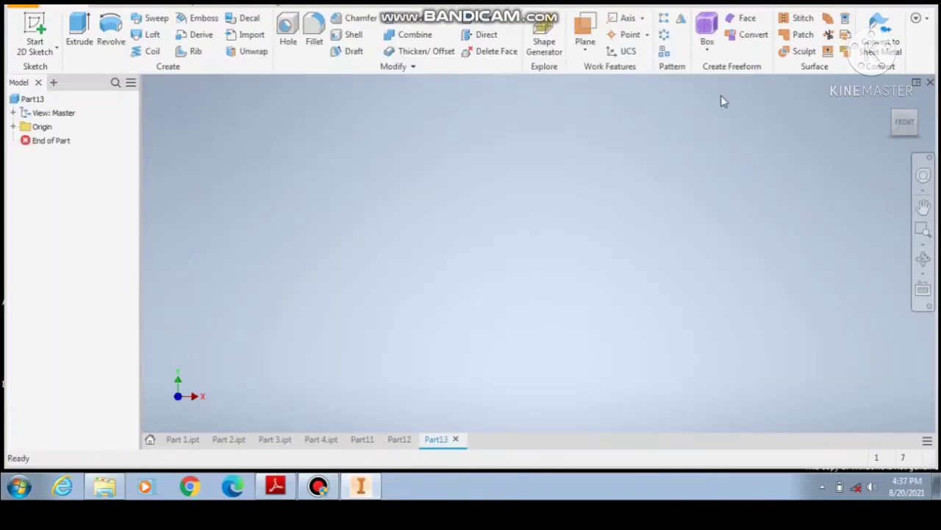
click(401, 440)
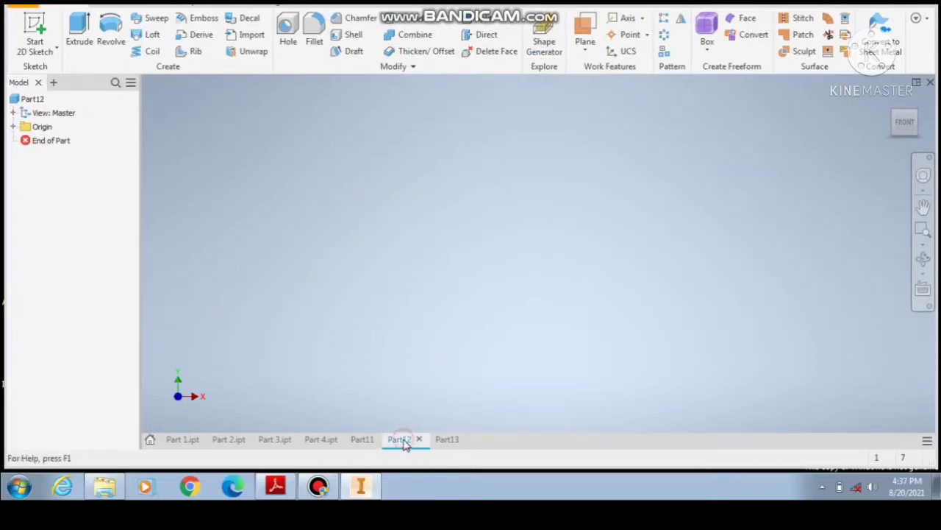
click(363, 440)
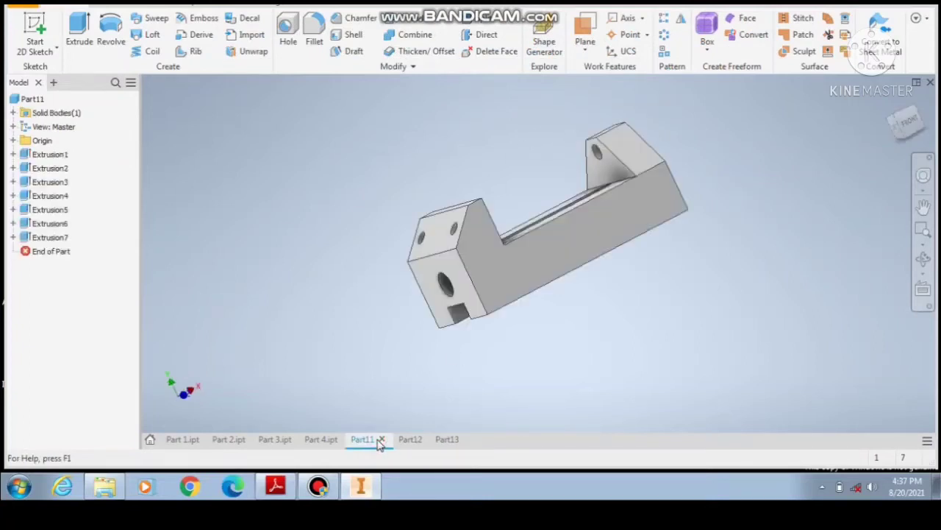
click(406, 440)
click(443, 440)
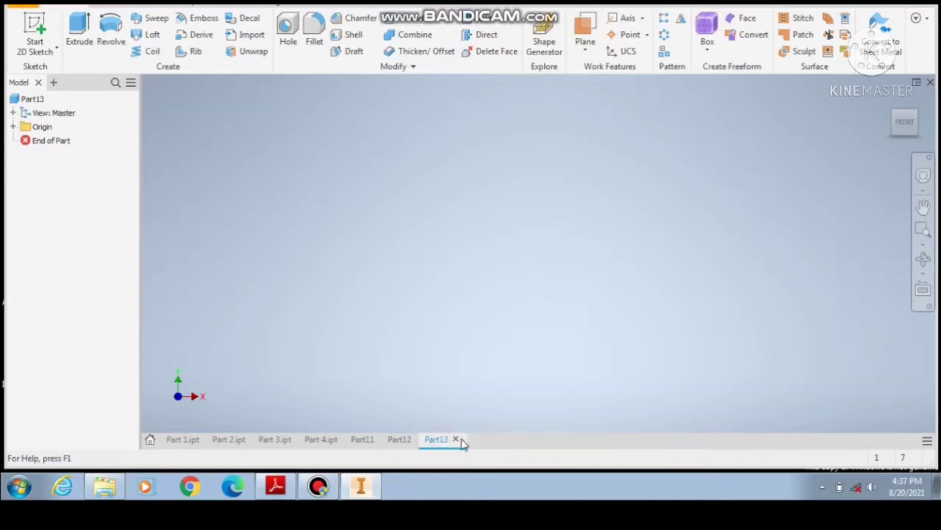
click(412, 439)
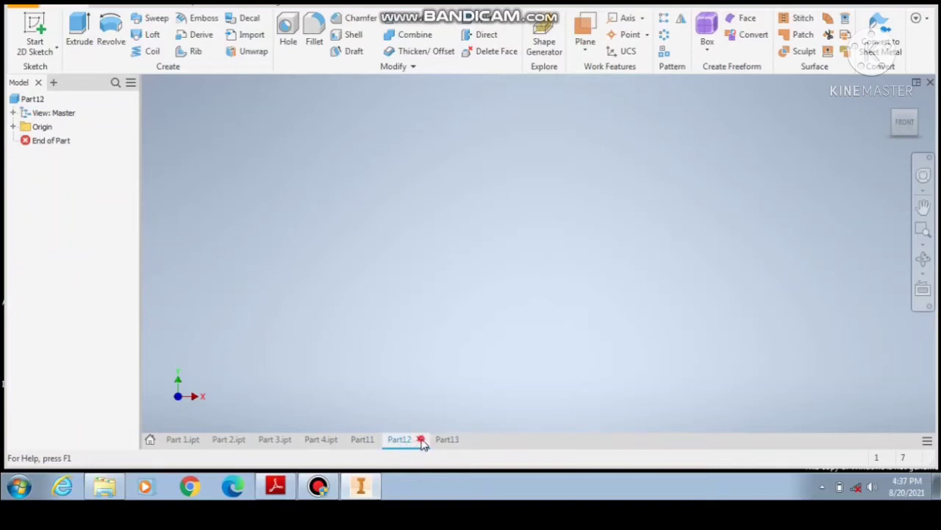
Sketch a 10 mm diameter circle away from the origin on the XZ plane and finish the sketch.
click(34, 38)
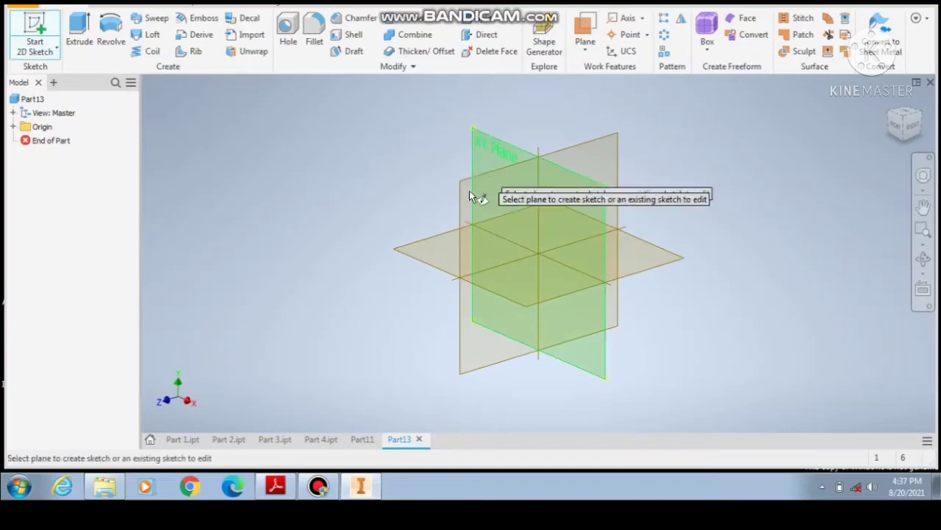
click(446, 253)
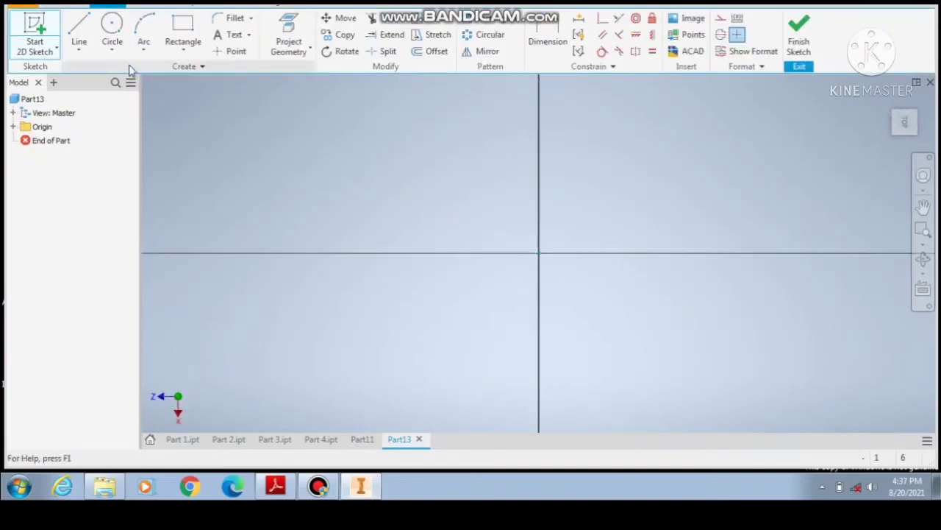
click(112, 26)
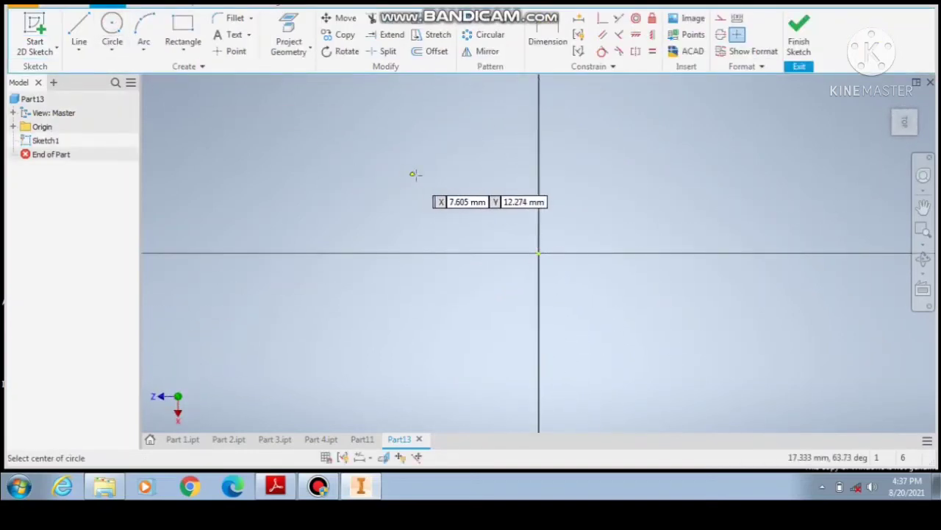
click(435, 200)
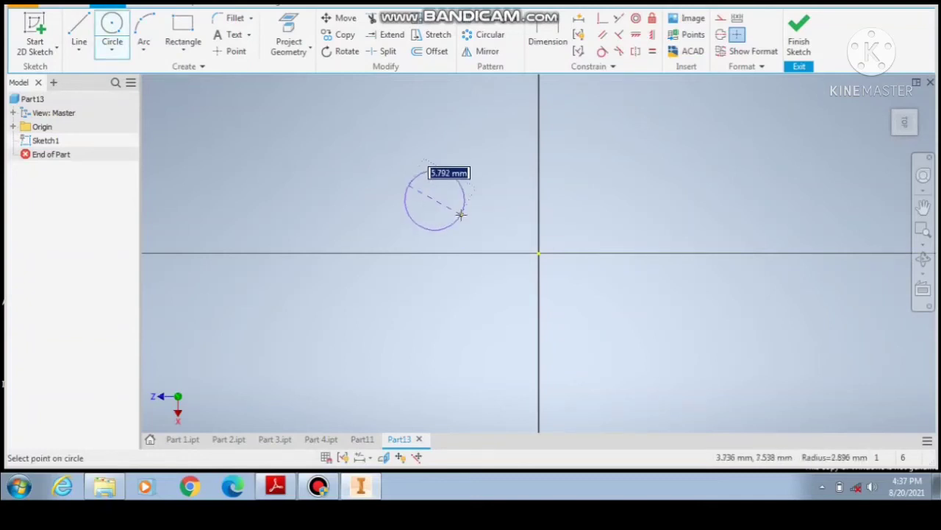
text(10)
key(Return)
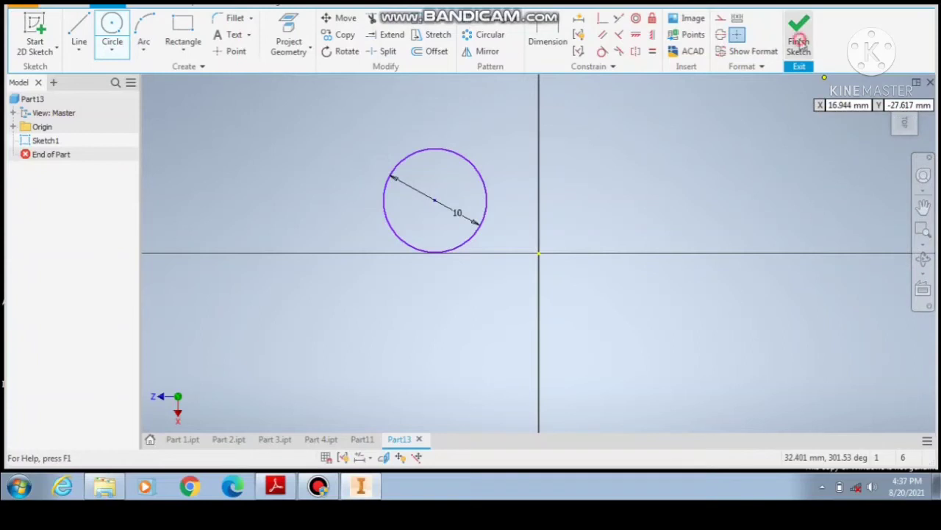
shift+middle_drag(798, 29, 409, 86)
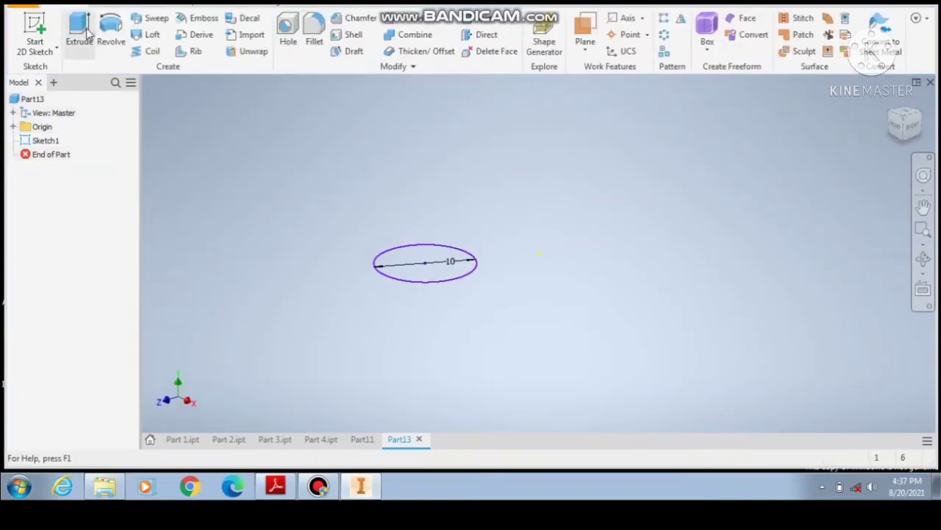
Extrude the 10 mm circle upward by 5 mm to form the head.
click(81, 31)
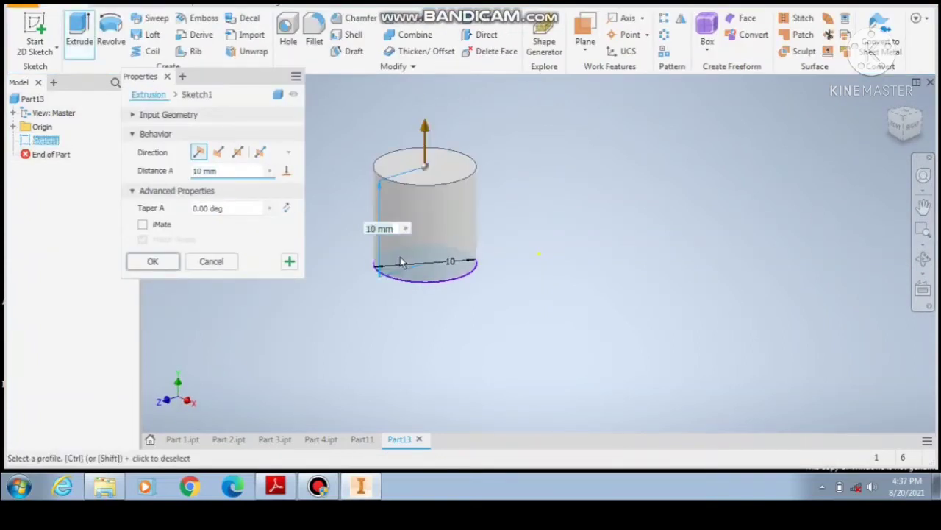
text(5)
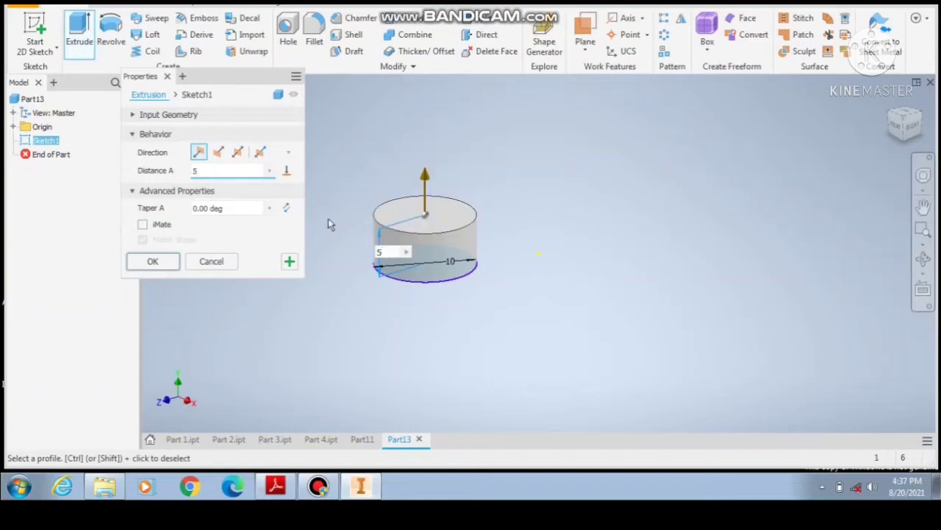
key(Return)
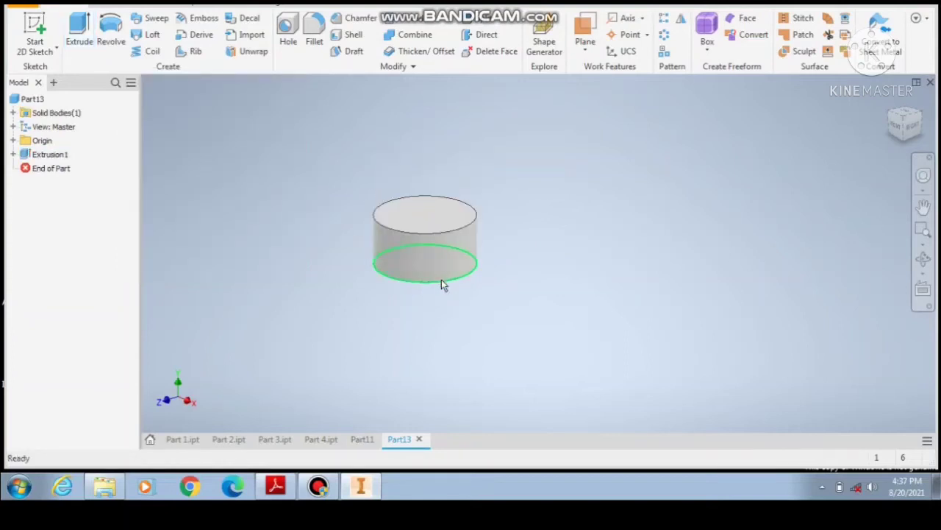
Sketch an 8 mm diameter circle concentric with the head on its bottom face and finish the sketch.
click(923, 269)
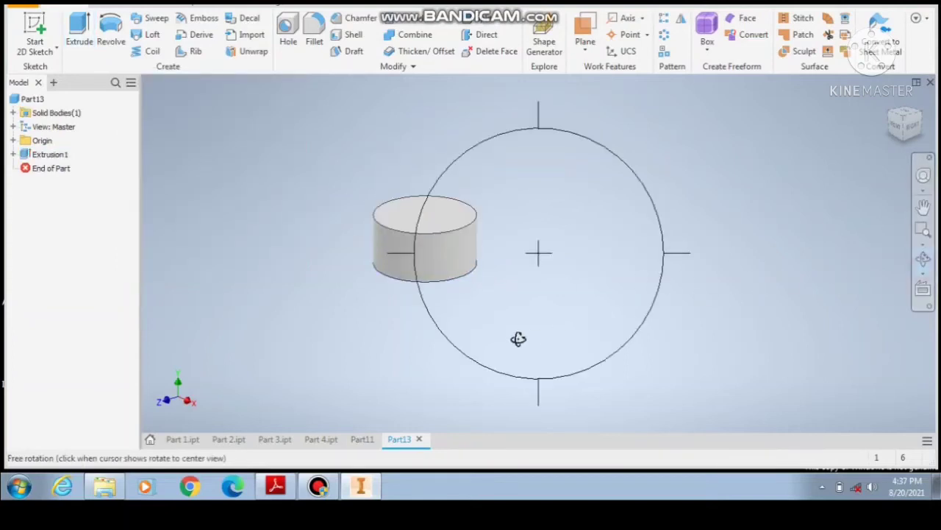
drag(519, 338, 473, 331)
right_click(496, 262)
click(554, 264)
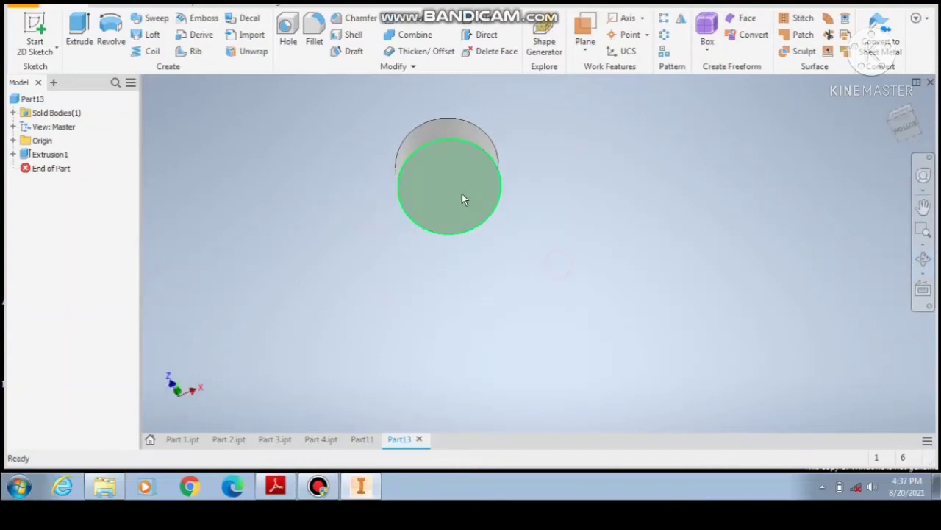
right_click(462, 193)
click(471, 233)
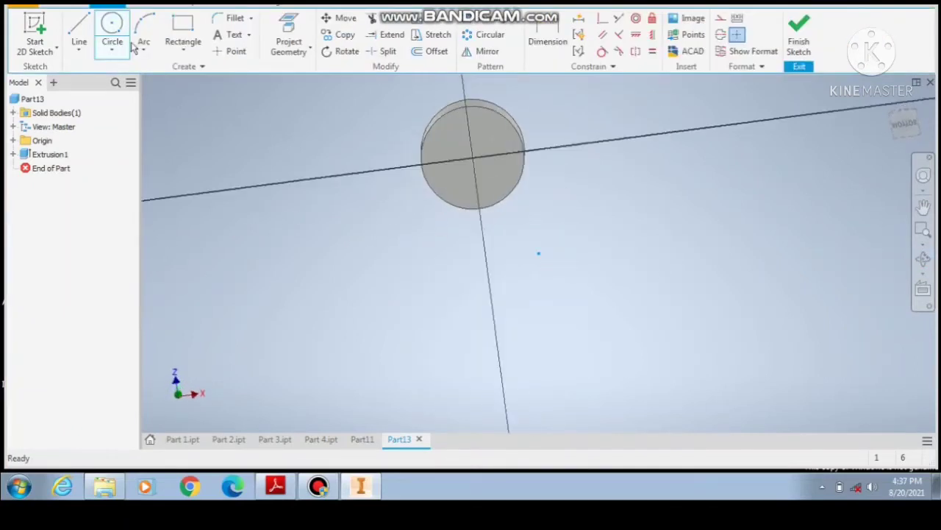
click(112, 35)
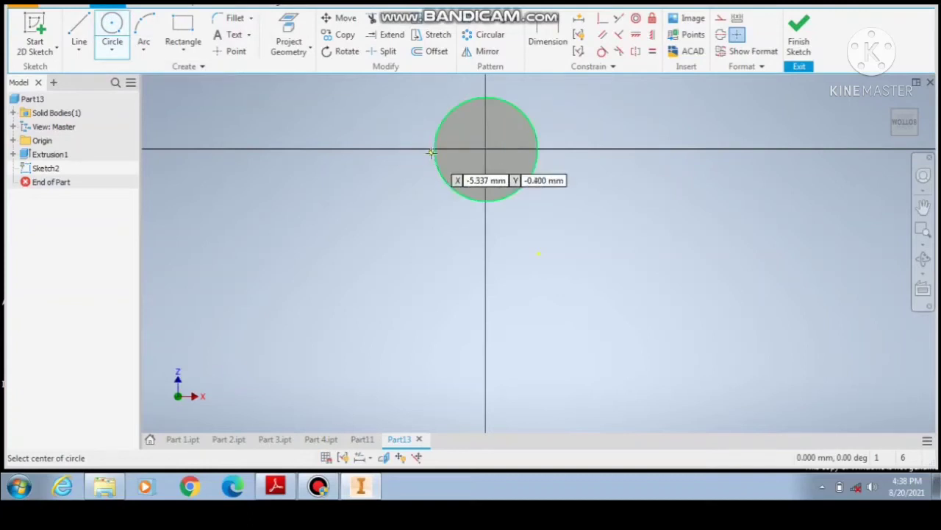
click(485, 148)
text(8)
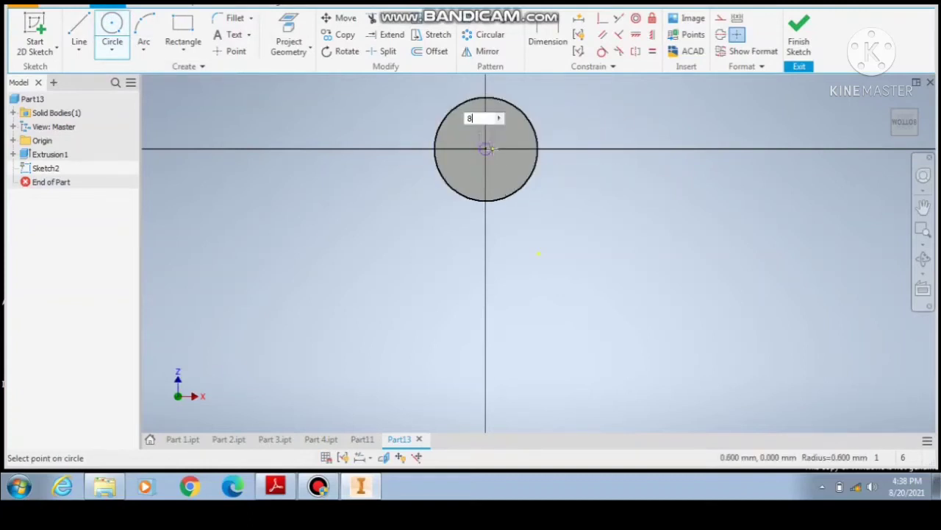
key(Return)
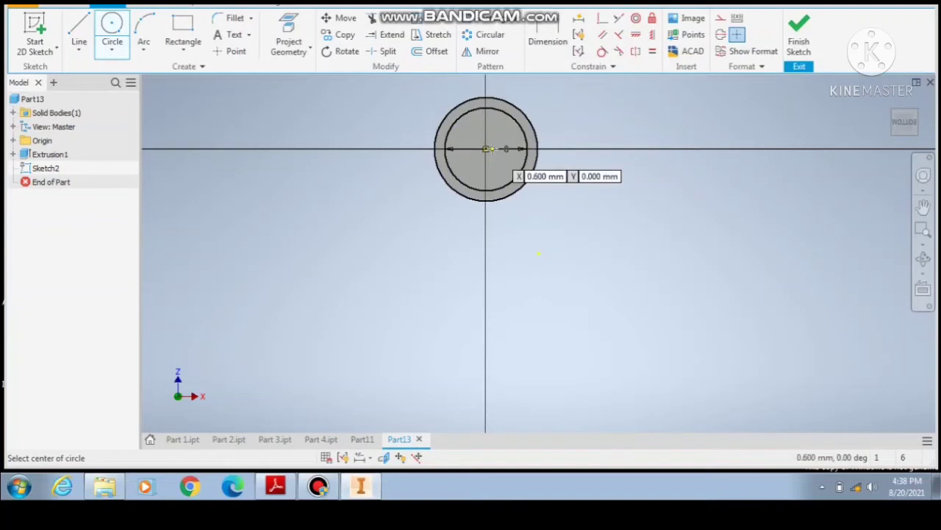
click(790, 48)
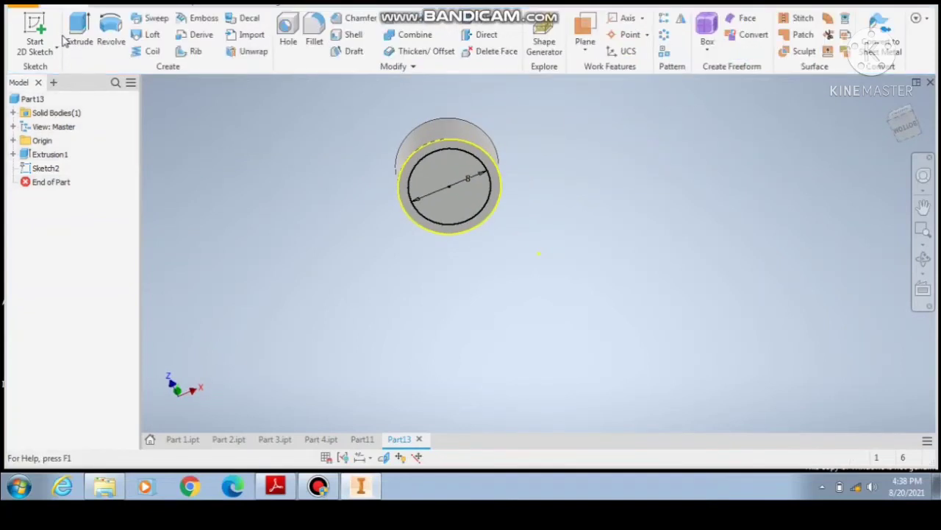
Extrude the 8 mm circle 10 mm outward from the head's bottom face, joined to the body.
click(74, 25)
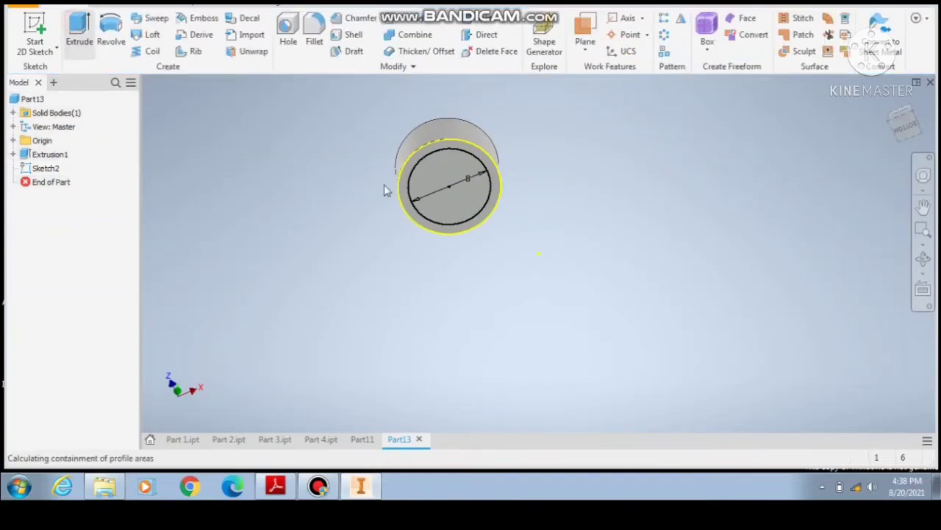
click(462, 156)
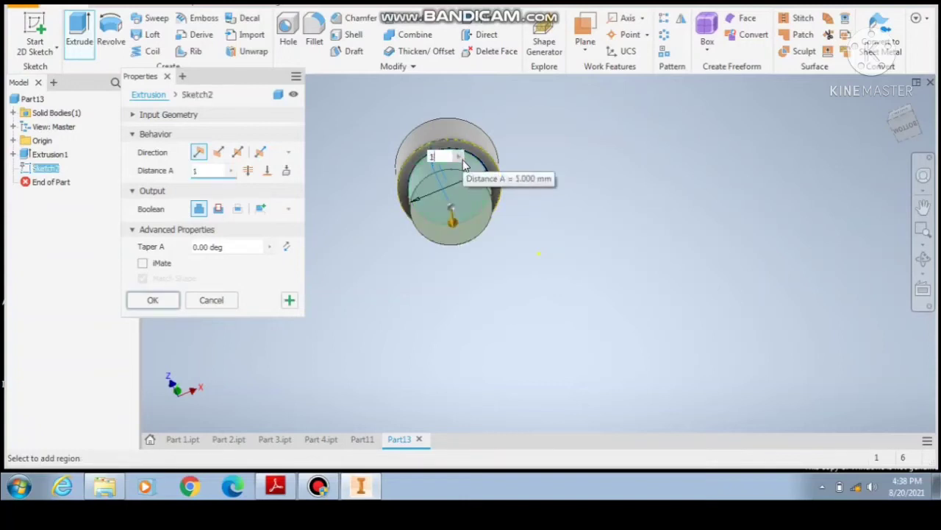
text(10)
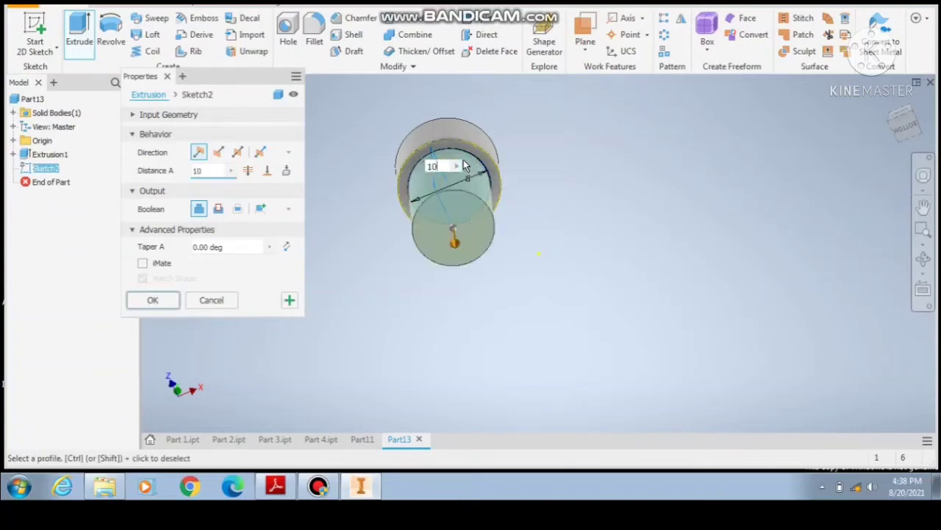
key(Return)
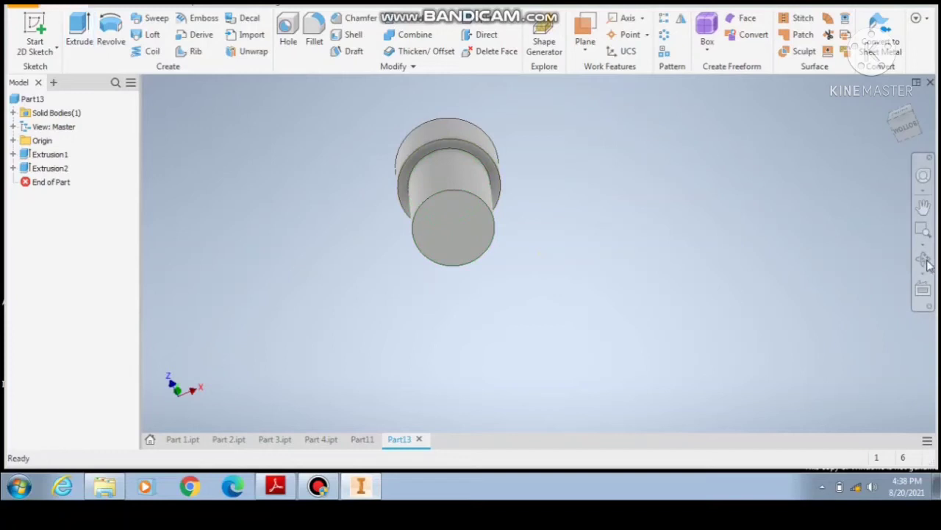
Start a new sketch on the top face of the 10 mm head.
click(924, 258)
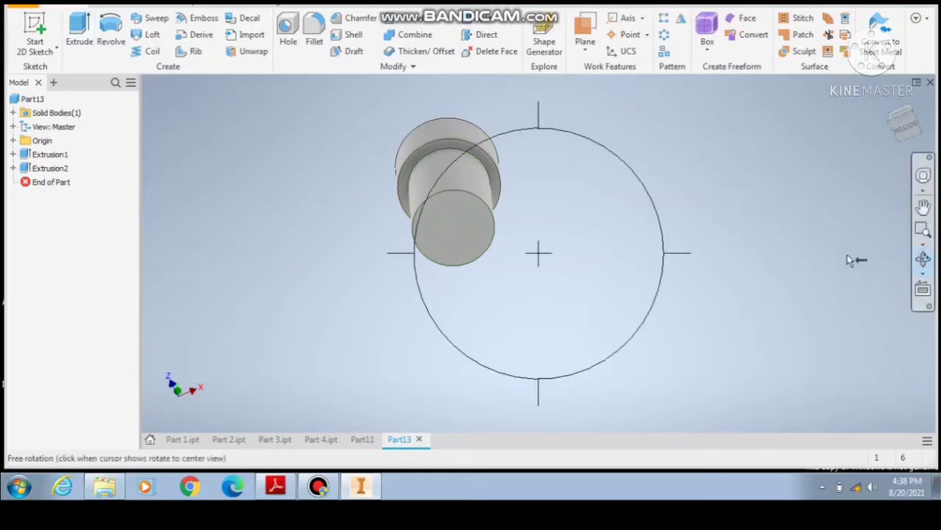
drag(525, 178, 538, 263)
right_click(537, 252)
click(575, 245)
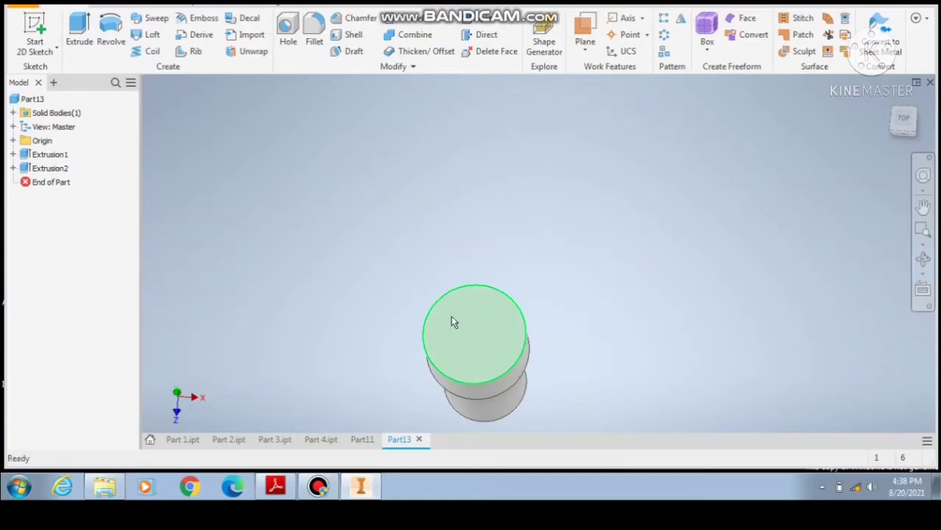
right_click(450, 316)
click(448, 354)
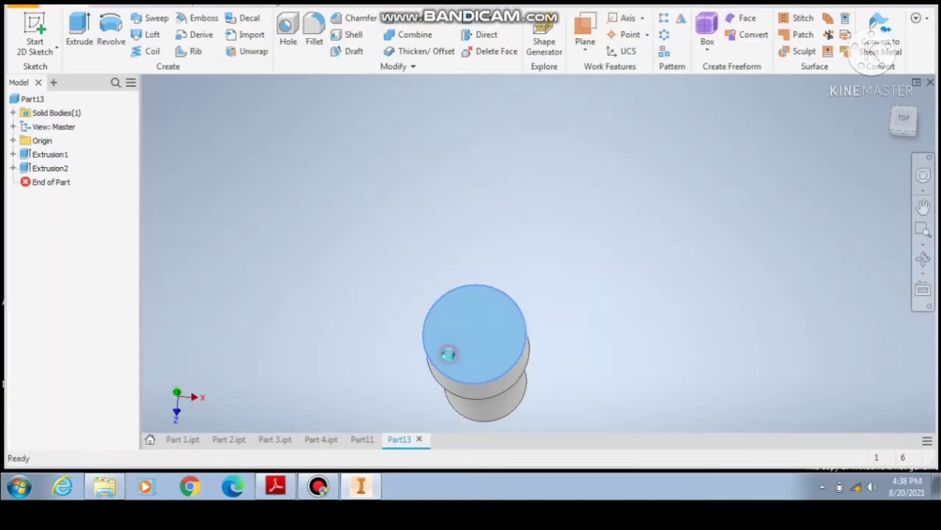
click(454, 310)
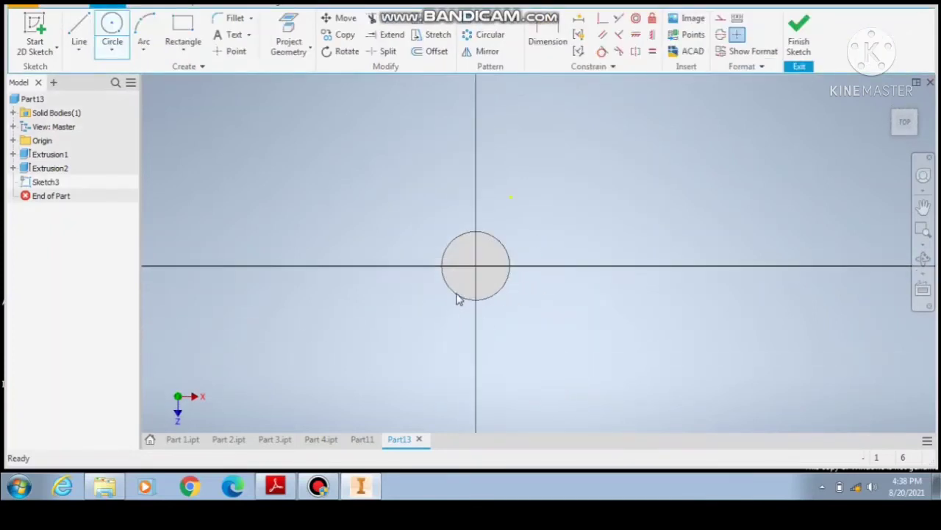
Draw a closed slanted slot outline across the head, about 9.8 mm long and 2 mm wide with parallel long sides, and finish the sketch.
click(79, 29)
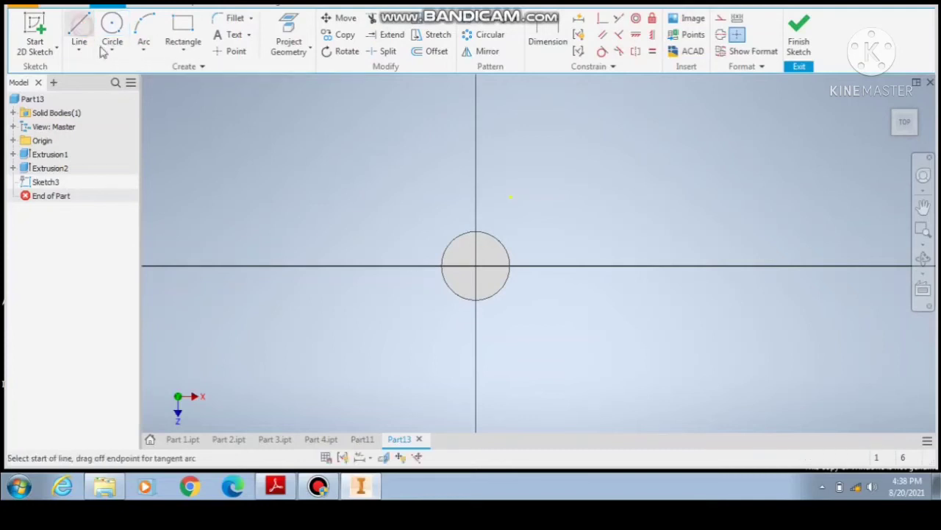
scroll(498, 243, down, 4)
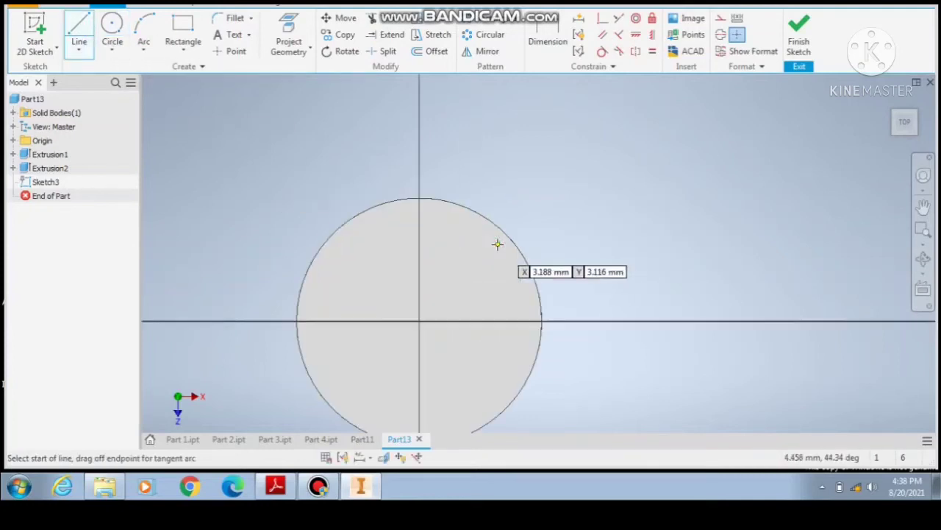
click(463, 207)
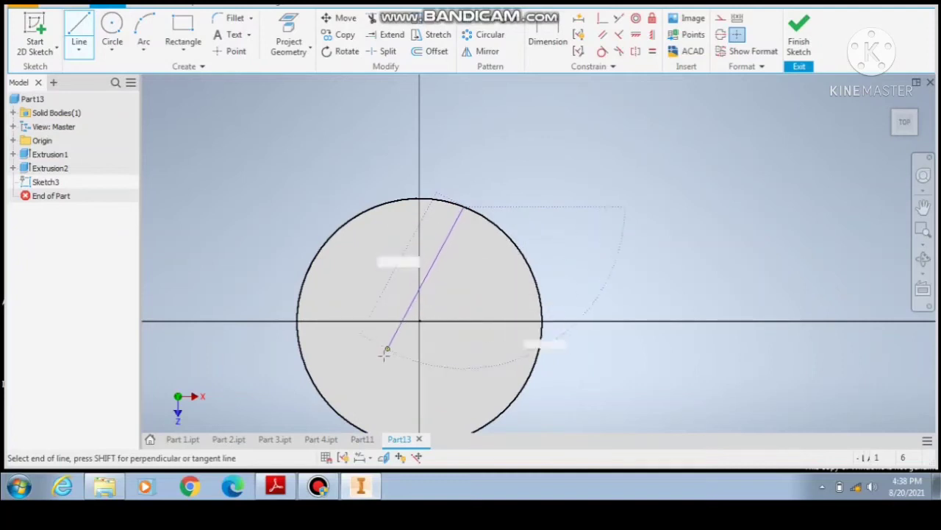
scroll(361, 398, up, 2)
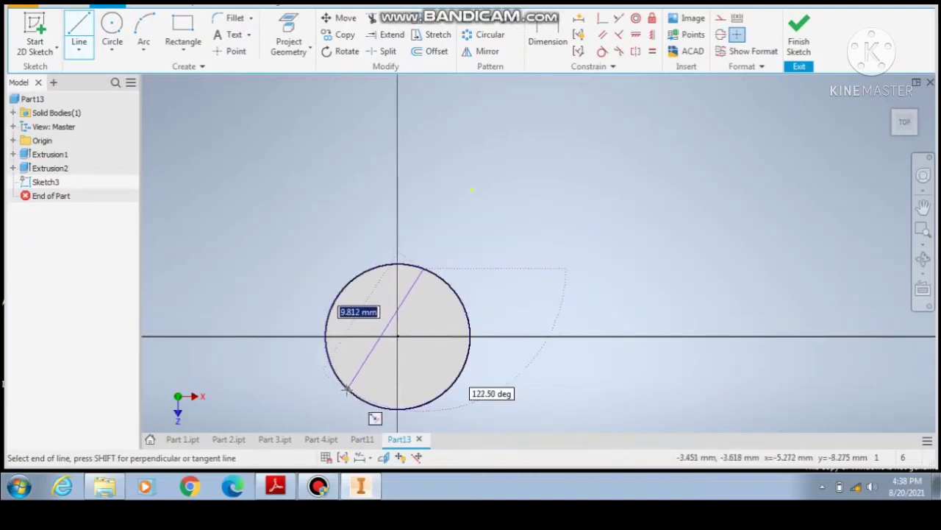
key(Escape)
click(346, 389)
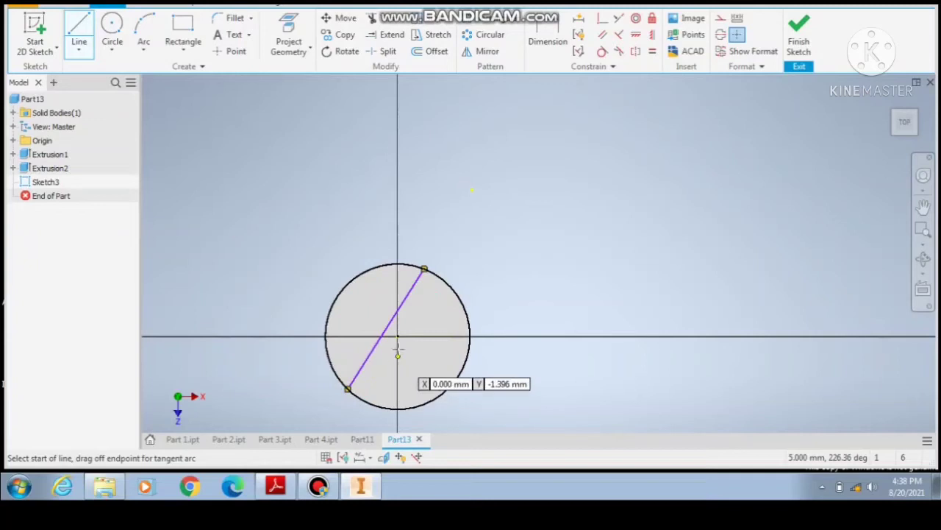
click(448, 283)
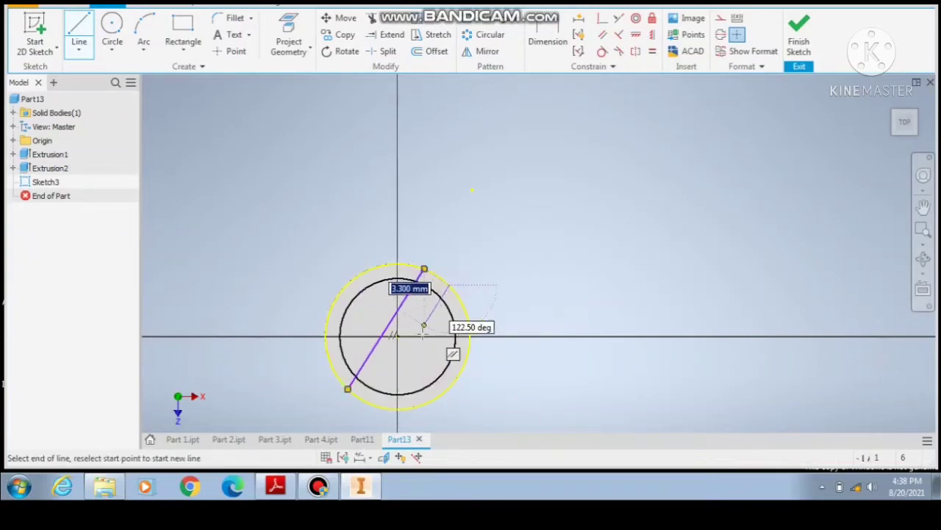
click(375, 404)
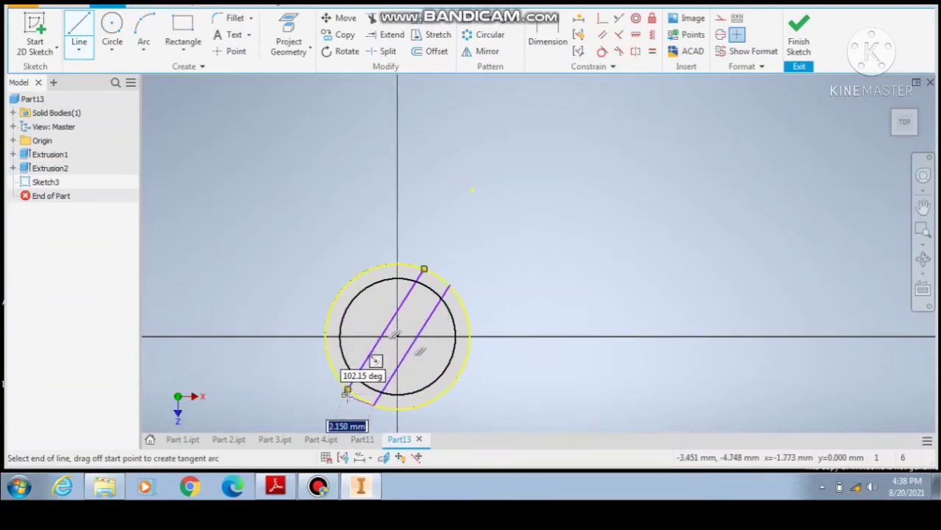
click(347, 388)
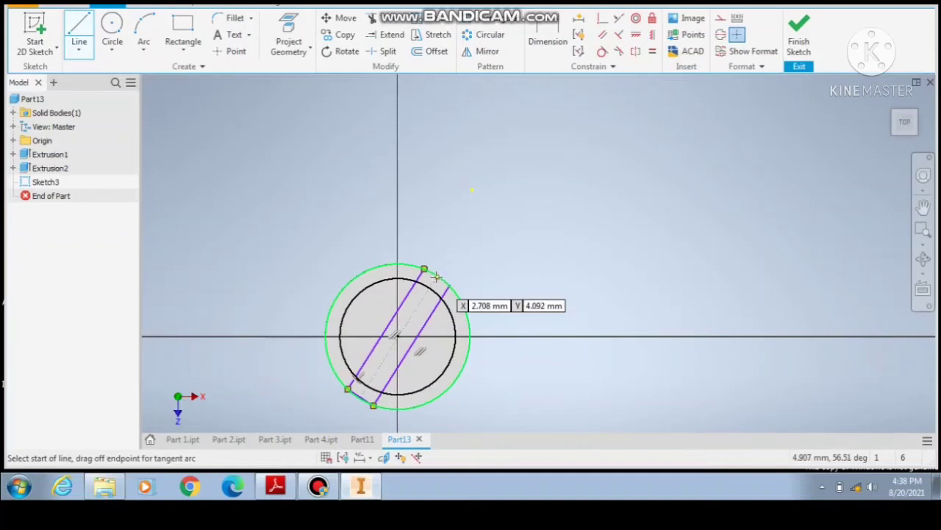
click(448, 285)
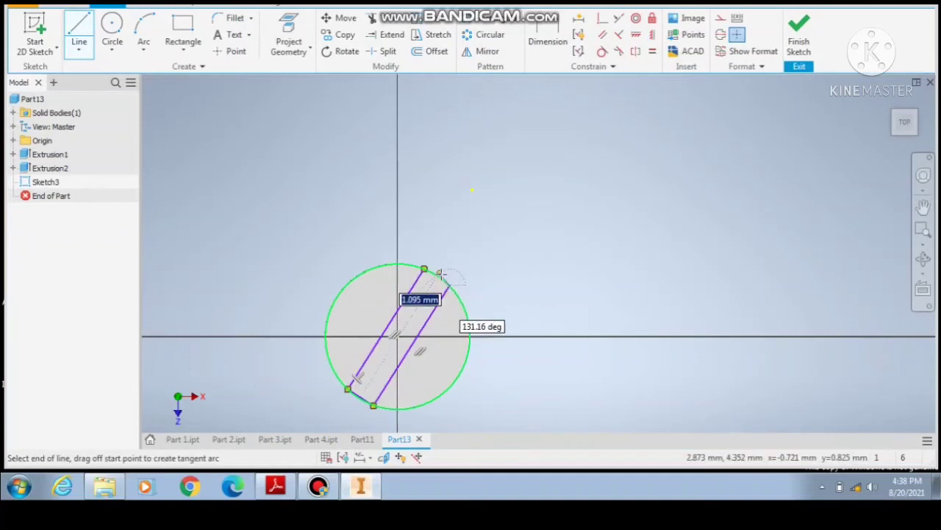
click(424, 270)
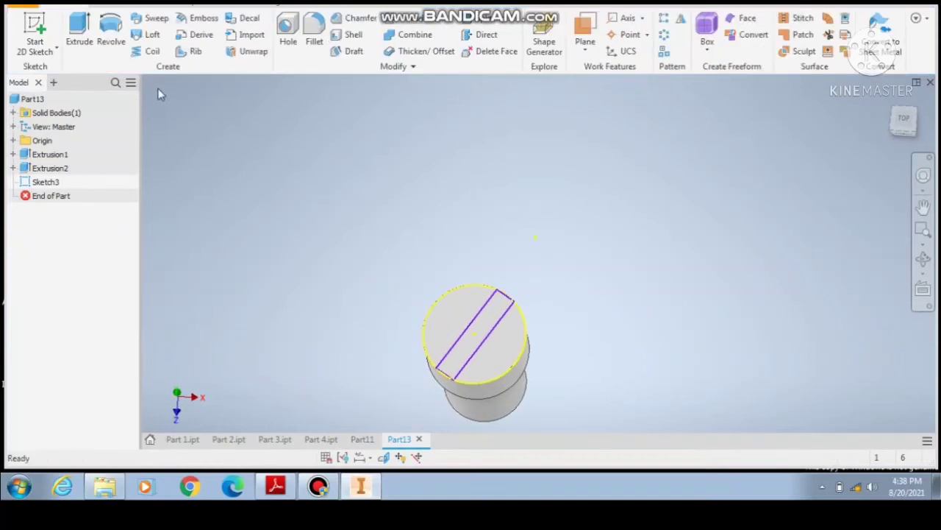
Extrude the slot outline as a cut 2 mm deep into the head.
click(87, 37)
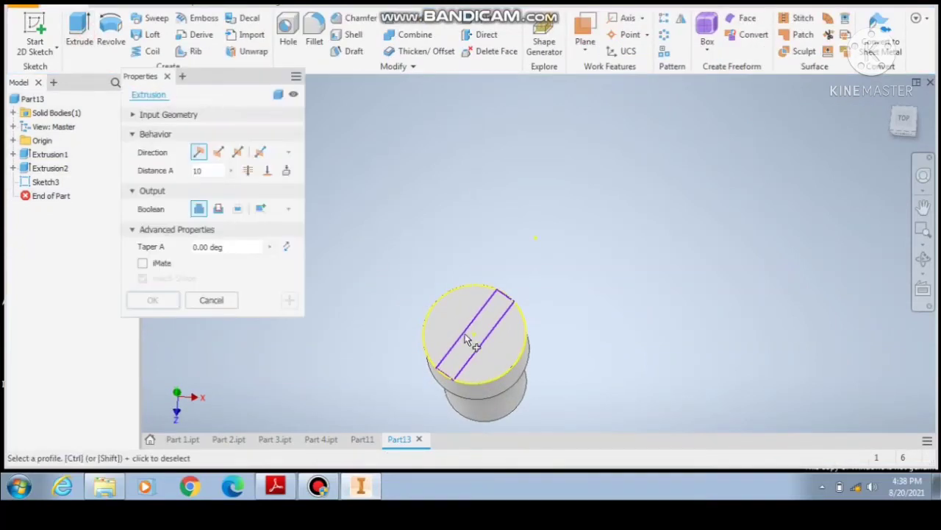
click(462, 334)
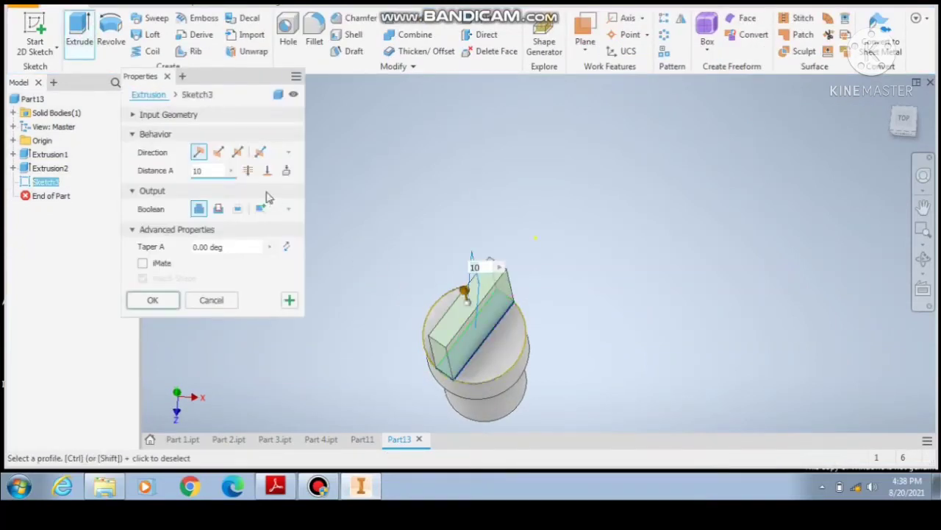
click(217, 154)
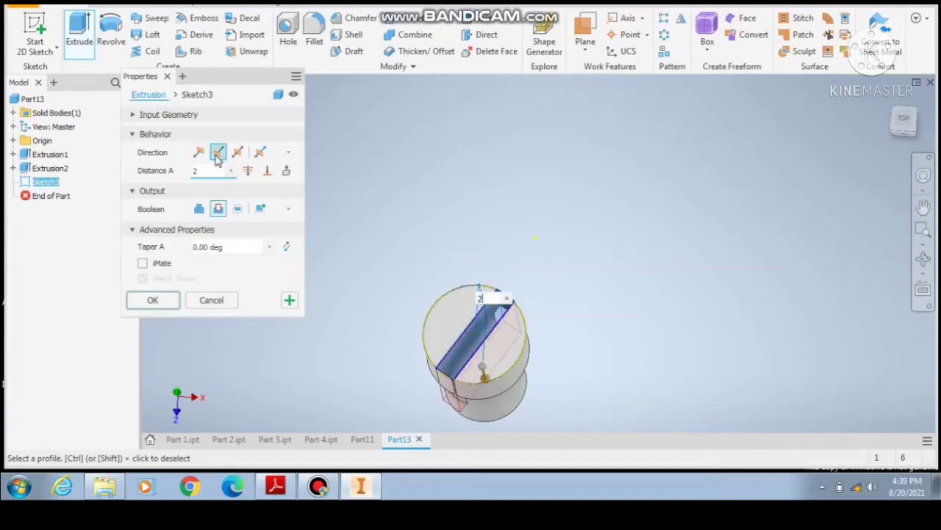
key(Return)
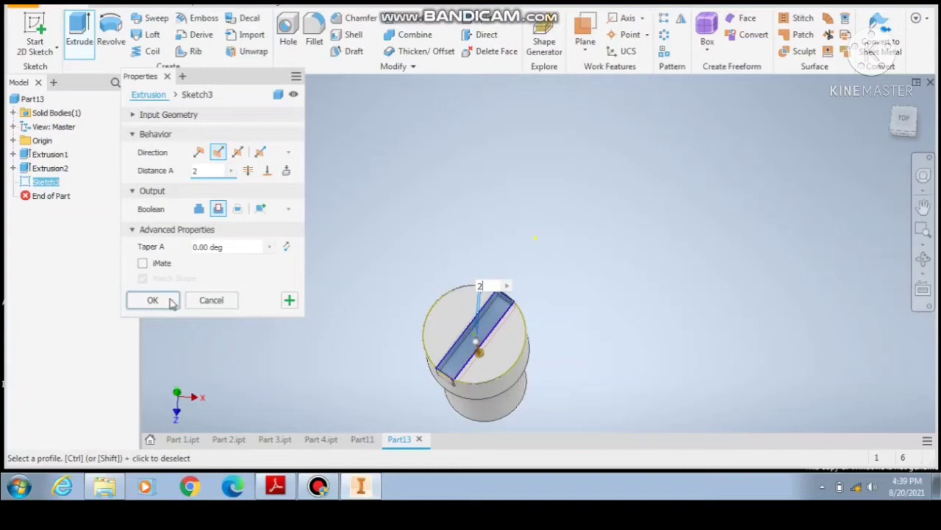
click(171, 303)
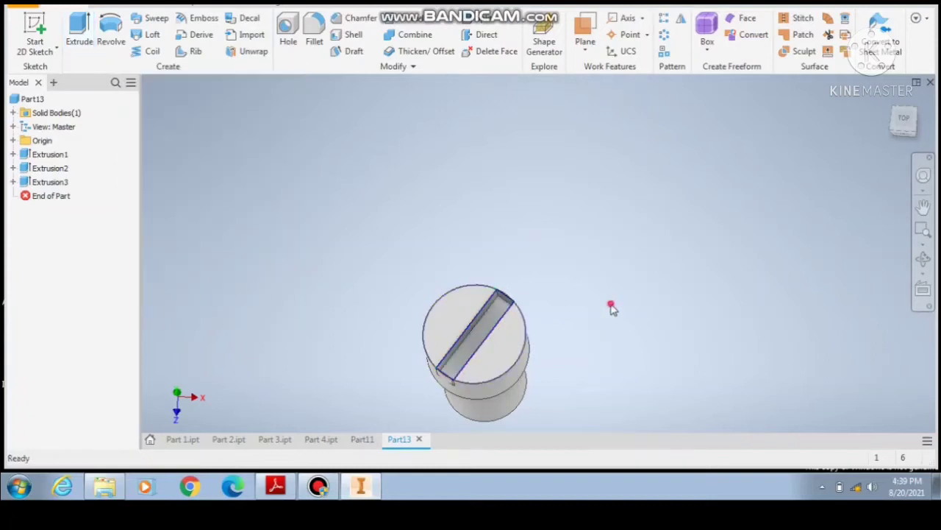
click(923, 259)
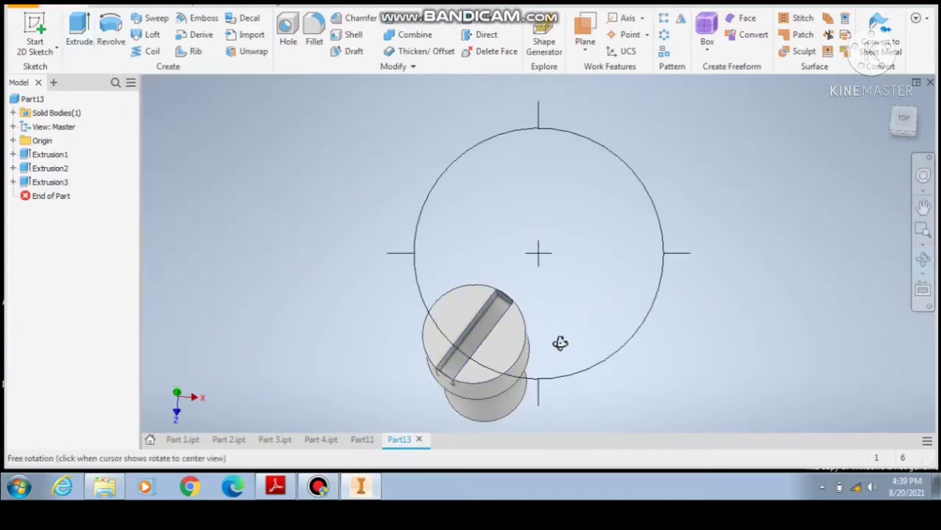
drag(561, 343, 538, 323)
right_click(537, 326)
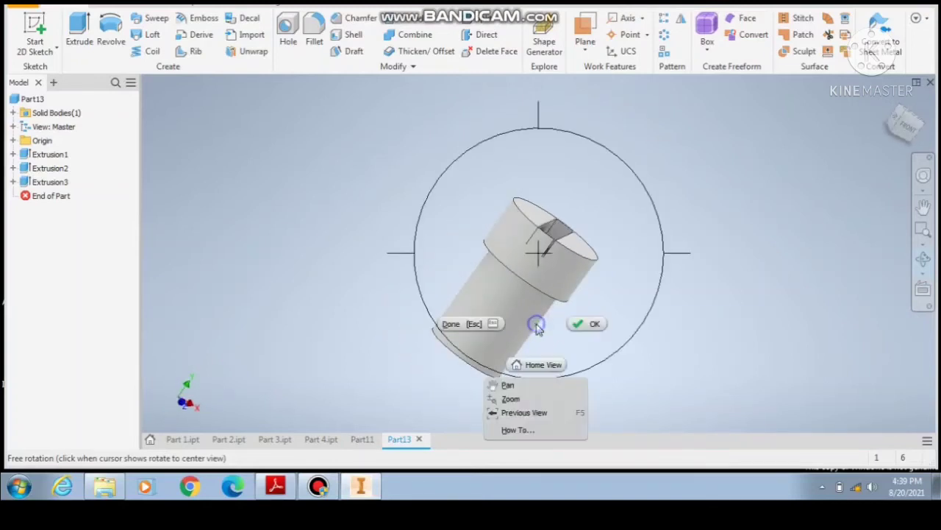
click(582, 325)
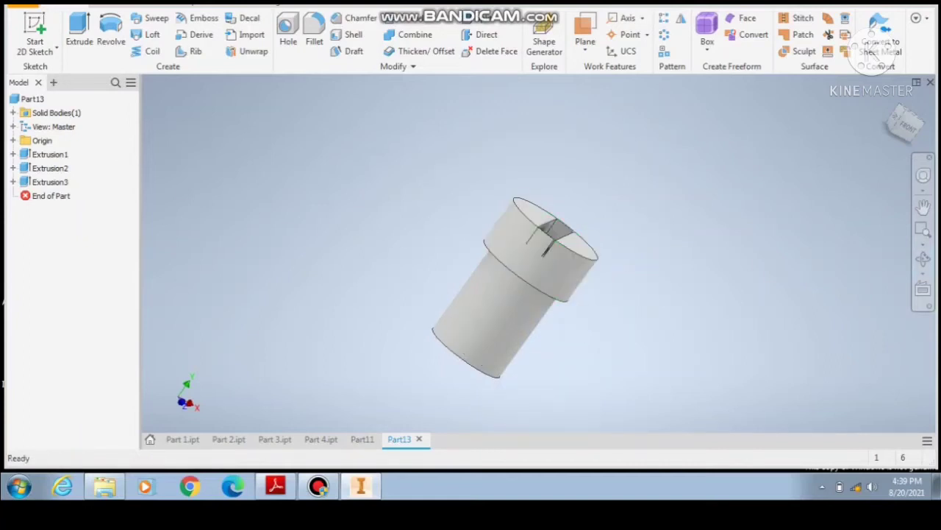
key(ctrl+s)
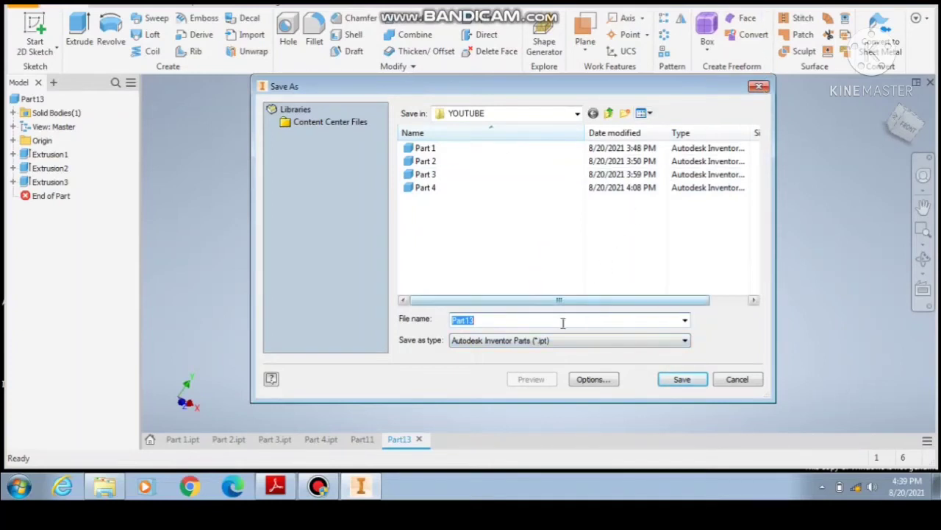
click(759, 88)
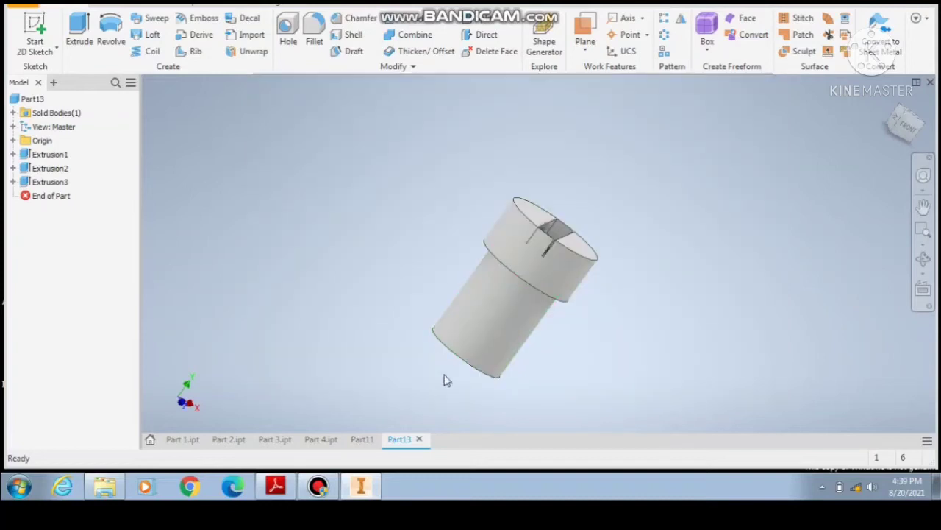
click(319, 444)
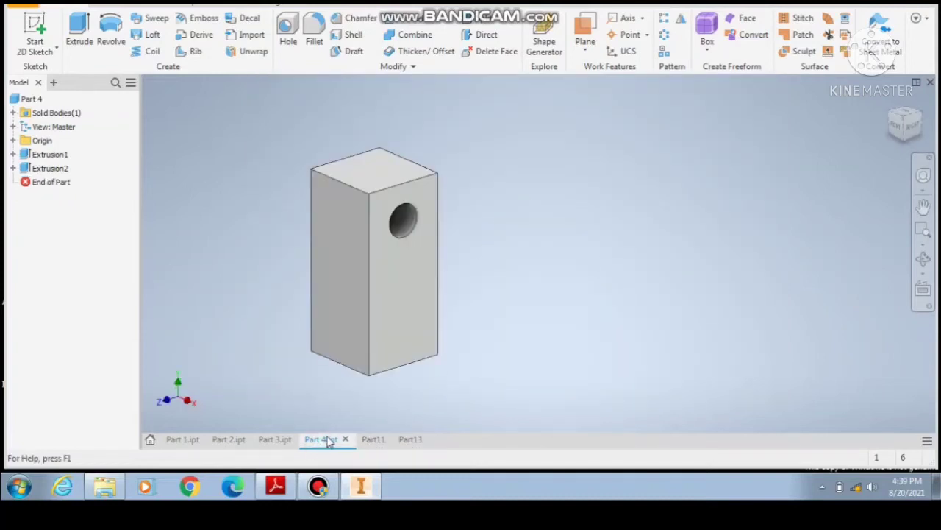
Switch to the vise base part, Part11, and save it as Part 5 in the YOUTUBE folder.
click(370, 441)
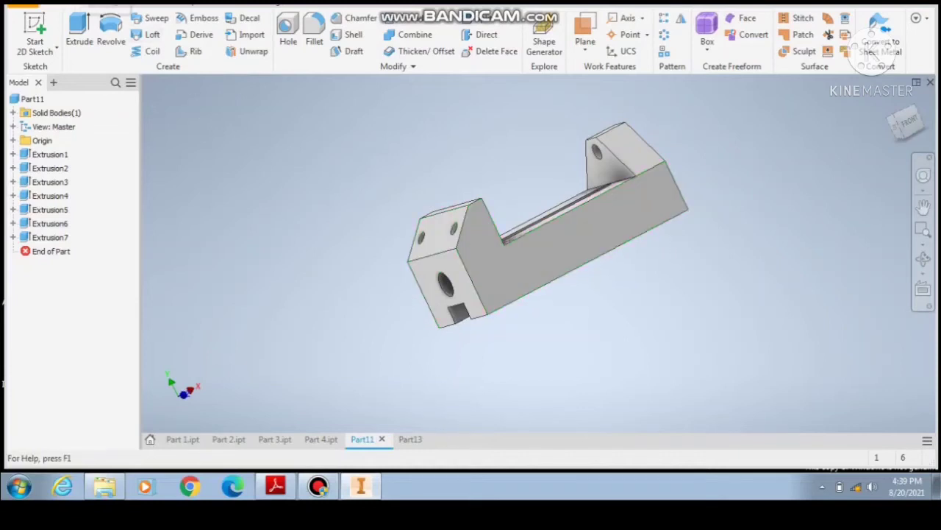
key(ctrl+s)
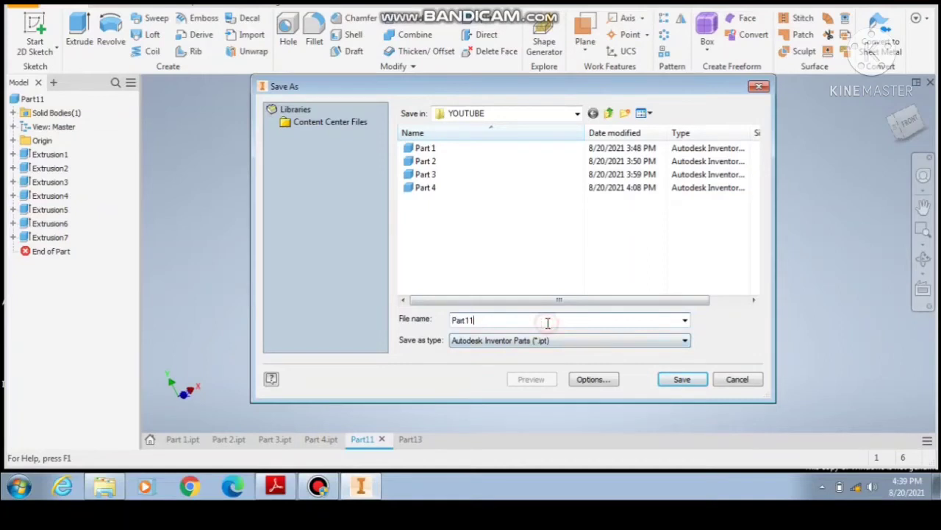
key(BackSpace)
key(BackSpace)
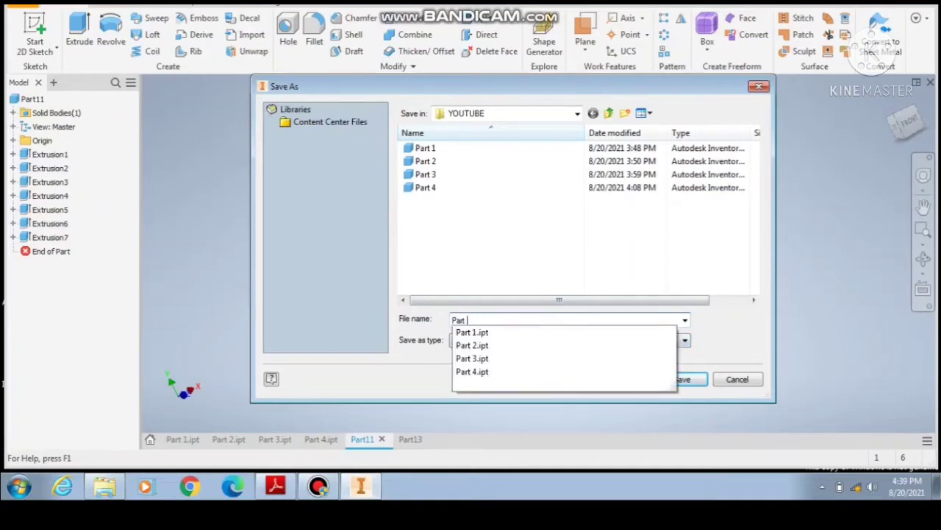
text(5)
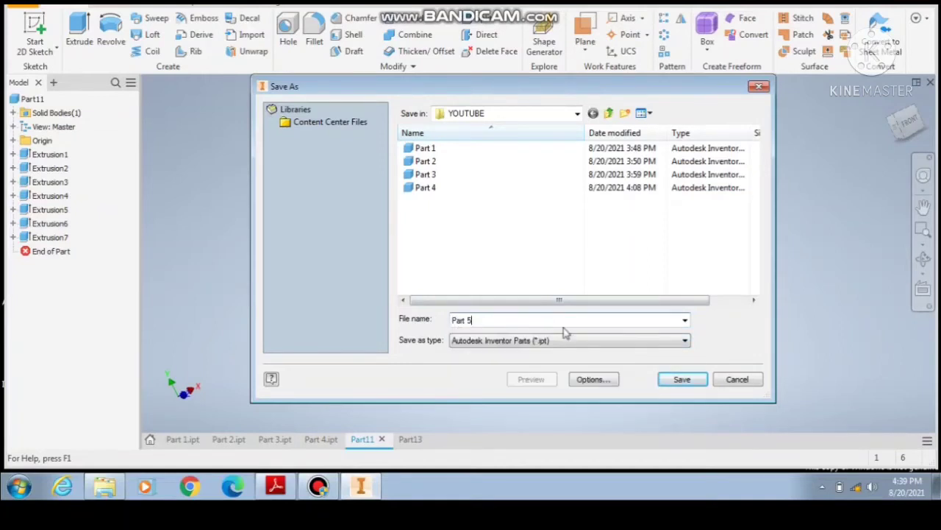
click(703, 381)
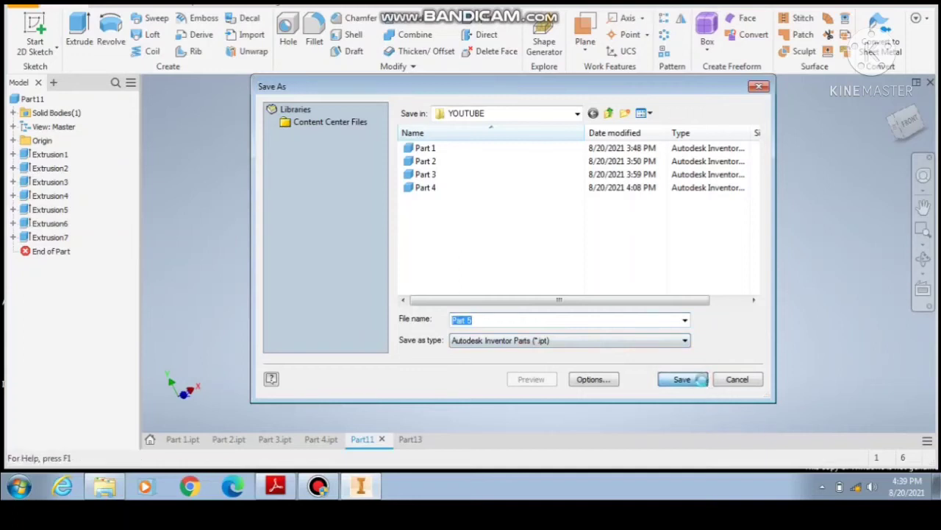
Return to the slotted screw part, Part13, and save it as Part 6 in the YOUTUBE folder.
click(420, 442)
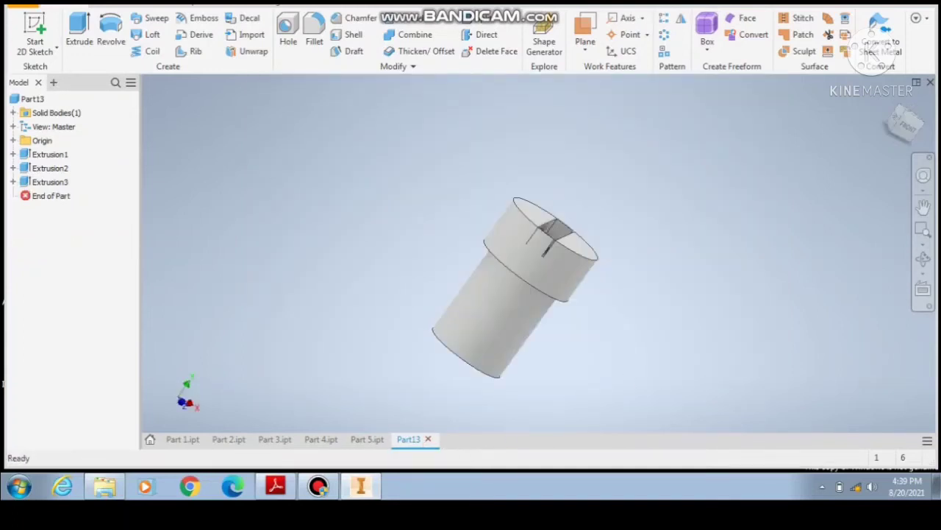
key(ctrl+s)
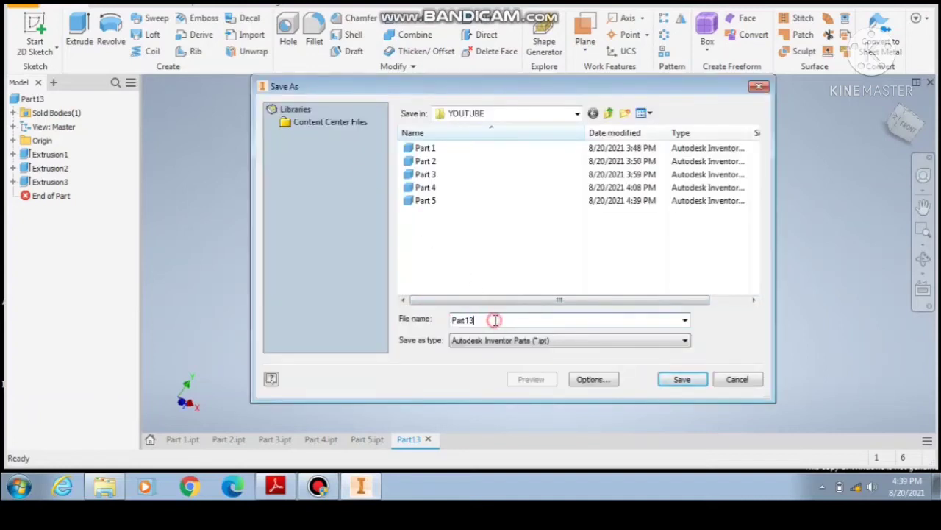
key(BackSpace)
key(BackSpace)
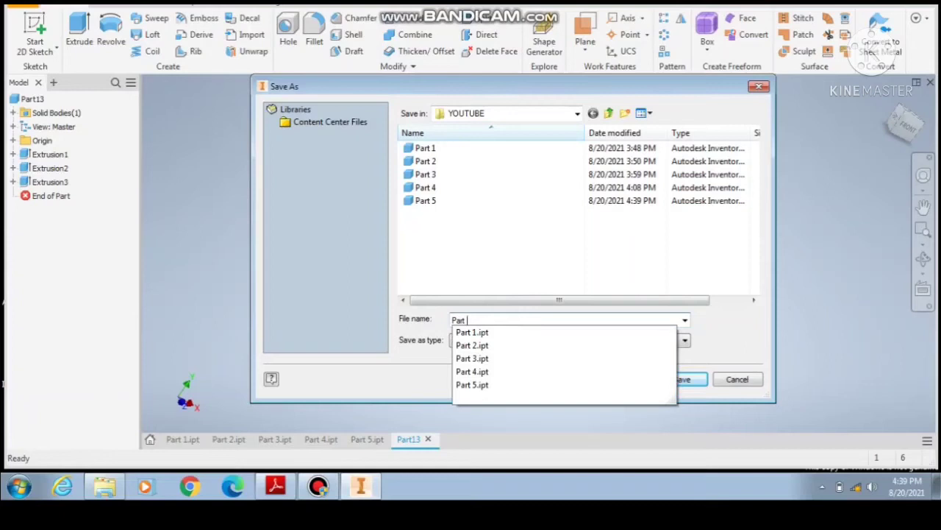
text(6)
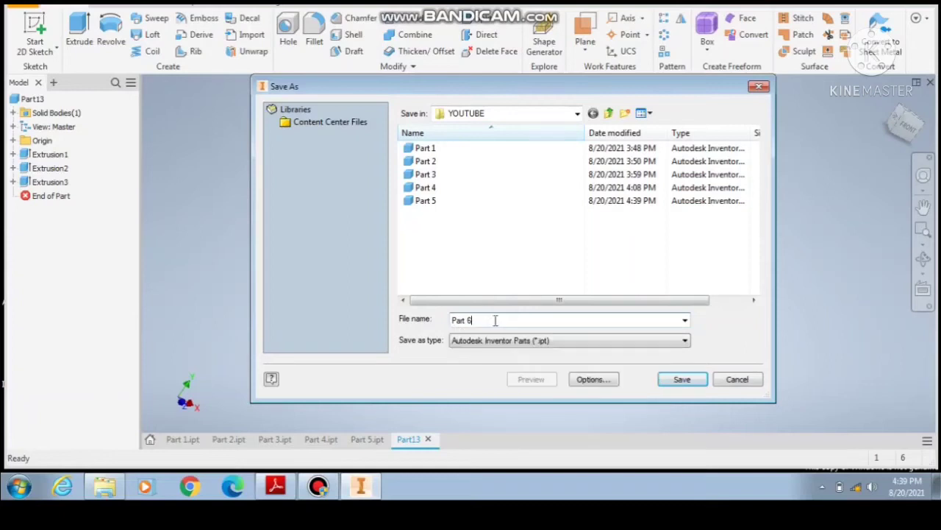
click(680, 382)
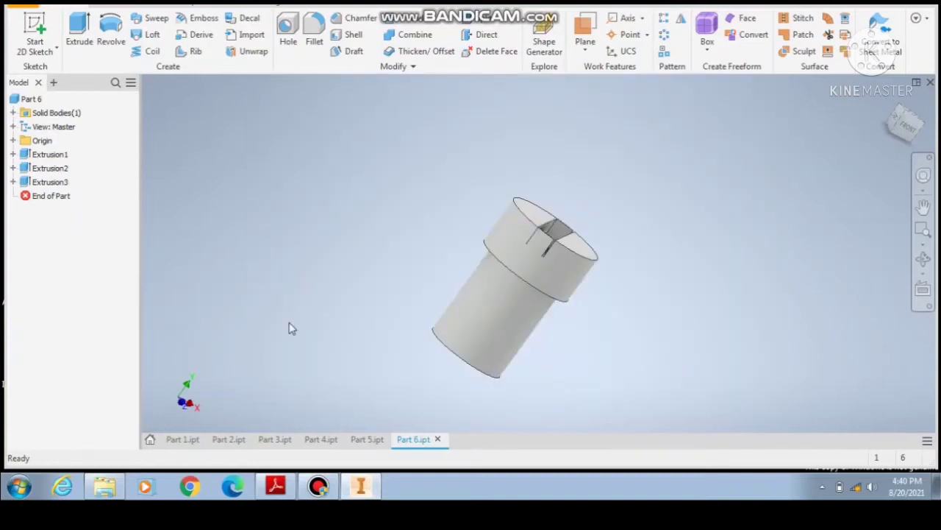
Review the PDF drawings of the assembled vise, handle and screw, jaw face, movable jaw and base, and return to Inventor.
click(276, 485)
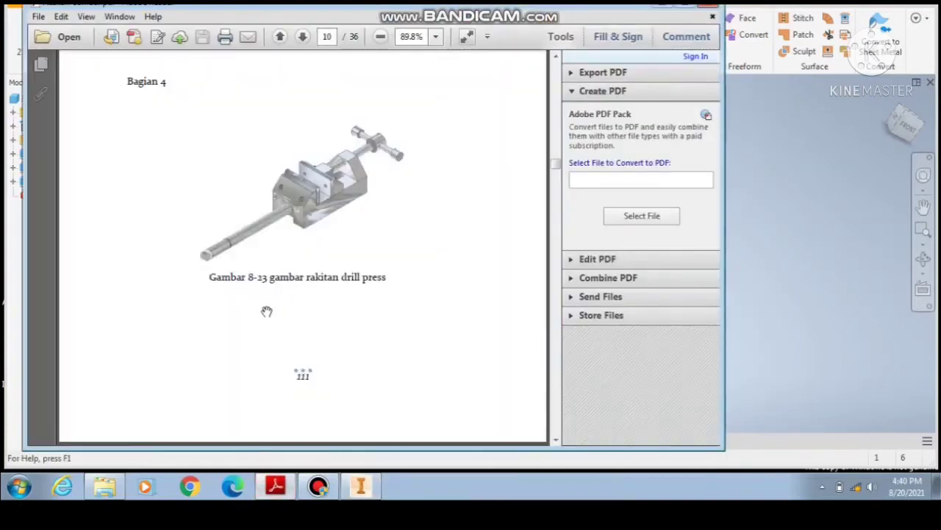
scroll(272, 283, down, 3)
scroll(272, 283, down, 8)
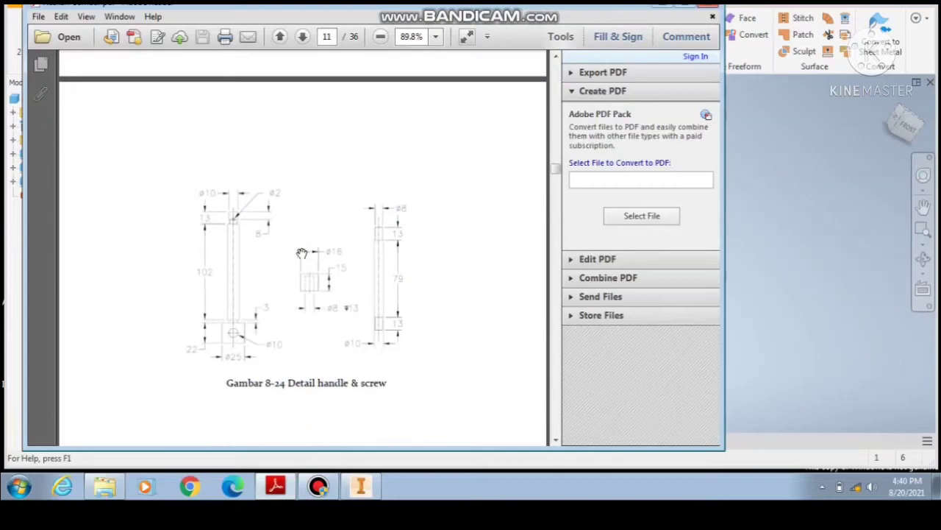
scroll(274, 213, down, 5)
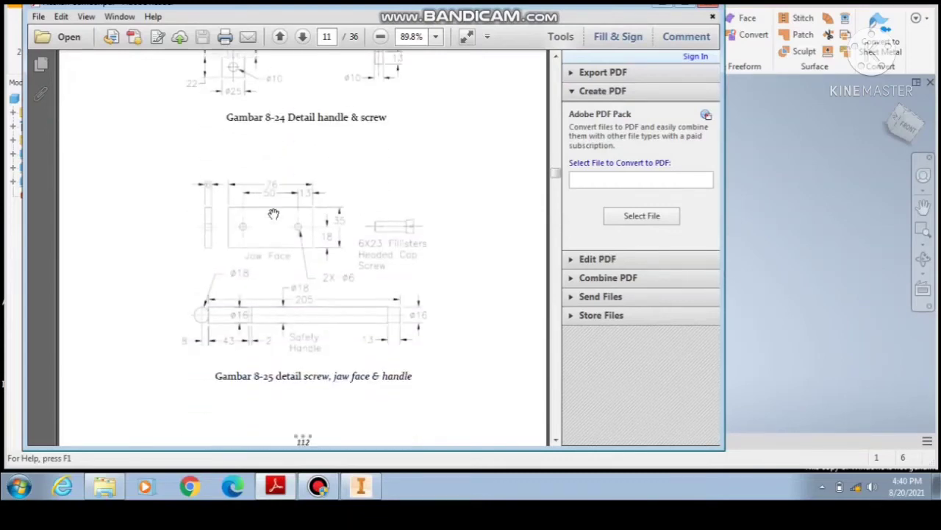
scroll(274, 213, down, 1)
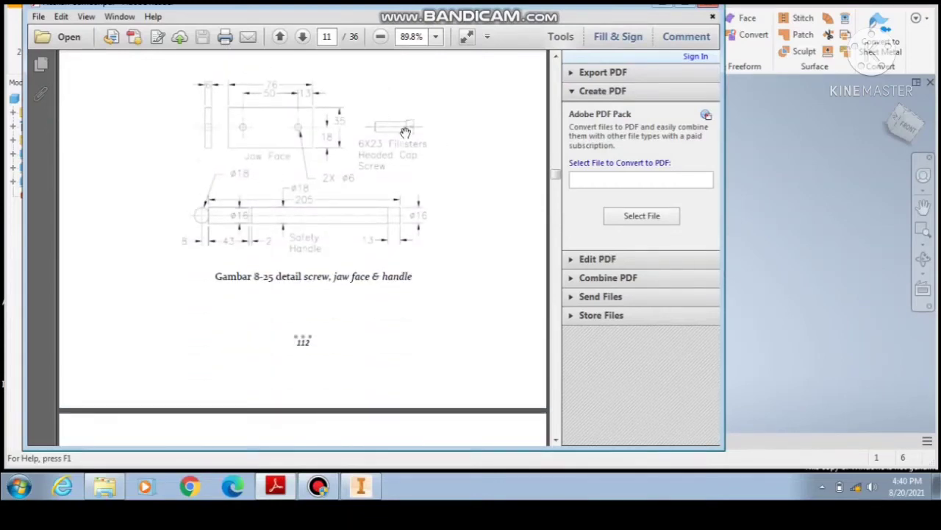
scroll(377, 134, down, 3)
scroll(371, 130, up, 8)
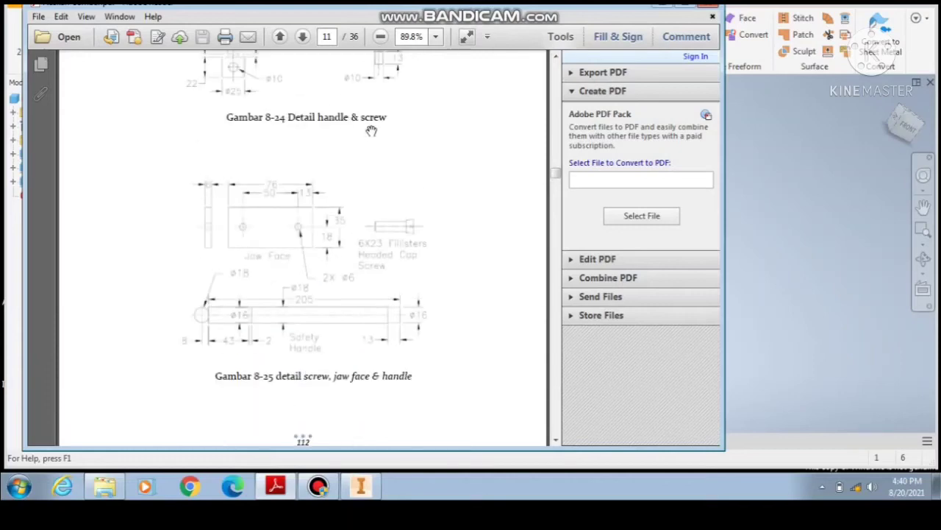
scroll(343, 178, down, 12)
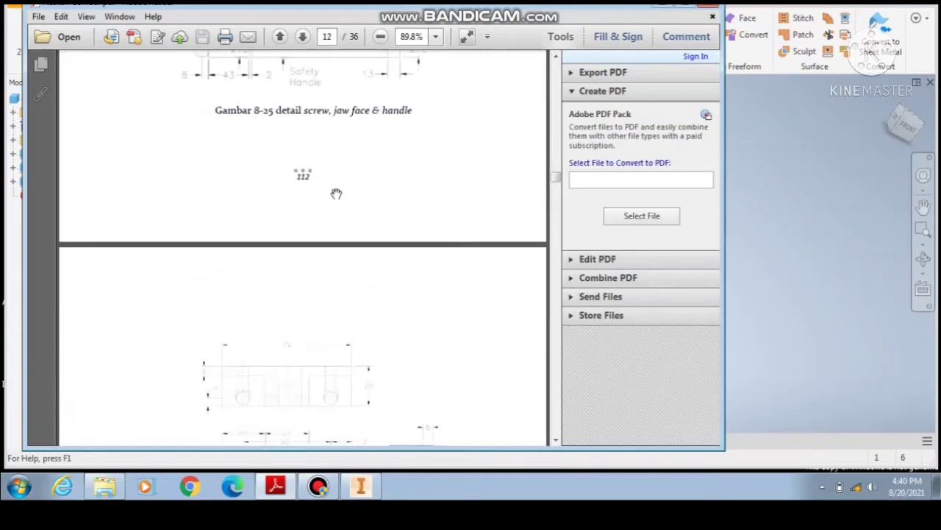
scroll(294, 220, down, 6)
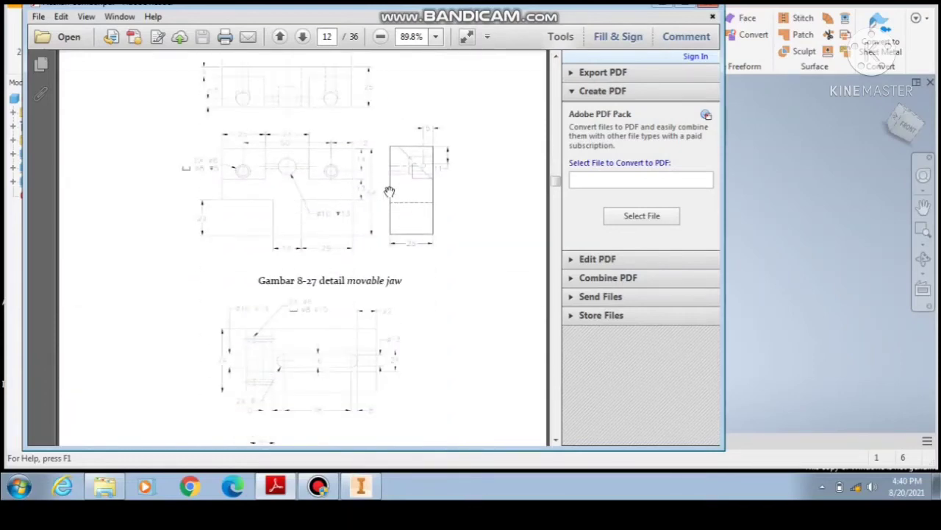
scroll(316, 313, down, 7)
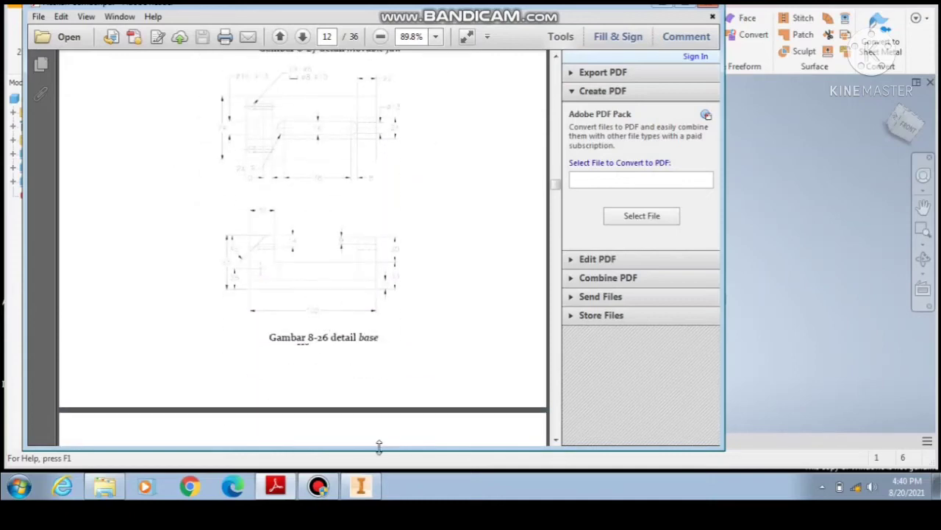
click(360, 486)
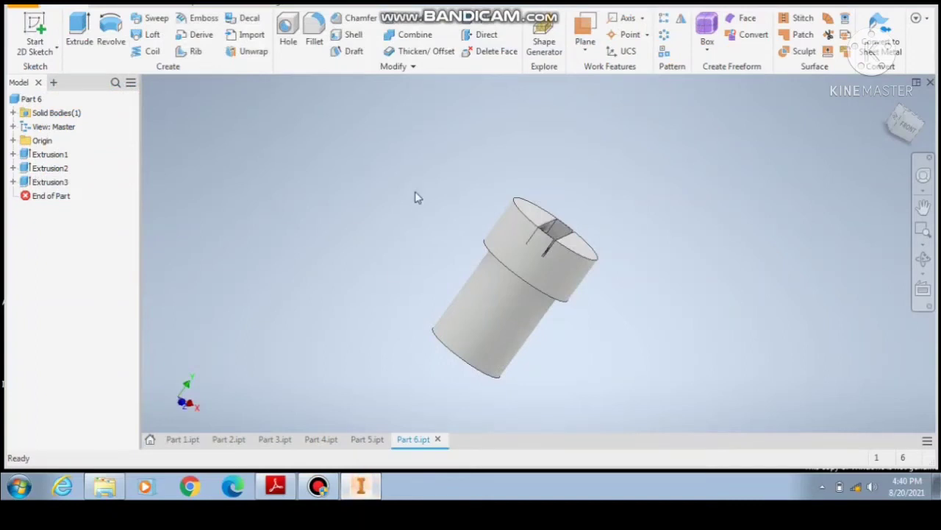
Create a new assembly file.
scroll(415, 198, up, 5)
scroll(415, 197, down, 6)
scroll(422, 219, up, 5)
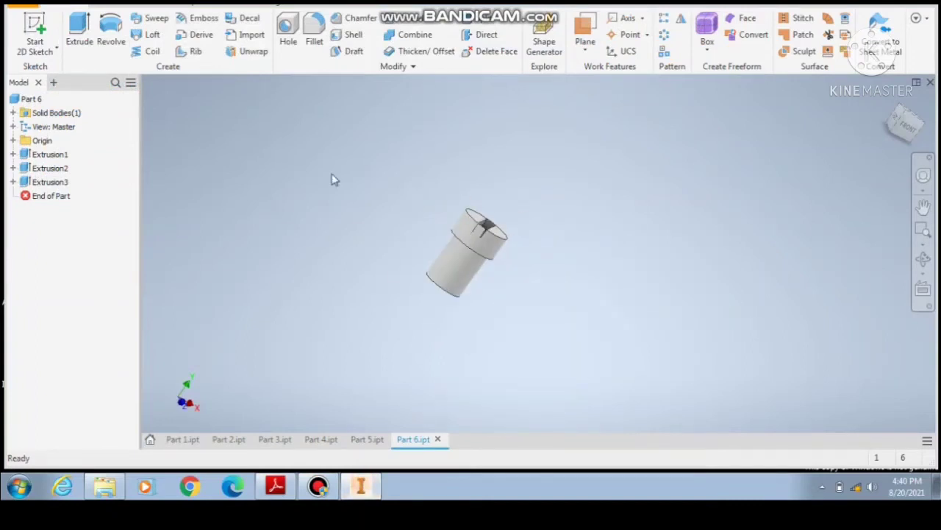
click(26, 10)
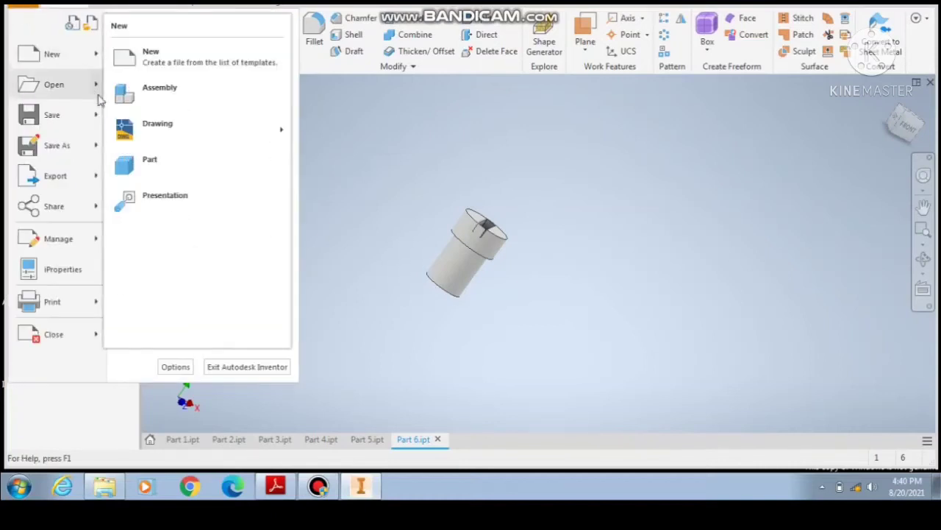
click(145, 103)
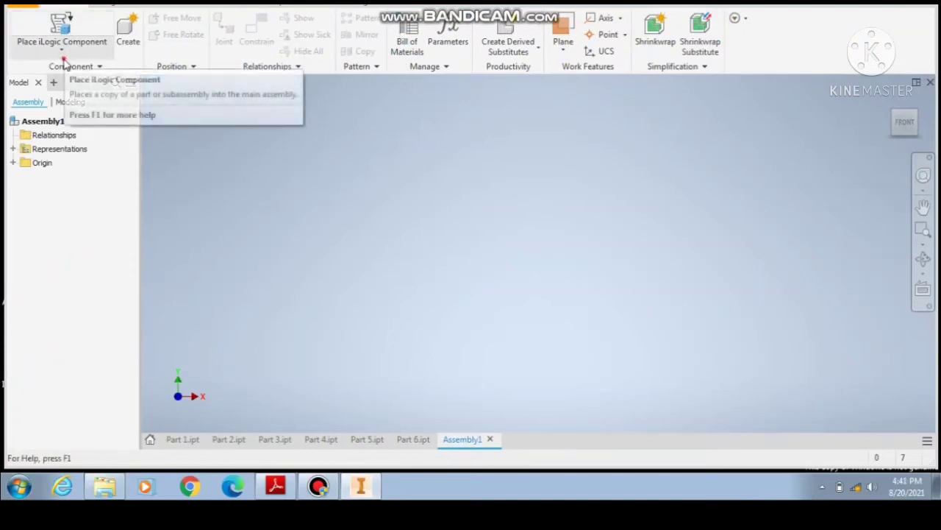
Place one instance each of Part 1 through Part 6 from the YOUTUBE folder into the assembly.
click(62, 51)
key(Return)
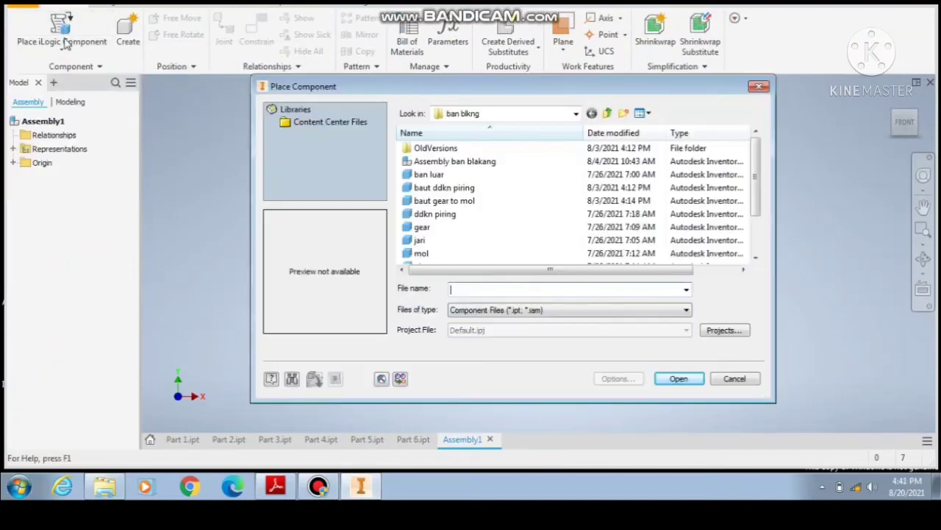
click(576, 113)
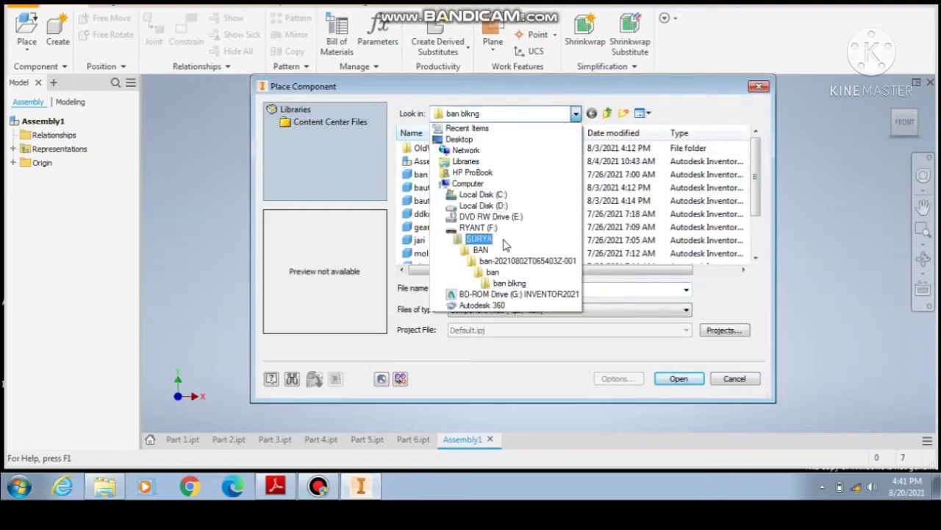
click(504, 244)
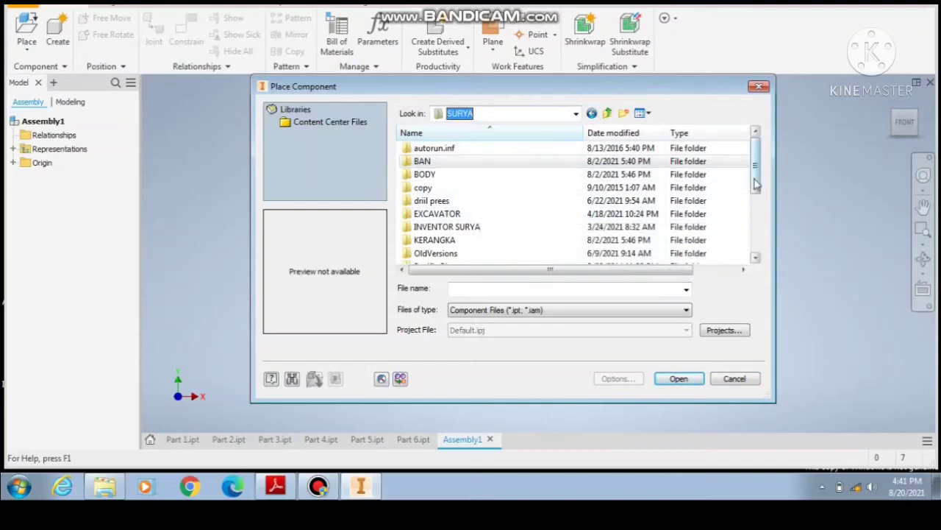
drag(756, 168, 756, 205)
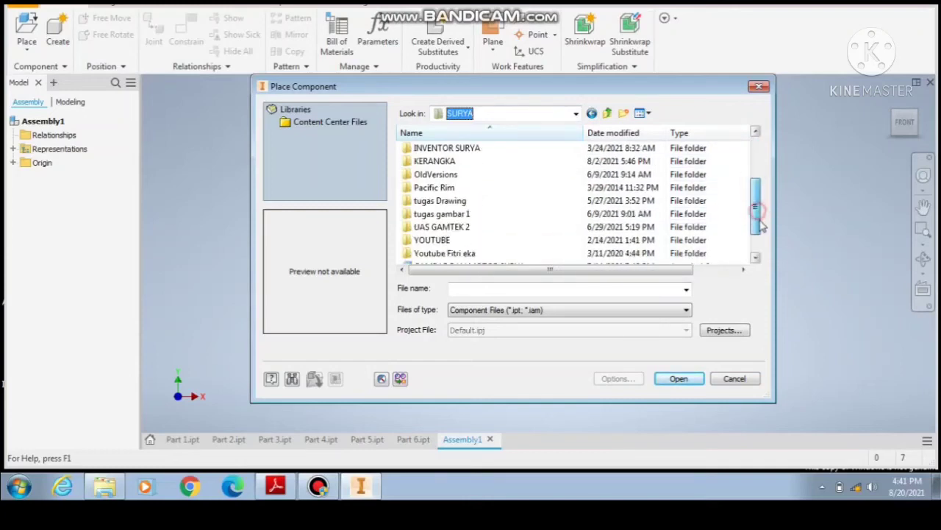
double_click(464, 241)
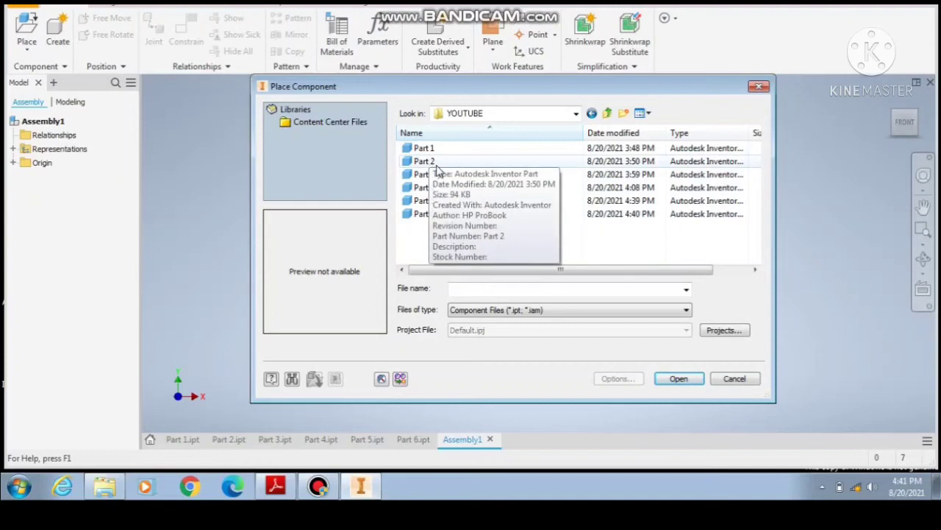
key(ctrl+a)
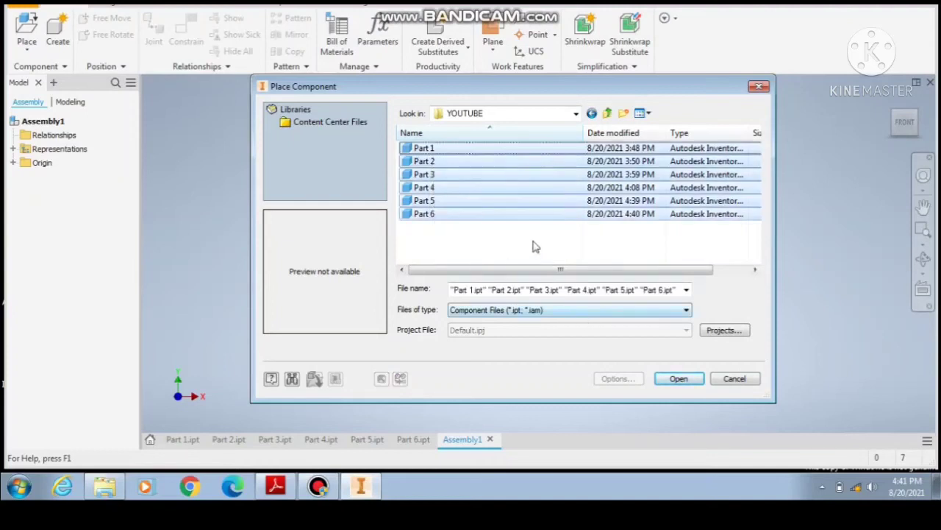
click(673, 379)
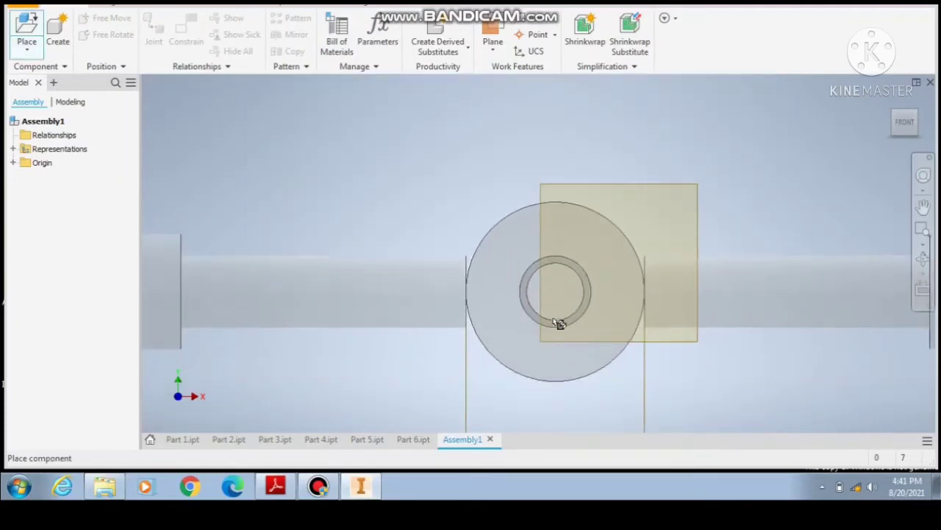
scroll(561, 323, up, 8)
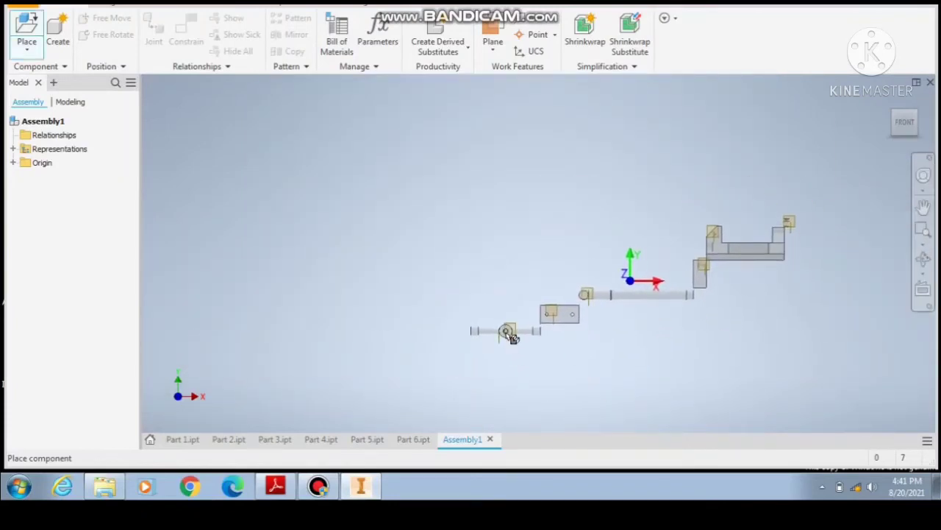
click(512, 337)
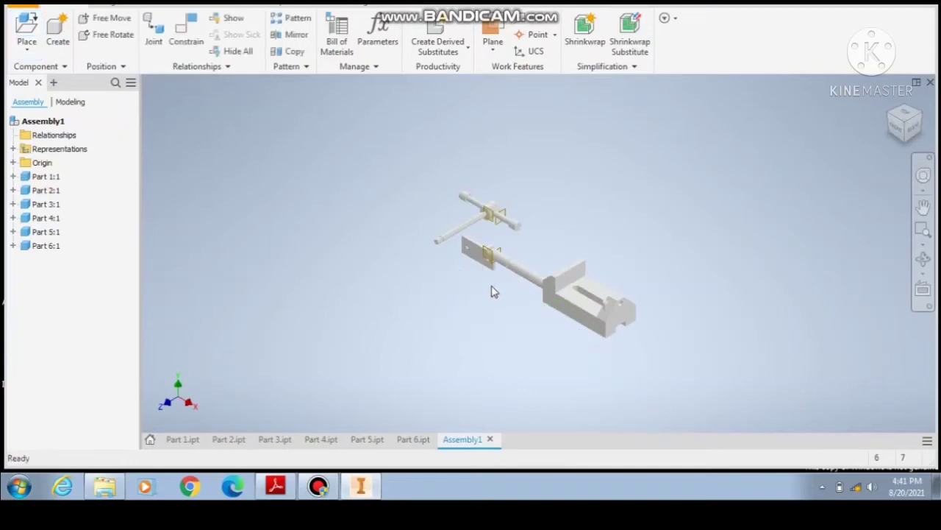
Examine the placed components and the drill press assembly picture, Gambar 8-23, in the PDF, and return to the assembly.
scroll(514, 303, down, 3)
scroll(559, 318, up, 2)
scroll(580, 322, down, 3)
scroll(580, 323, up, 3)
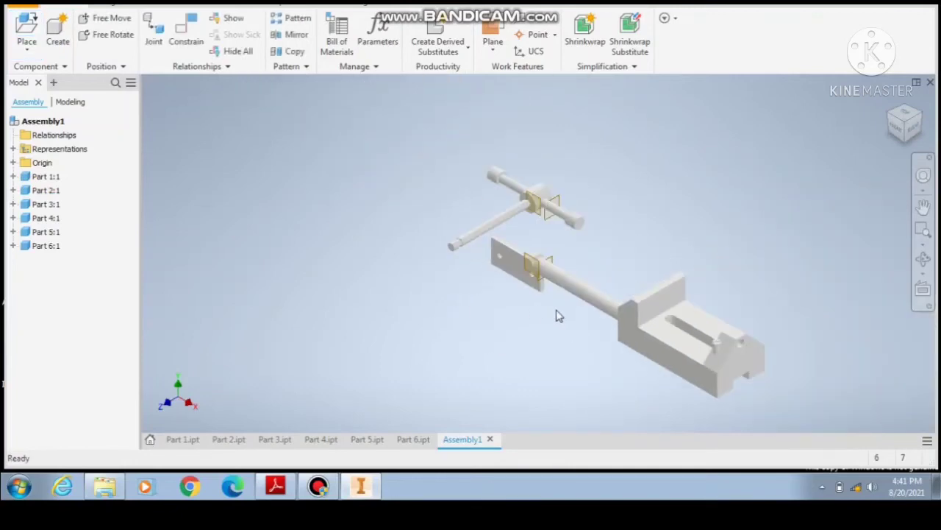
click(276, 485)
scroll(331, 309, up, 15)
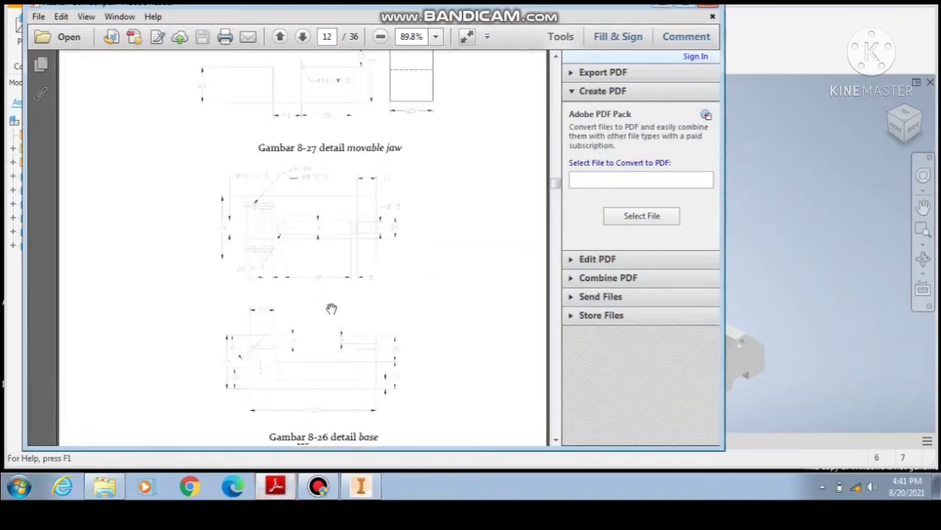
scroll(315, 222, up, 10)
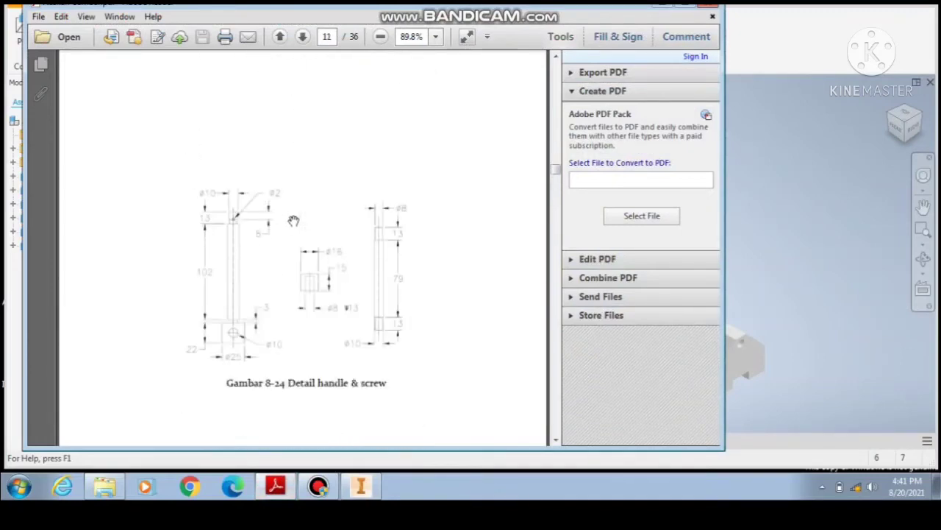
scroll(286, 252, down, 1)
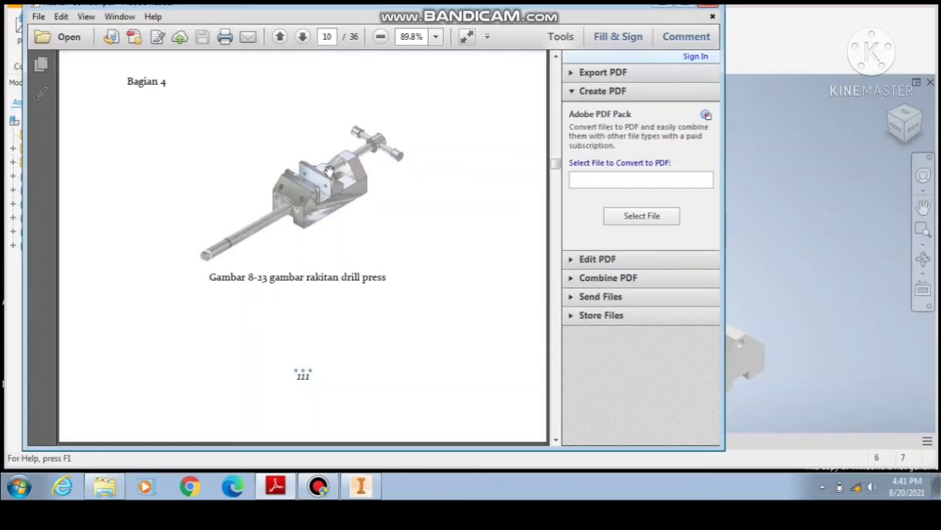
right_click(346, 205)
click(340, 214)
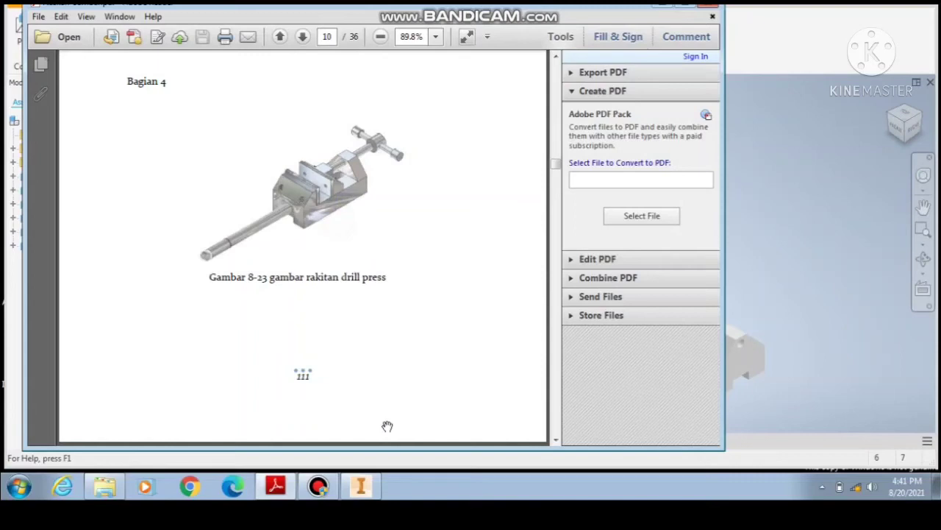
click(373, 492)
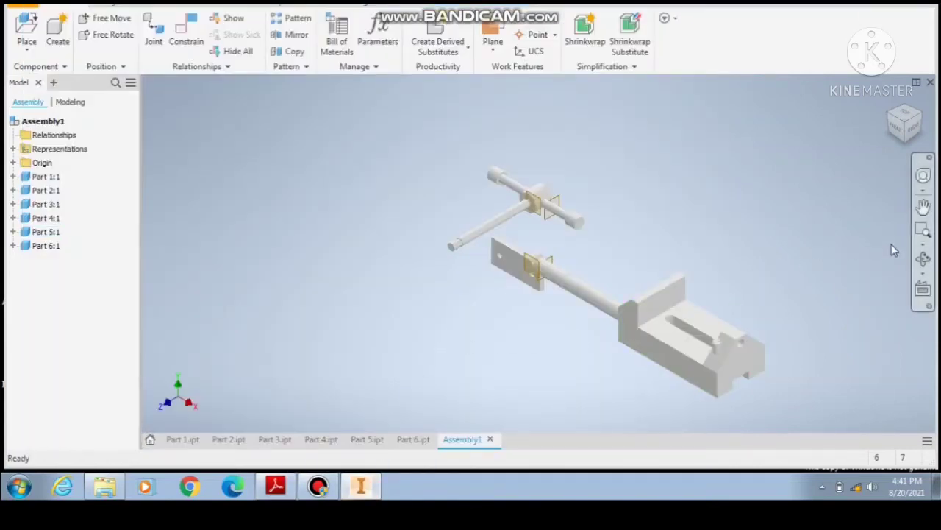
Inspect the layout of the placed parts from an orbited angle and from the front, focusing on the vise base.
click(923, 259)
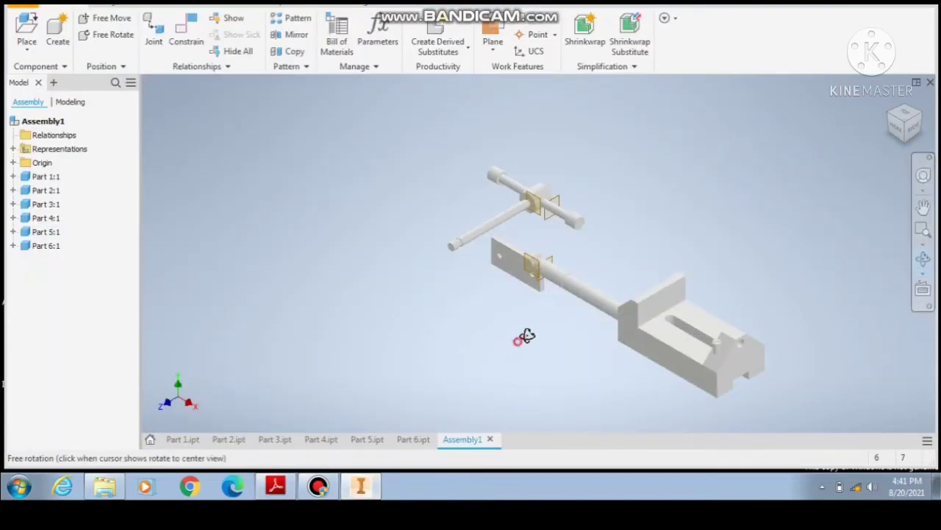
drag(523, 336, 567, 321)
drag(409, 296, 559, 298)
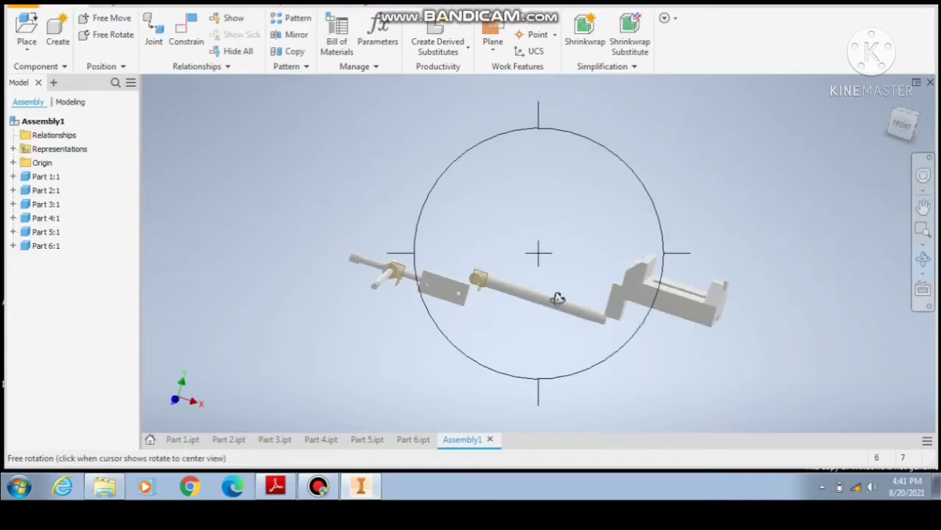
right_click(601, 301)
click(662, 299)
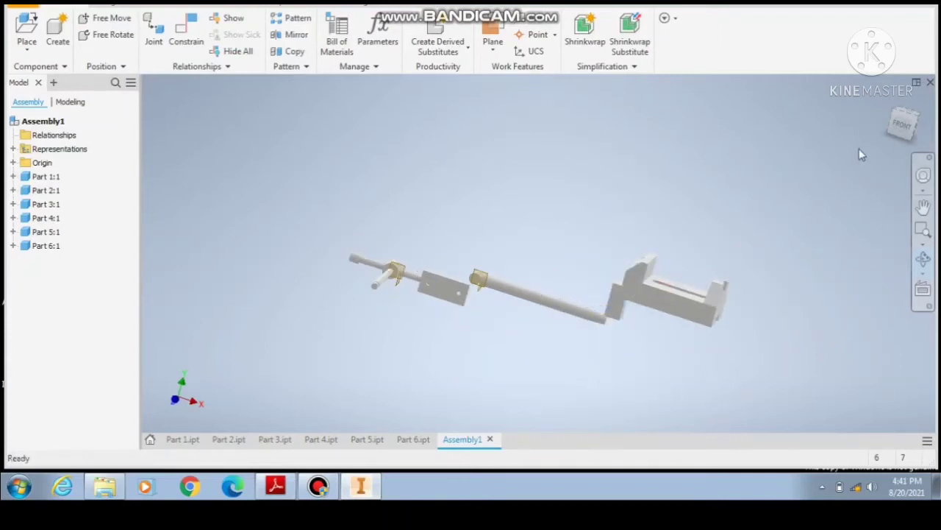
click(897, 137)
scroll(637, 315, up, 5)
scroll(664, 214, down, 2)
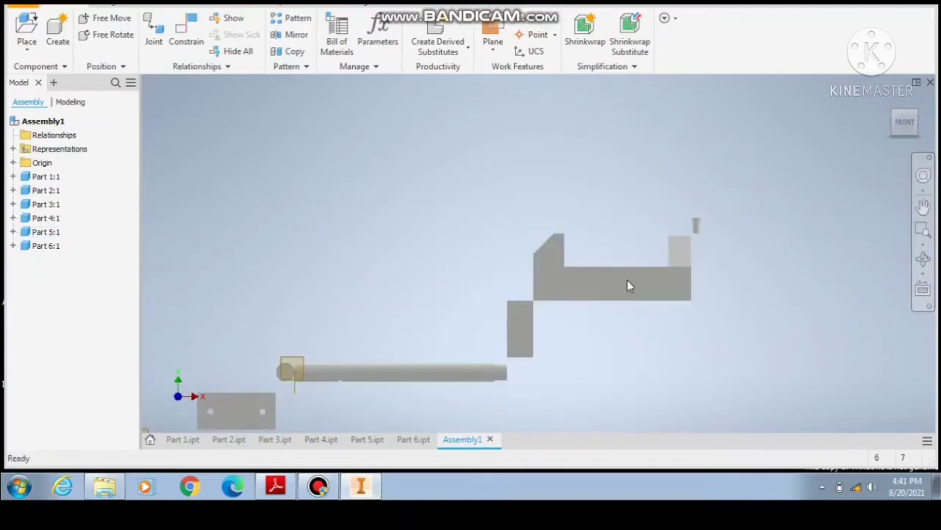
scroll(626, 286, up, 2)
scroll(658, 255, down, 2)
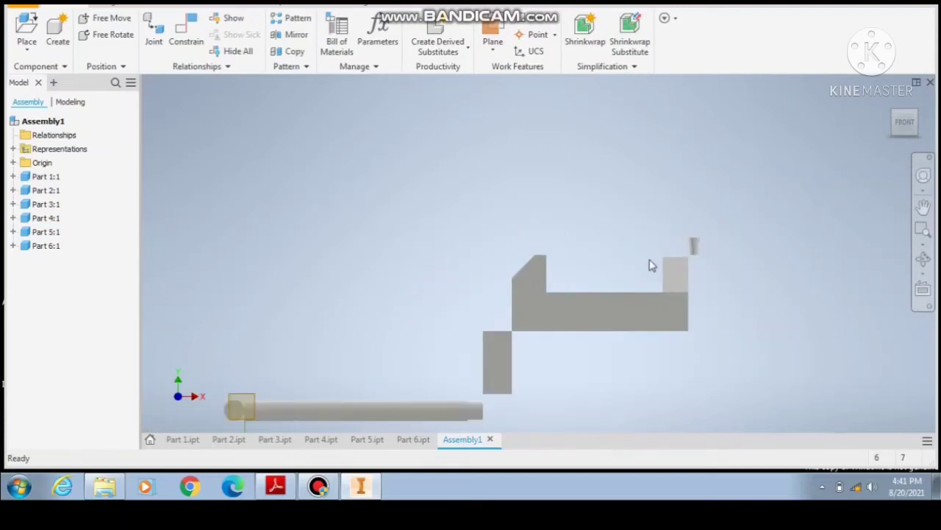
Free-move the Part 6 screw from the far end of the vise base to beside its sloped jaw end.
click(923, 258)
drag(616, 267, 613, 289)
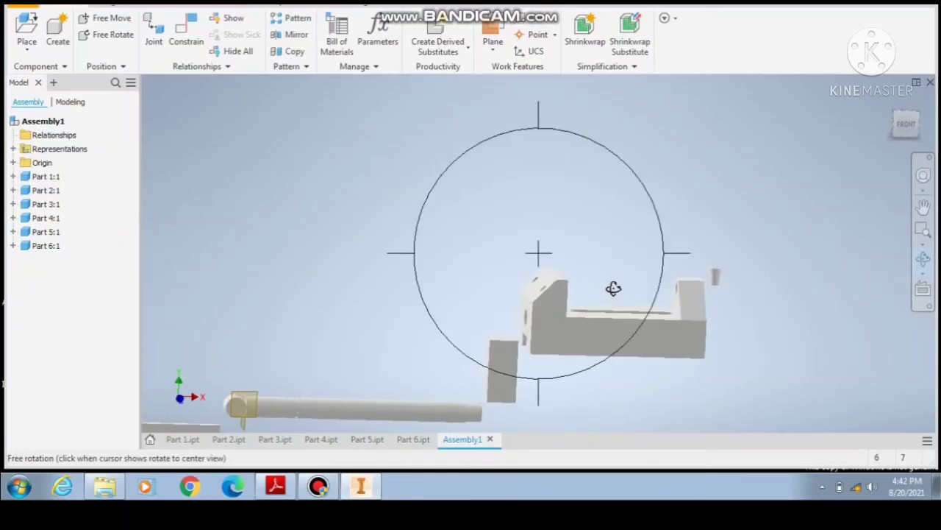
right_click(609, 291)
click(661, 288)
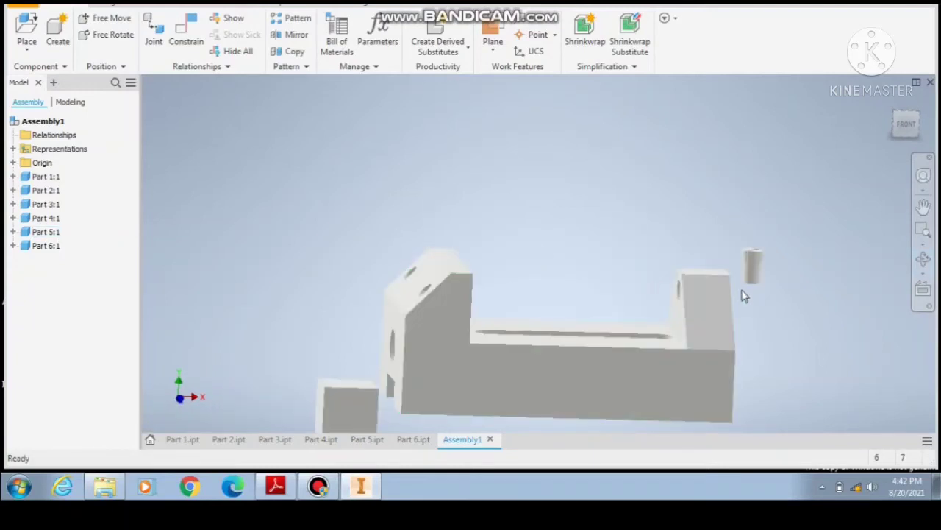
right_click(749, 263)
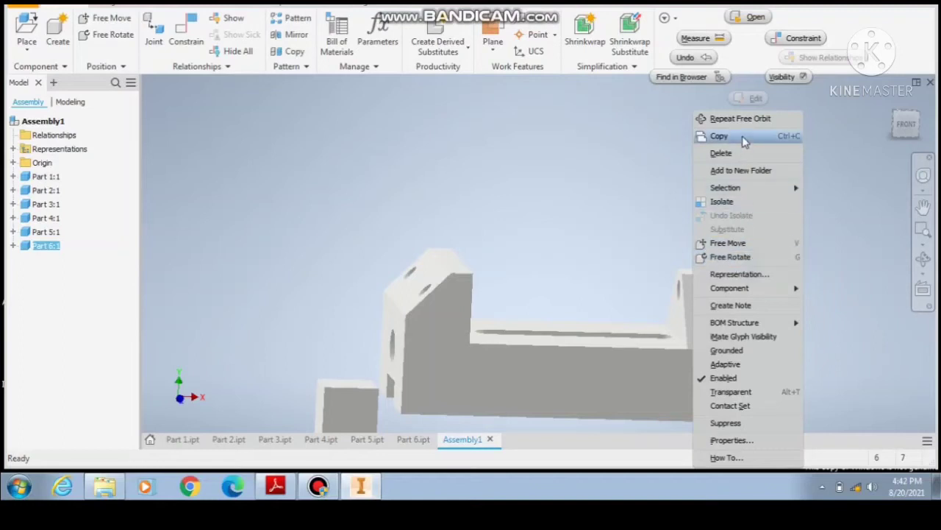
click(746, 248)
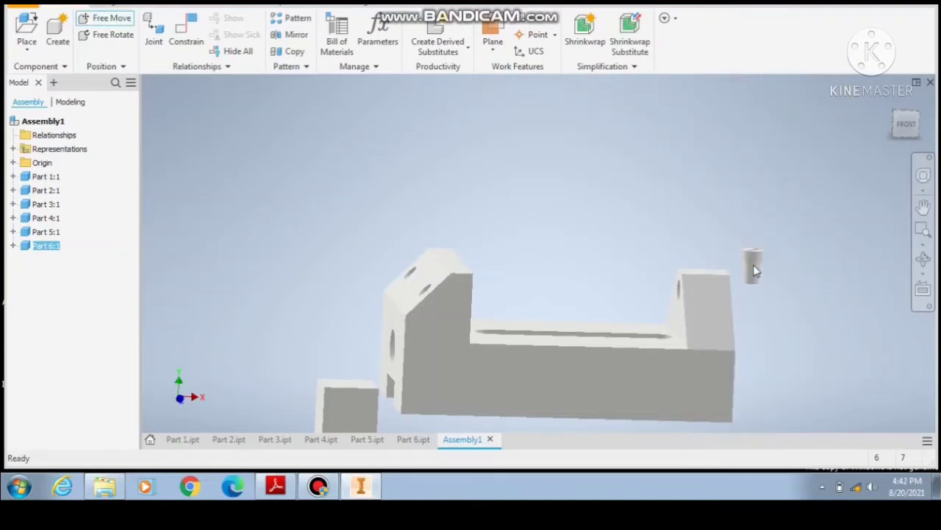
right_click(341, 236)
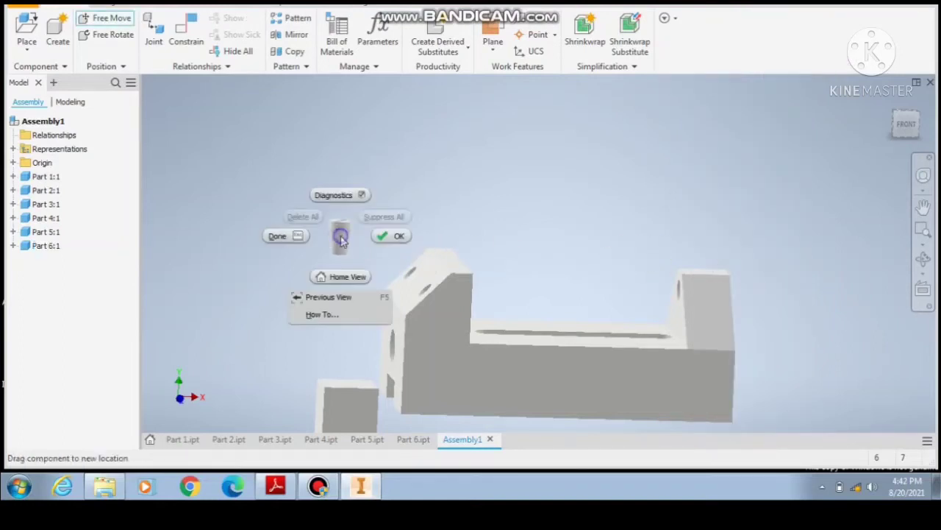
click(397, 232)
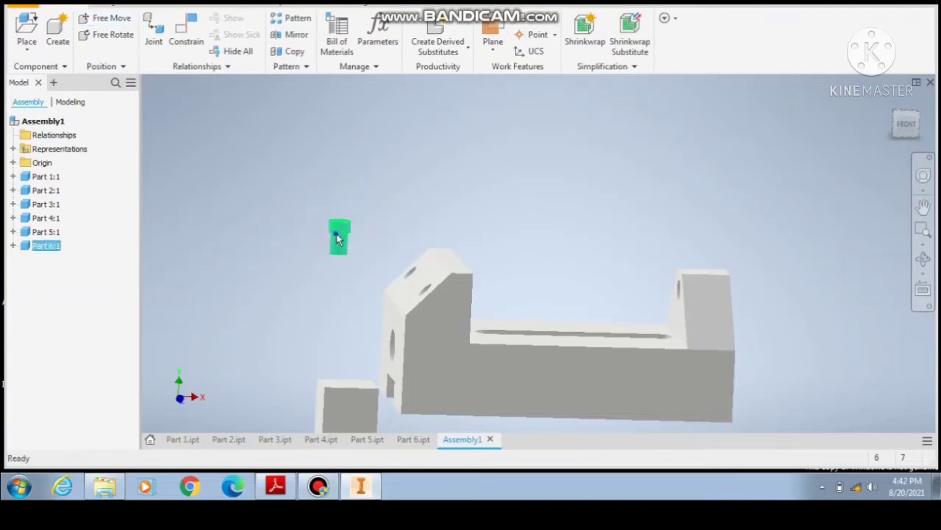
Free-rotate the Part 6 screw so it tilts with its slotted head facing up and away from the sloped jaw.
right_click(338, 234)
click(329, 258)
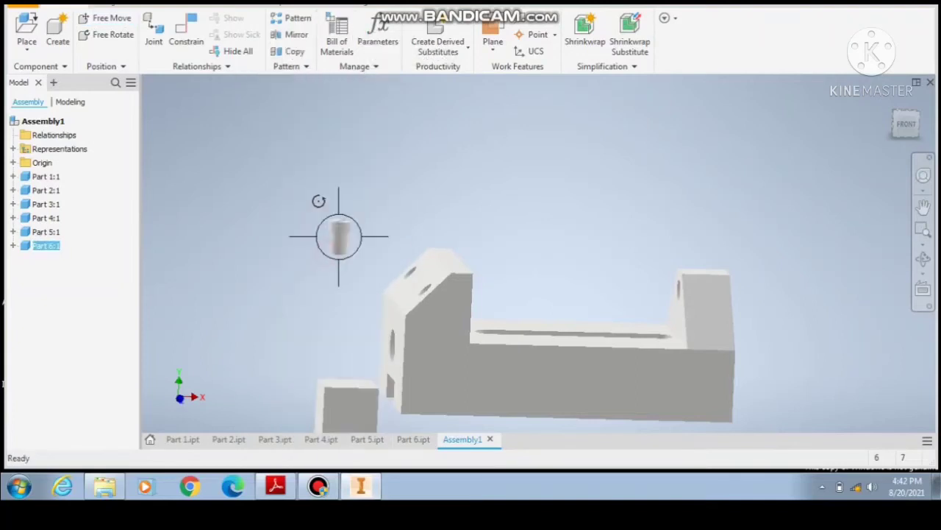
drag(323, 234, 262, 255)
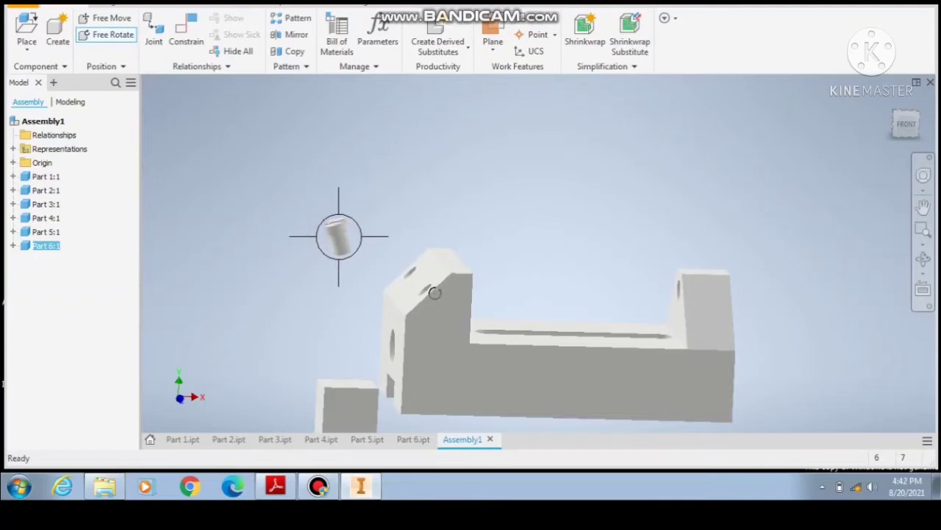
drag(325, 228, 310, 246)
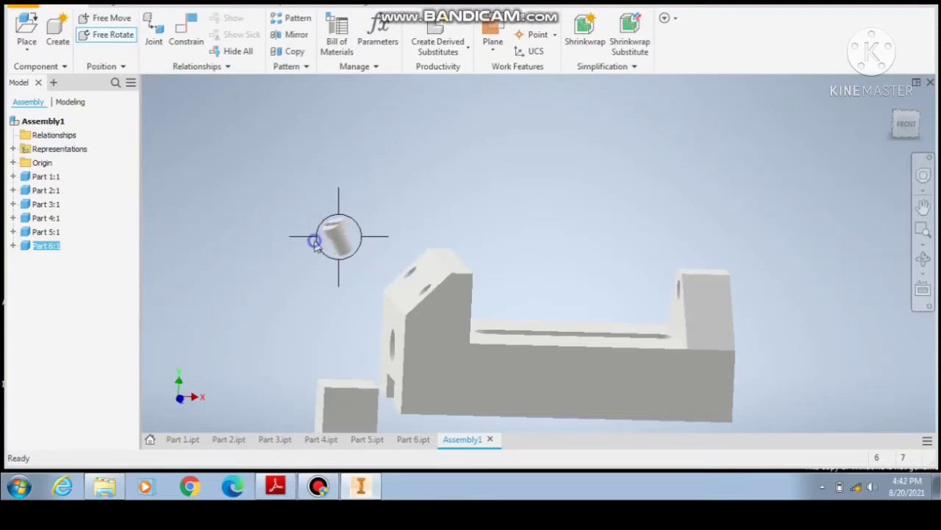
right_click(315, 246)
click(357, 240)
Copy the tilted Part 6 screw and paste one second instance above the first.
right_click(342, 240)
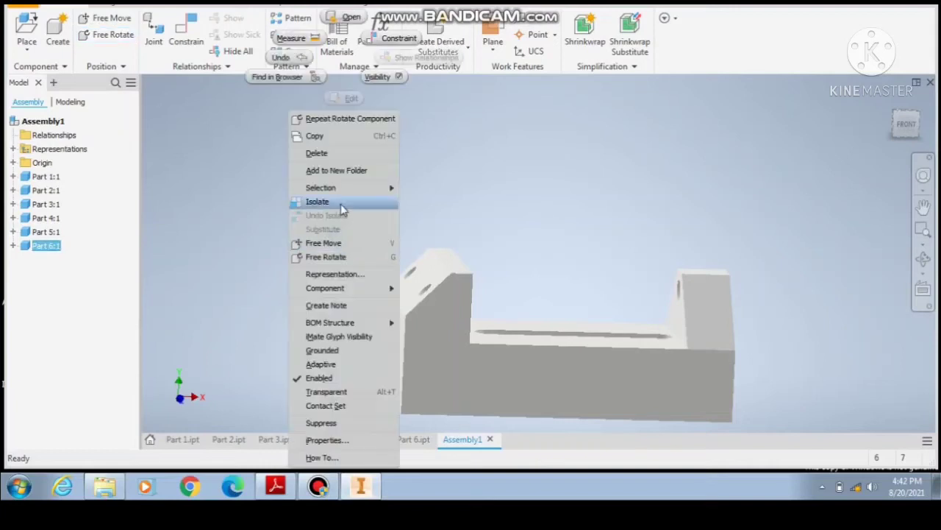
click(323, 135)
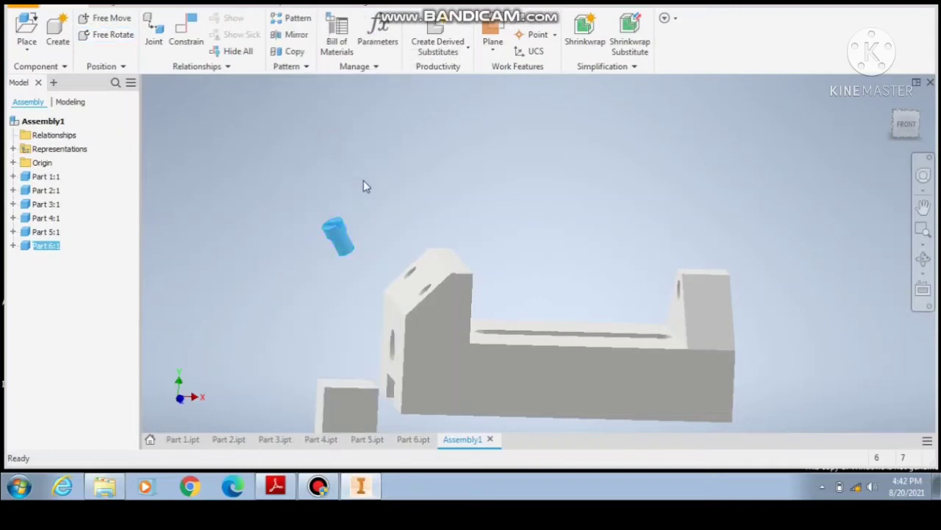
right_click(398, 204)
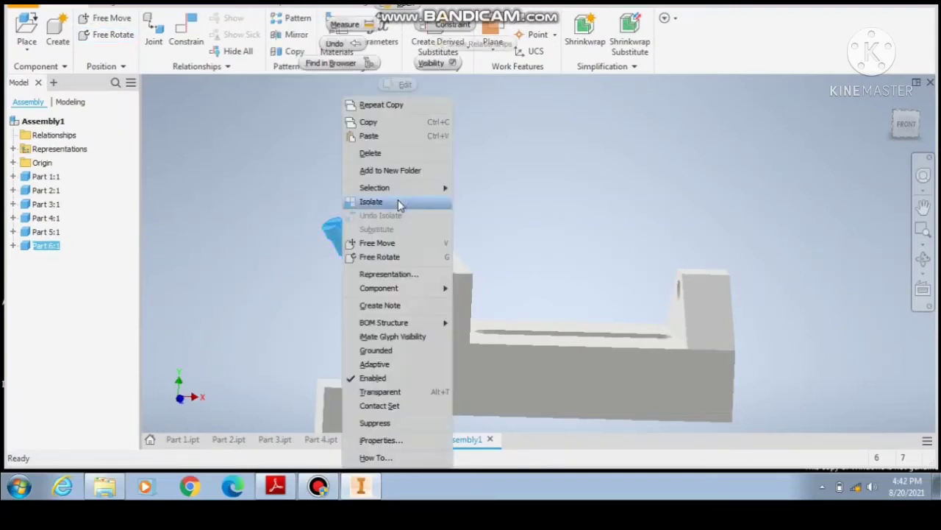
click(387, 138)
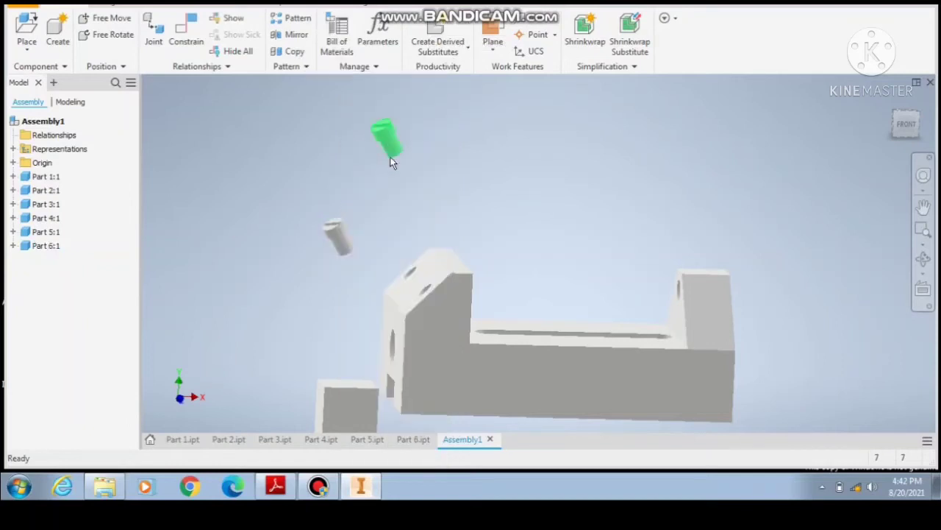
click(390, 158)
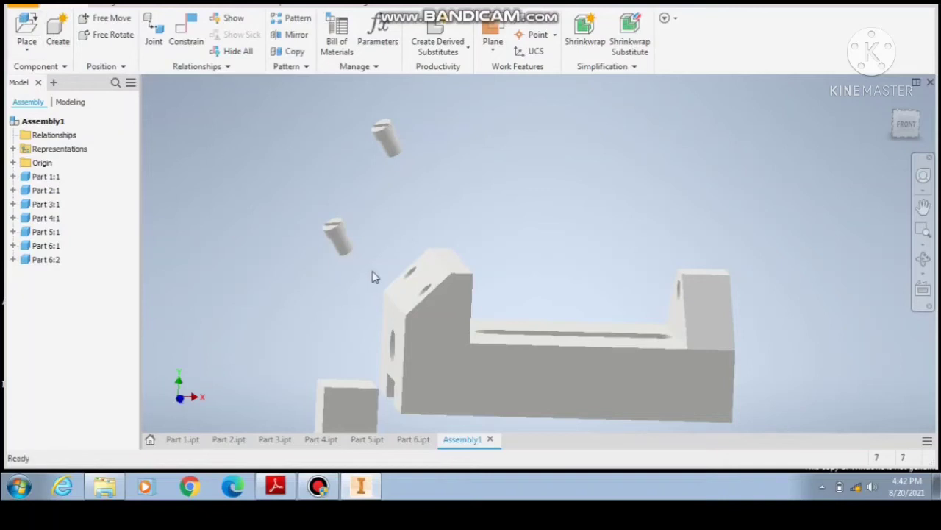
Start an Automatic joint with its first origin on the circular edge beneath the head of the Part 6 screw nearer the vise base.
click(153, 33)
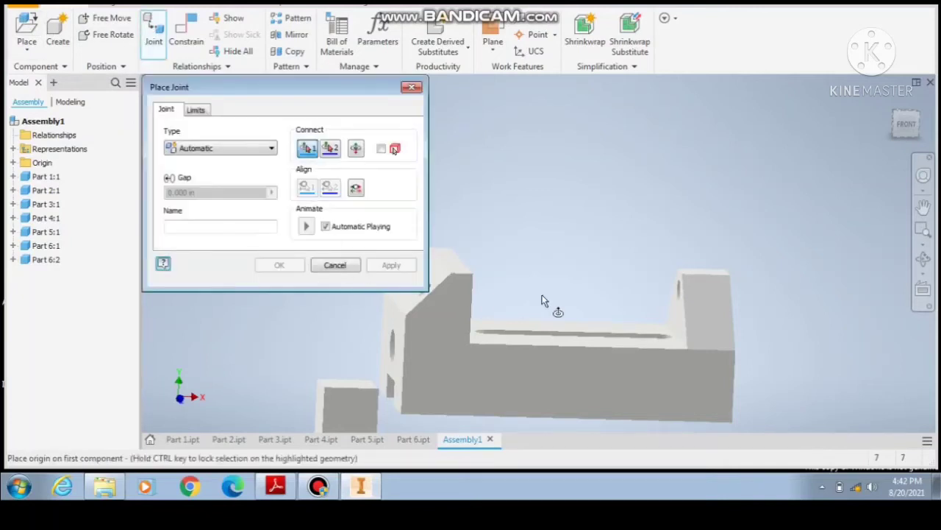
scroll(542, 301, down, 3)
scroll(474, 277, up, 5)
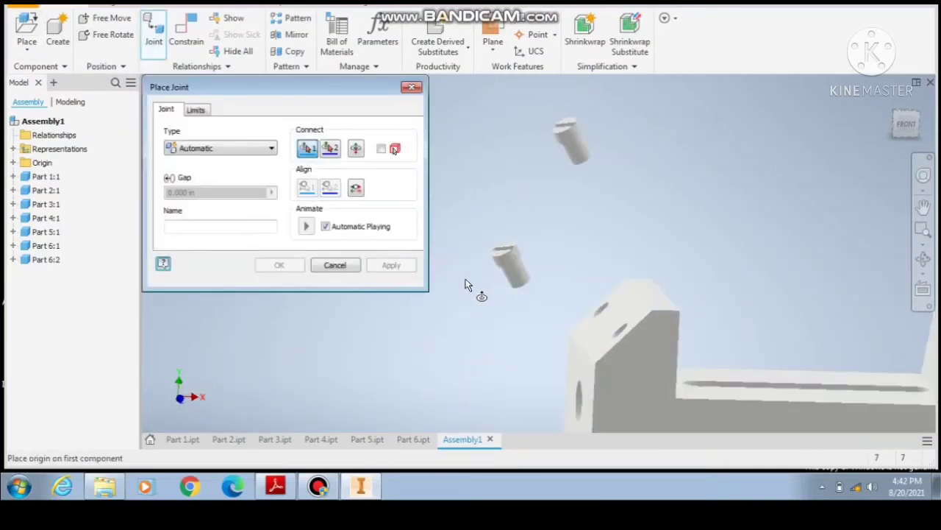
click(556, 243)
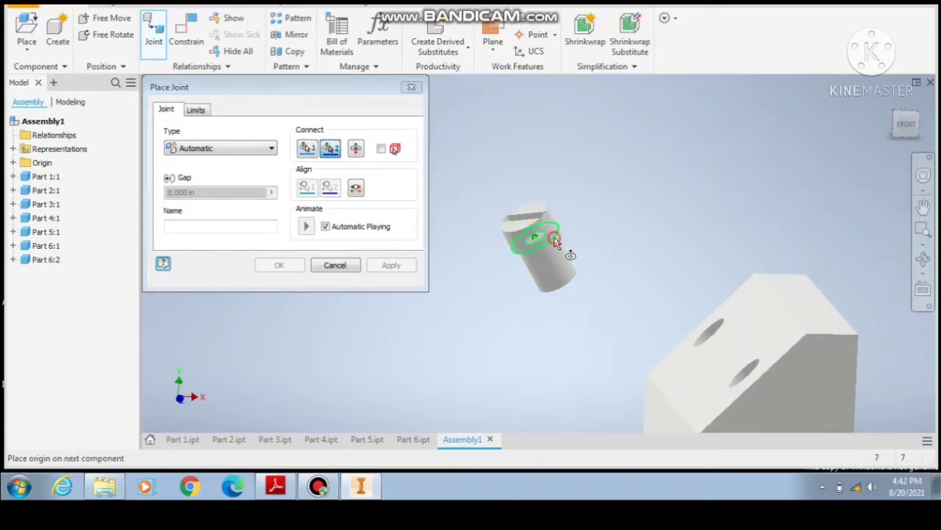